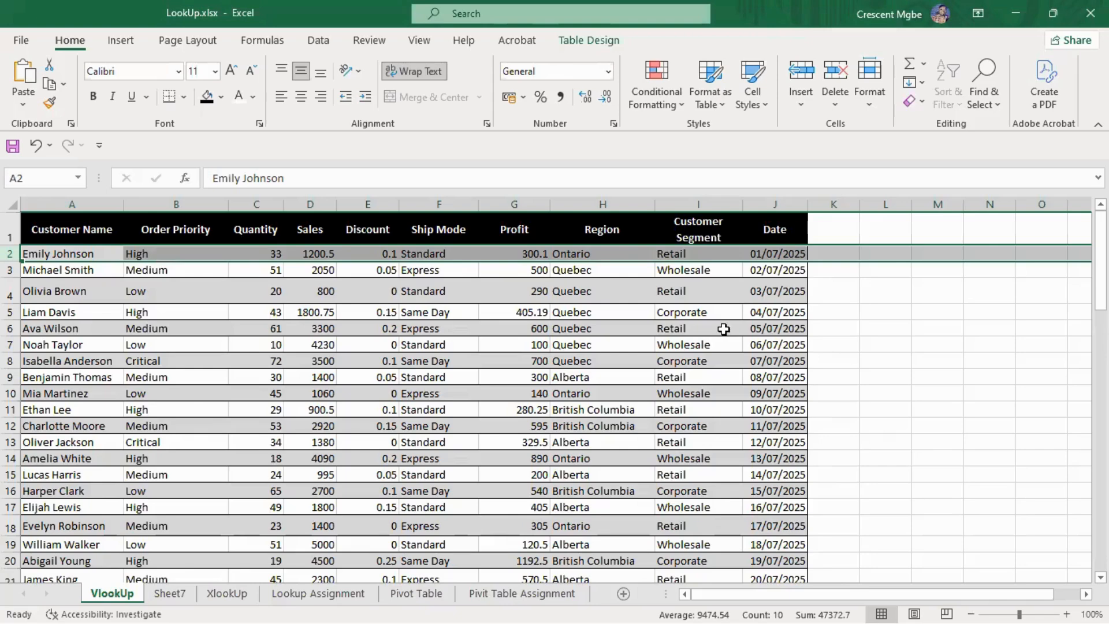
Step: Look through the customer order records on the VlookUp sheet from the first row to the last
scroll(699, 276, "down", 12)
scroll(698, 272, "up", 9)
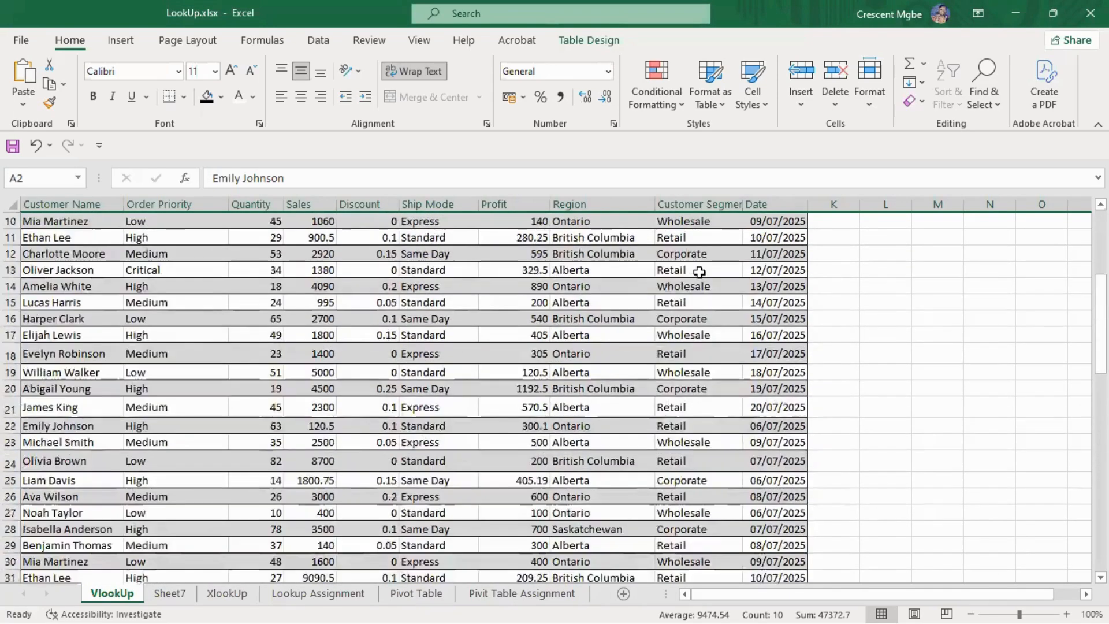
scroll(699, 272, "up", 3)
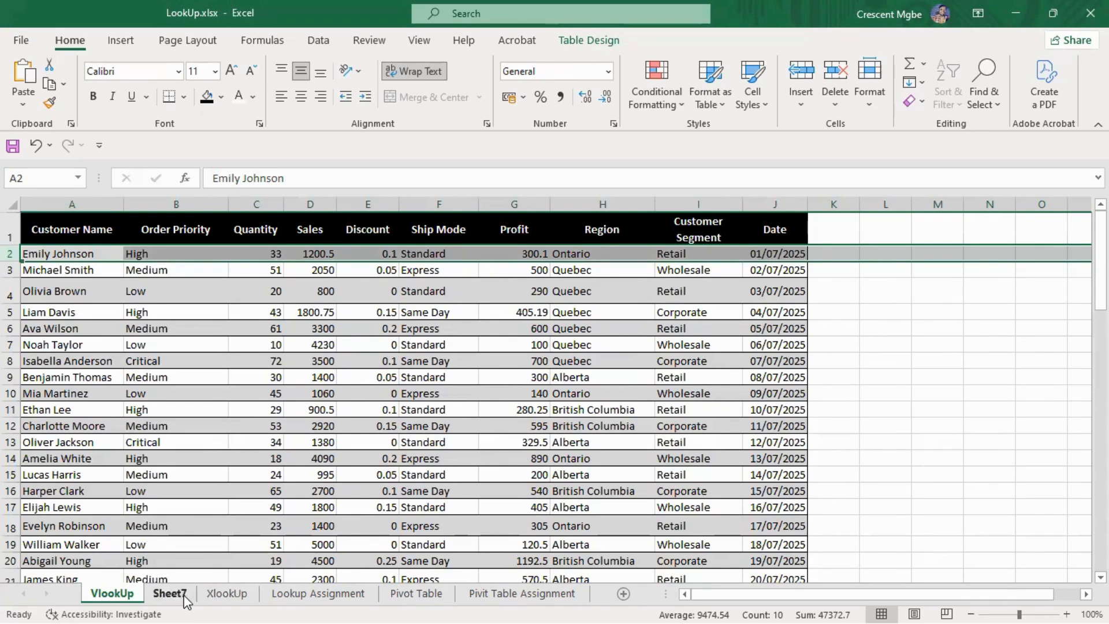
left_click(954, 290)
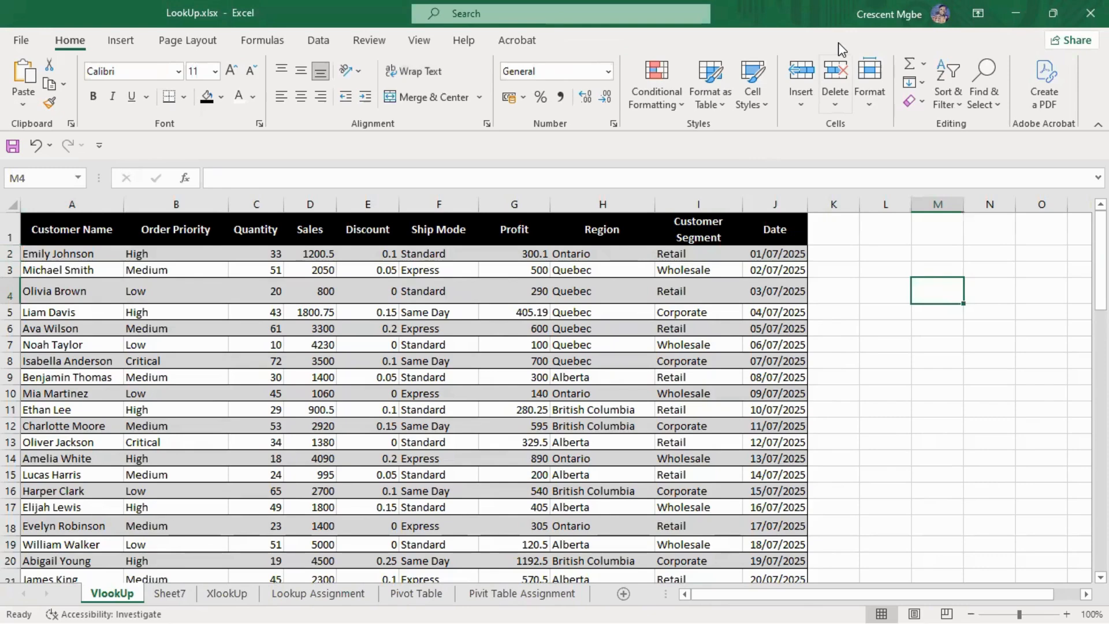
key("alt+Tab")
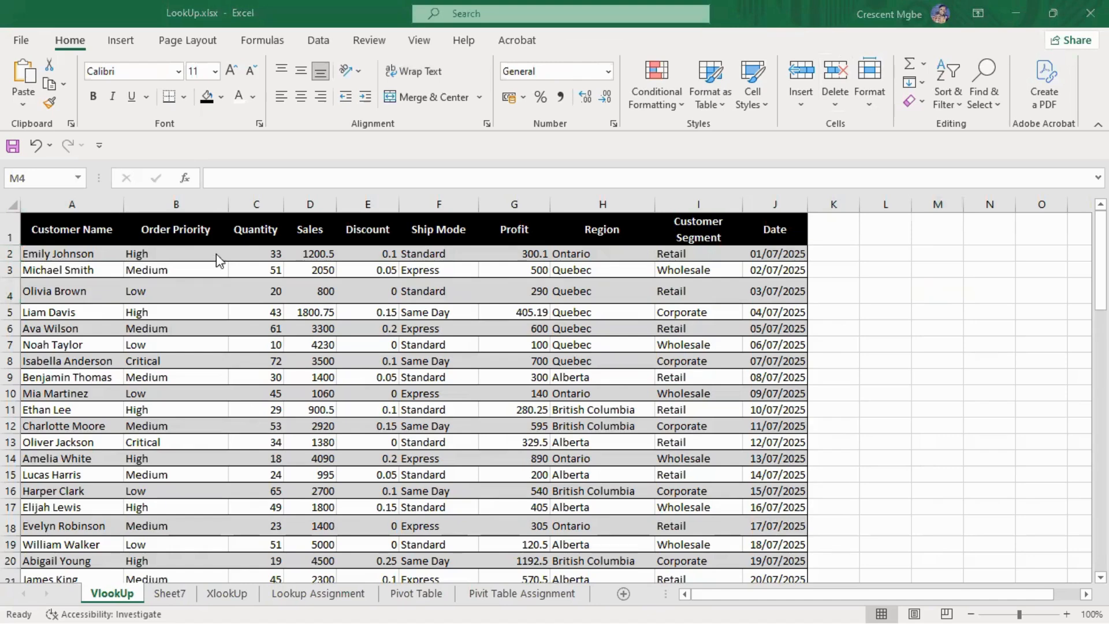
key("alt+Tab")
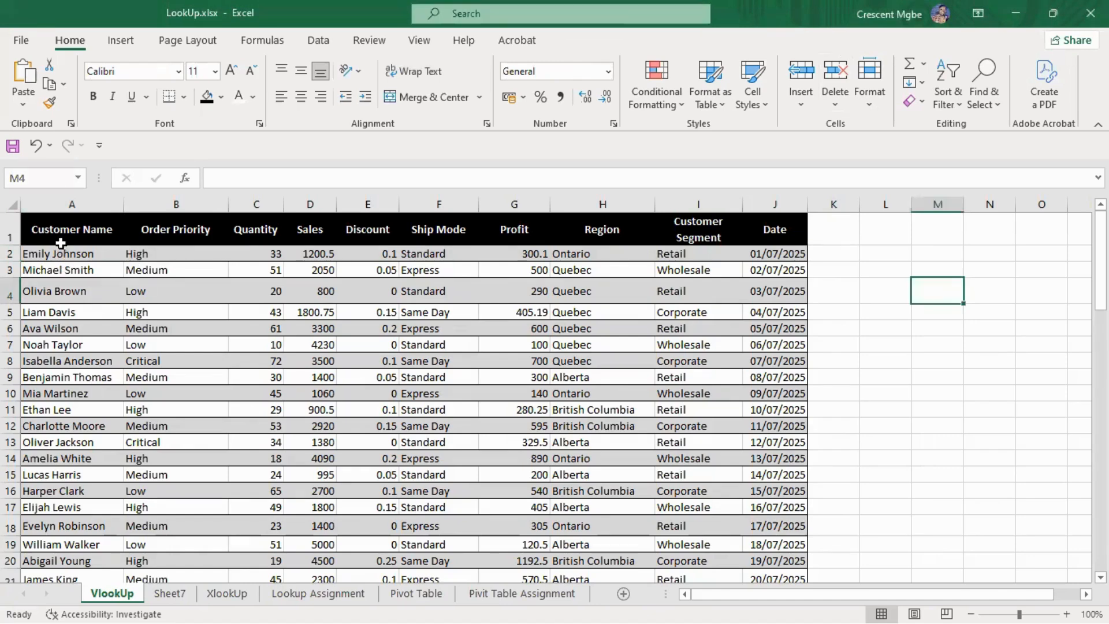
Step: Examine the first customer's record in row 2, checking the ship mode, quantity, profit and region
left_click(11, 253)
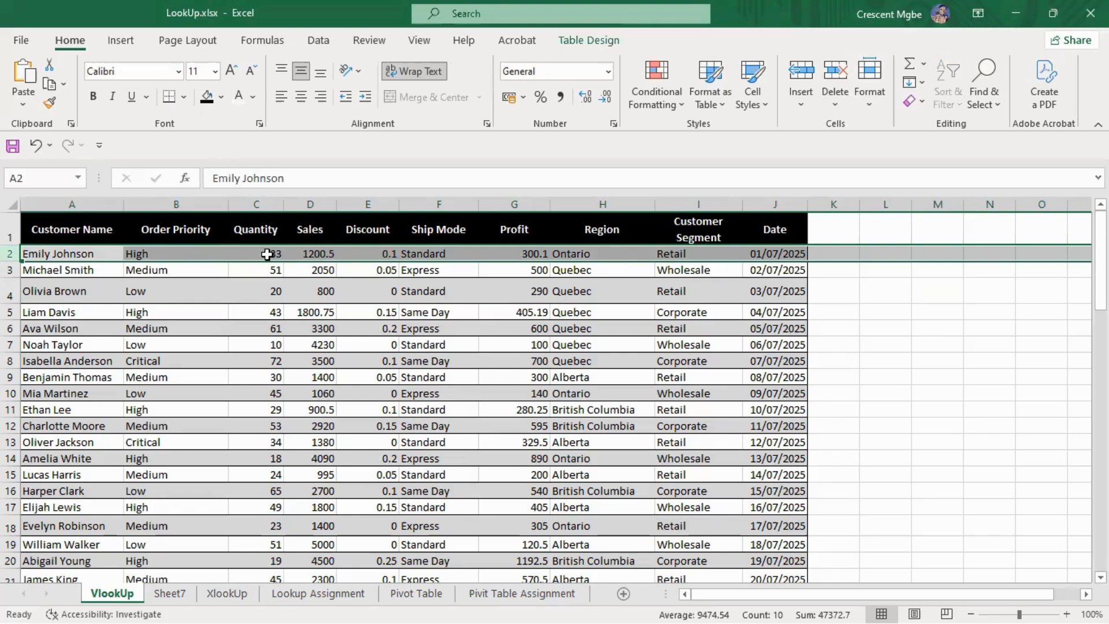
left_click(448, 204)
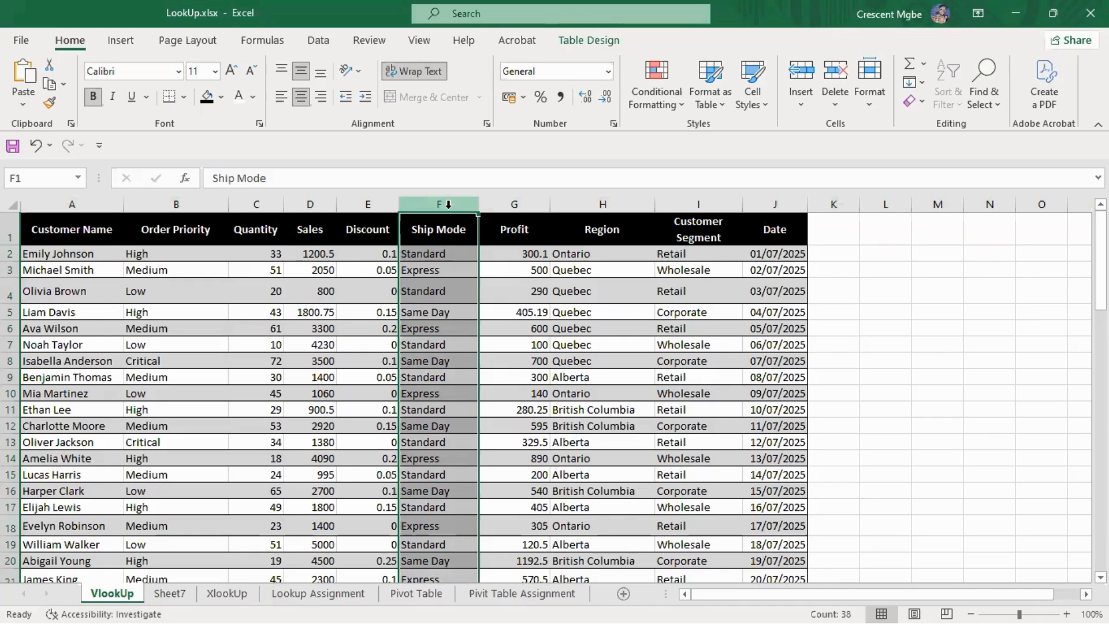
left_click(449, 254)
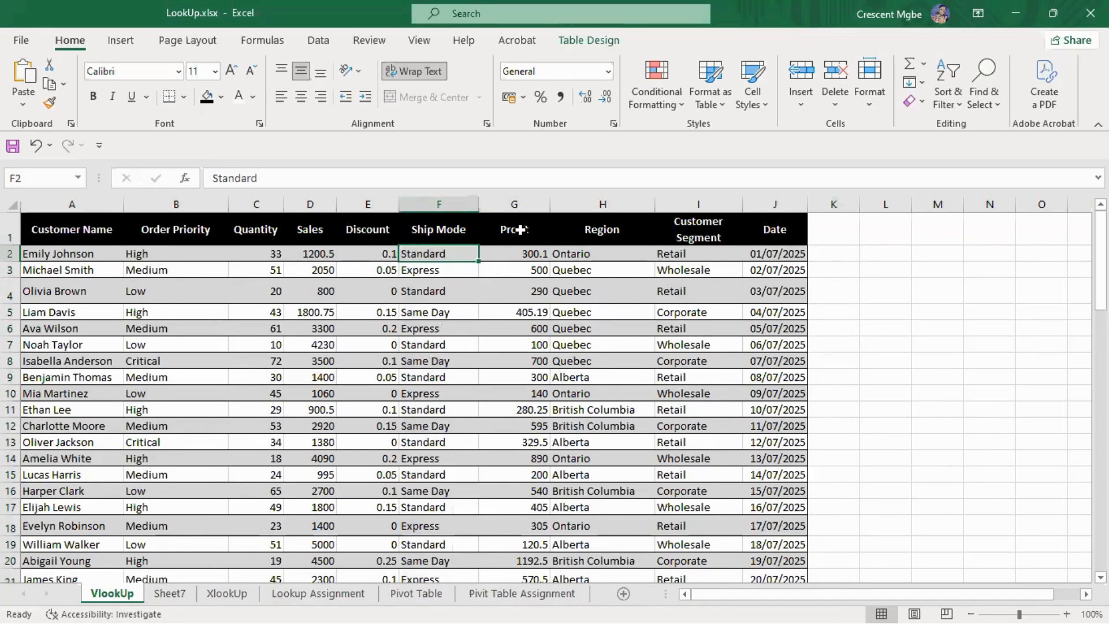
left_click(533, 256)
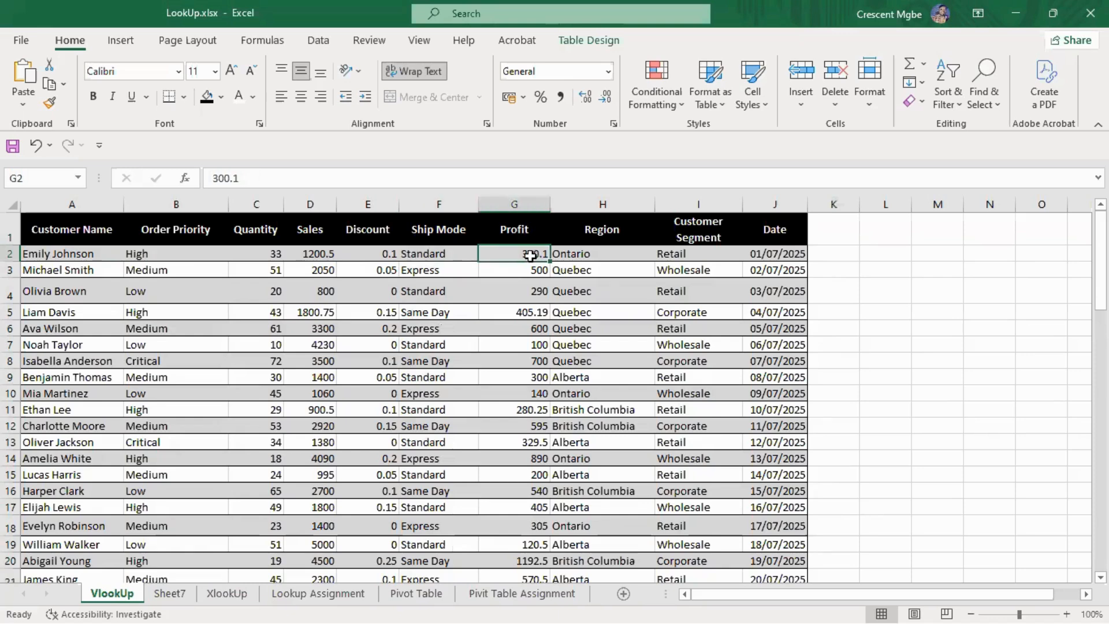
left_click(254, 253)
left_click(532, 255)
left_click(606, 202)
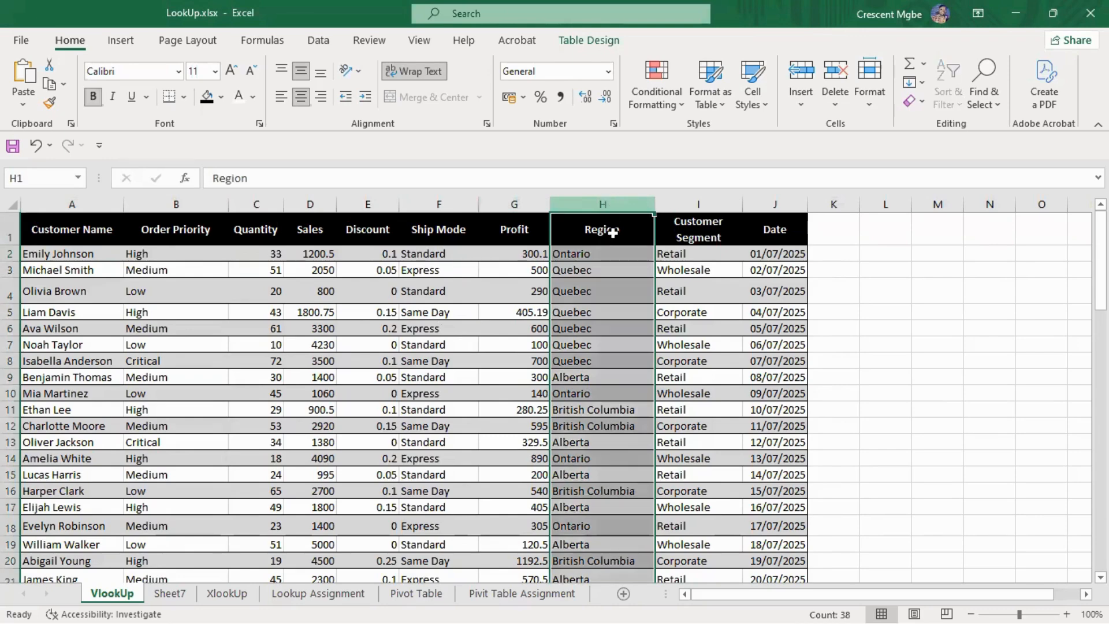
left_click(614, 256)
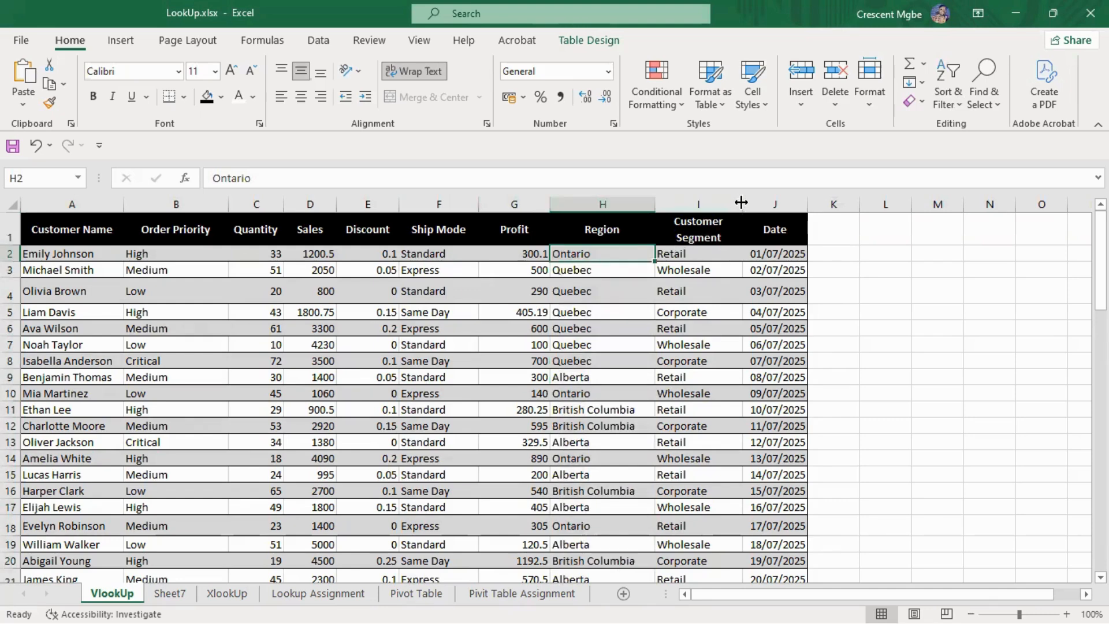
Step: Widen the Customer Segment column slightly and review its Retail, Wholesale and Corporate entries
mouse_move(742, 202)
left_mouse_down()
mouse_move(757, 202)
mouse_move(748, 202)
left_mouse_up()
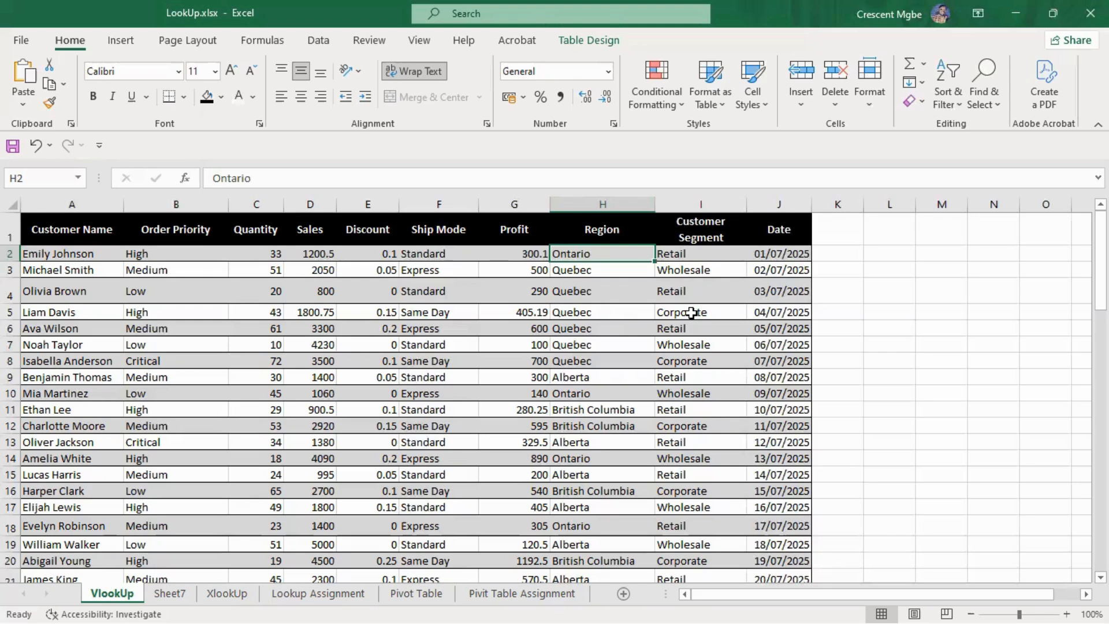
left_click(674, 253)
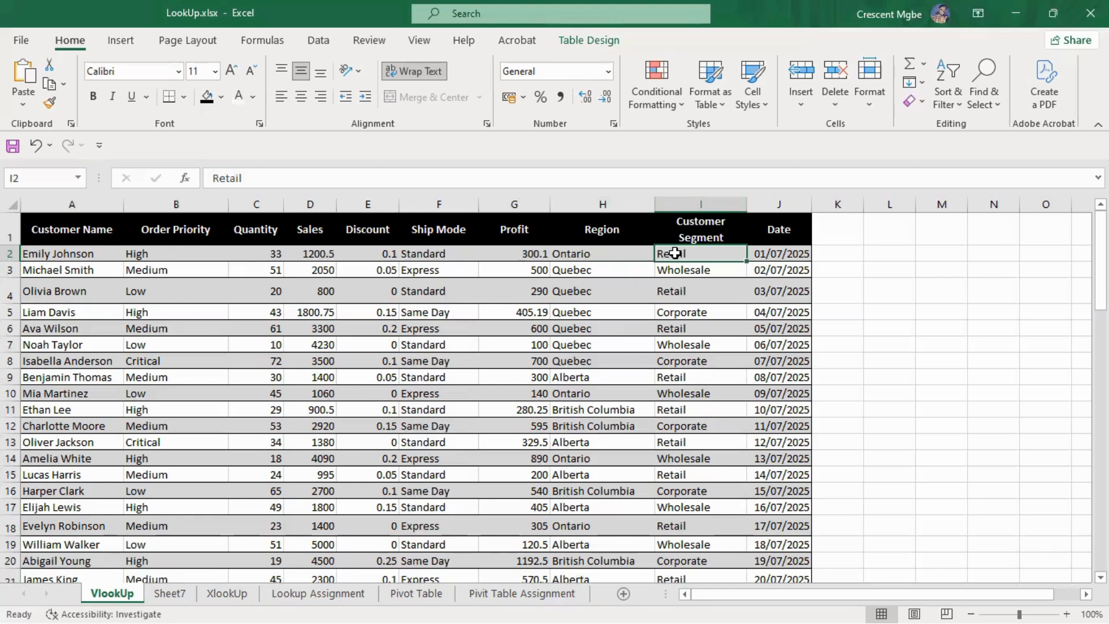
left_click(691, 273)
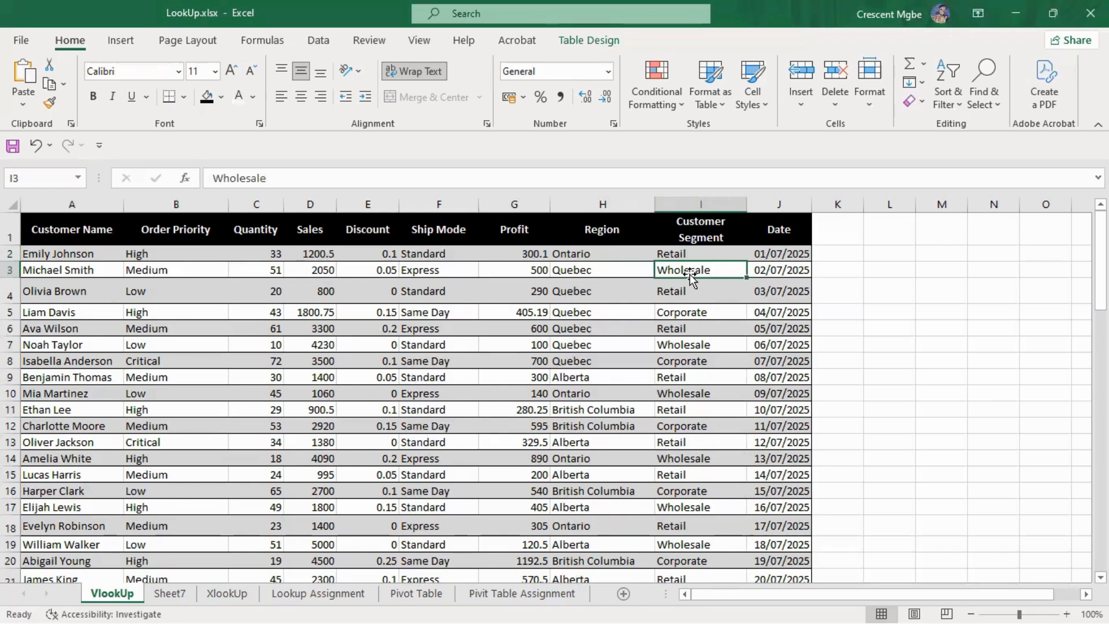
left_click(719, 316)
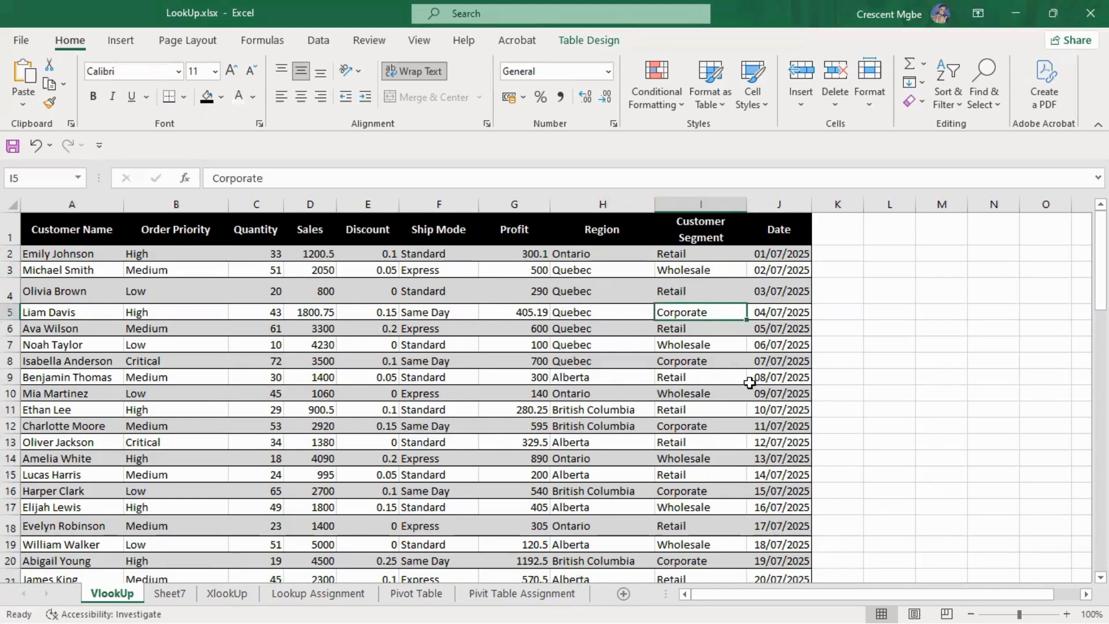
left_click(705, 259)
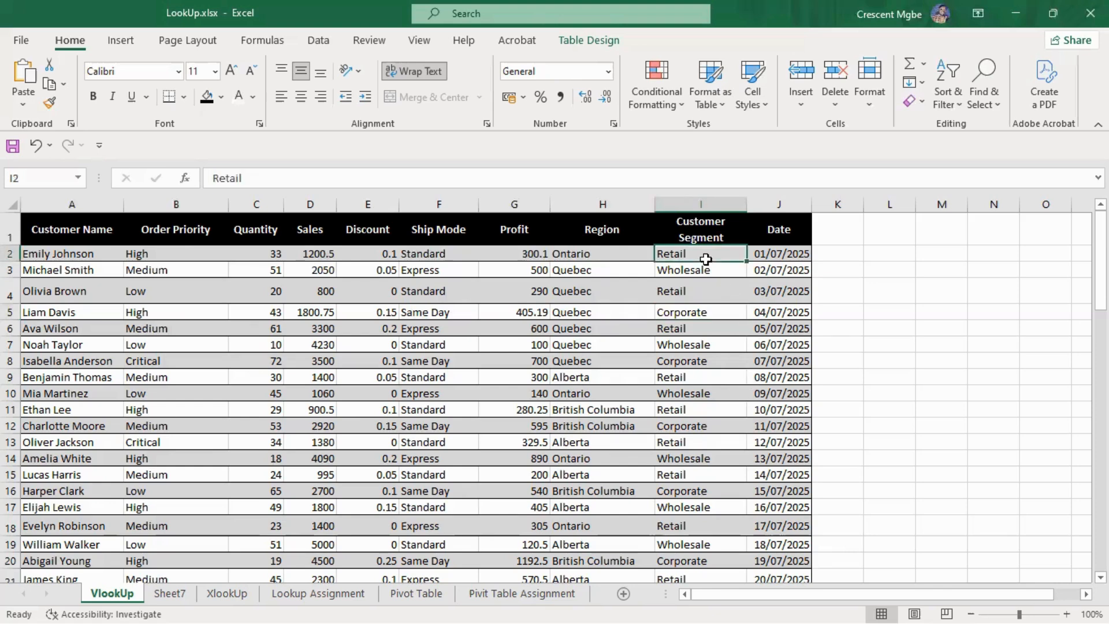
left_click(87, 253)
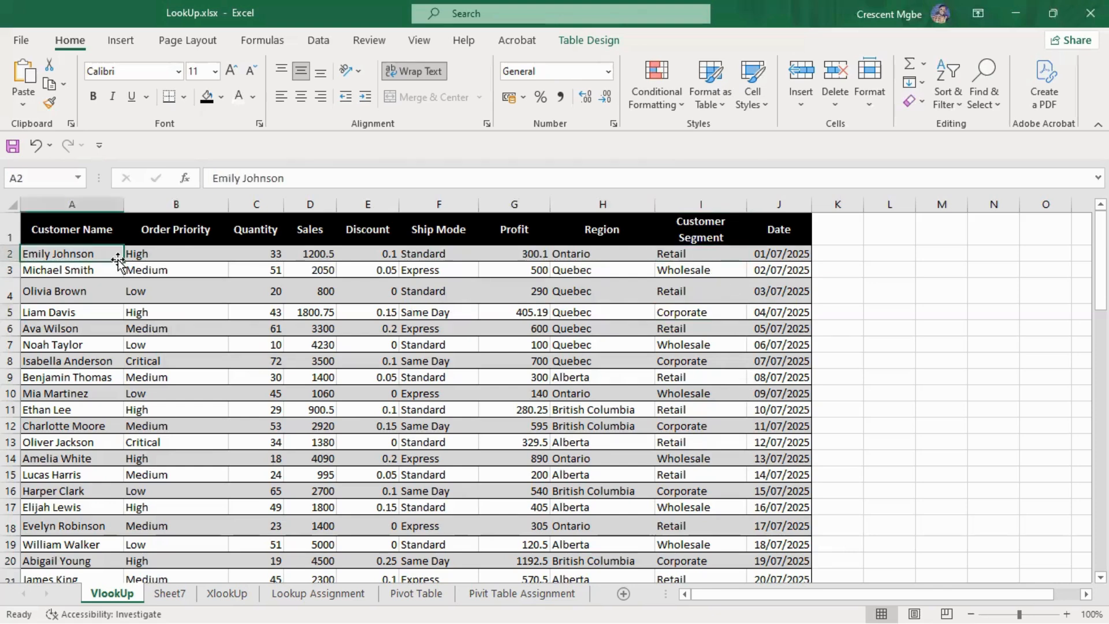
left_click(704, 258)
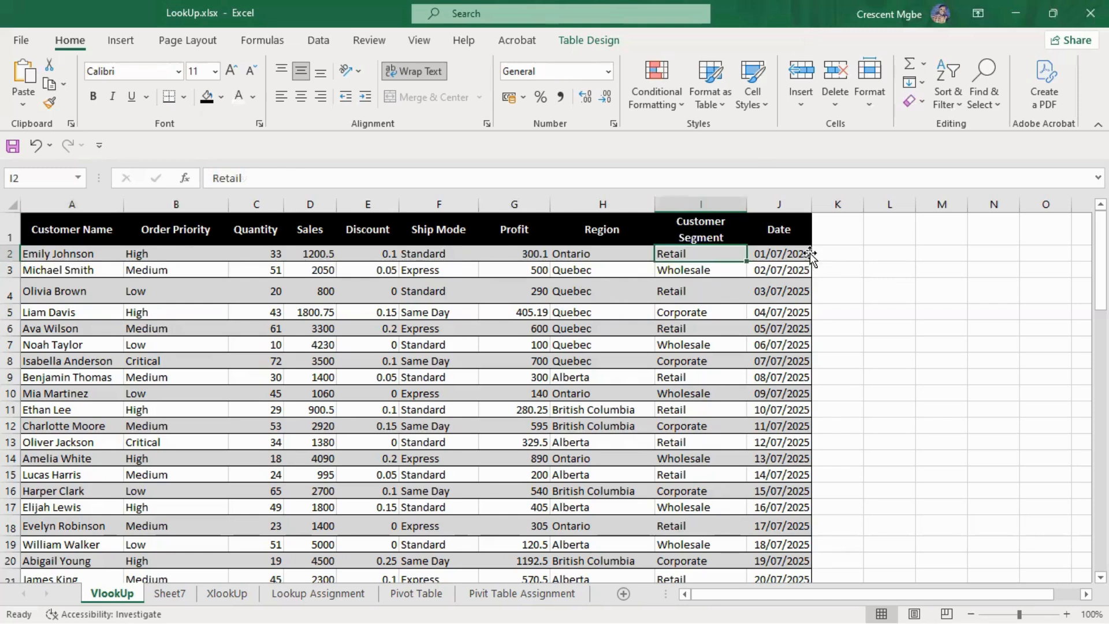
Step: Review the Date column and the Order Priority column, including the second customer's priority
left_click(788, 195)
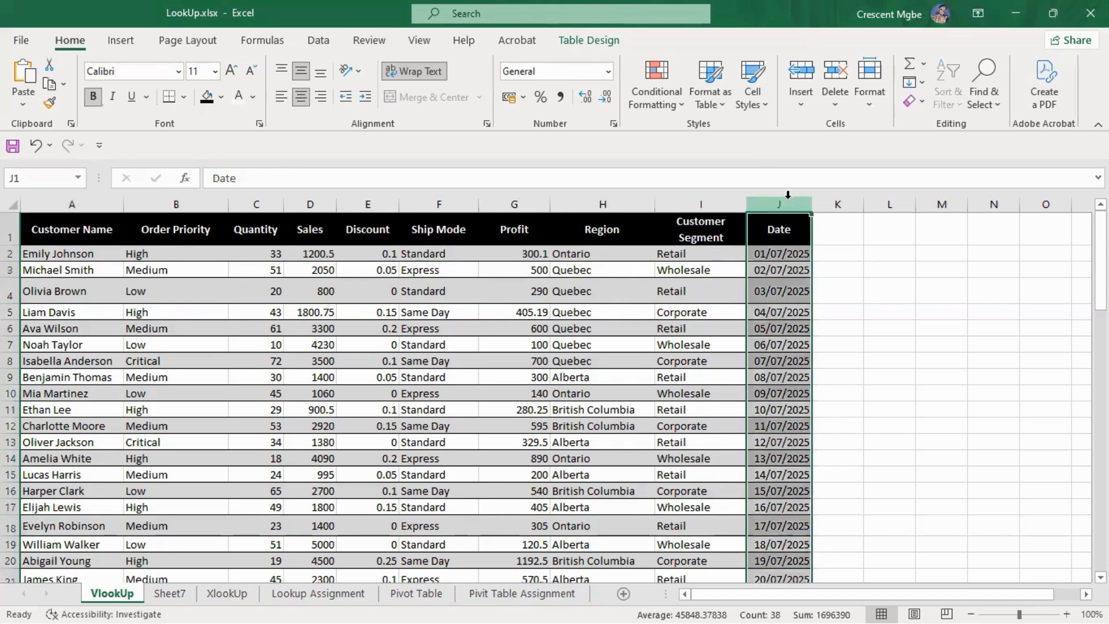
left_click(79, 270)
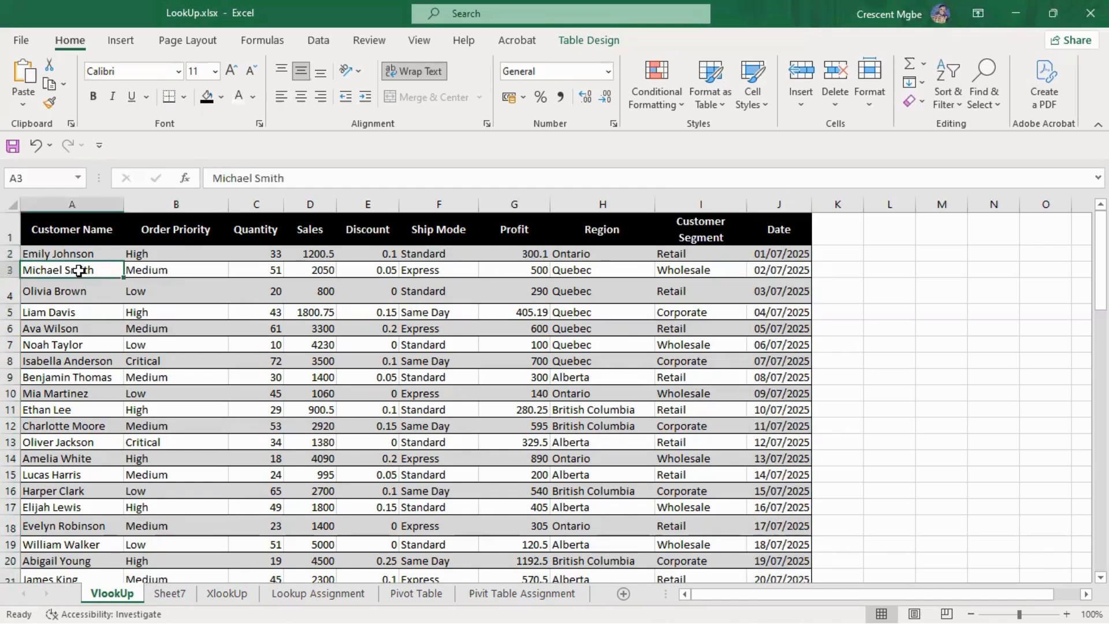
left_click(194, 273)
left_click(192, 196)
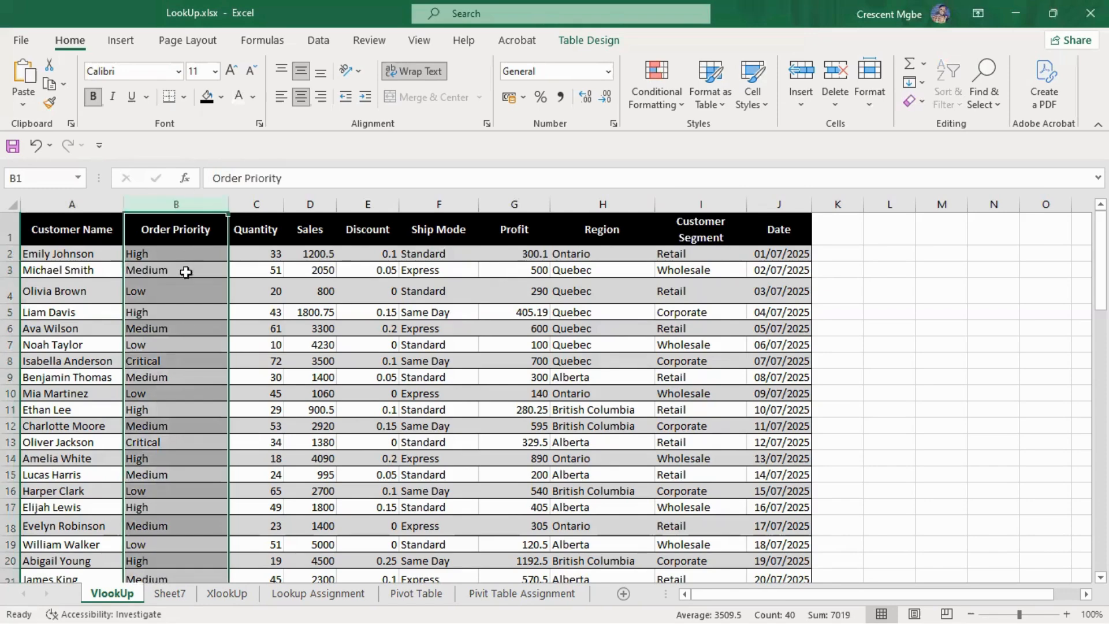
left_click(913, 329)
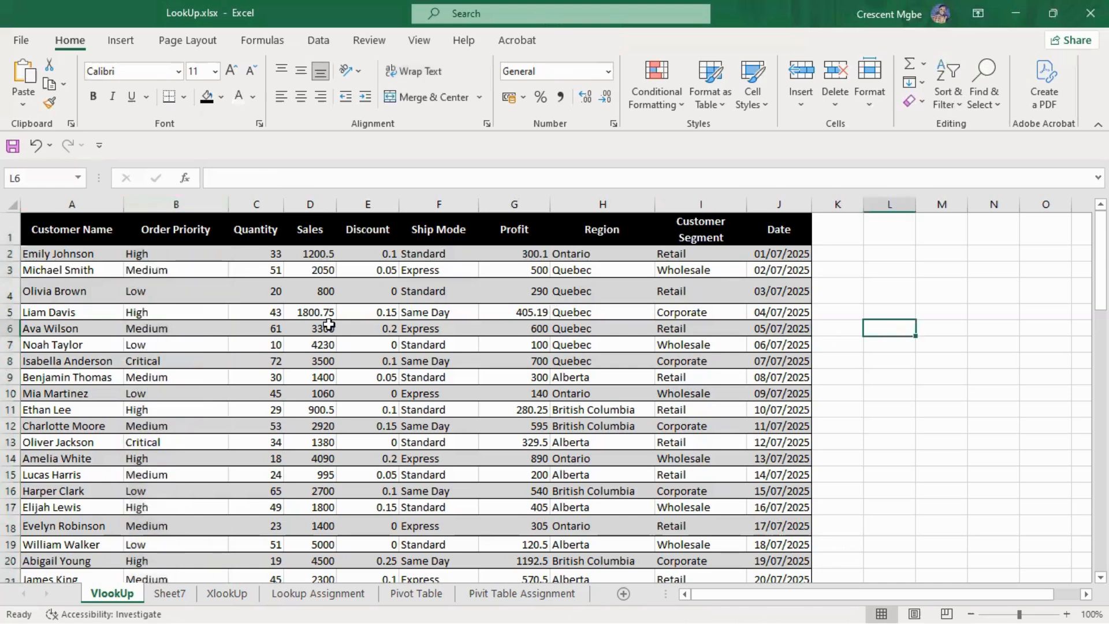
Step: Locate the first customer's ship mode manually and look through the full table to judge how long such searching takes
left_click(9, 254)
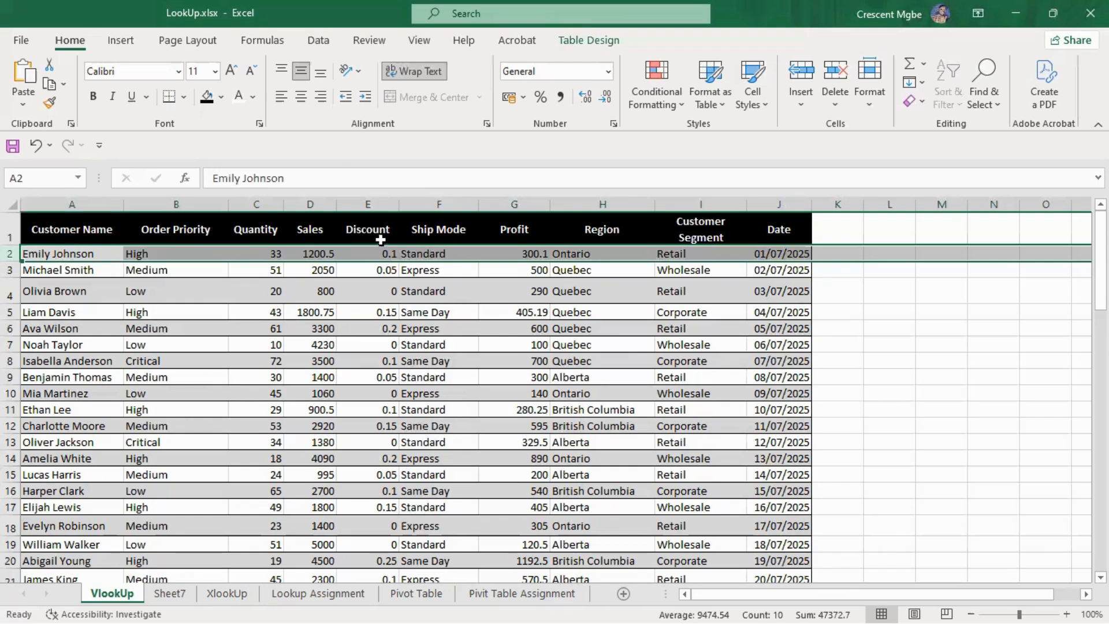
left_click(436, 204)
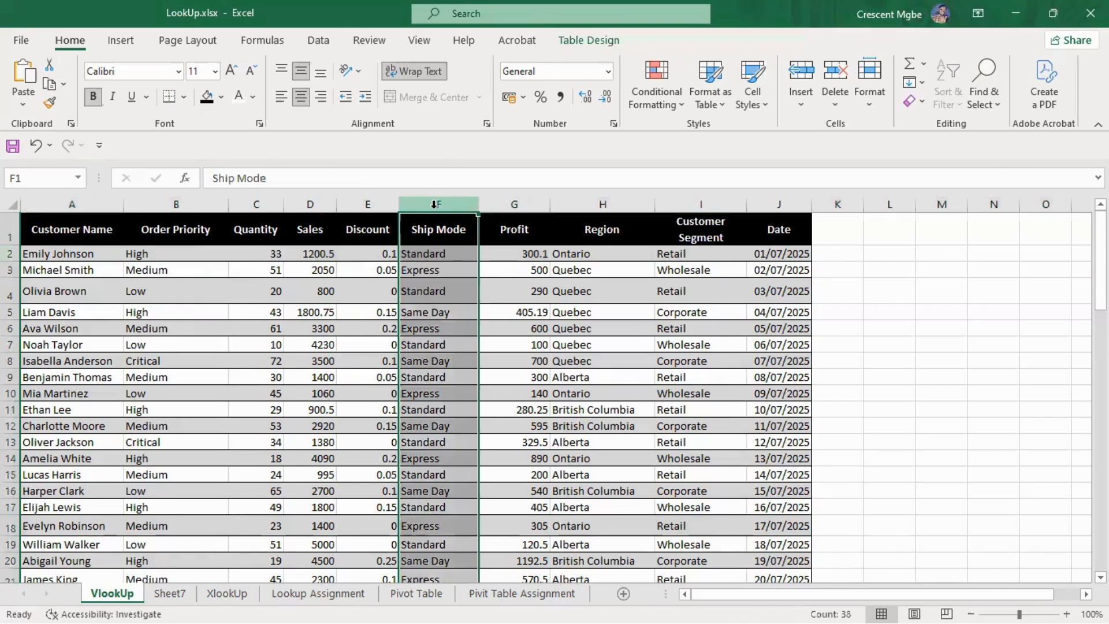
left_click(58, 258)
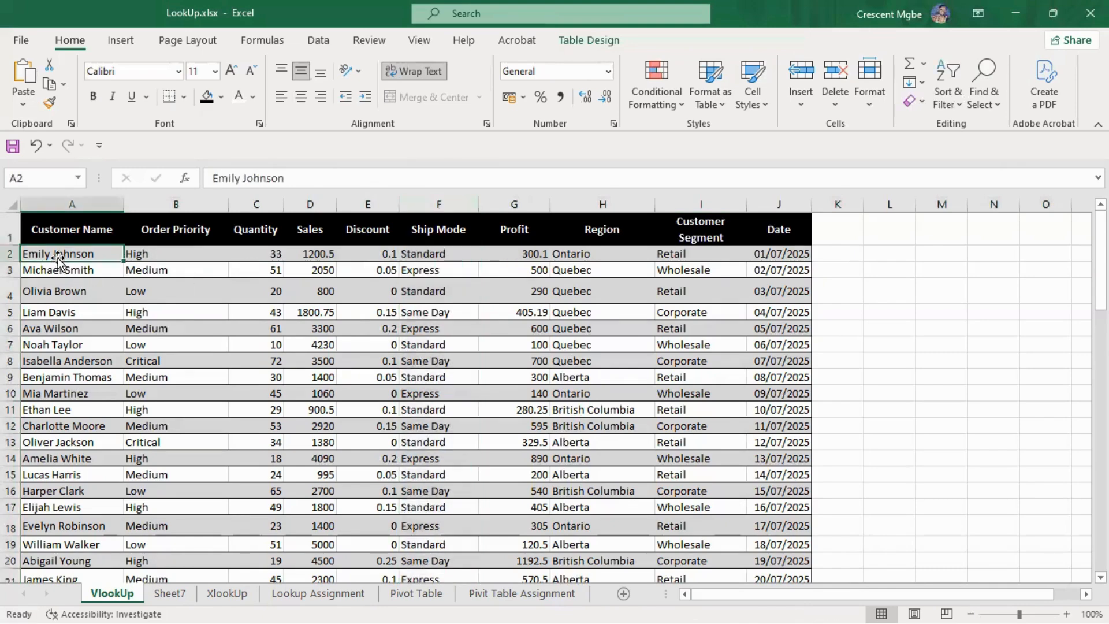
left_click(441, 202)
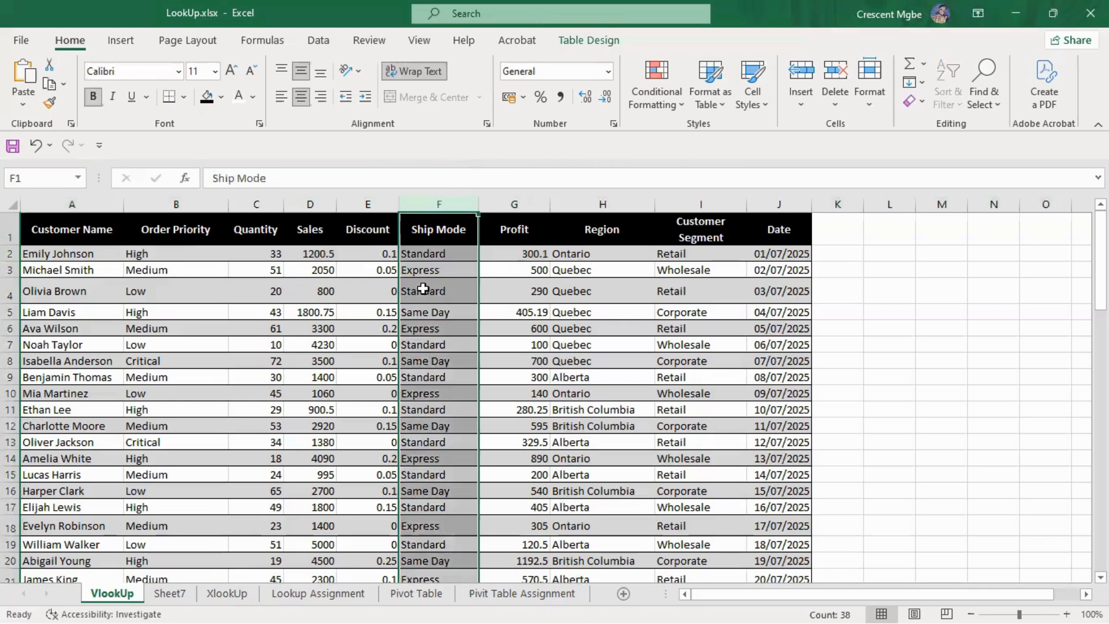
left_click(423, 255)
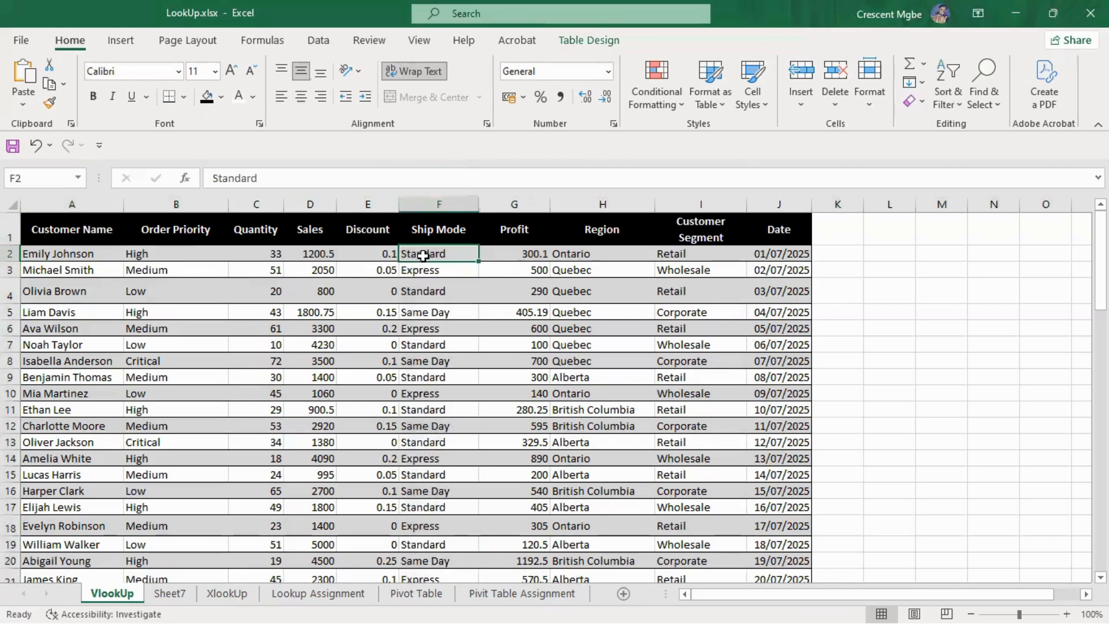
scroll(562, 302, "down", 3)
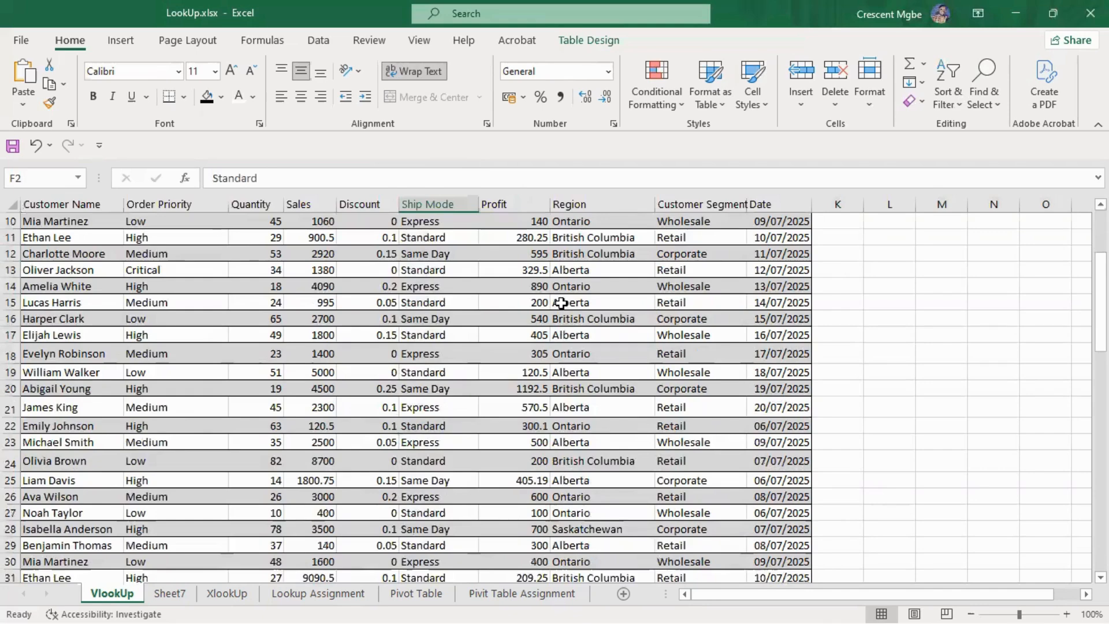
scroll(561, 303, "down", 7)
scroll(562, 303, "up", 10)
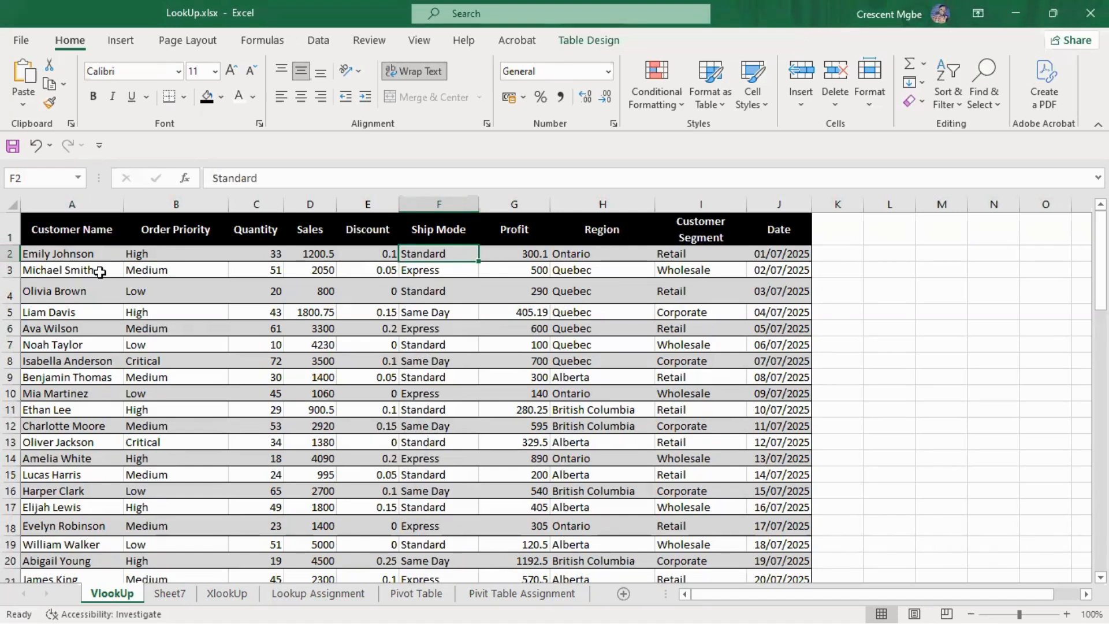
scroll(556, 312, "down", 10)
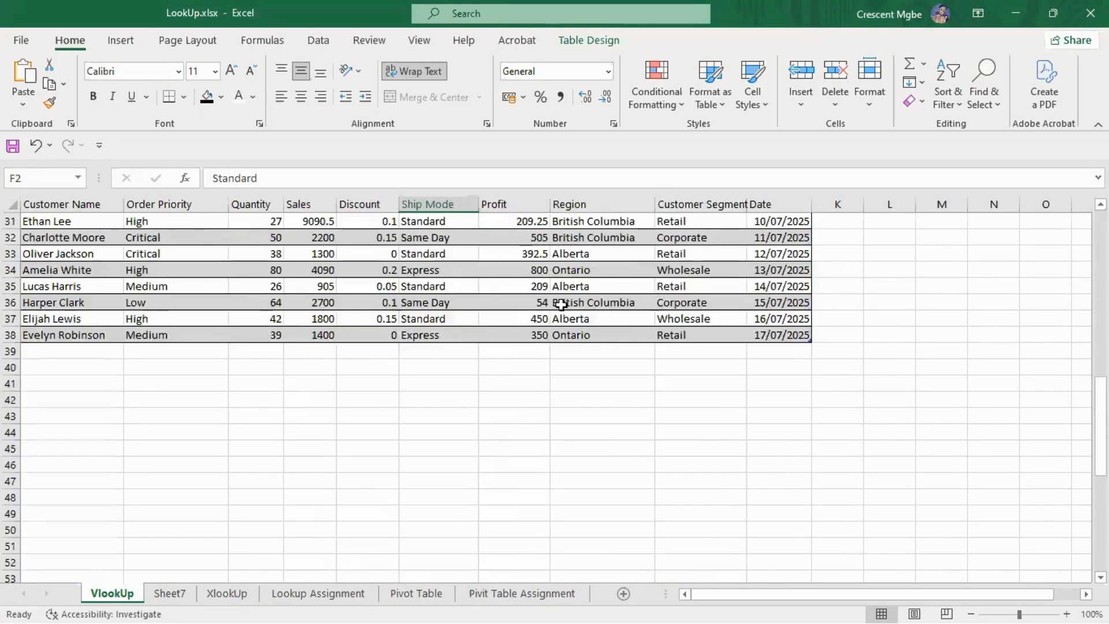
scroll(562, 304, "up", 10)
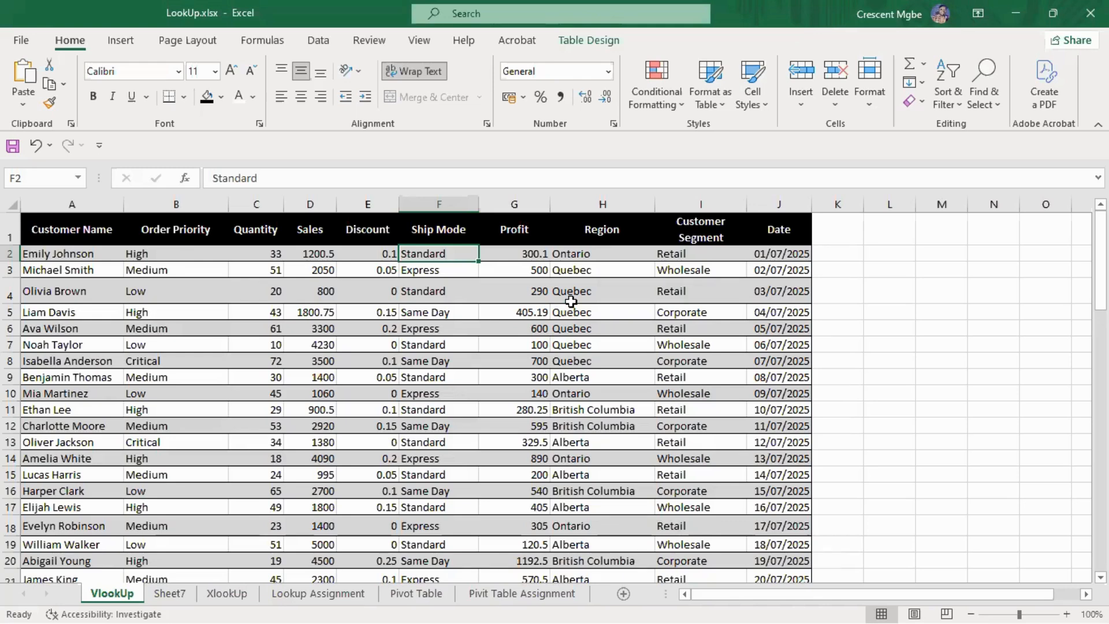
Step: Enter the label VLOOKUP in cell M5 beside the order table
left_click(941, 311)
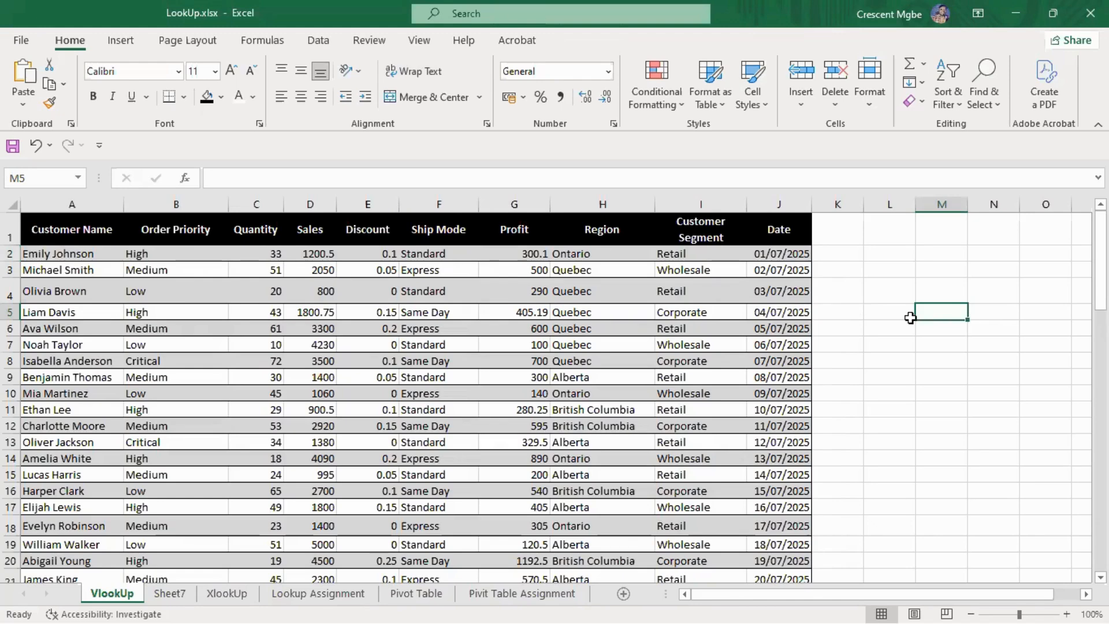
type("vl")
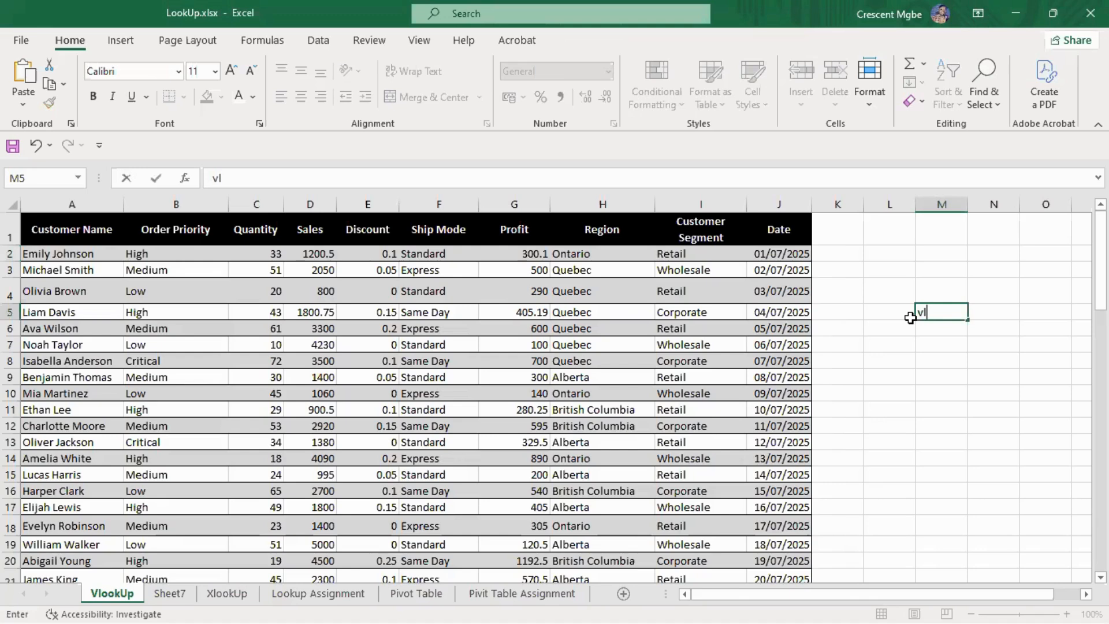
key("BackSpace")
type("VLOOKUP")
left_click(970, 396)
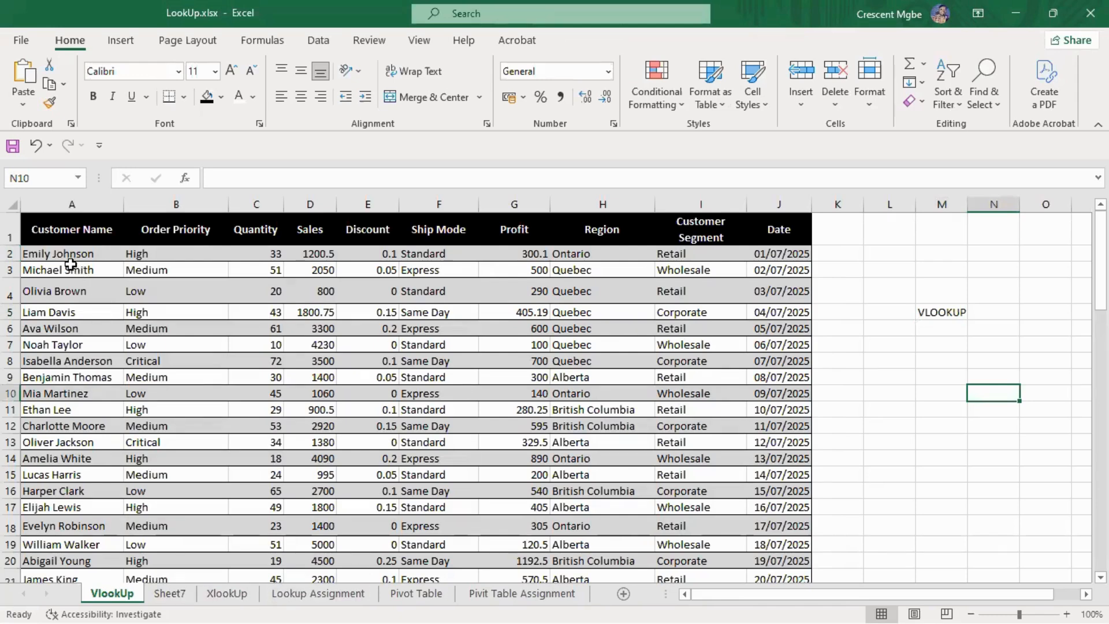
Step: Copy the first ten customer names, cells A2:A11, into Sheet7 starting at cell E4
left_click_drag(57, 247, 61, 408)
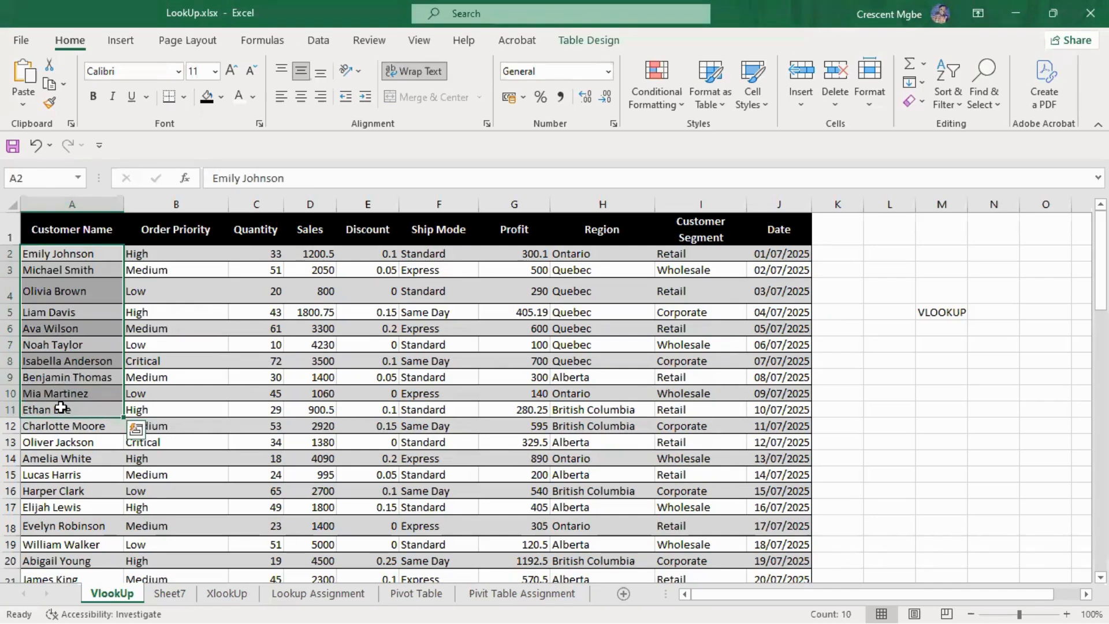
key("ctrl+c")
left_click(169, 594)
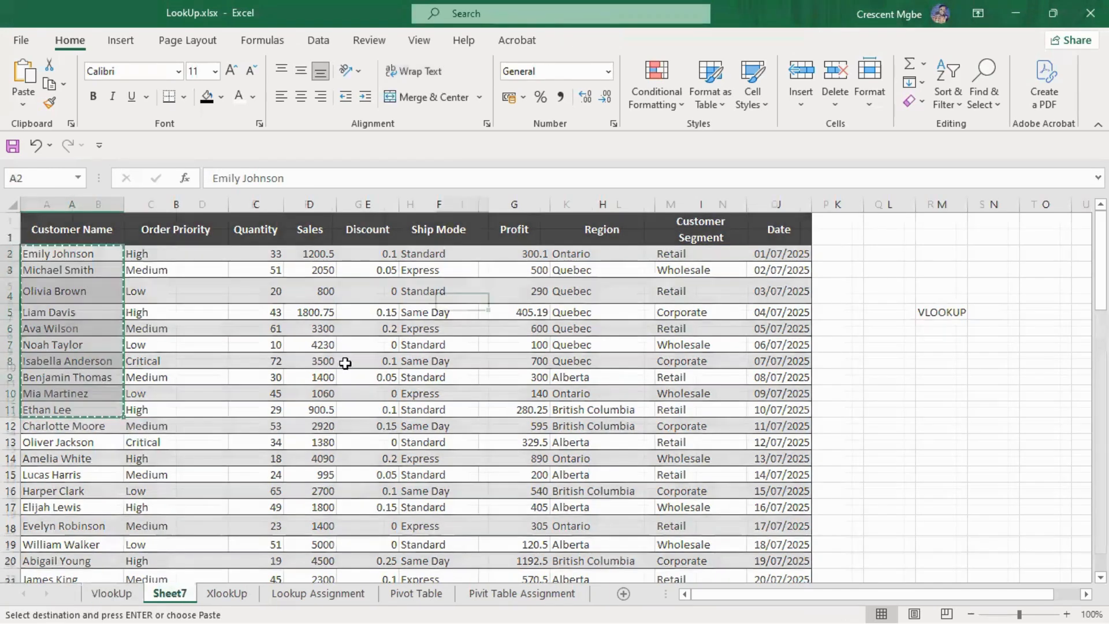
left_click(240, 272)
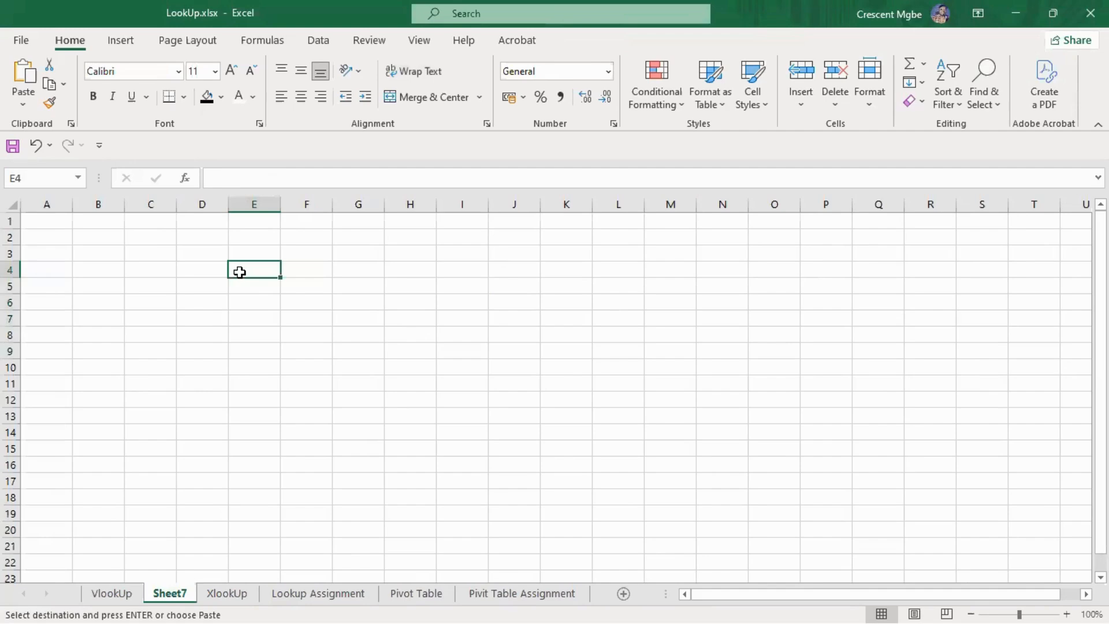
key("ctrl+v")
Step: Widen column E on Sheet7 to fit the customer names and enter the heading NAMES in cell E3
left_click_drag(280, 204, 354, 223)
scroll(425, 276, "down", 1)
scroll(424, 273, "up", 1)
left_click(307, 256)
type("NAMES")
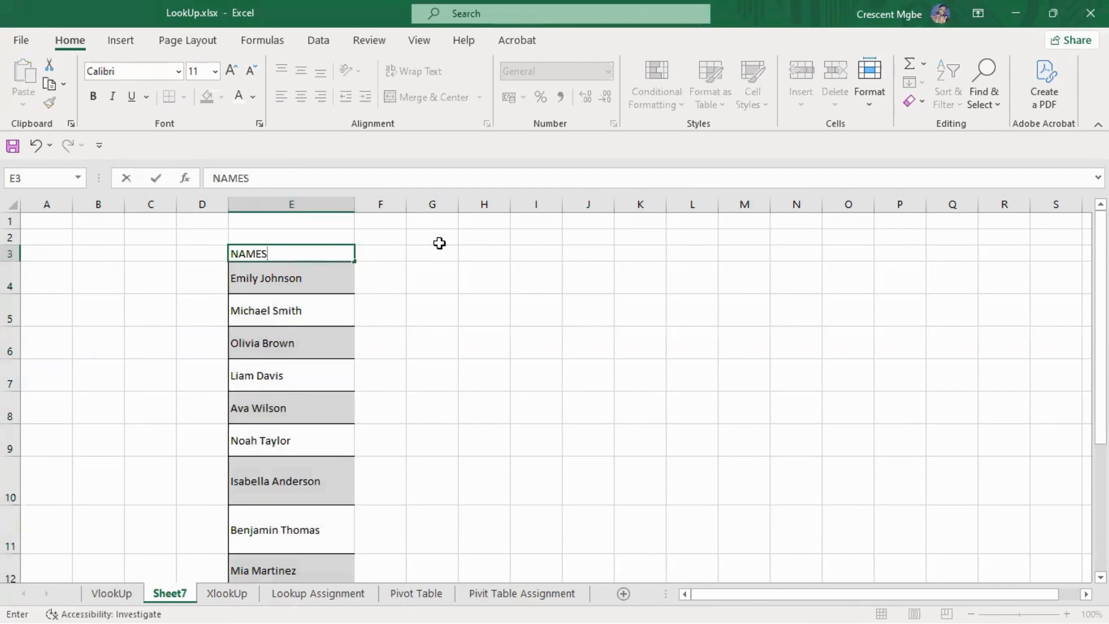
left_click(392, 255)
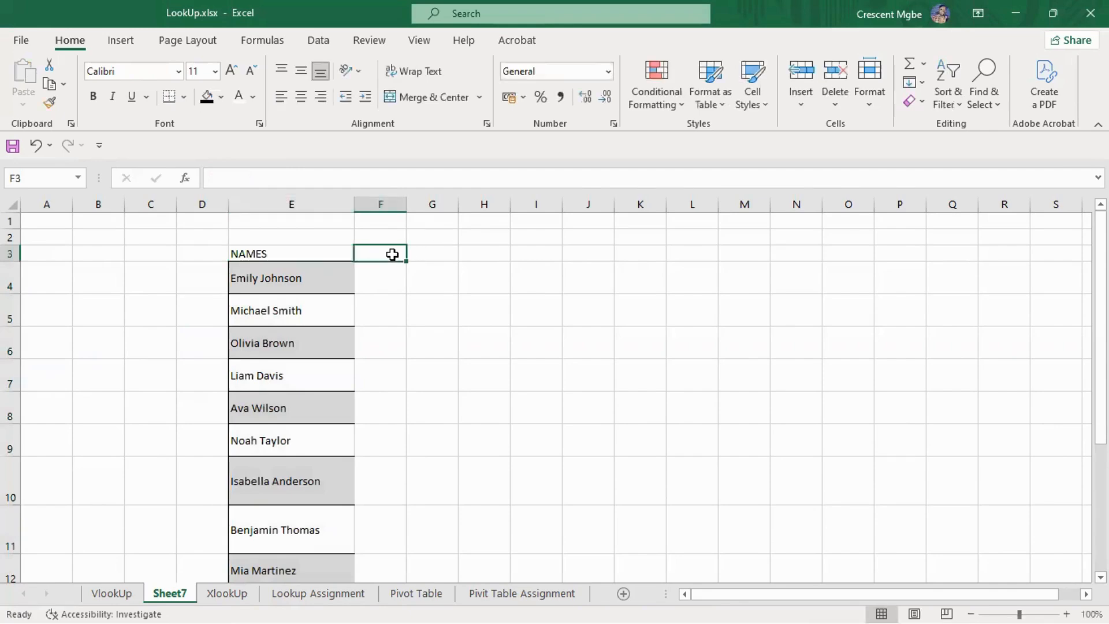
Step: Review the Region column and the first customer's entry in the order table on the VlookUp sheet
left_click(112, 593)
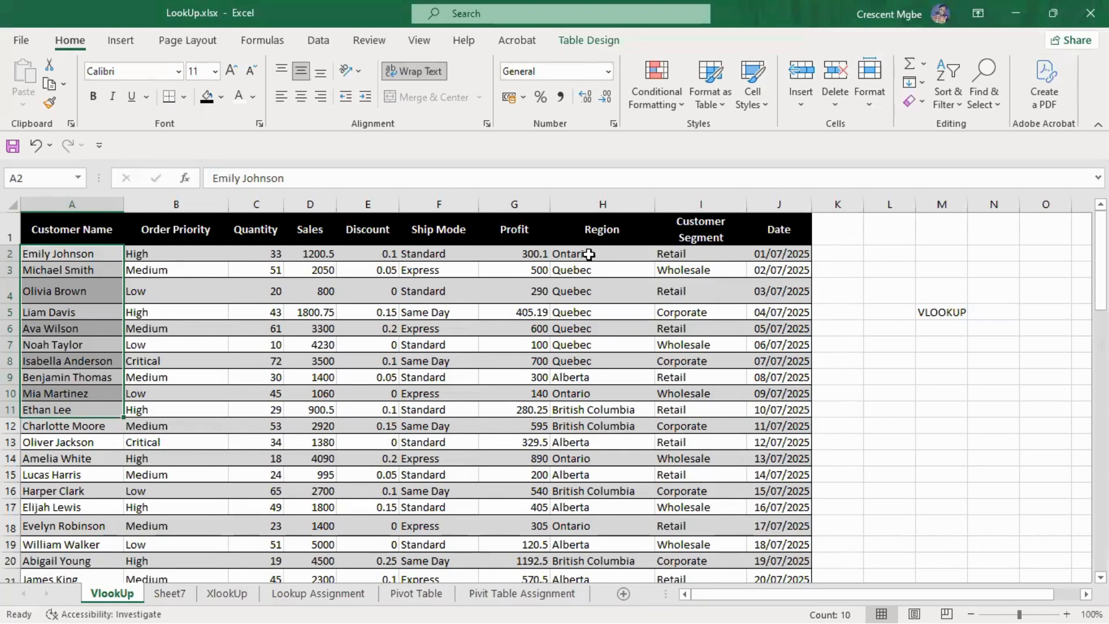
left_click(595, 196)
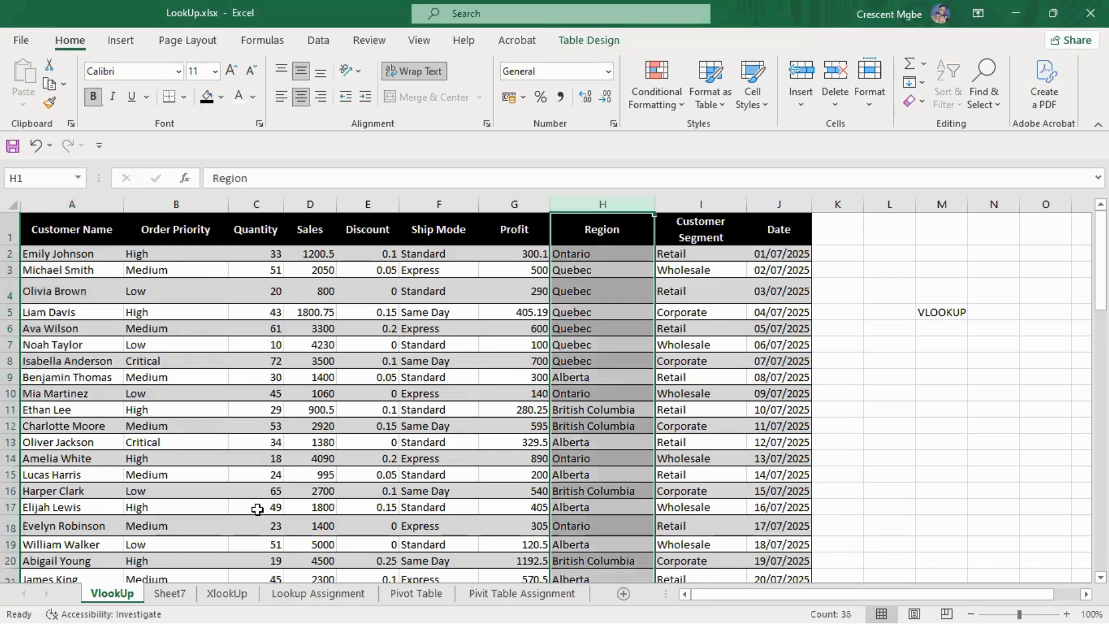
left_click(68, 256)
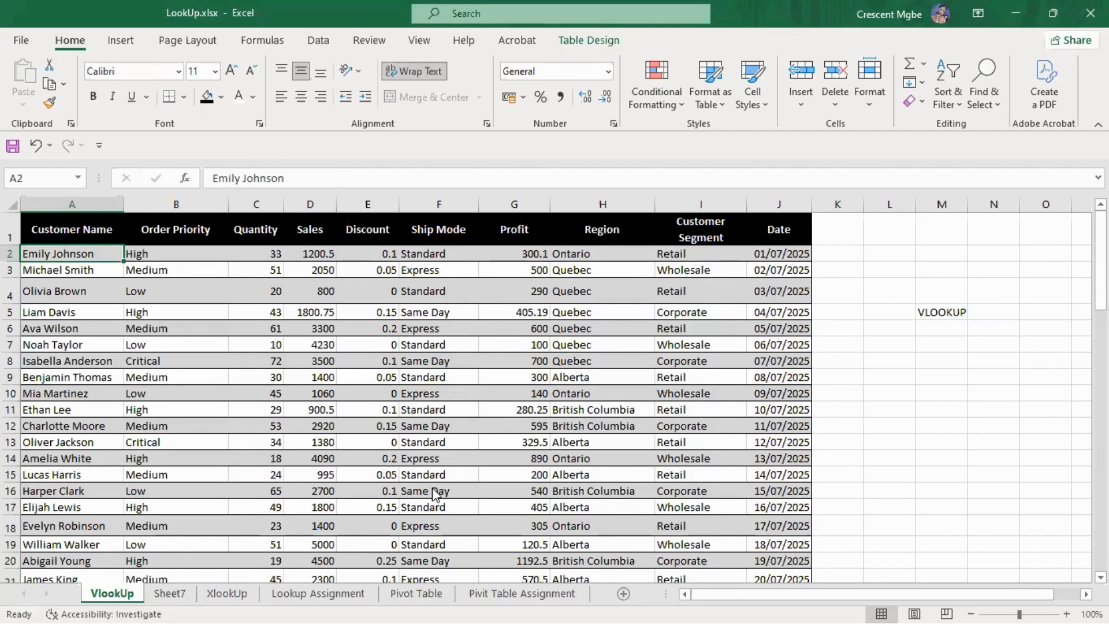
Step: Switch to the PowerPoint slide show and study the VLOOKUP slide's description, syntax and parameters
key("super+Tab")
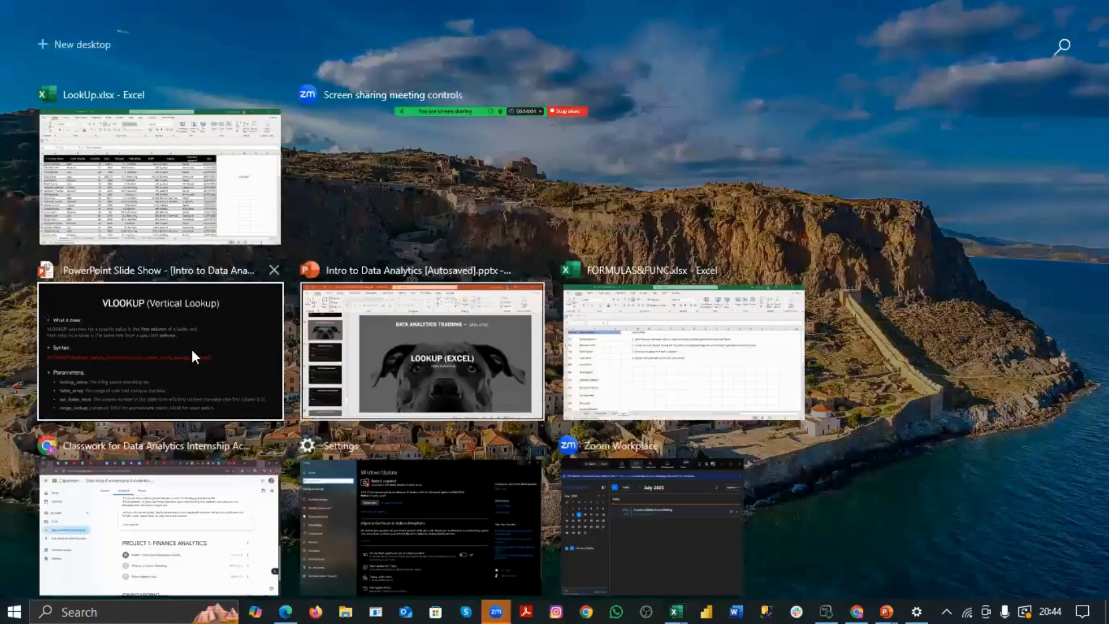
left_click(192, 349)
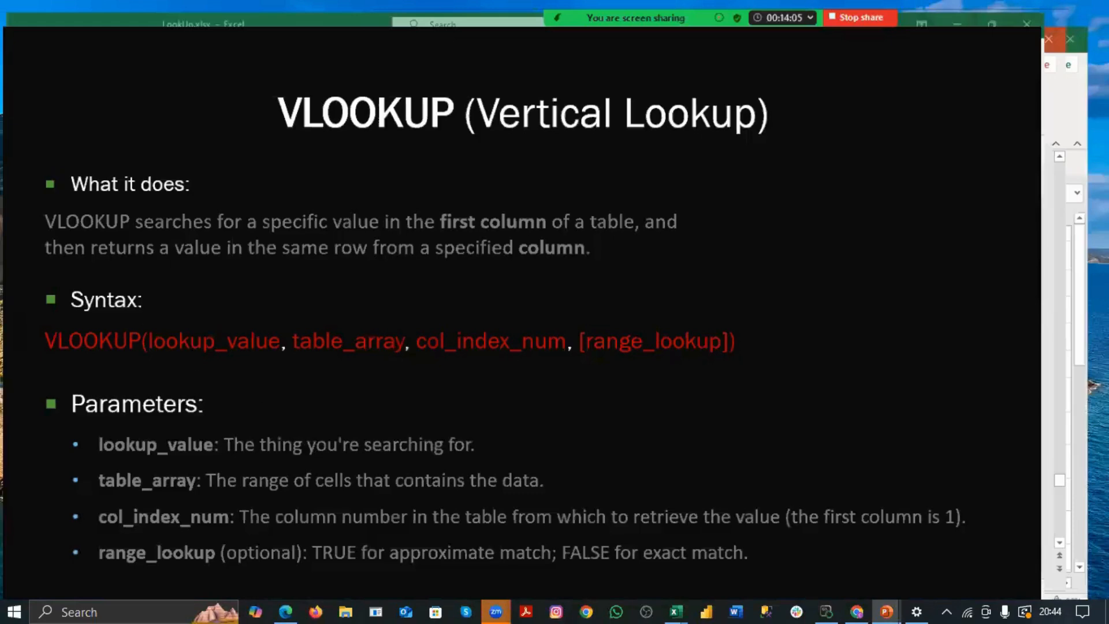
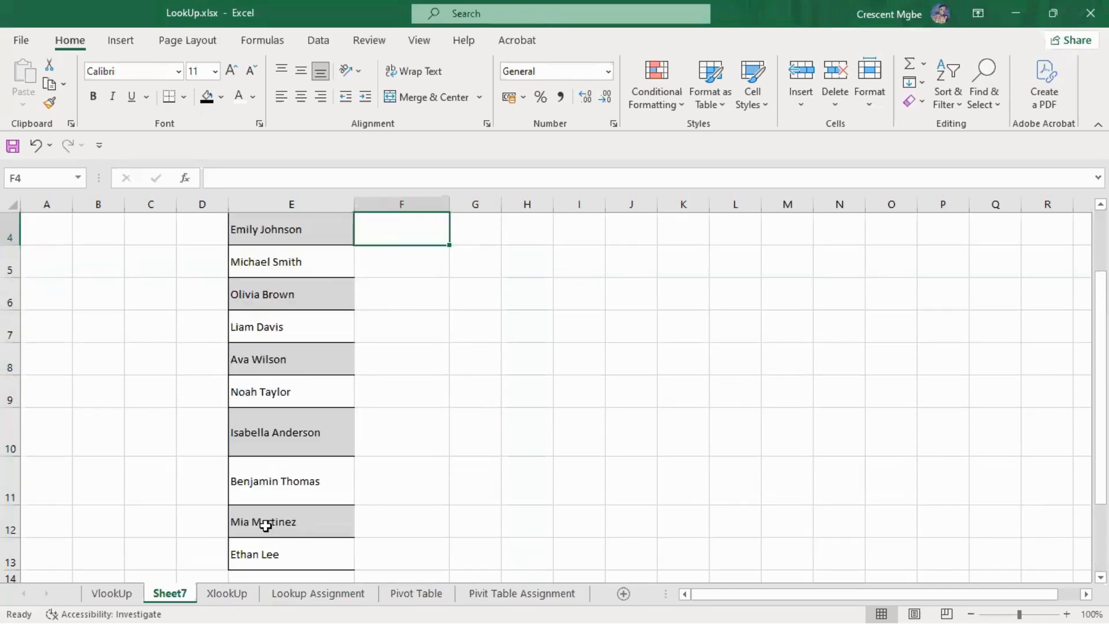
Step: Return to the VlookUp sheet and delete the VLOOKUP label from cell M5
left_click(112, 593)
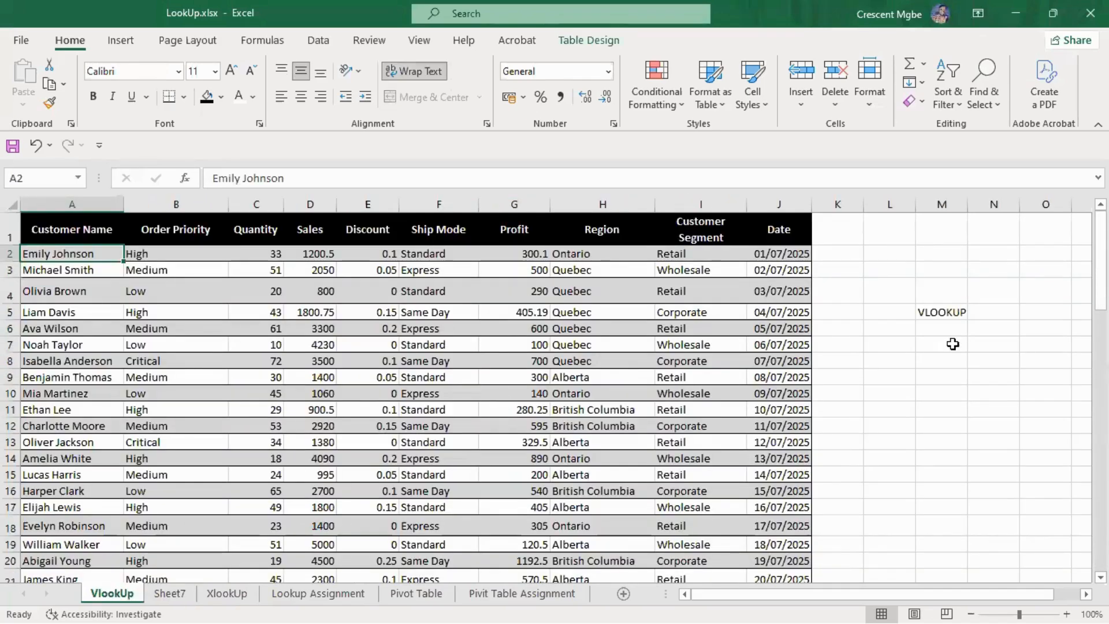
left_click(940, 313)
key("Delete")
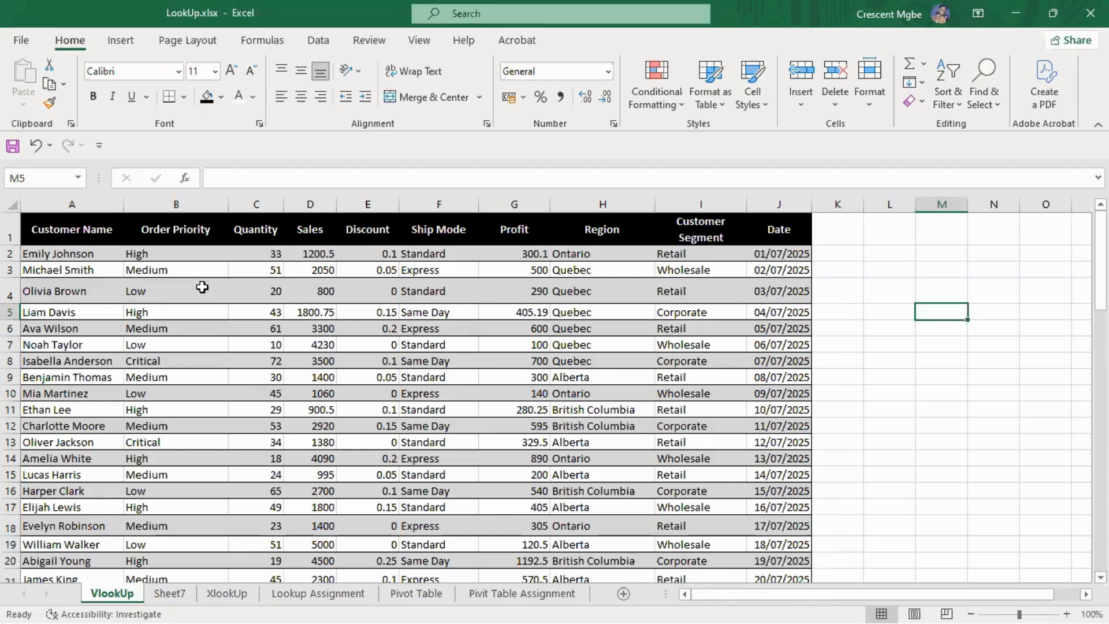
Step: Examine the Order Priority column and the customer in cell A13 as an example for the lookup
left_click(161, 205)
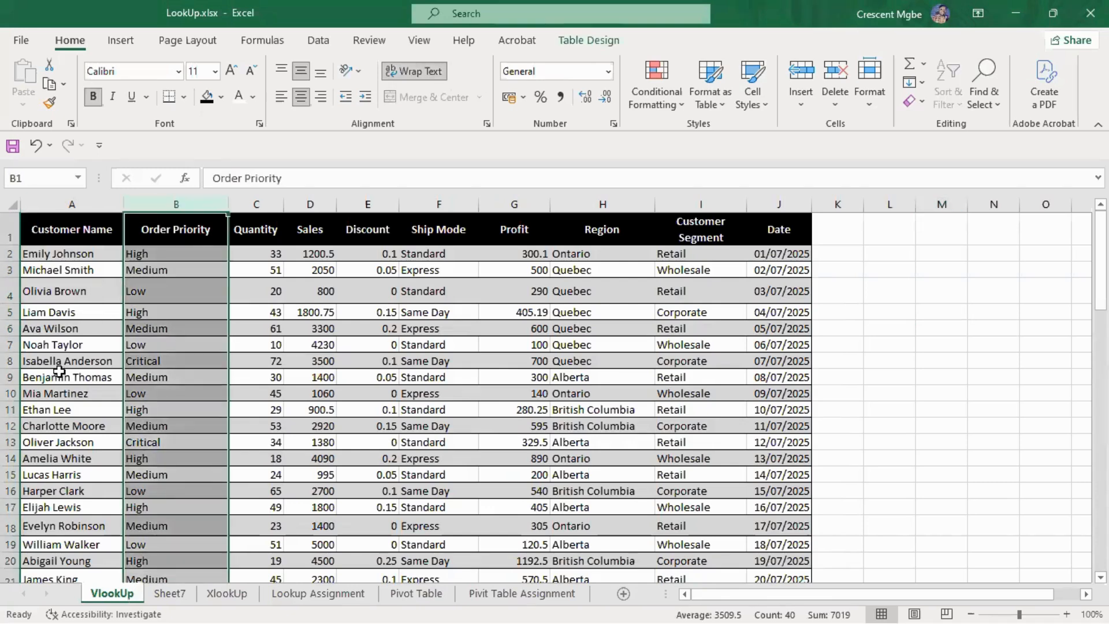
left_click(68, 443)
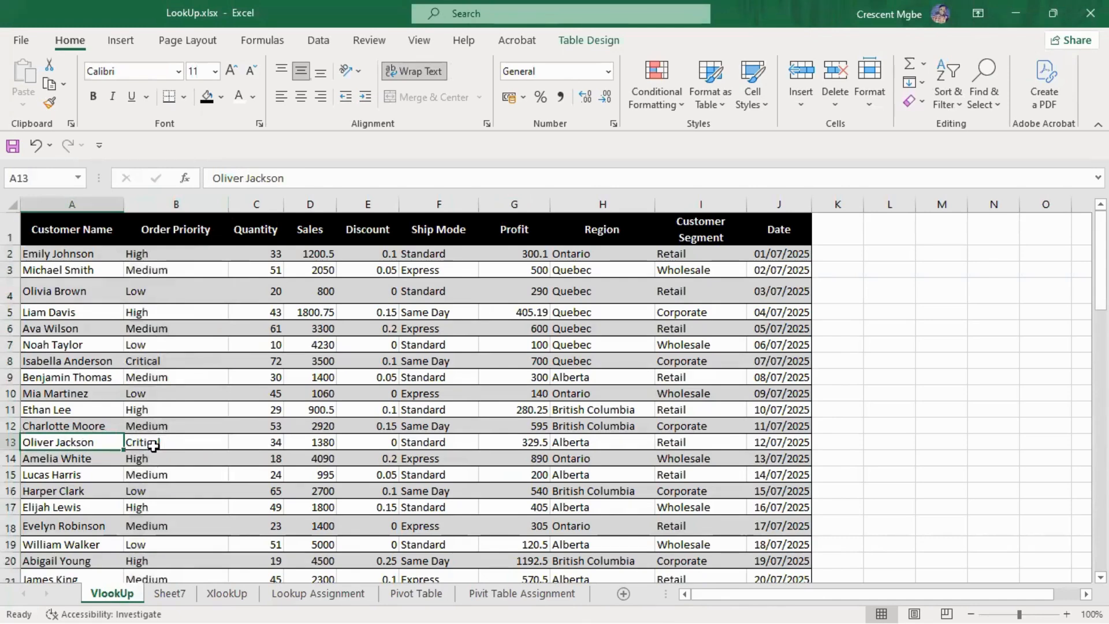
left_click(951, 413)
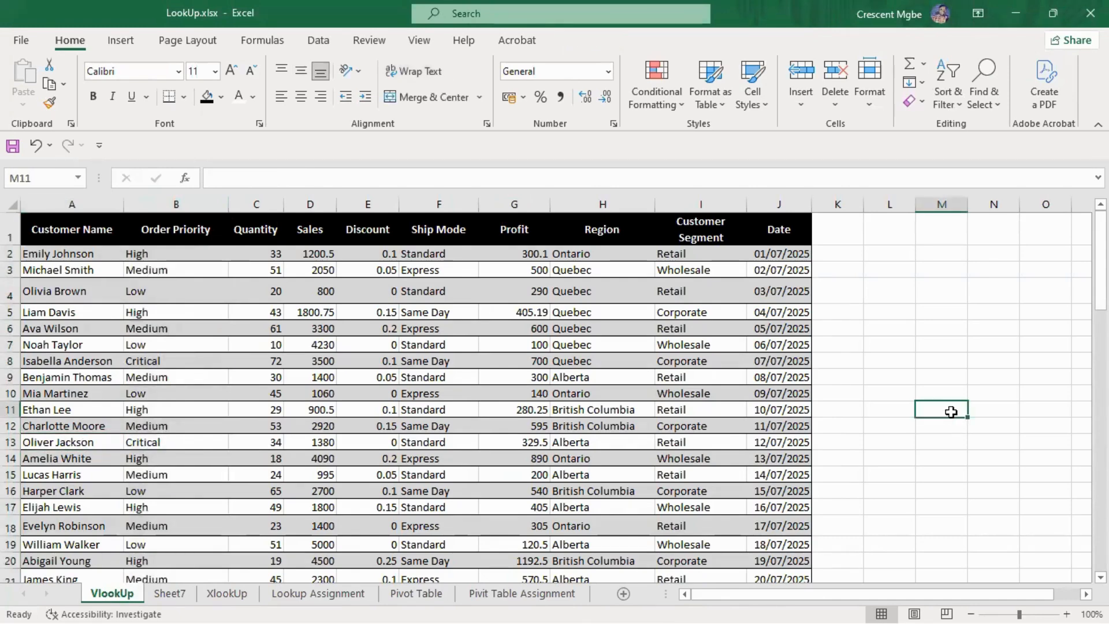
left_click(174, 197)
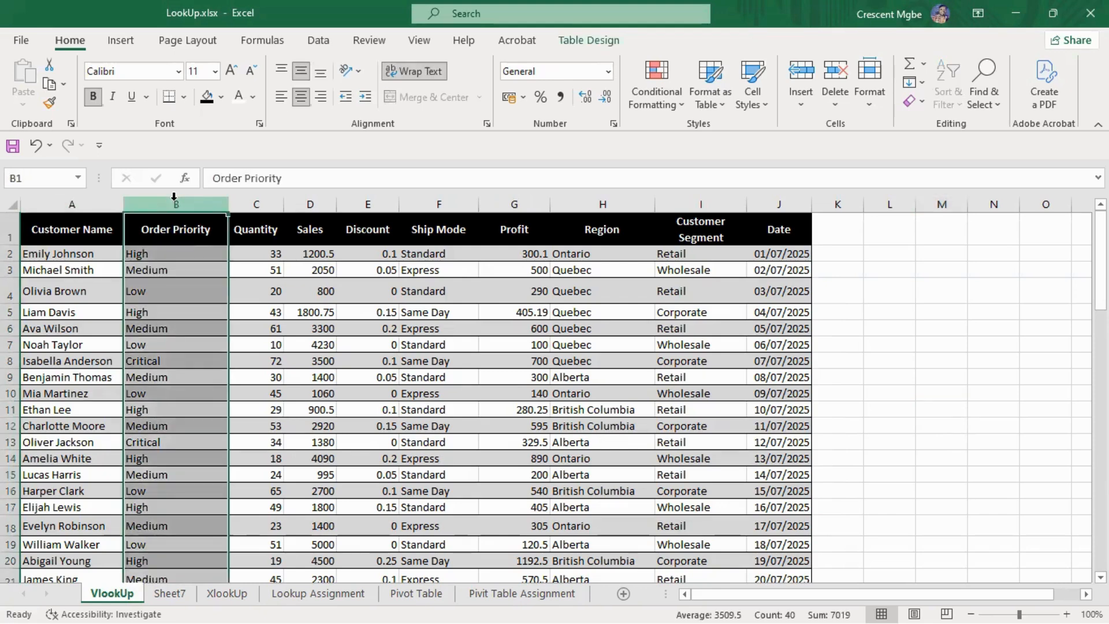
Step: Start a VLOOKUP formula in cell M9 with the customer name in A13 as the lookup value
left_click(941, 374)
type("=v")
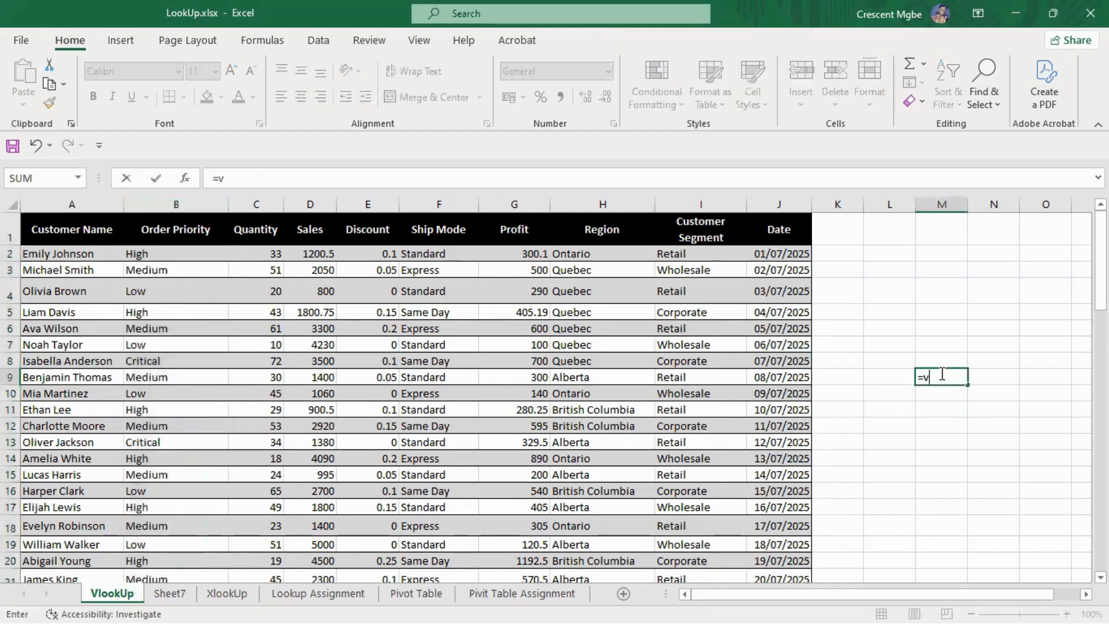
type("lok")
key("BackSpace")
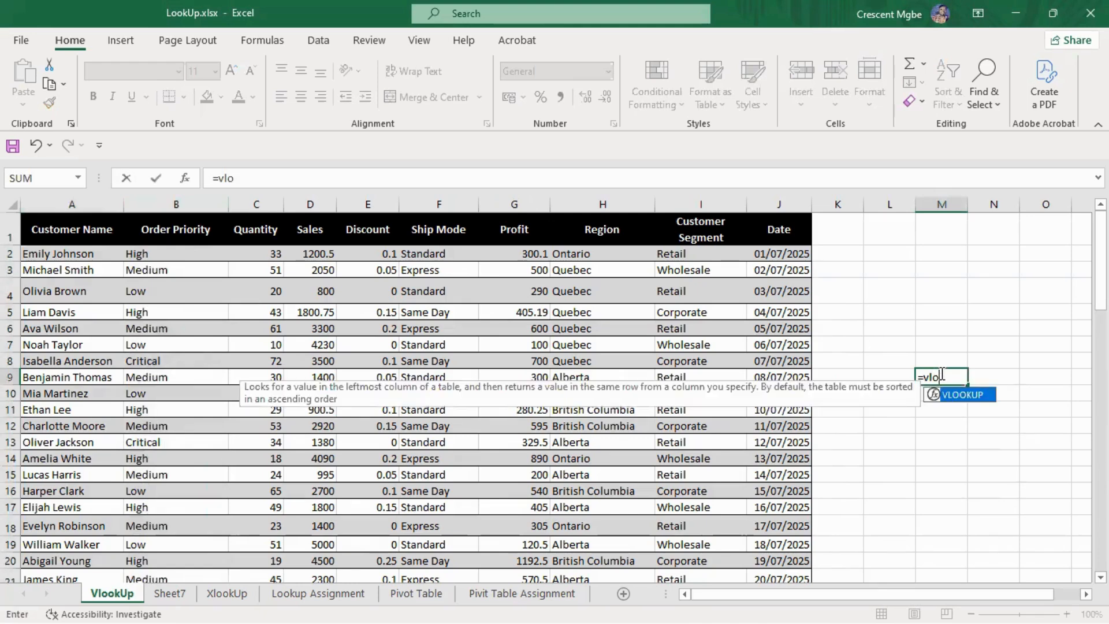
key("Tab")
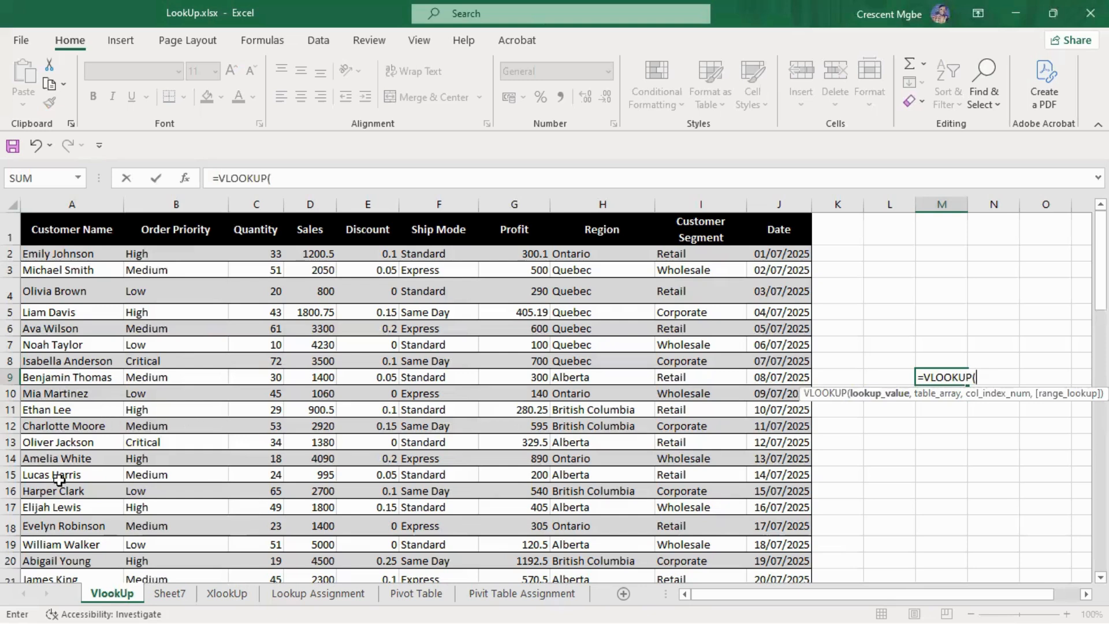
left_click(44, 444)
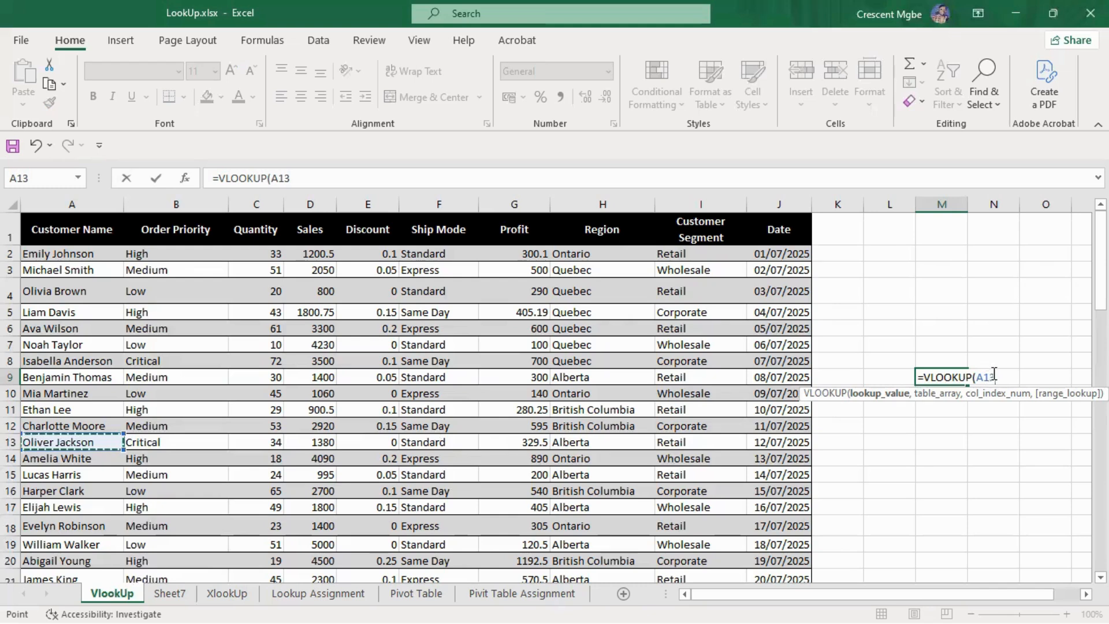
type(",")
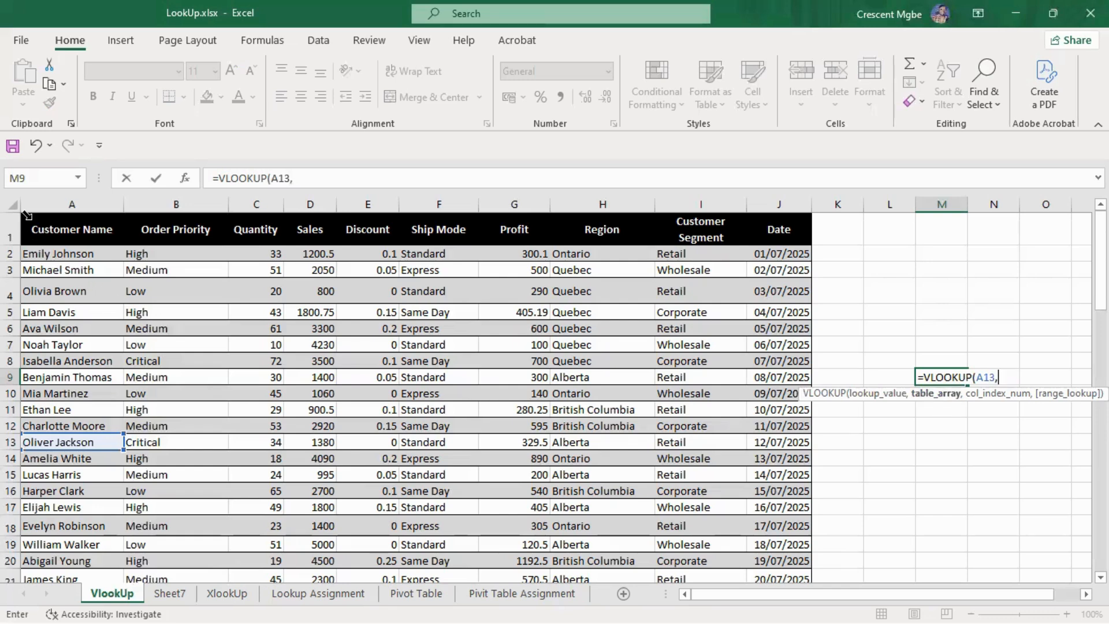
Step: Add the whole order table, Table7[#All], as the table array and 8 as the column index number
left_click_drag(26, 219, 455, 542)
scroll(441, 490, "up", 2)
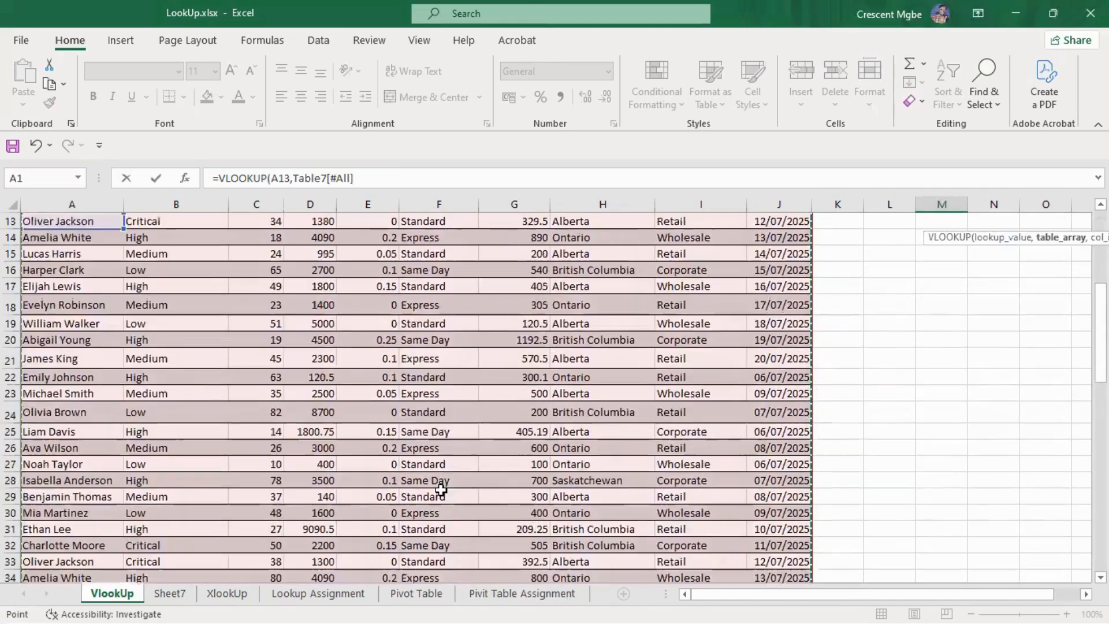
scroll(441, 490, "up", 4)
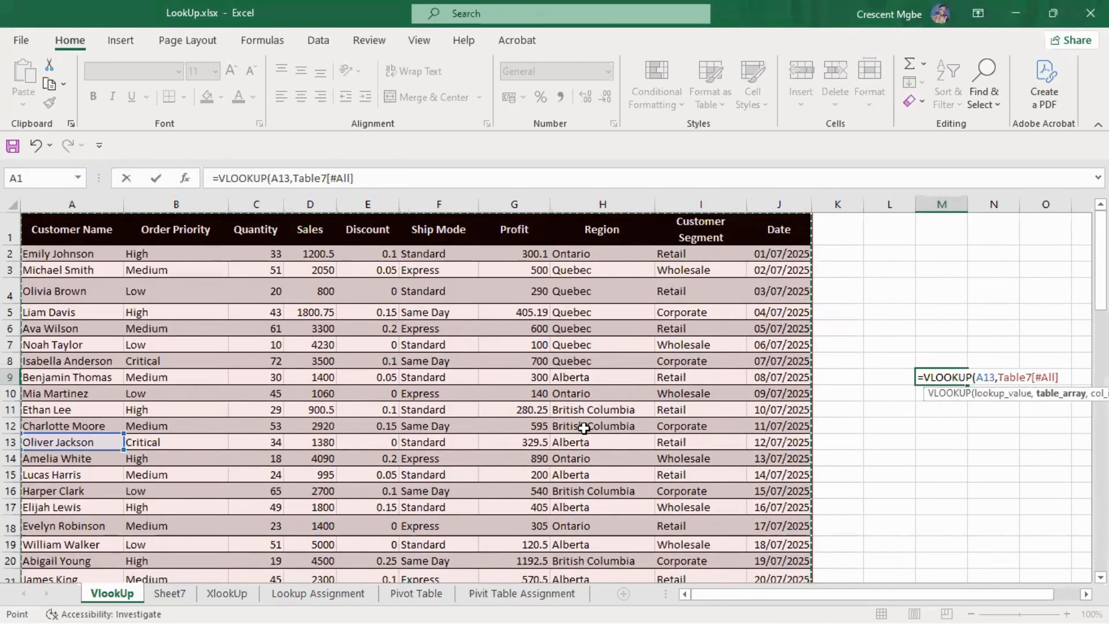
type(",8")
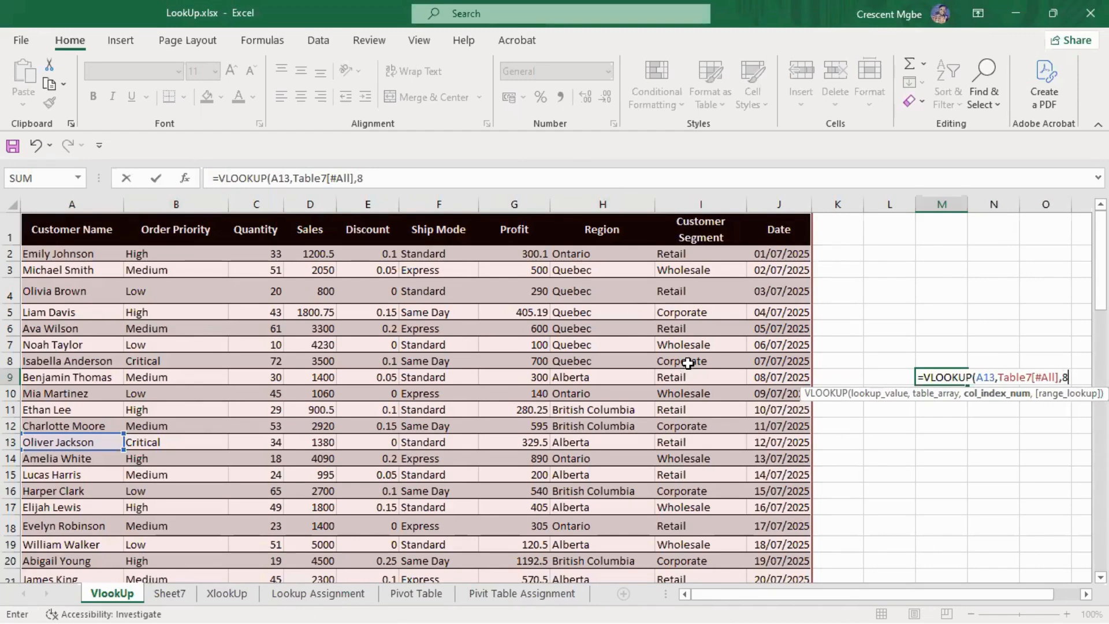
type(",")
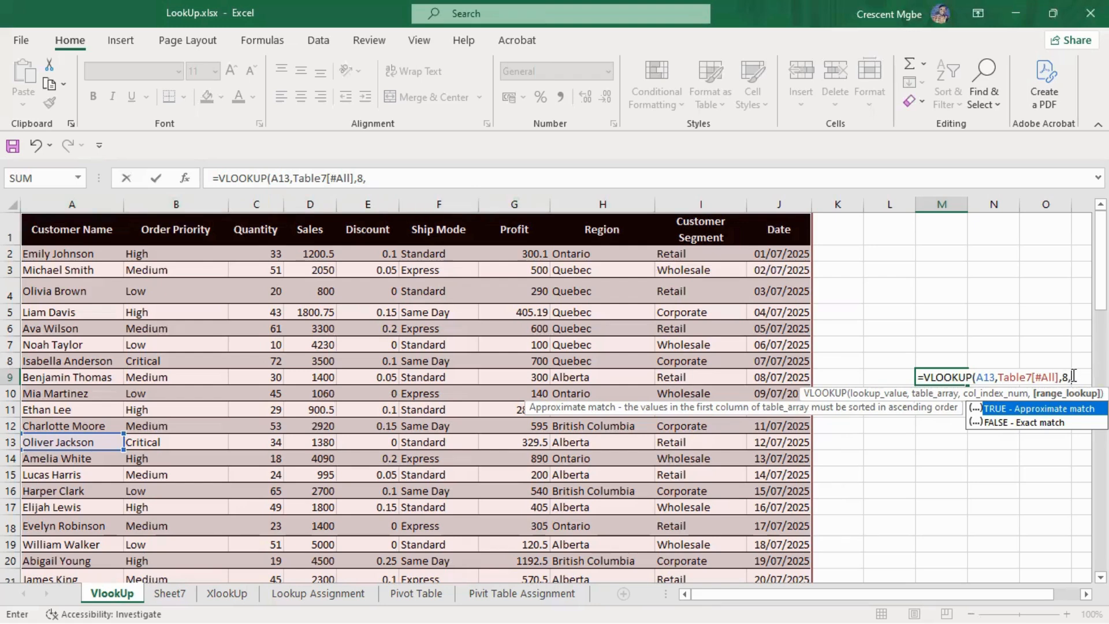
Step: Try the formula with column index 7 and the match argument Fales, and clear it from cell M9
key("BackSpace")
type(",")
key("Escape")
type("ales")
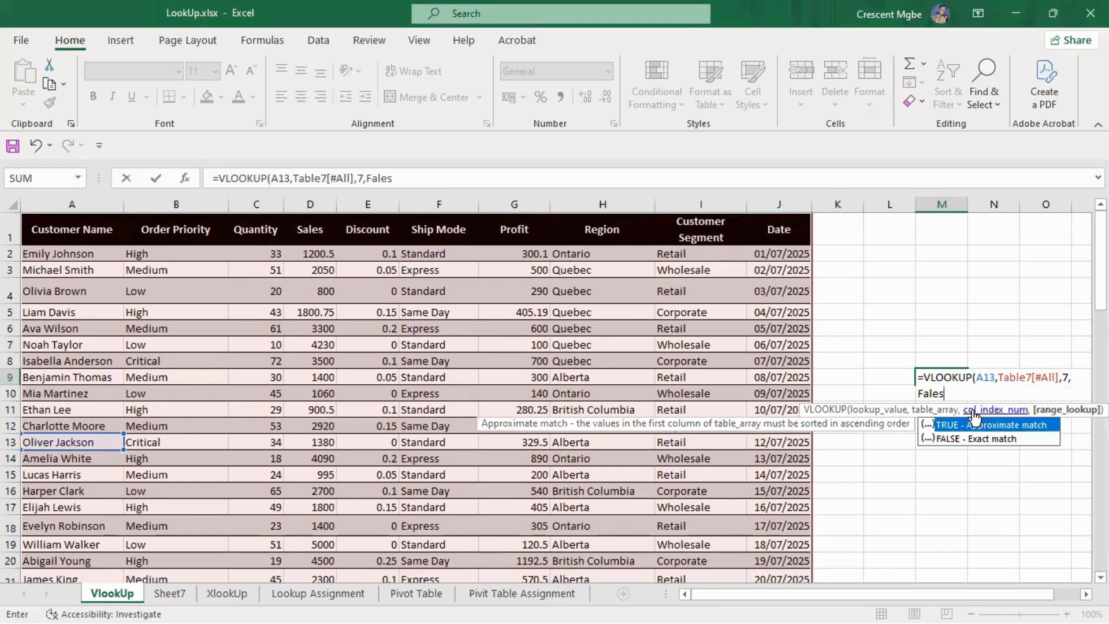
type(")")
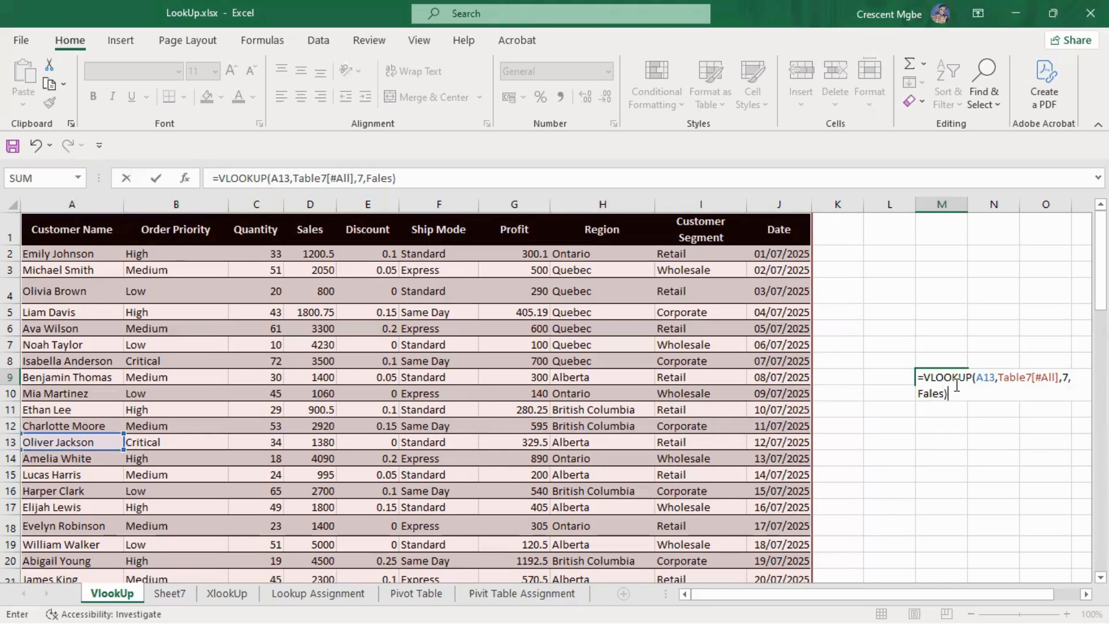
key("Return")
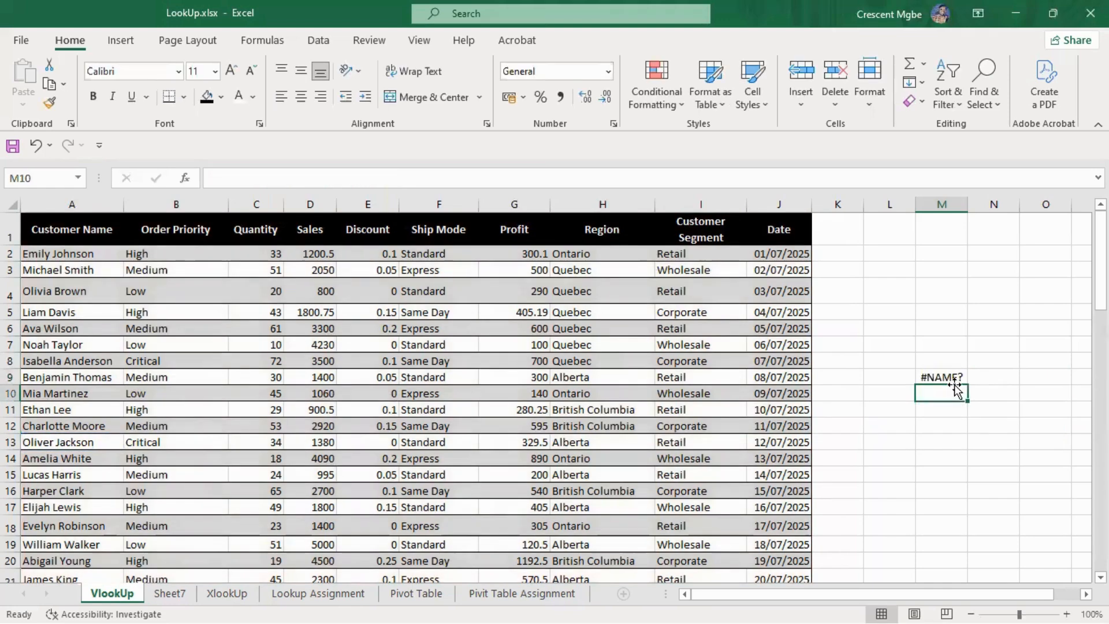
left_click(950, 377)
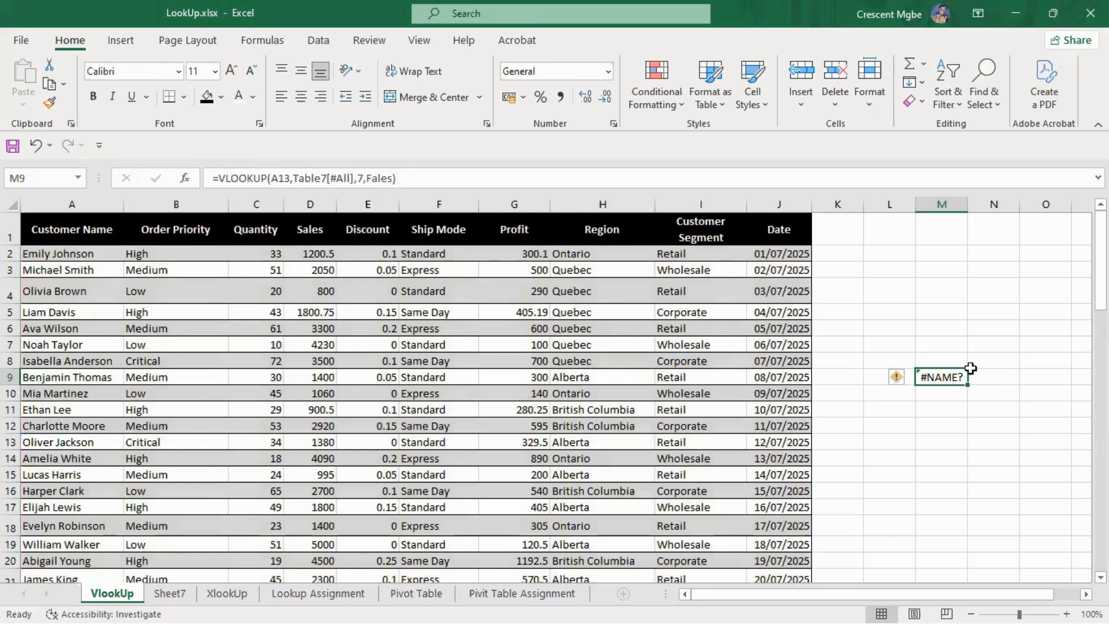
key("Delete")
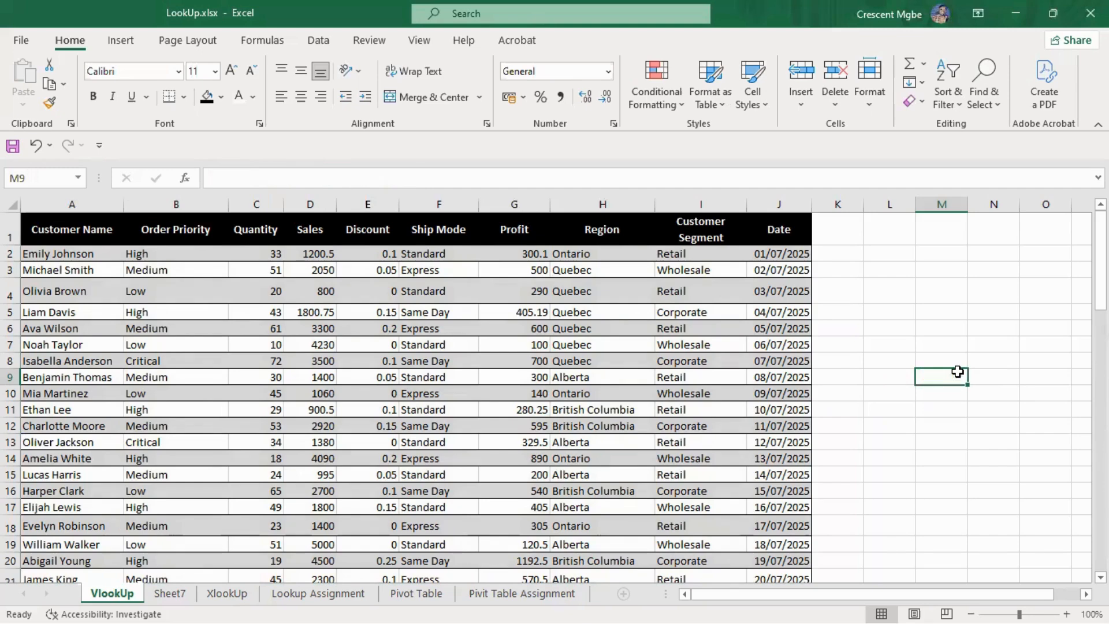
Step: Begin a new VLOOKUP formula in cell M9 that looks up the customer name in A13
type("=")
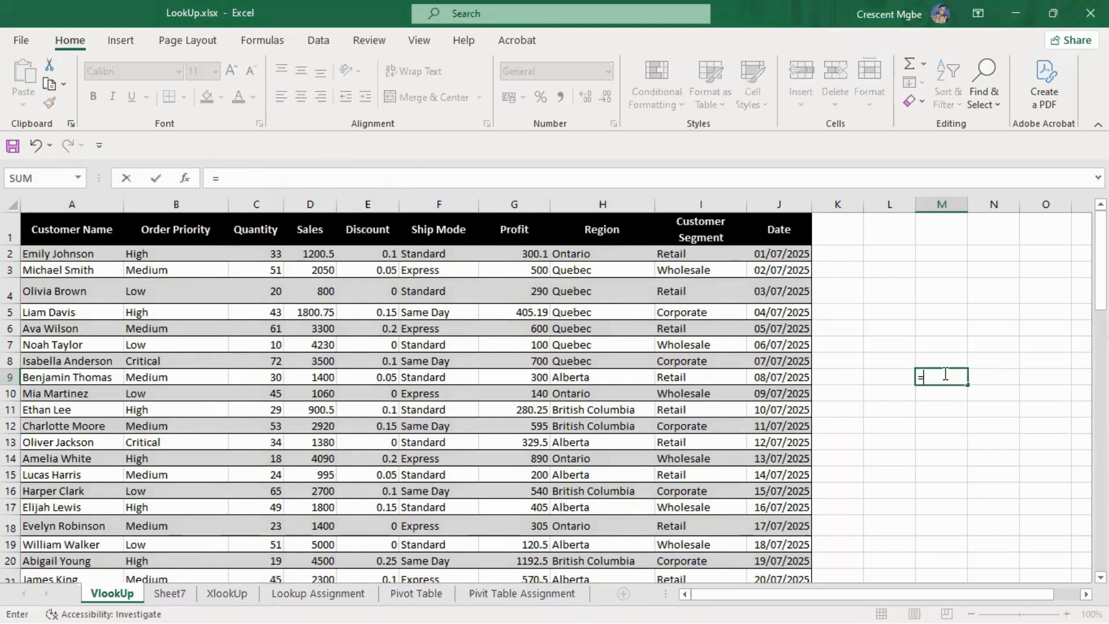
type("vloo")
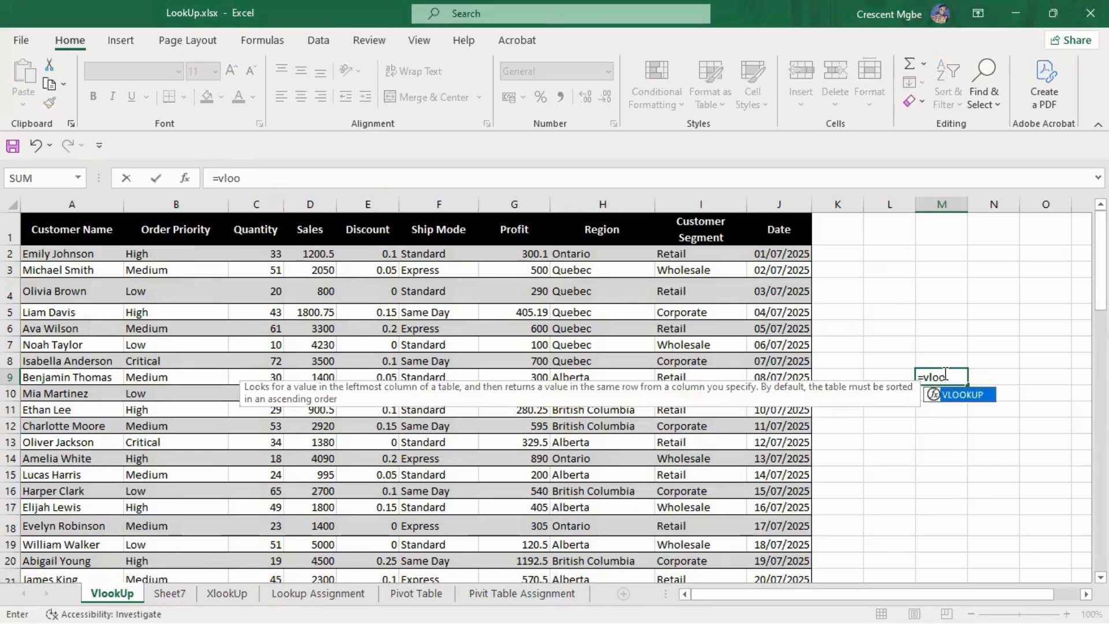
key("Tab")
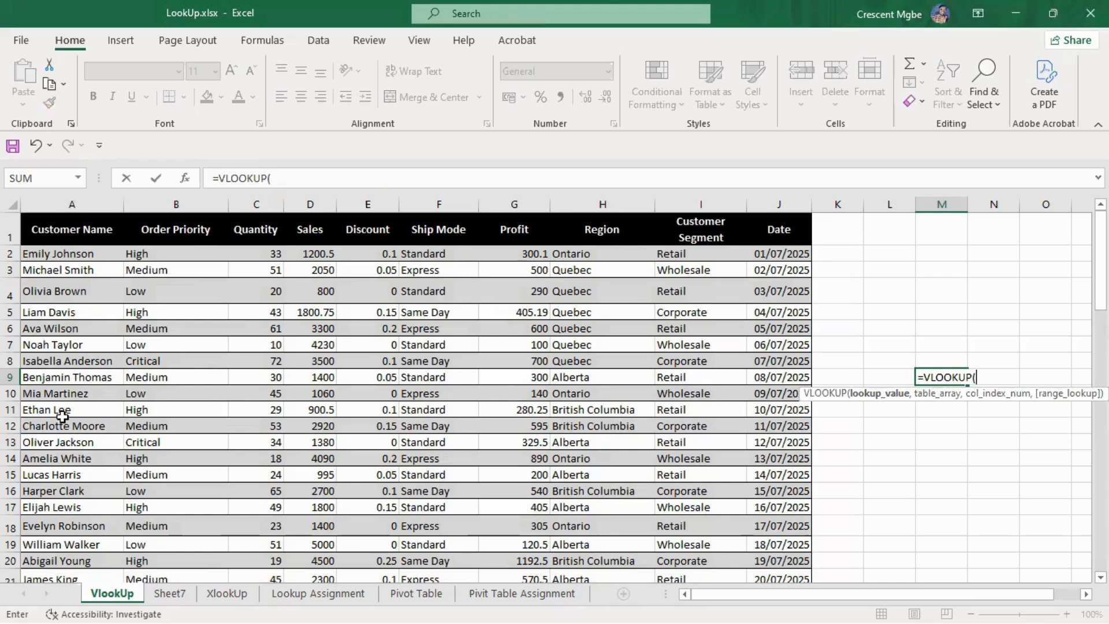
left_click(70, 446)
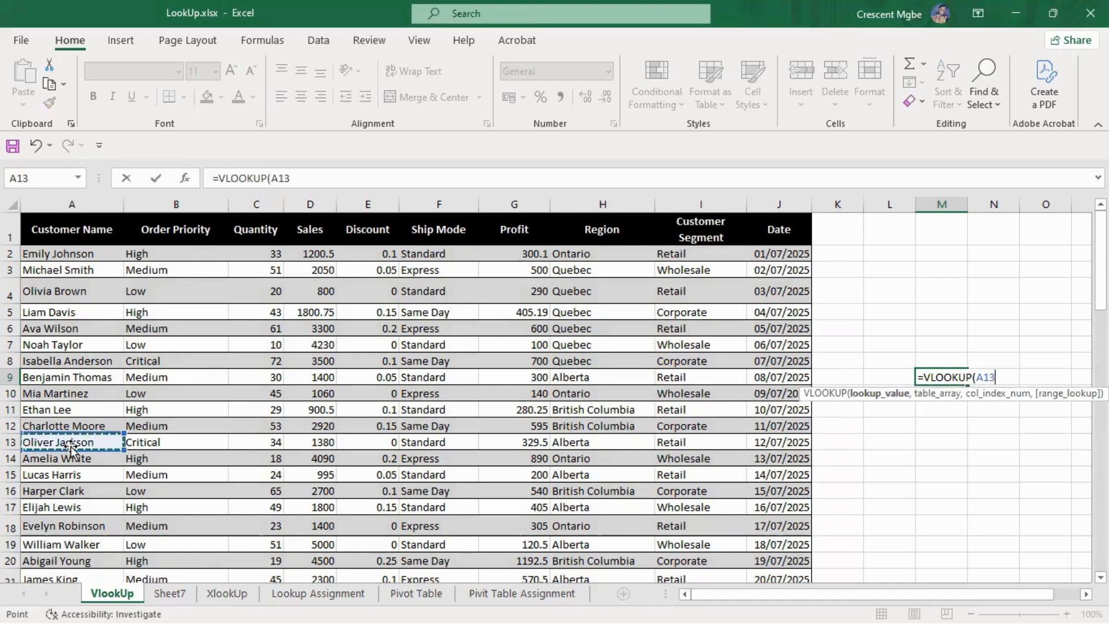
type(",")
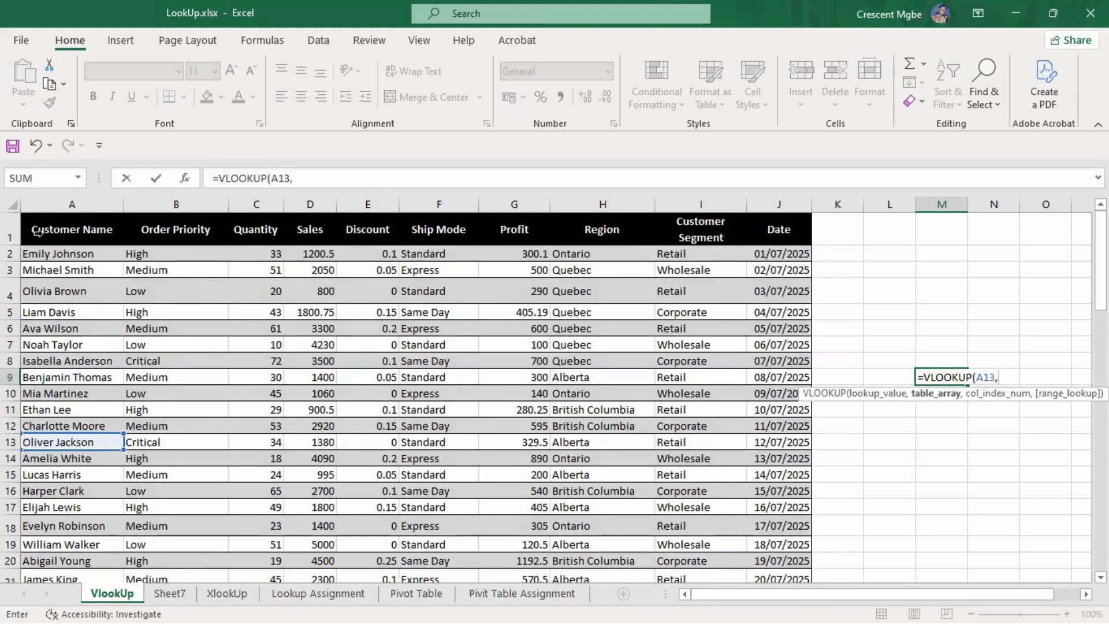
Step: Add the whole order table, Table7[#All], as the table array and 7 as the column index number
left_click_drag(37, 231, 421, 485)
scroll(416, 462, "up", 7)
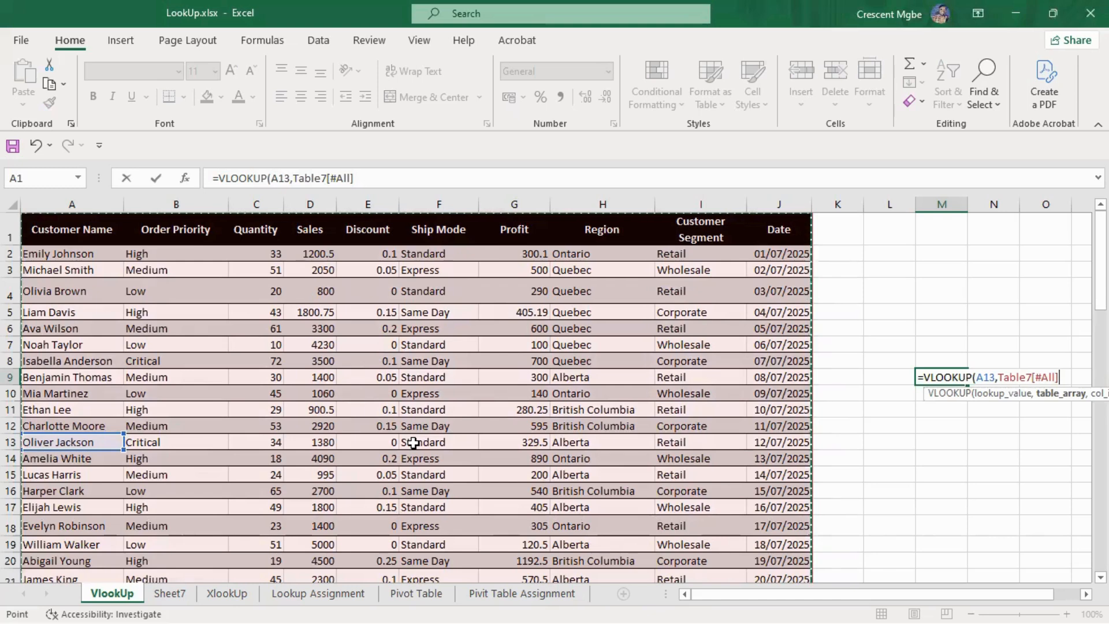
type(",")
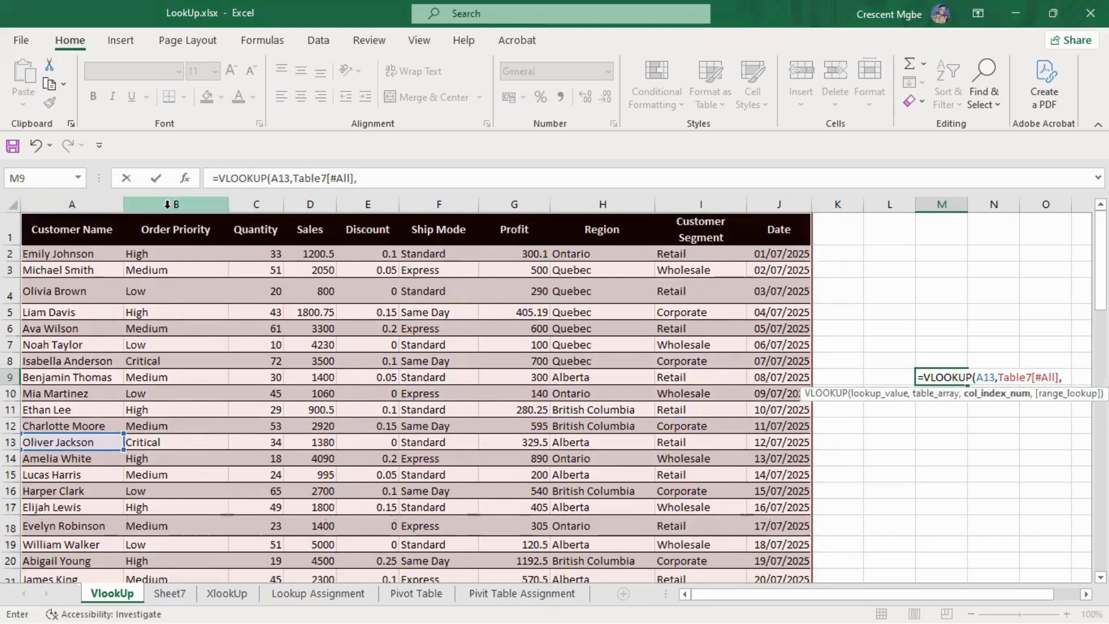
type("7")
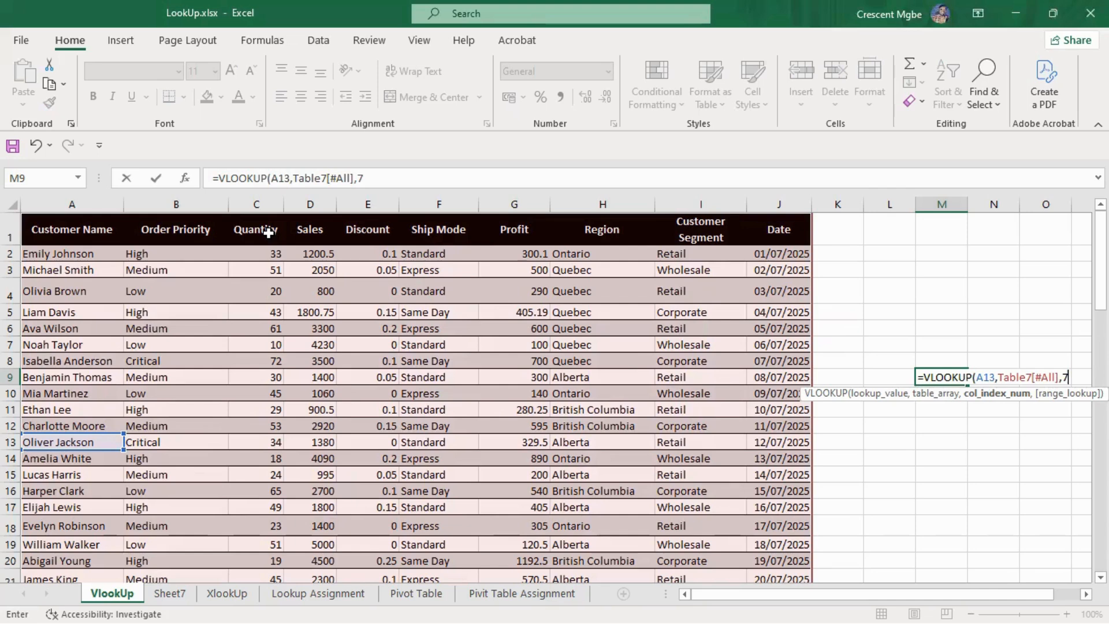
Step: Complete the VLOOKUP formula with FALSE for an exact match and enter it in M9
type(",")
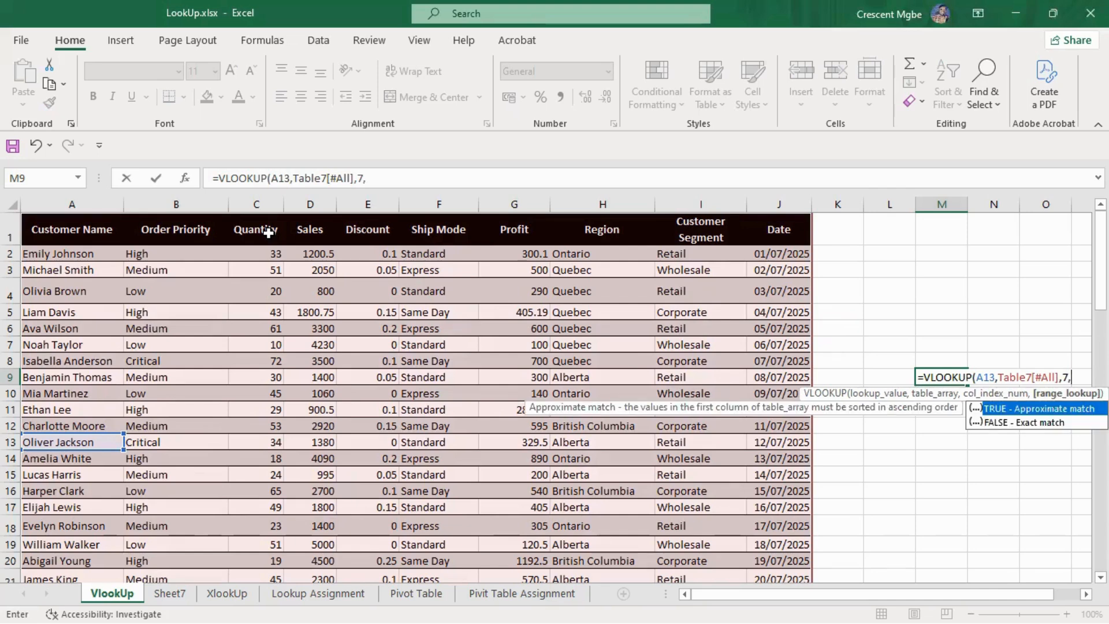
type("FAL")
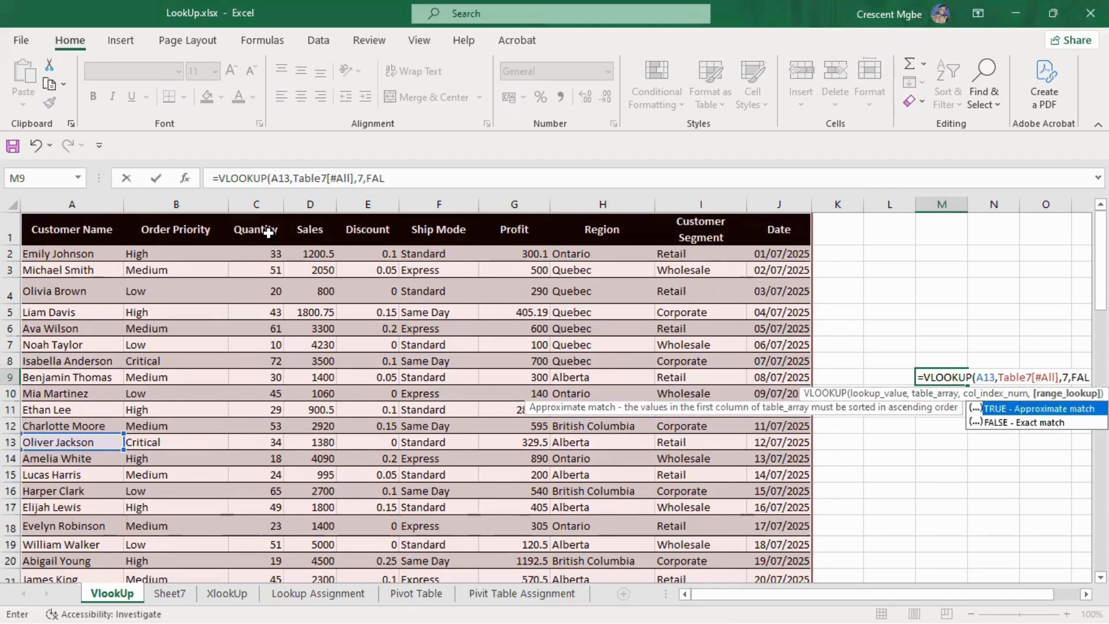
type("S")
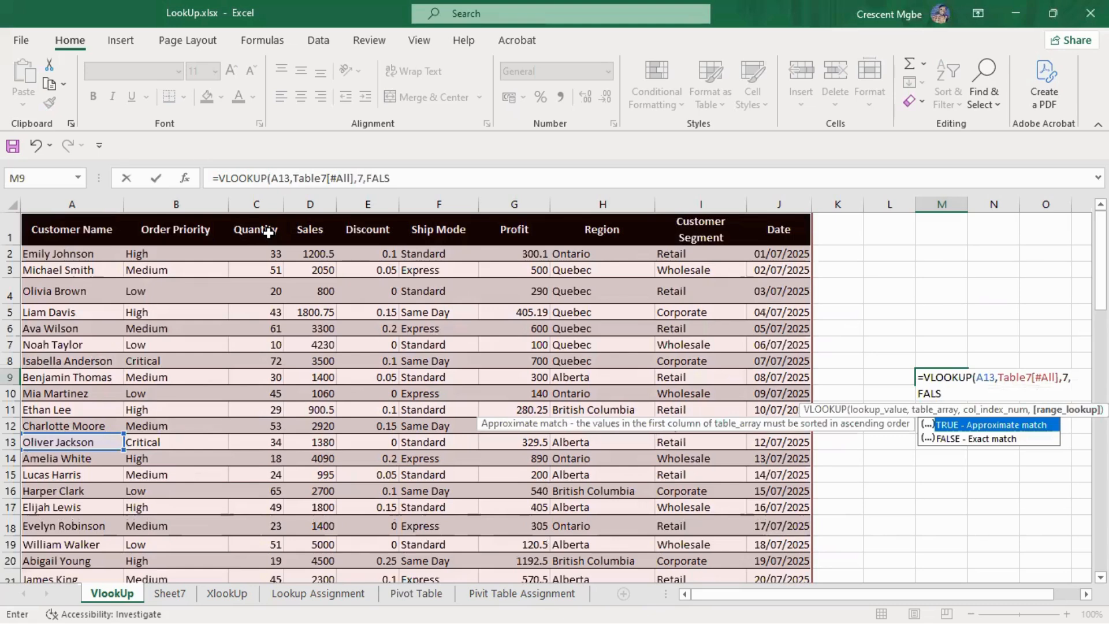
type("E")
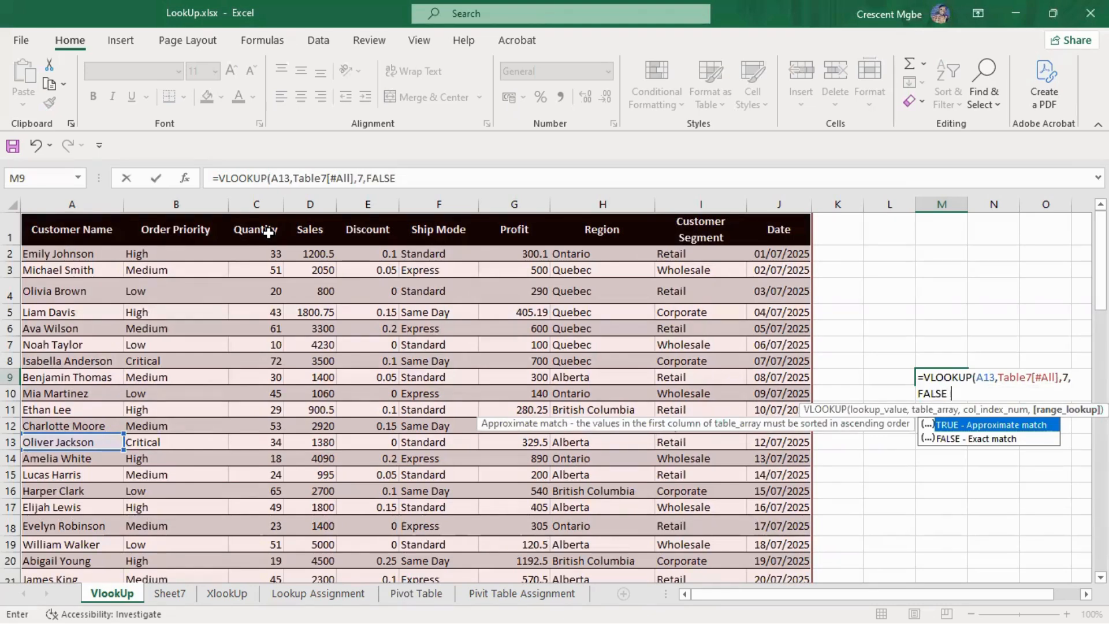
type(")")
key("Return")
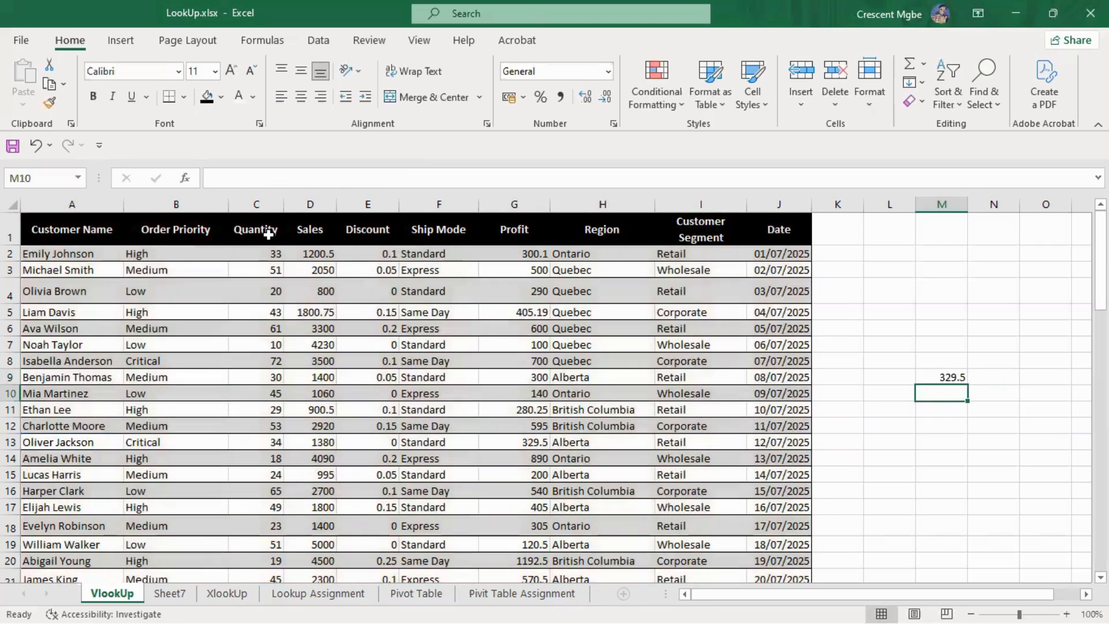
left_click(965, 477)
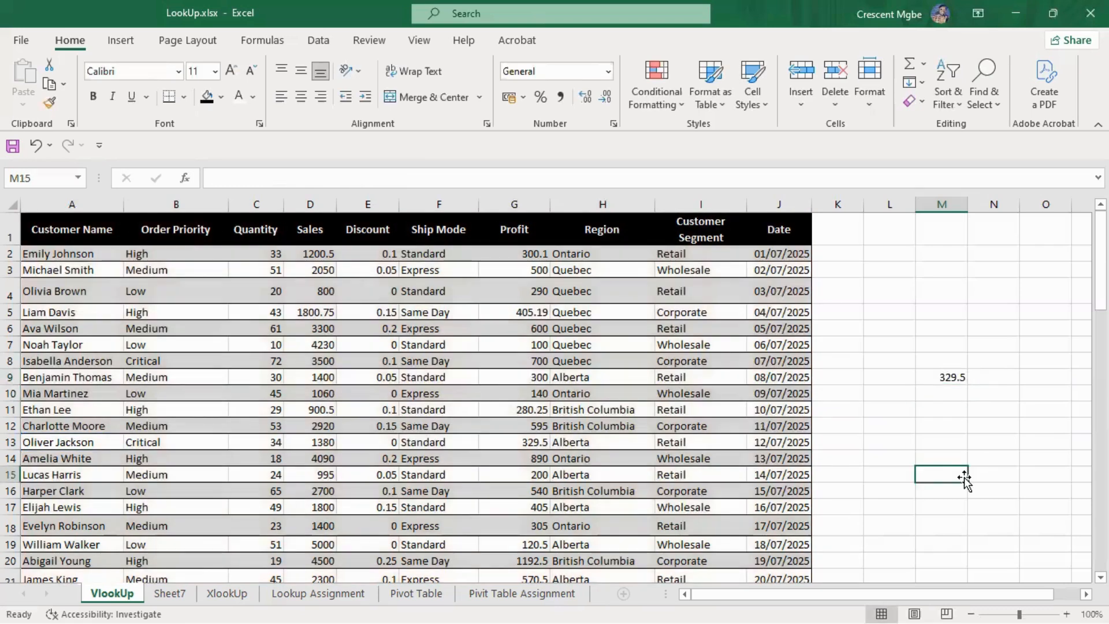
Step: Replace the FALSE match argument in the M9 formula with 0
left_click(949, 377)
left_click(391, 179)
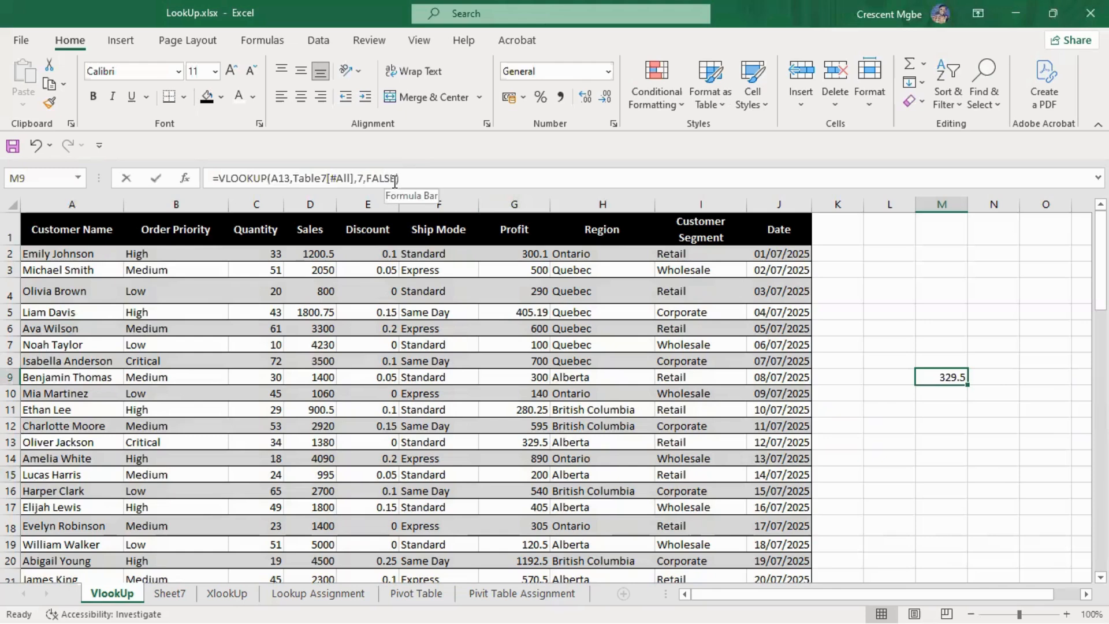
key("BackSpace")
key("BackSpace")
key("BackSpace")
key("BackSpace")
key("BackSpace")
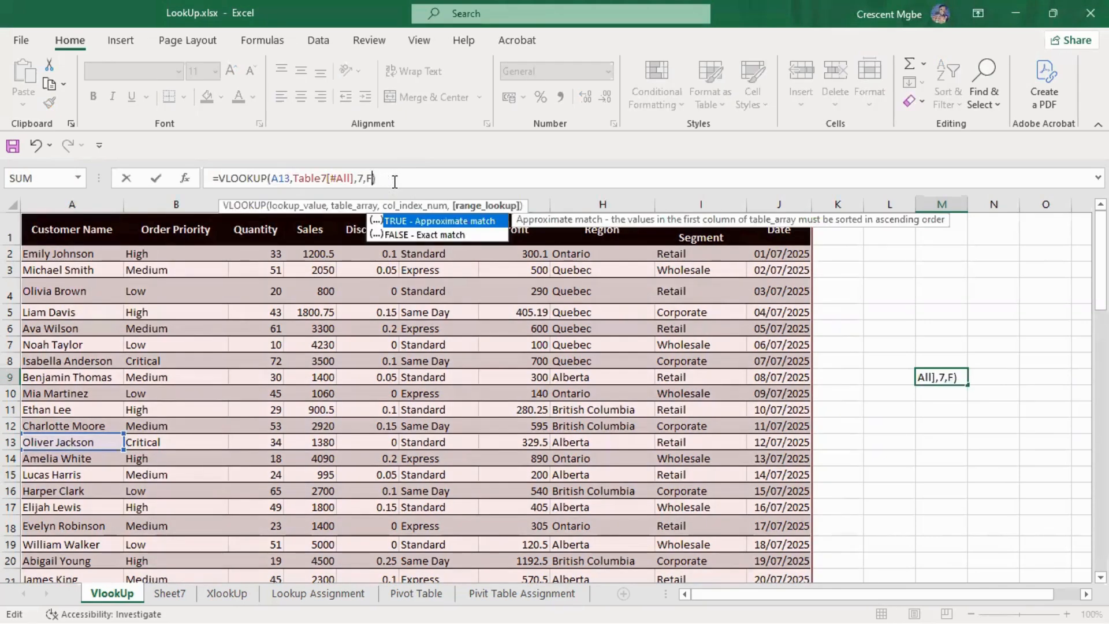
type("0")
key("Return")
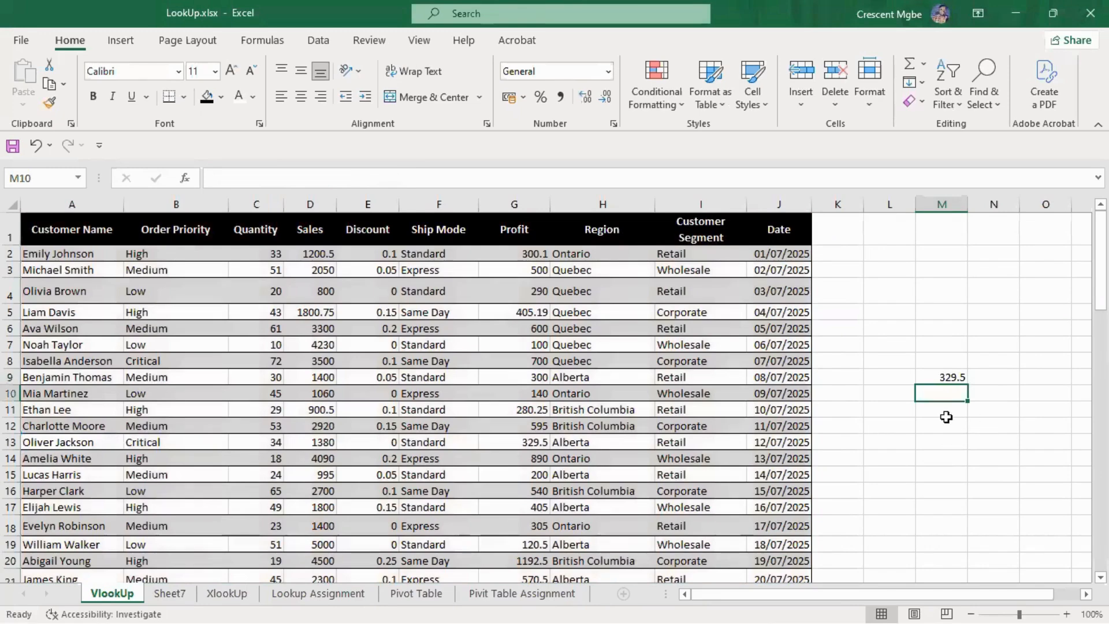
left_click(943, 442)
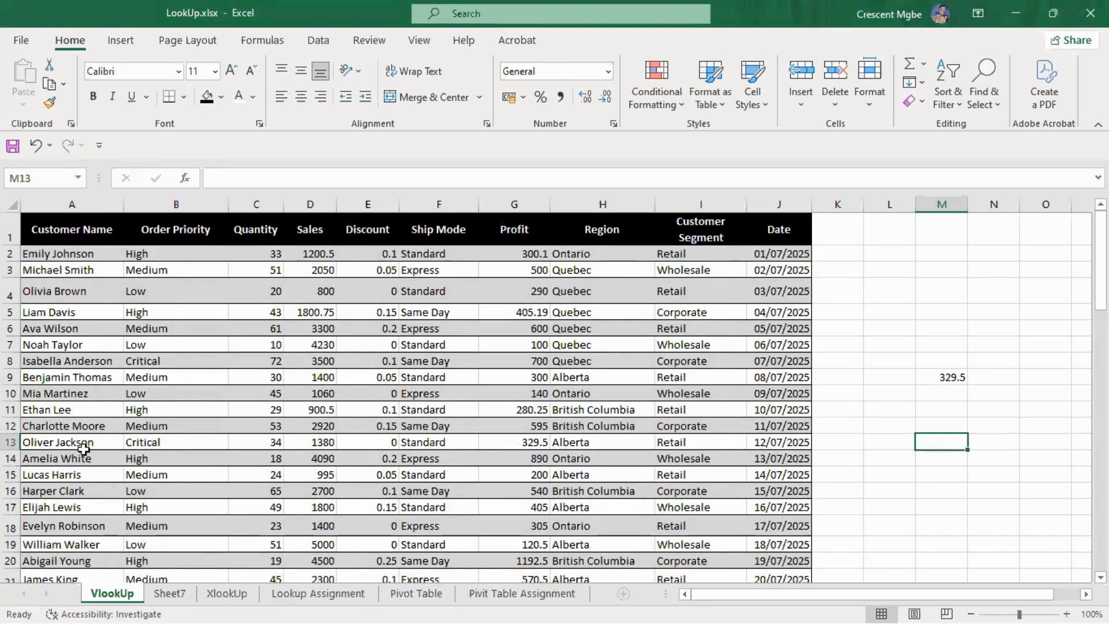
Step: Compare the Profit value in row 13 with the VLOOKUP result in cell M9
left_click(10, 441)
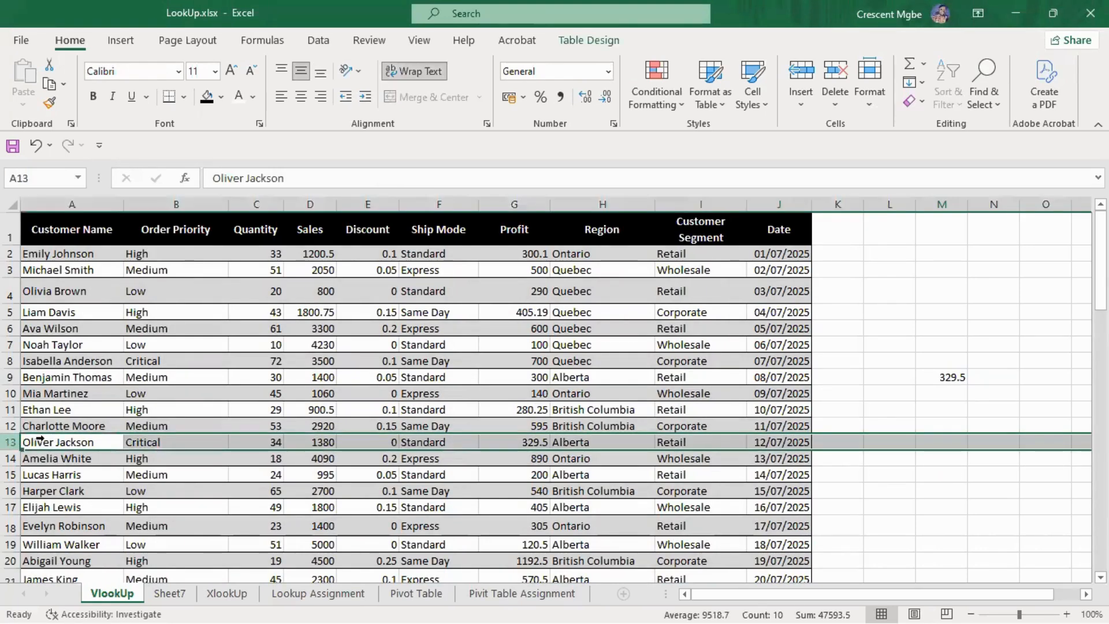
left_click(522, 443)
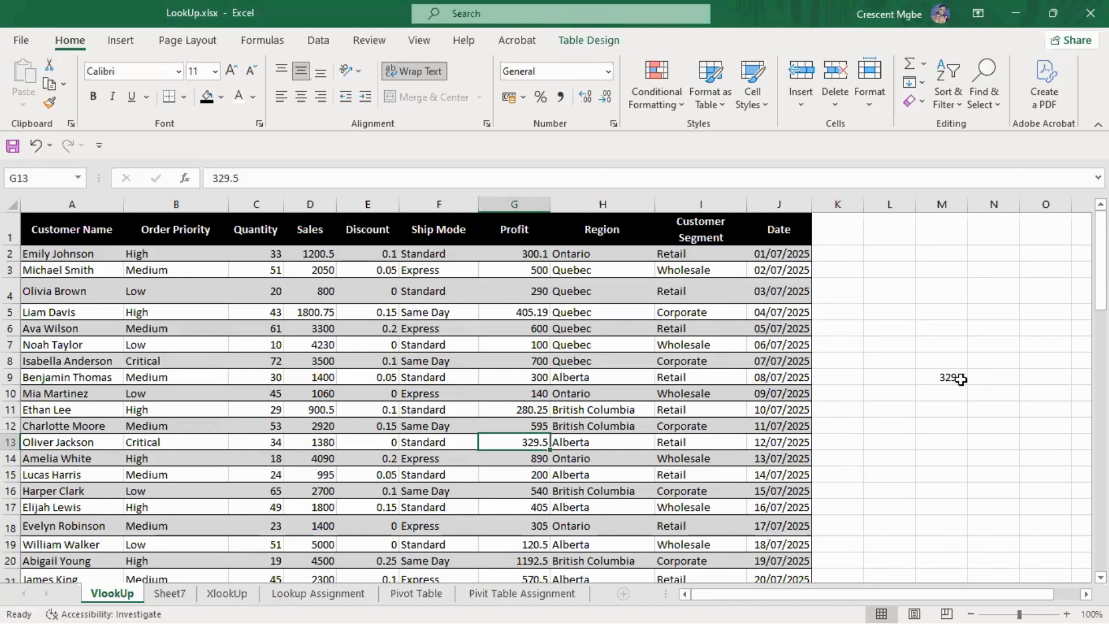
left_click(960, 379)
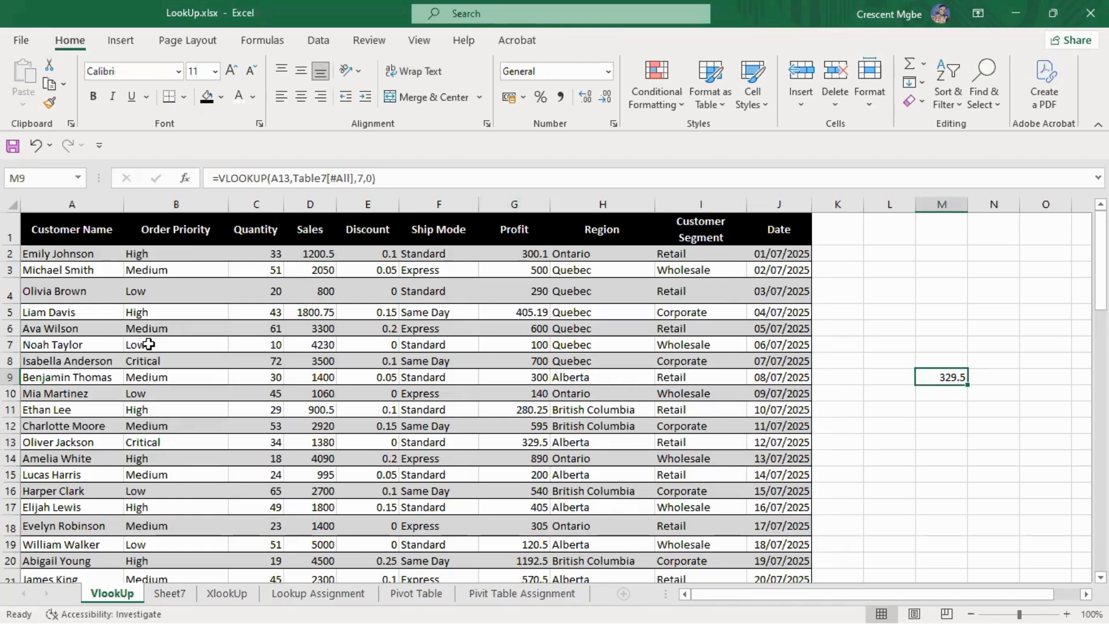
Step: Examine the Customer Name column as the table's lookup column, contrasting it with the Customer Segment column
left_click(73, 204)
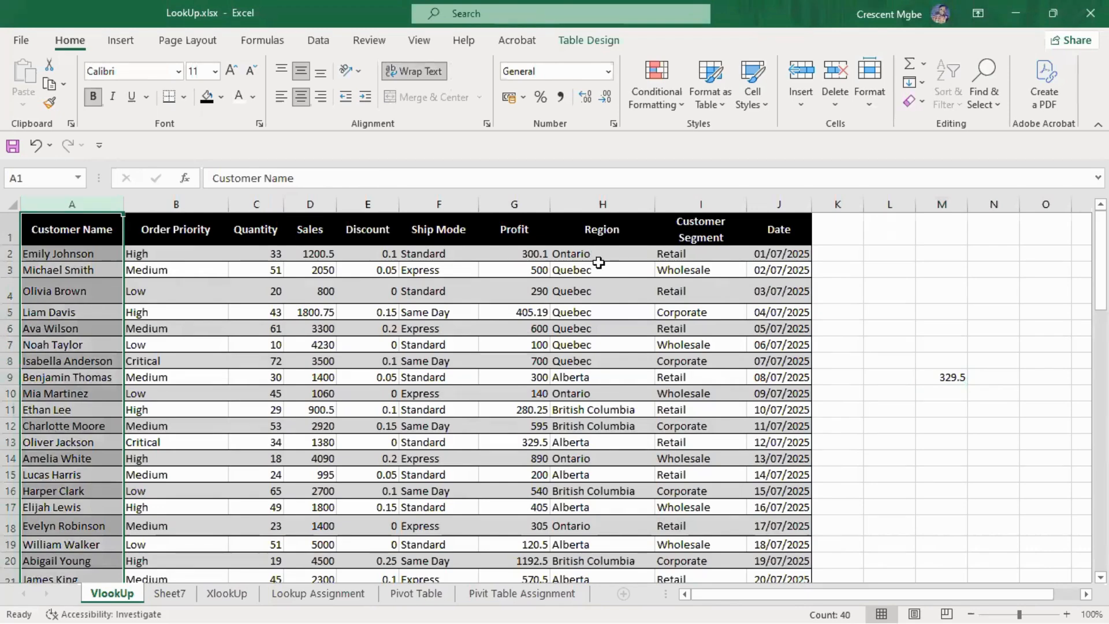
left_click(696, 207)
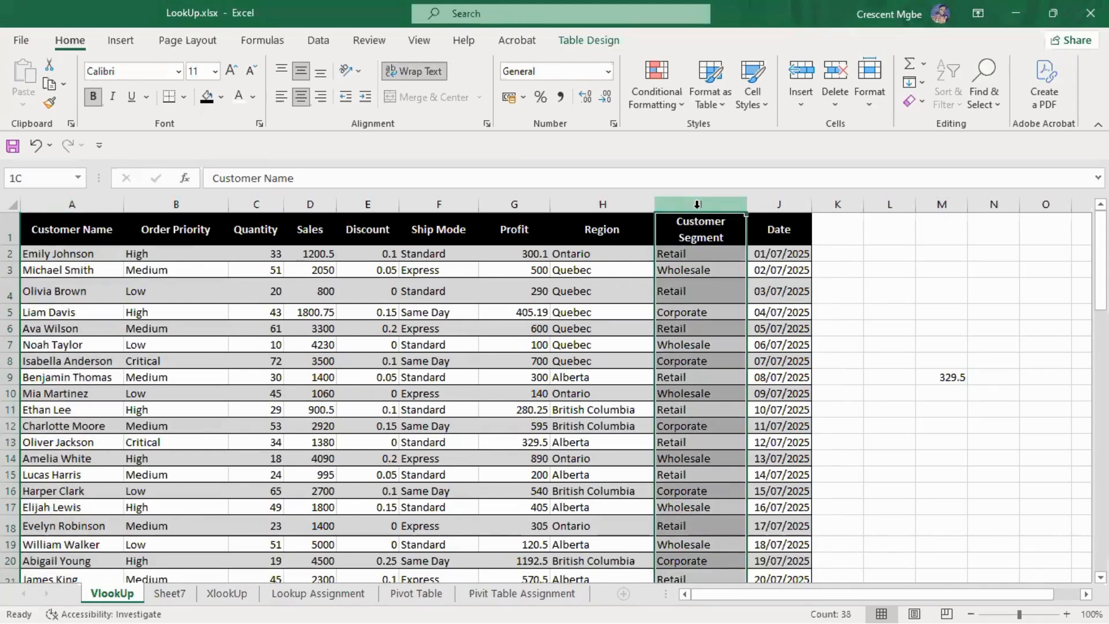
left_click(58, 293)
left_click(73, 202)
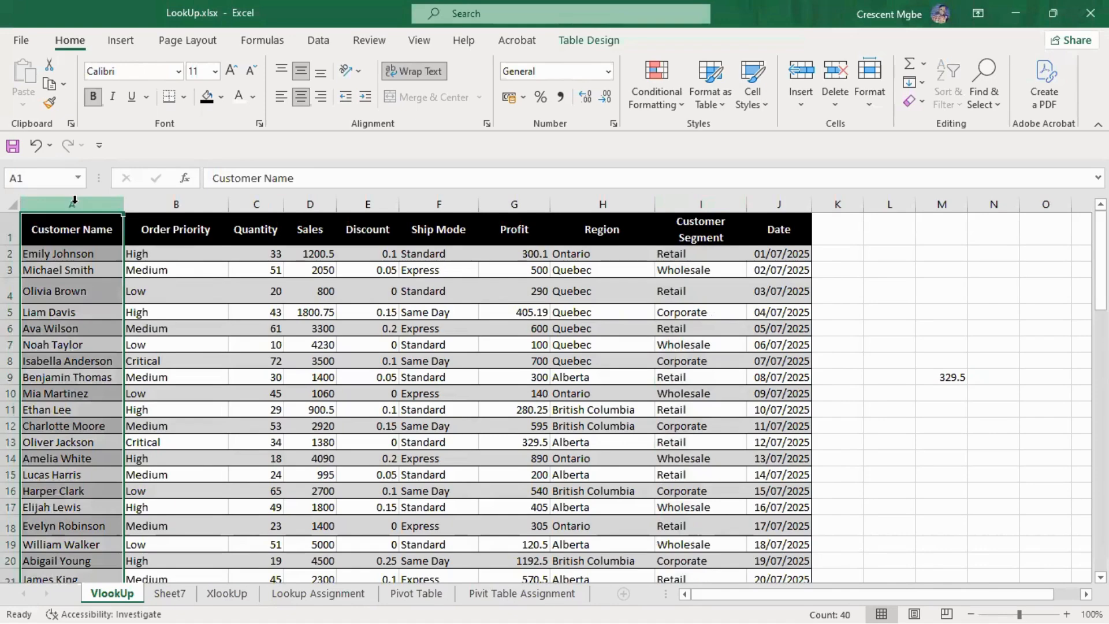
left_click(495, 361)
left_click(71, 215)
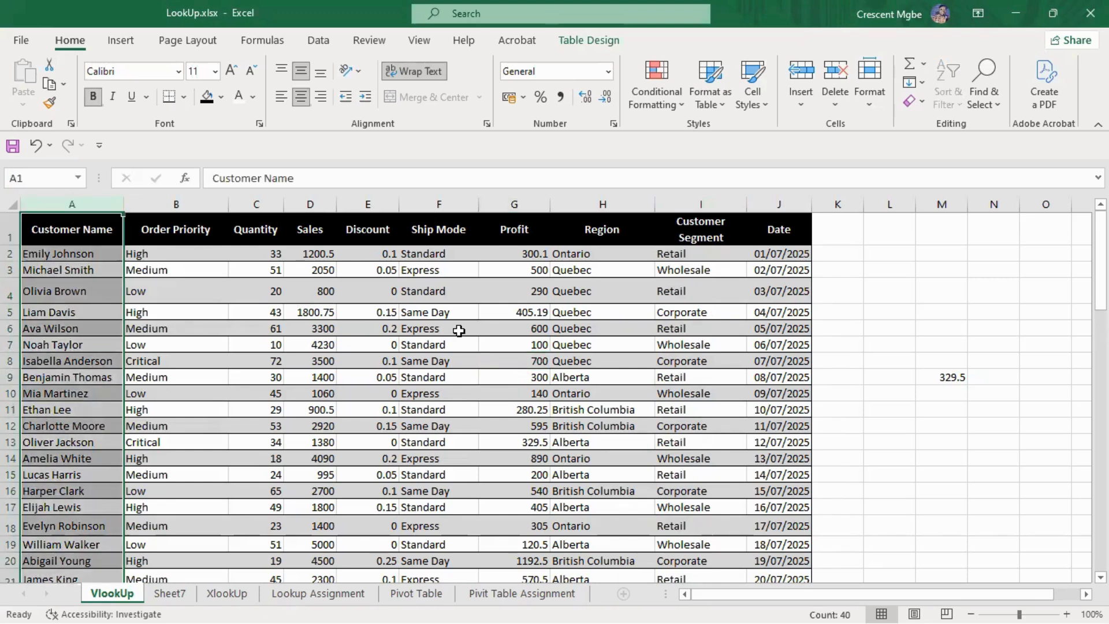
left_click(674, 331)
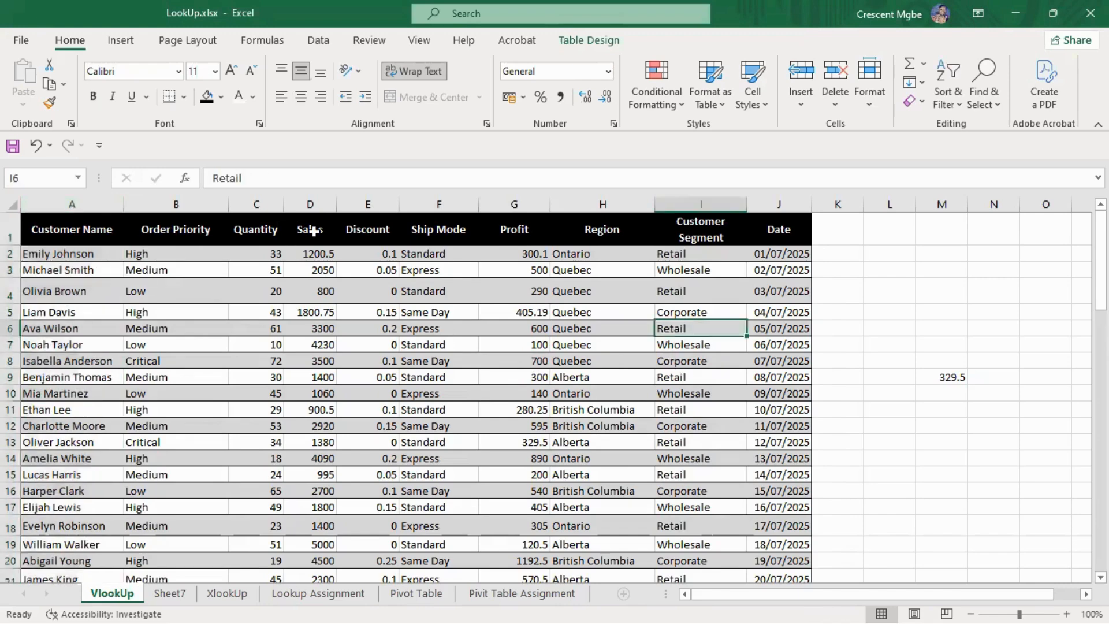
Step: Examine the table range starting from the Order Priority column instead of Customer Name, from B1 to J20
left_click(174, 200)
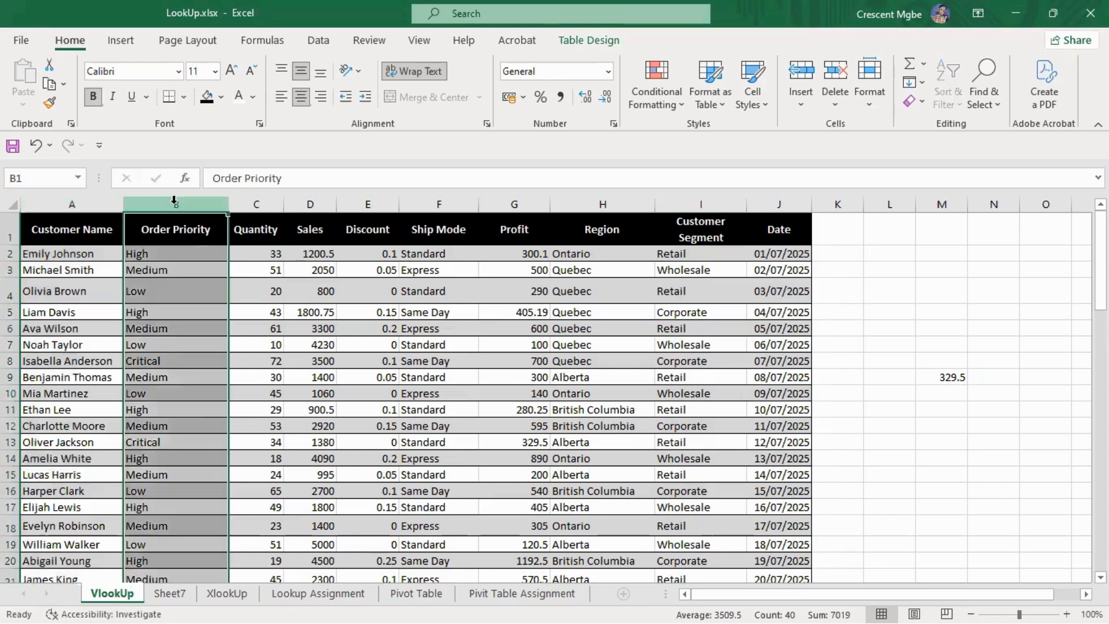
left_click_drag(87, 229, 173, 361)
left_click(188, 272)
left_click(166, 231)
left_click_drag(167, 231, 226, 373)
left_click(202, 267)
left_click_drag(186, 231, 771, 561)
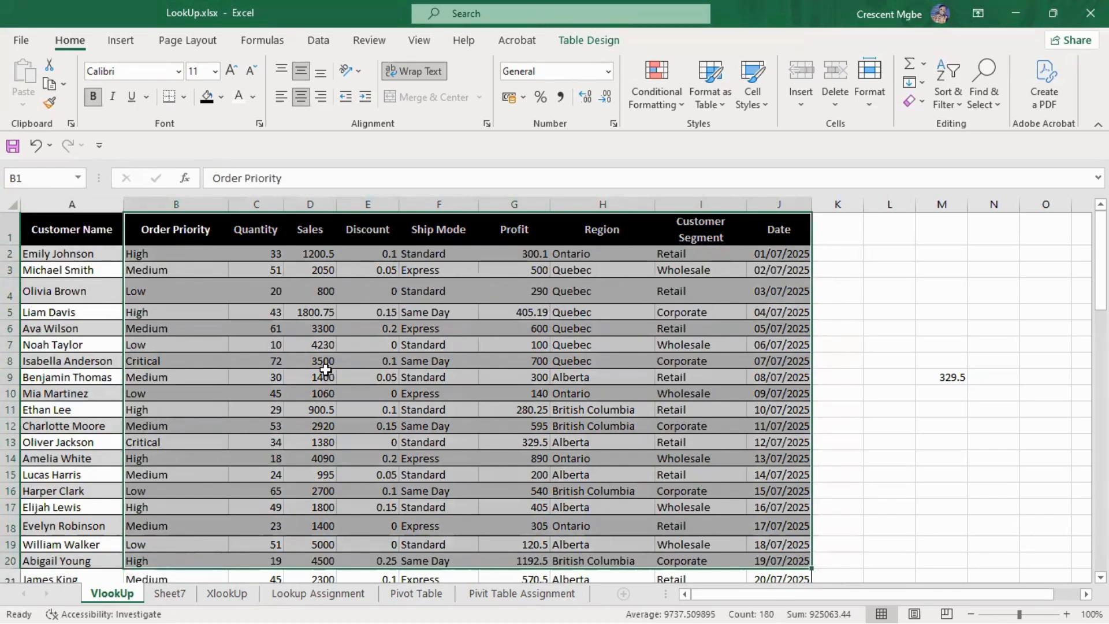
left_click(175, 325)
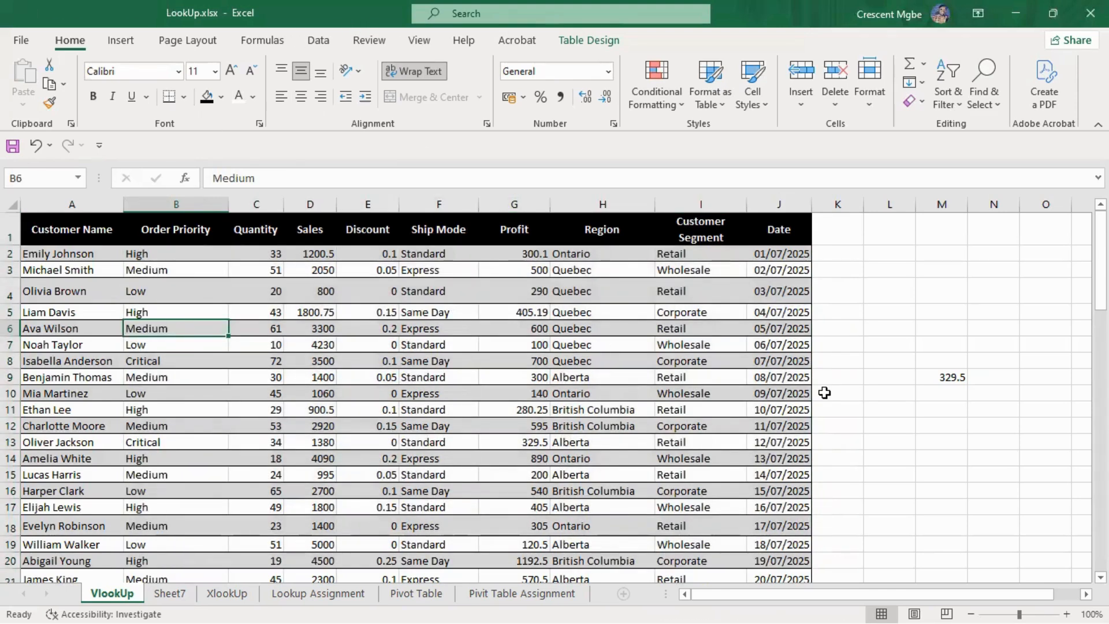
Step: Try to start a VLOOKUP formula in M36 with the row 36 Region value as the lookup value
left_click(602, 295)
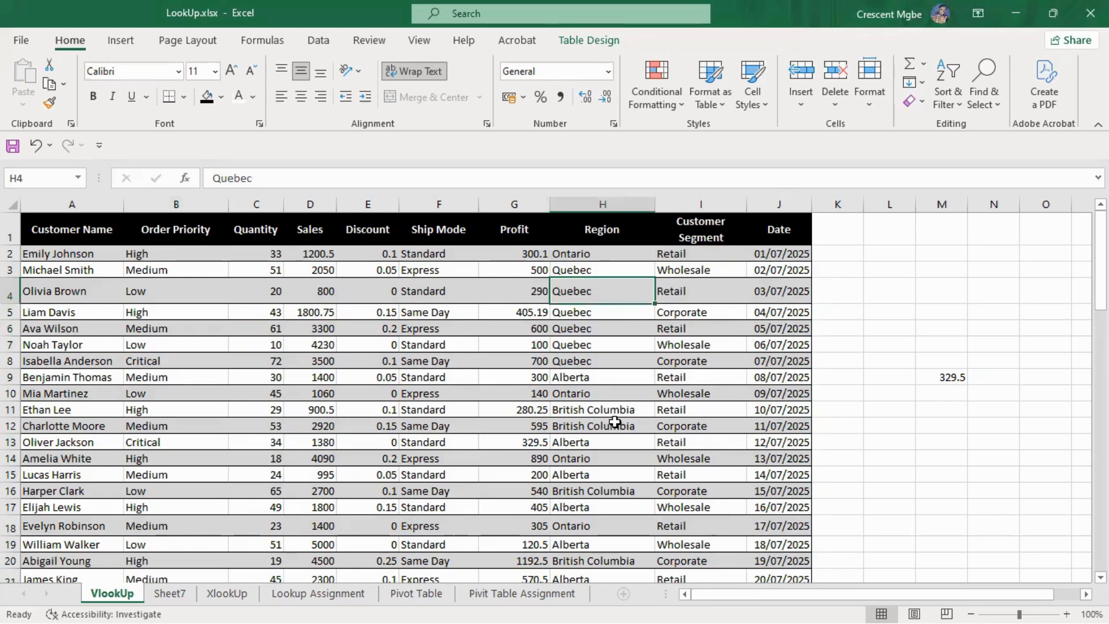
scroll(614, 422, "down", 9)
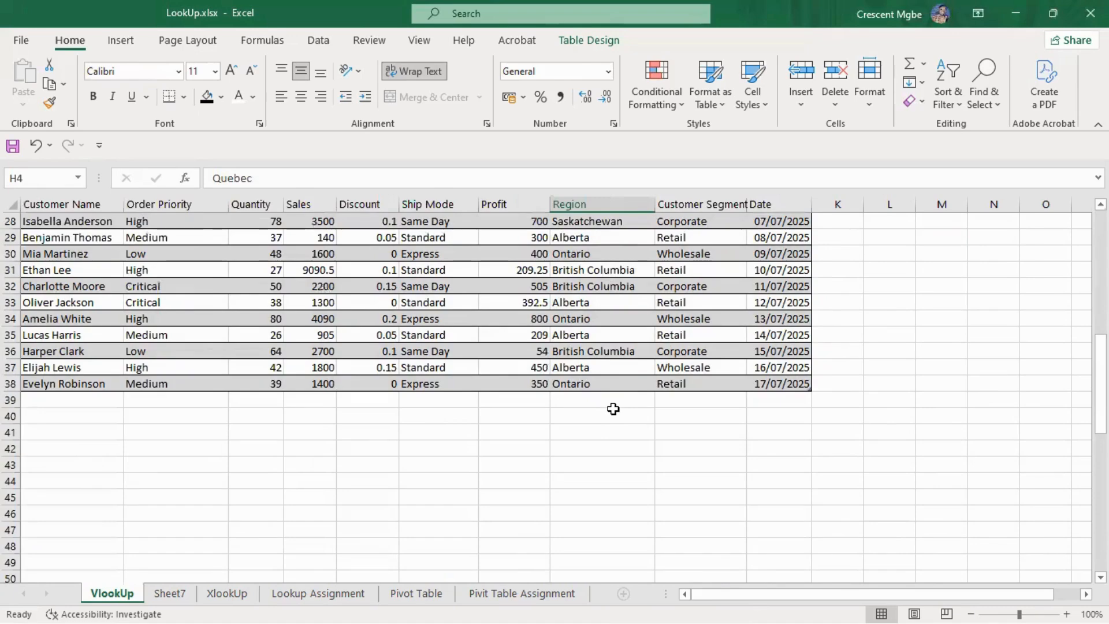
scroll(613, 409, "up", 2)
left_click(620, 456)
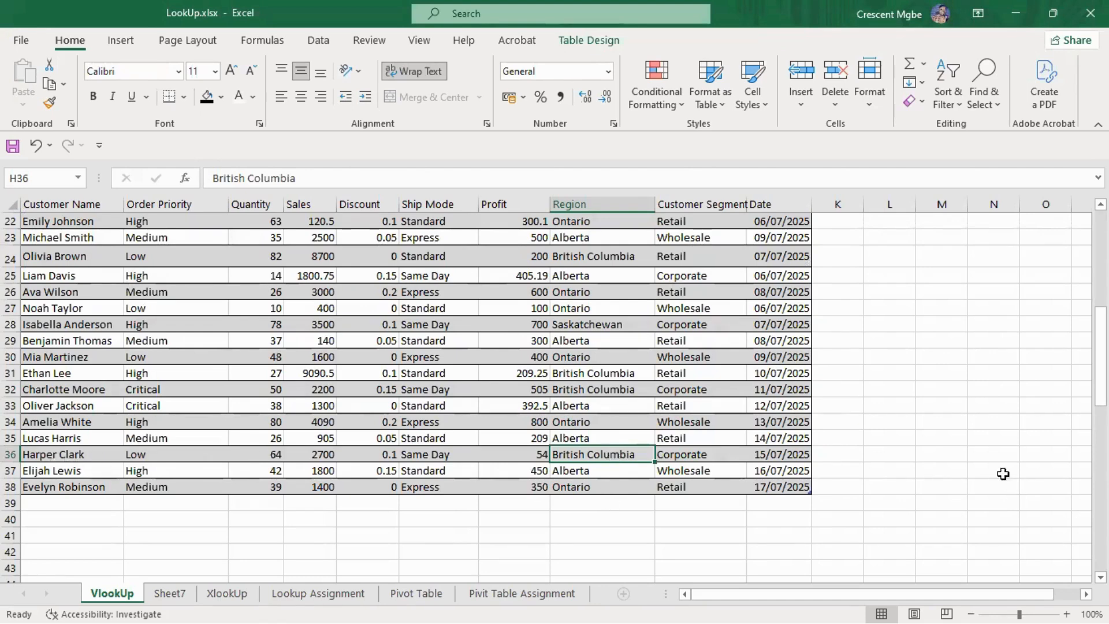
left_click(990, 459)
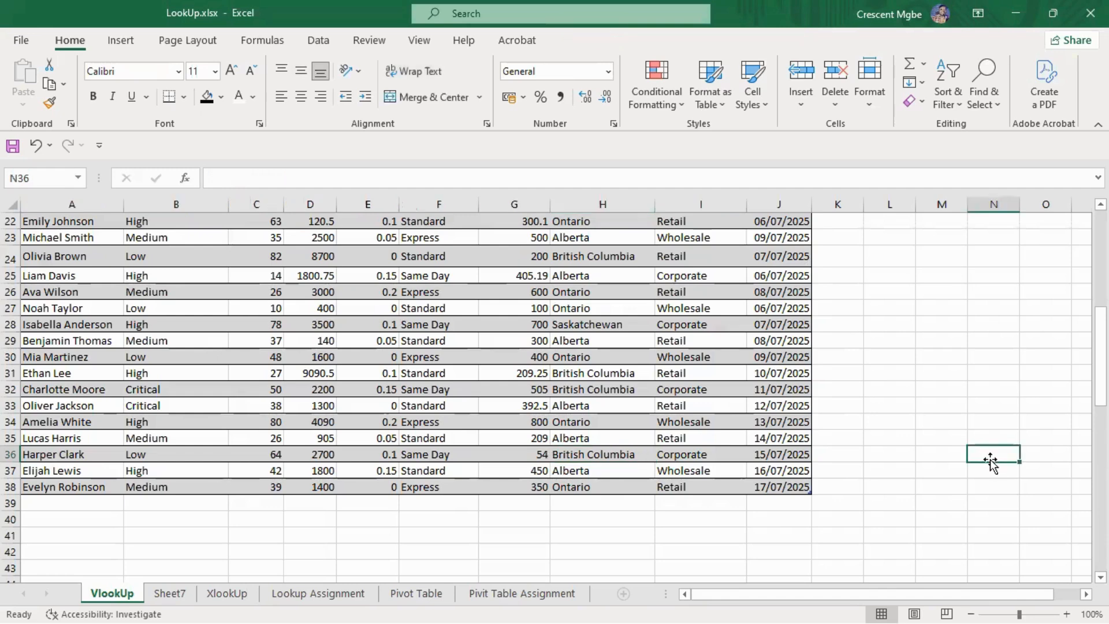
left_click(929, 457)
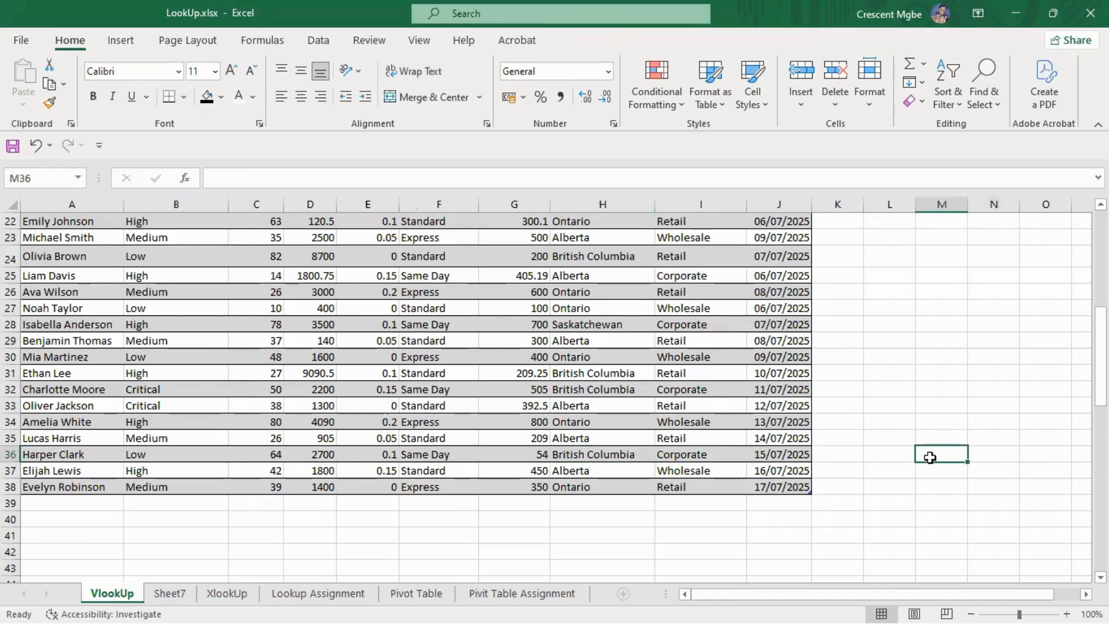
type("=")
key("Escape")
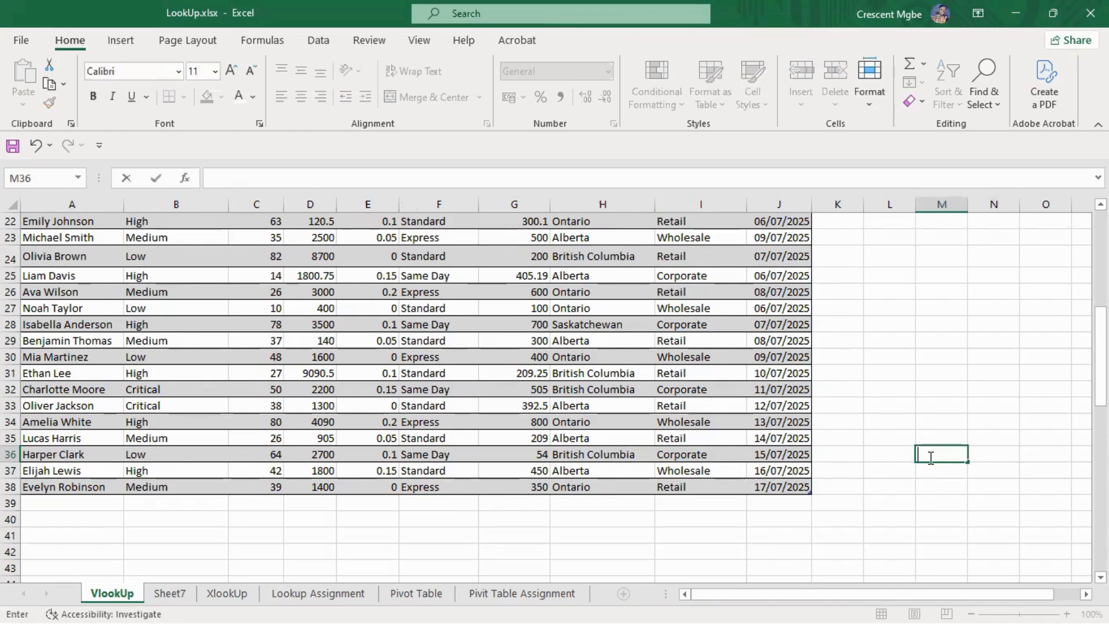
type("=VLOO")
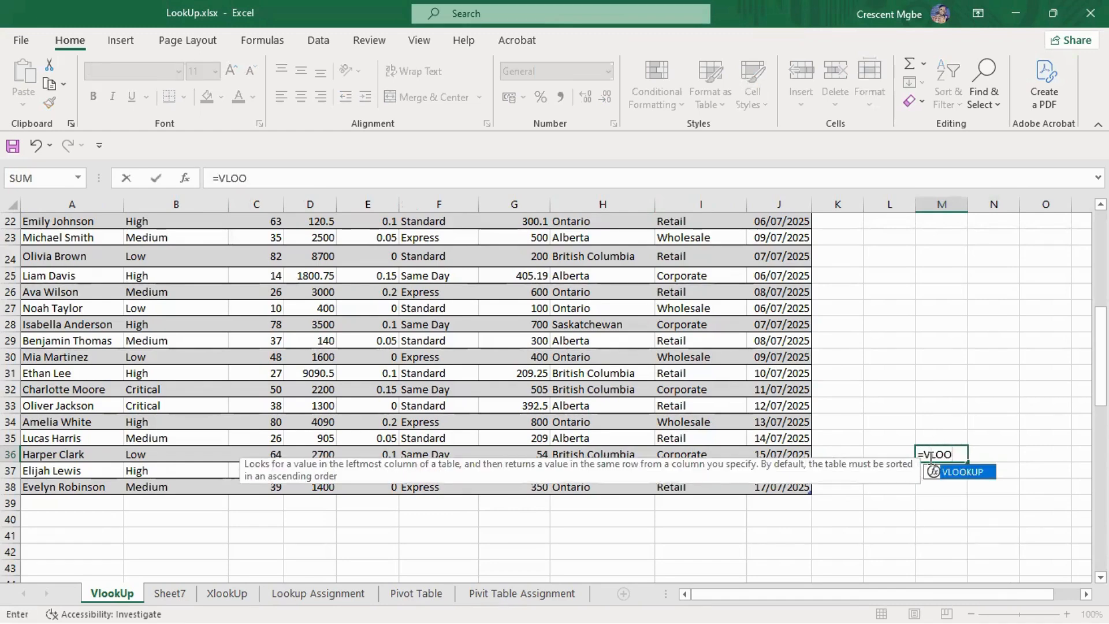
key("Tab")
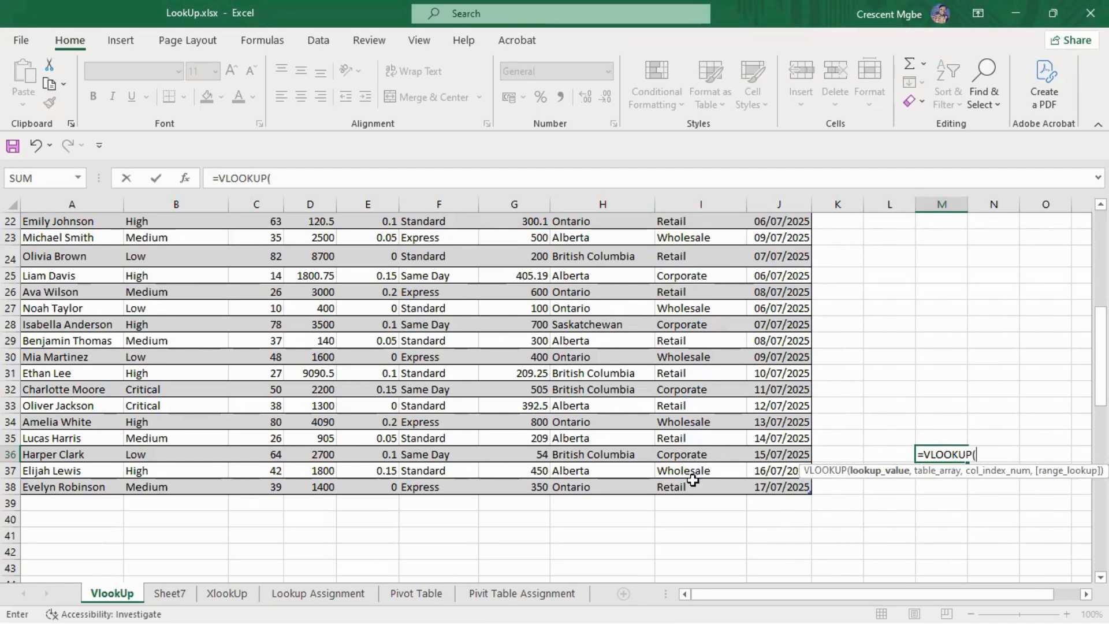
left_click(594, 454)
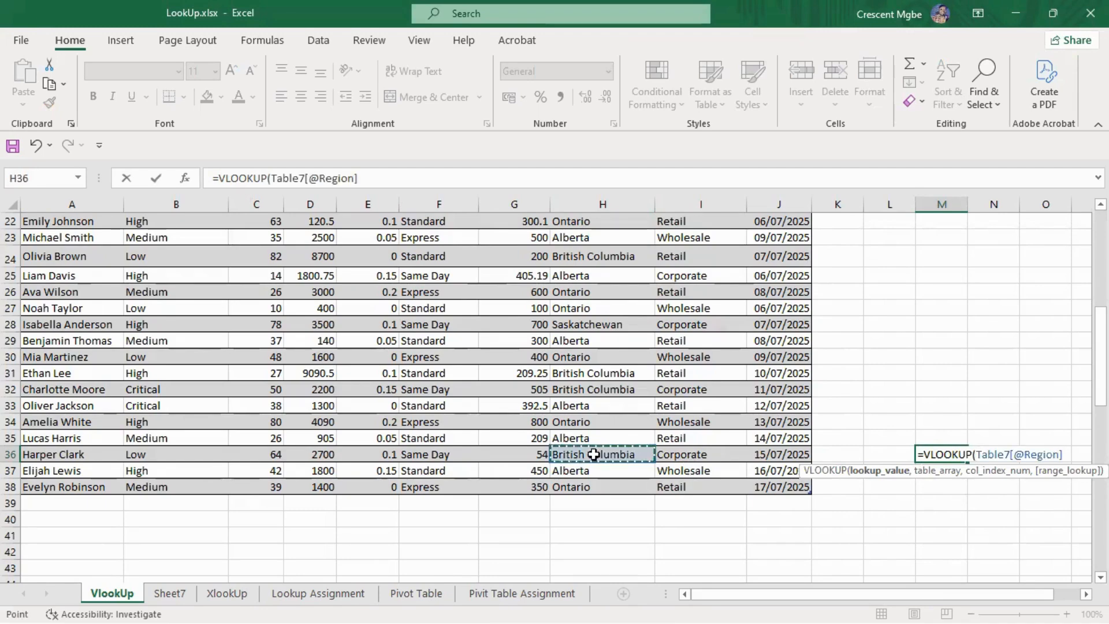
type(",")
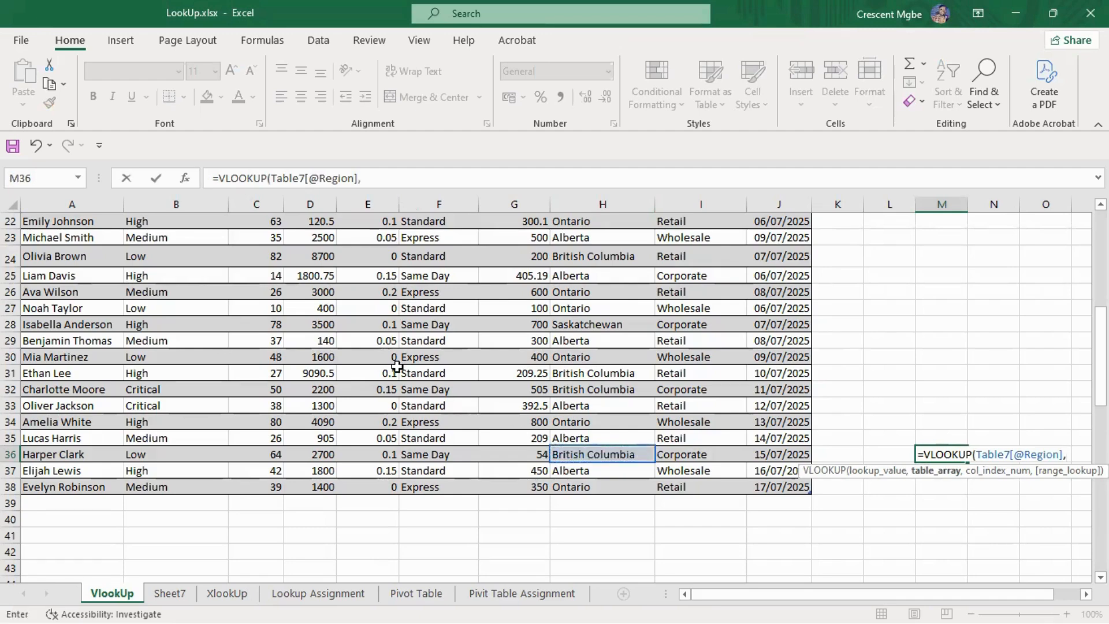
Step: Complete the trial M36 formula with Table7 as the table array, column 1 and match argument 0, and clear the cell
scroll(85, 236, "up", 2)
scroll(85, 236, "up", 5)
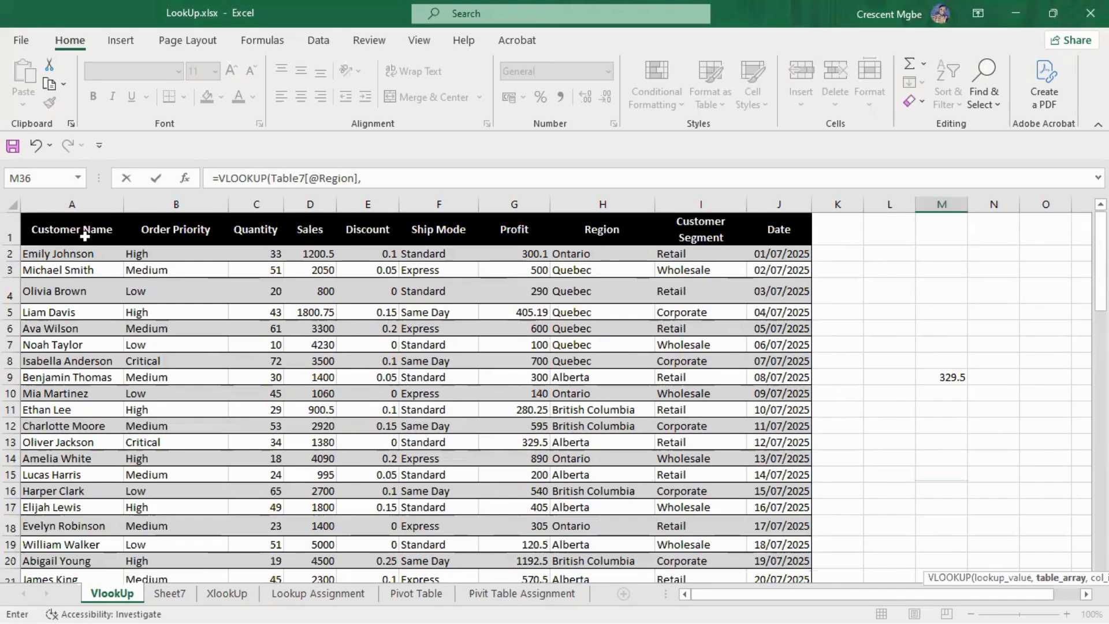
left_click_drag(56, 254, 776, 541)
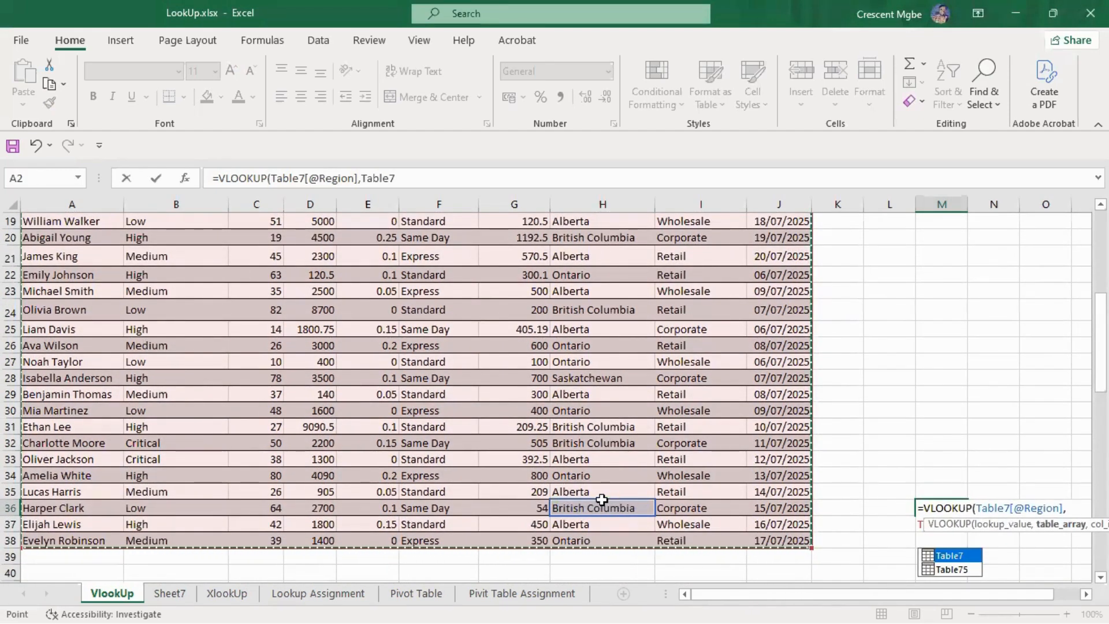
type(",")
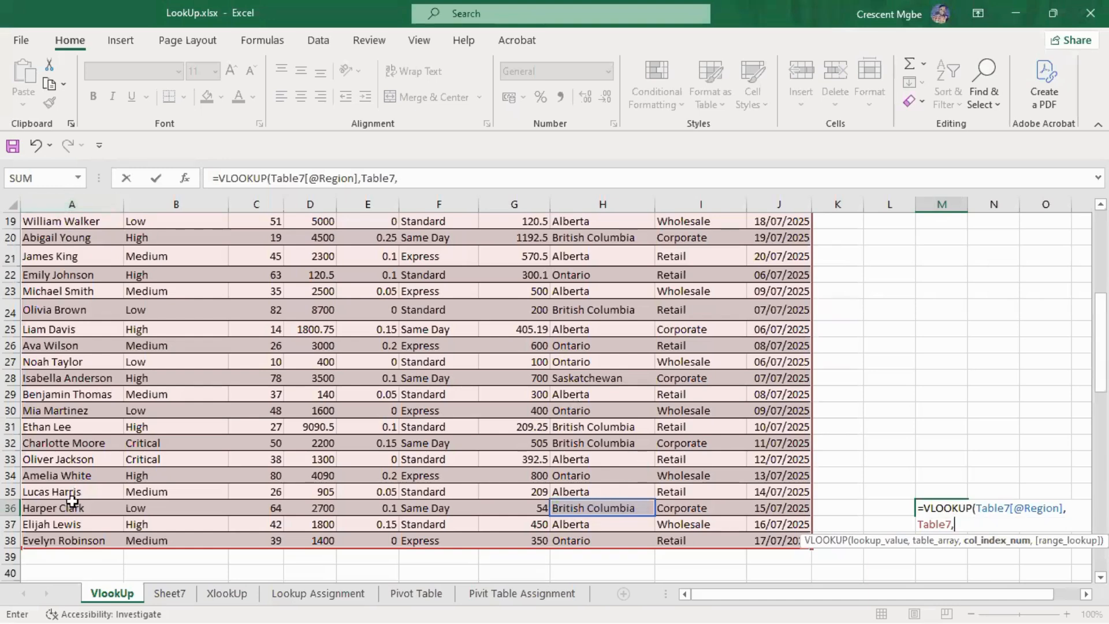
type("1,")
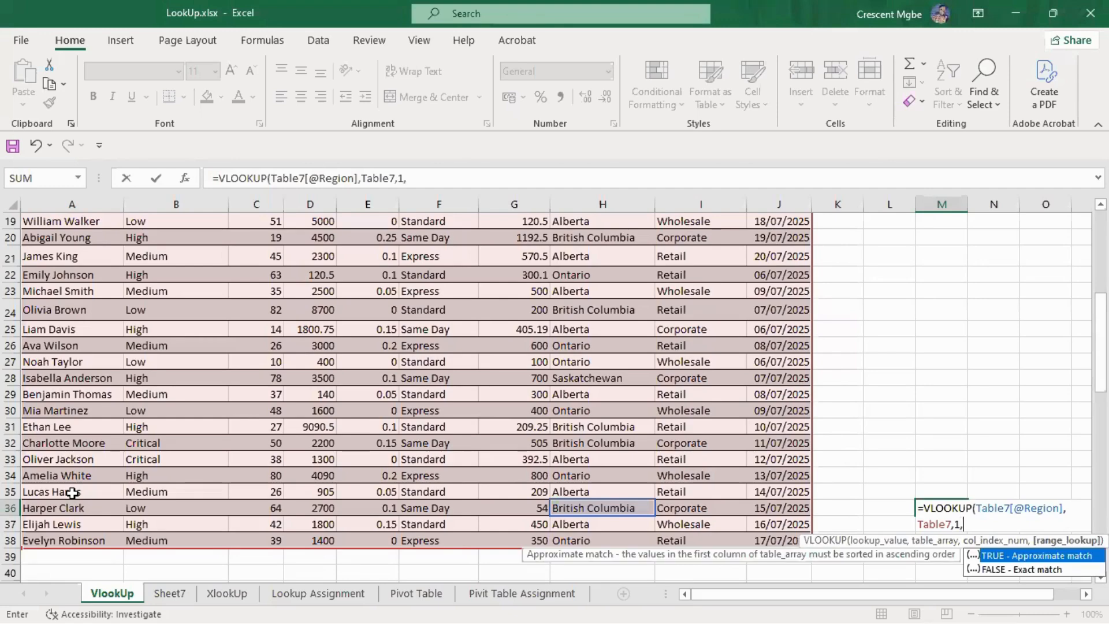
type("0")
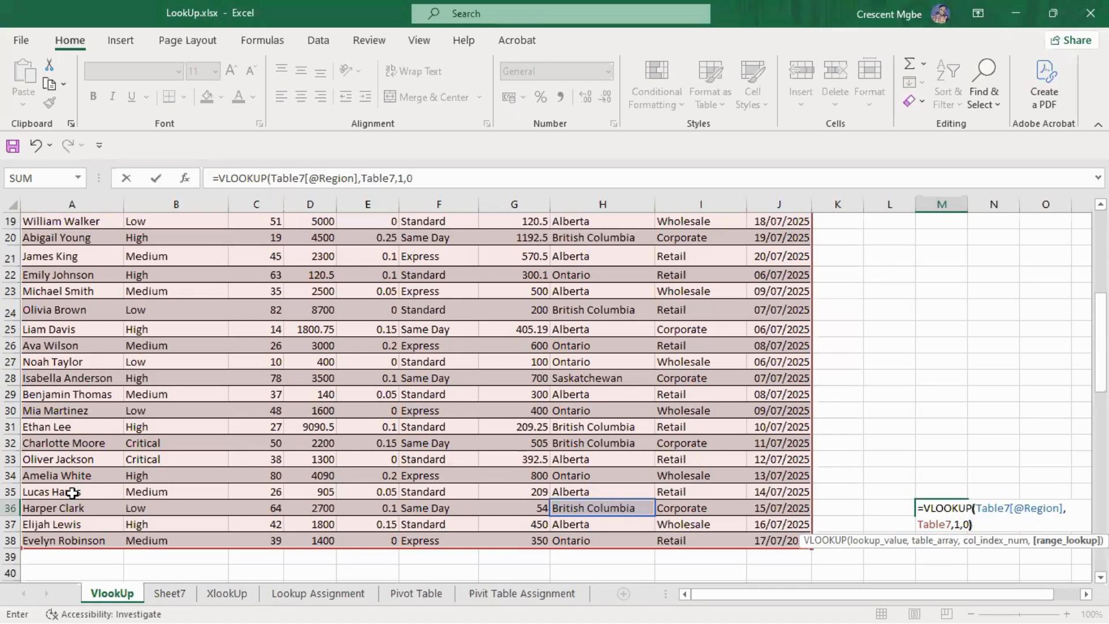
type(")")
key("Return")
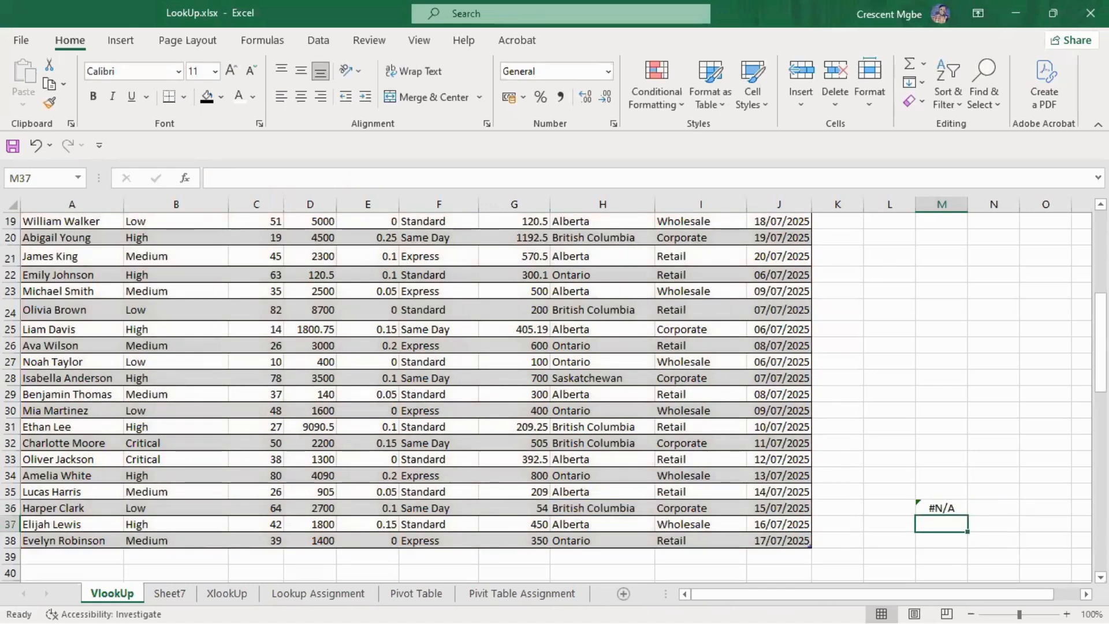
left_click(935, 508)
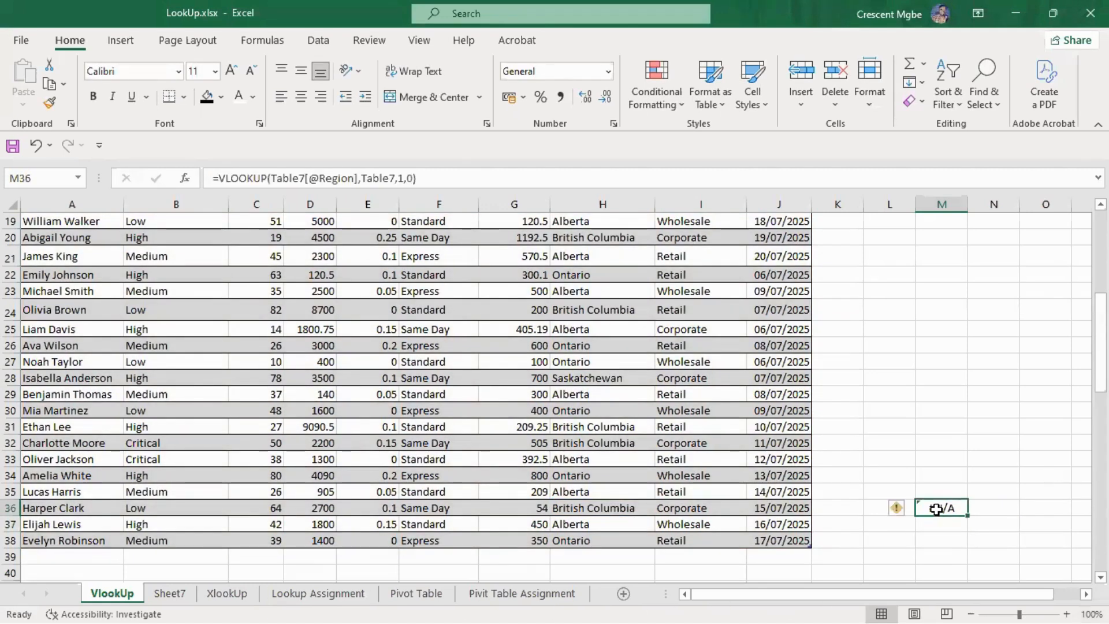
key("Delete")
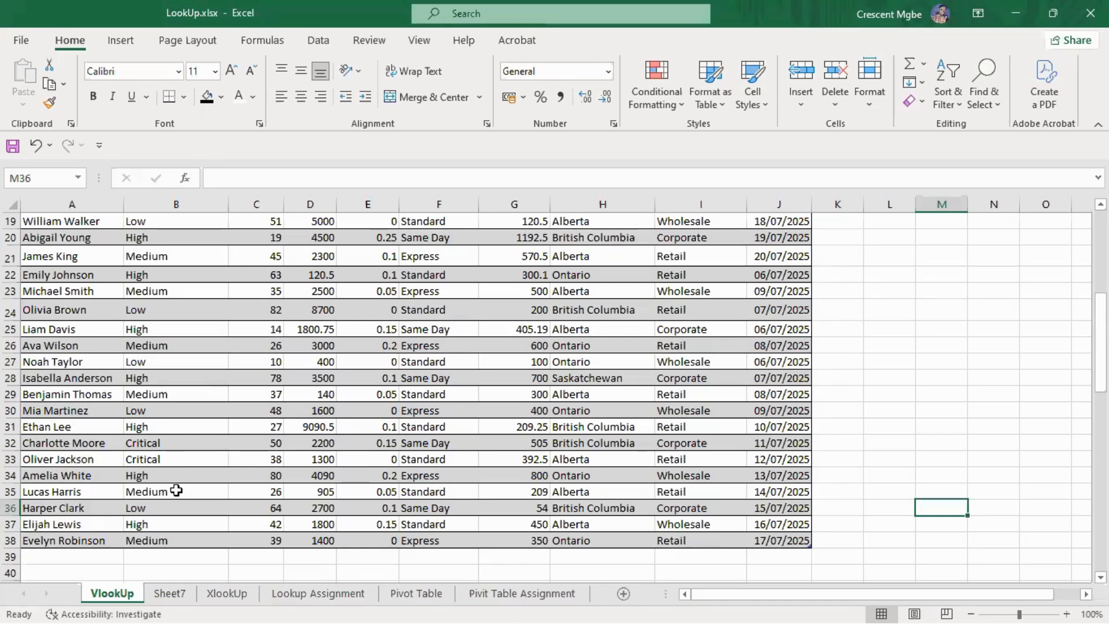
Step: Examine the Order Priority column through the whole customer order table
left_click(160, 444)
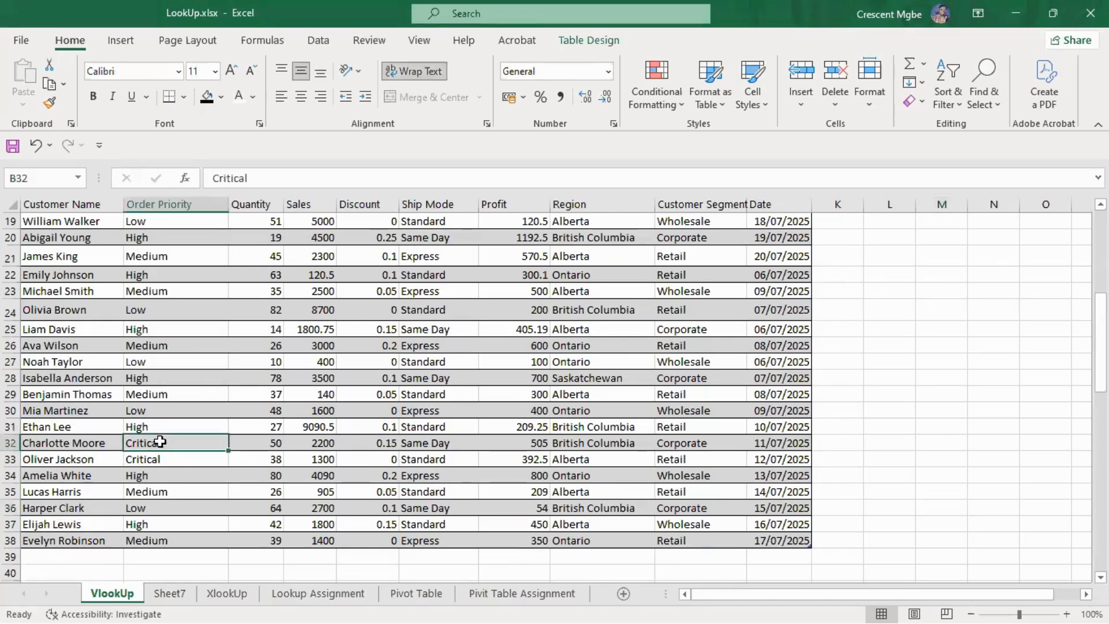
scroll(160, 444, "up", 6)
left_click(174, 205)
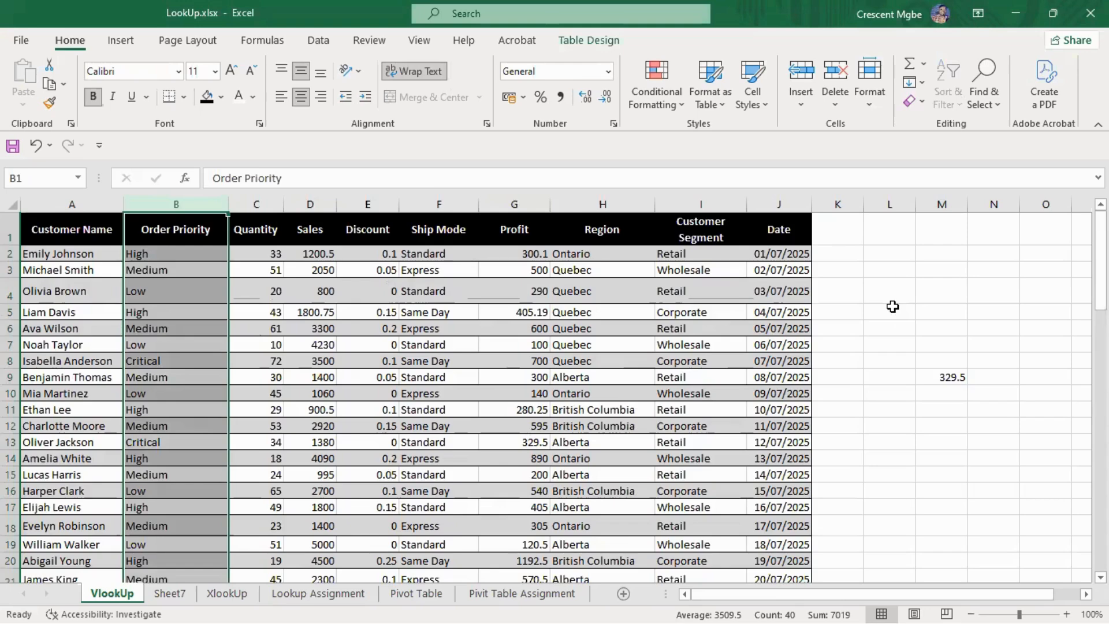
scroll(888, 295, "down", 3)
scroll(503, 312, "down", 2)
scroll(472, 320, "down", 3)
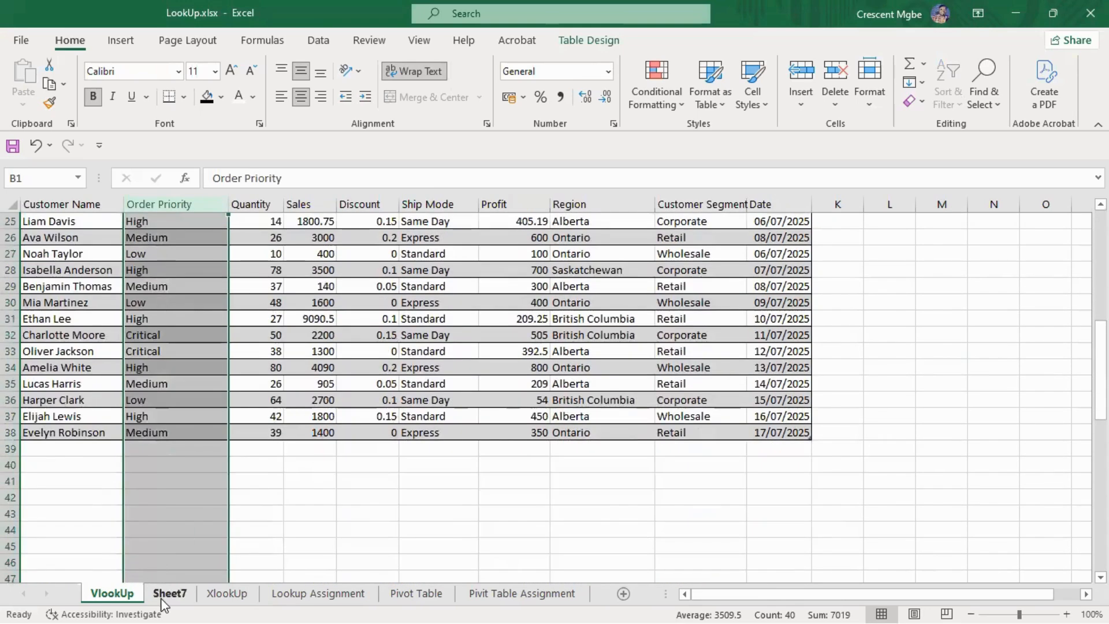
Step: Start a VLOOKUP formula in F4 of Sheet7 with the name in E4 as the lookup value
left_click(168, 592)
scroll(421, 233, "up", 1)
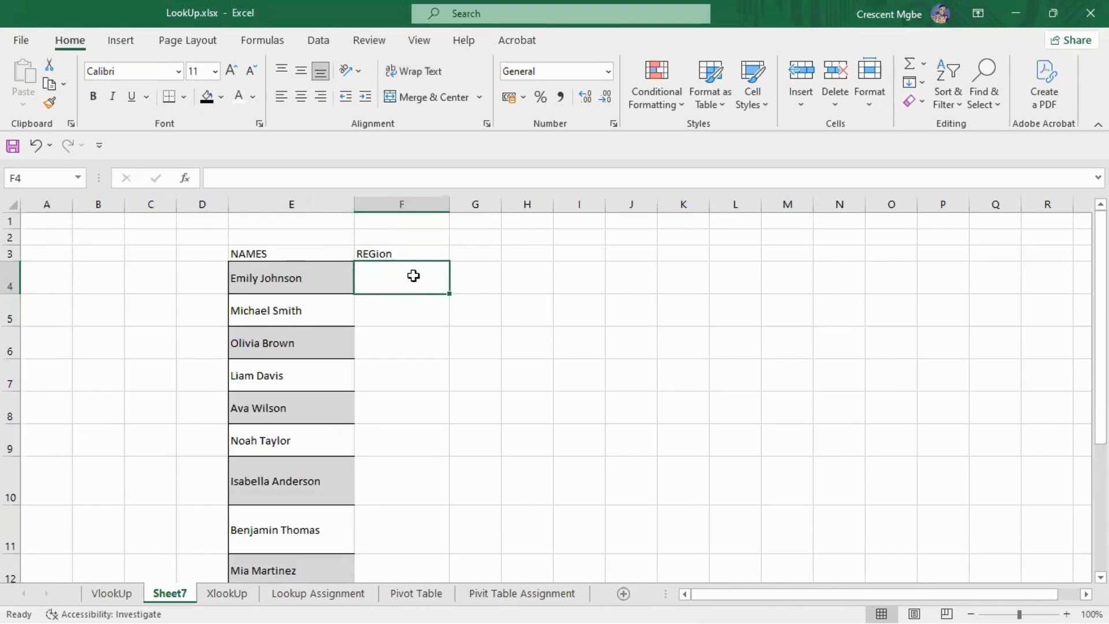
type("=")
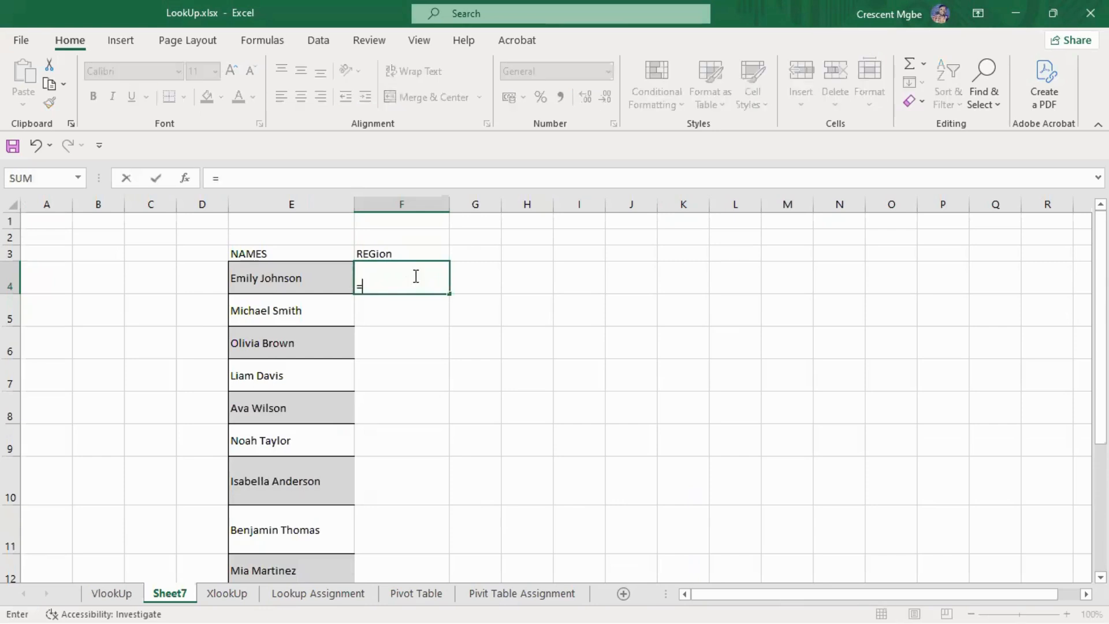
type("VLO")
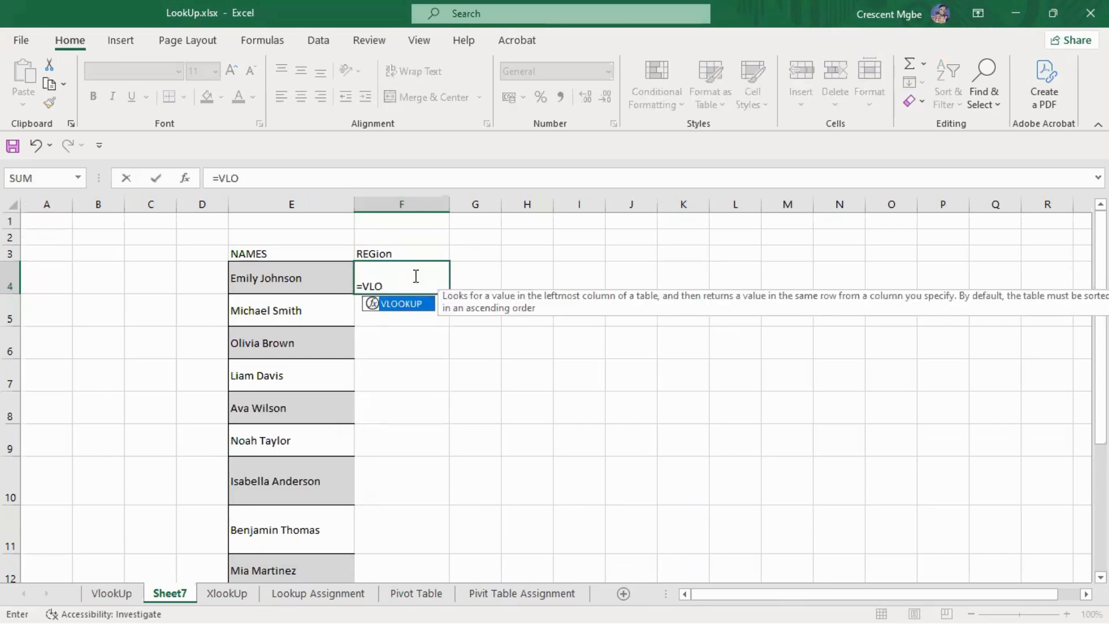
key("Tab")
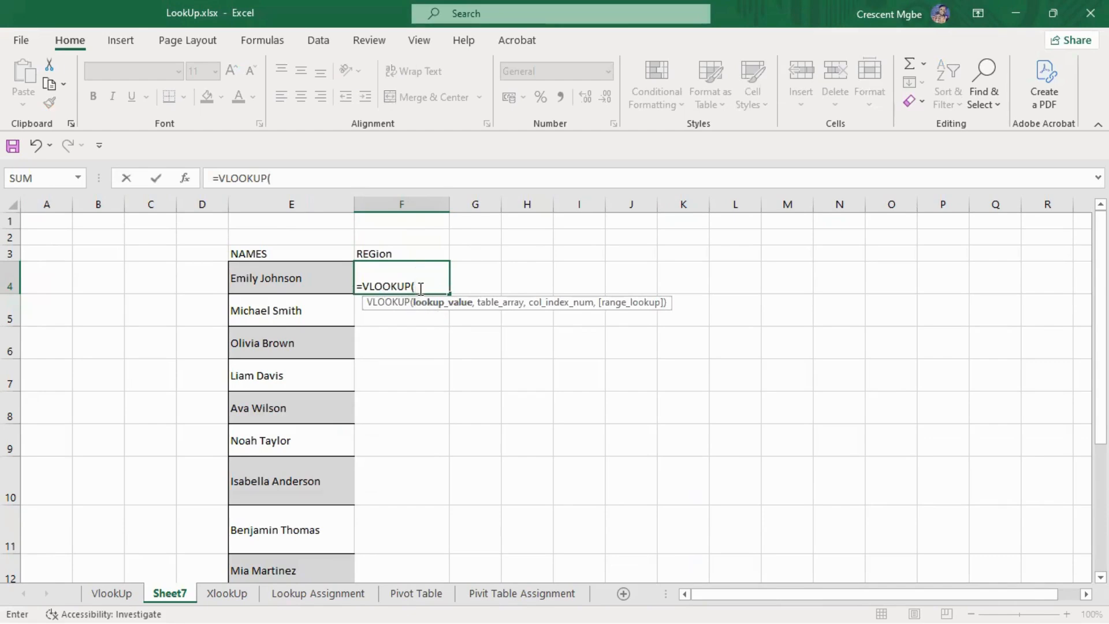
left_click(264, 282)
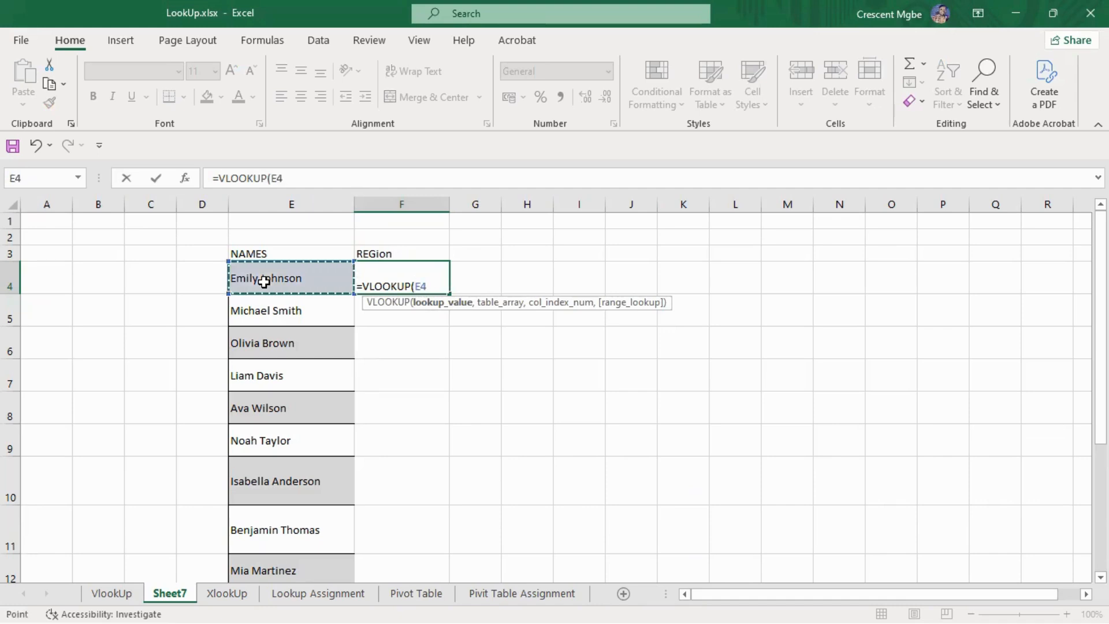
type(",")
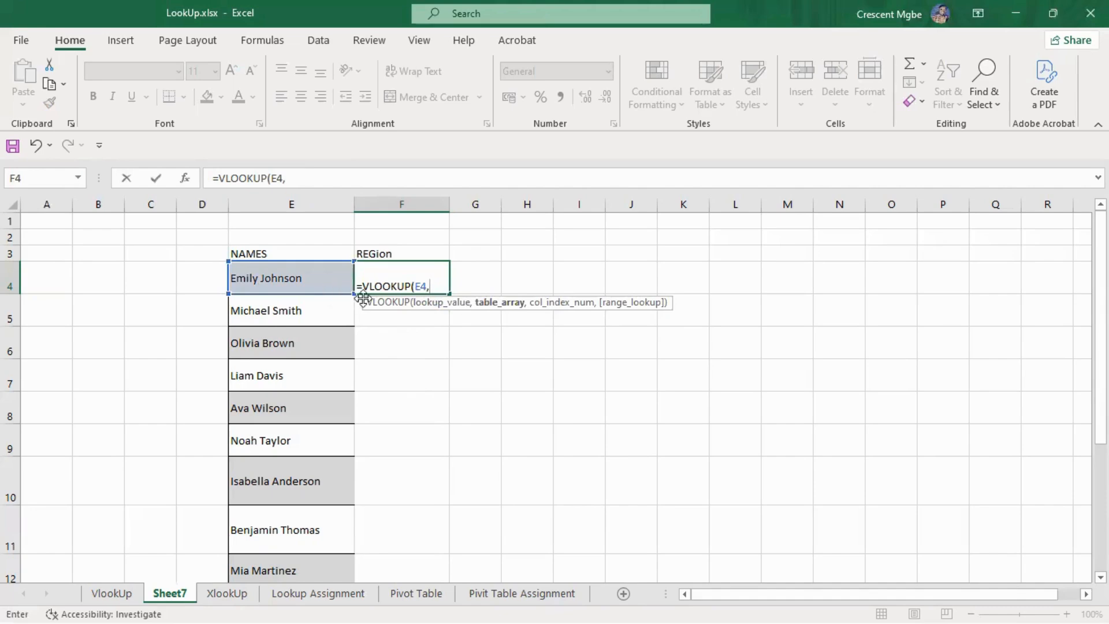
Step: Set the table array of the F4 formula to Table7, covering A2 to J38 on the VlookUp sheet
left_click(109, 595)
scroll(85, 312, "up", 8)
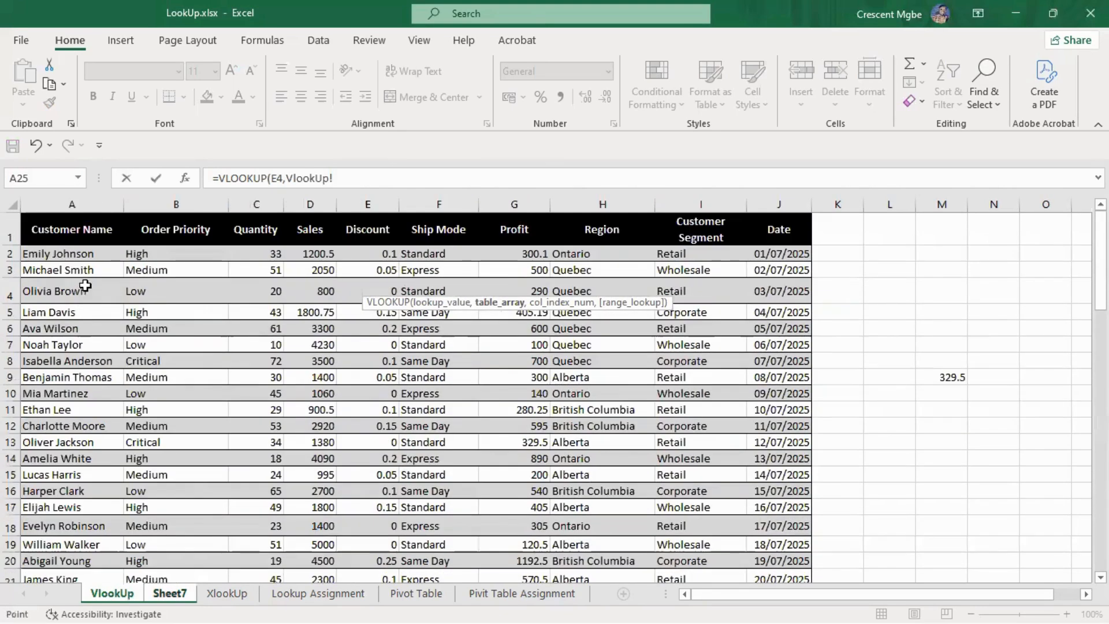
left_click_drag(35, 253, 808, 513)
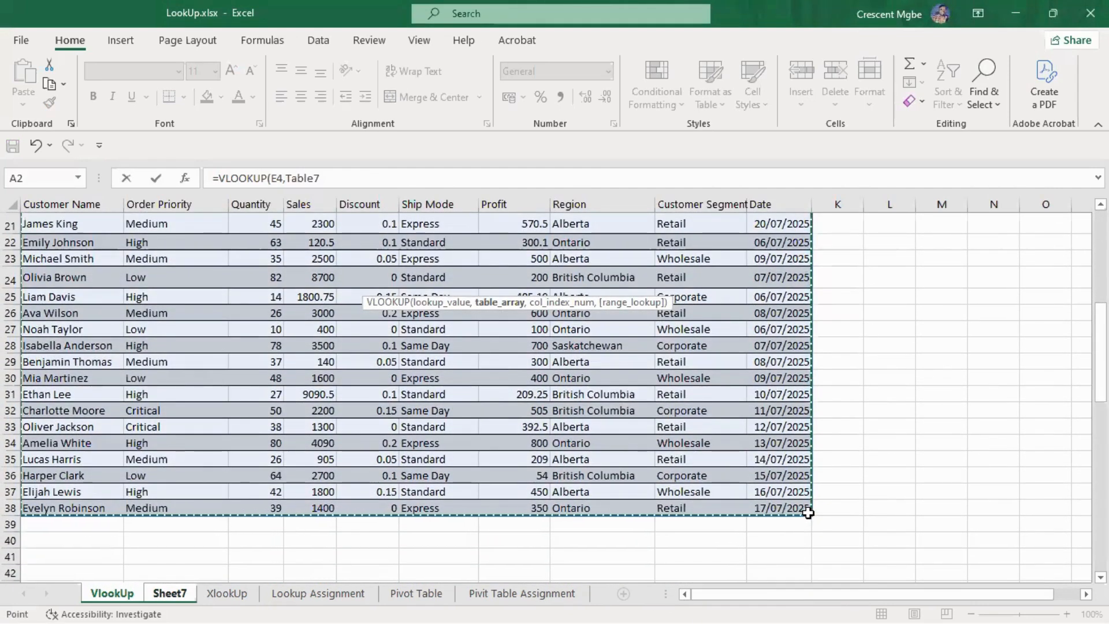
type(",")
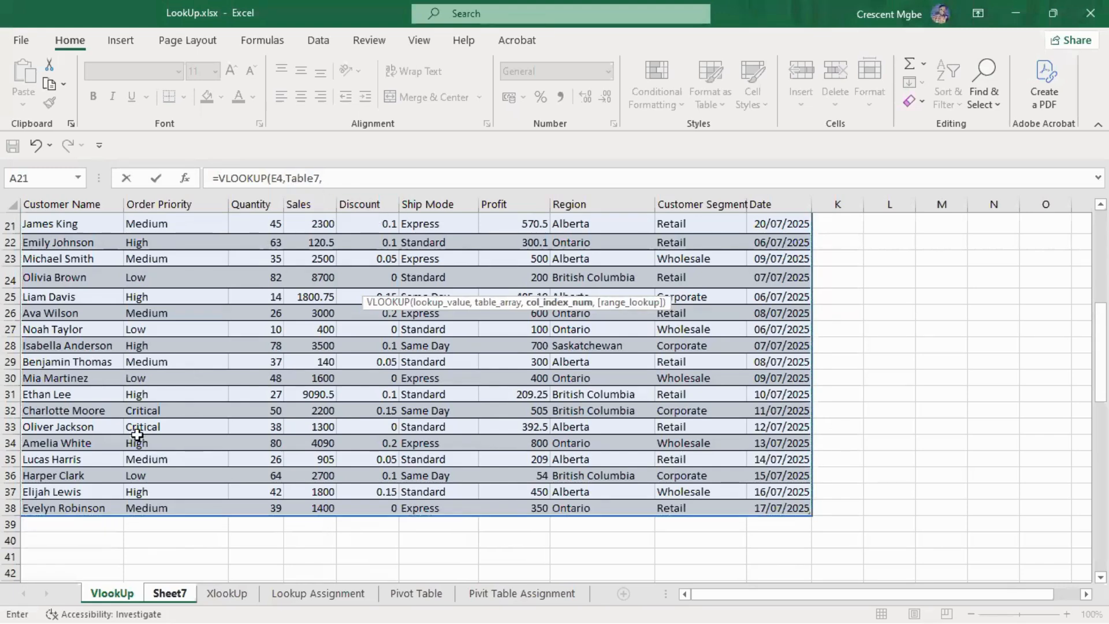
left_click(167, 595)
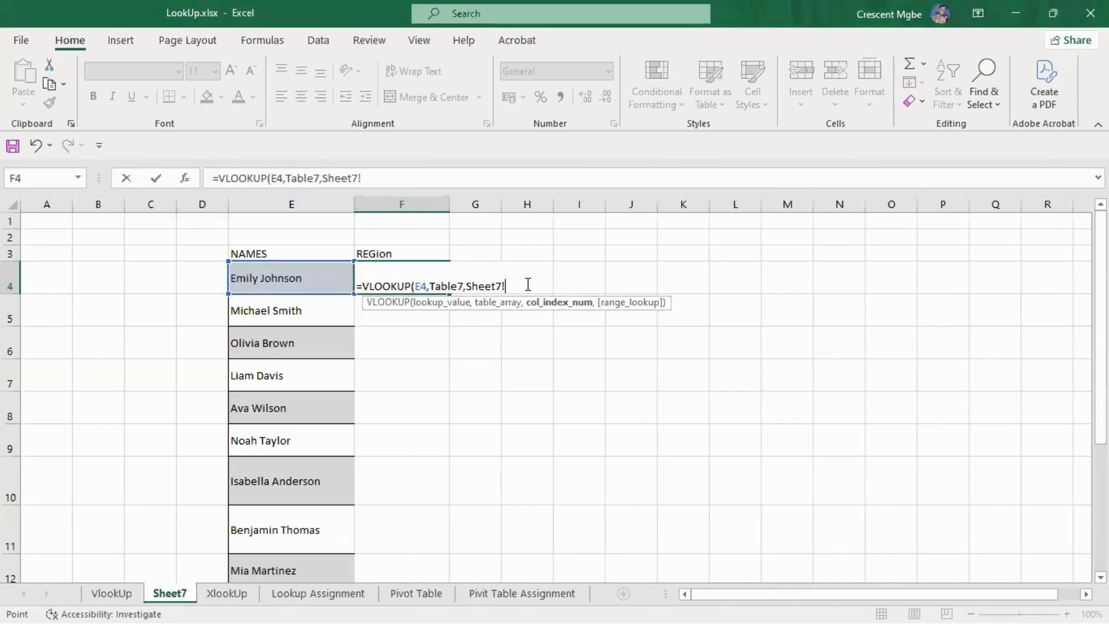
type(",")
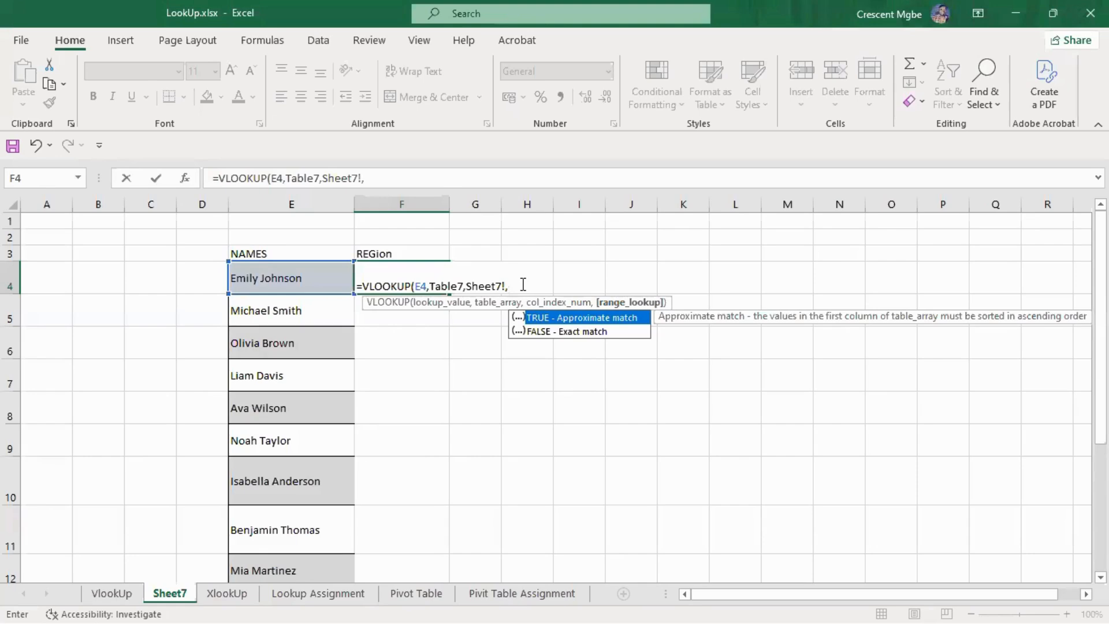
key("BackSpace")
key("BackSpace")
key("BackSpace")
key("BackSpace")
key("BackSpace")
key("BackSpace")
key("BackSpace")
key("BackSpace")
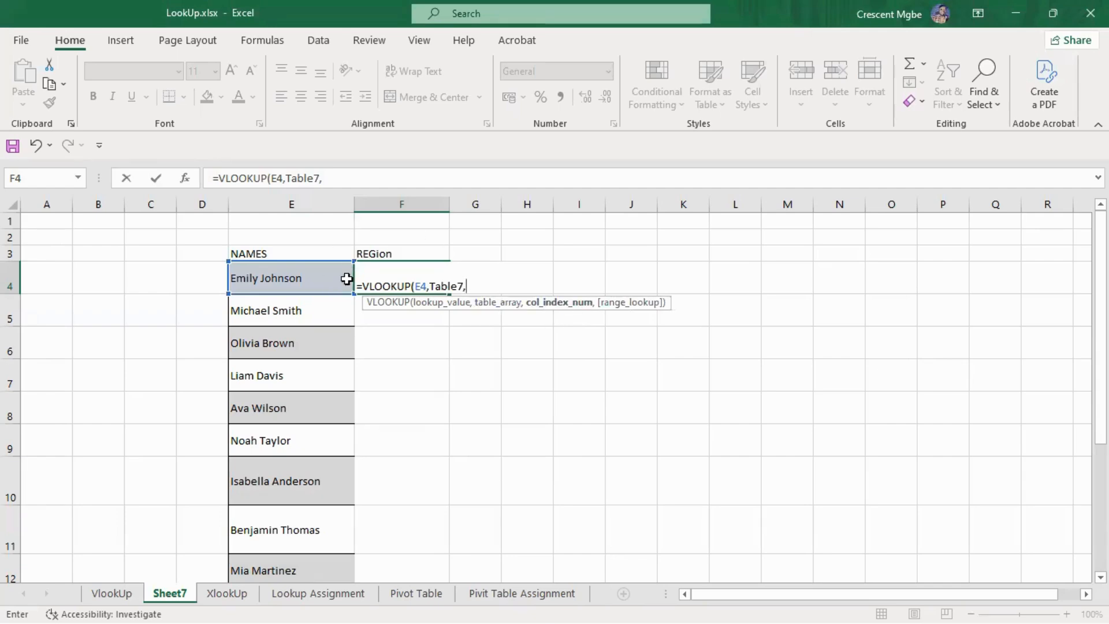
Step: Complete the F4 formula with column index 8 and match argument 0
left_click(101, 595)
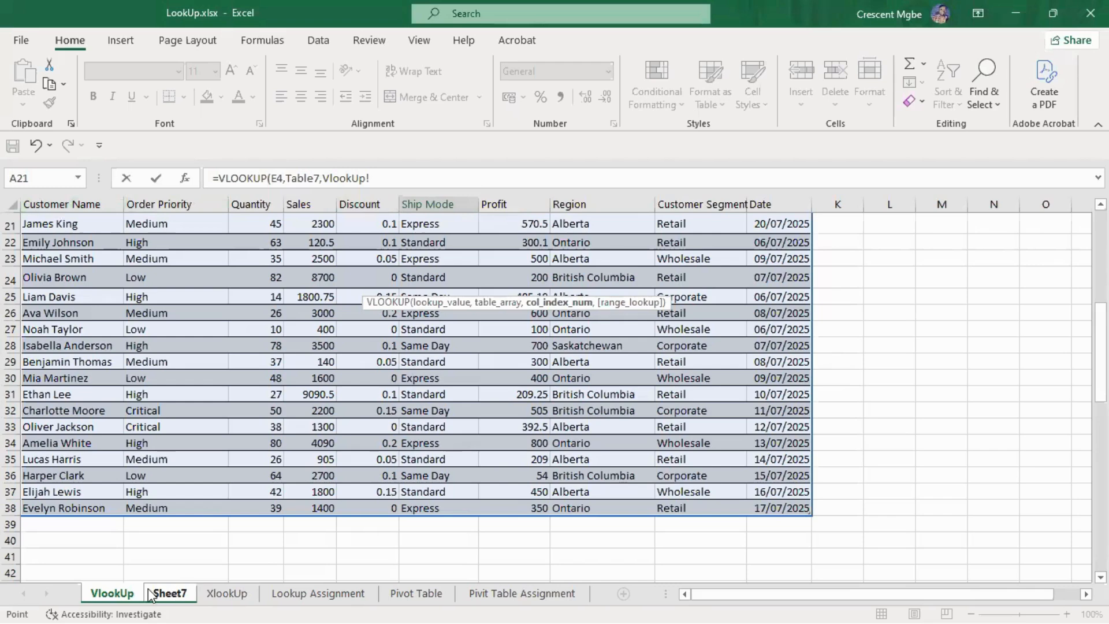
left_click(169, 594)
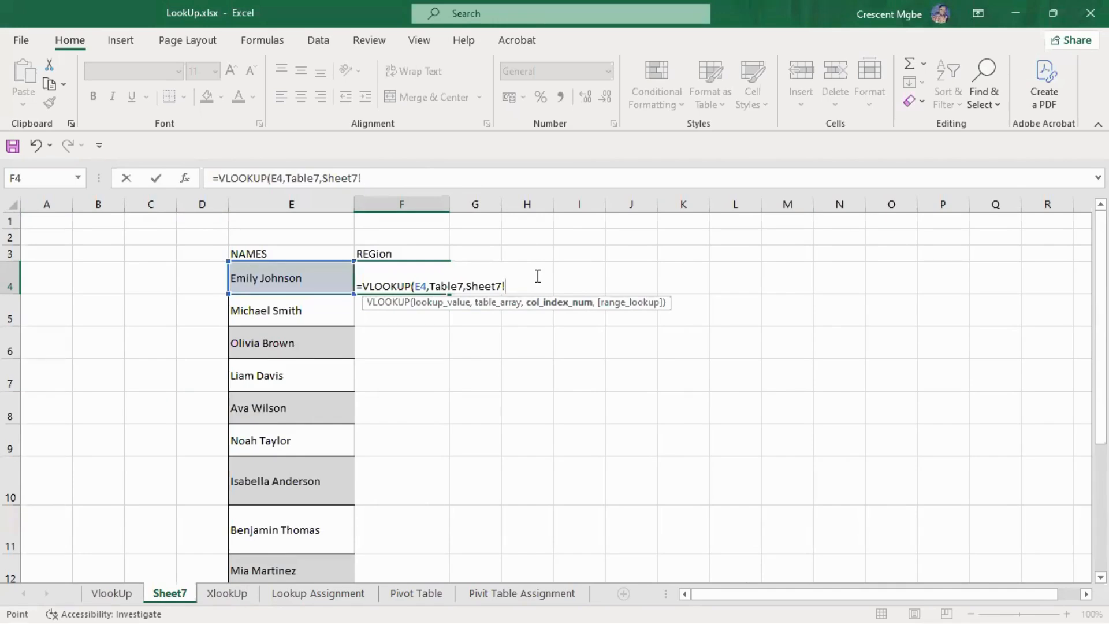
type("8,")
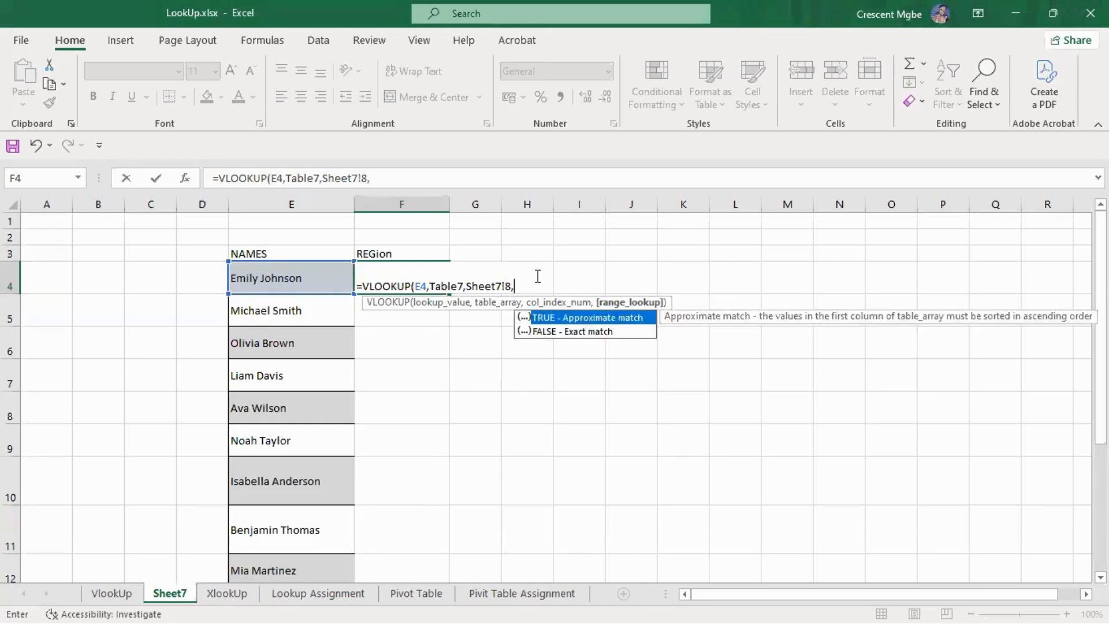
type("0)")
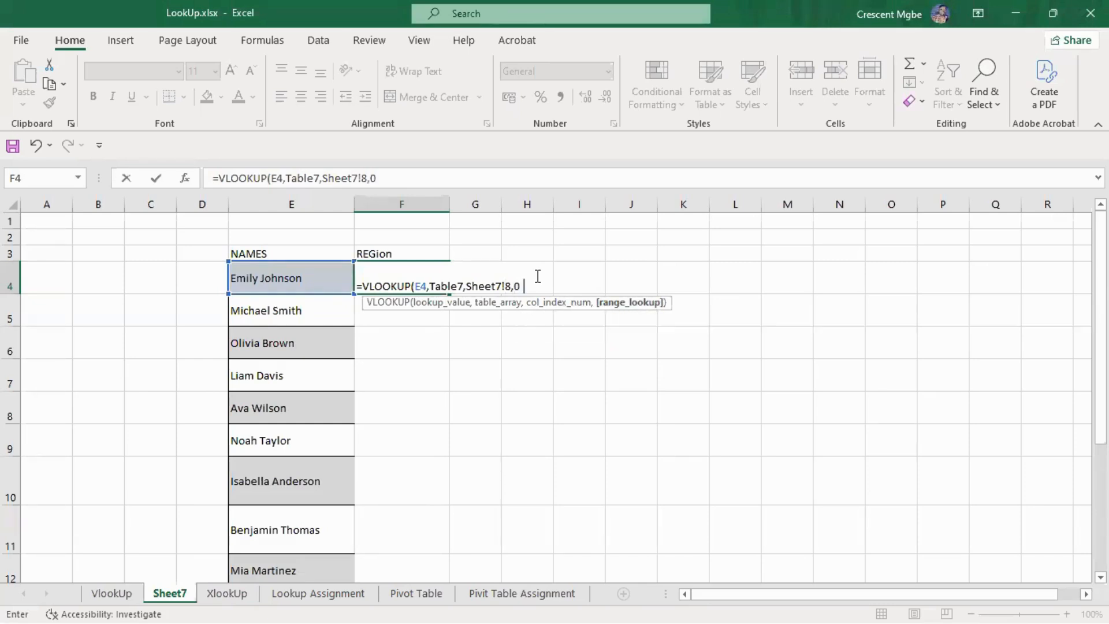
key("Return")
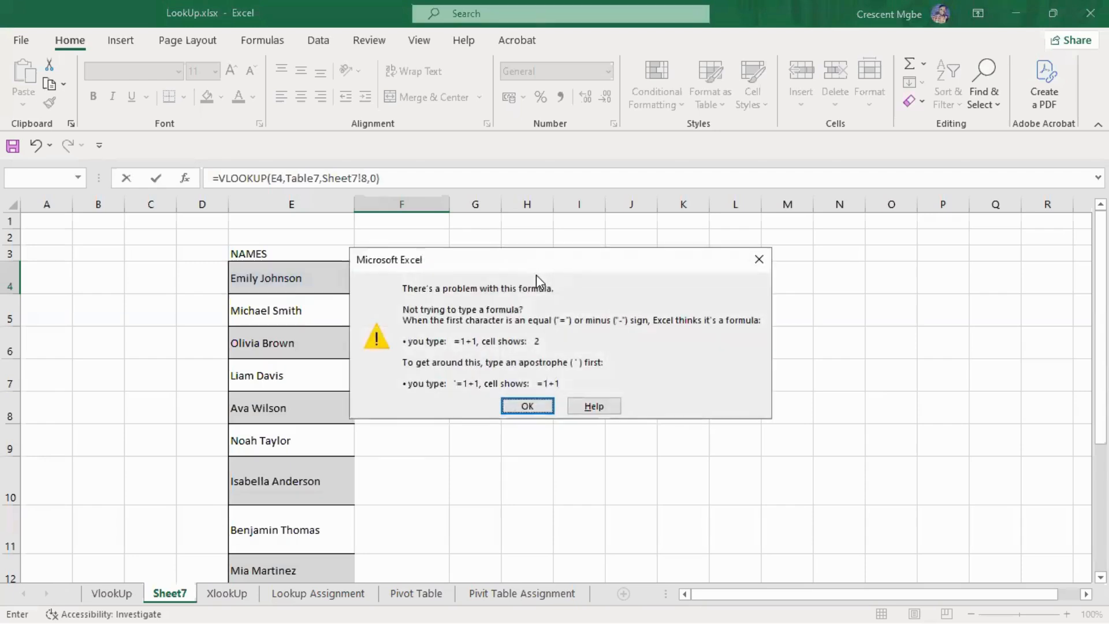
left_click(528, 406)
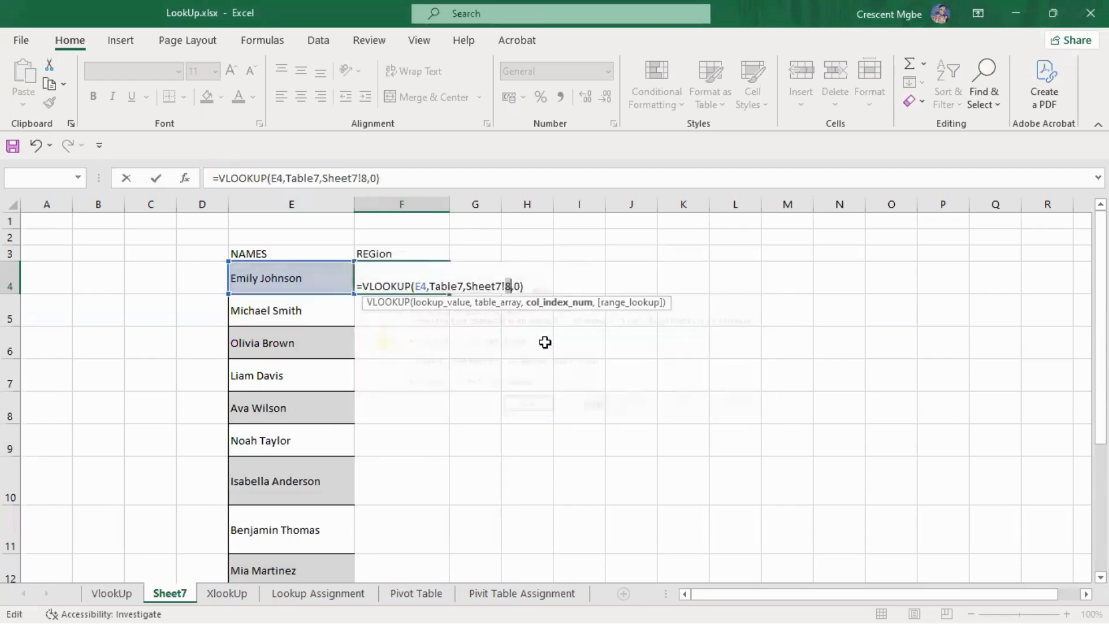
Step: Remove the stray Sheet7! reference before the column index 8 in the F4 formula and enter the formula
left_click(504, 286)
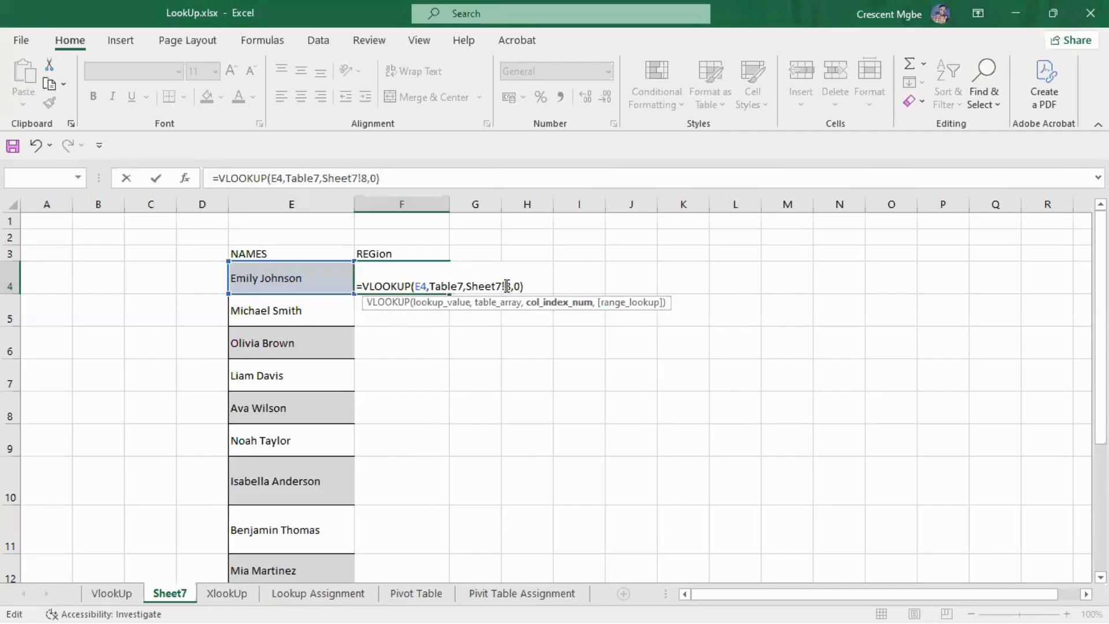
key("BackSpace")
key("BackSpace")
key("BackSpace")
key("BackSpace")
key("BackSpace")
key("BackSpace")
key("BackSpace")
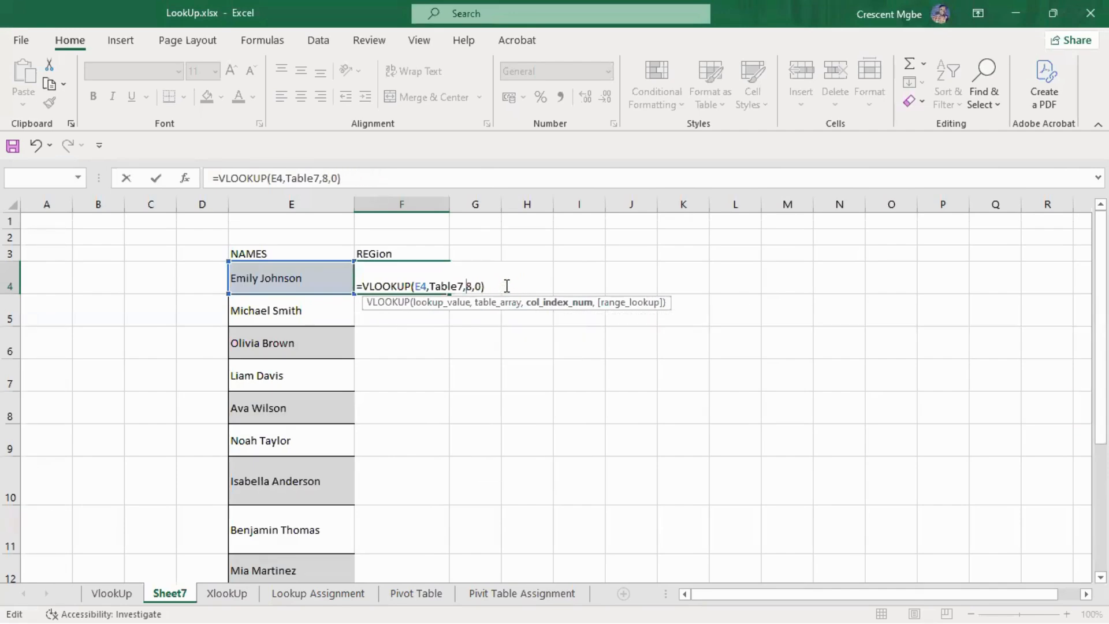
key("Return")
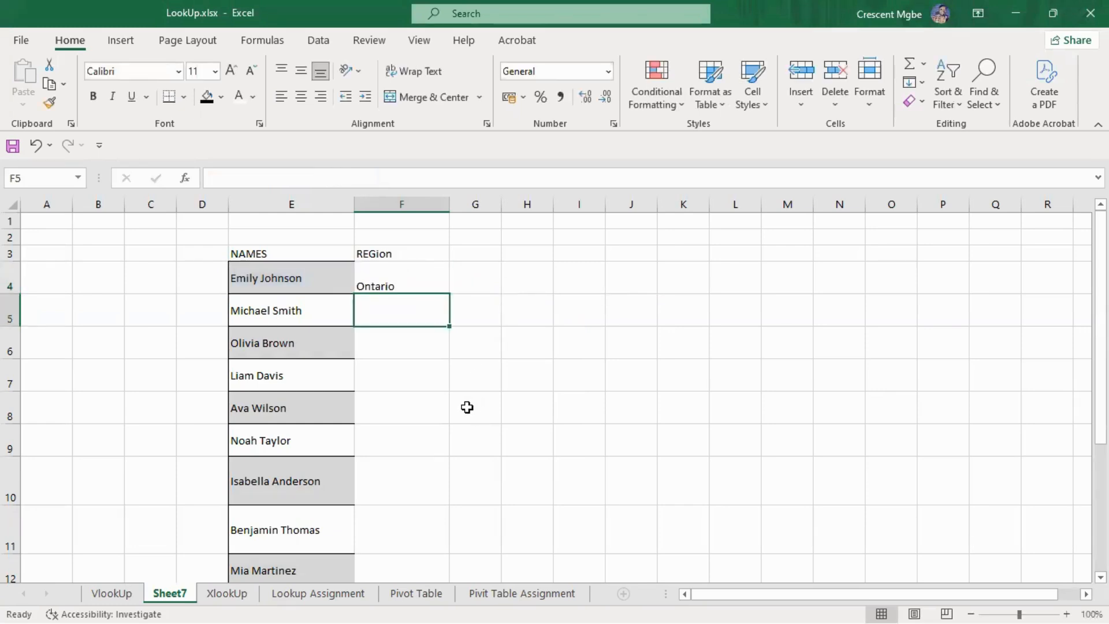
Step: Compare the region returned in F4 of Sheet7 with the first customer's name and Region entry on the VlookUp sheet
left_click(119, 593)
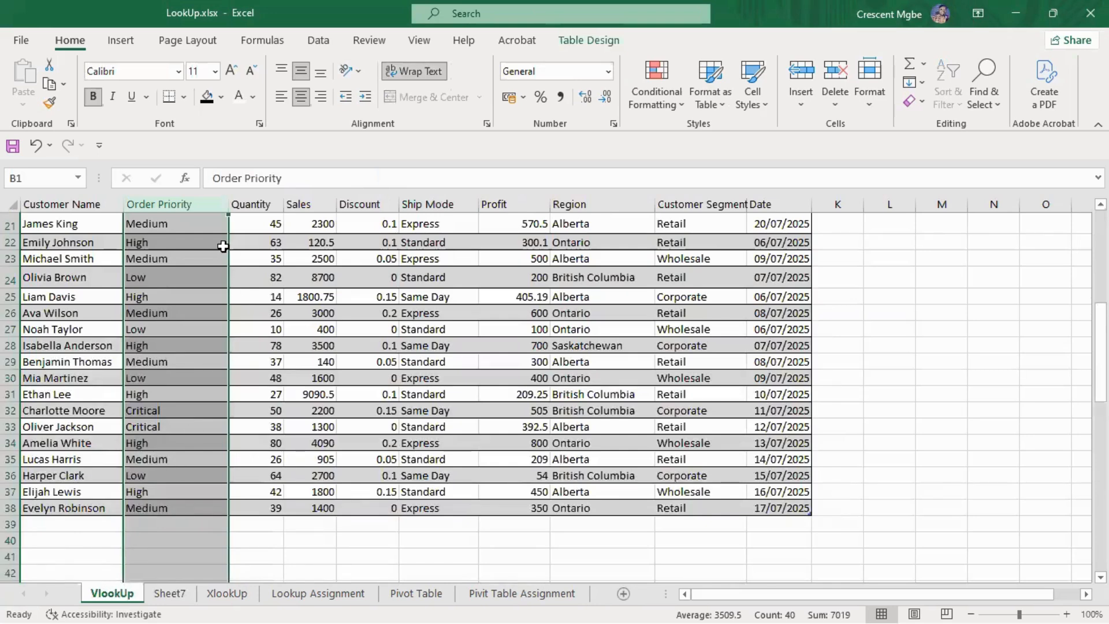
scroll(231, 255, "up", 7)
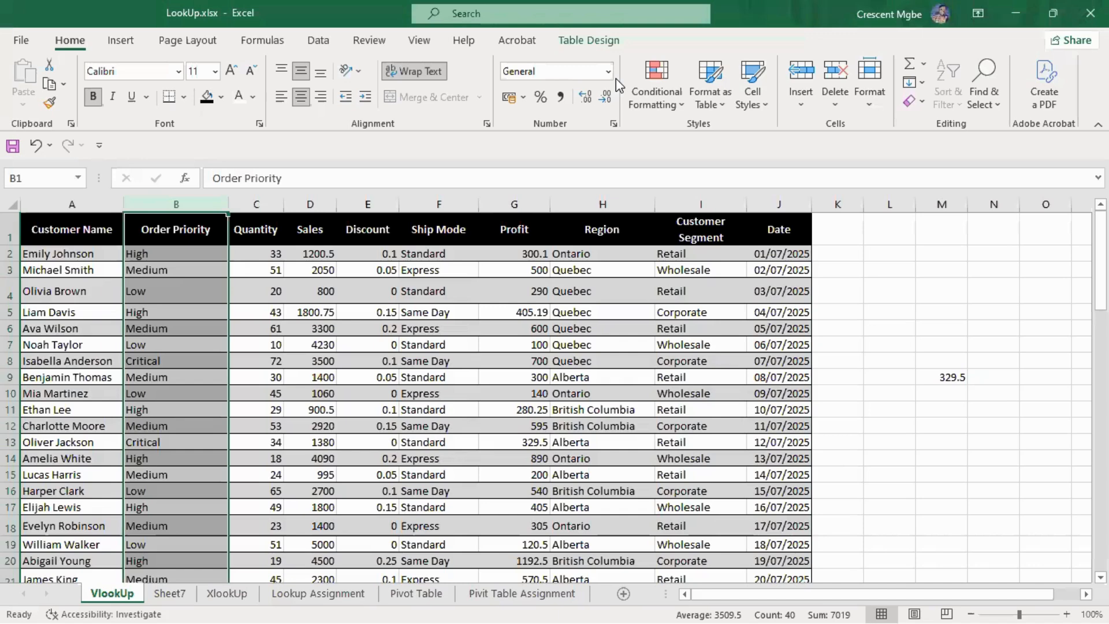
key("alt+Tab")
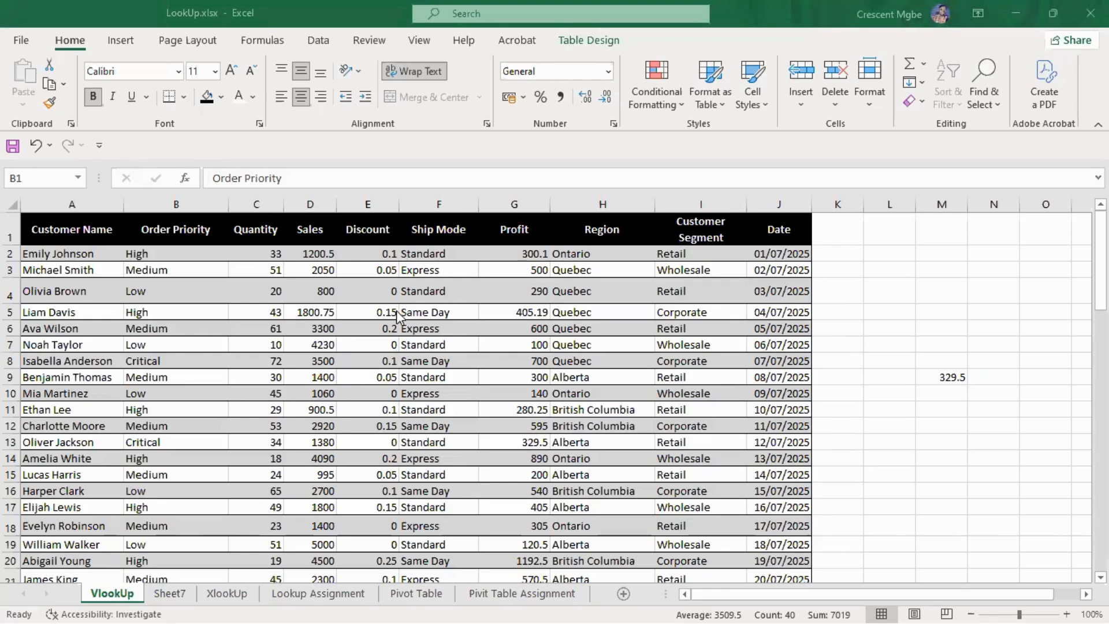
left_click(175, 595)
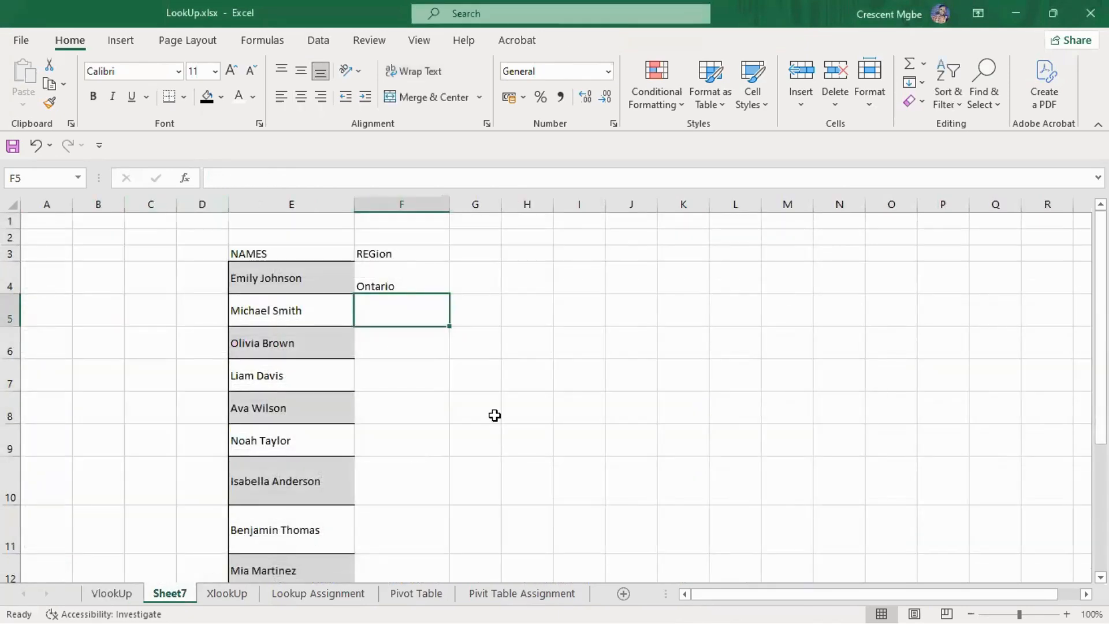
left_click(417, 282)
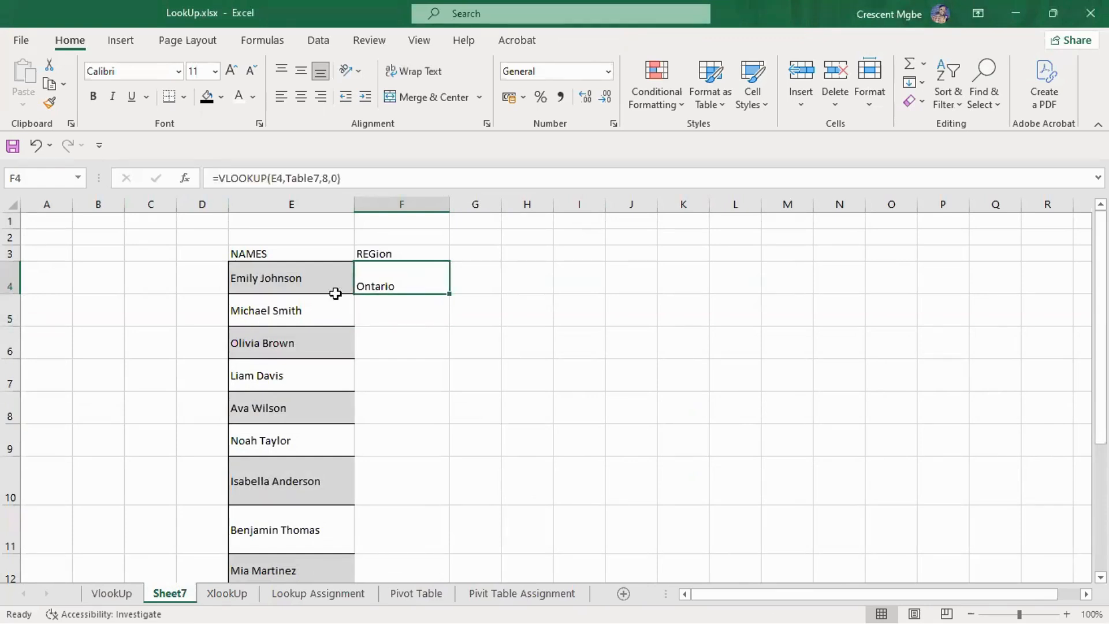
left_click(111, 594)
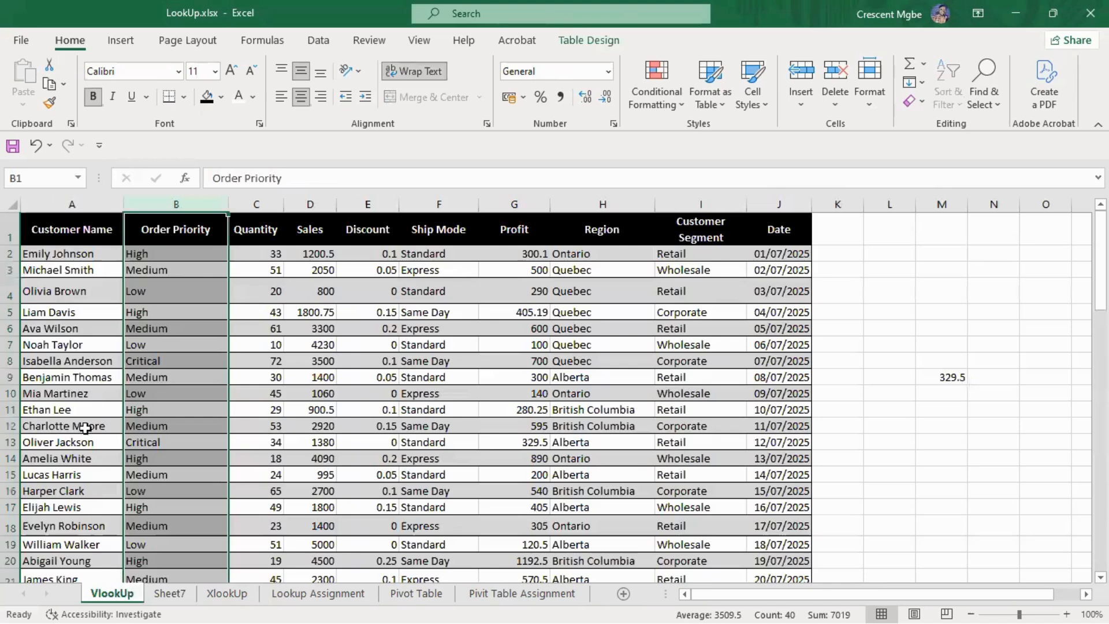
left_click(60, 254)
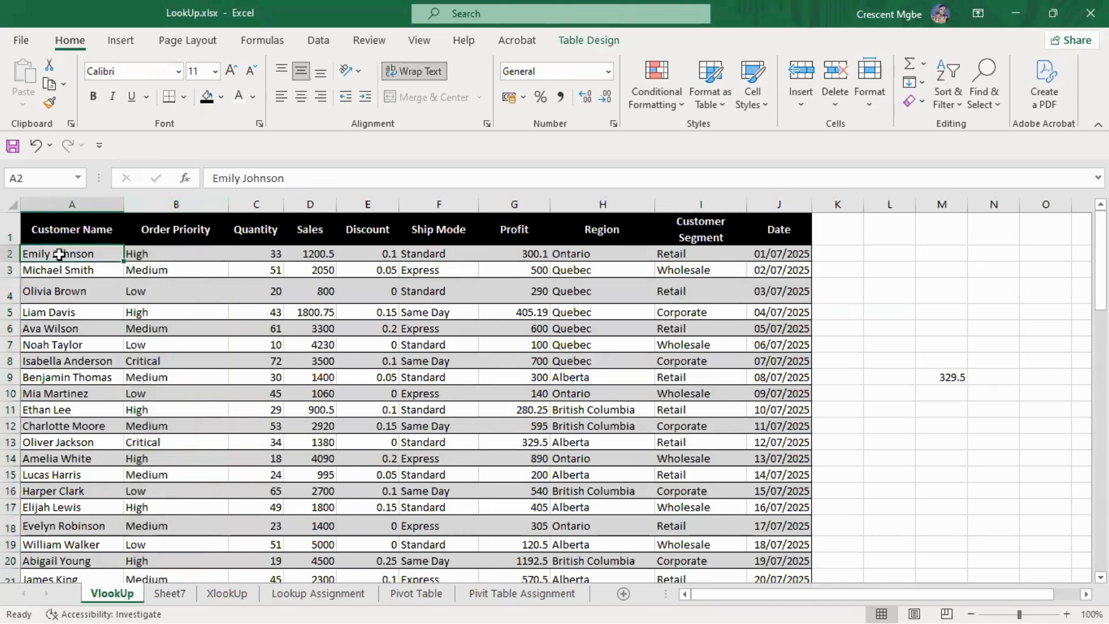
left_click(618, 255)
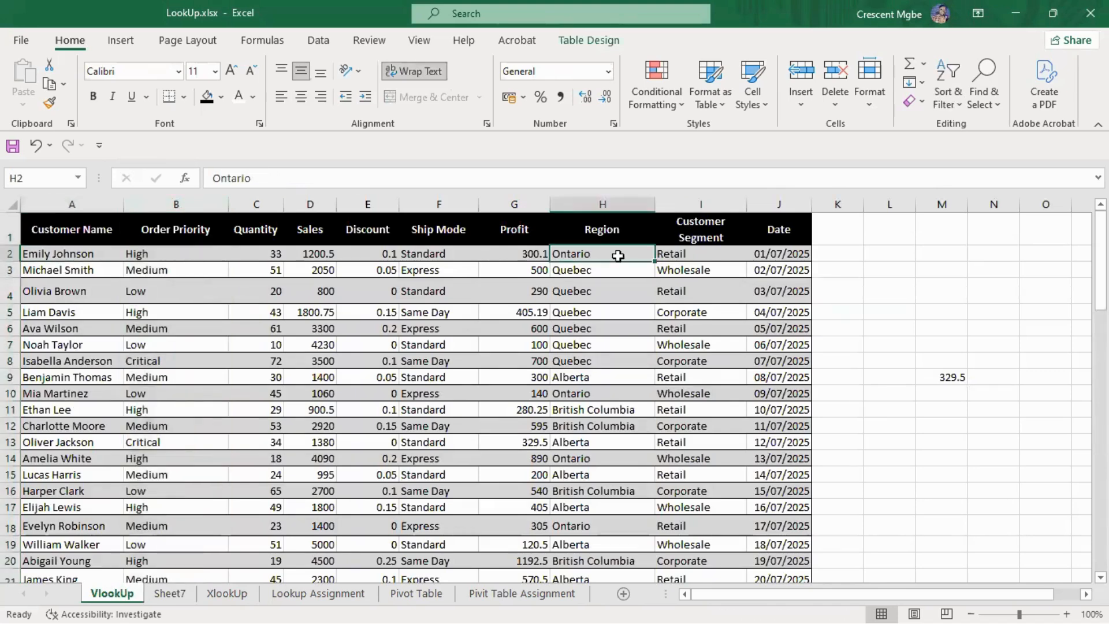
left_click(50, 255)
left_click(606, 253)
left_click(169, 594)
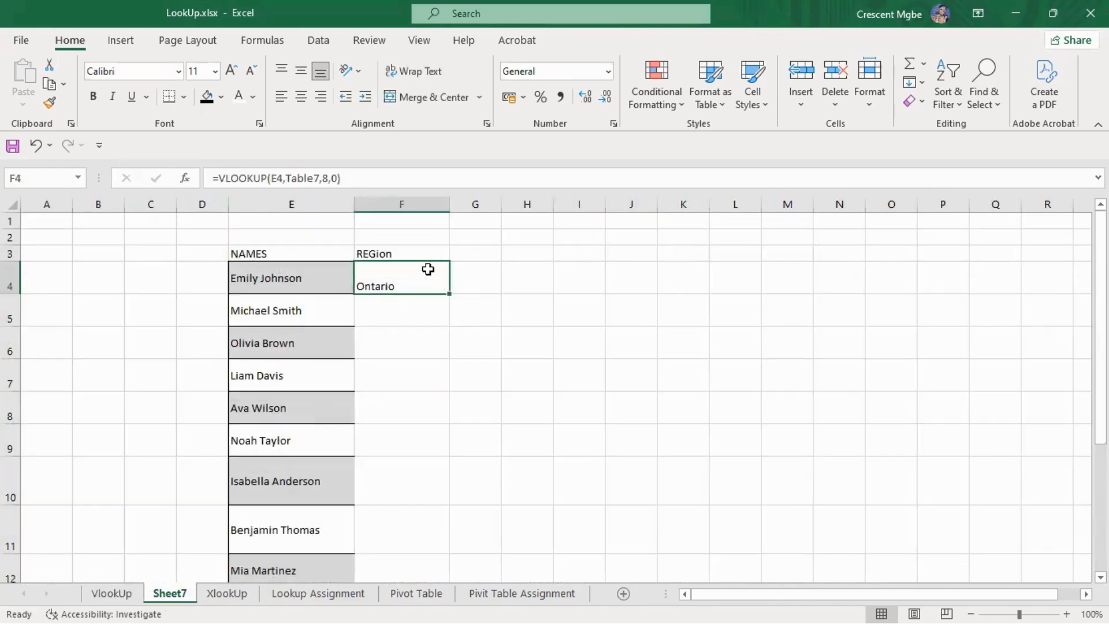
left_click(269, 281)
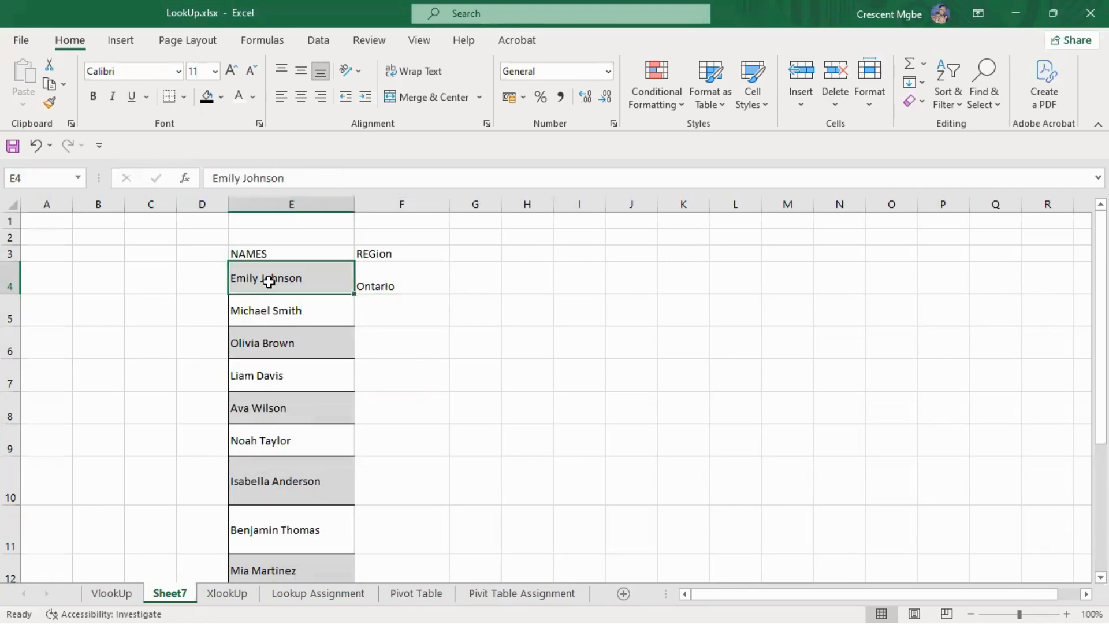
Step: Clear F4 on Sheet7 and start a new VLOOKUP formula there with E4 as the lookup value
left_click(392, 281)
key("Delete")
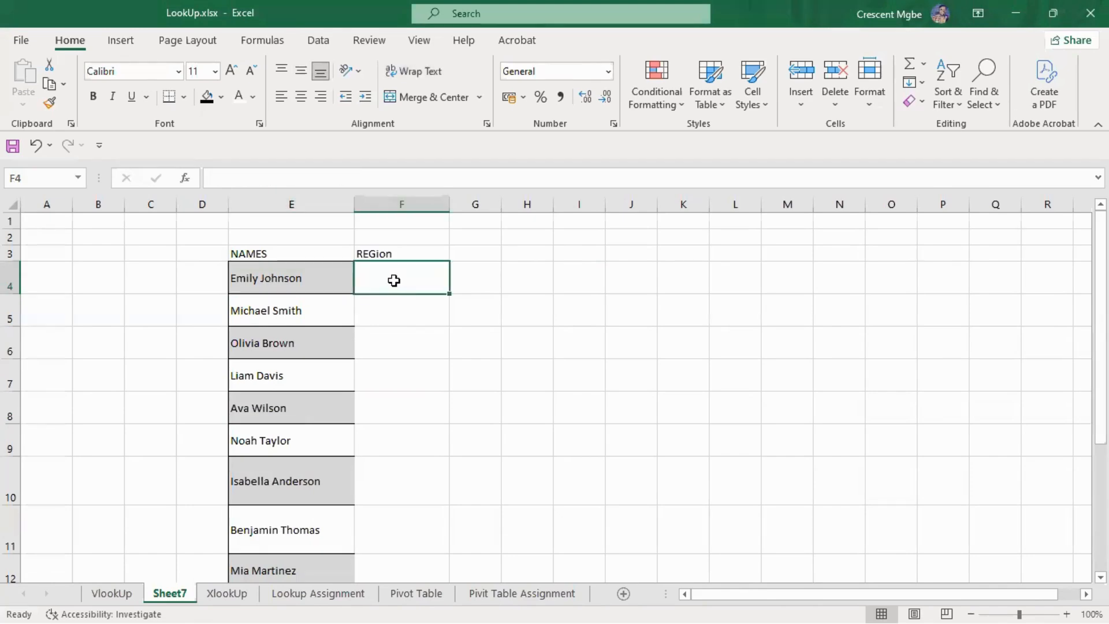
type("=")
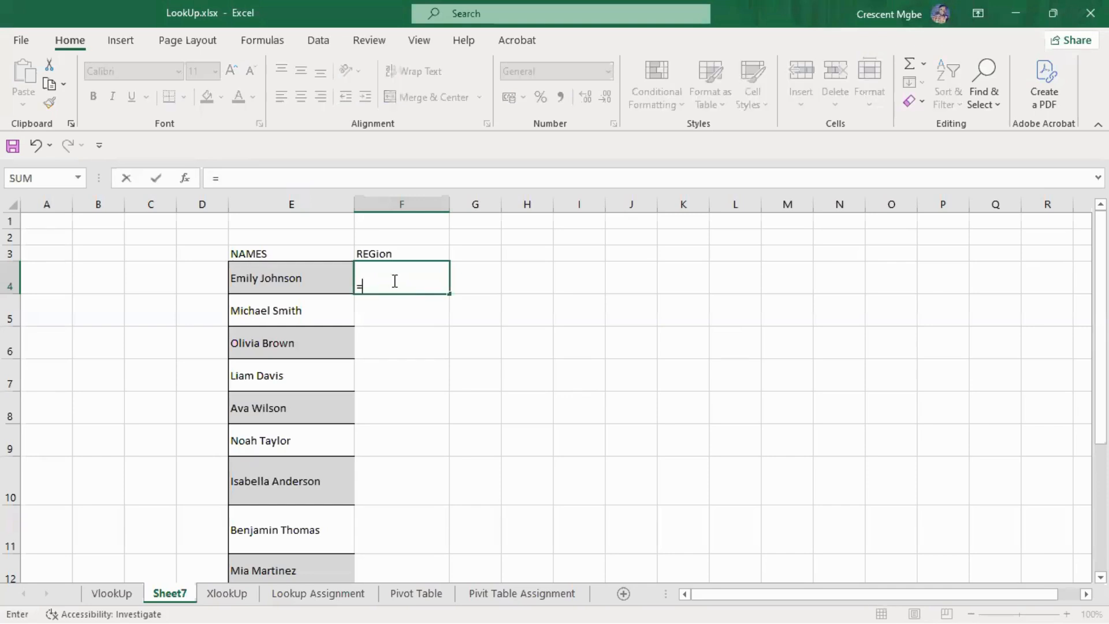
type("VLO")
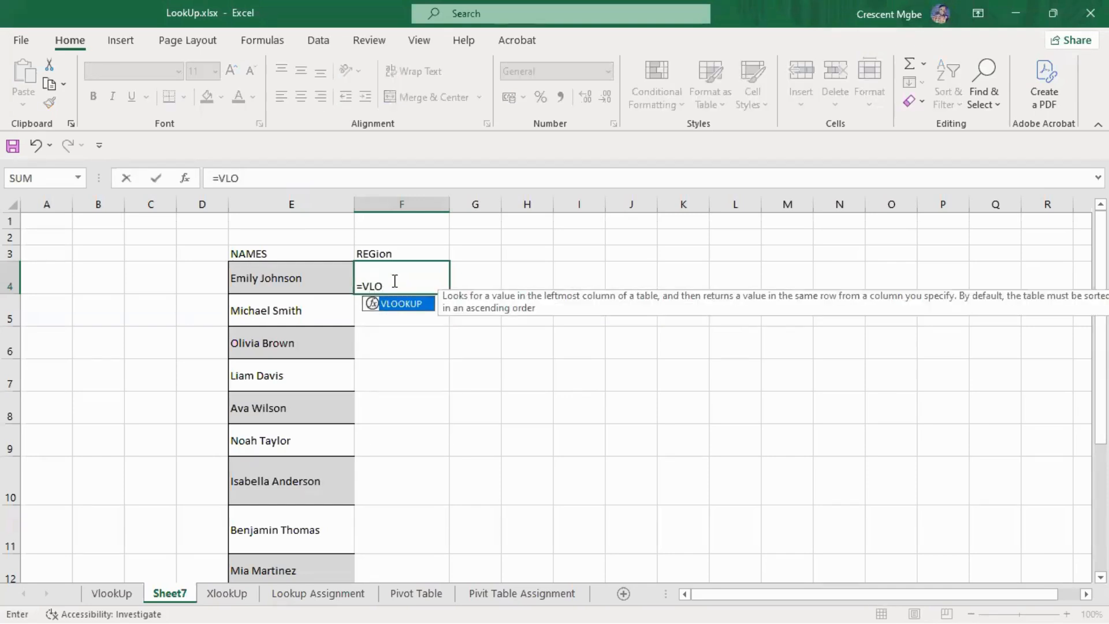
key("Tab")
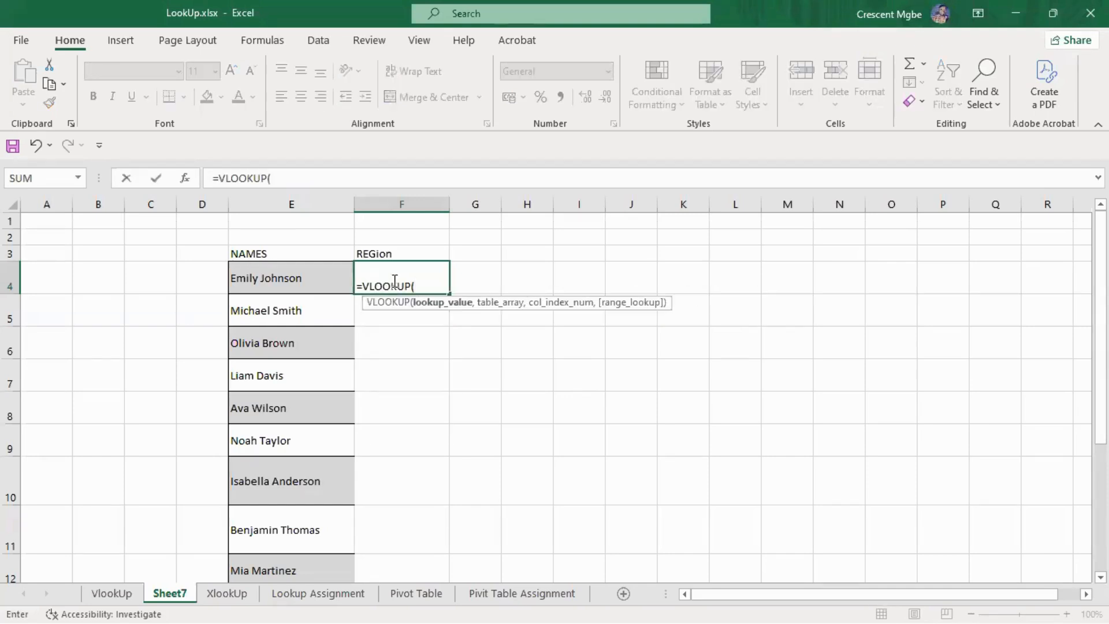
left_click(245, 281)
type(",")
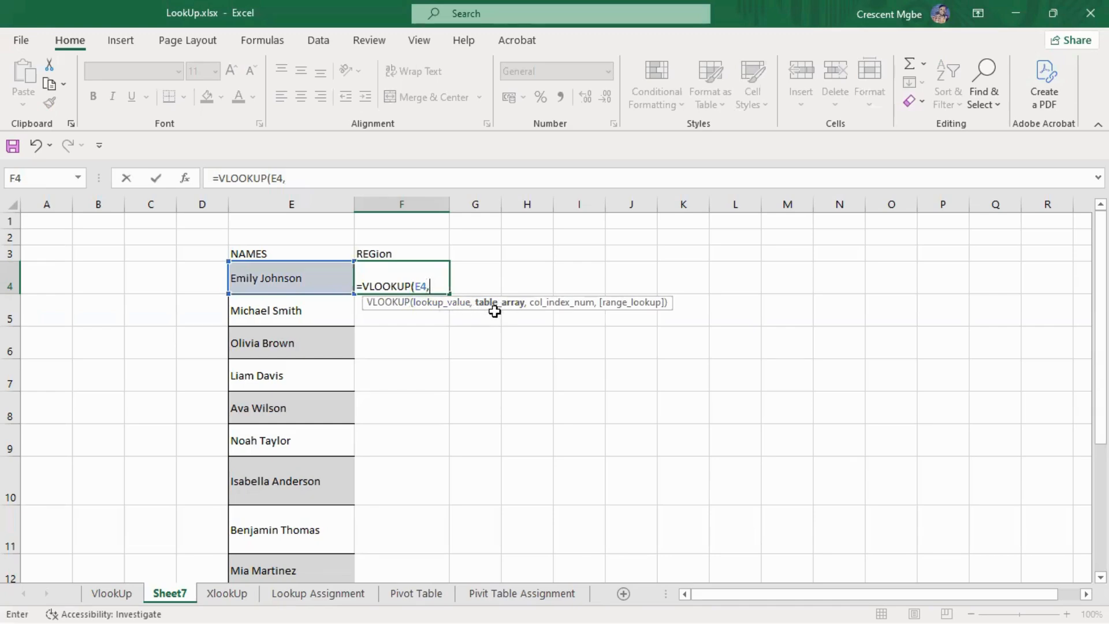
Step: Set the formula's table array to Table7[#All], covering A1 to J38 with headers on the VlookUp sheet
left_click(104, 592)
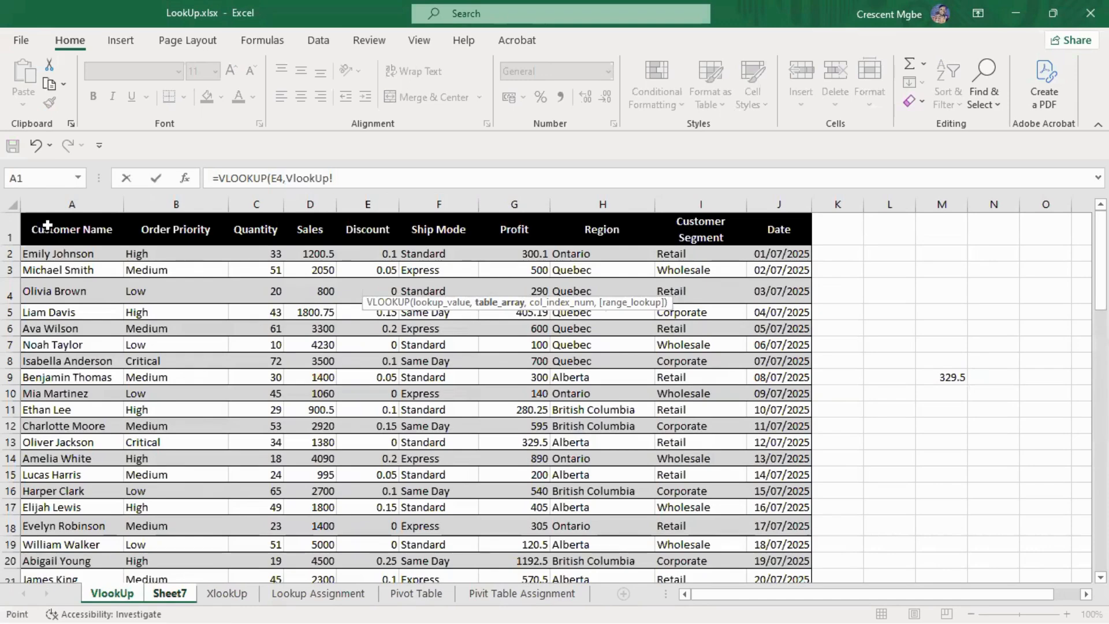
left_click_drag(47, 226, 710, 503)
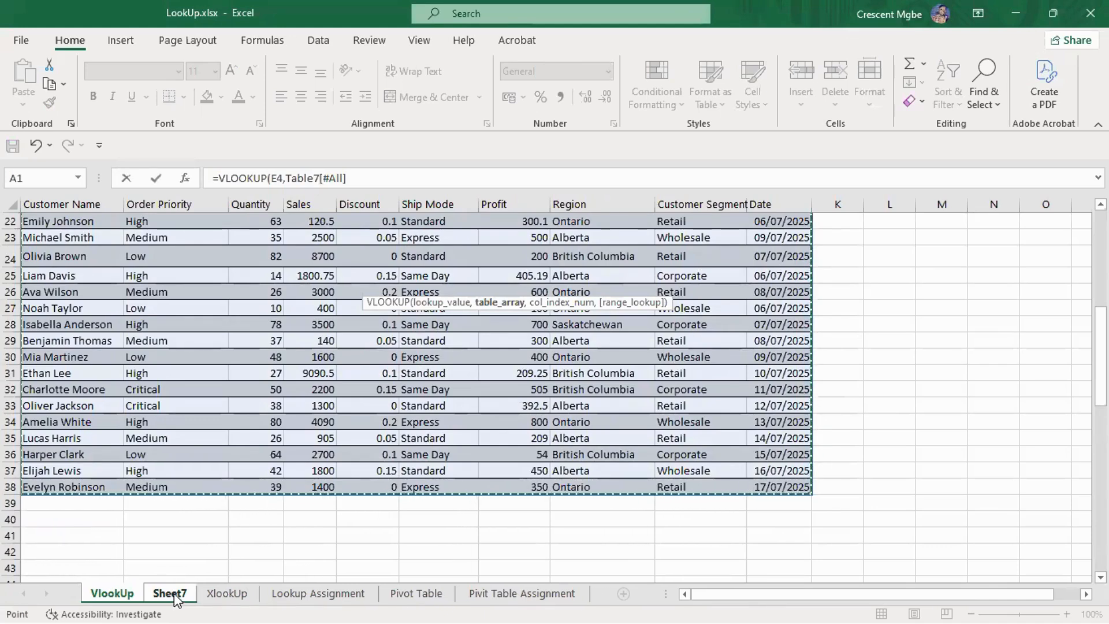
type(",")
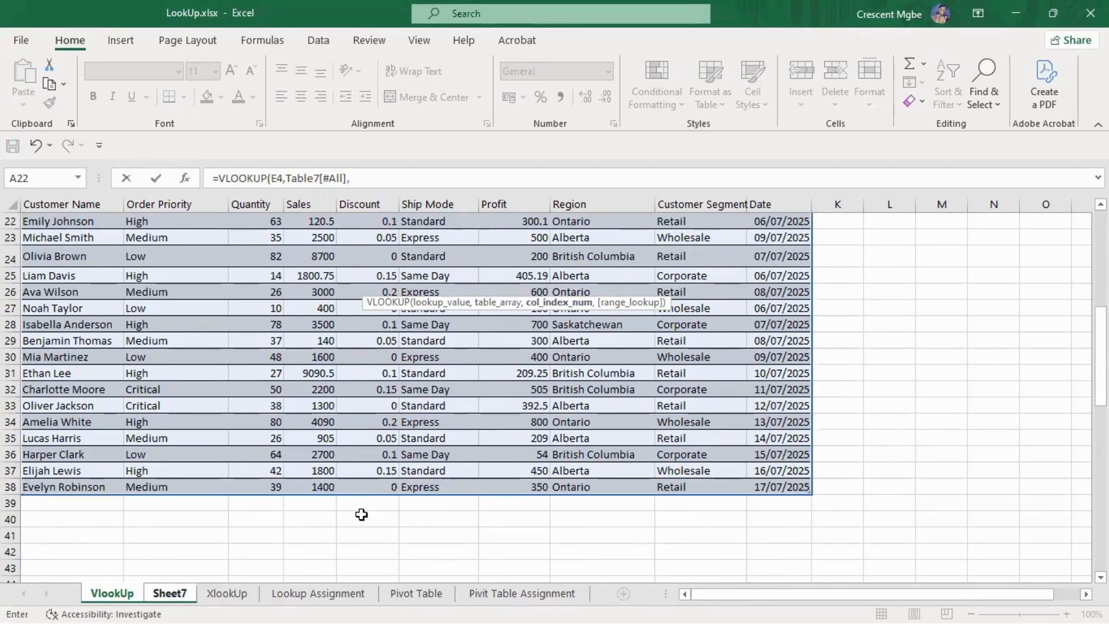
Step: Finish the F4 formula with column index 8 for Region and match argument 0
scroll(362, 515, "up", 7)
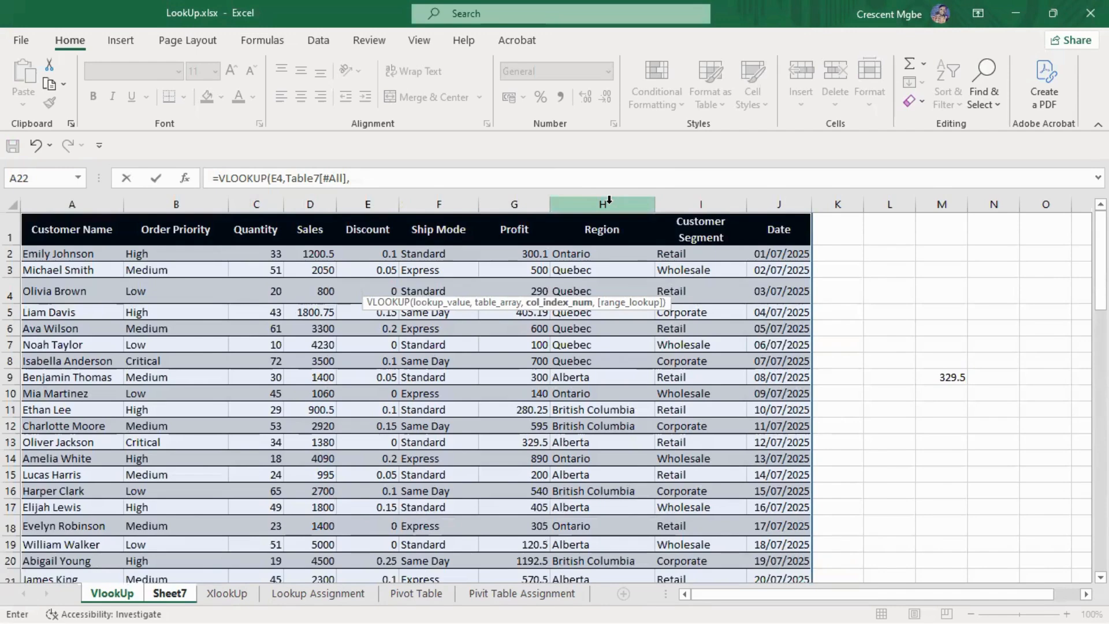
type("8")
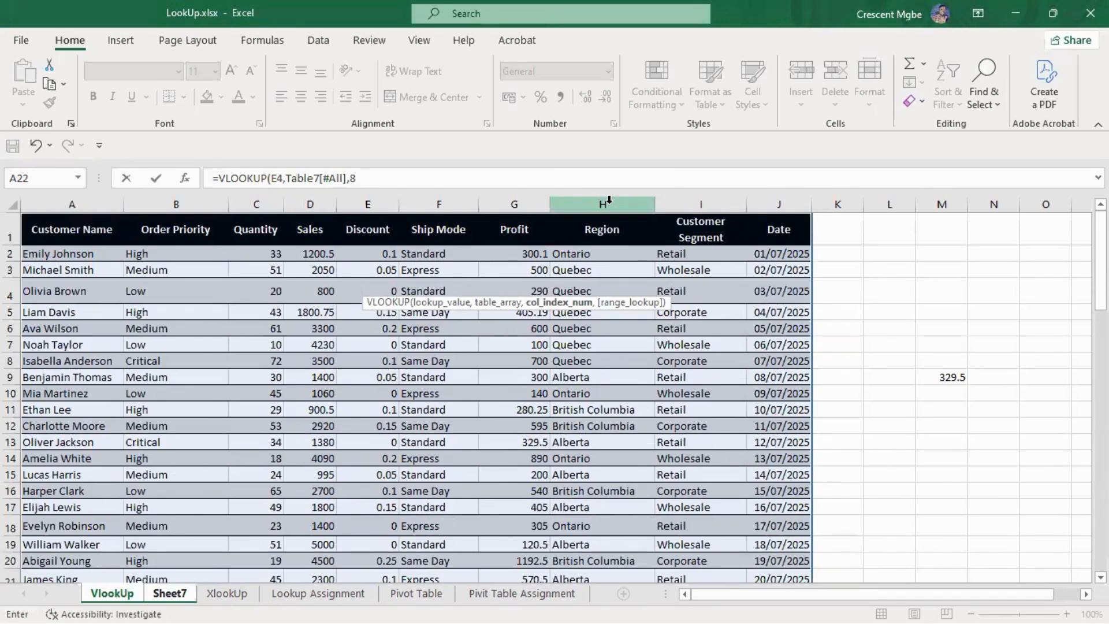
type(",")
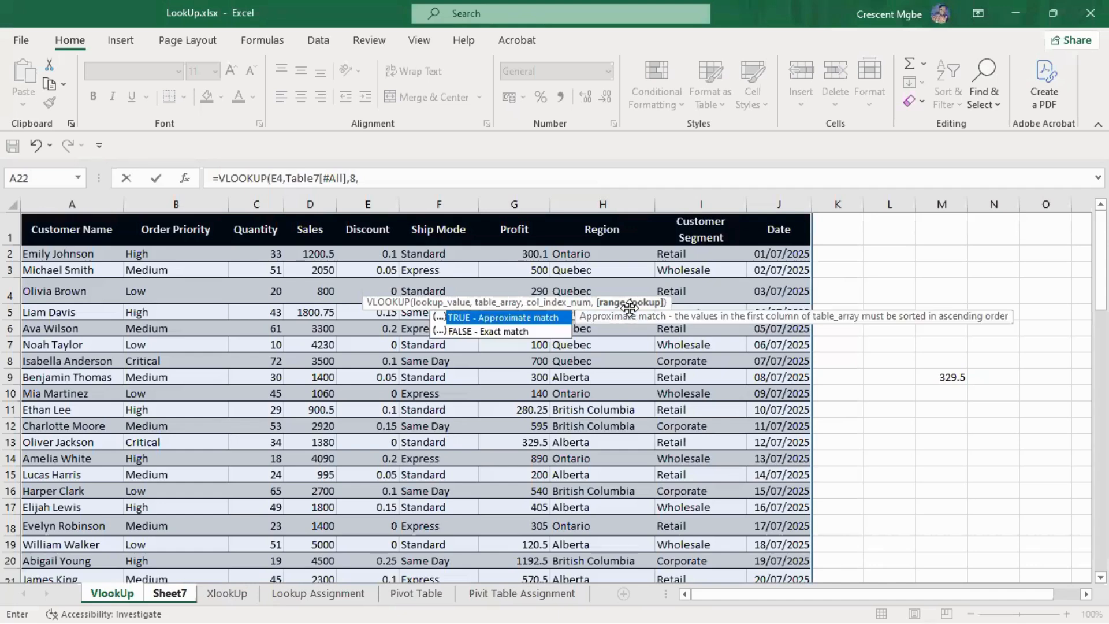
type("0")
key("Return")
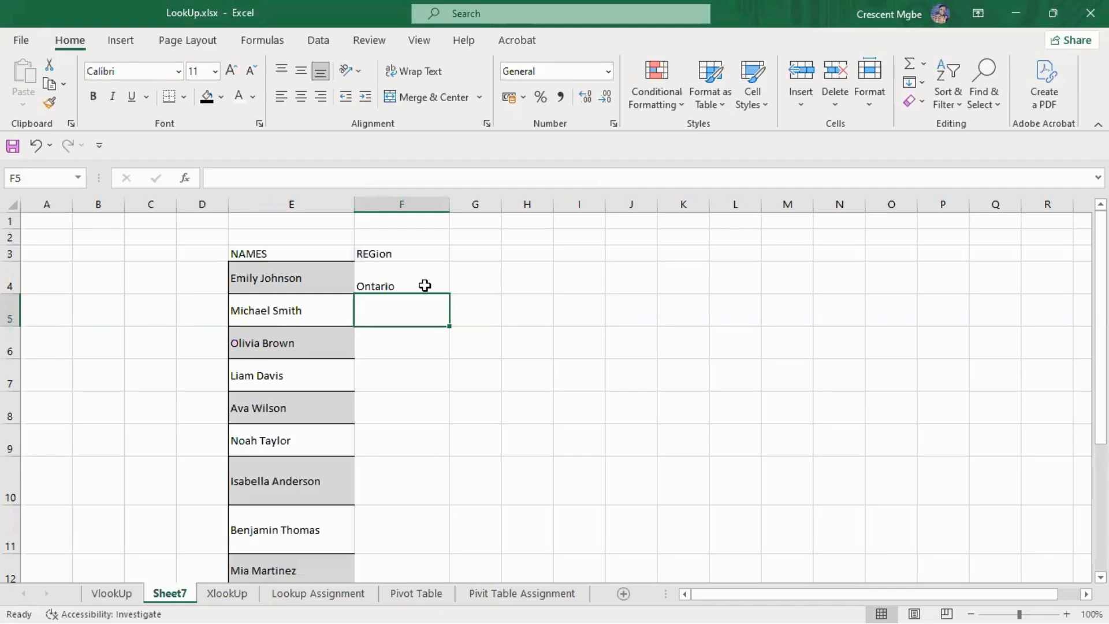
Step: Fill the VLOOKUP formula in F4 of Sheet7 down through F13 for all the listed names
key("alt+Tab")
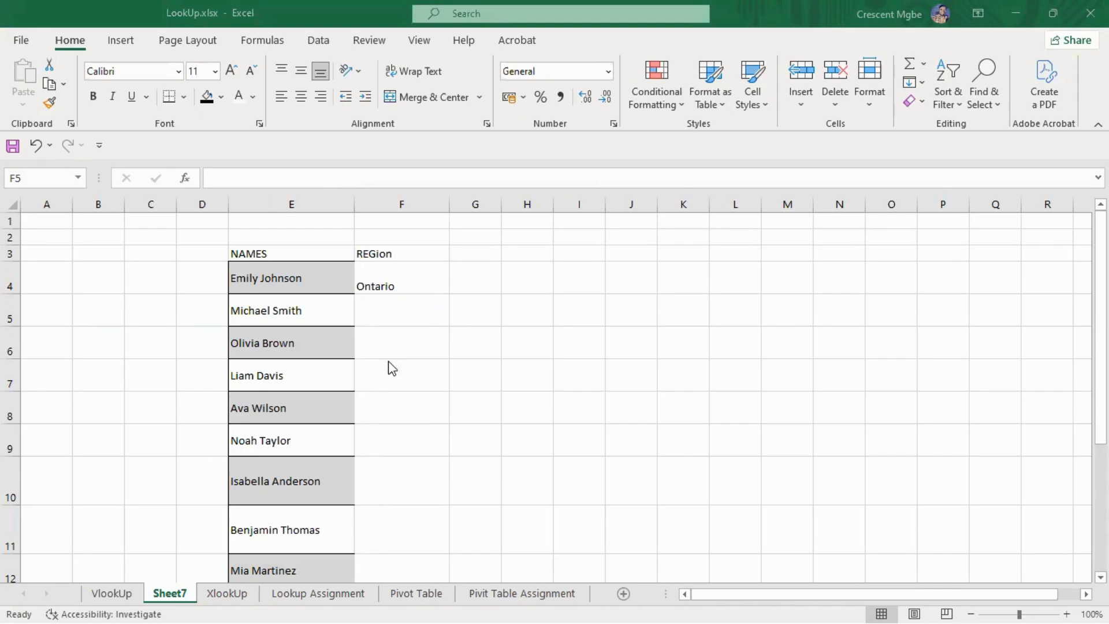
left_click(417, 279)
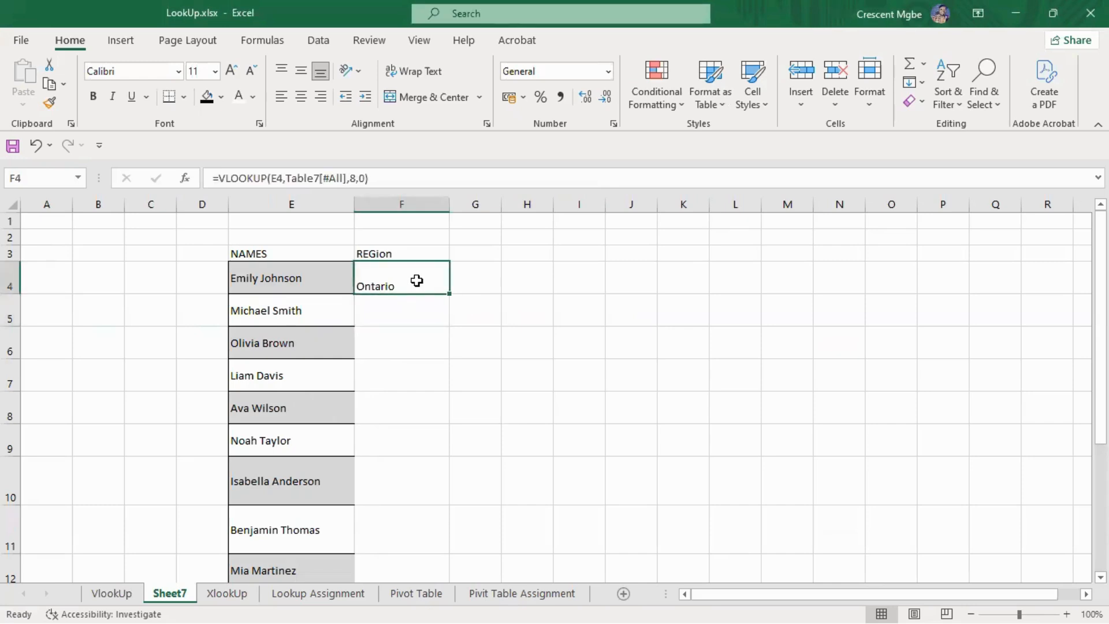
left_click_drag(450, 296, 429, 543)
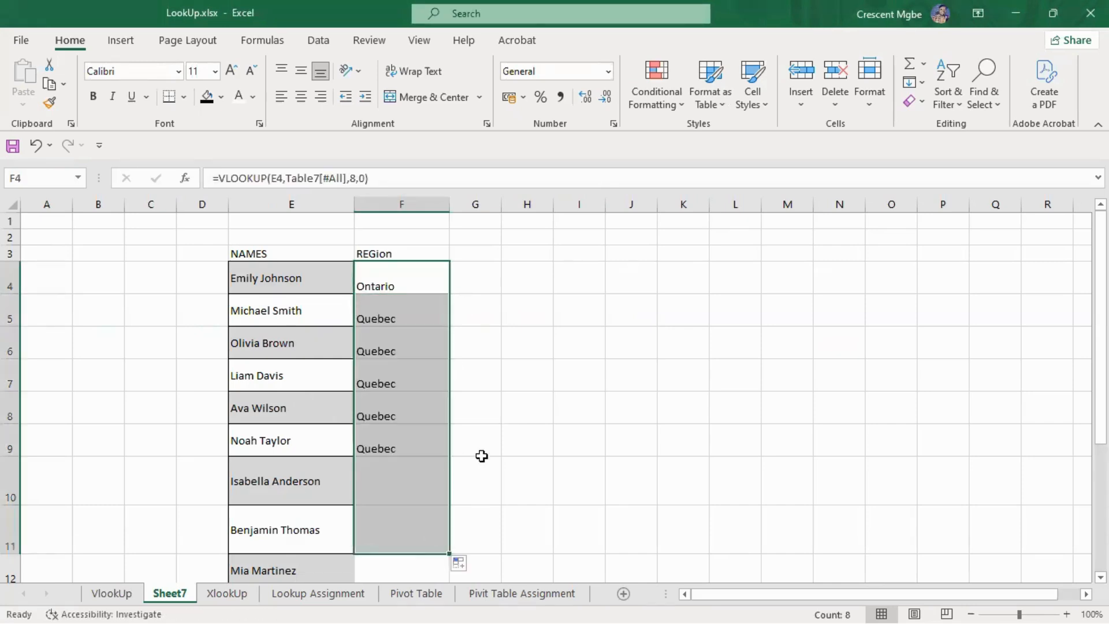
scroll(439, 395, "down", 2)
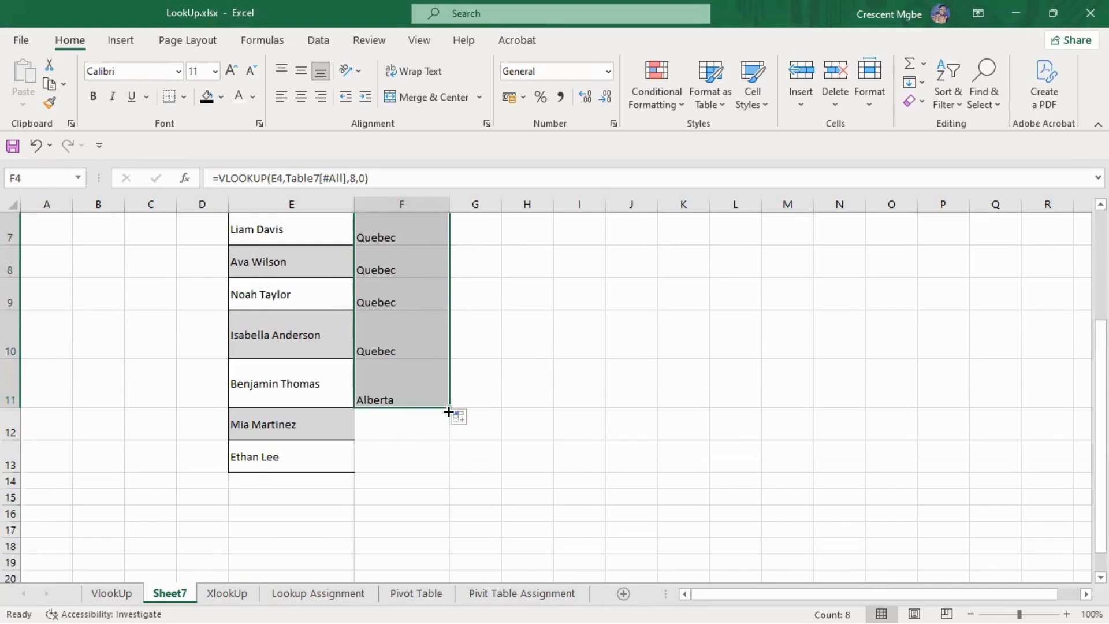
left_click_drag(449, 408, 448, 462)
scroll(560, 393, "up", 2)
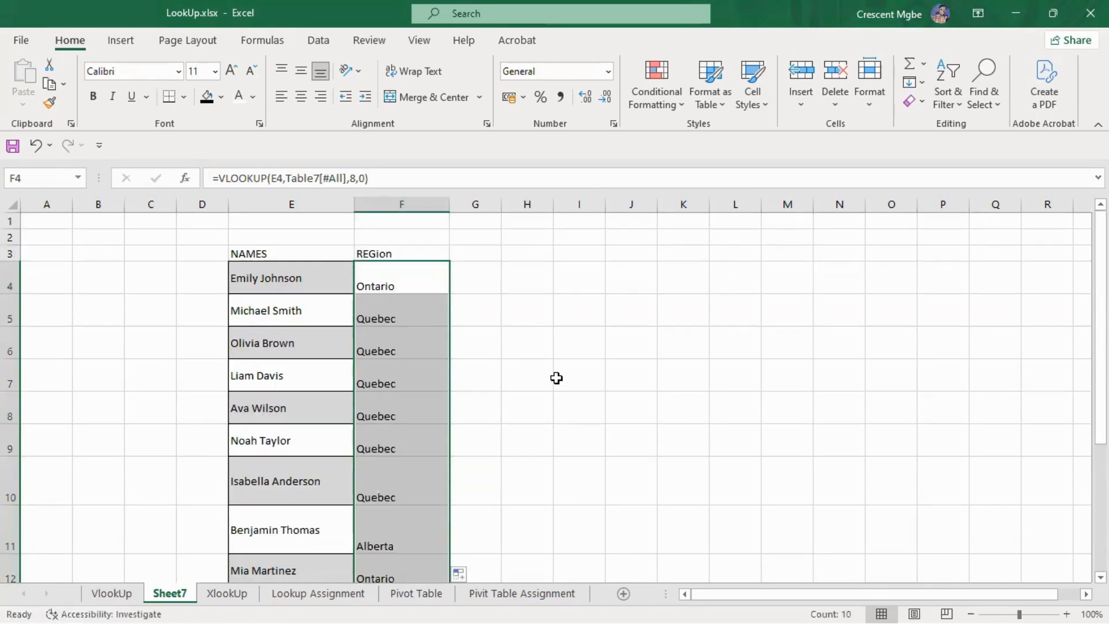
Step: Examine the Customer Name and Ship Mode columns and their first-row entries on the VlookUp sheet
left_click(115, 595)
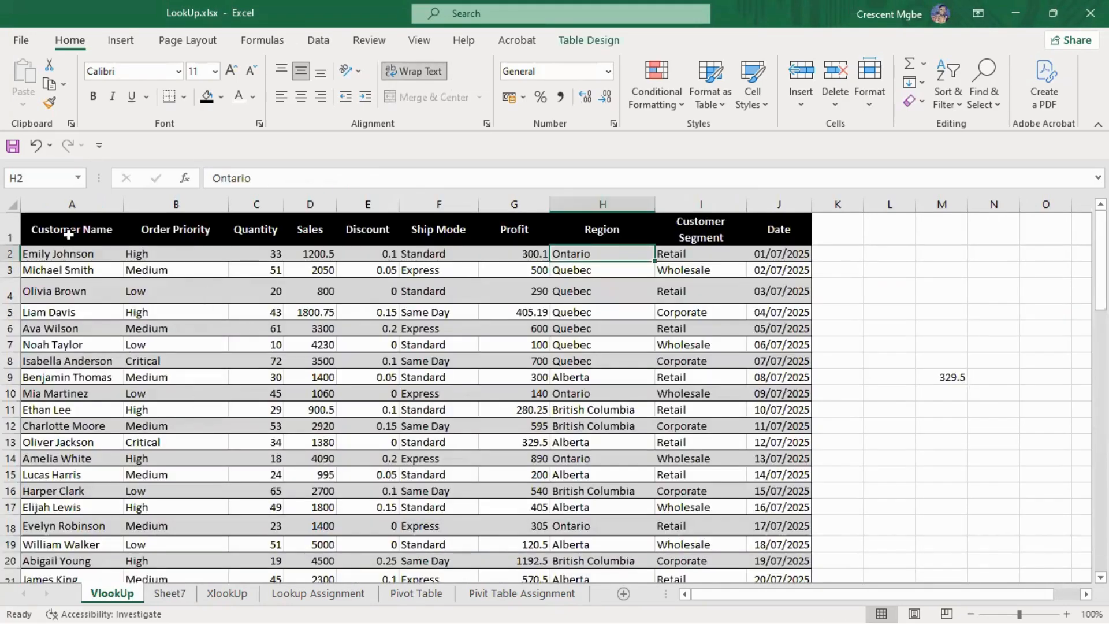
left_click(66, 198)
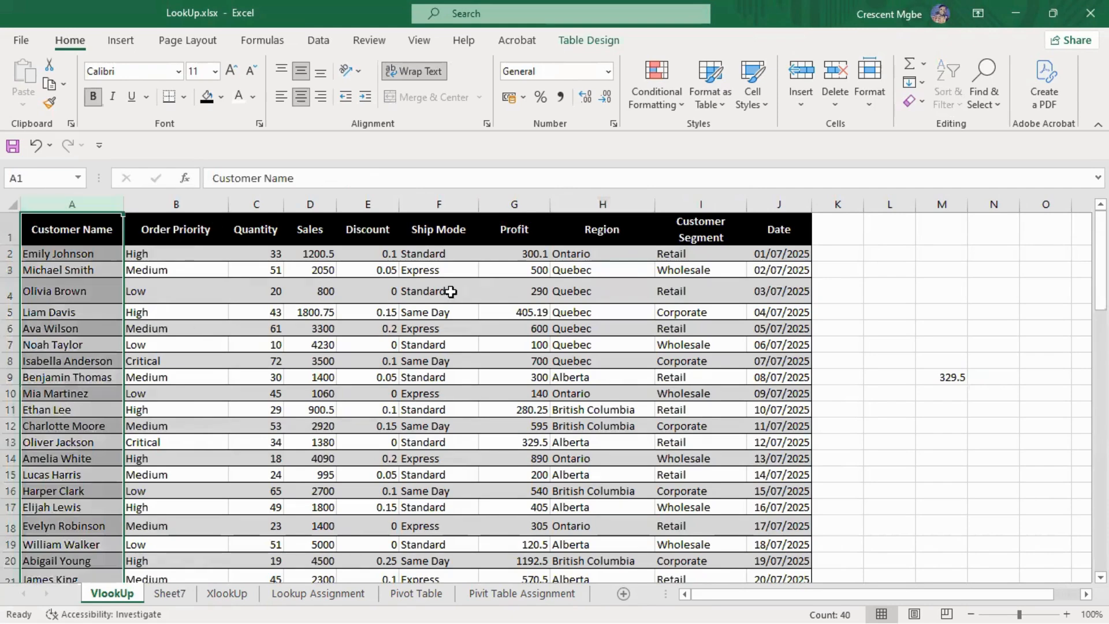
left_click(428, 203)
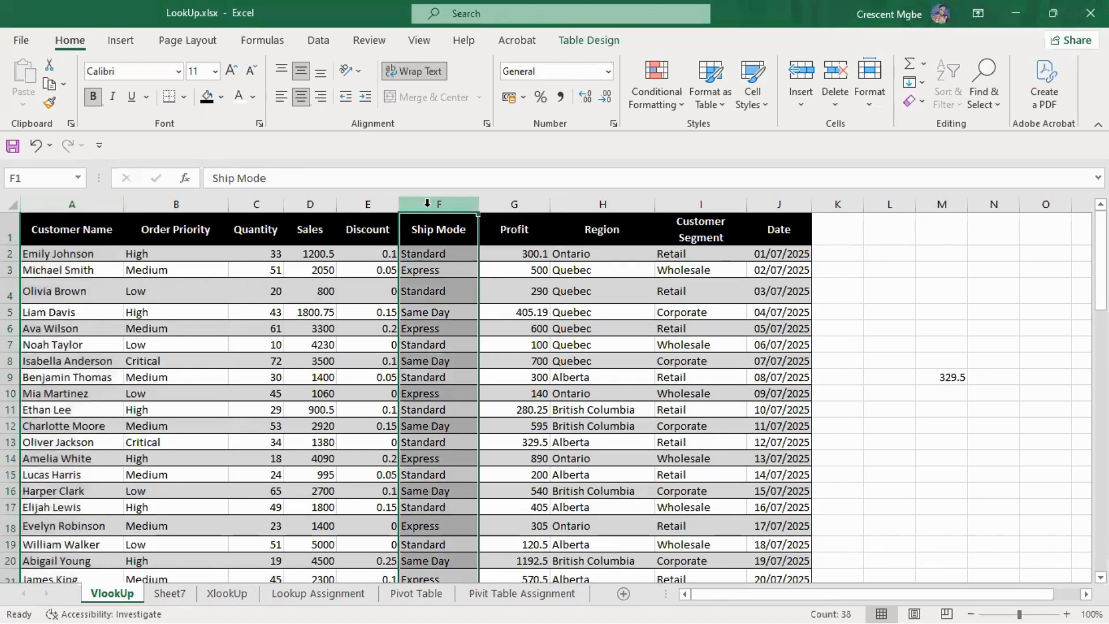
left_click(433, 256)
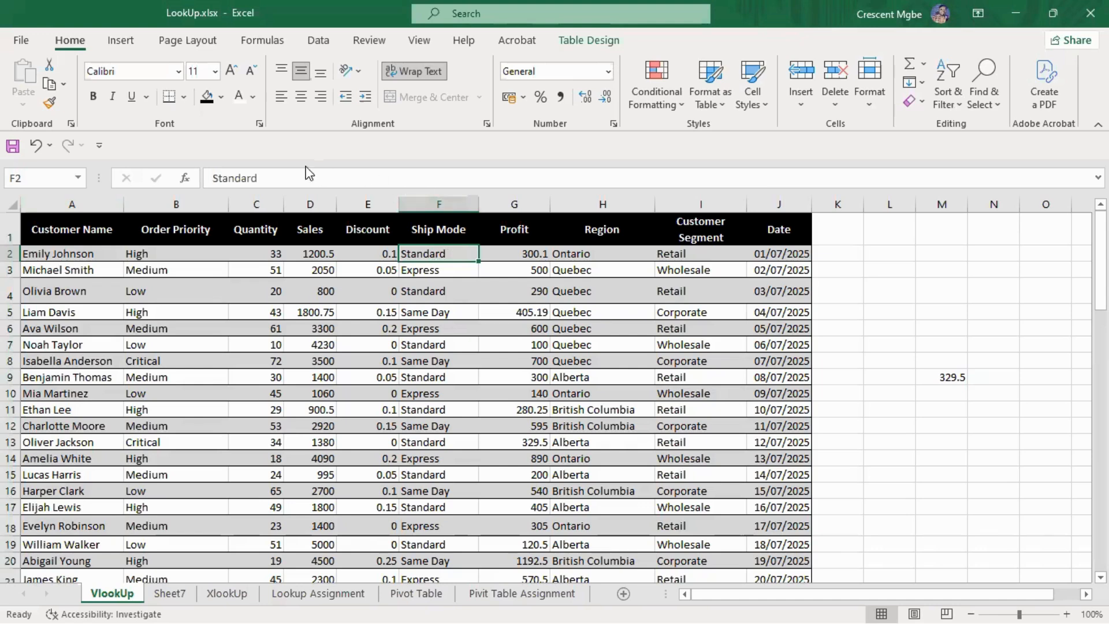
left_click(52, 253)
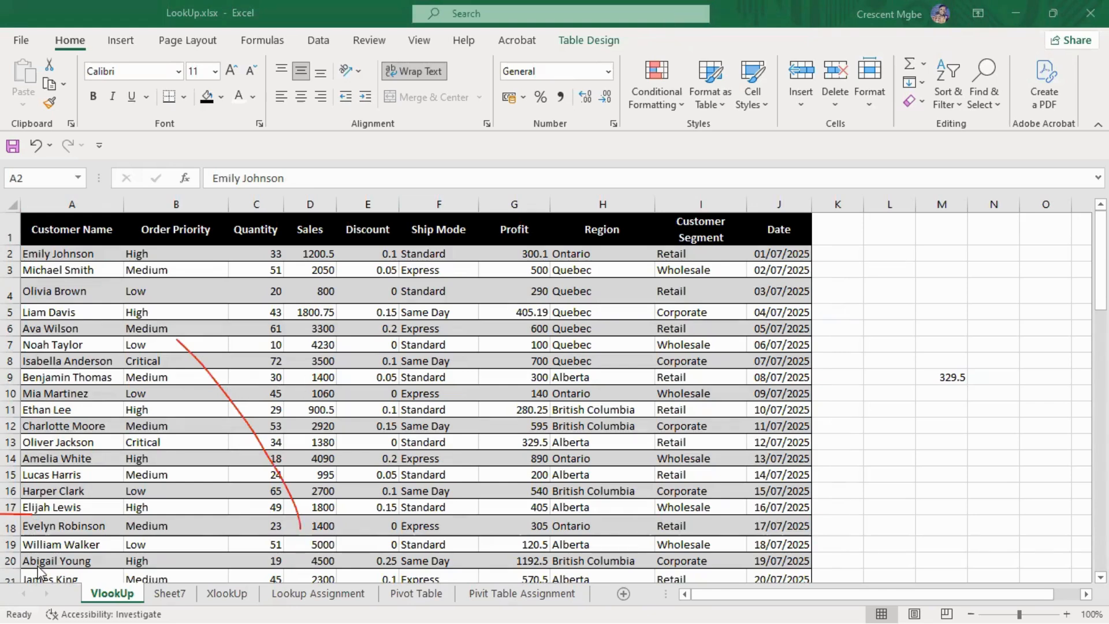
left_click(224, 381)
left_click(11, 505)
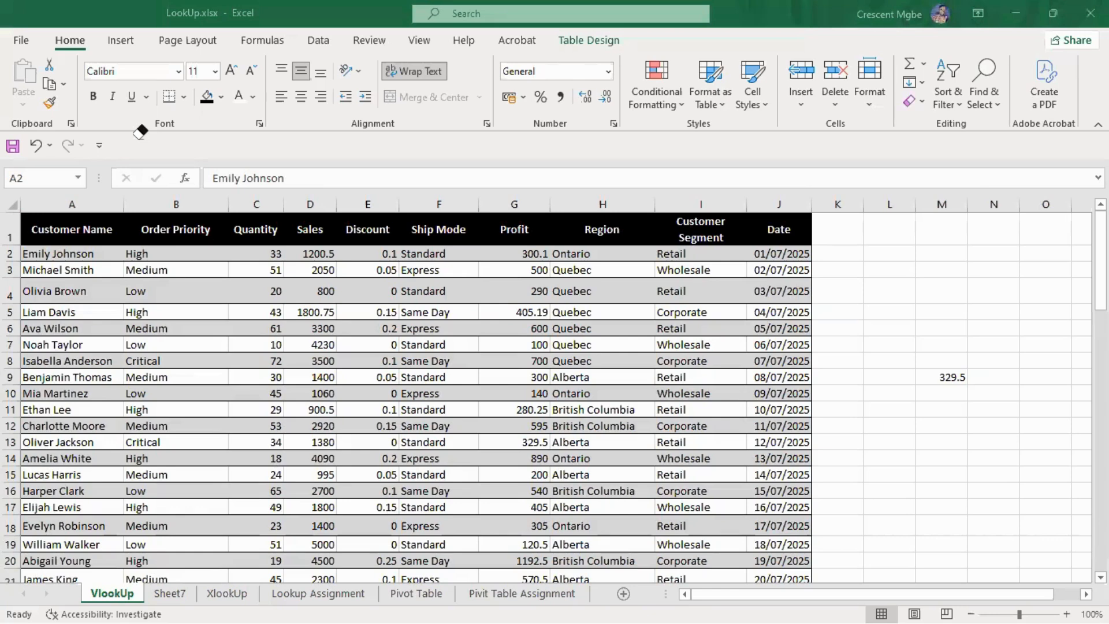
Step: Clear M9 on the VlookUp sheet and review the table's Date column and the customer in A7
left_click(955, 376)
key("Delete")
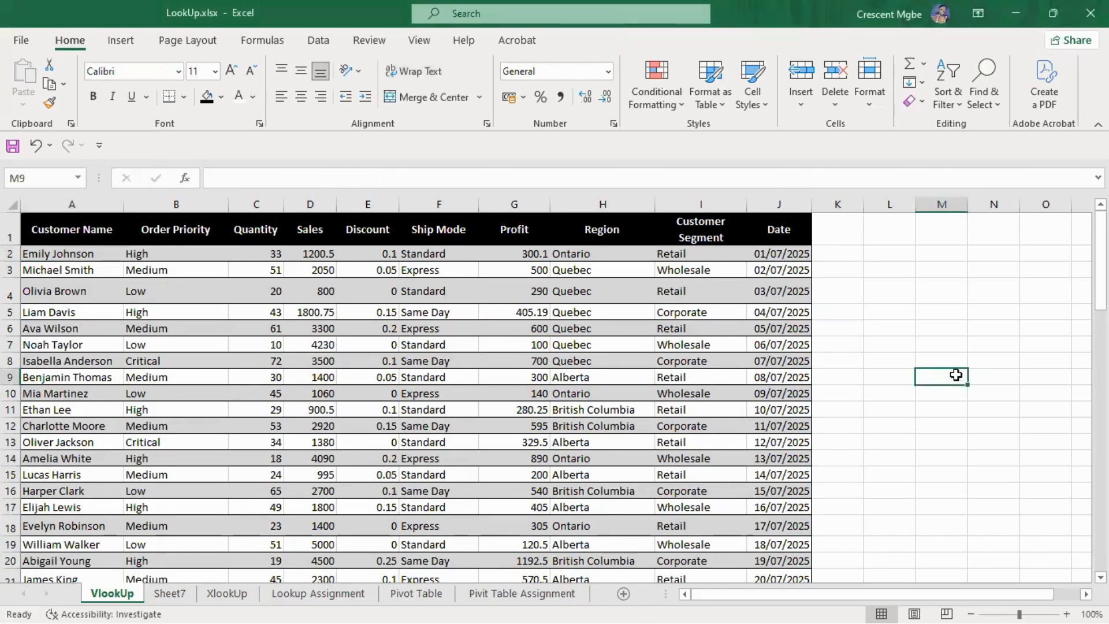
scroll(864, 381, "down", 3)
scroll(865, 381, "down", 2)
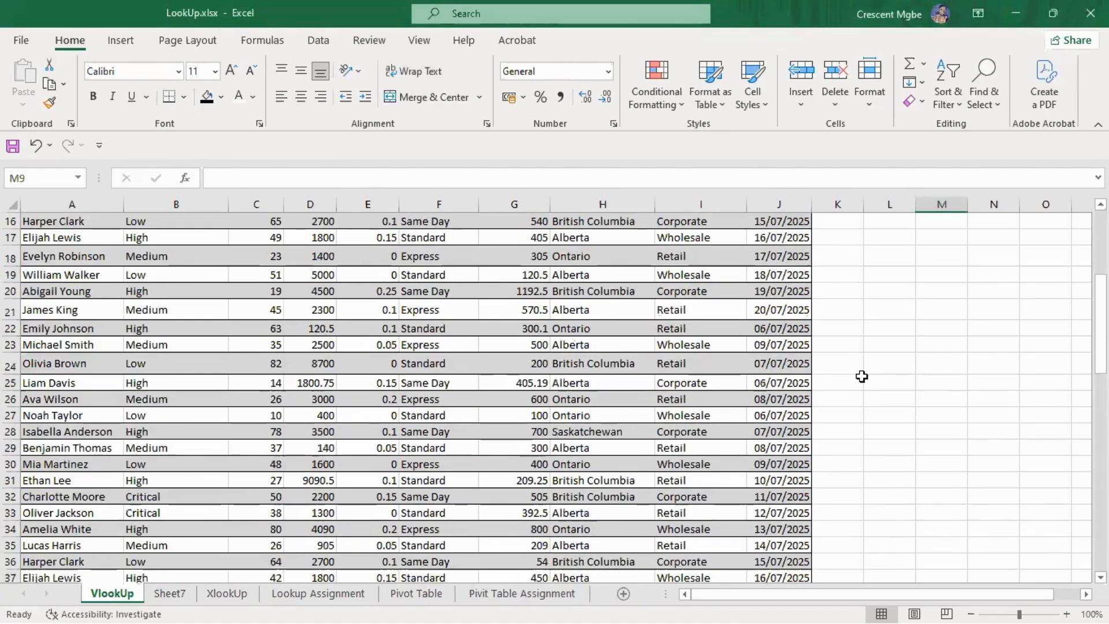
scroll(864, 378, "up", 5)
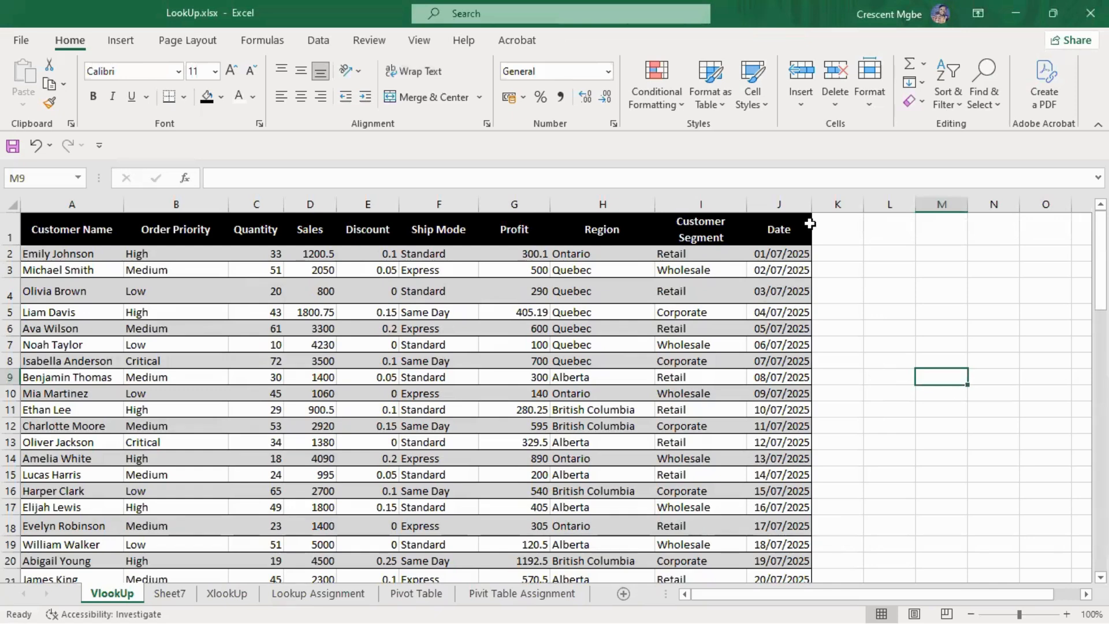
left_click(772, 256)
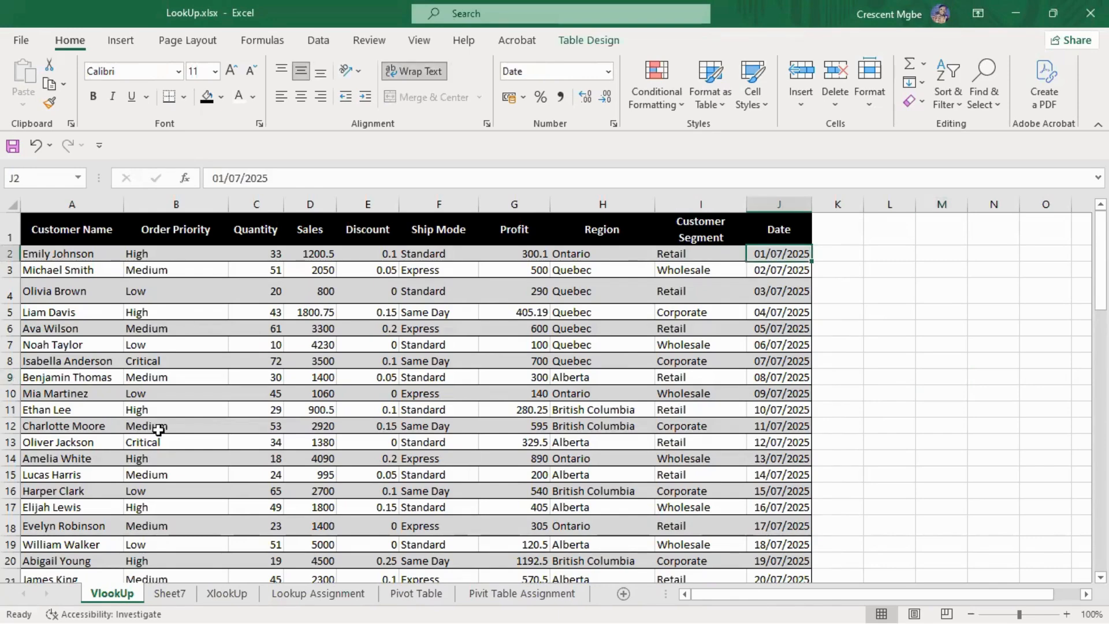
left_click(83, 347)
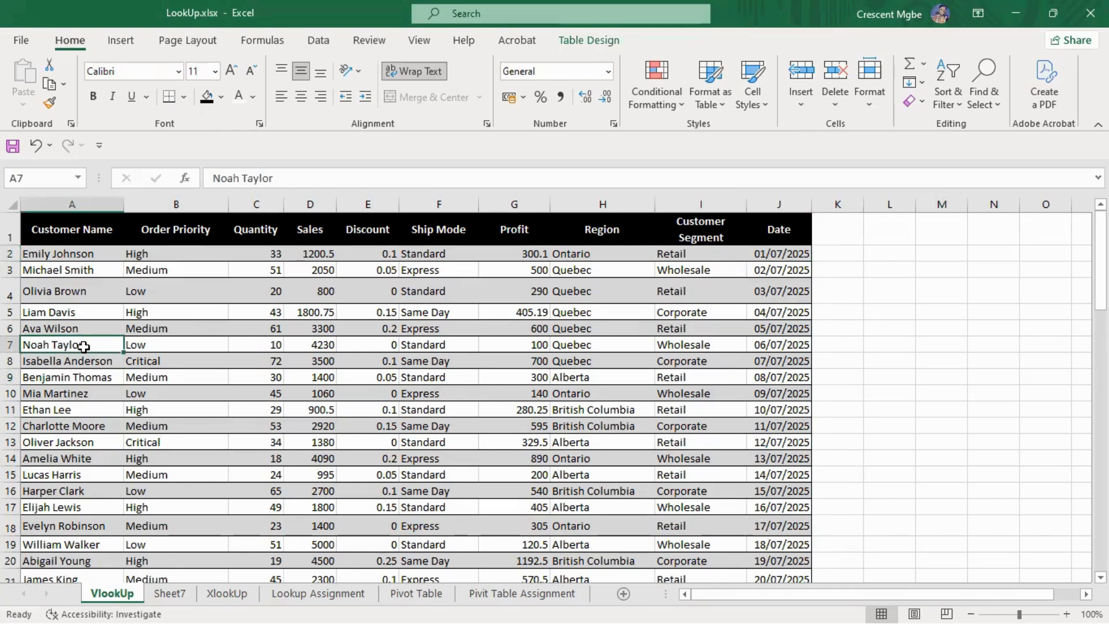
Step: Start a VLOOKUP formula in M8 of the VlookUp sheet with A7 as the lookup value
left_click(938, 360)
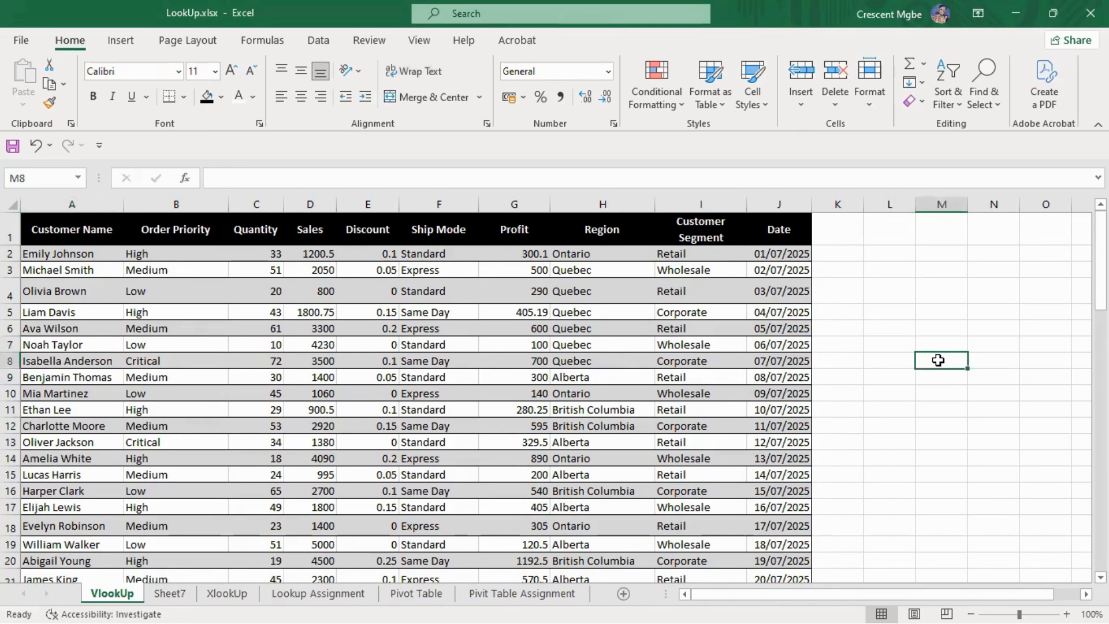
type("=V")
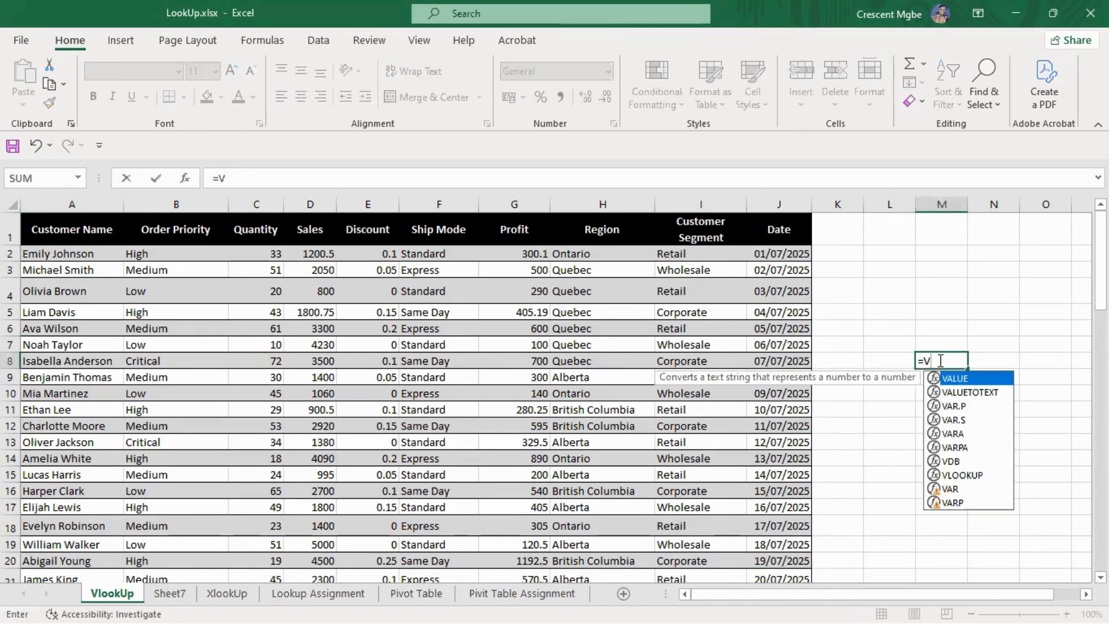
type("LOO")
key("Tab")
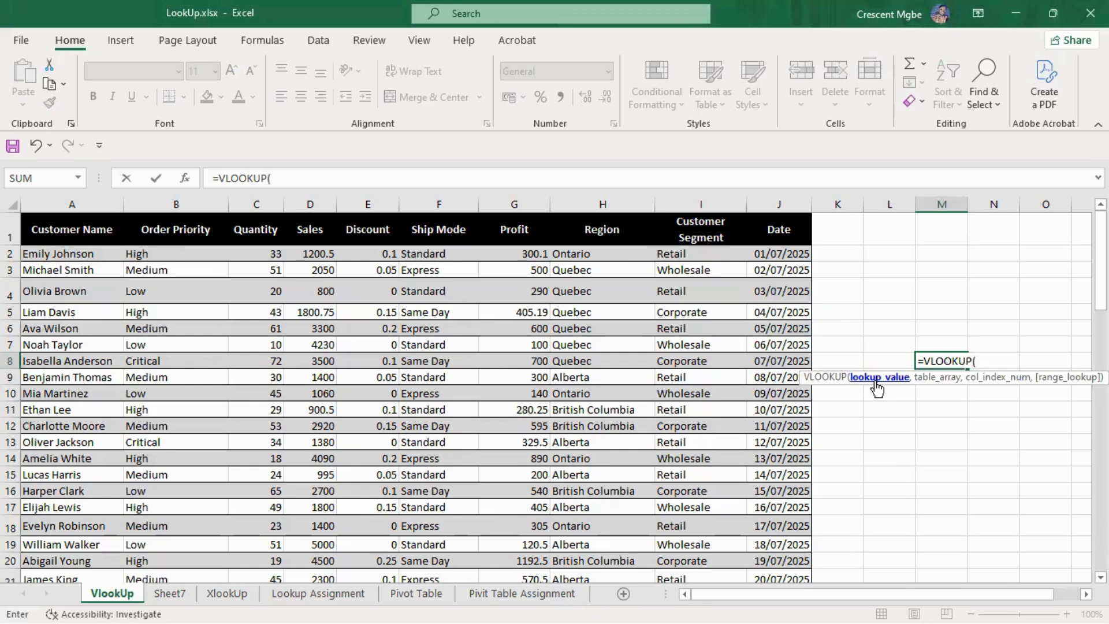
left_click(69, 345)
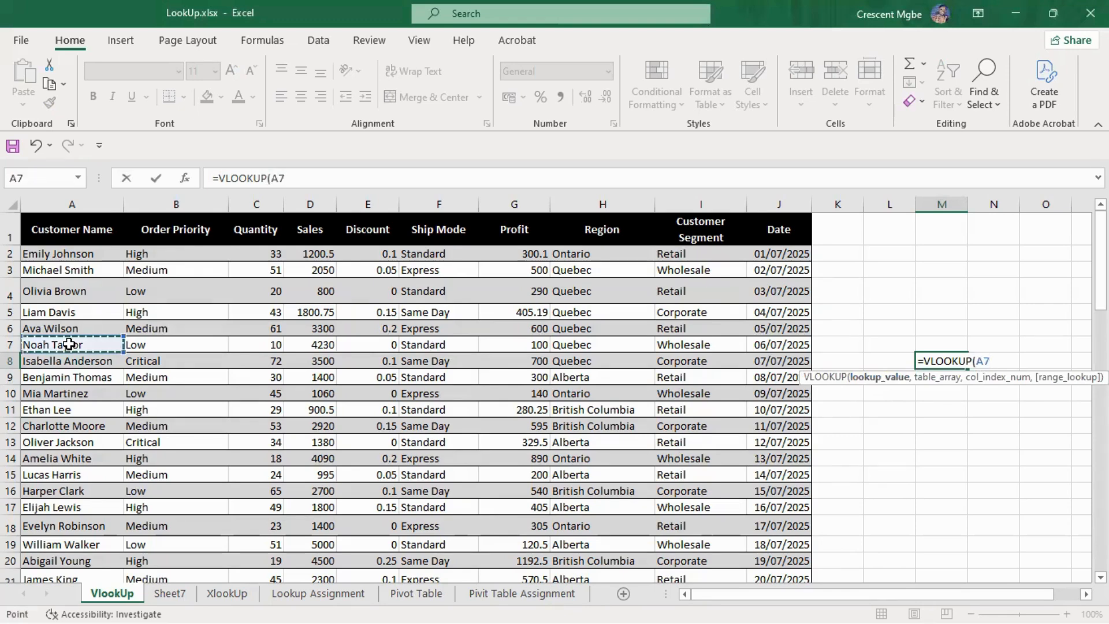
type(",")
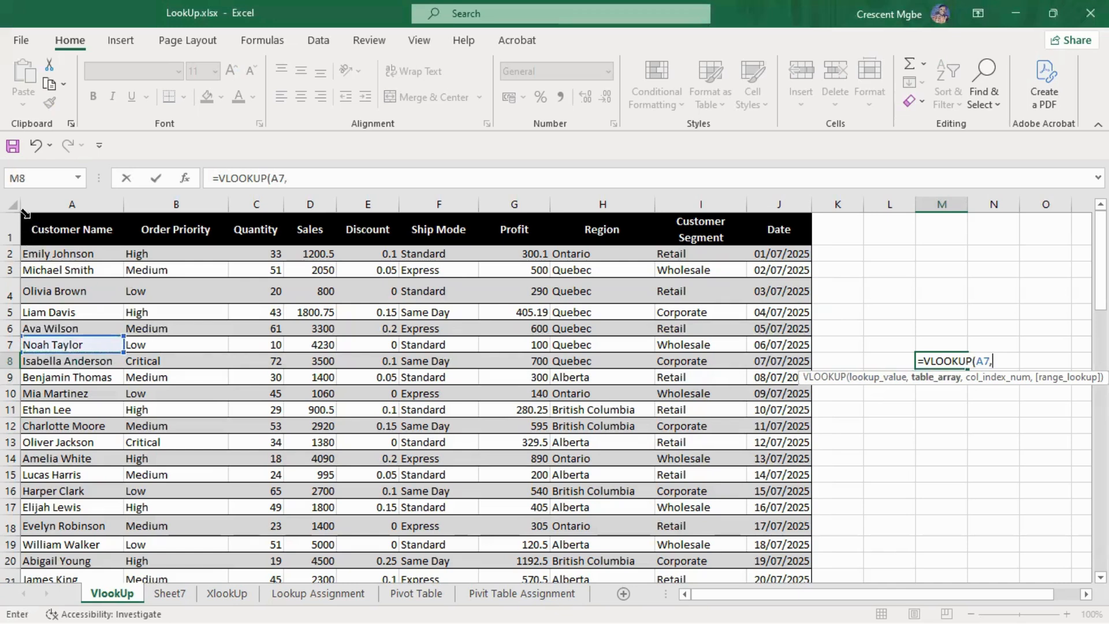
Step: Complete the M8 formula with table array A1:J20, column index 10 for Date and match argument 0
left_click_drag(27, 222, 588, 554)
type(",")
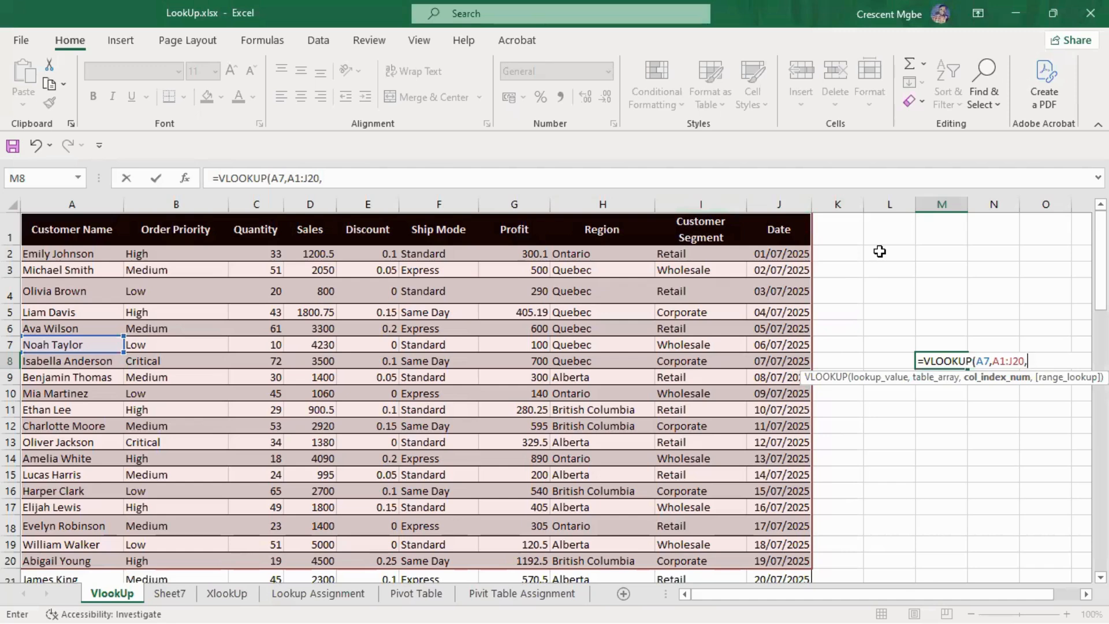
type("10,")
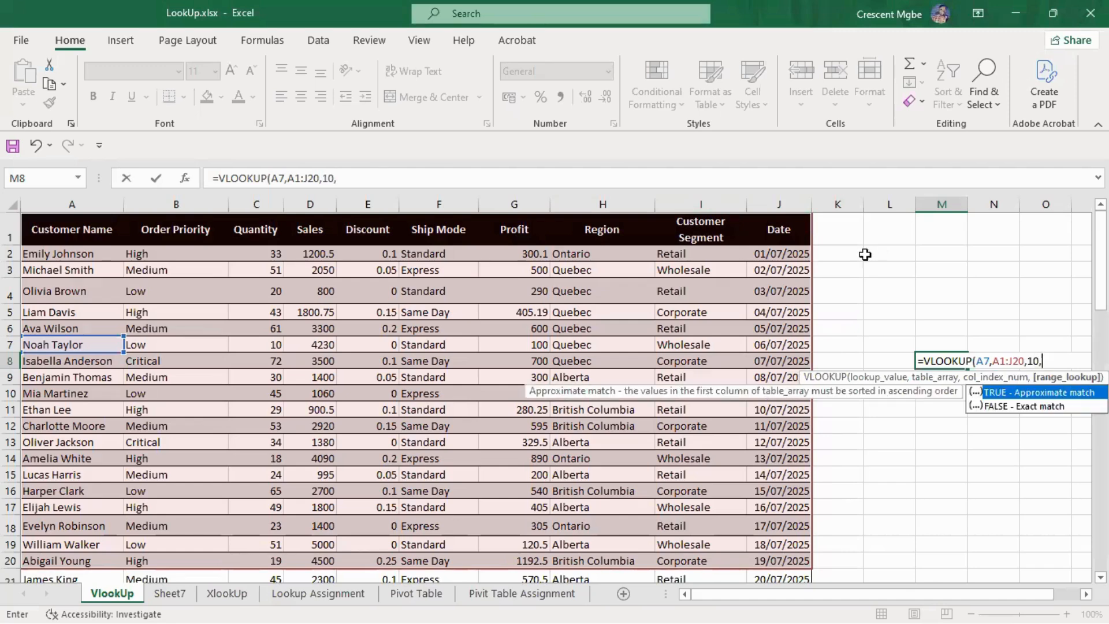
type("0)")
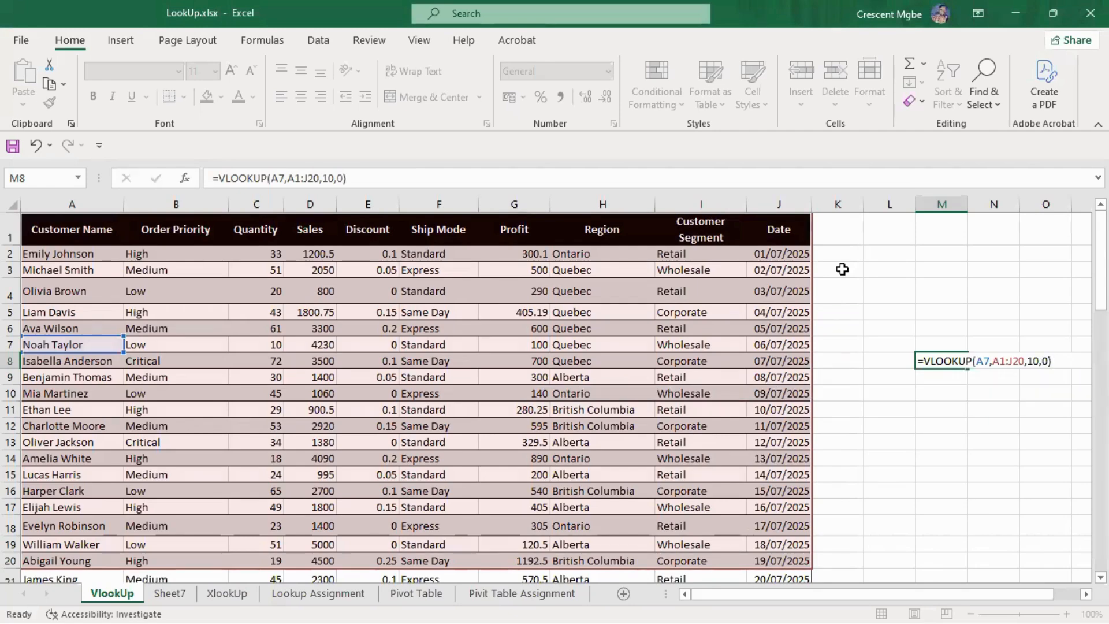
key("Return")
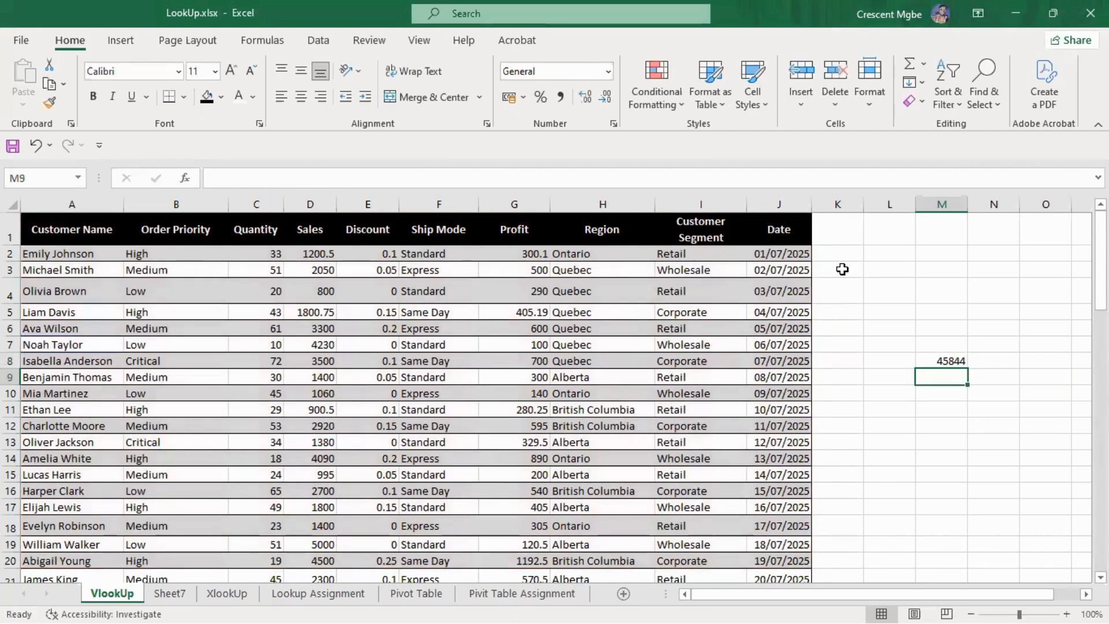
Step: Format the lookup result in M8 as Short Date
left_click(953, 362)
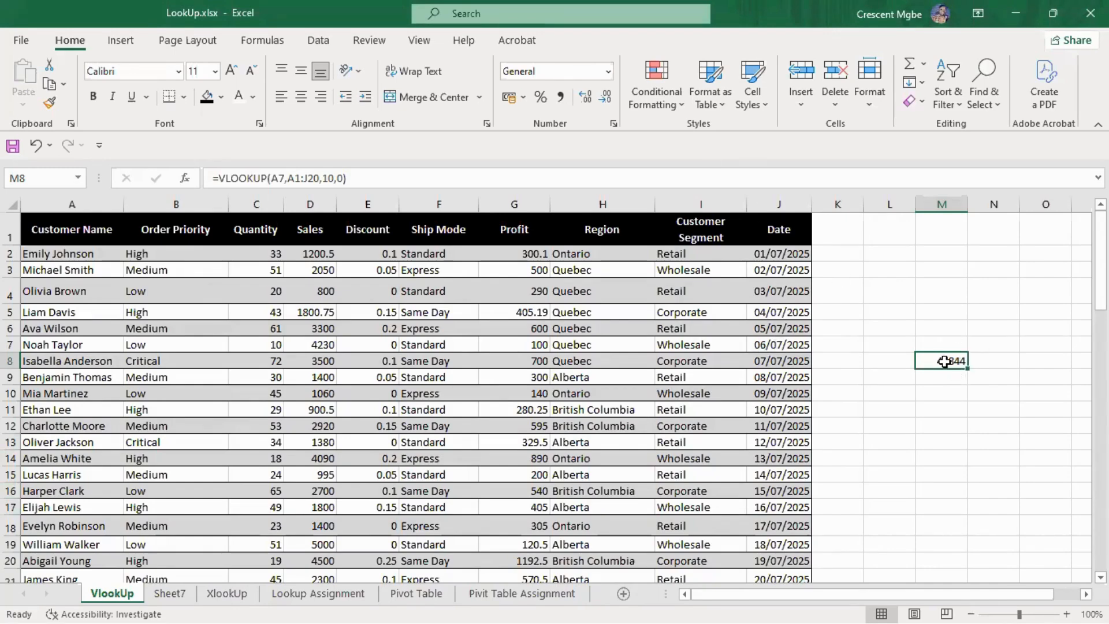
left_click(608, 71)
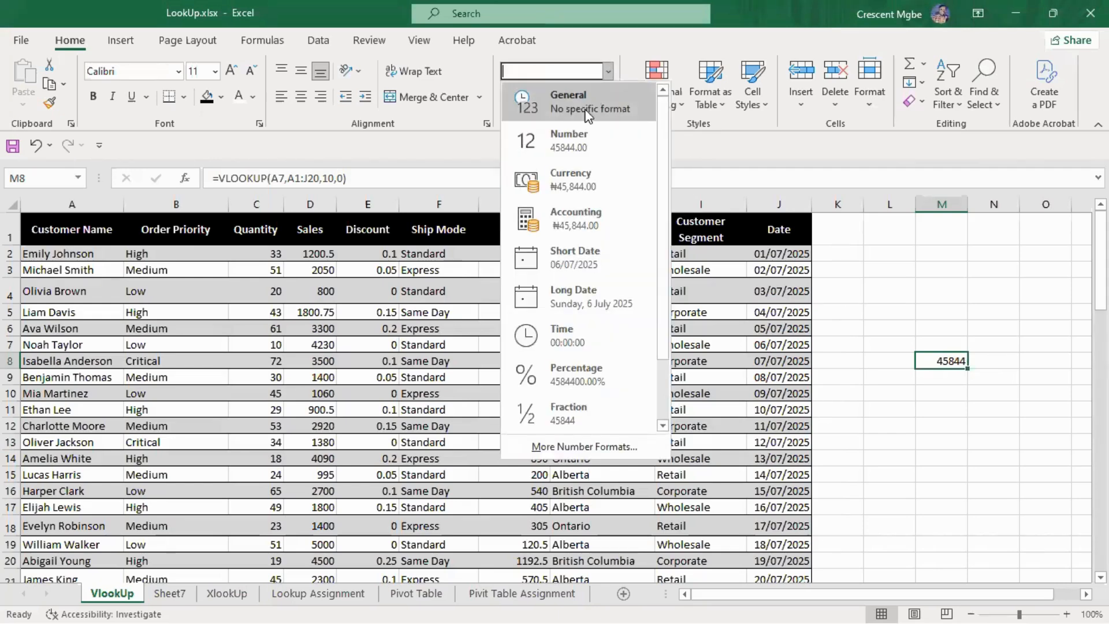
left_click(576, 259)
left_click(992, 490)
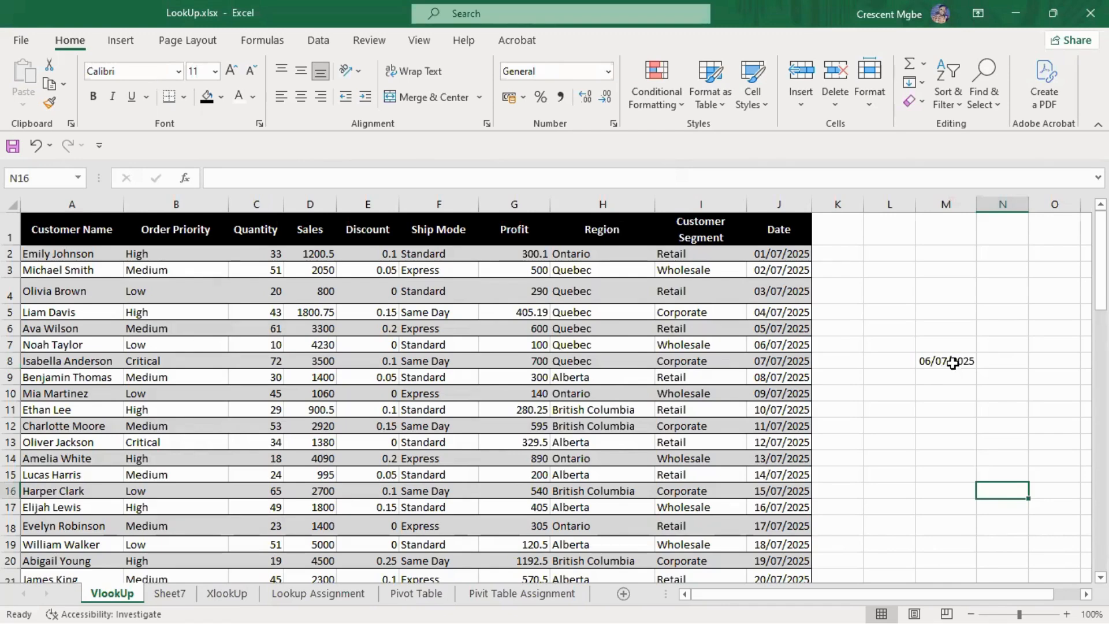
Step: Compare the date in M8 with the customer's entry in row 7, and clear M4:M10
left_click(11, 345)
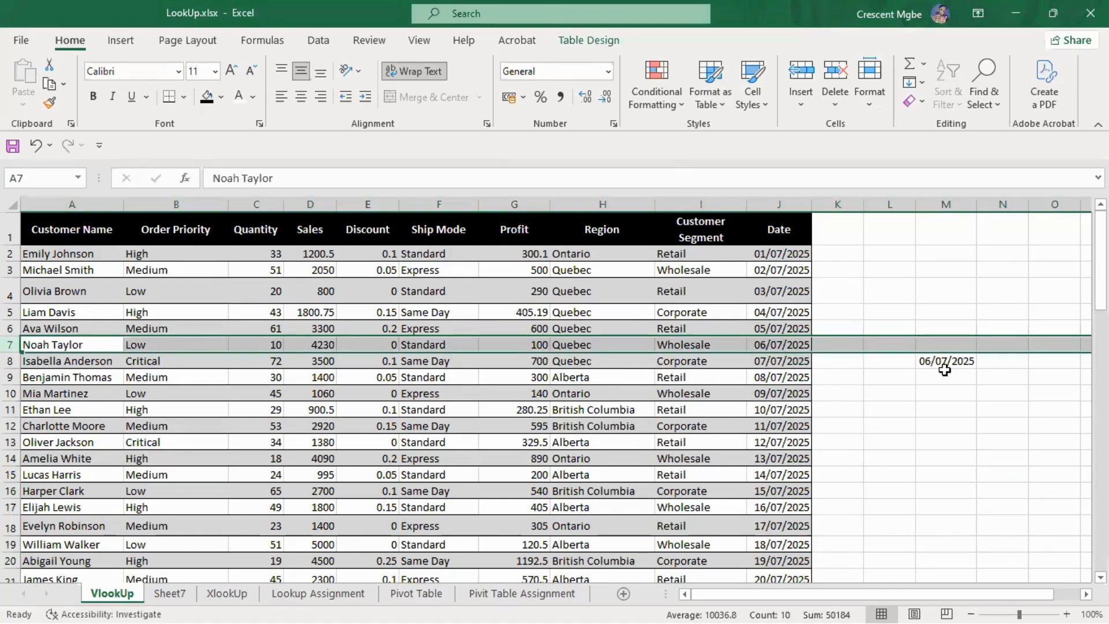
left_click(921, 316)
left_click_drag(938, 289, 954, 394)
key("Delete")
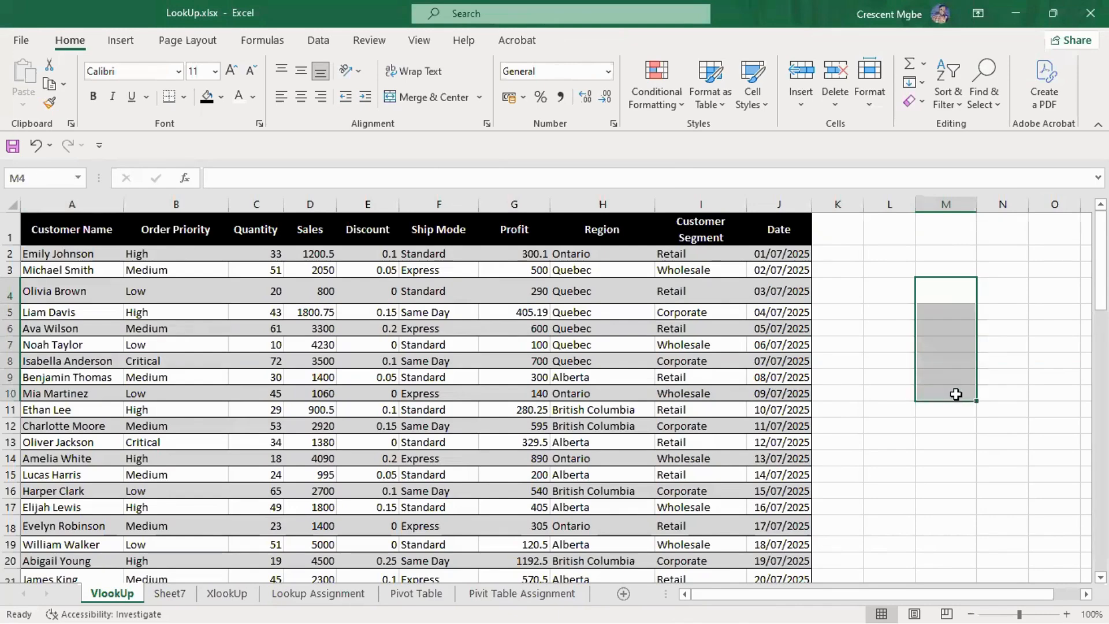
left_click(939, 409)
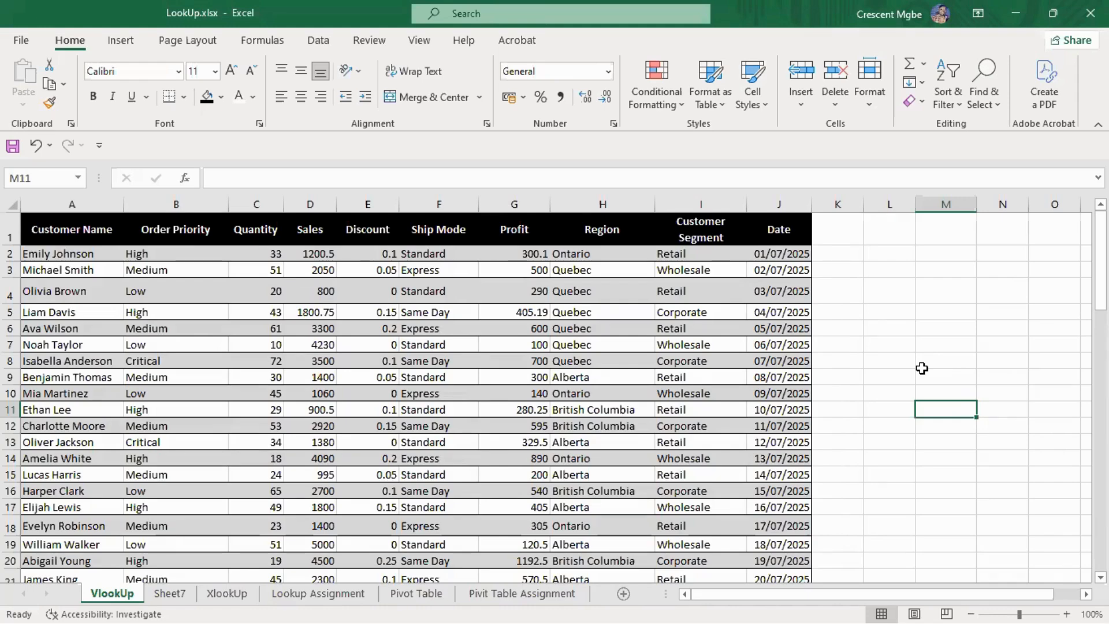
Step: Clear the contents of D1:I15 on Sheet7, including the names list and its region lookups
left_click(170, 595)
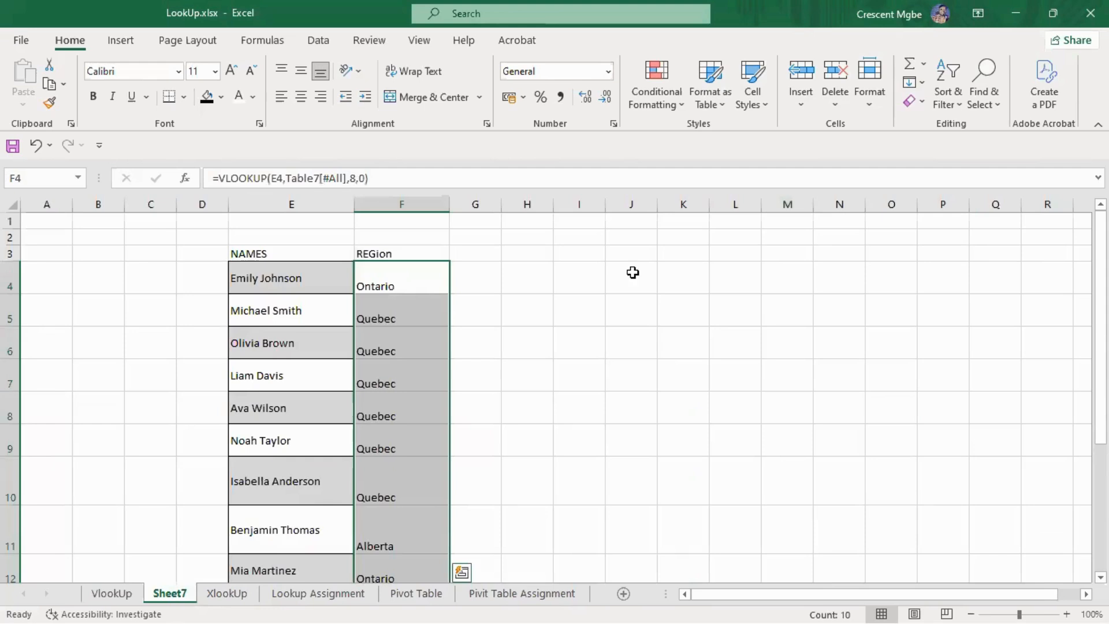
scroll(530, 308, "down", 3)
scroll(576, 222, "up", 3)
left_click(703, 25)
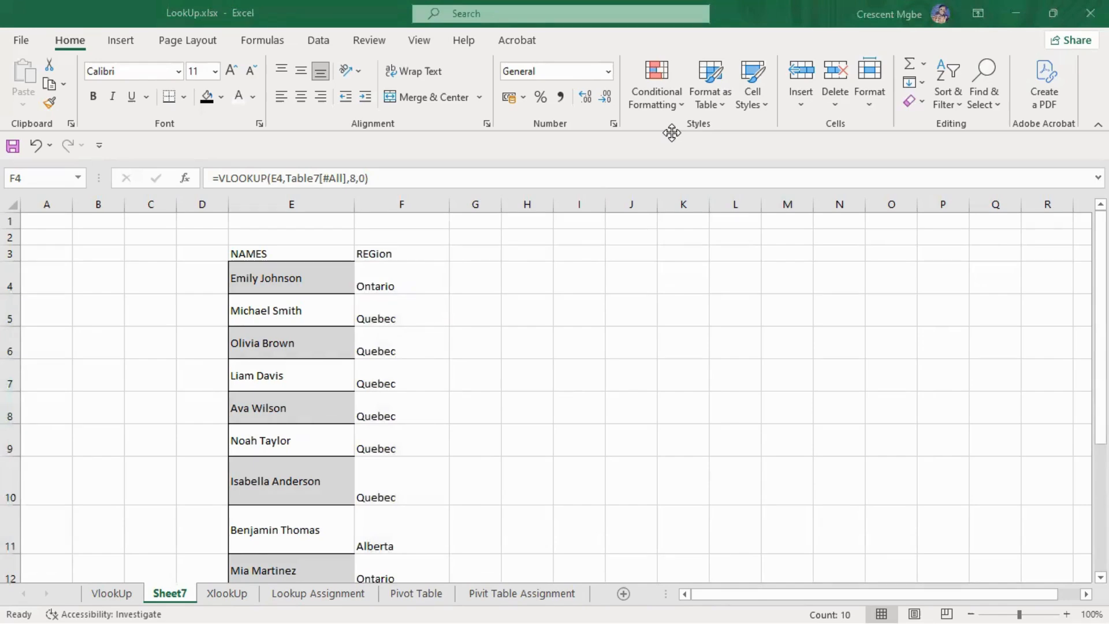
left_click(113, 592)
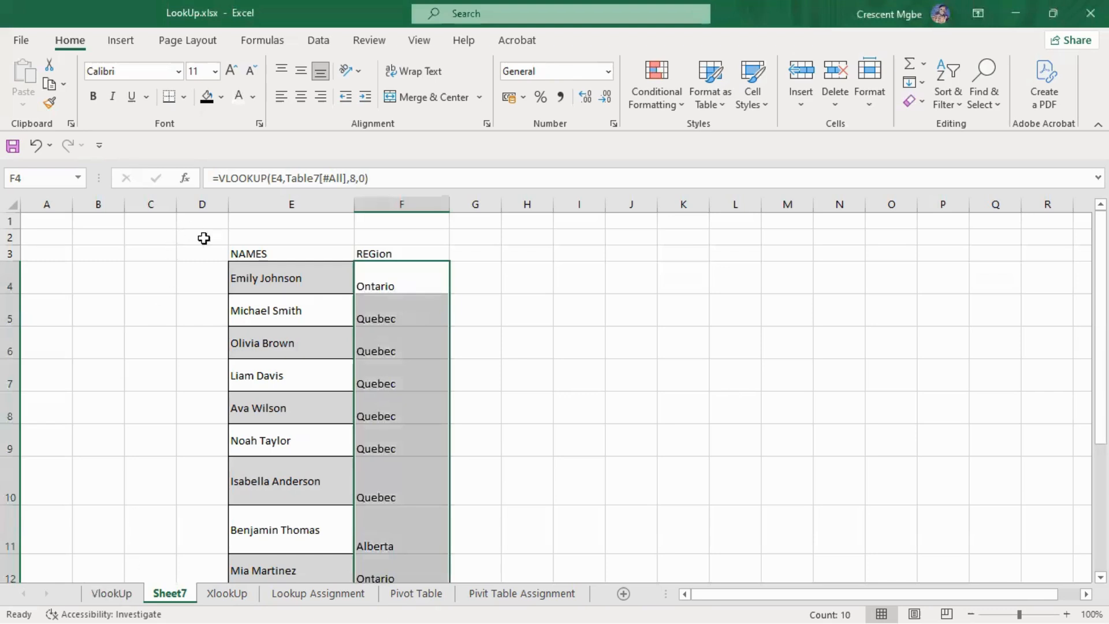
left_click_drag(204, 238, 568, 560)
key("Delete")
scroll(567, 559, "up", 2)
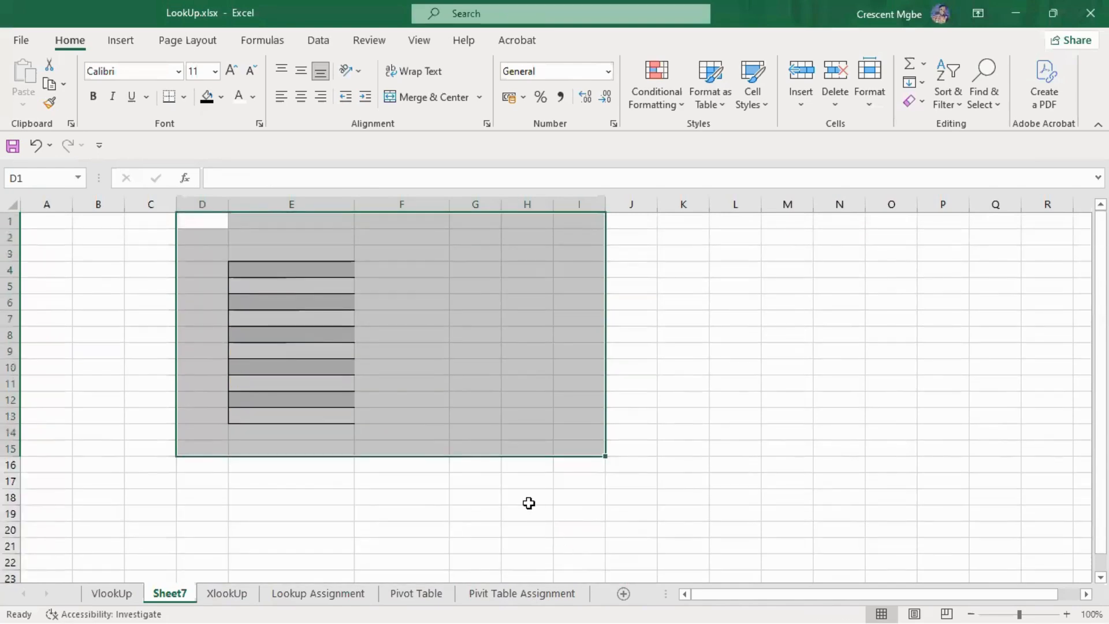
left_click(729, 443)
left_click_drag(179, 239, 525, 473)
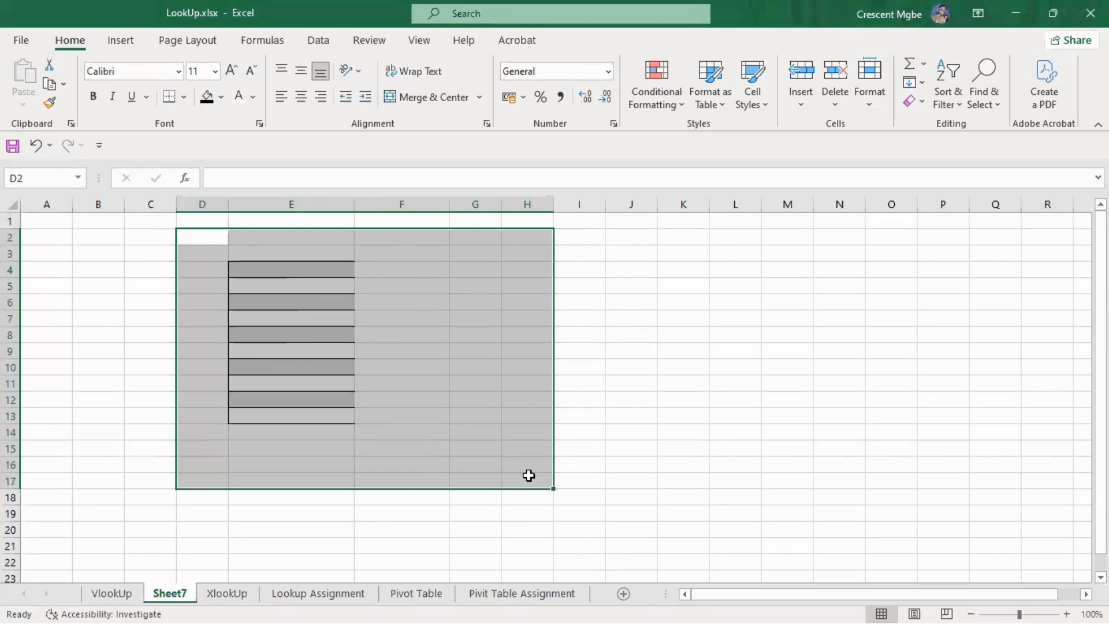
left_click(633, 398)
left_click(308, 271)
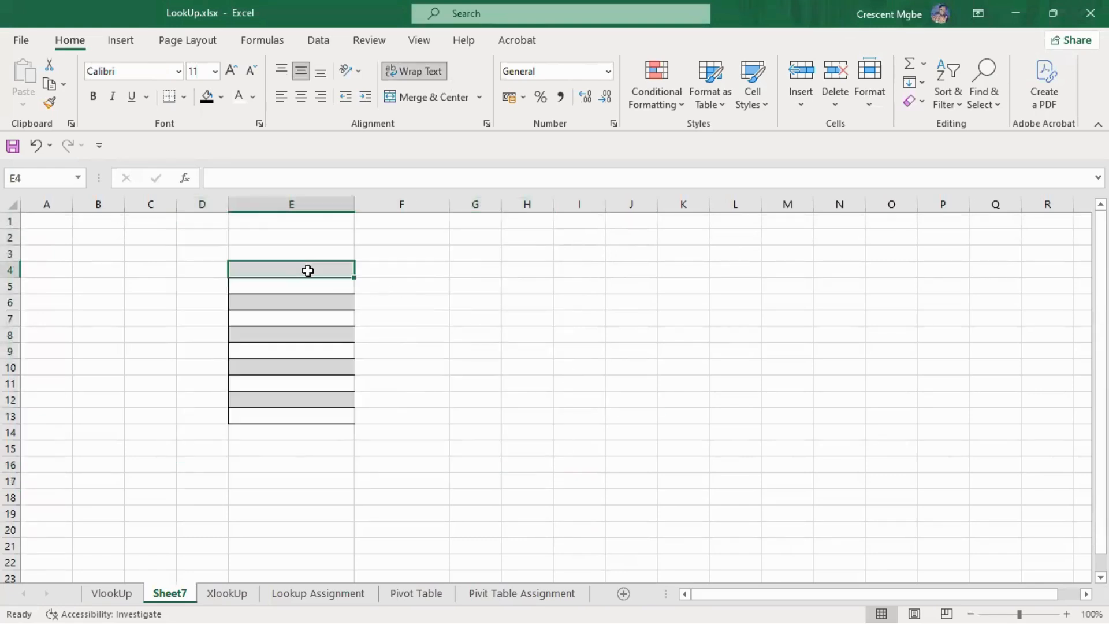
left_click(302, 302)
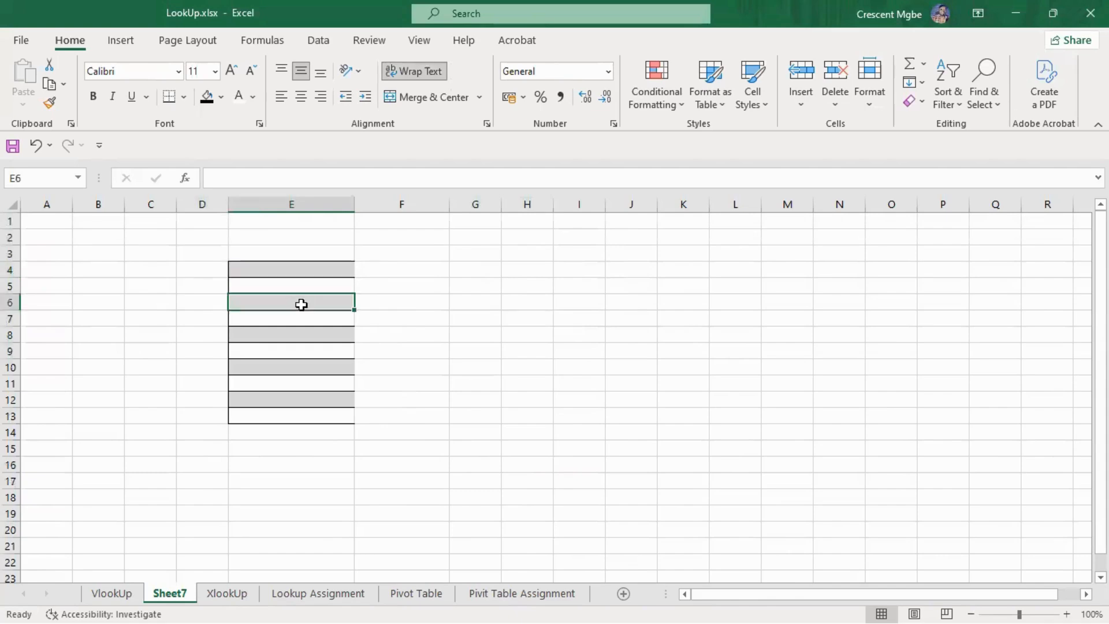
left_click(473, 298)
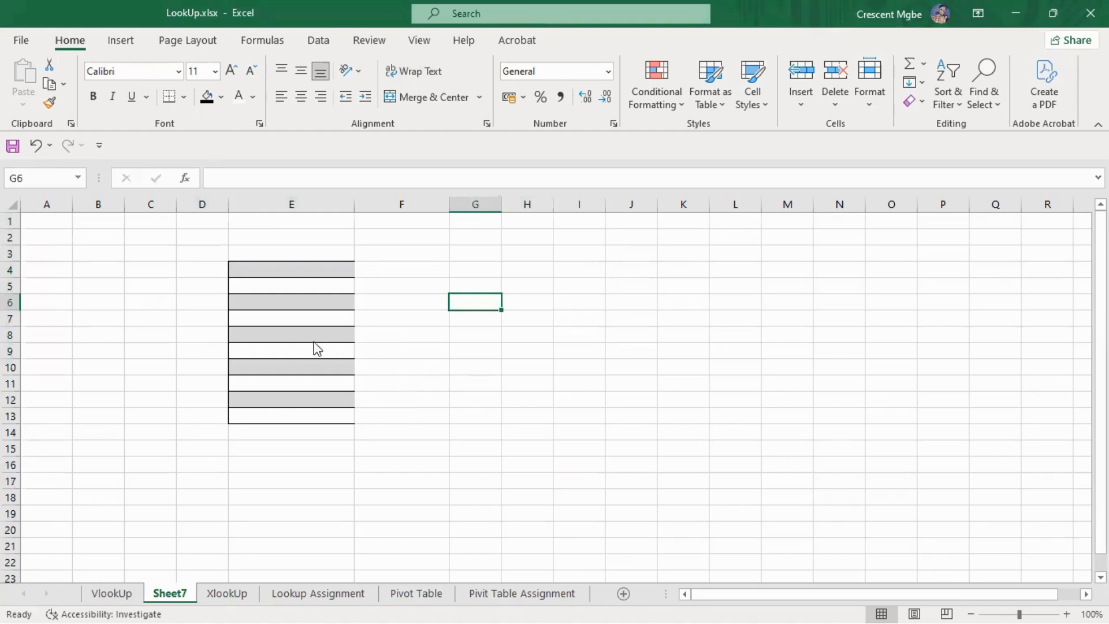
left_click_drag(218, 259, 408, 428)
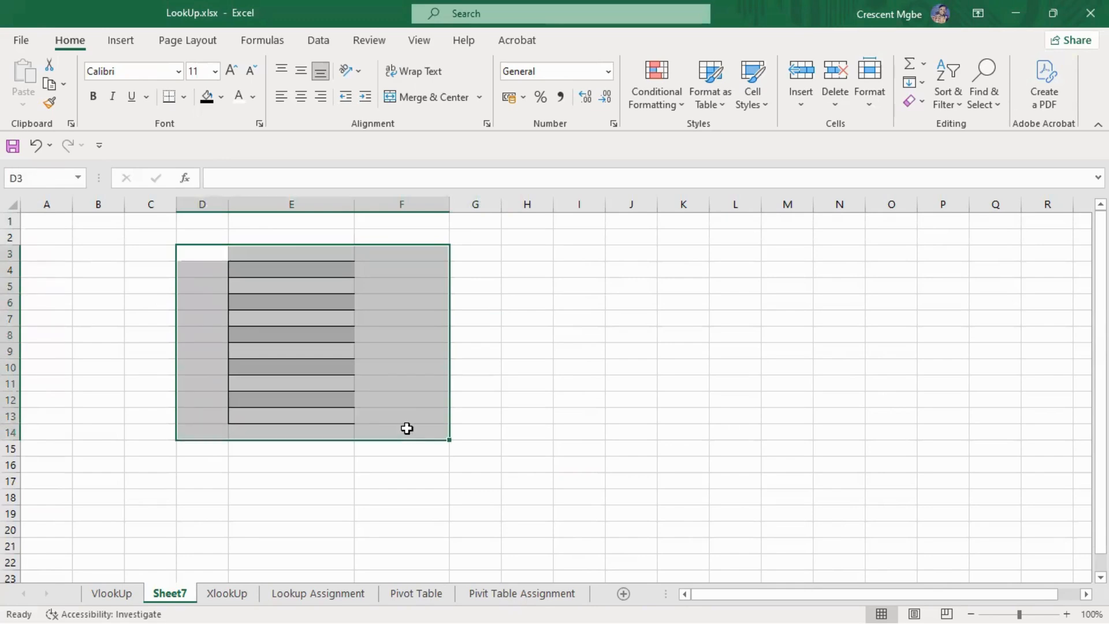
left_click(578, 465)
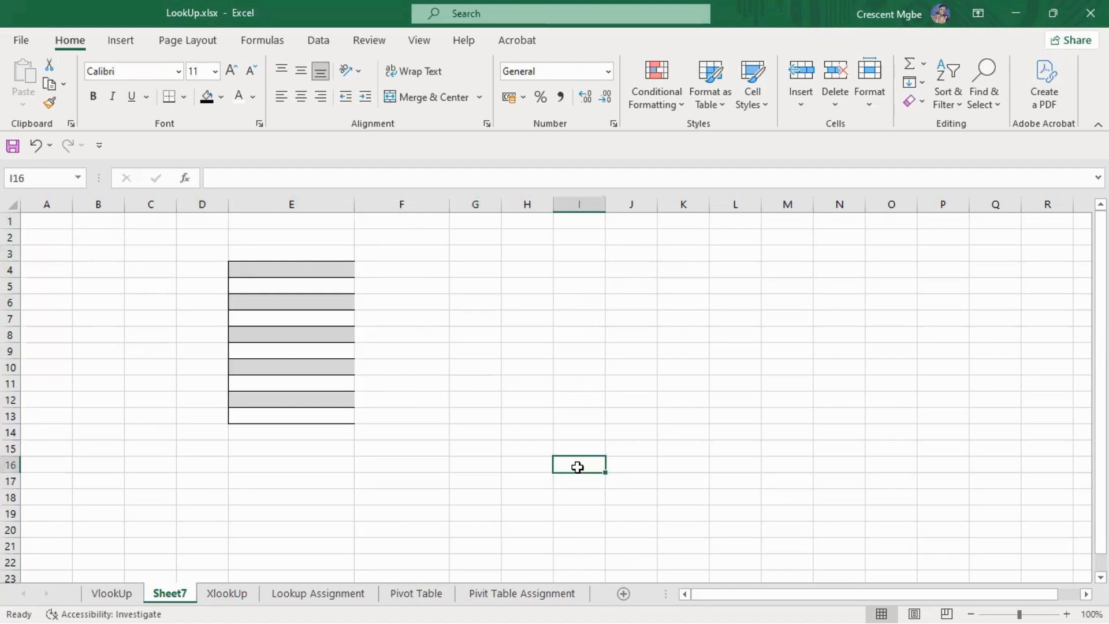
Step: Delete Sheet7 permanently from the workbook and return to the VlookUp sheet
right_click(165, 599)
left_click(228, 399)
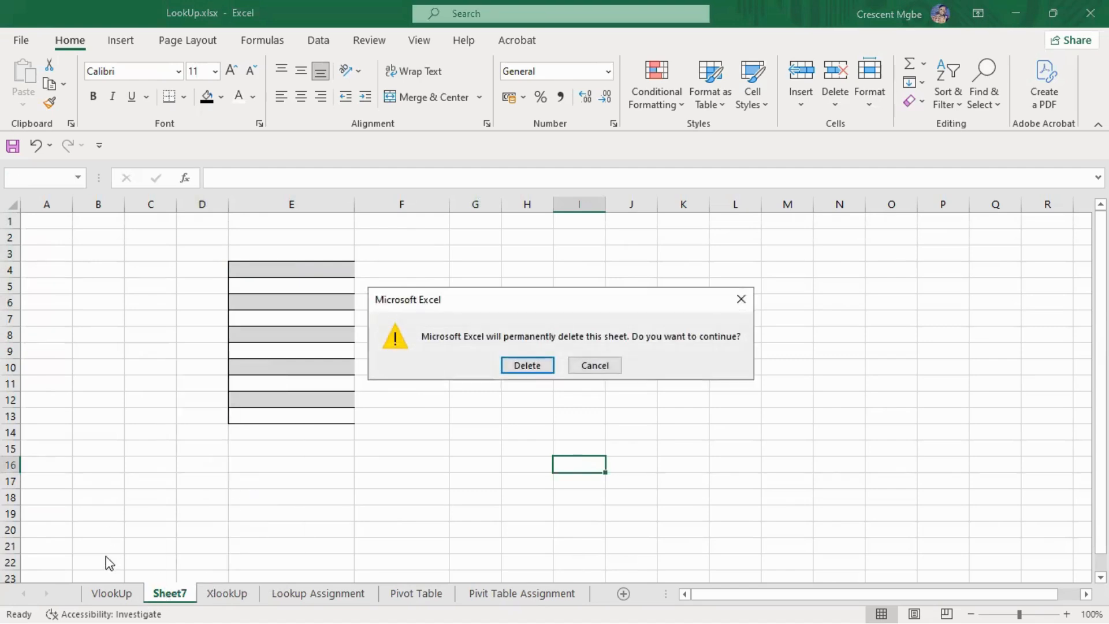
left_click(529, 366)
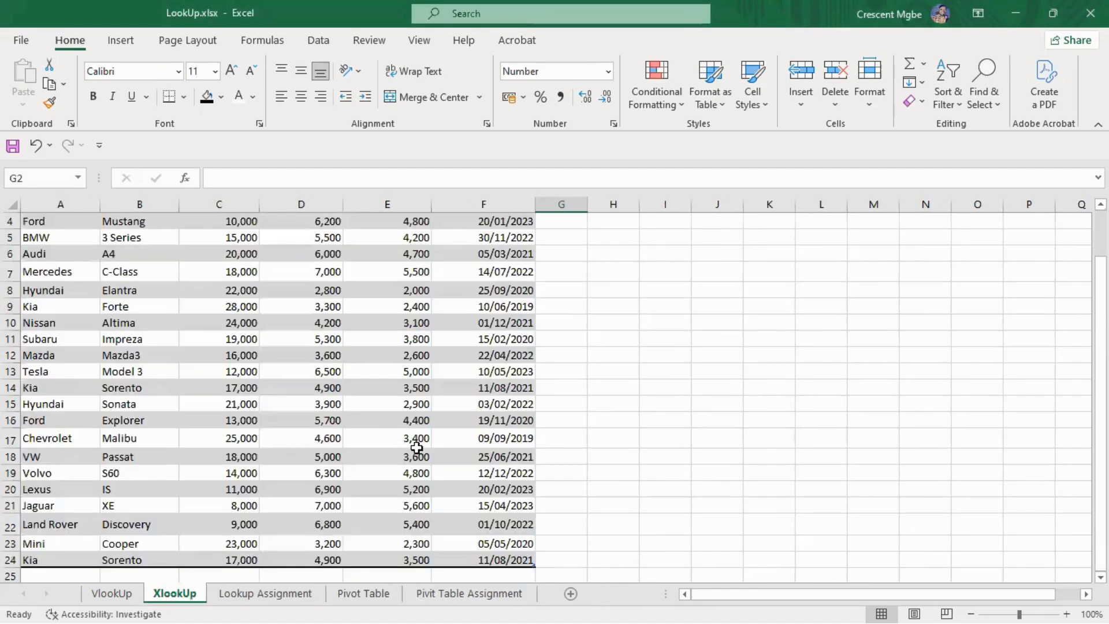
left_click(105, 595)
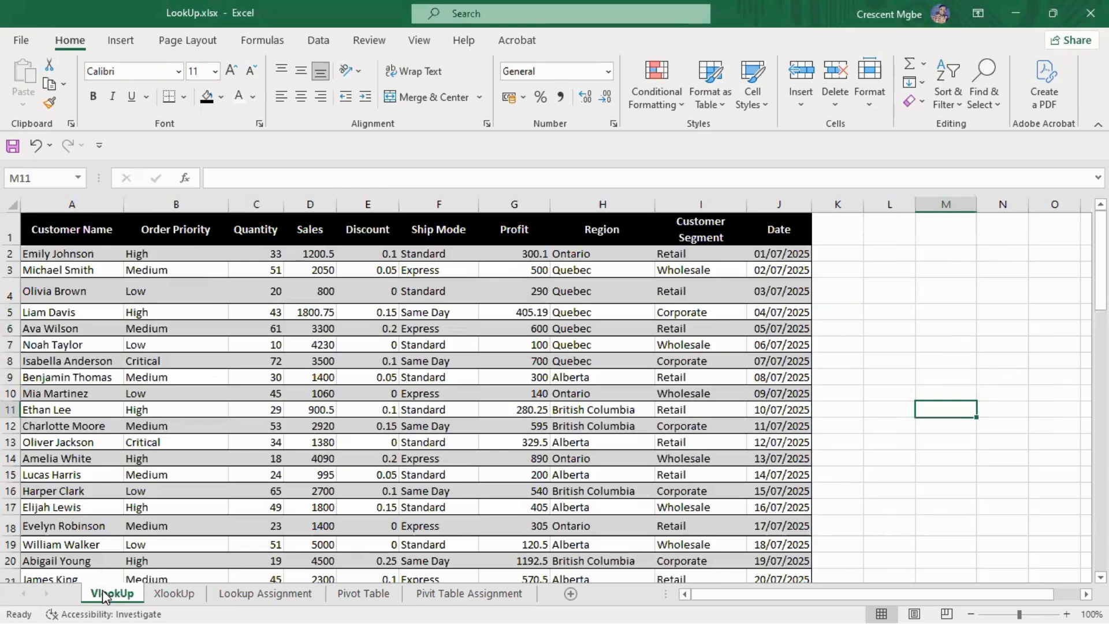
Step: Examine the customer order table, comparing the Customer Name column with the Ship Mode column as the first column of a lookup range
scroll(417, 422, "down", 1)
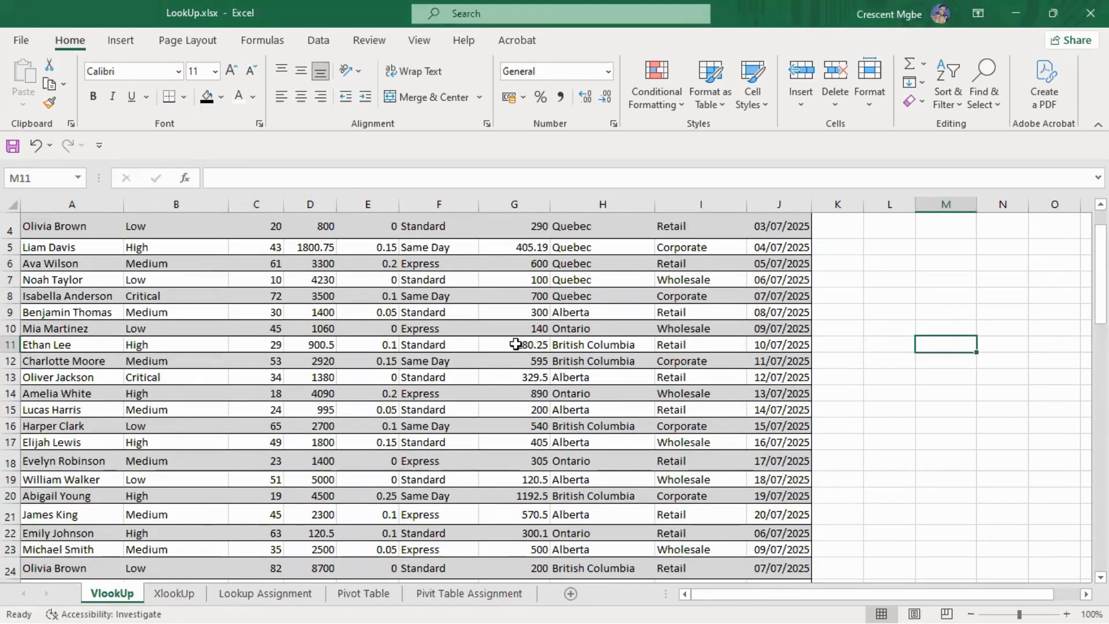
scroll(513, 342, "up", 1)
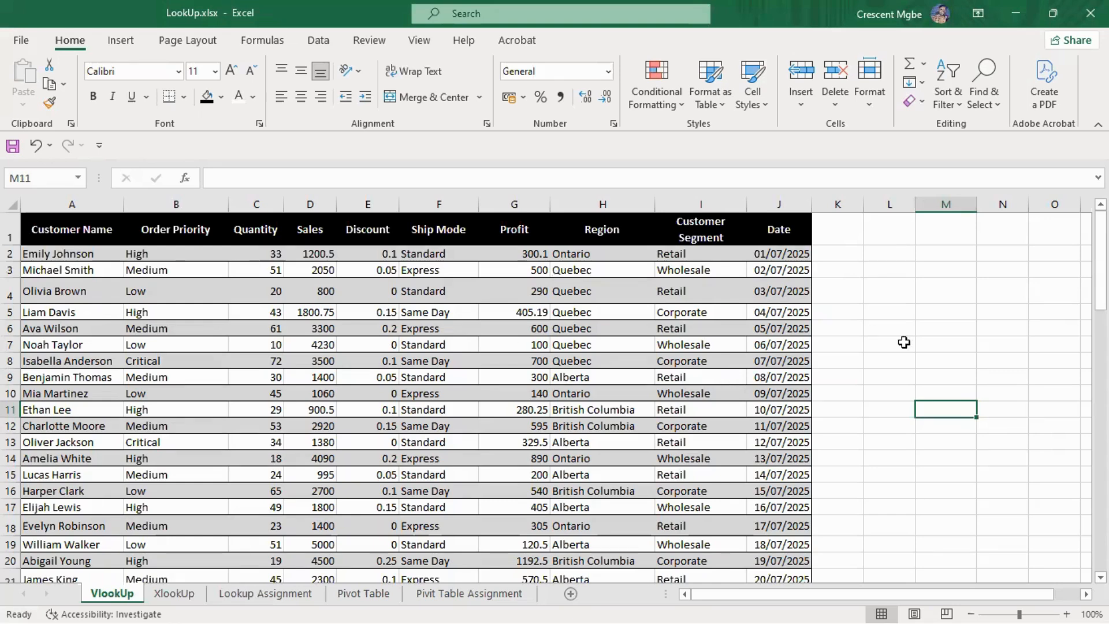
left_click(944, 313)
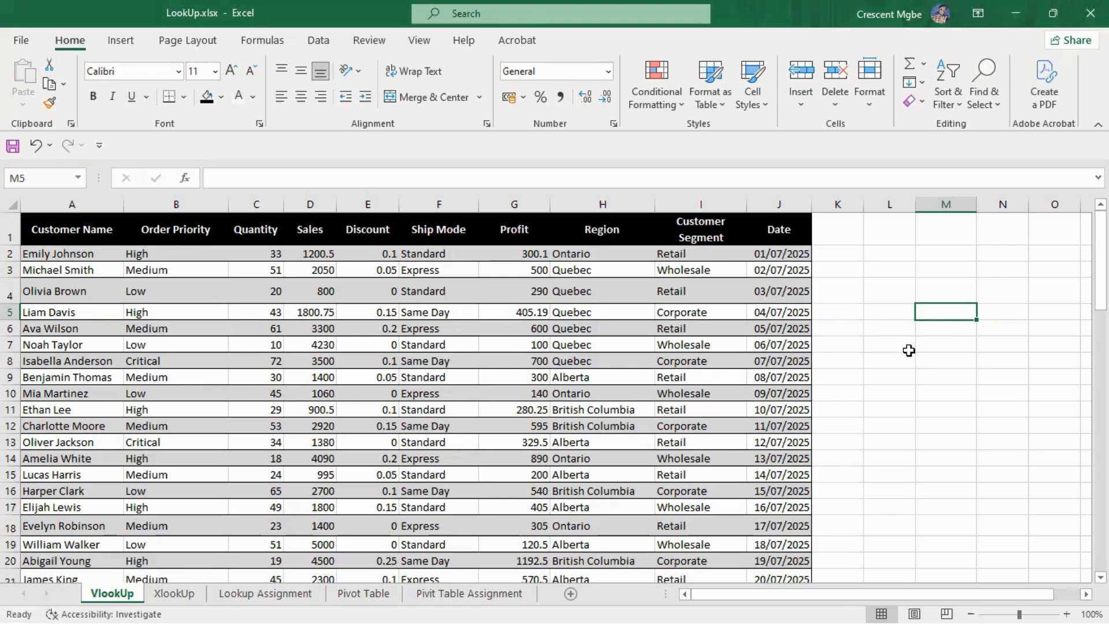
left_click(75, 204)
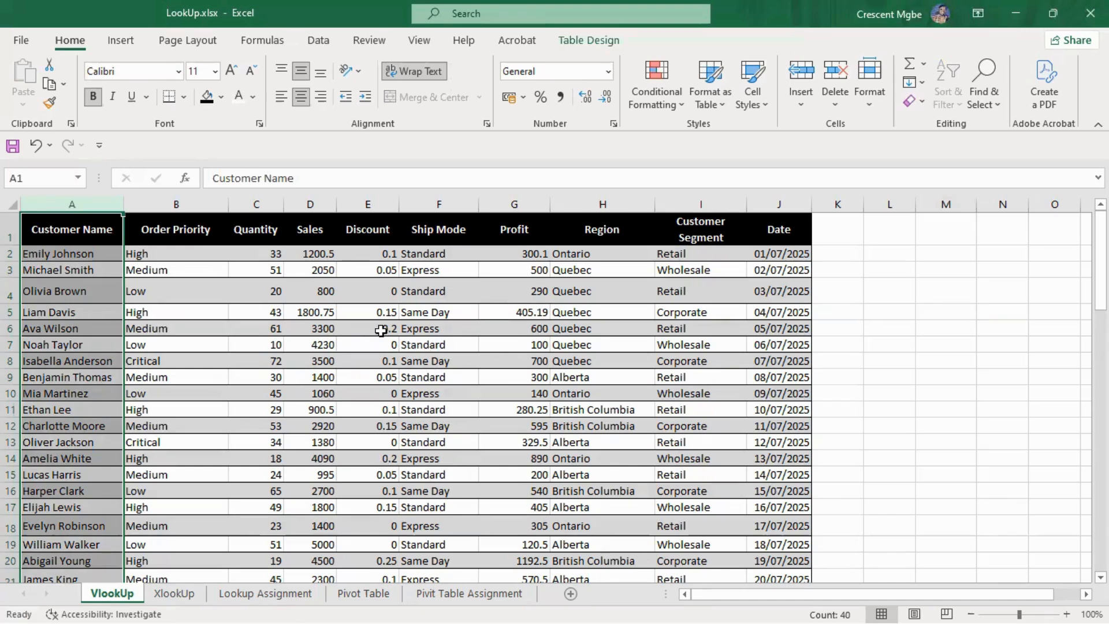
left_click(434, 203)
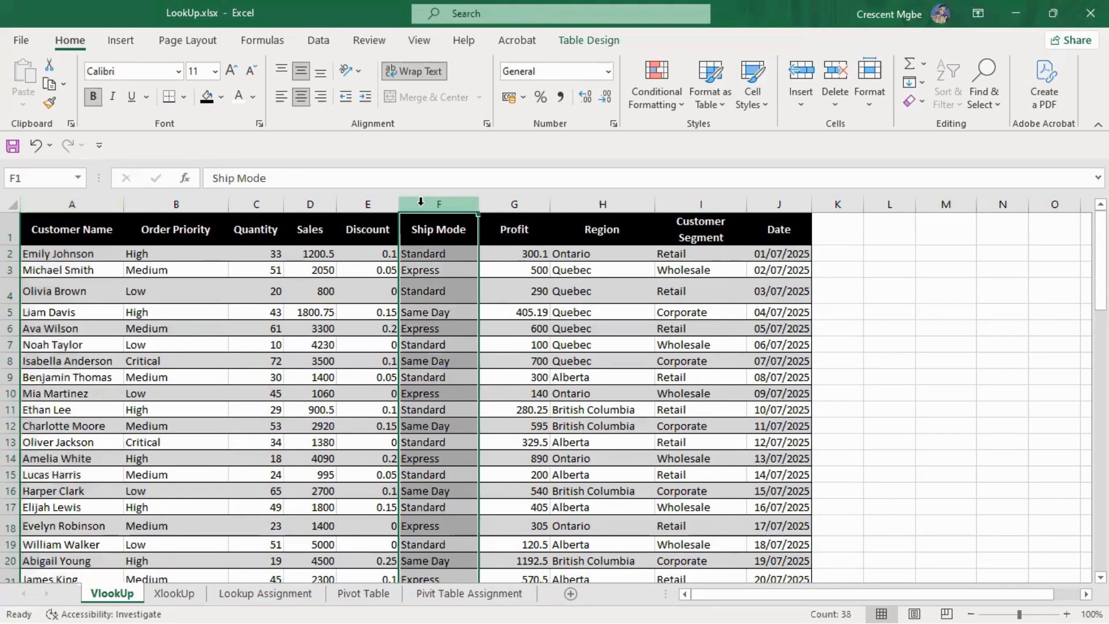
double_click(415, 228)
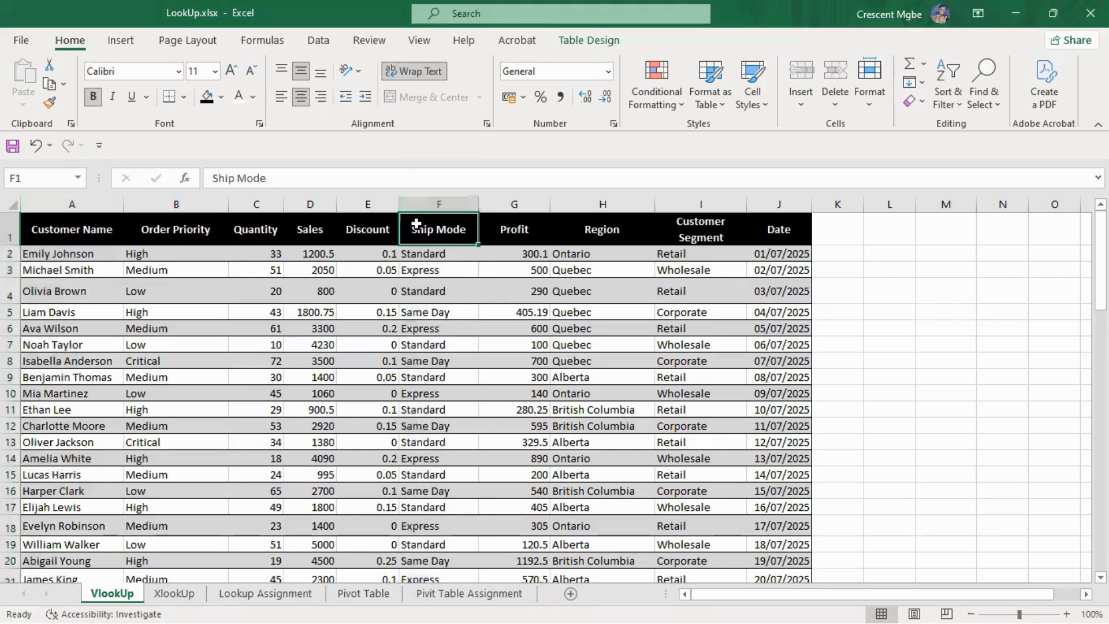
left_click(1008, 307)
left_click(439, 204)
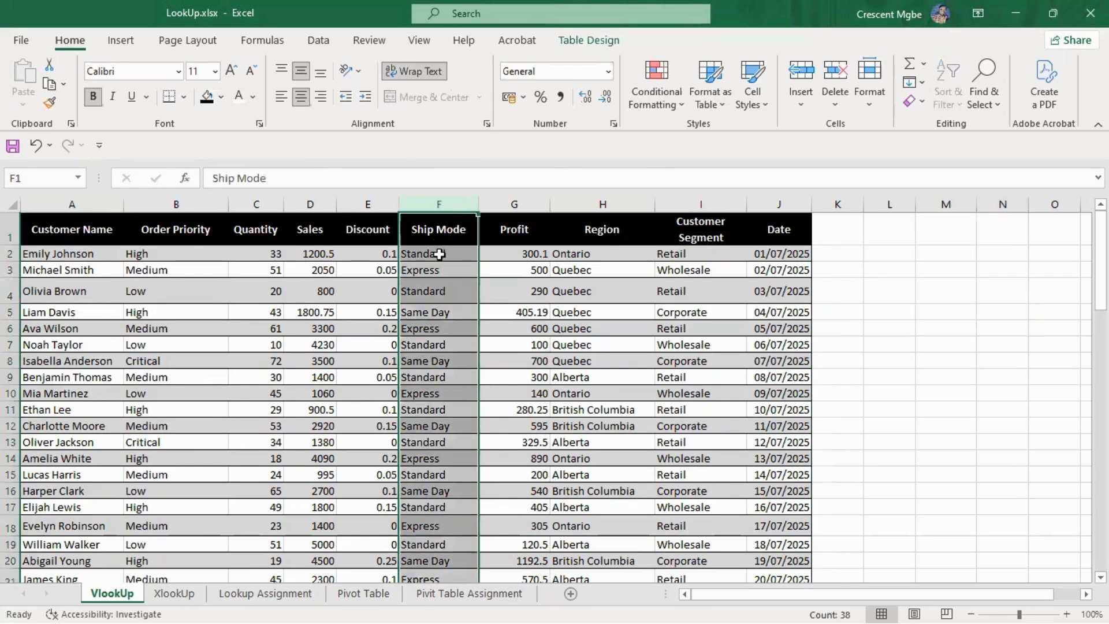
left_click_drag(440, 226, 794, 504)
left_click(417, 223)
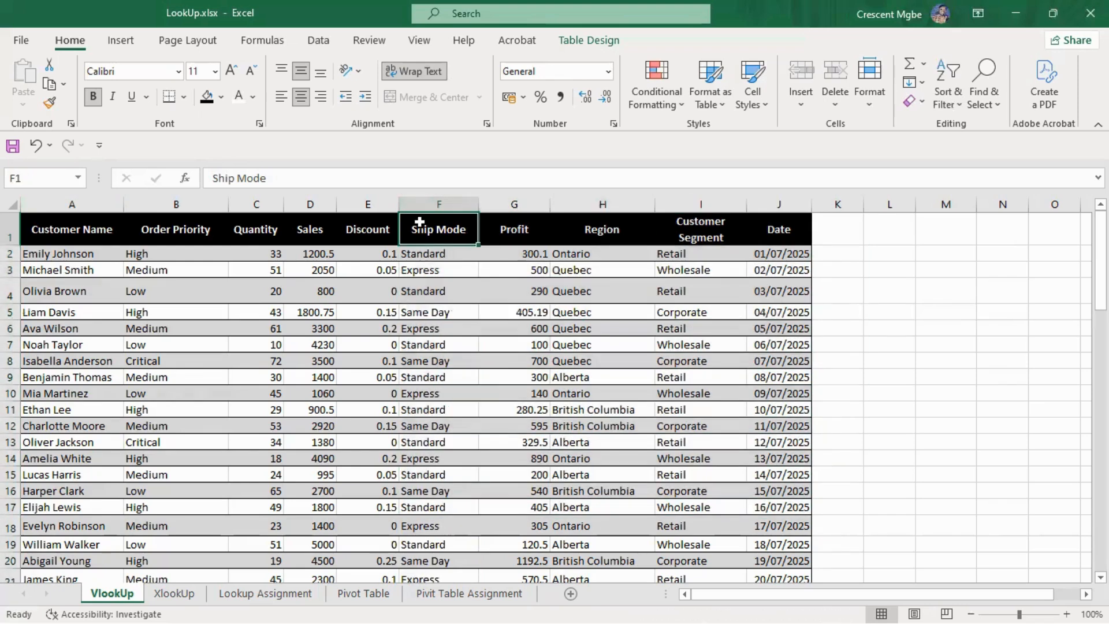
left_click_drag(420, 226, 356, 381)
left_click(941, 376)
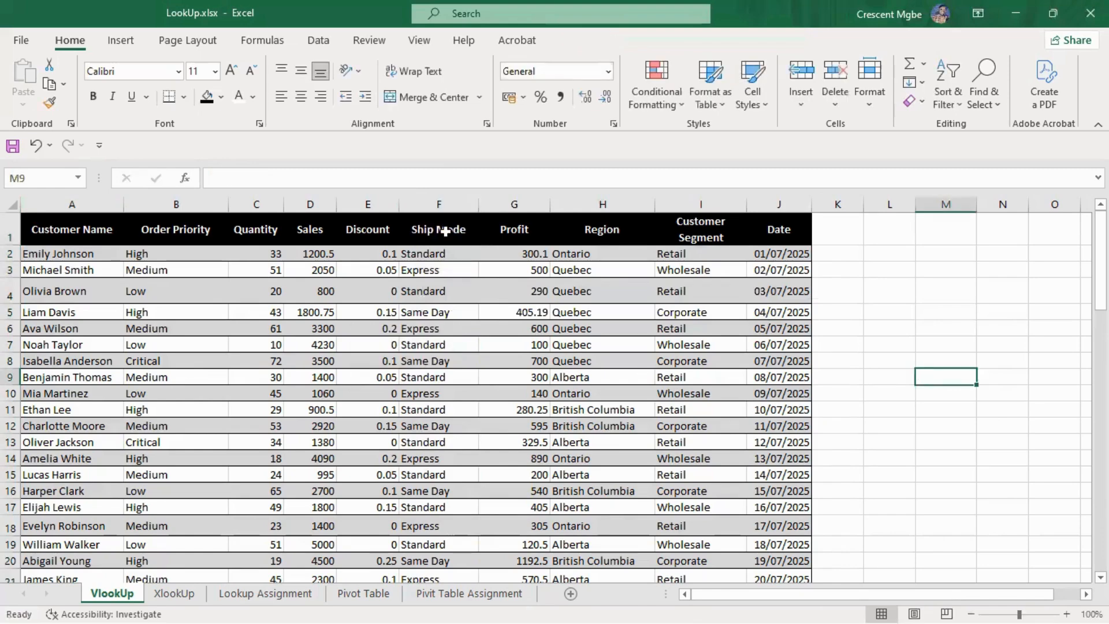
left_click(438, 225)
left_click_drag(438, 225, 425, 307)
left_click(895, 355)
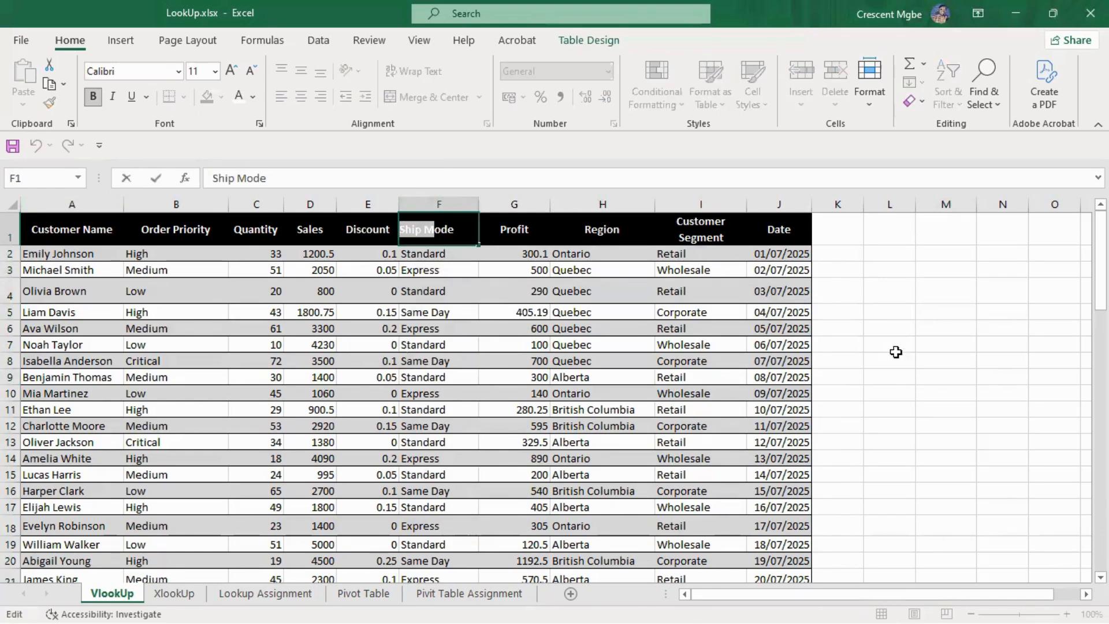
left_click_drag(439, 227, 100, 261)
left_click(989, 298)
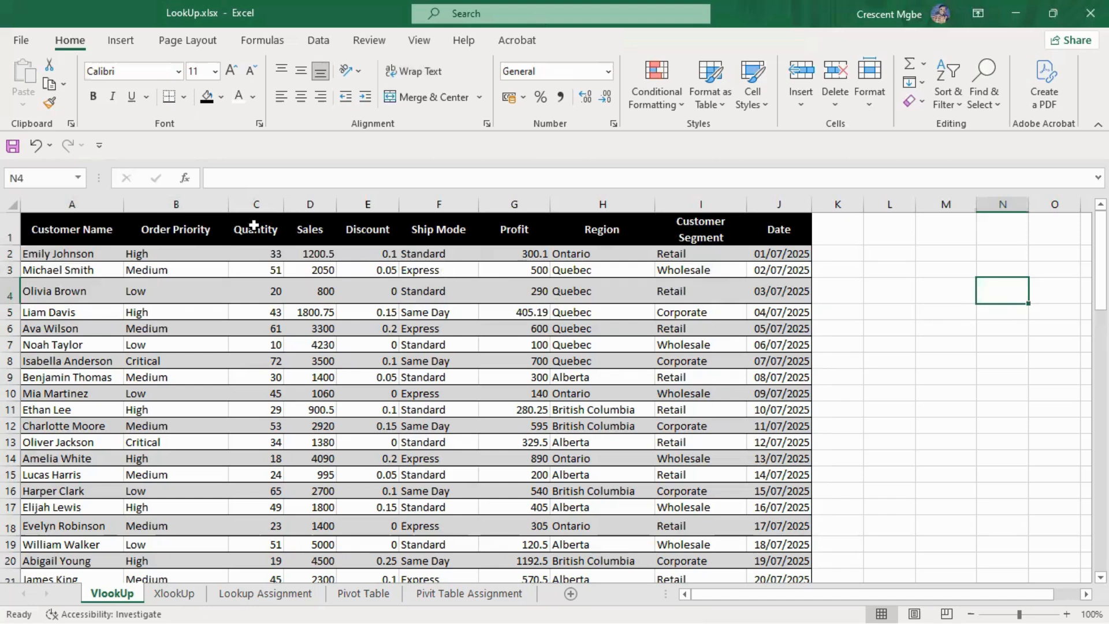
Step: Examine the Order Priority column, the range B1:J18 that starts with it, and the Sales column
left_click(184, 229)
left_click(185, 203)
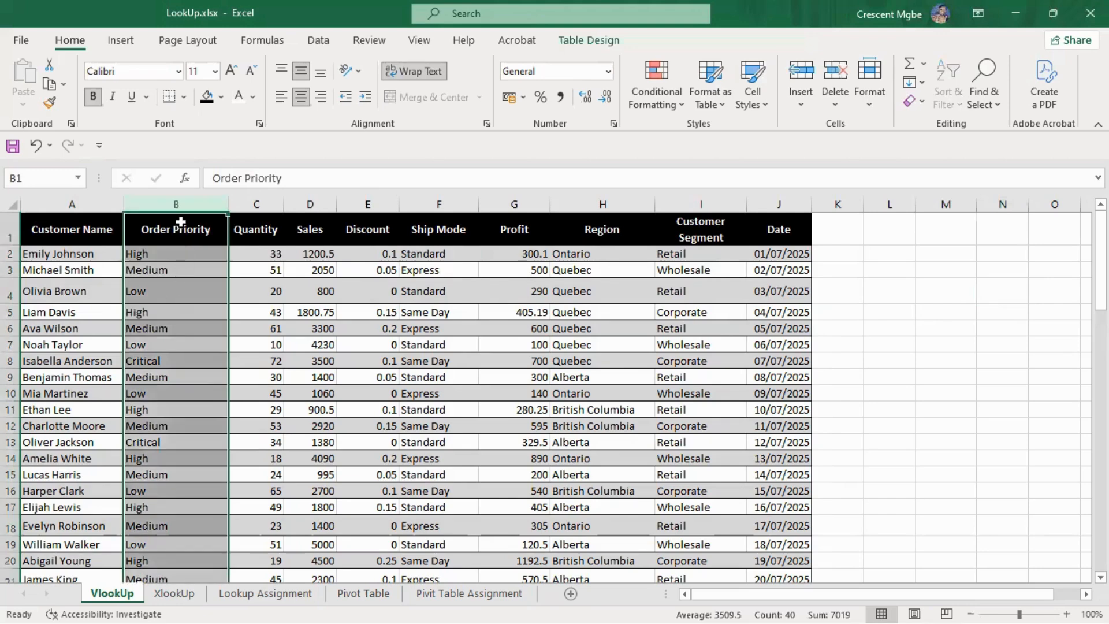
left_click(181, 223)
left_click_drag(181, 223, 618, 442)
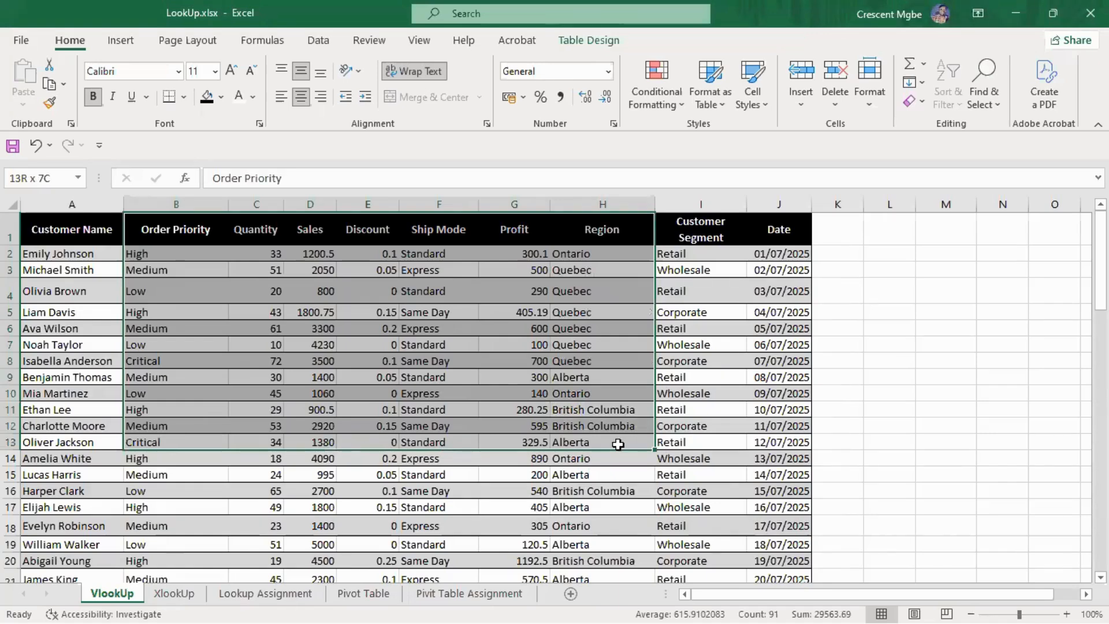
left_click_drag(618, 444, 734, 504)
left_click_drag(770, 530, 760, 525)
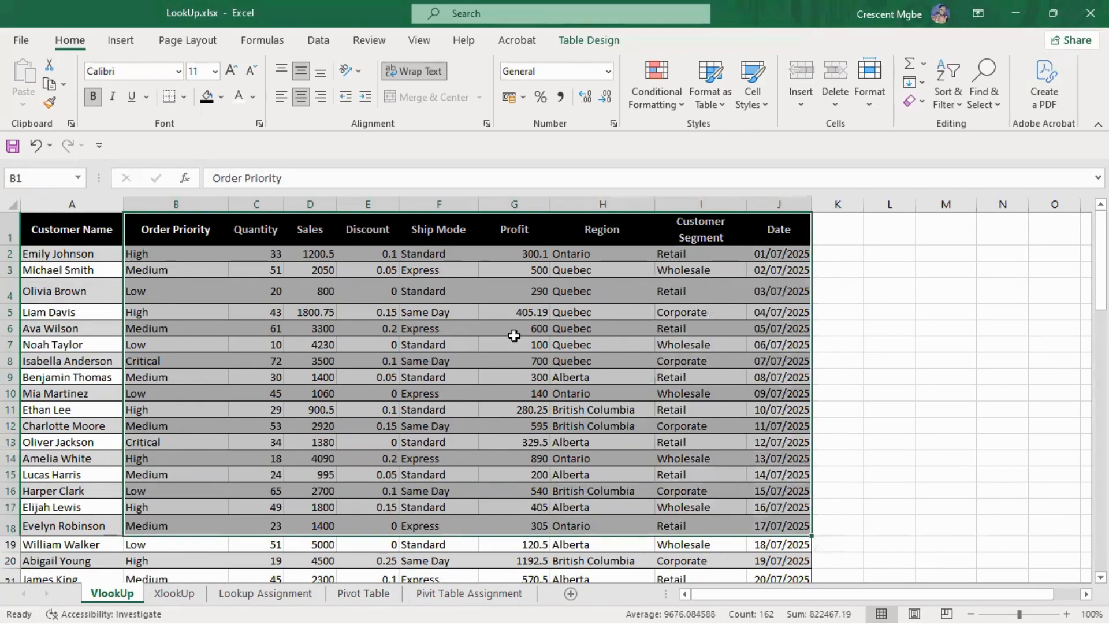
left_click(920, 311)
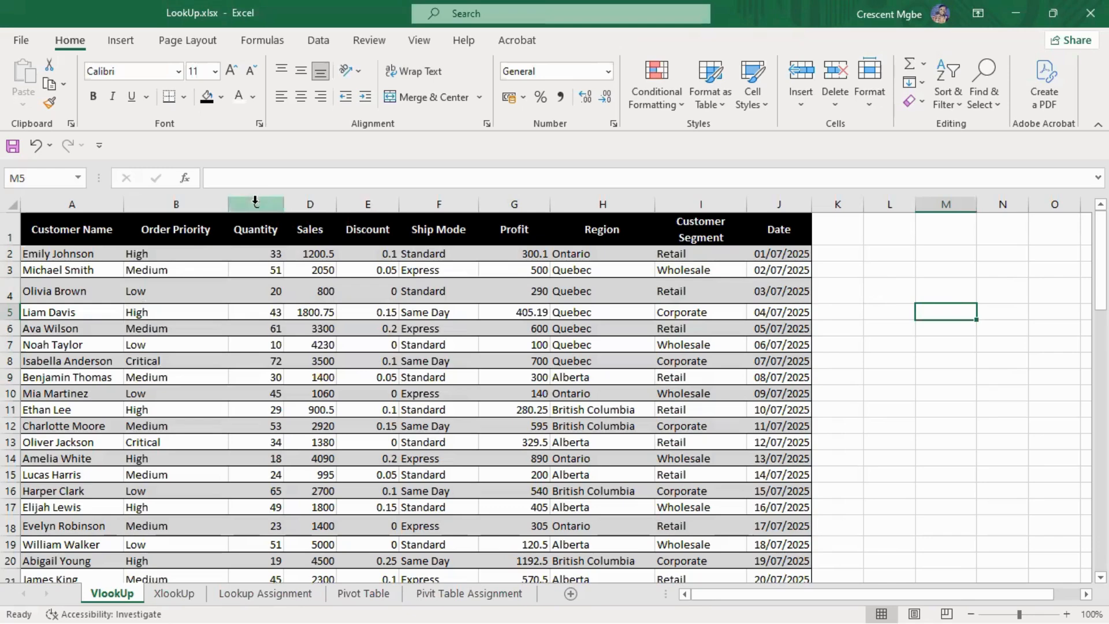
left_click(307, 198)
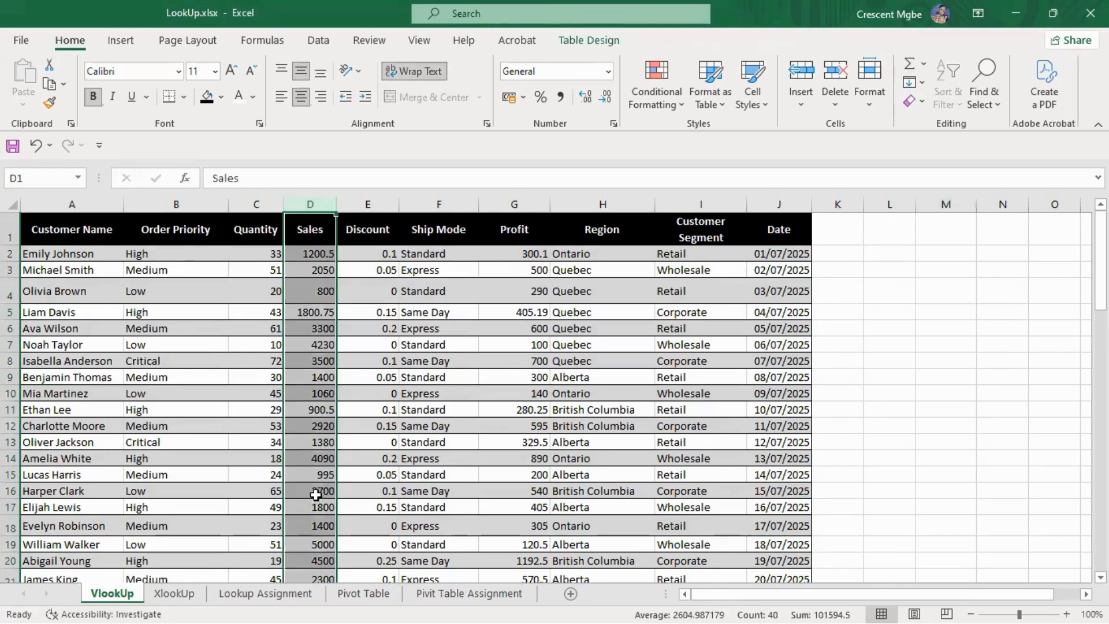
Step: Switch to the PowerPoint slide show to review the VLOOKUP syntax and parameters, and return to the LookUp workbook in Excel
key("super+Tab")
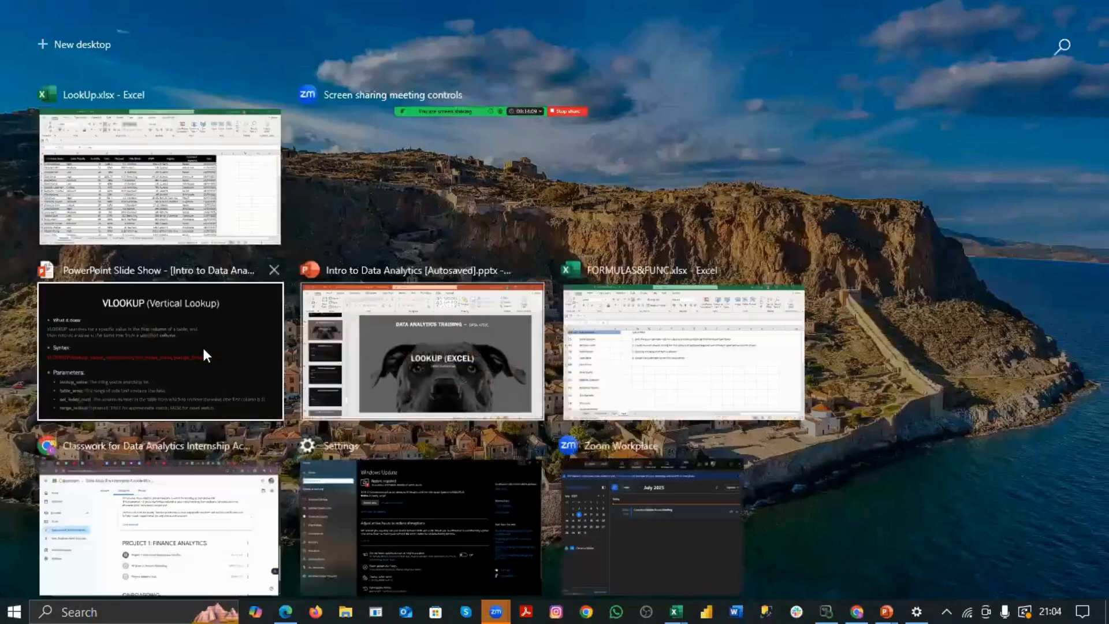
left_click(202, 348)
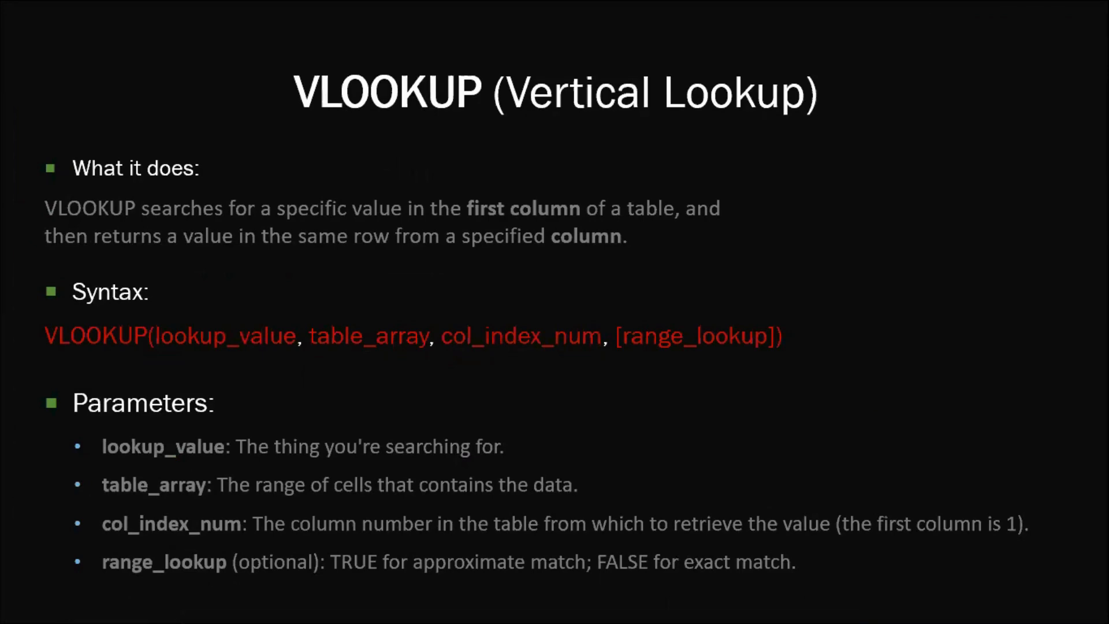
key("super+Tab")
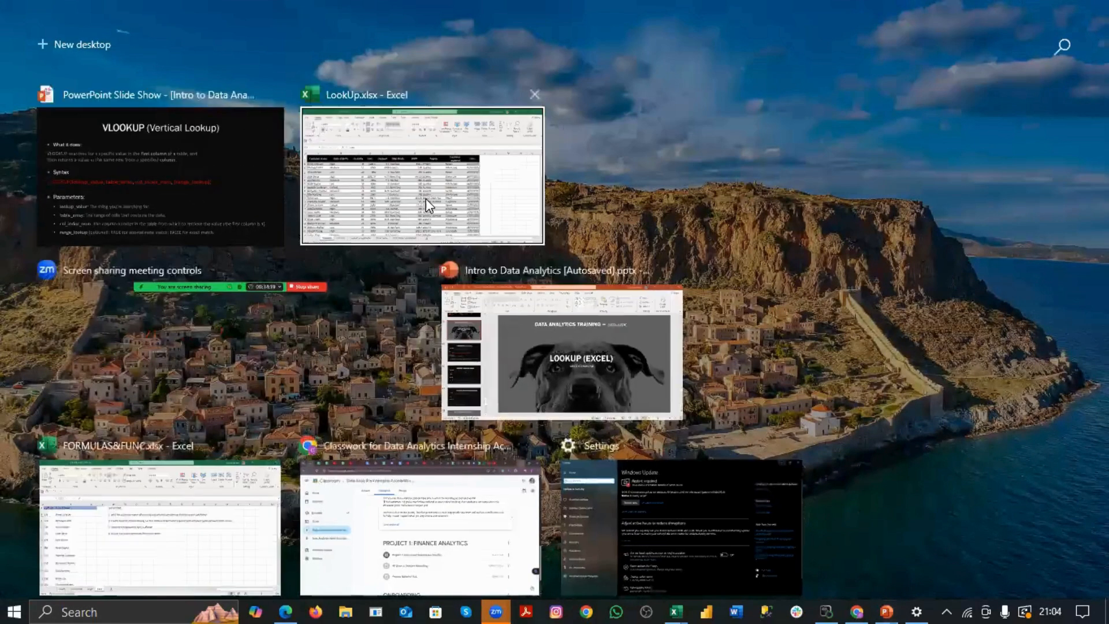
left_click(426, 198)
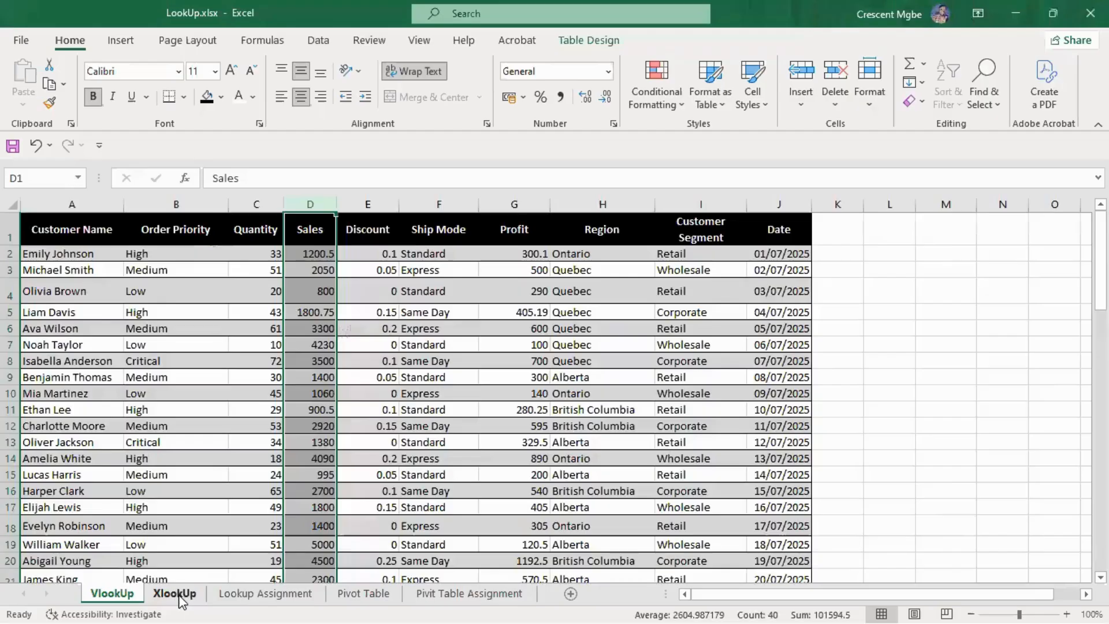
Step: Add a new sheet after XlookUp and enter the row labels YEAR in A1 and SALES in A2
left_click(175, 594)
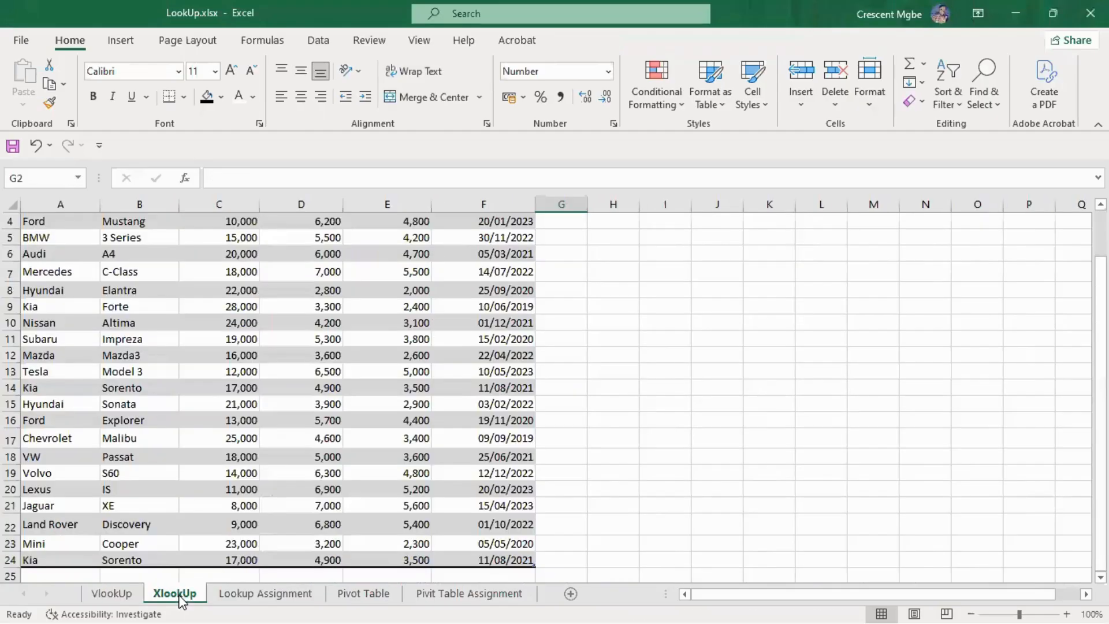
left_click(569, 594)
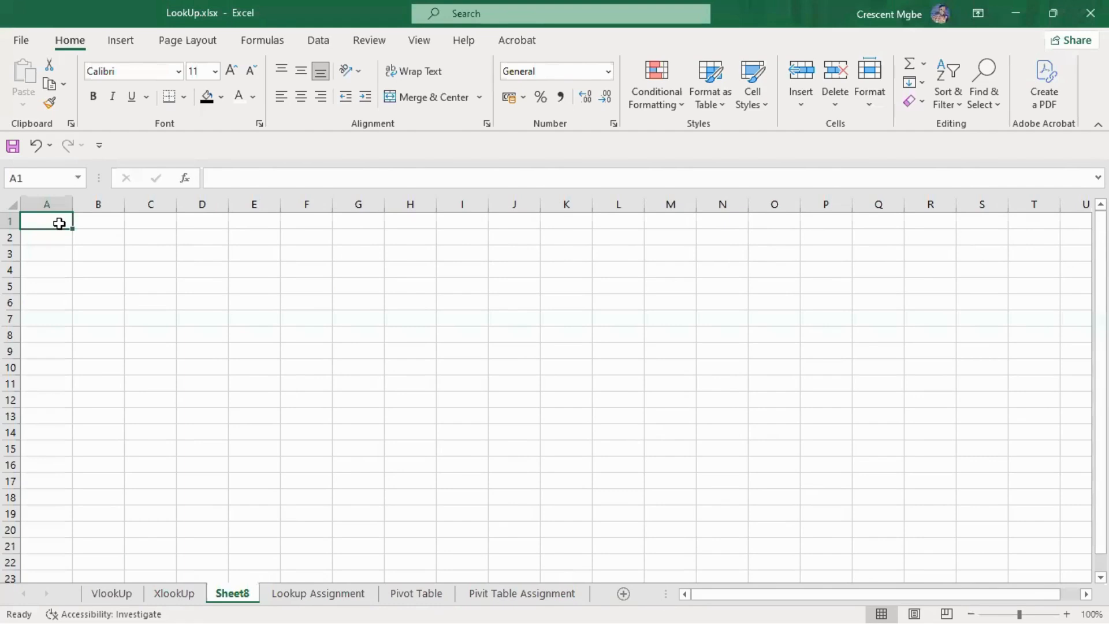
type("Y")
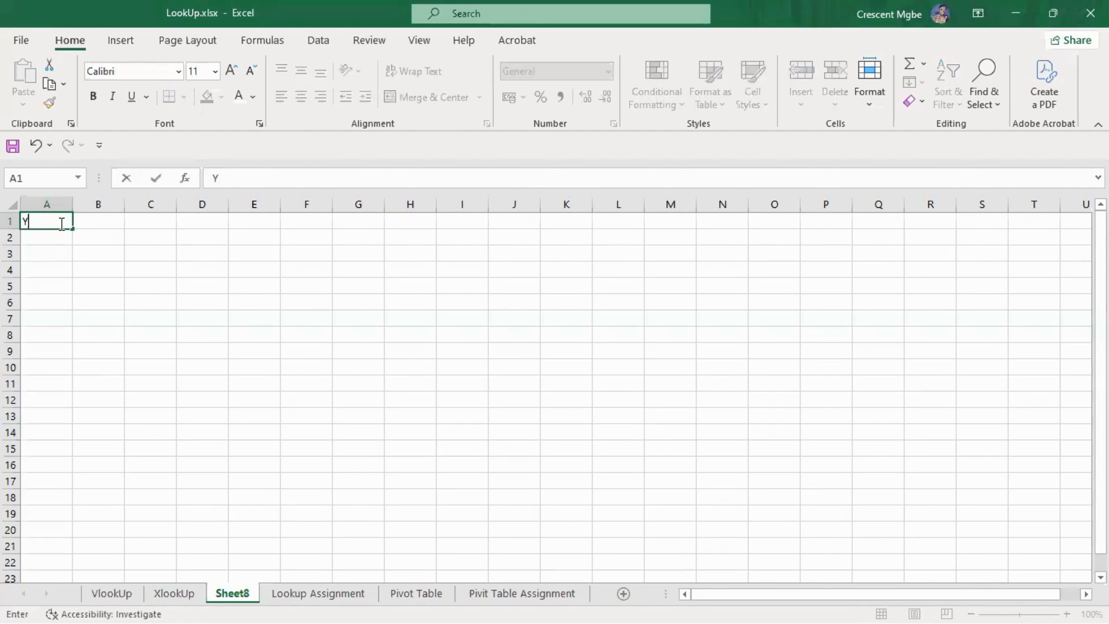
type("EAR")
left_click(52, 241)
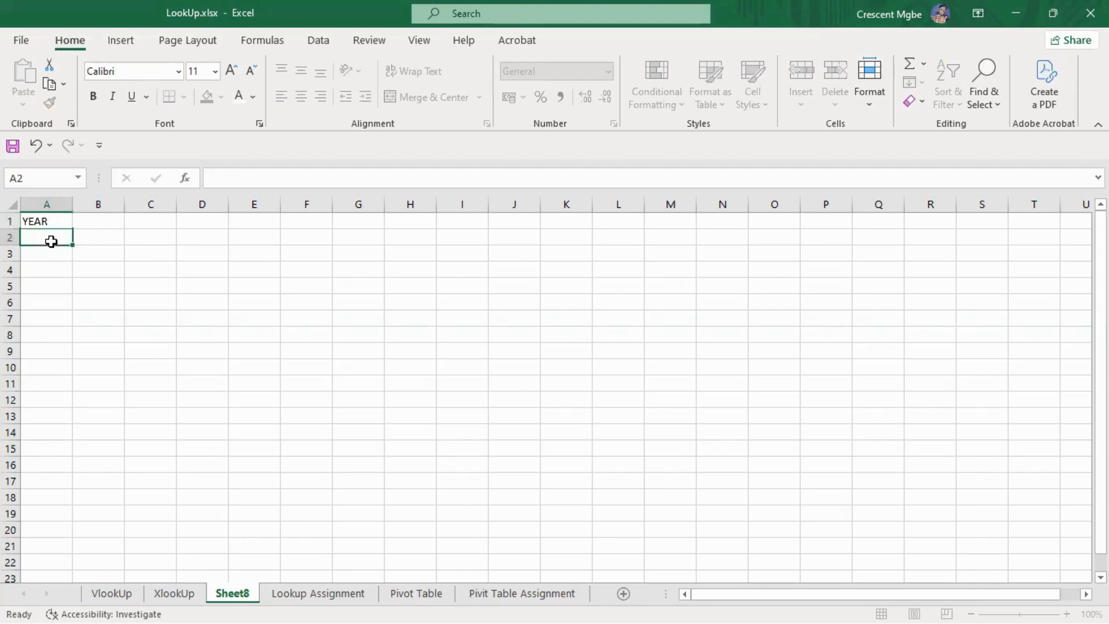
type("SALES")
Step: Enter the years 2018, 2019, 2020, 2021 and 2022 in cells B1 to F1 of the YEAR row
left_click(87, 222)
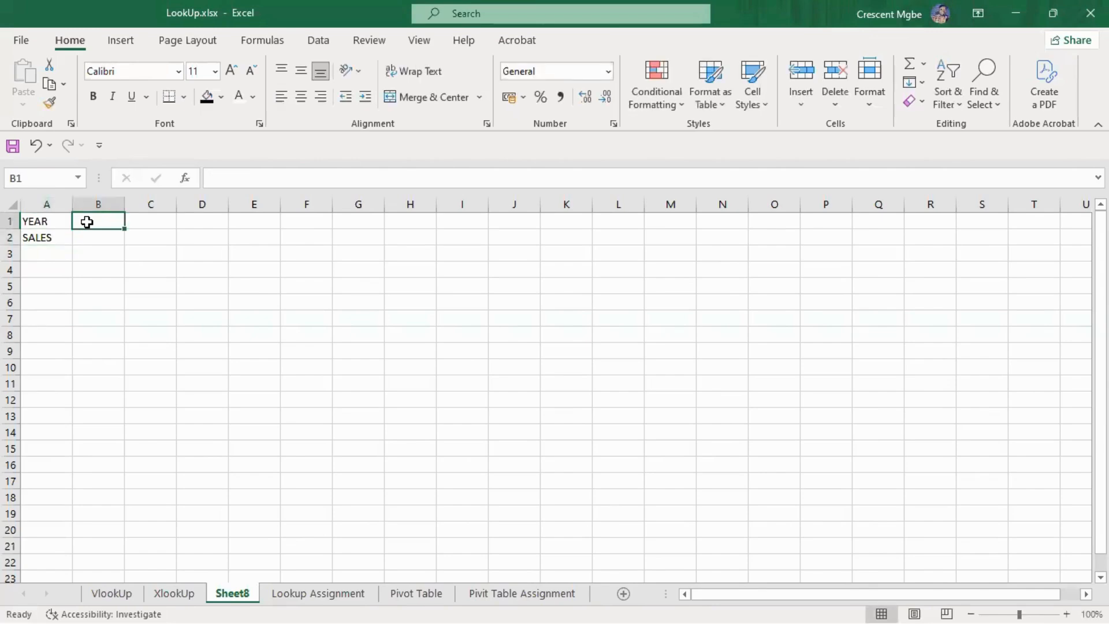
type("2018")
left_click(165, 223)
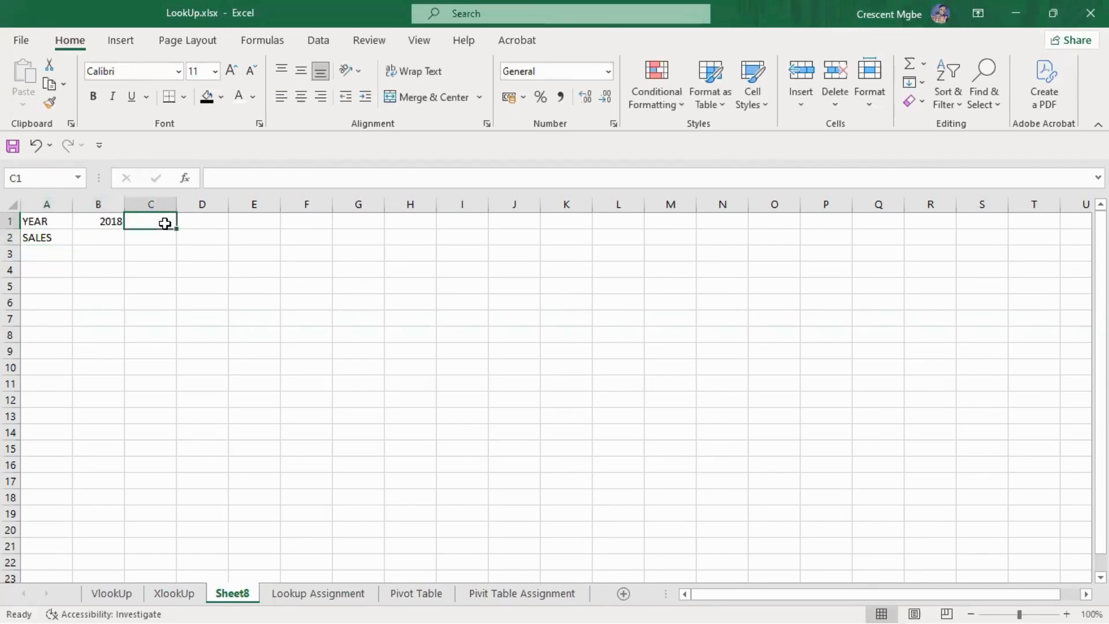
type("2019")
left_click(217, 222)
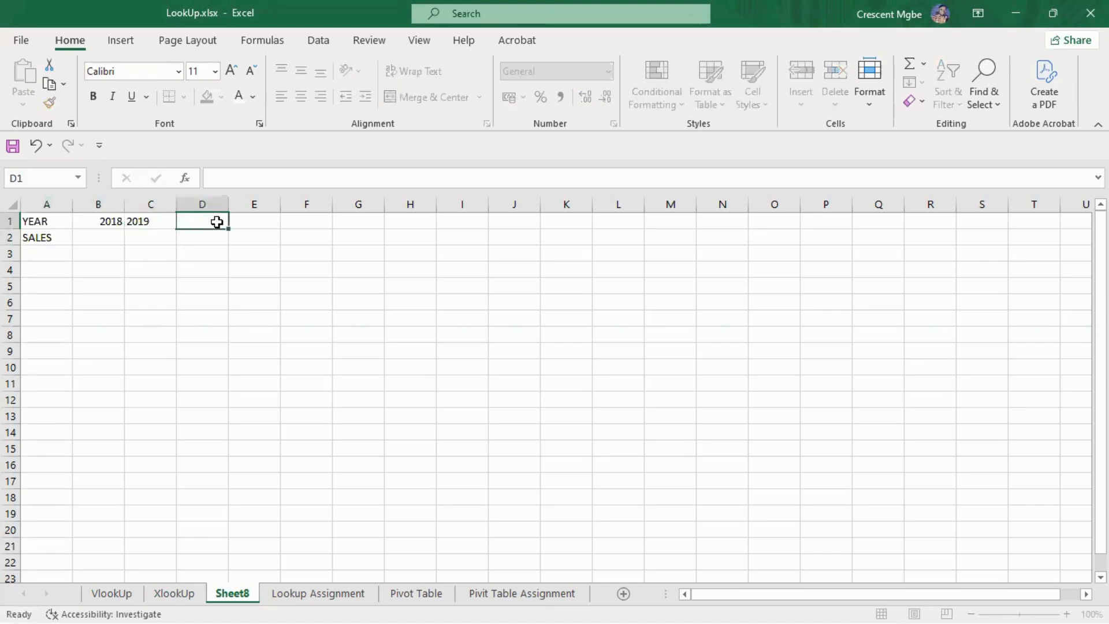
type("2020")
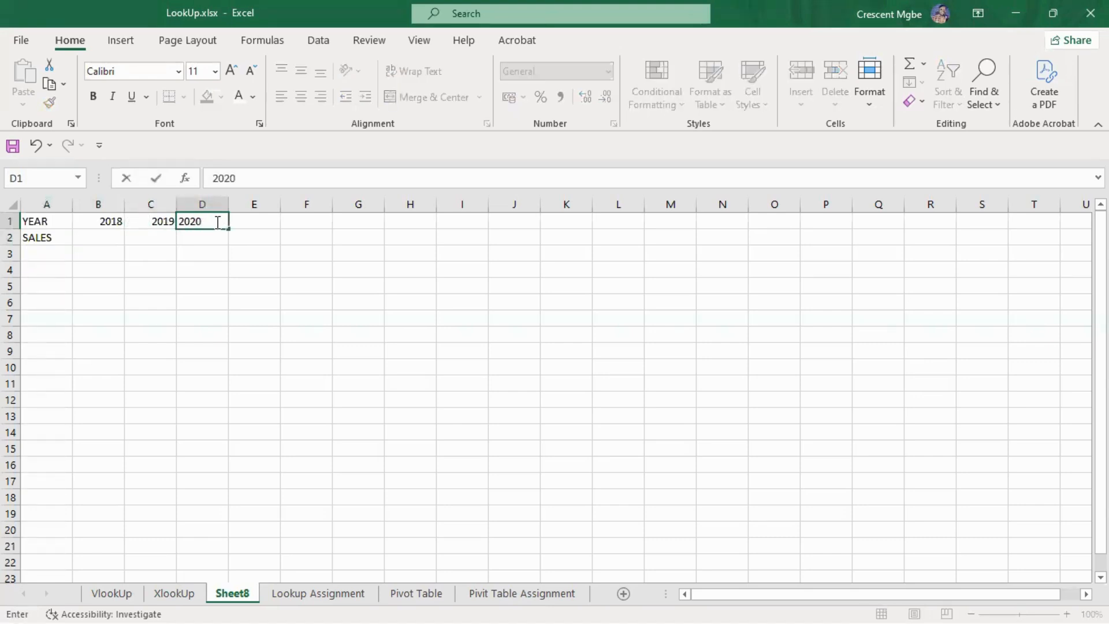
left_click(263, 222)
type("20")
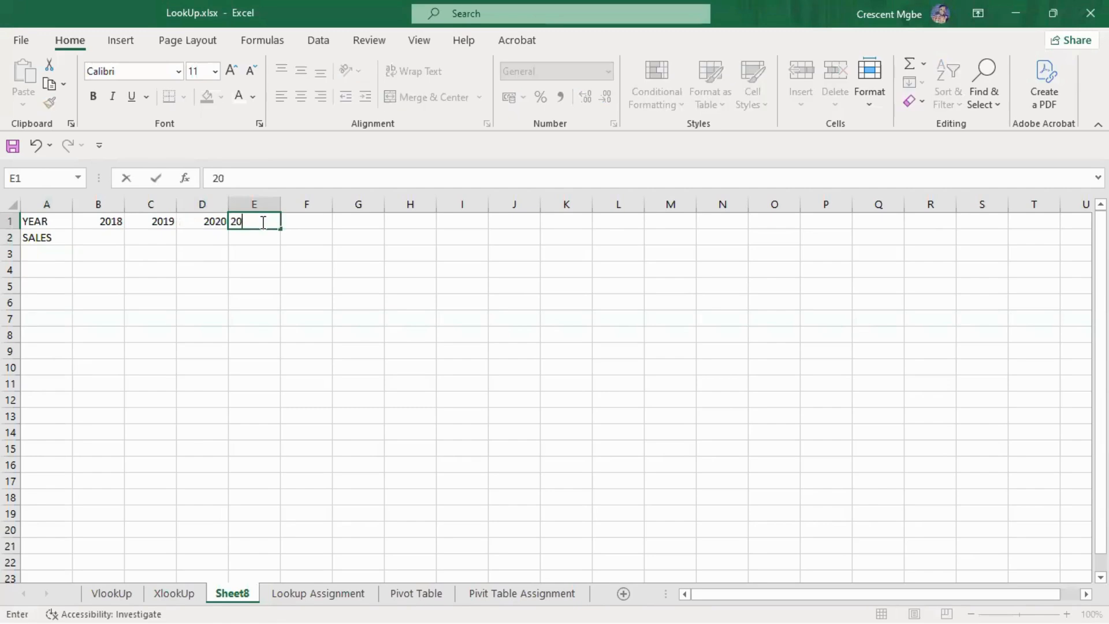
type("21")
left_click(299, 224)
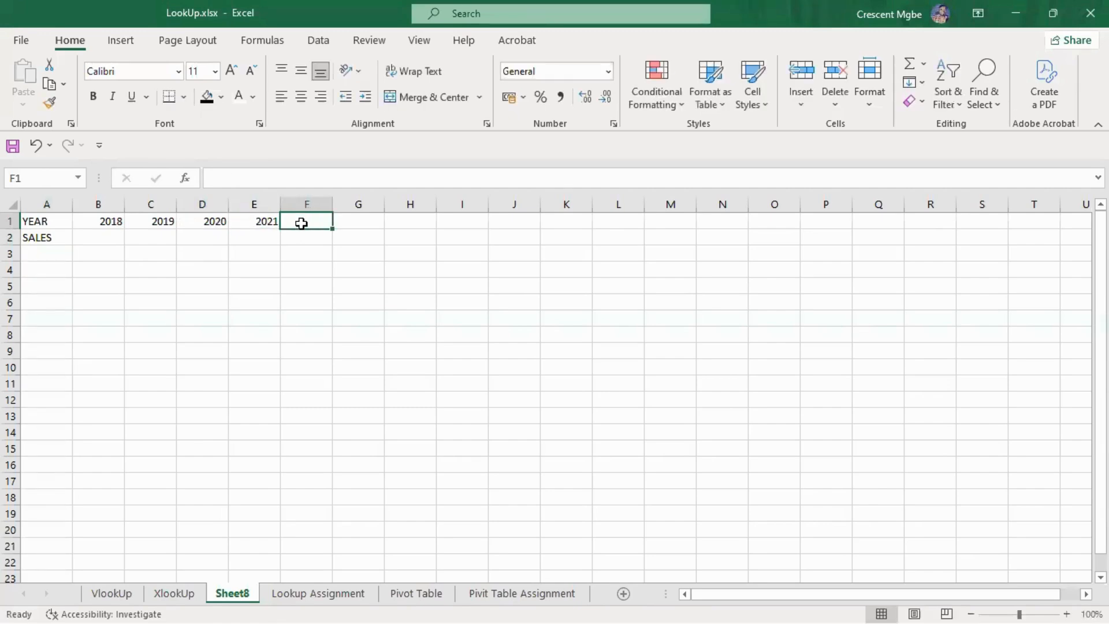
type("2022")
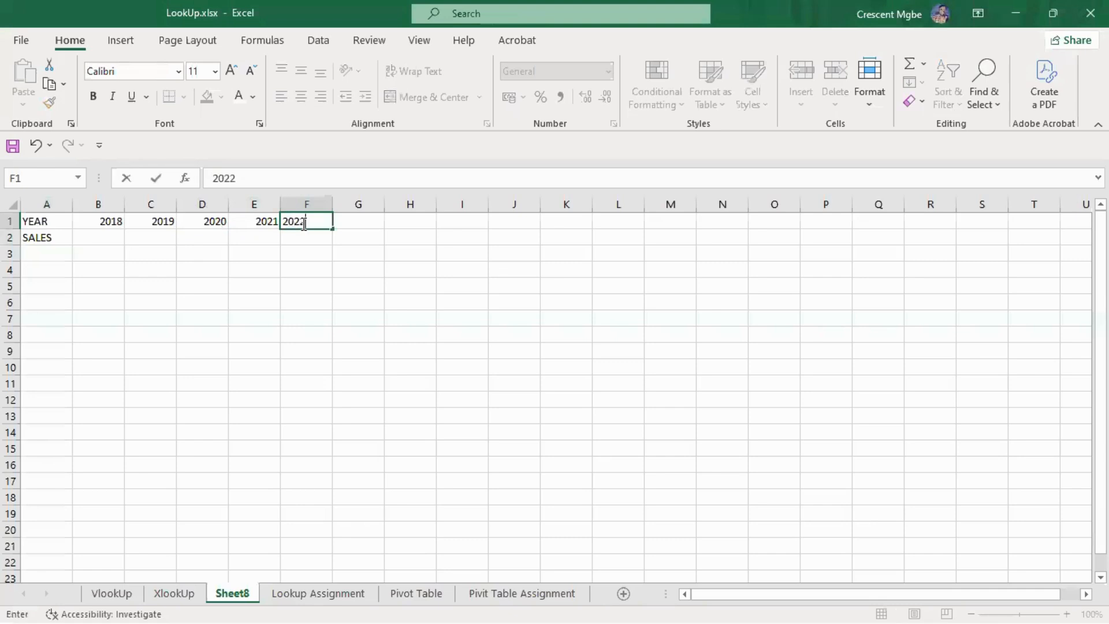
Step: Enter SUGAR, BIUSCUIT, GARRI, BUTTER and LEMON in cells B2 to F2 of the SALES row
left_click(114, 238)
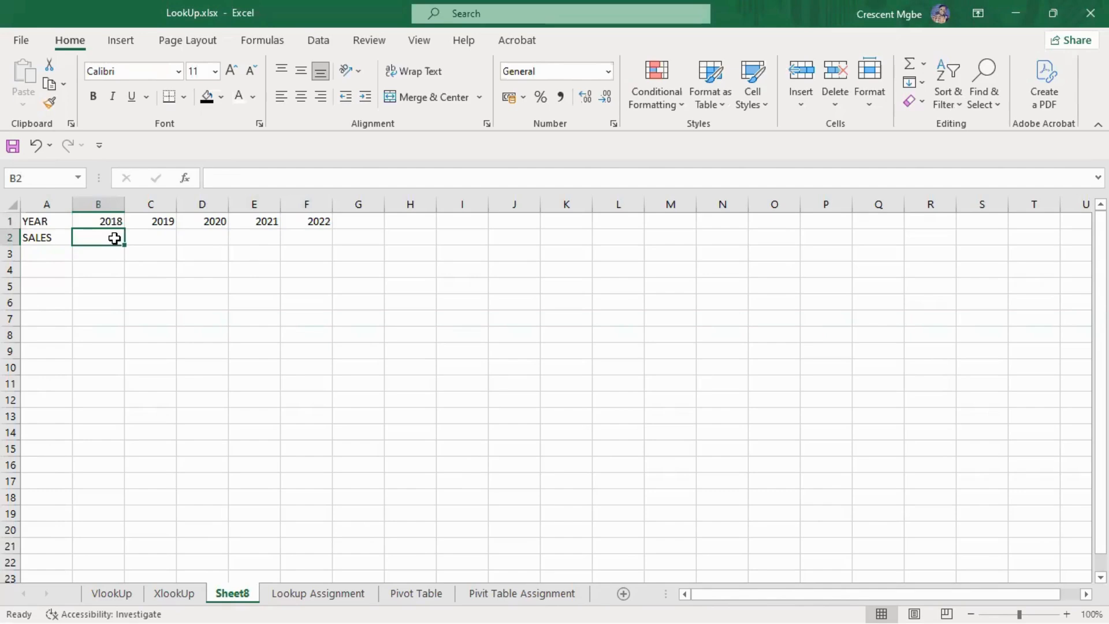
type("SUGAR")
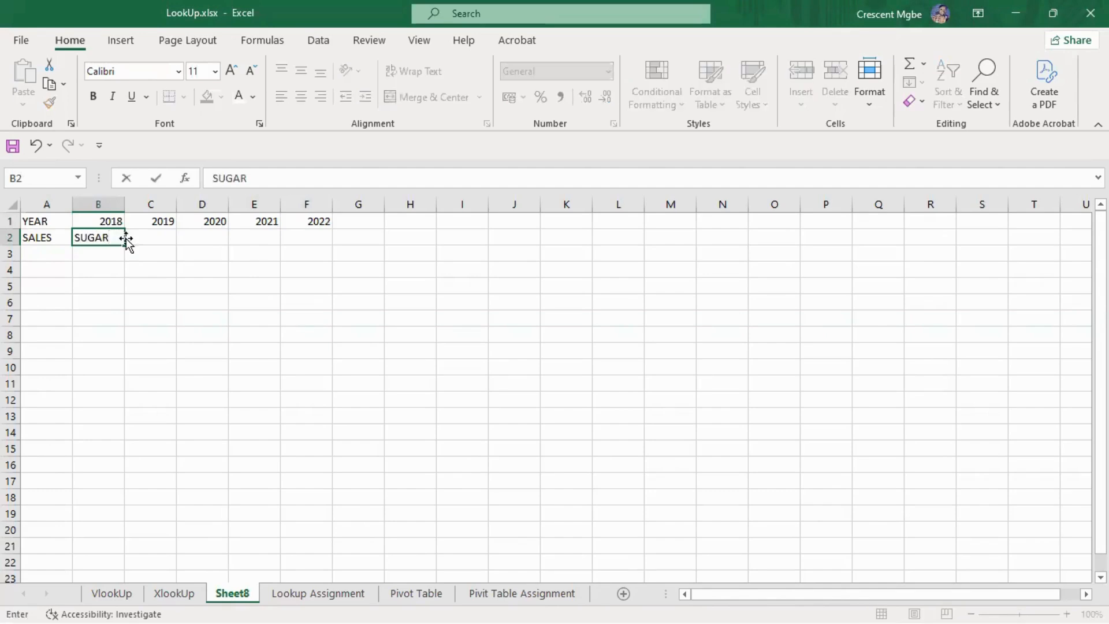
left_click_drag(153, 246, 158, 237)
left_click(157, 237)
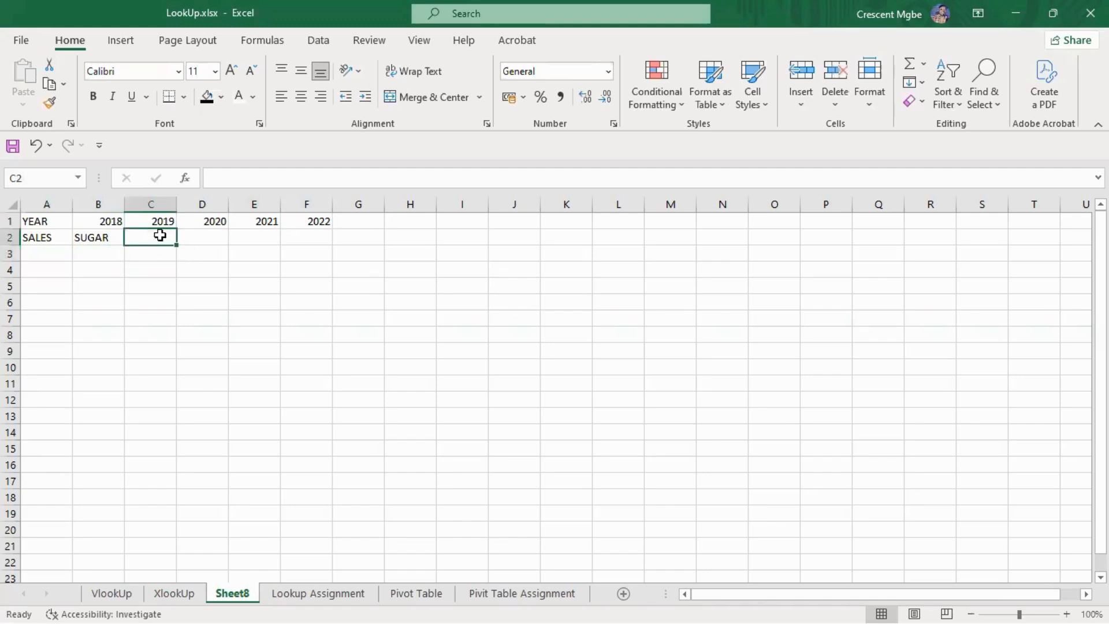
type("BIUSCUIT")
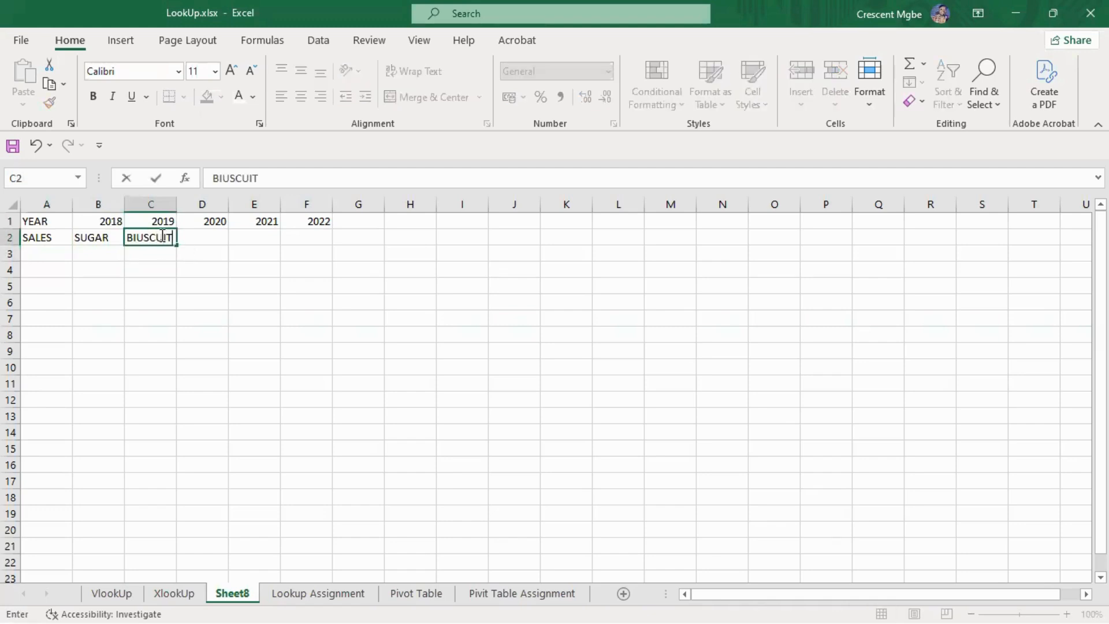
left_click(198, 238)
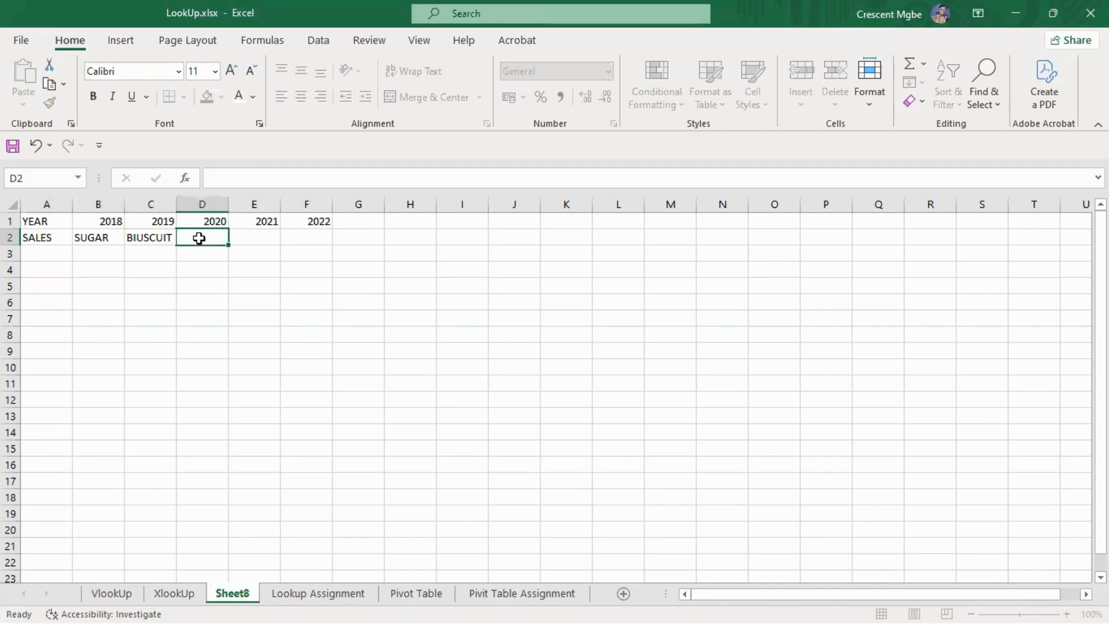
type("GARRI")
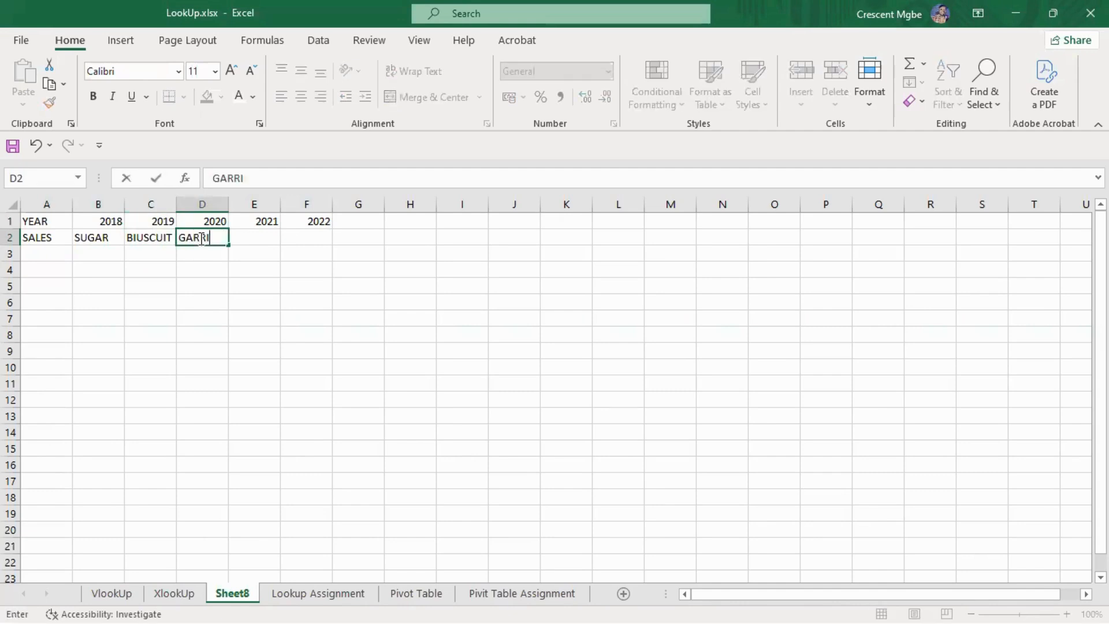
left_click(259, 237)
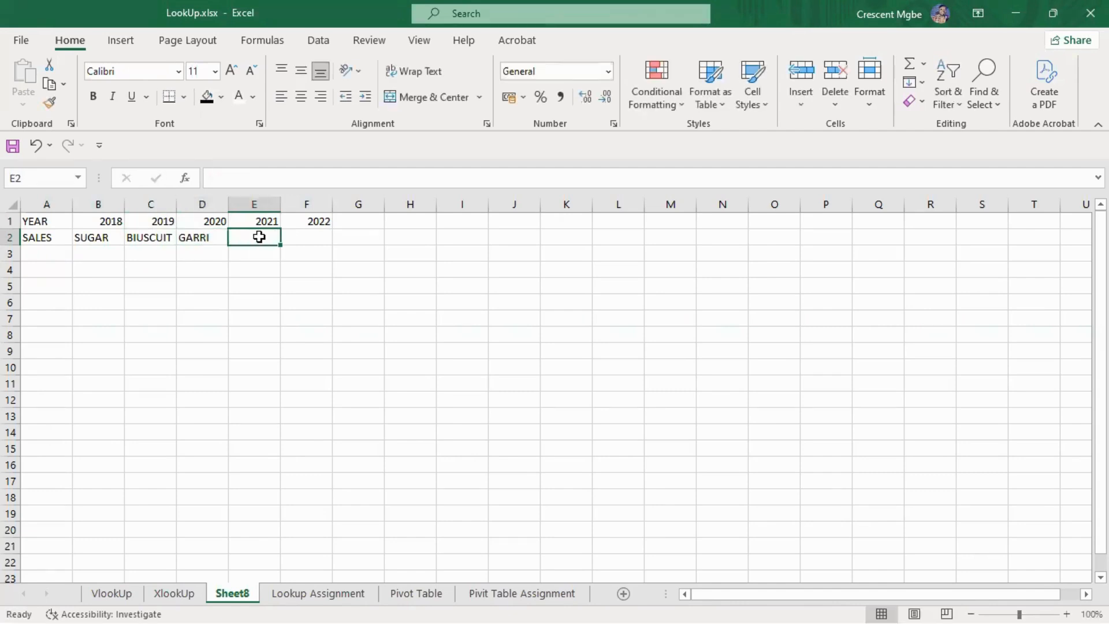
type("BUTTER")
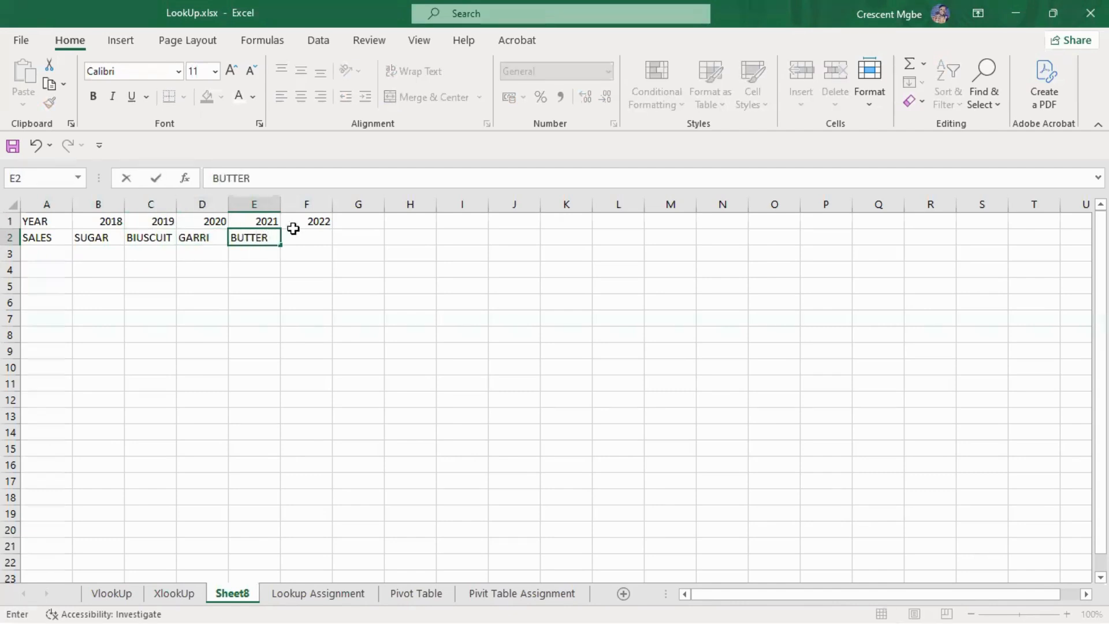
left_click(320, 238)
type("LEM")
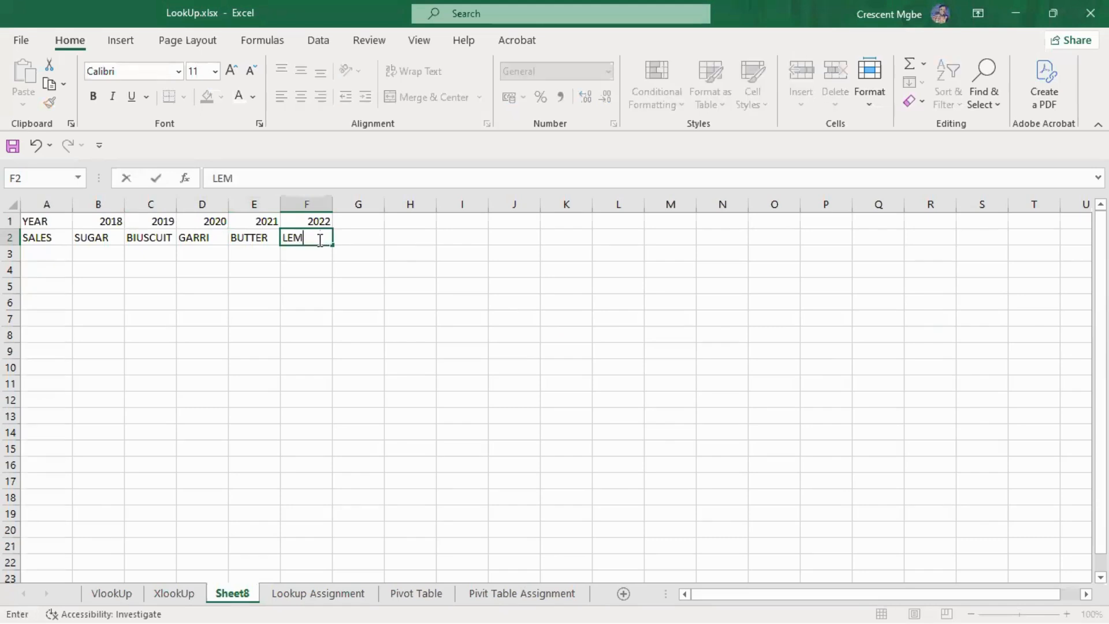
type("ON")
left_click(379, 334)
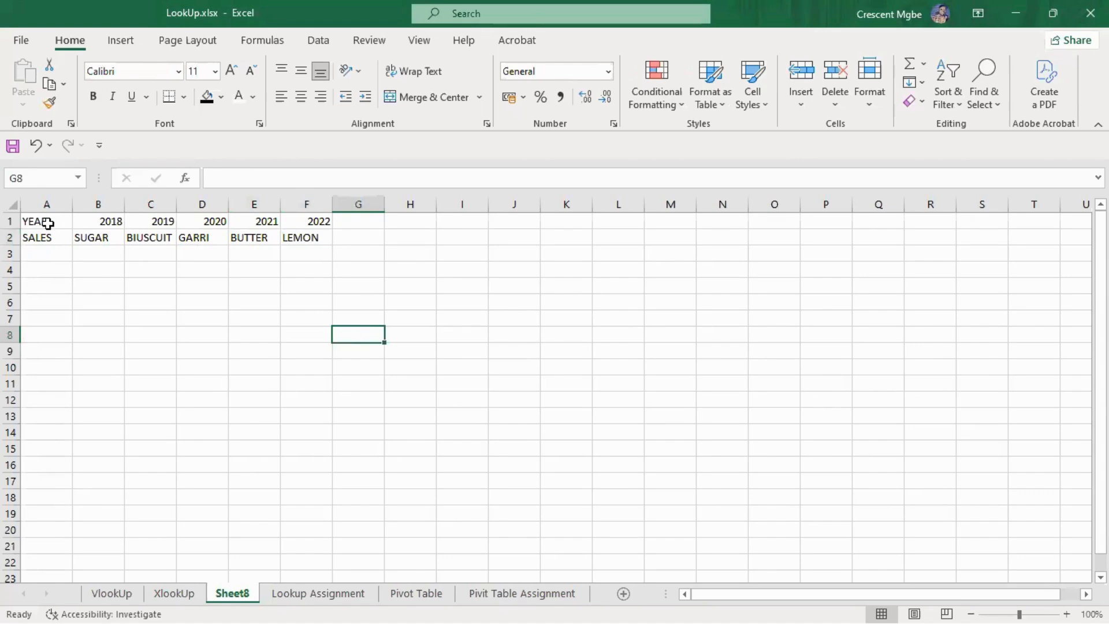
Step: Examine the year in E1 and the sales item beneath it, and how the table's data runs across columns
left_click(261, 217)
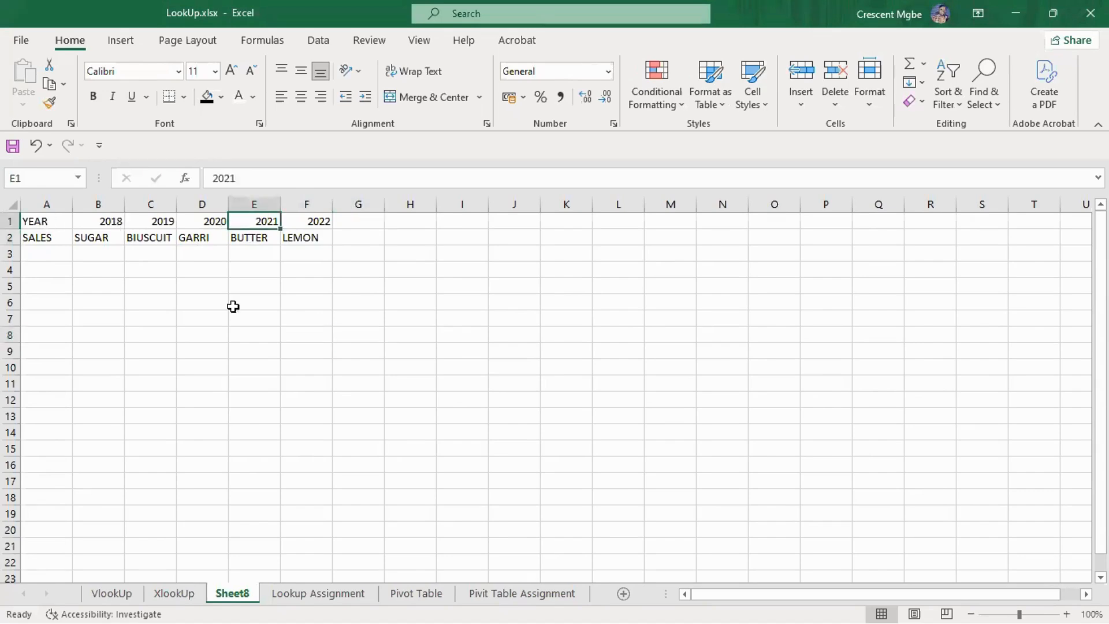
left_click(260, 241)
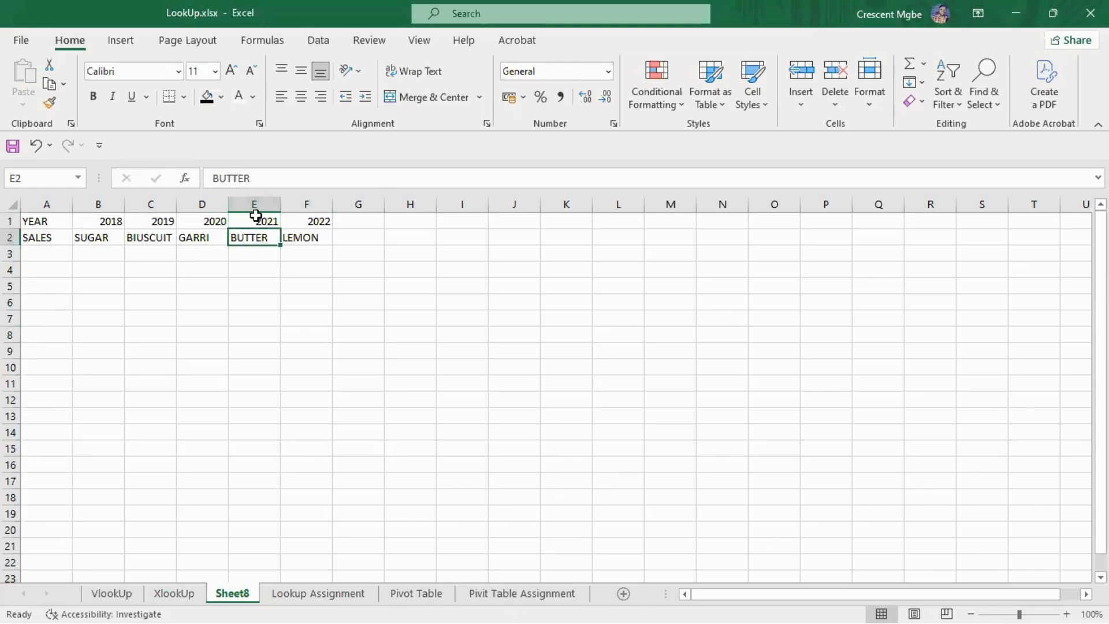
left_click(251, 422)
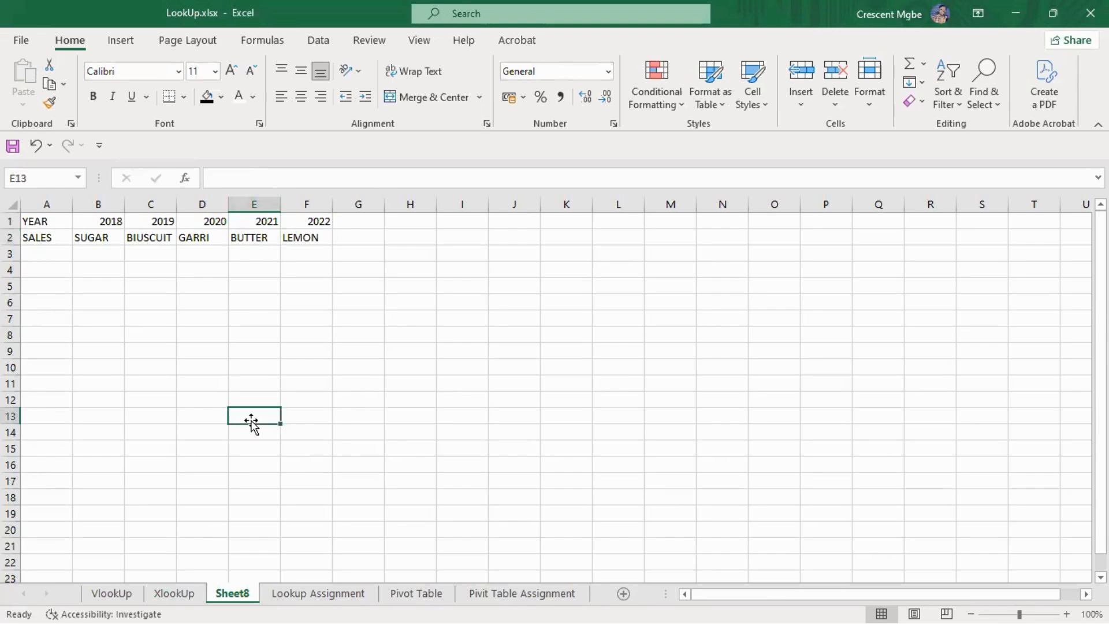
left_click(261, 234)
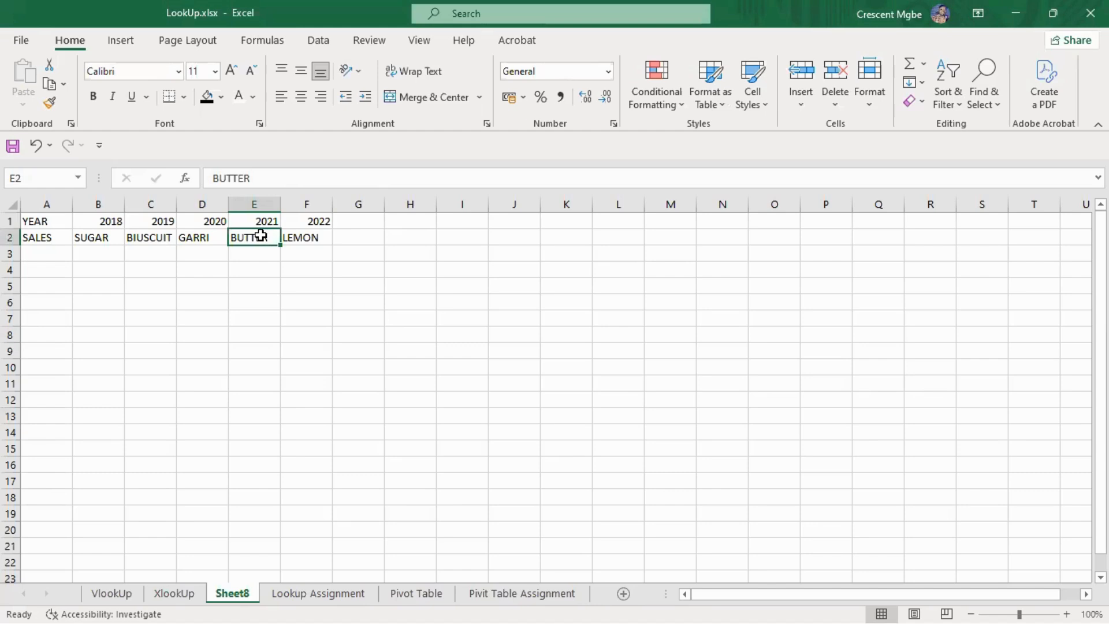
left_click(627, 317)
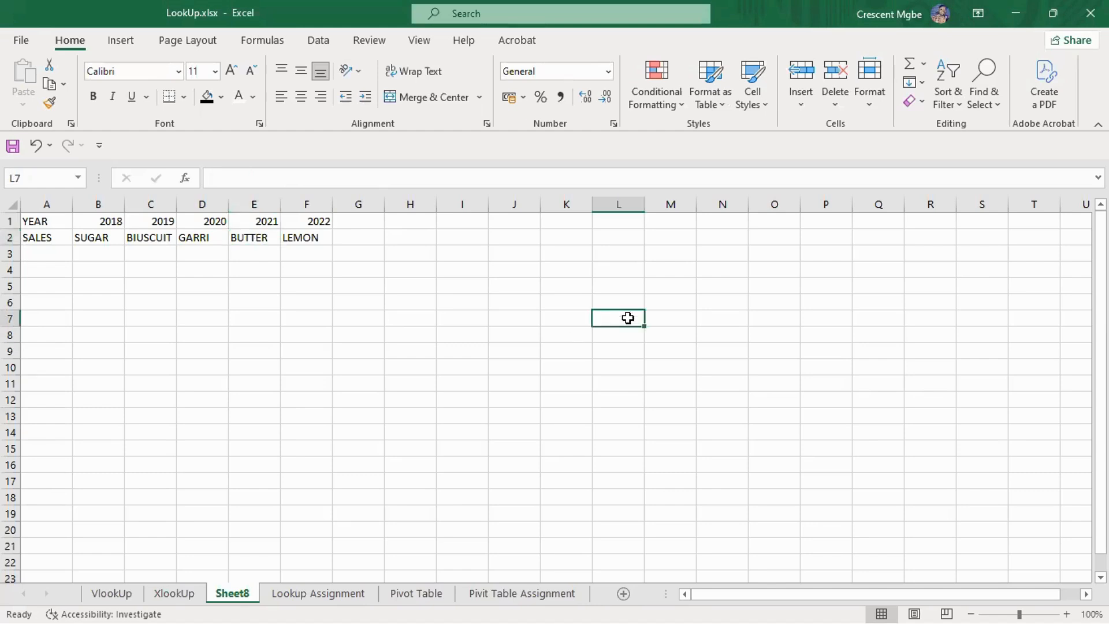
left_click(456, 204)
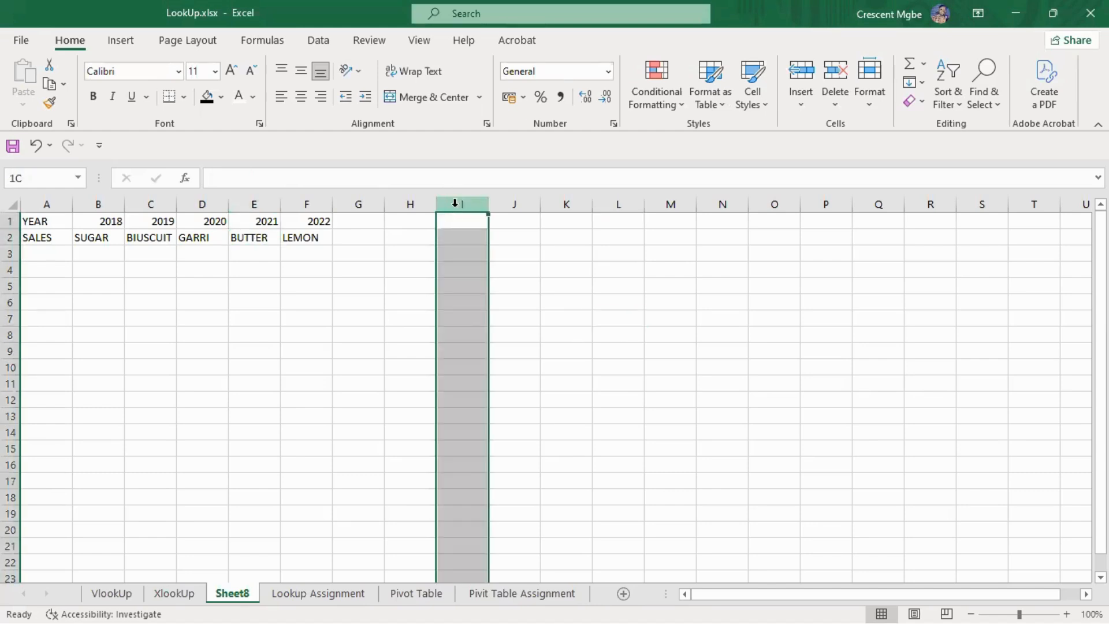
left_click(417, 202)
left_click(306, 204)
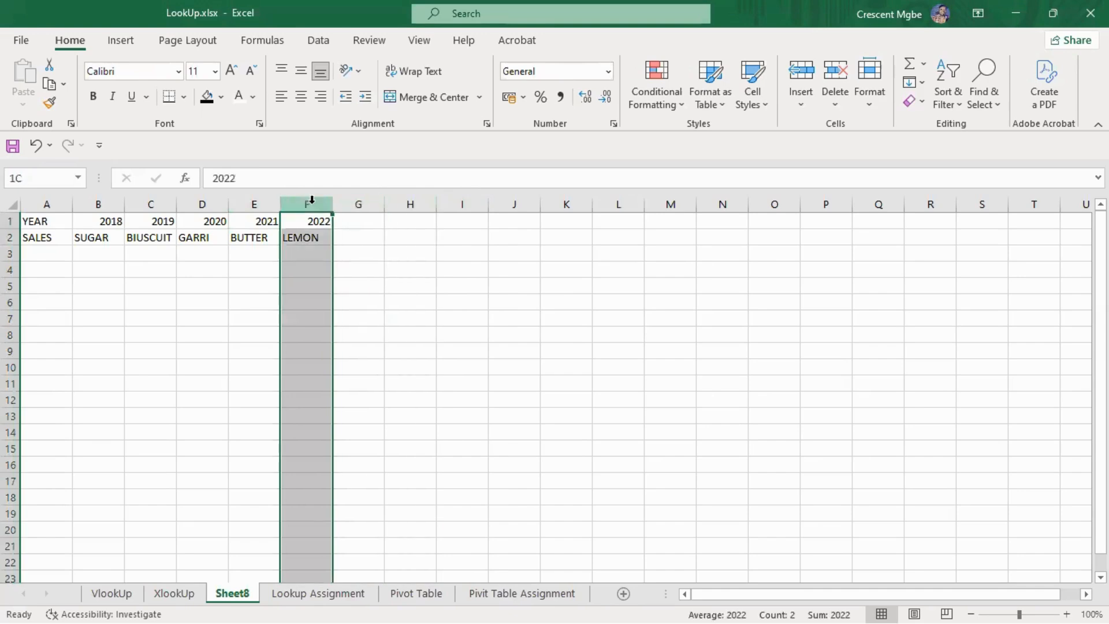
Step: Try to look up the year's sales item in K5 with the formula =VLOOKUP(E1,A1:F2,5,0)
left_click(576, 285)
type("=V;")
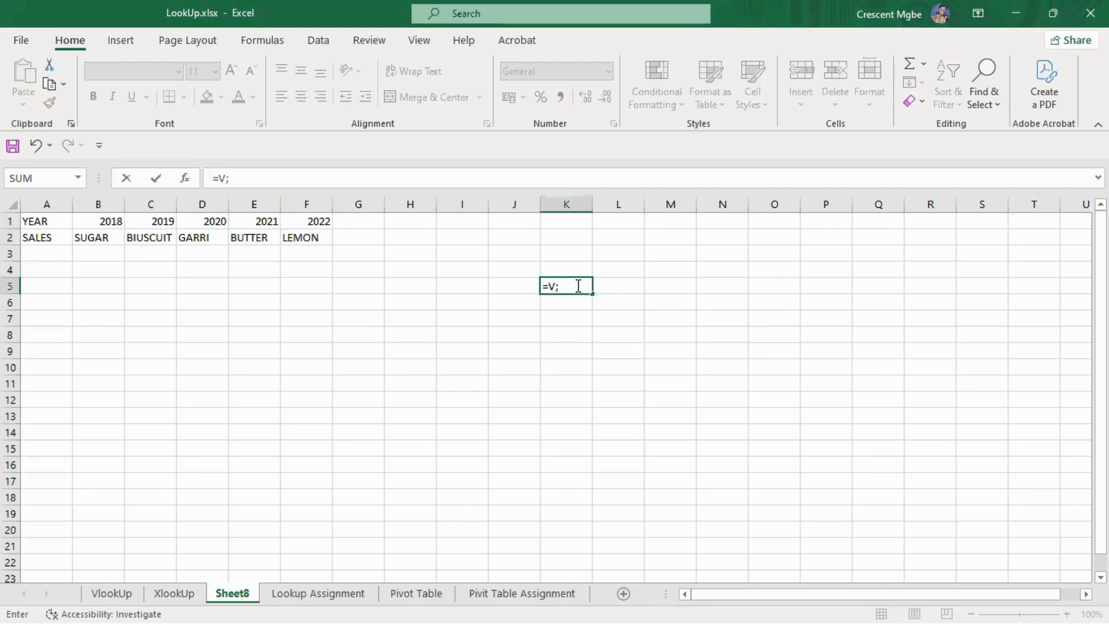
key("BackSpace")
type("LO")
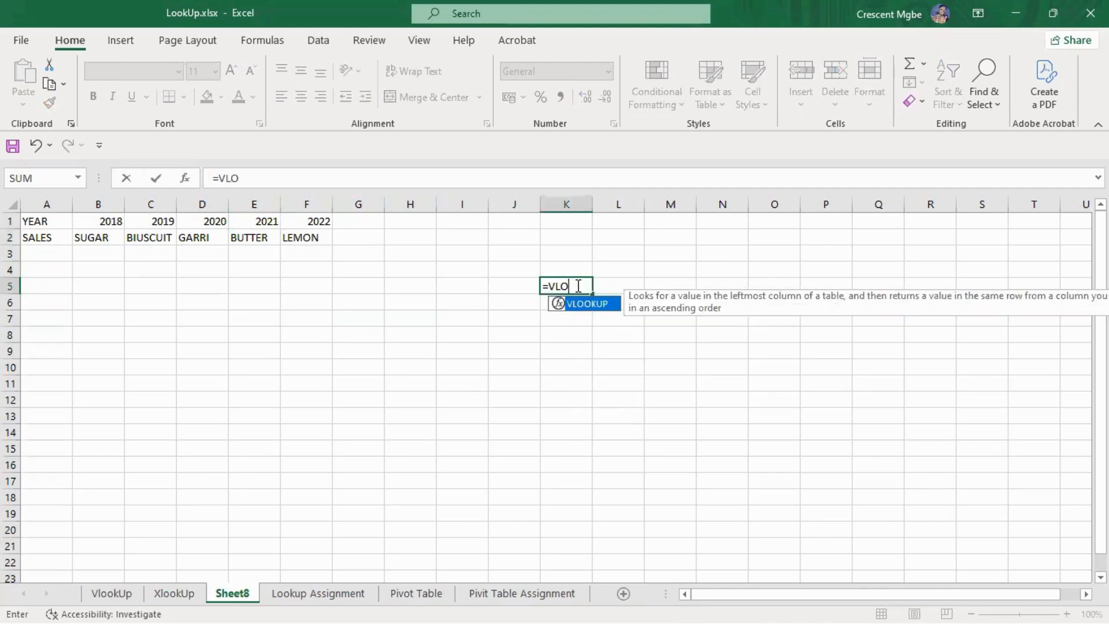
key("Tab")
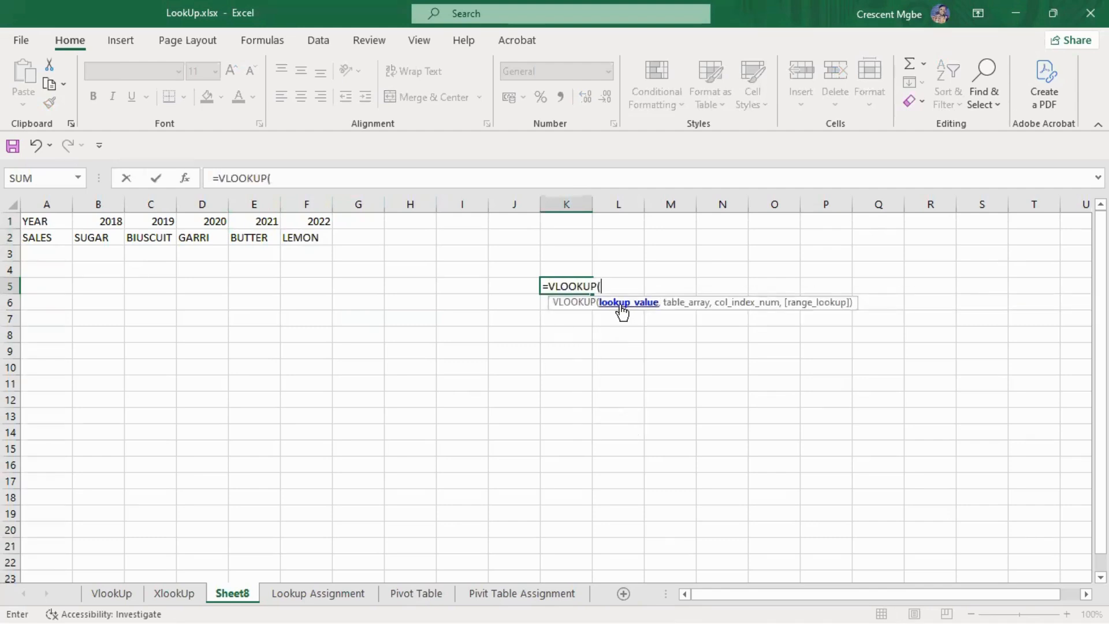
left_click(265, 222)
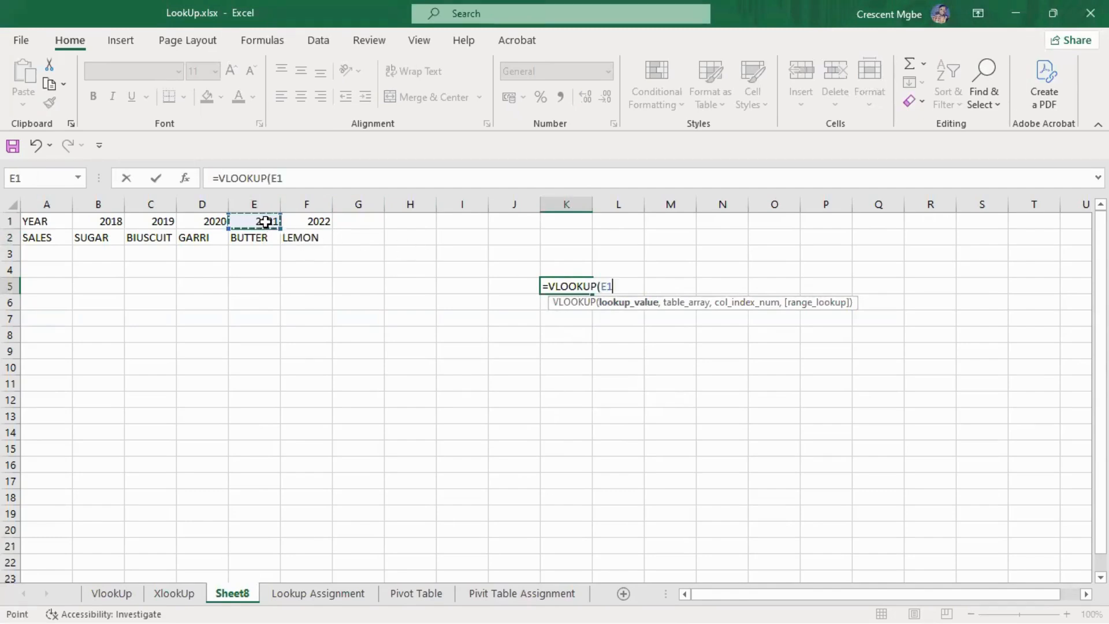
type(",")
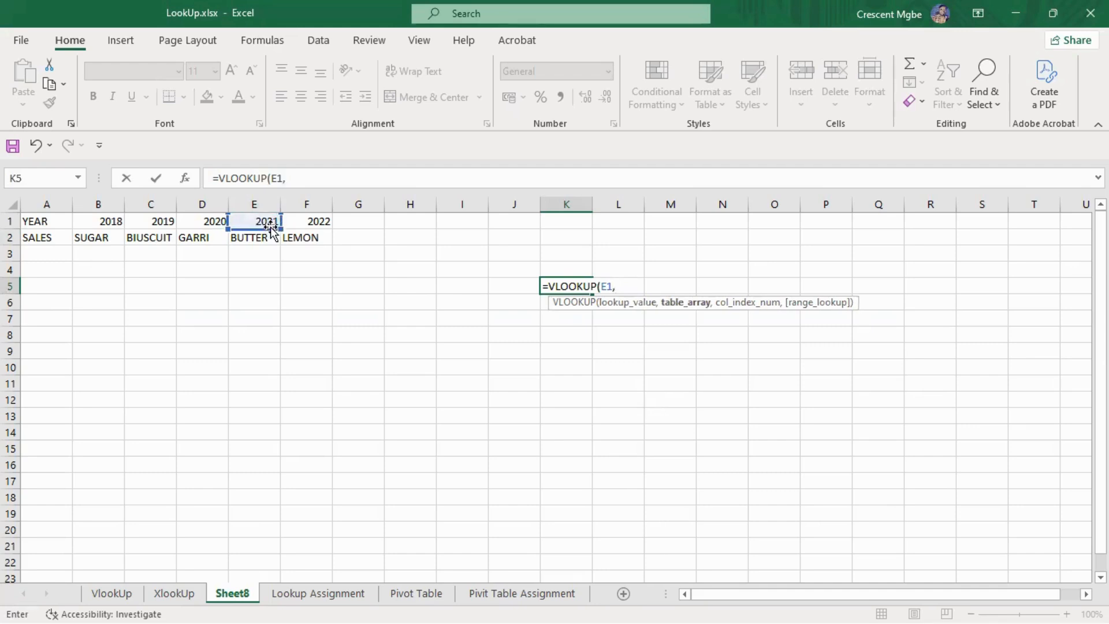
left_click_drag(46, 222, 309, 231)
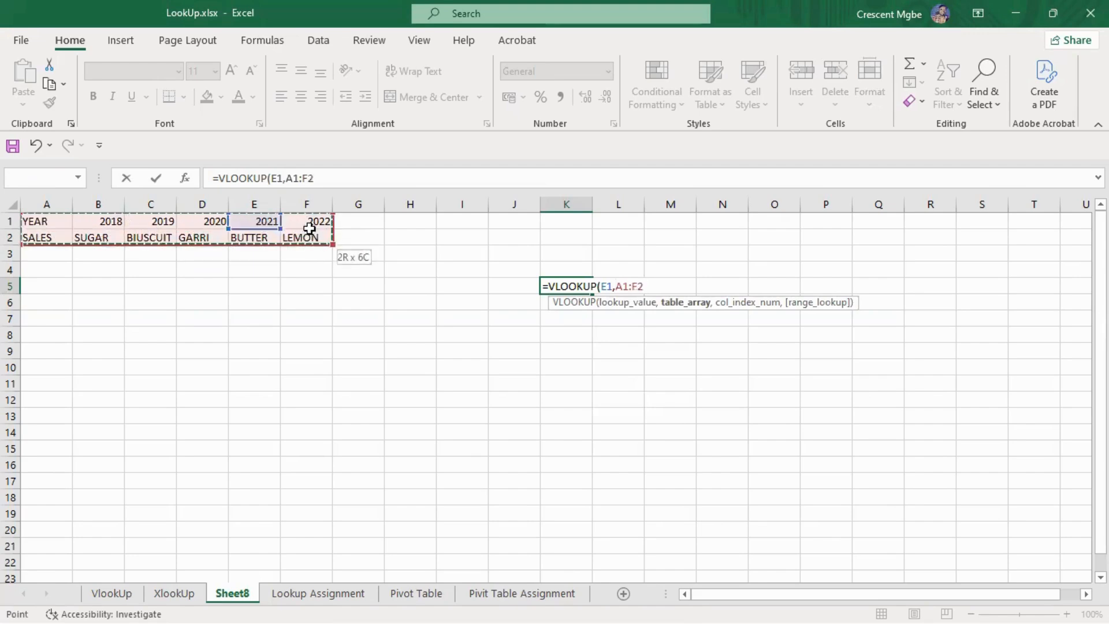
type(",5")
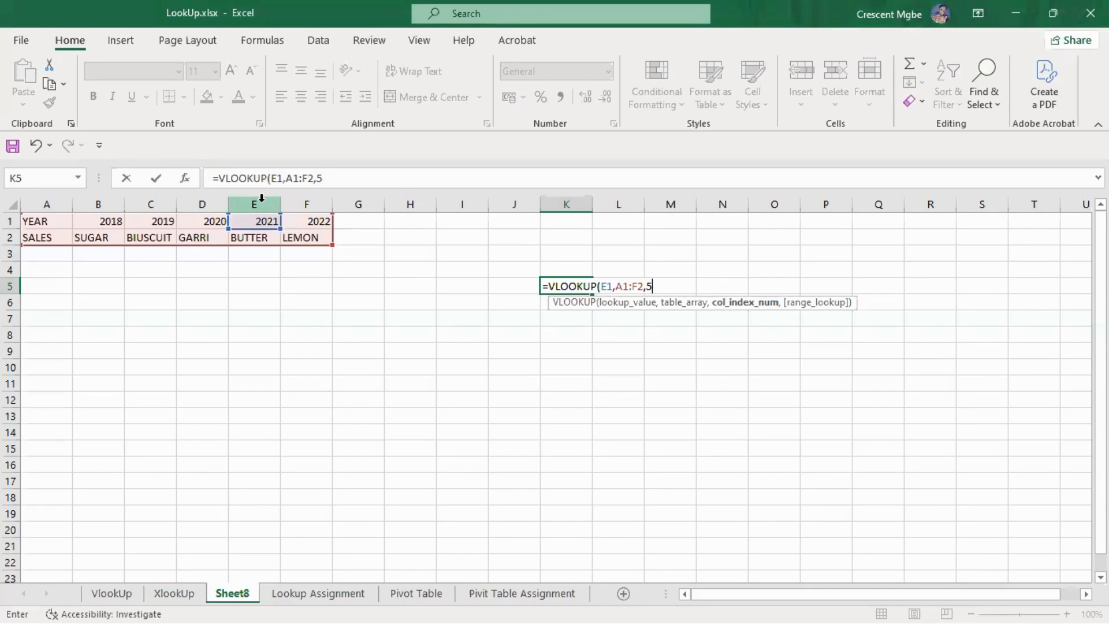
type(",")
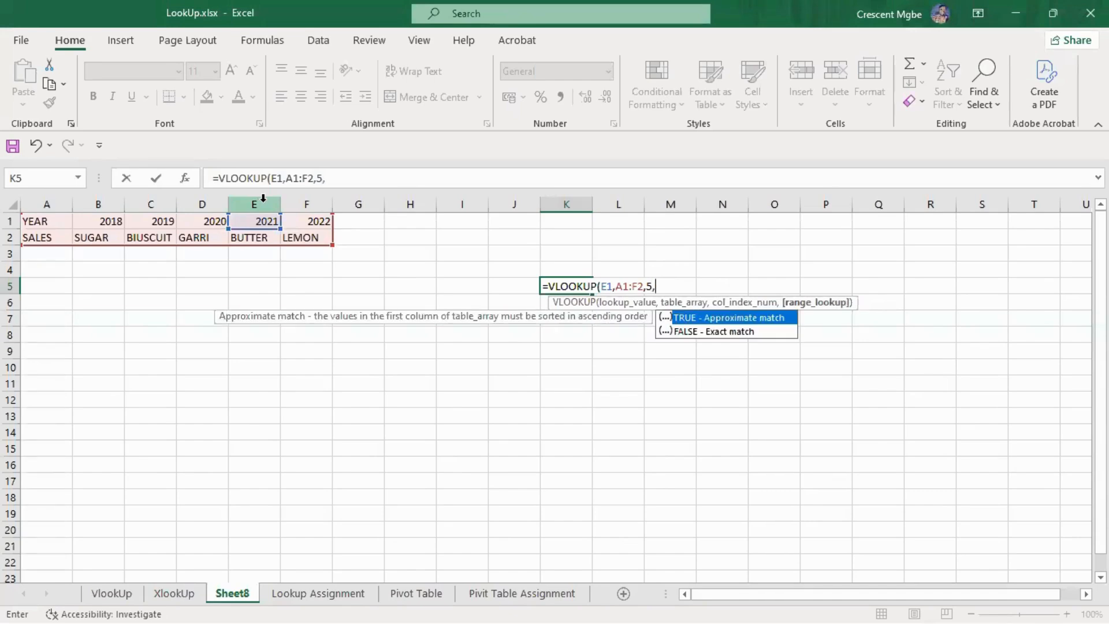
type("0)")
key("Return")
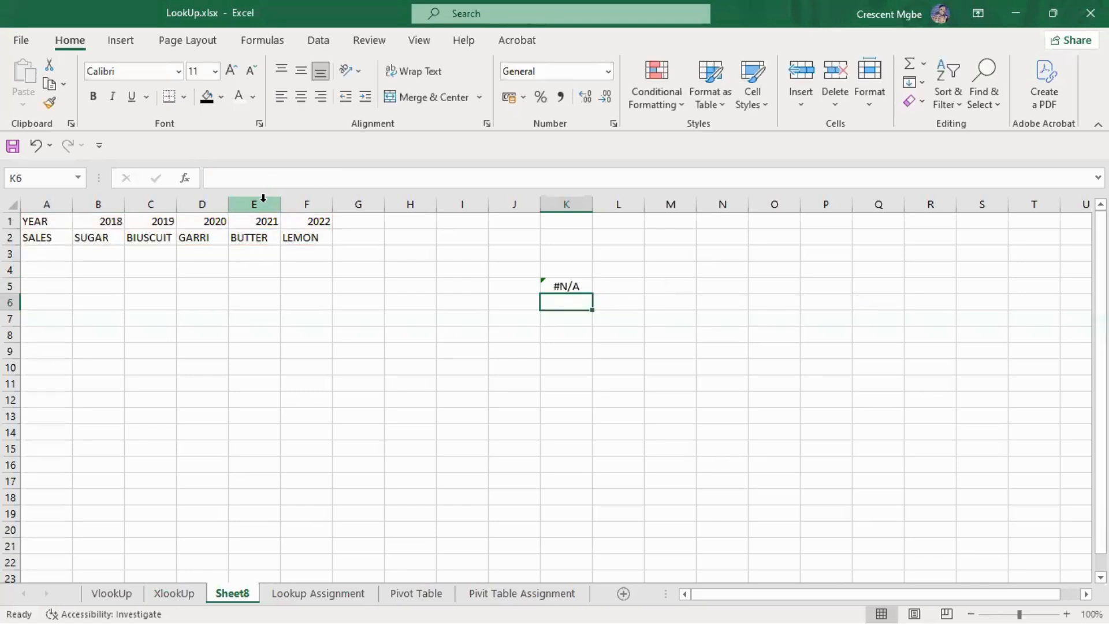
Step: Clear the VLOOKUP formula by deleting the contents of J3:L6
left_click(557, 379)
left_click_drag(515, 255, 612, 313)
key("Delete")
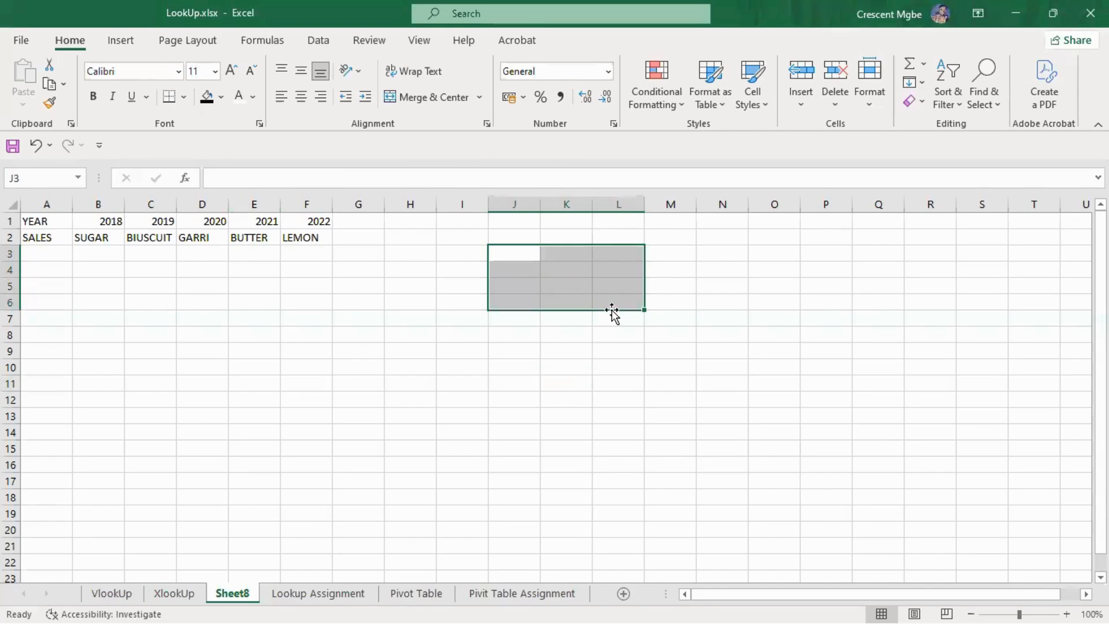
left_click(523, 345)
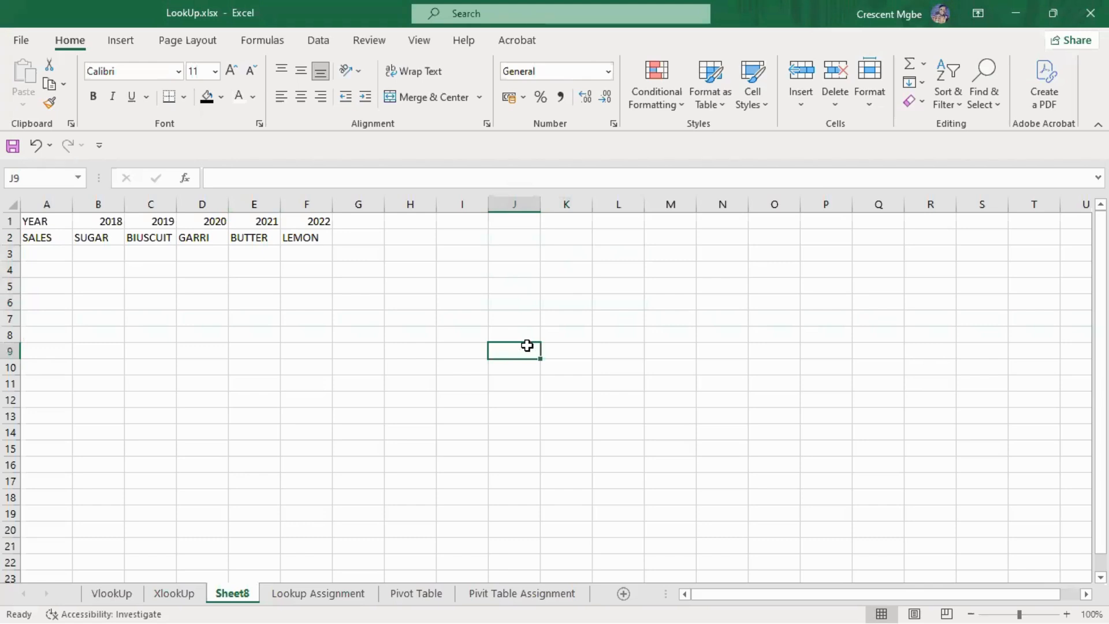
Step: Compare the vertical direction of the columns with the horizontal direction of the rows on the sheet
left_click(618, 256)
left_click_drag(618, 256, 633, 519)
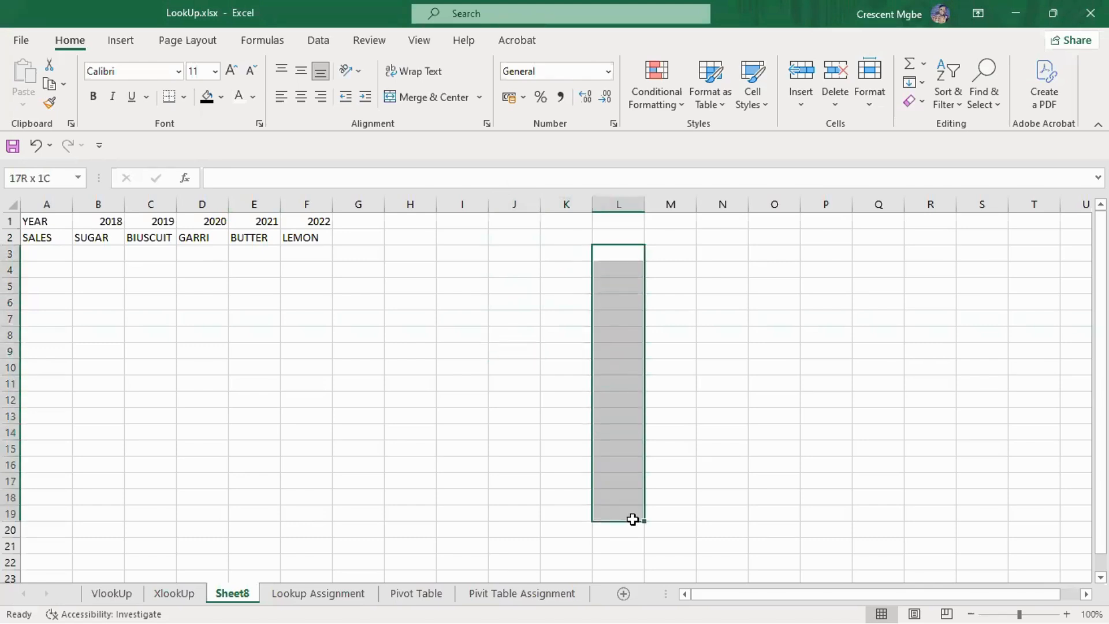
left_click(566, 206)
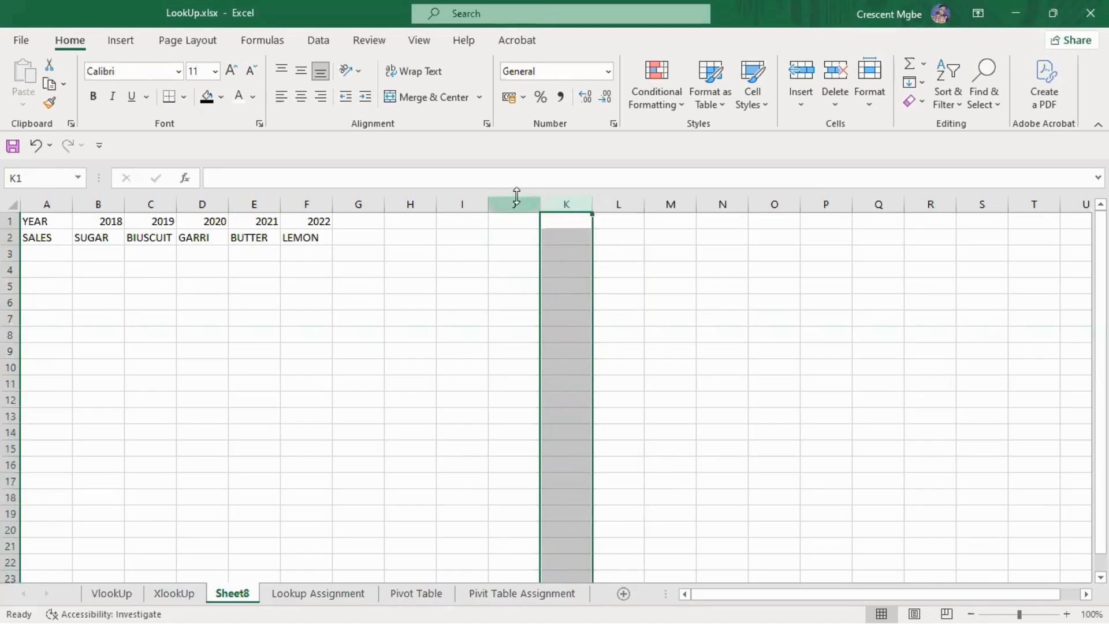
left_click(430, 348)
left_click_drag(432, 349, 790, 350)
left_click(9, 221)
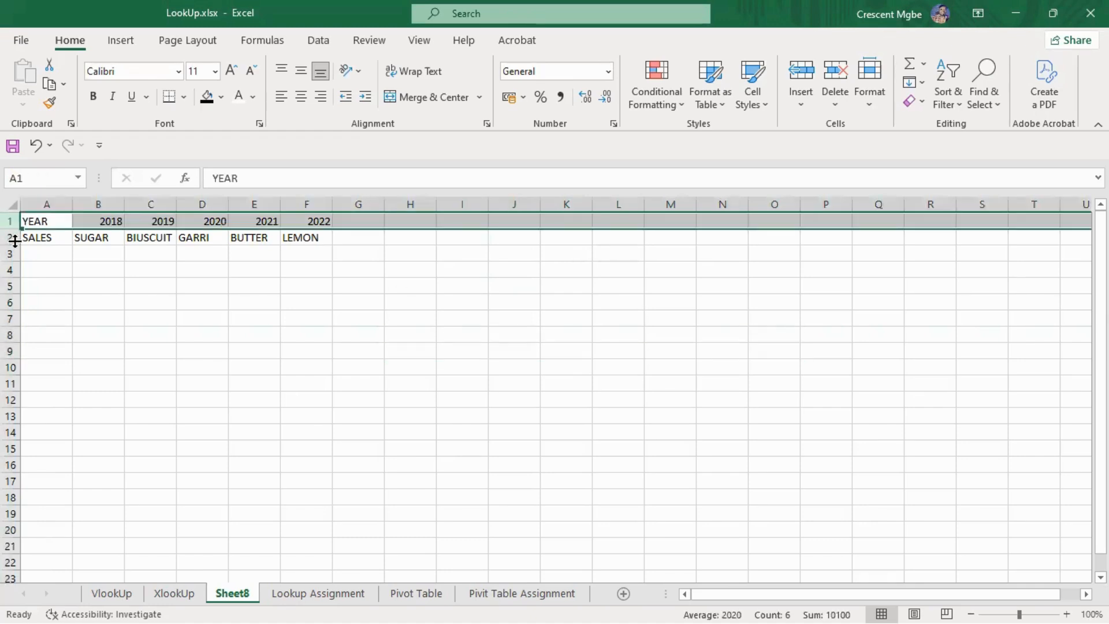
left_click(409, 351)
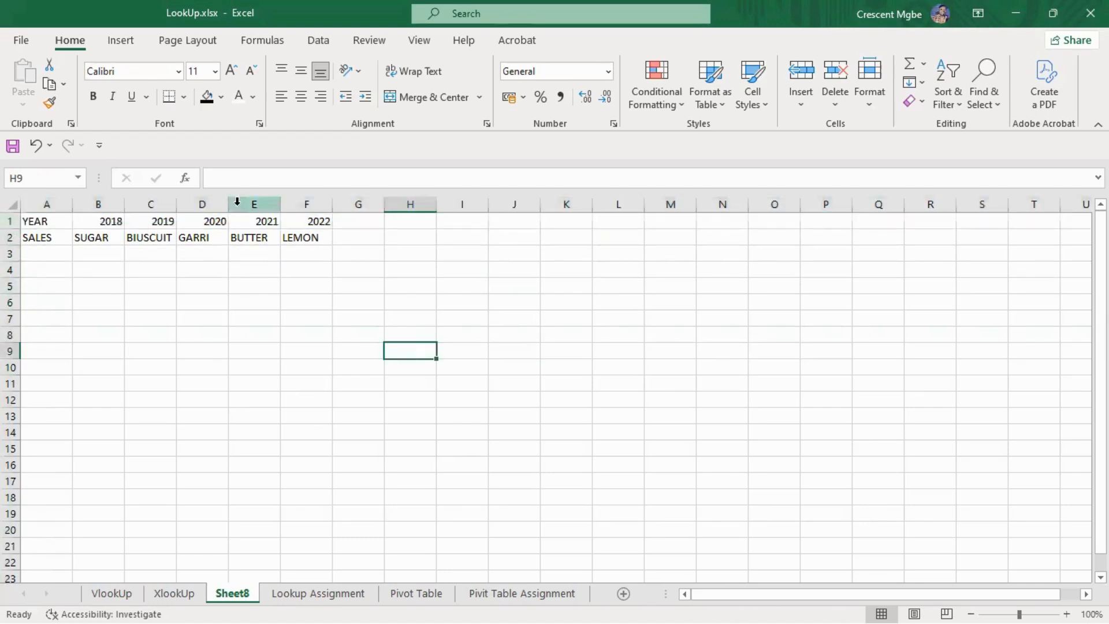
Step: Examine the lettered columns A to F and the numbered rows 1 to 3 across the year and sales table
left_click(45, 202)
left_click(95, 203)
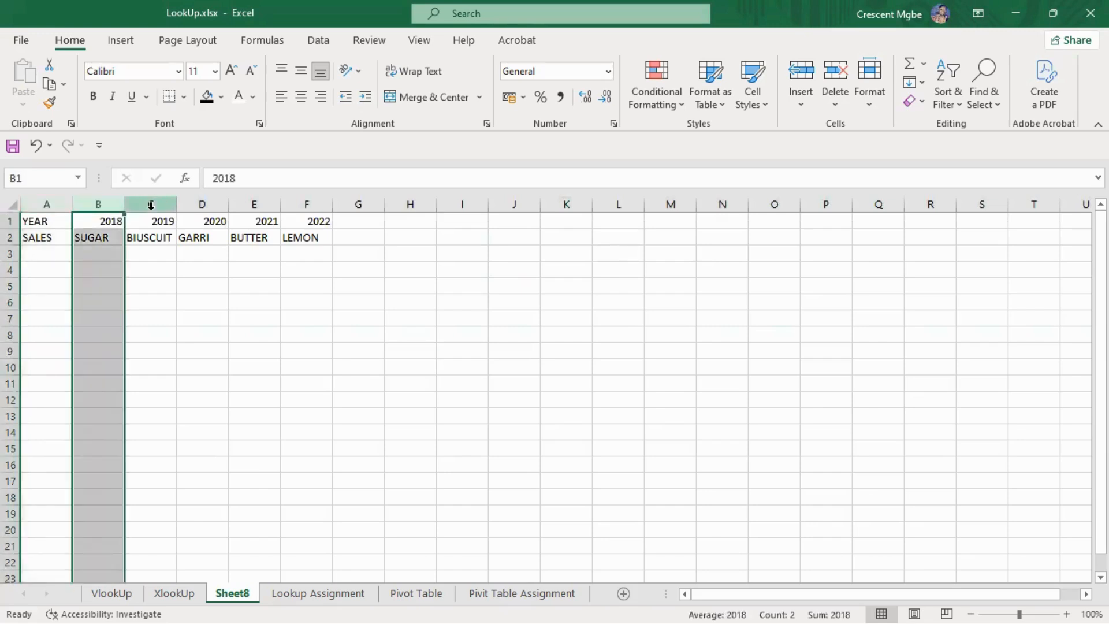
left_click(149, 203)
left_click(196, 203)
left_click(306, 204)
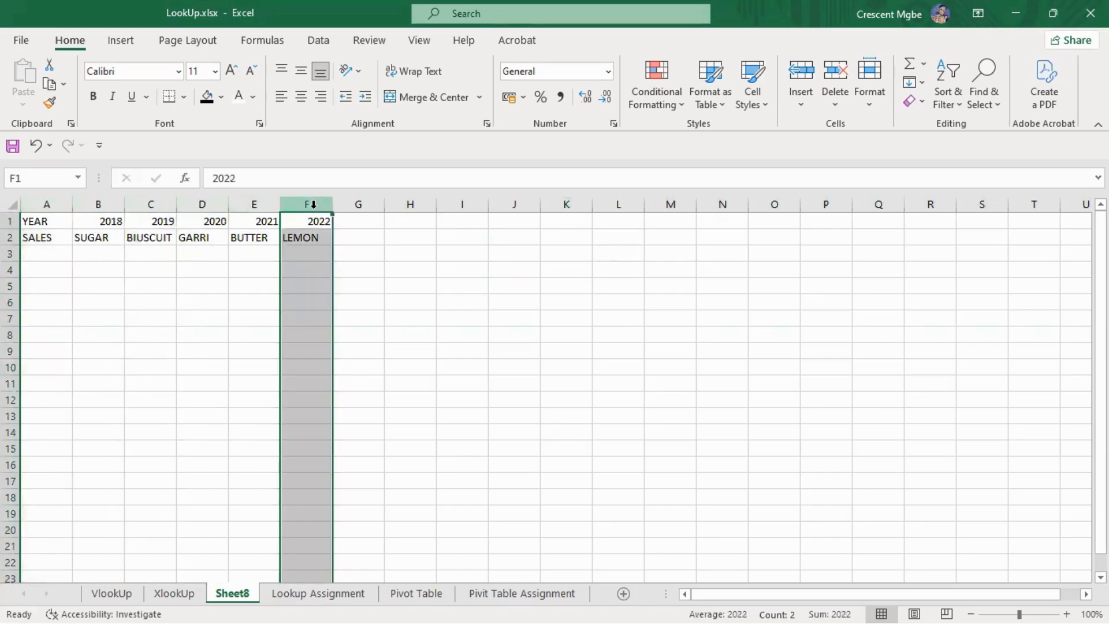
left_click(12, 222)
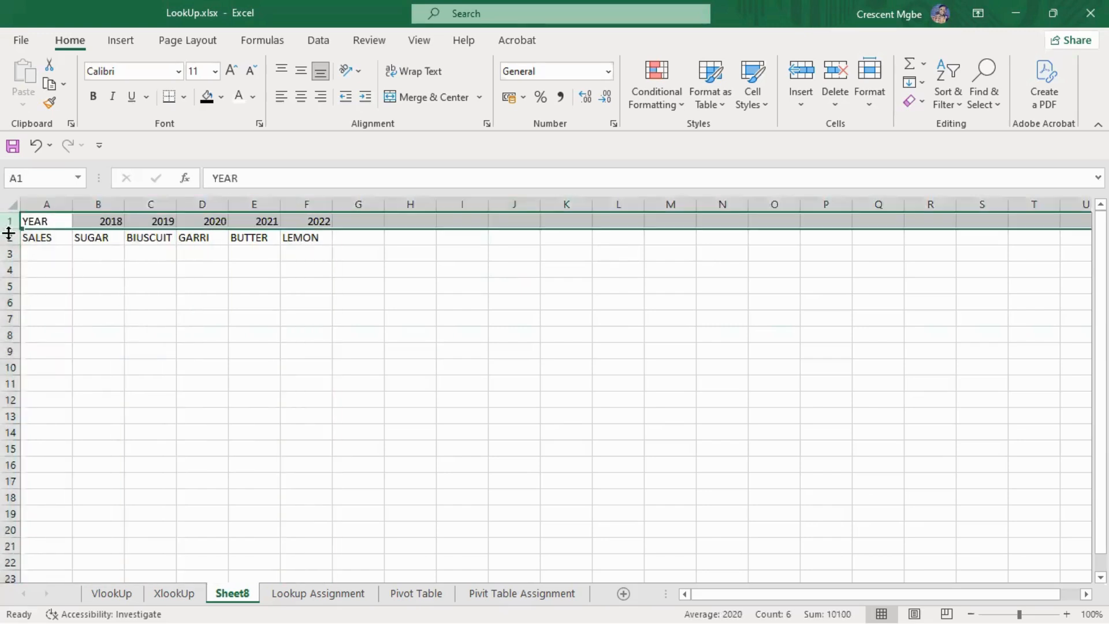
left_click(10, 238)
left_click(12, 254)
left_click(12, 262)
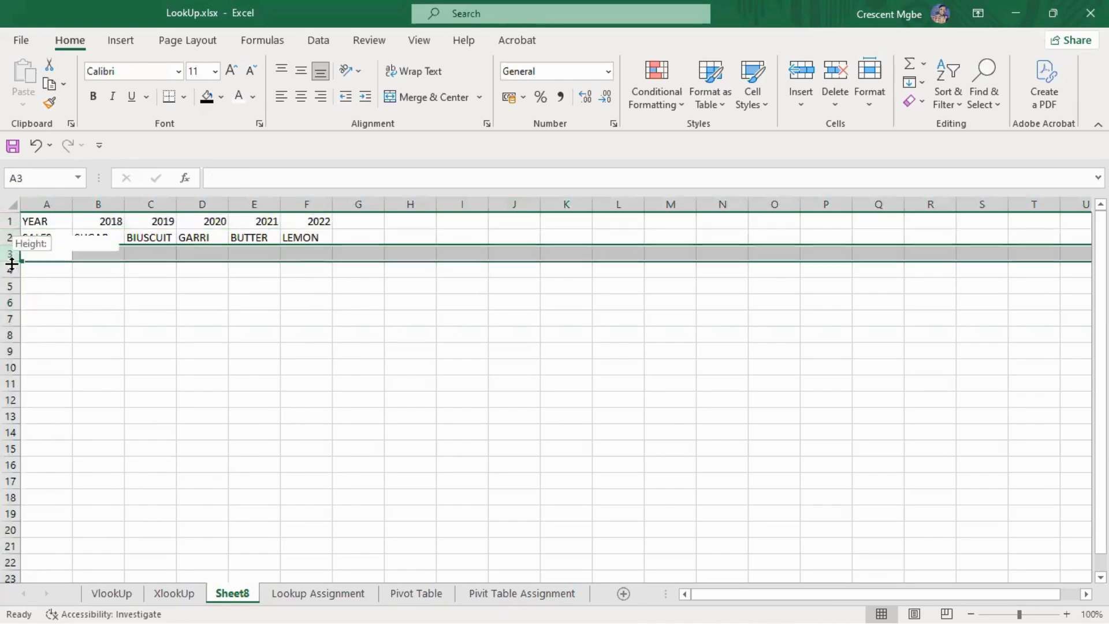
left_click(11, 278)
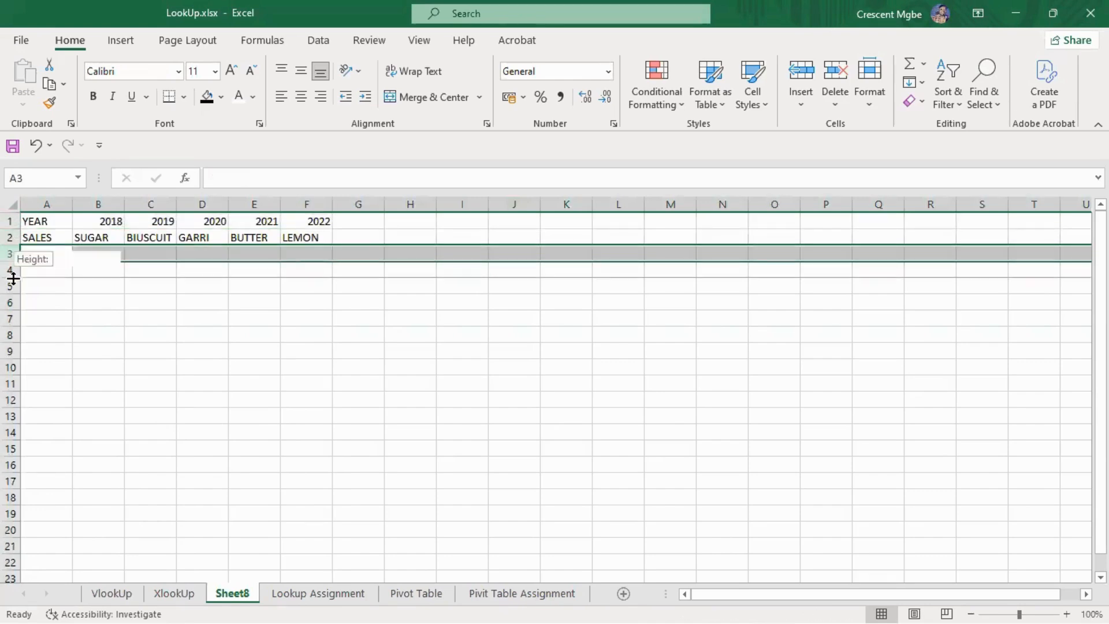
left_click(12, 220)
left_click(11, 237)
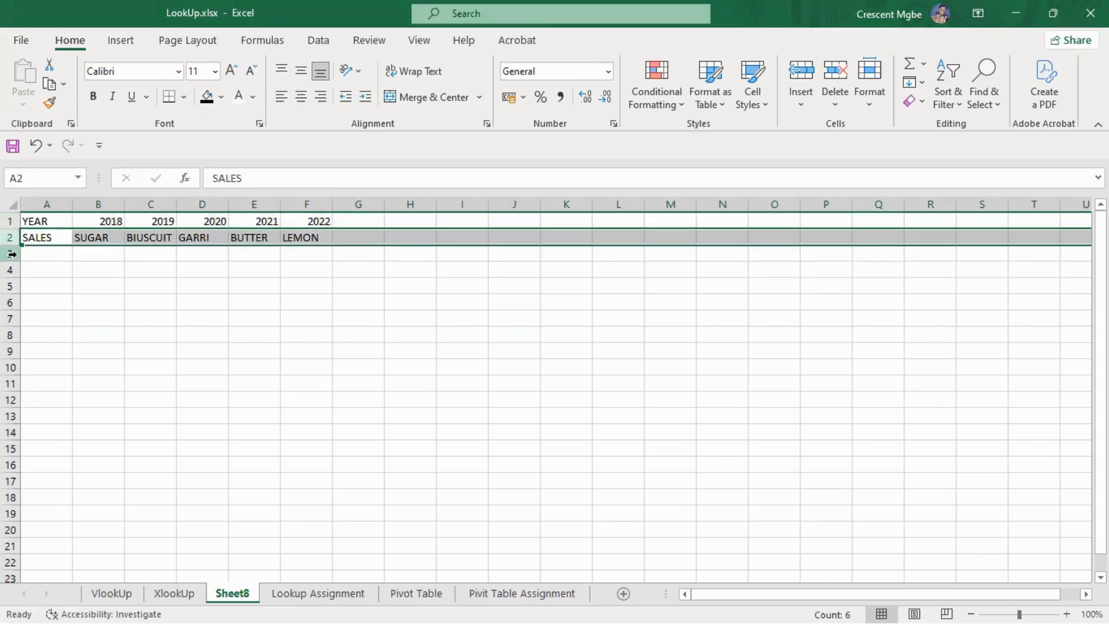
left_click(11, 254)
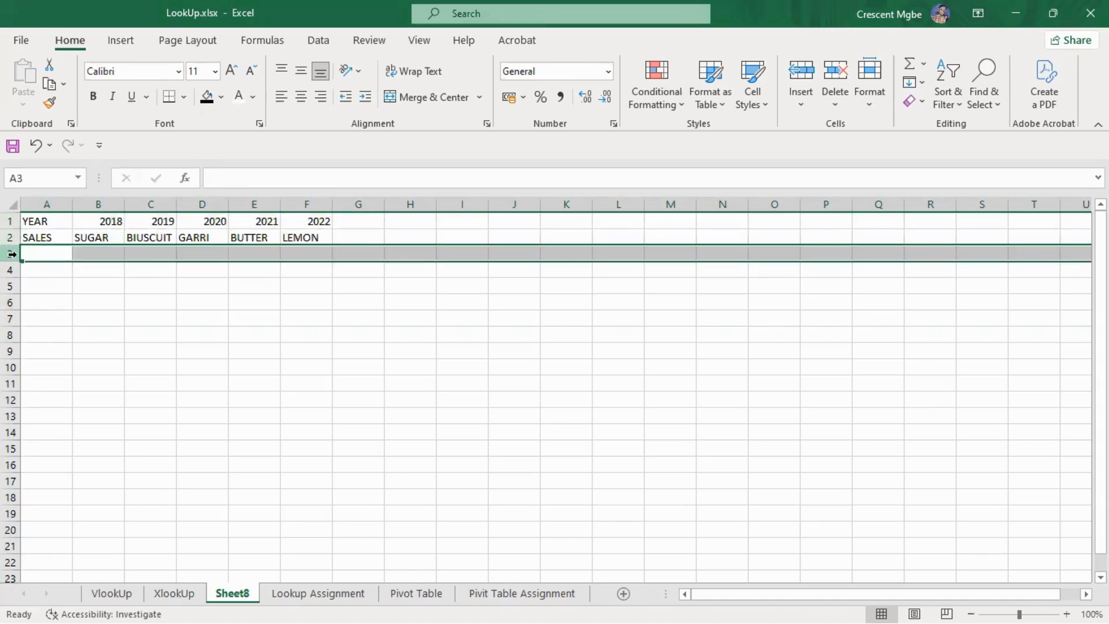
left_click(46, 204)
left_click(98, 204)
left_click(151, 204)
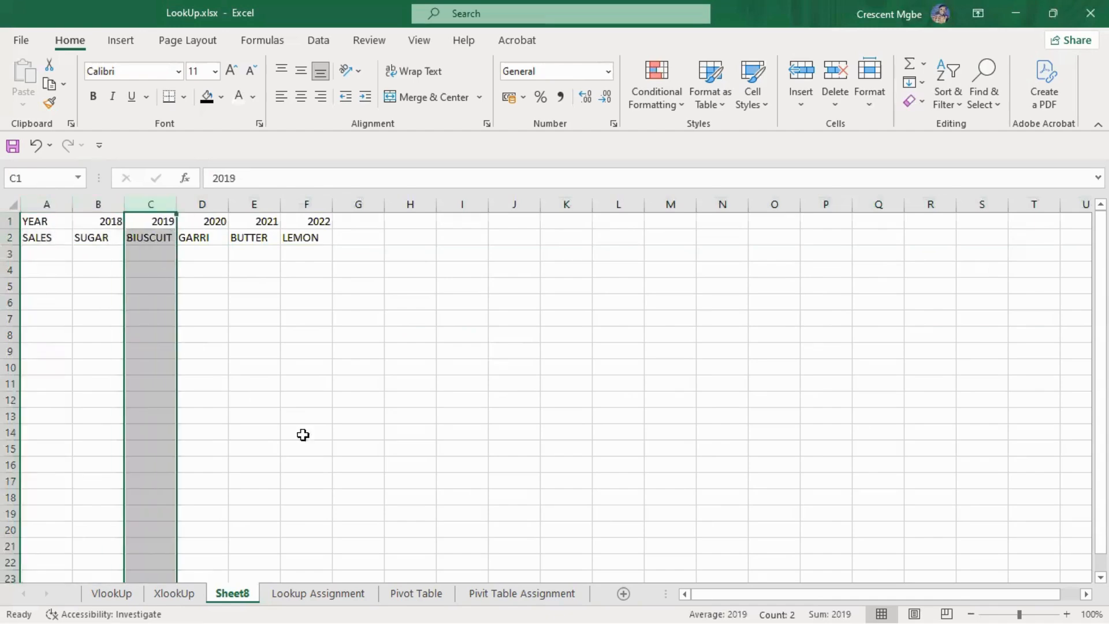
Step: Switch to the PowerPoint slide show and advance to the HLOOKUP (Horizontal Lookup) slide
key("super+Tab")
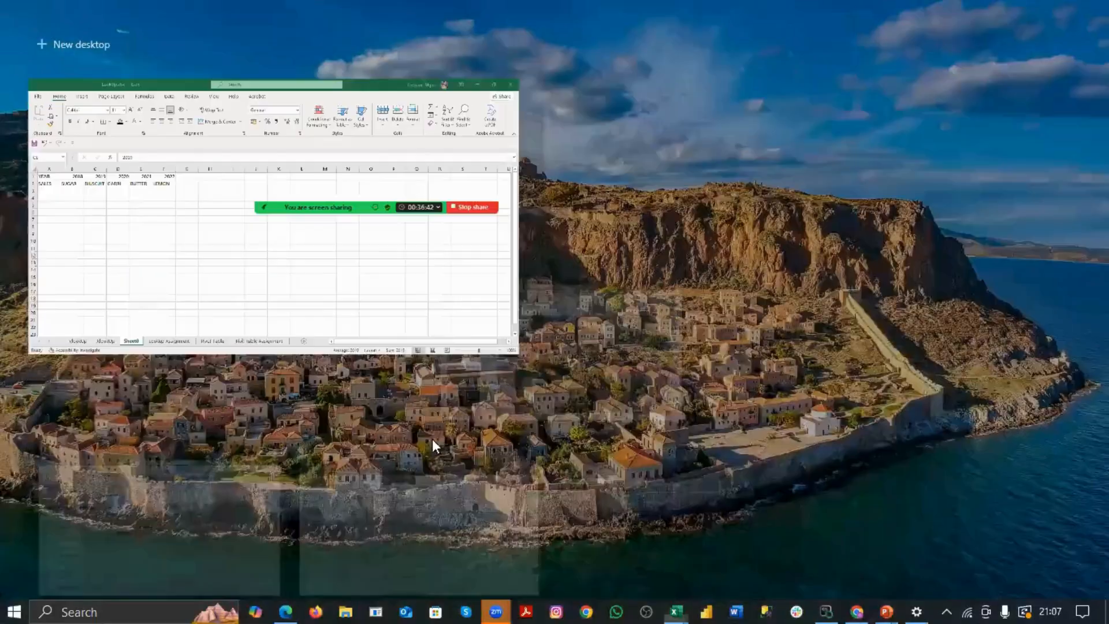
left_click(394, 186)
key("Right")
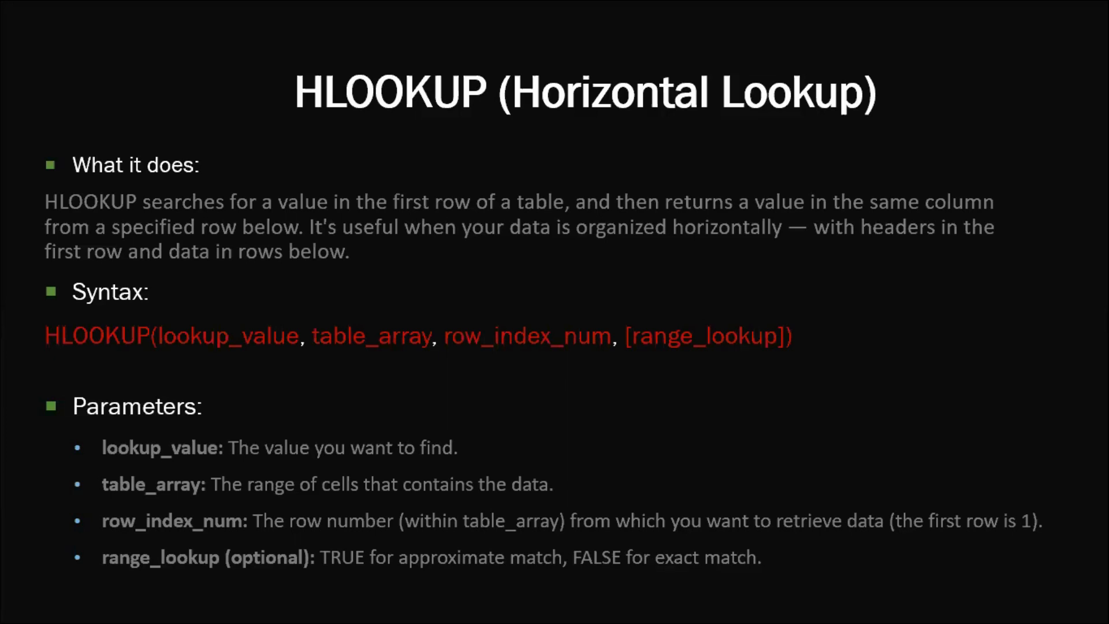
Step: Switch back to the LookUp.xlsx workbook in Excel and make the YEAR and SALES labels in A1 and A2 bold
key("super+Tab")
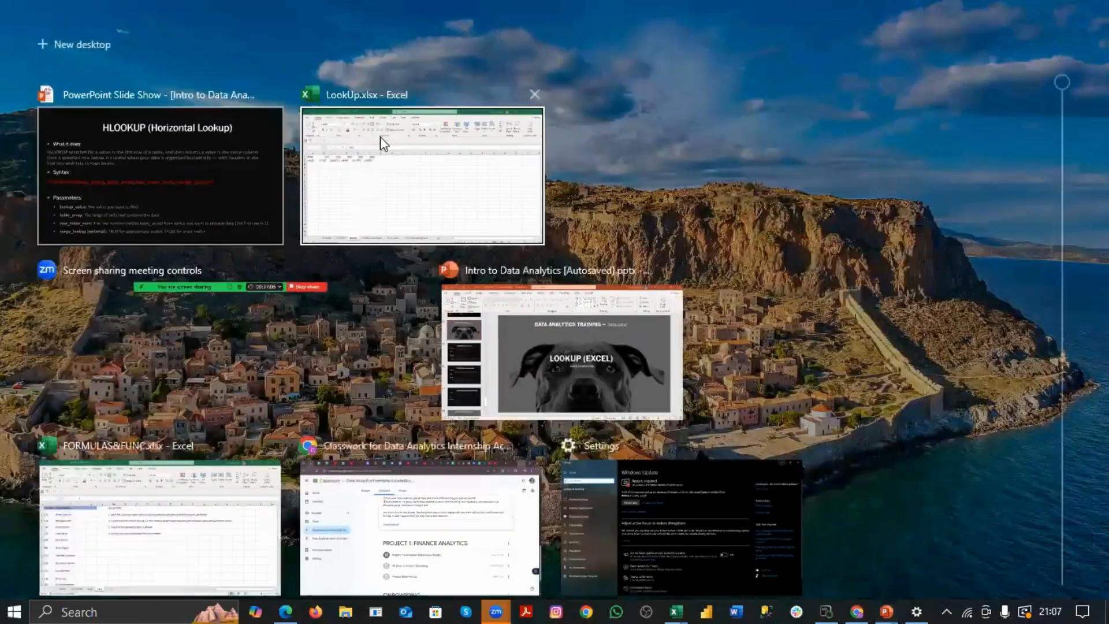
left_click(400, 154)
left_click(49, 216)
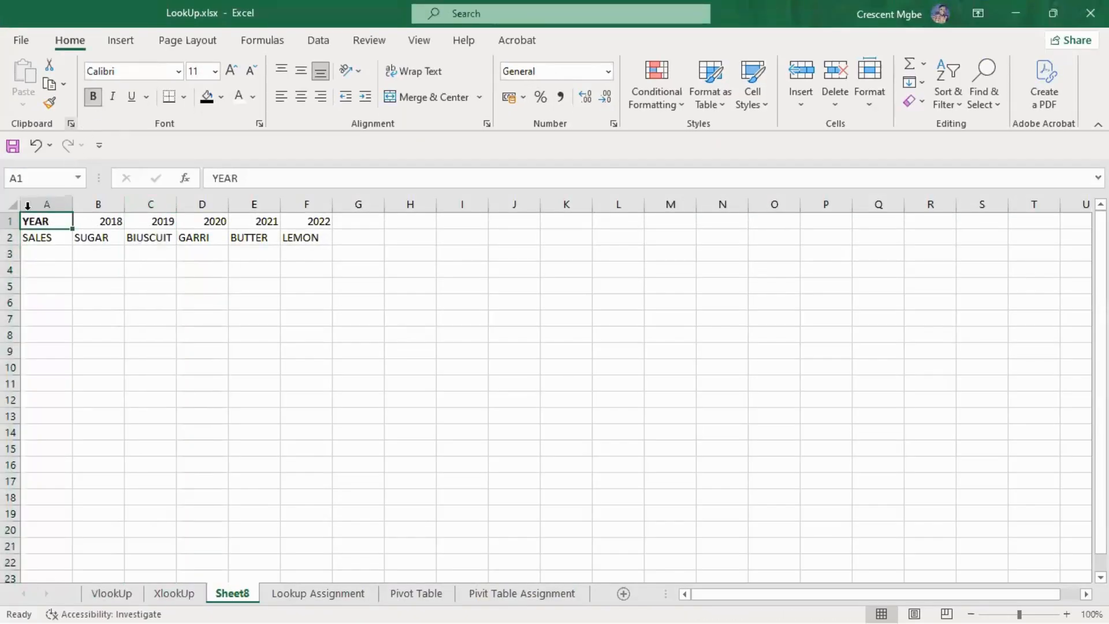
left_click(44, 236)
left_click(93, 96)
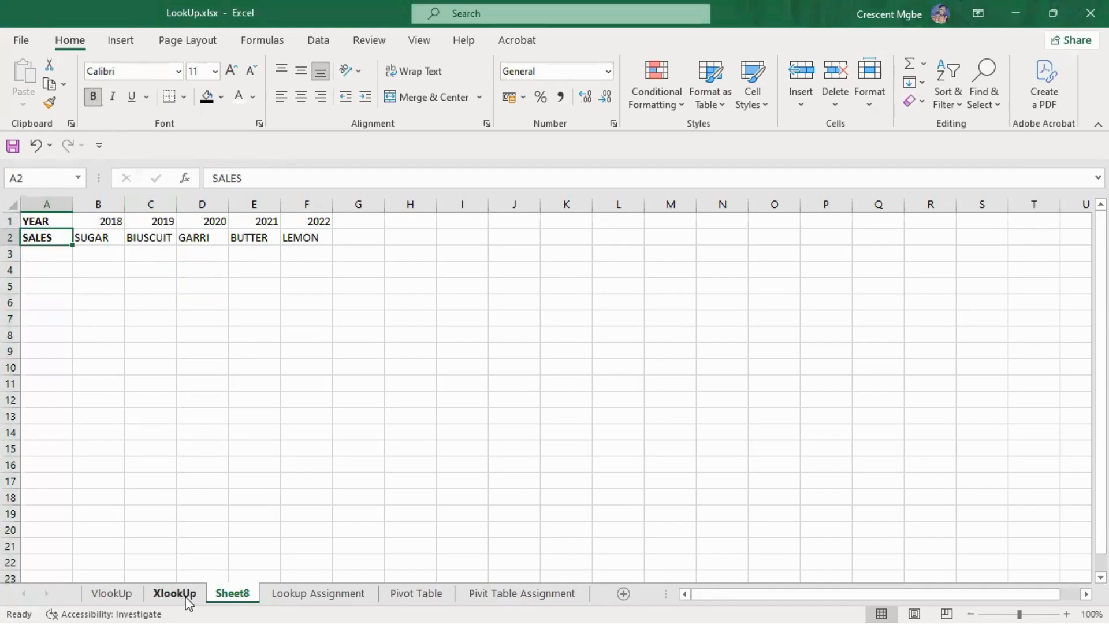
Step: Examine the header row and columns of the VlookUp sheet and compare their layout with the row labels on Sheet8
left_click(126, 596)
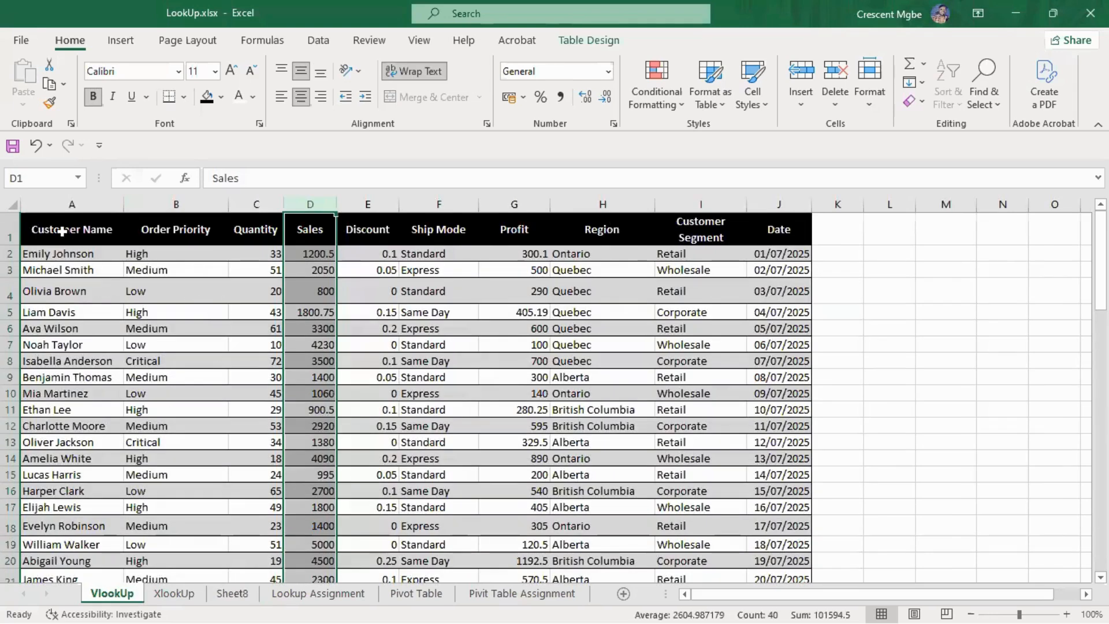
left_click(10, 234)
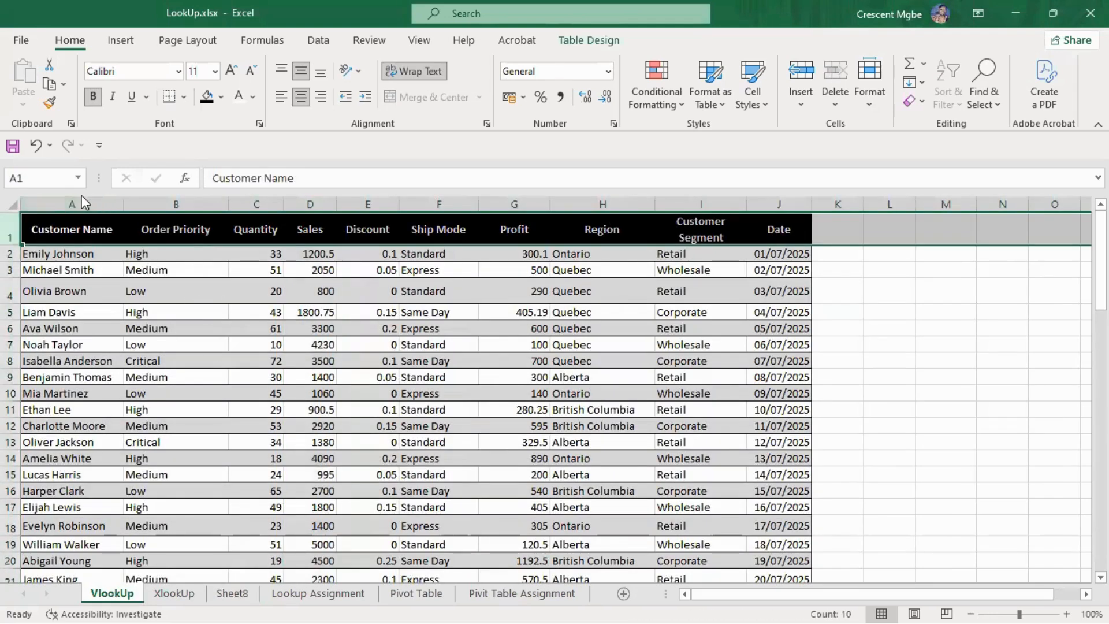
left_click_drag(86, 203, 159, 196)
left_click(160, 199)
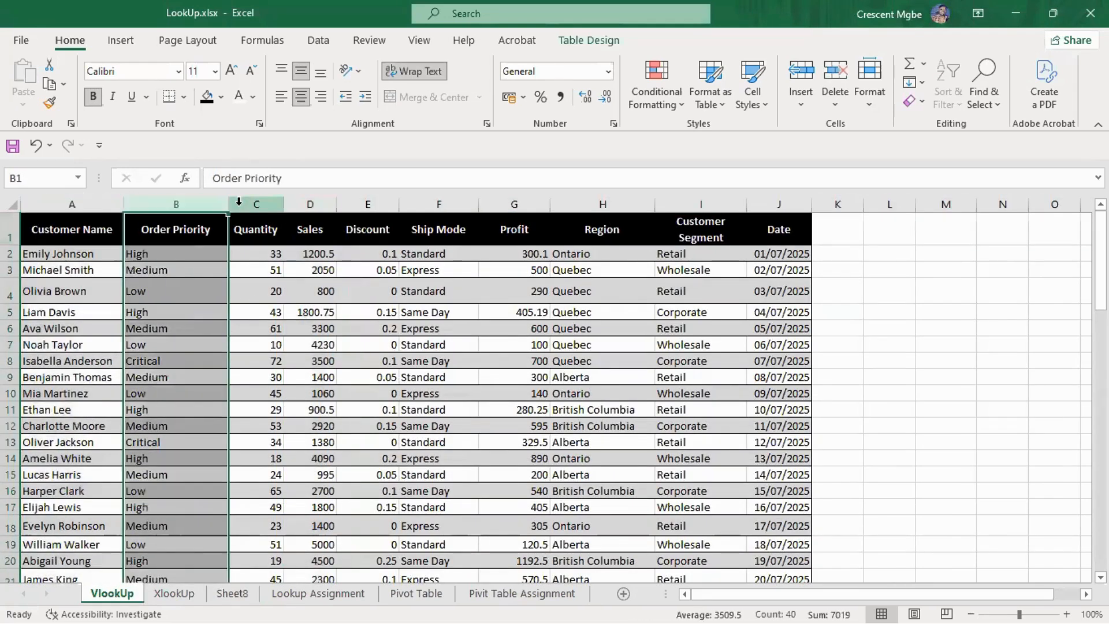
left_click(241, 201)
left_click(308, 202)
left_click(382, 203)
left_click(439, 203)
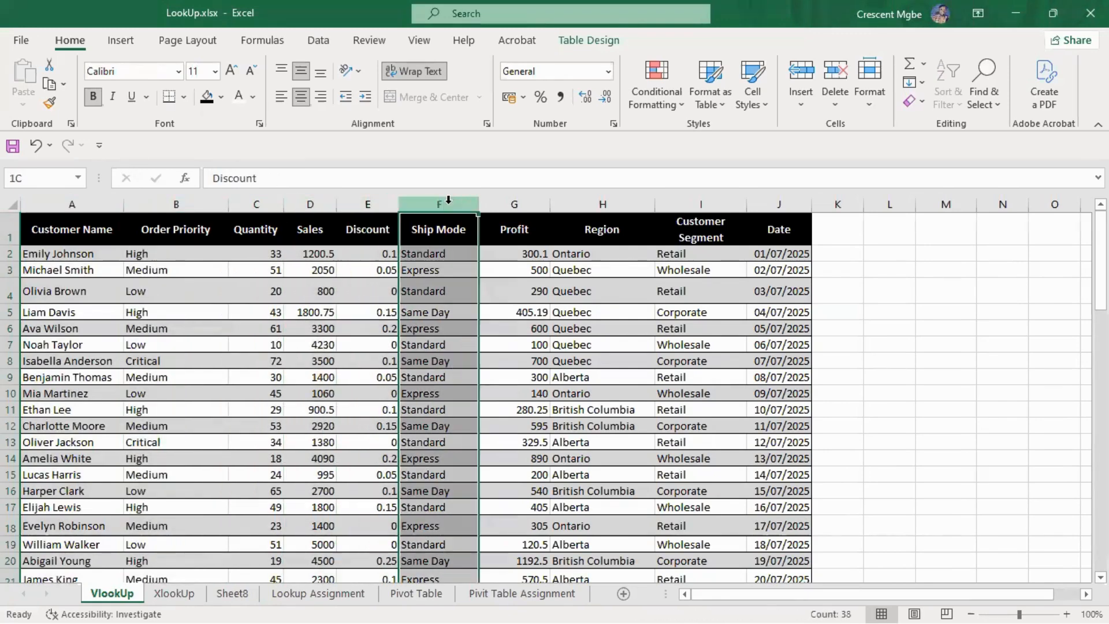
left_click(231, 593)
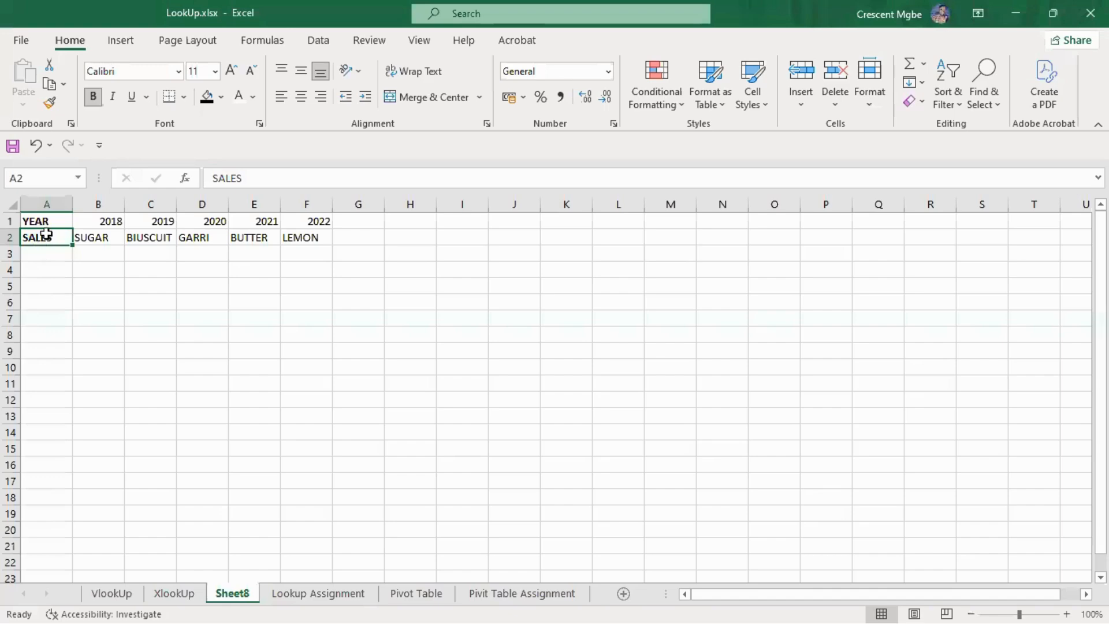
left_click(116, 593)
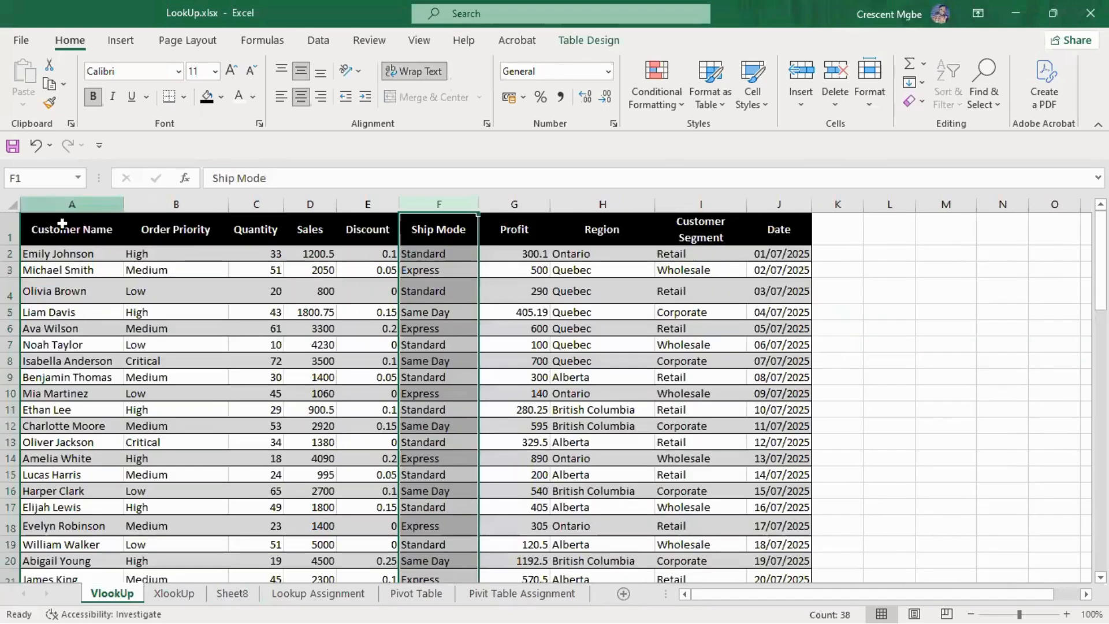
left_click(873, 232)
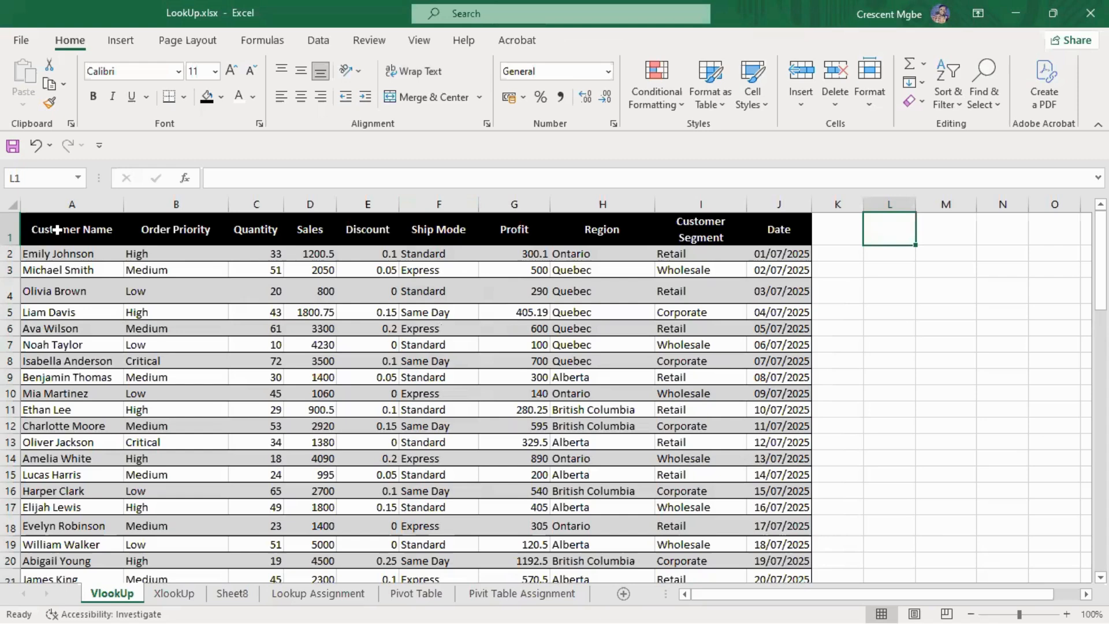
Step: On Sheet8, look up the sales item for the year in E1 by entering =HLOOKUP(E1,A1:F2,2,FALSE) in I7
left_click(232, 593)
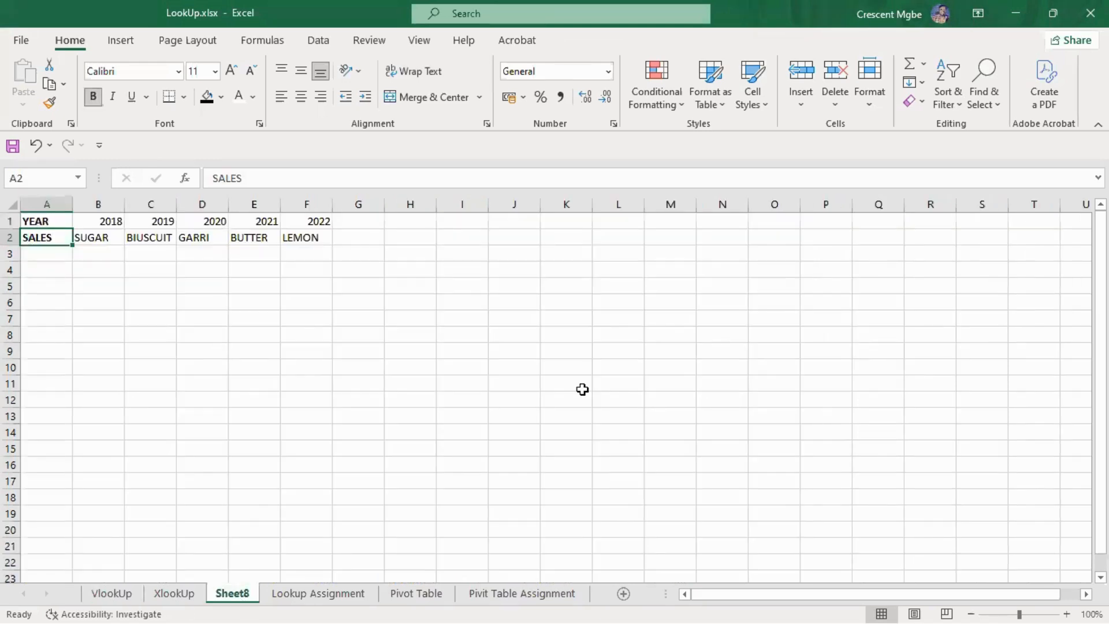
left_click(471, 323)
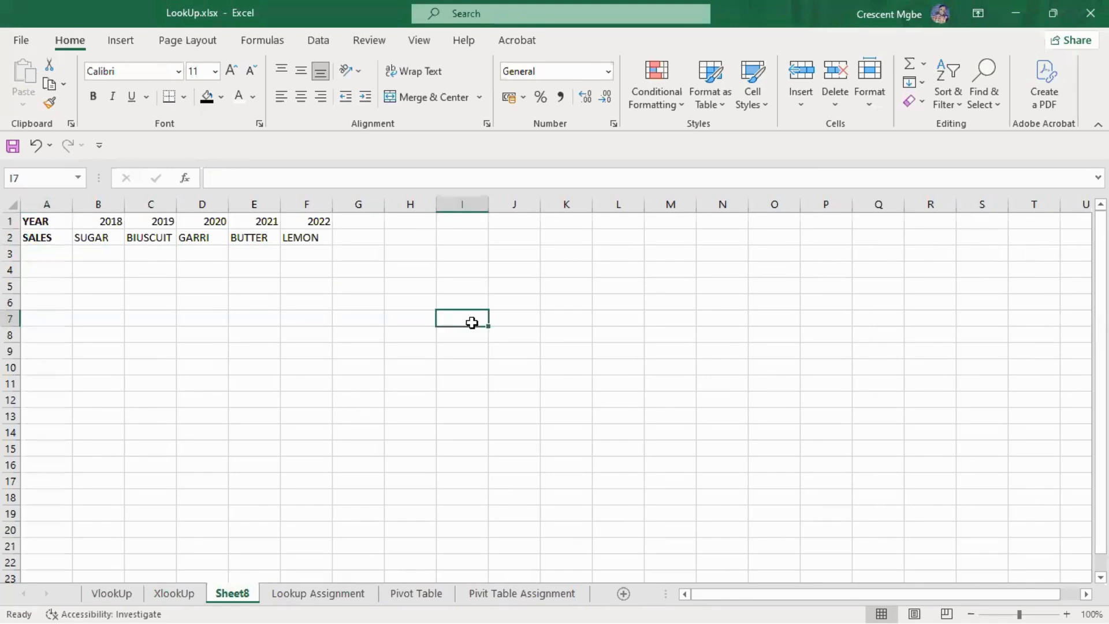
type("=HLO")
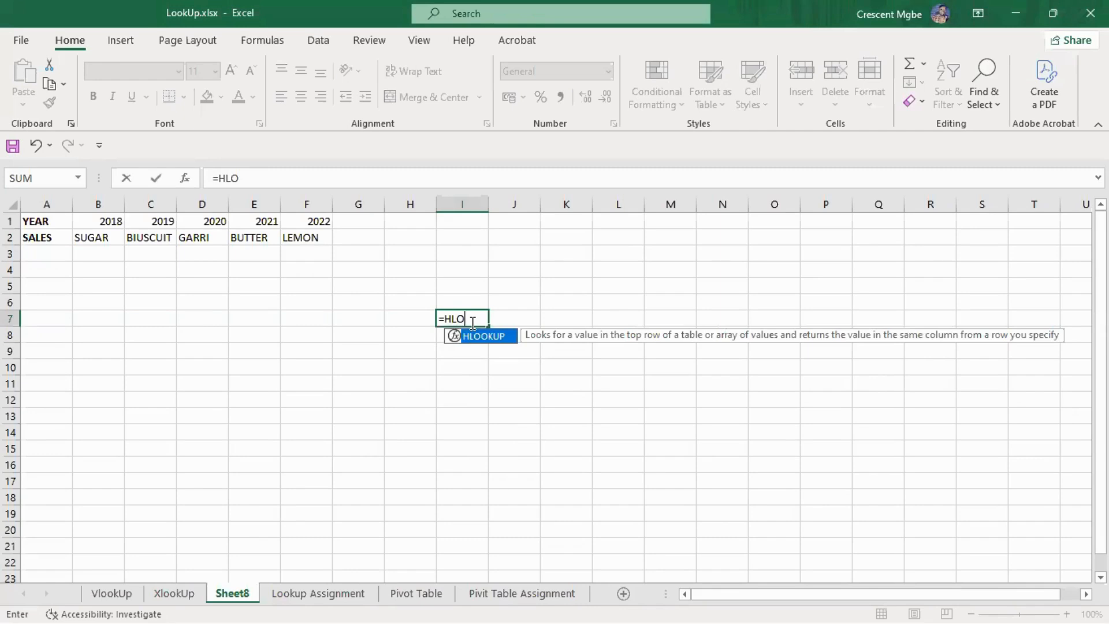
key("Tab")
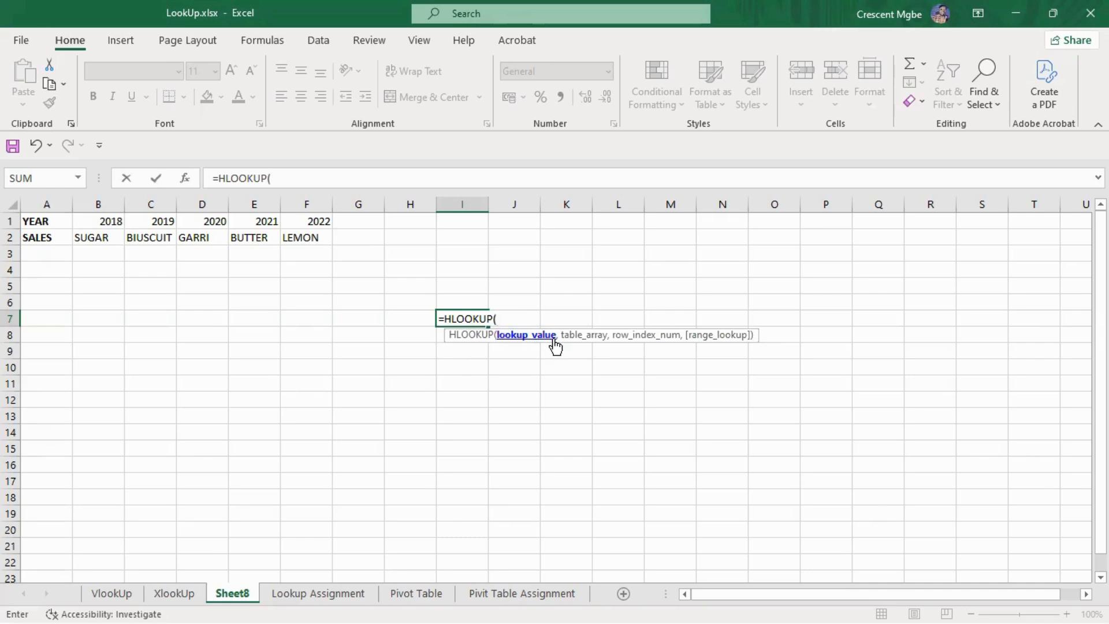
left_click(260, 222)
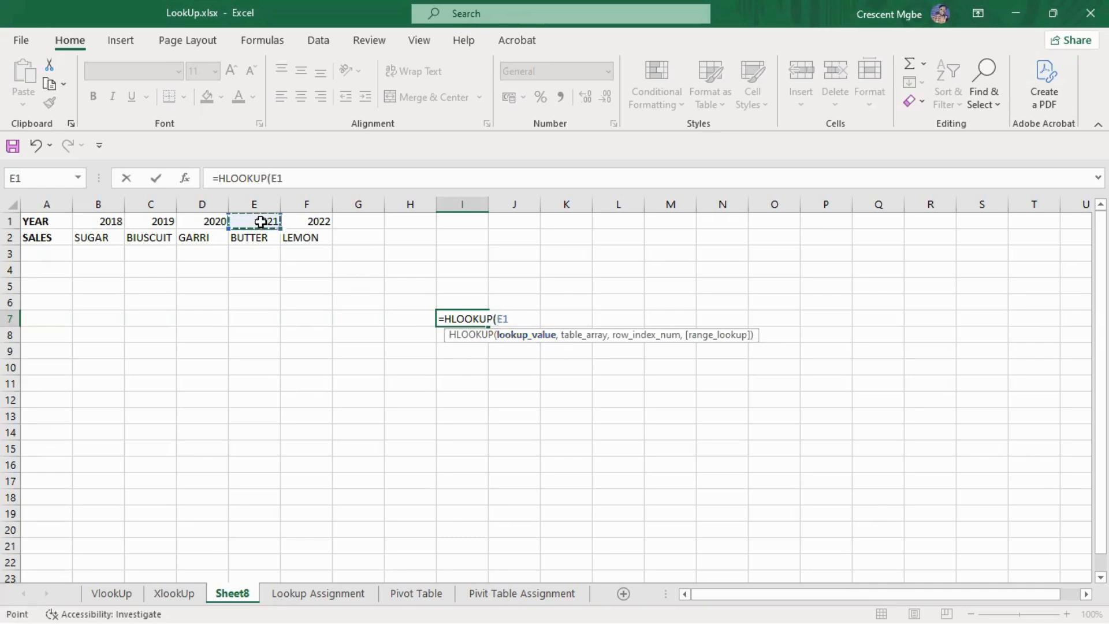
type(",")
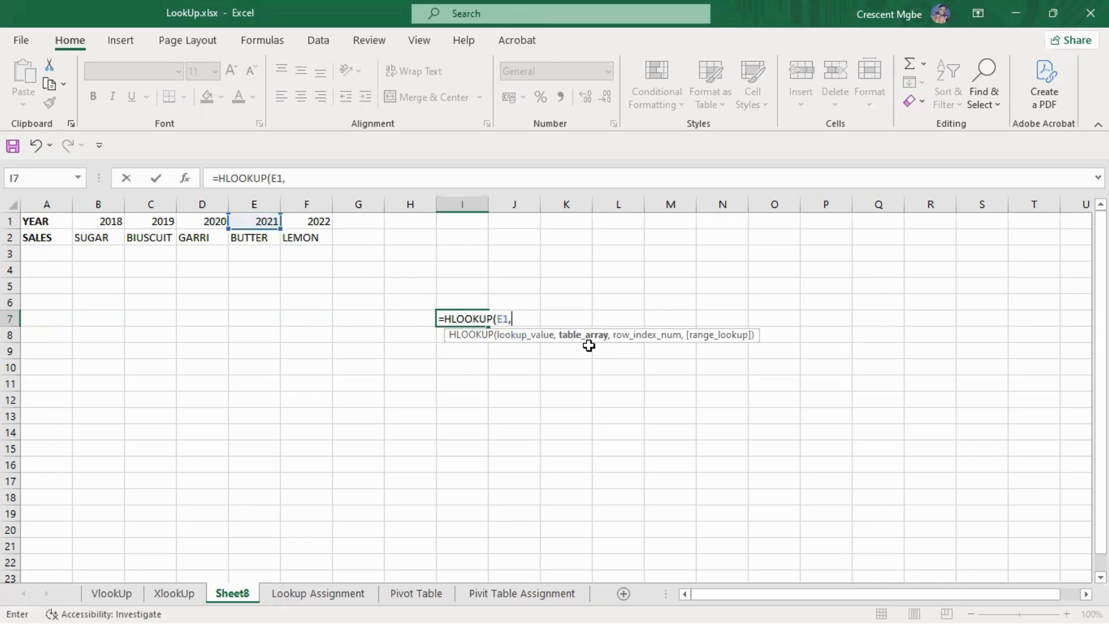
left_click_drag(46, 223, 314, 237)
type(",")
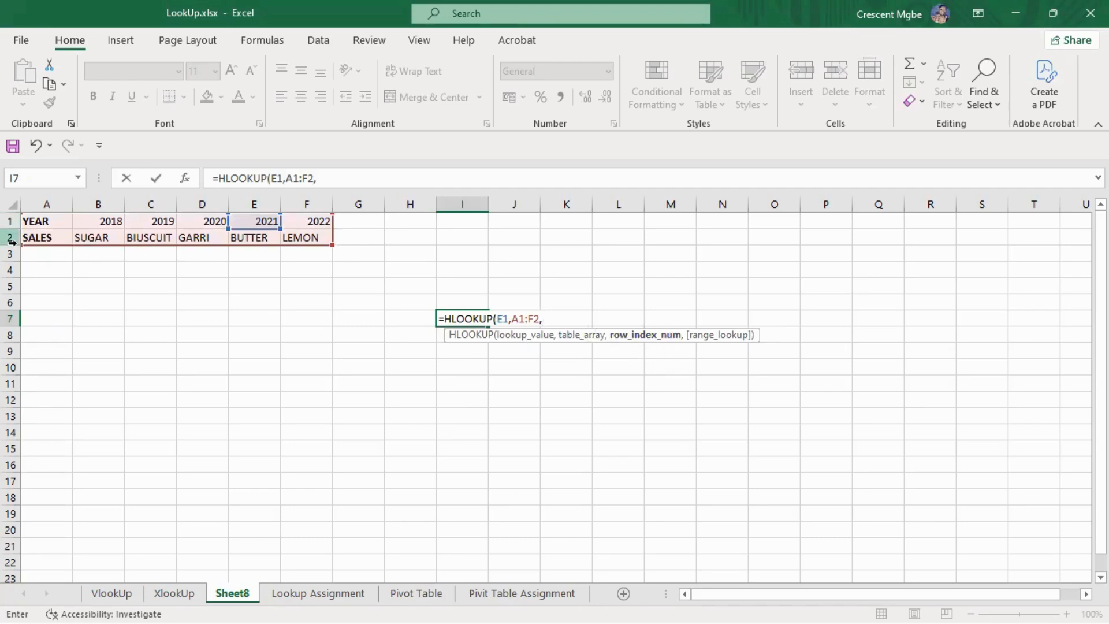
type("2")
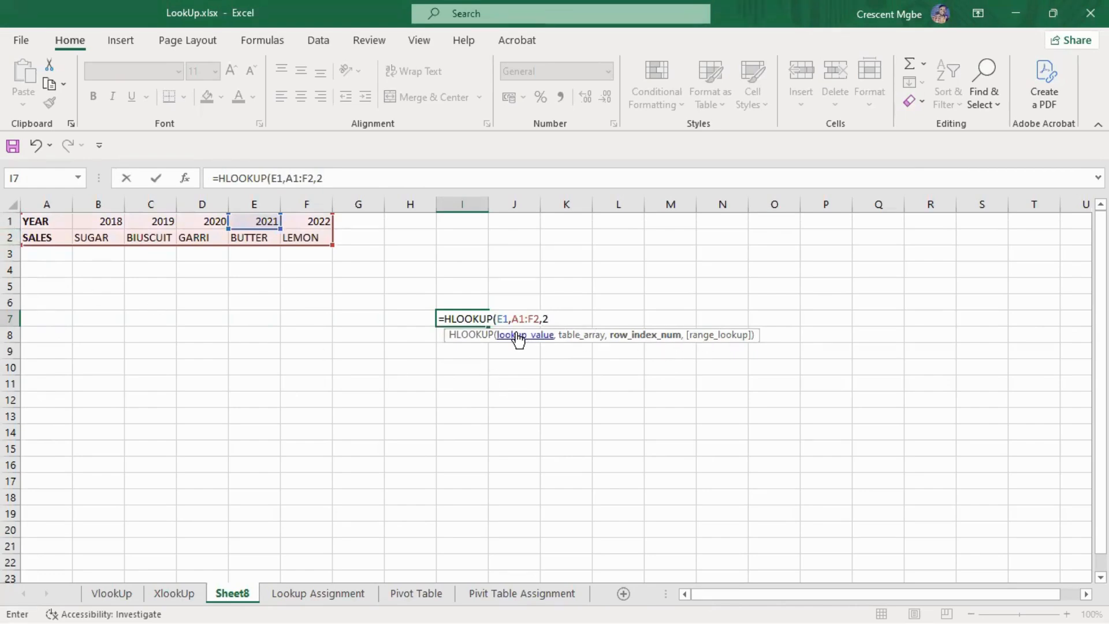
type(",")
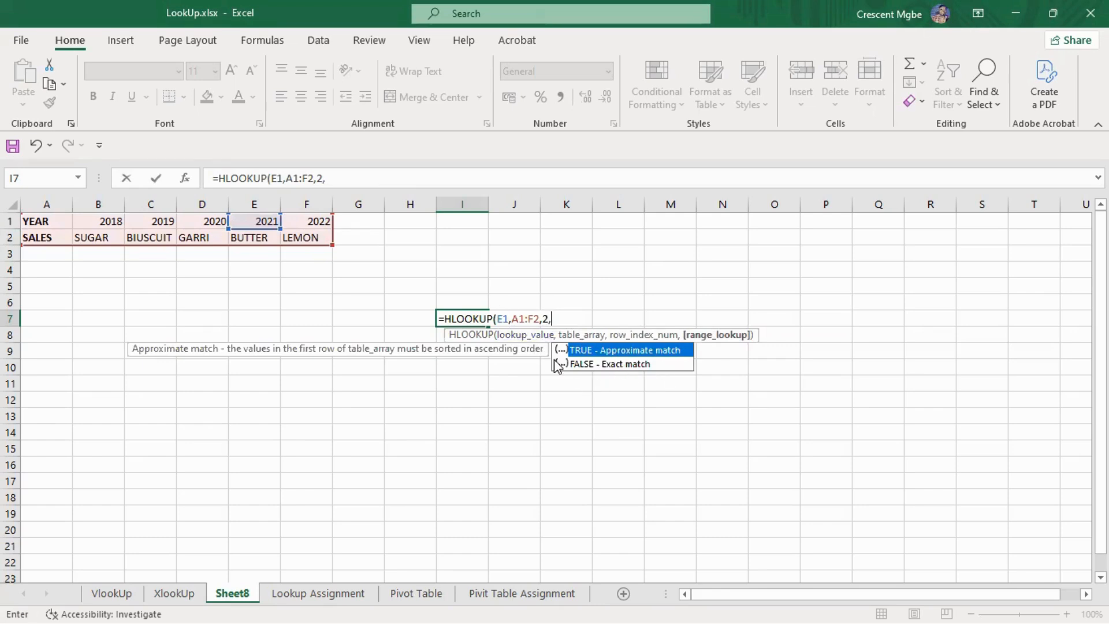
type("FALSE)")
key("Return")
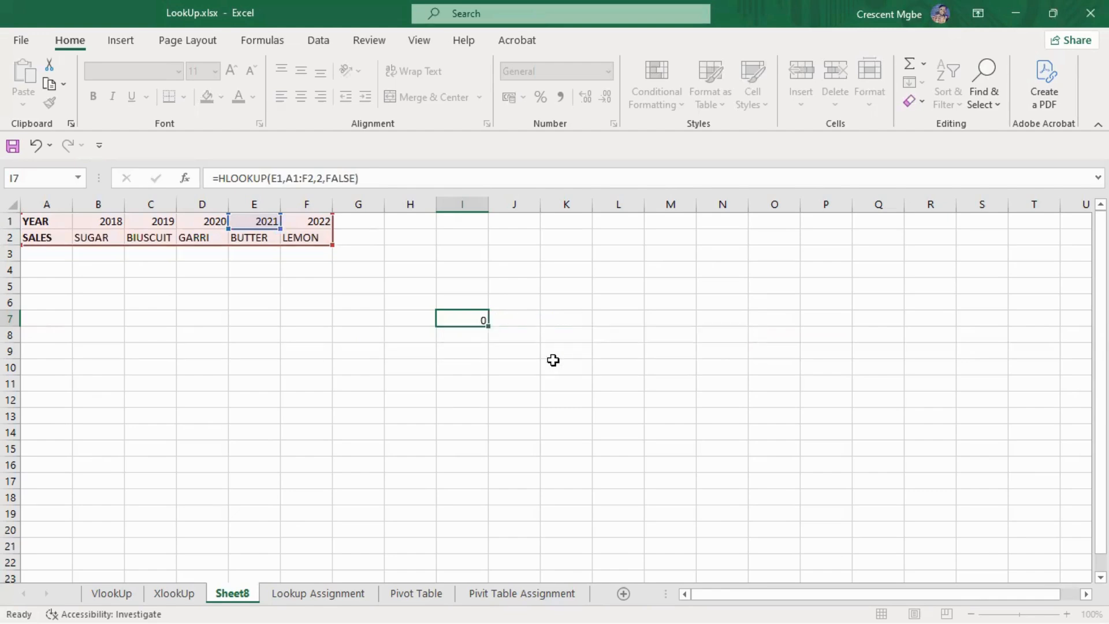
left_click(494, 447)
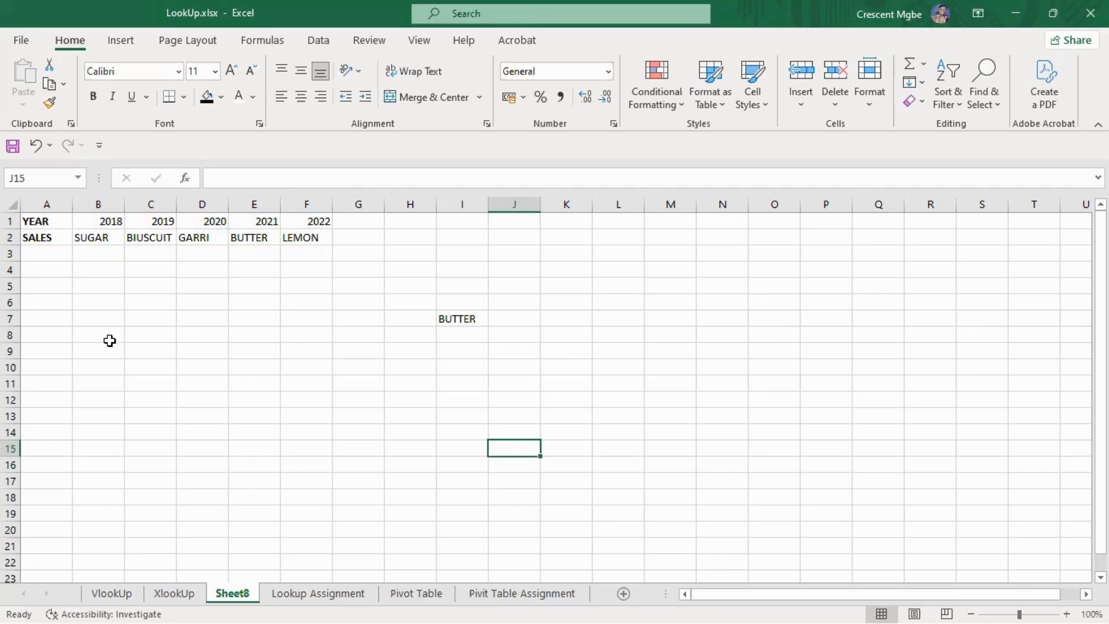
Step: Clear the HLOOKUP formula from I7 and delete Sheet8 from the workbook
left_click(468, 318)
key("Delete")
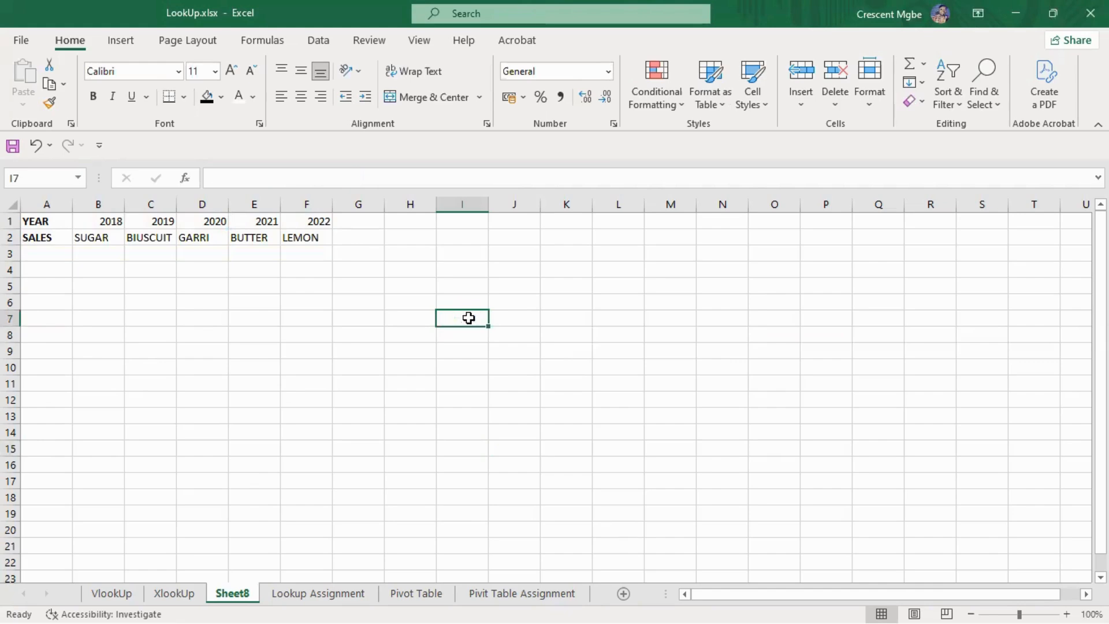
right_click(239, 591)
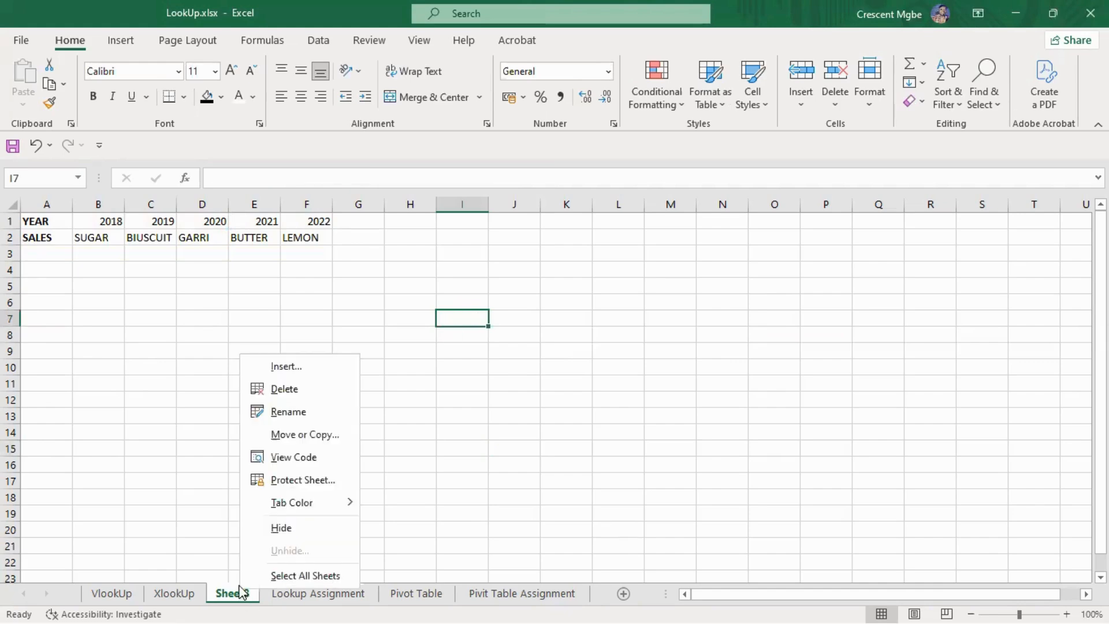
left_click(317, 392)
left_click(527, 365)
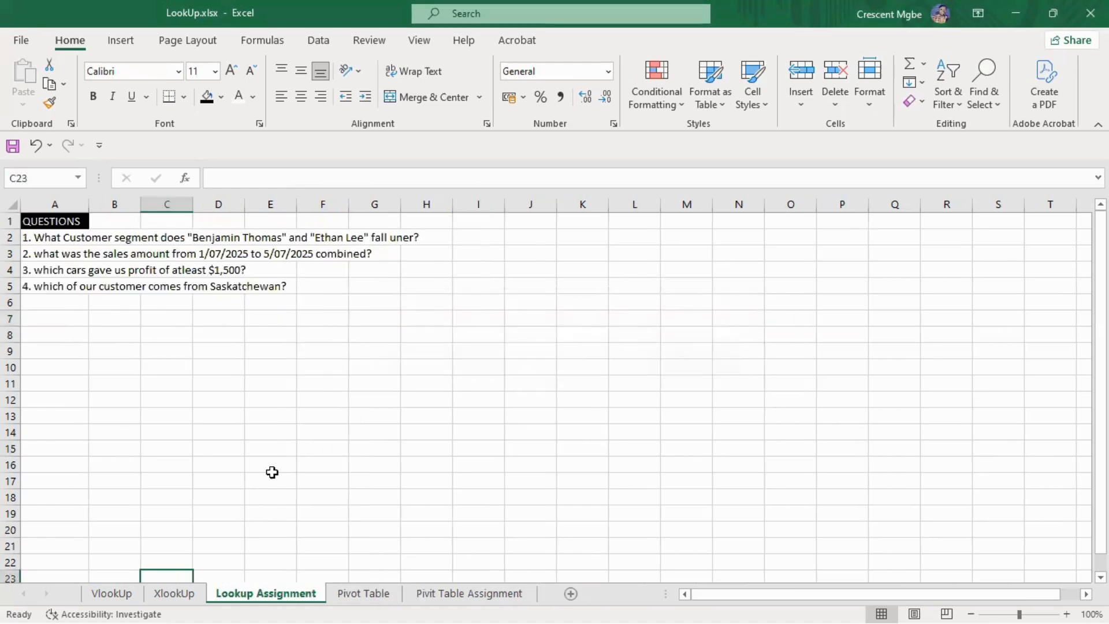
Step: Go to the VlookUp sheet and review the layout of the customer sales table
left_click(115, 595)
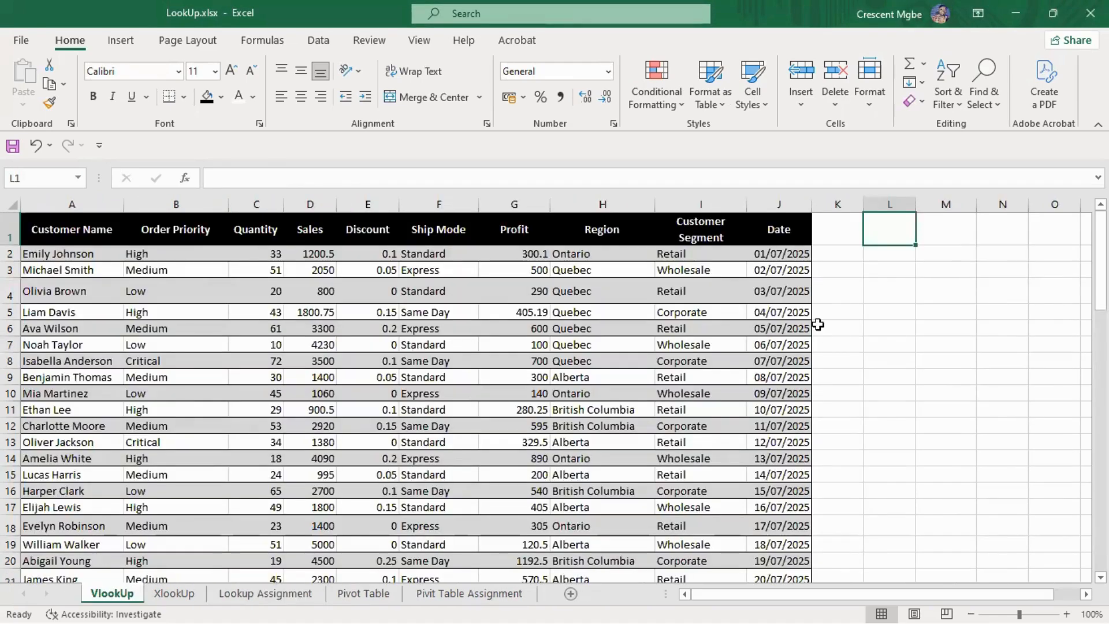
left_click(926, 307)
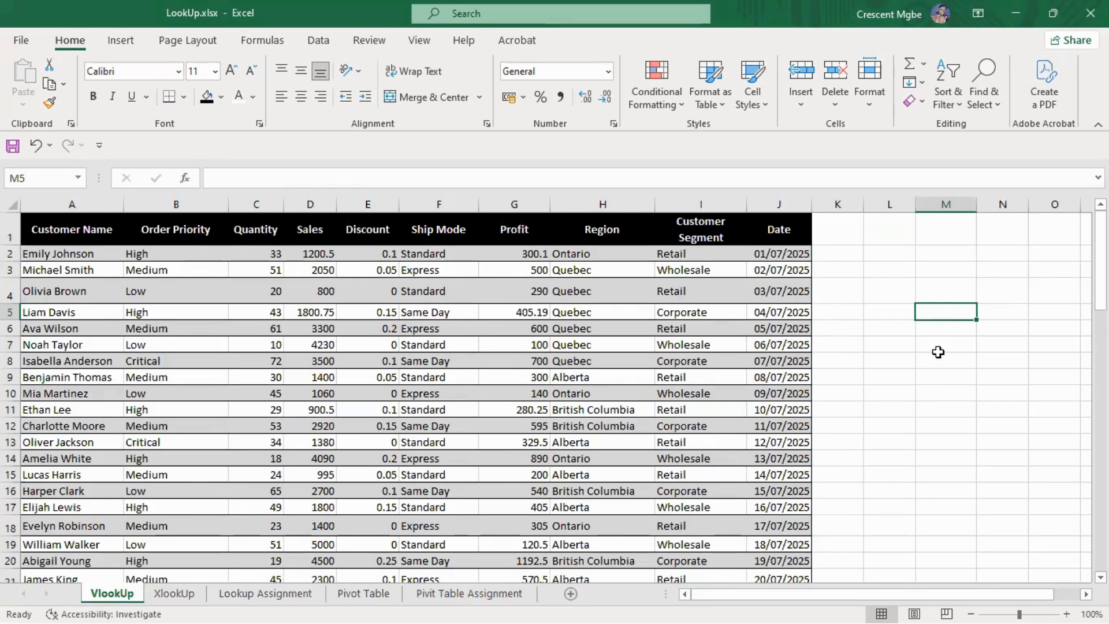
left_click(956, 326)
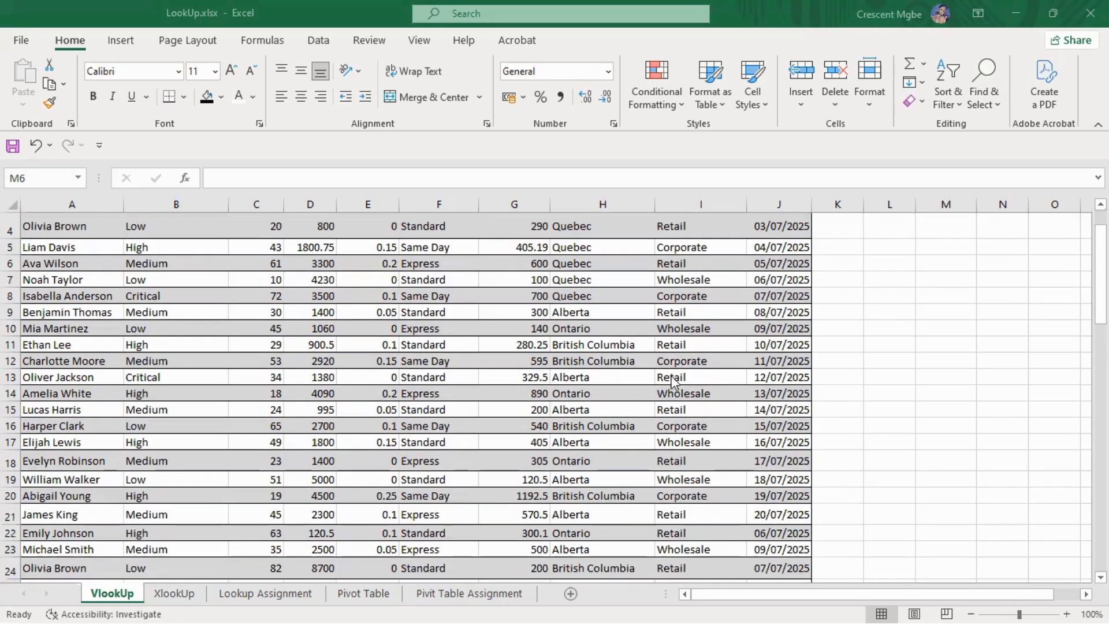
scroll(693, 375, "down", 1)
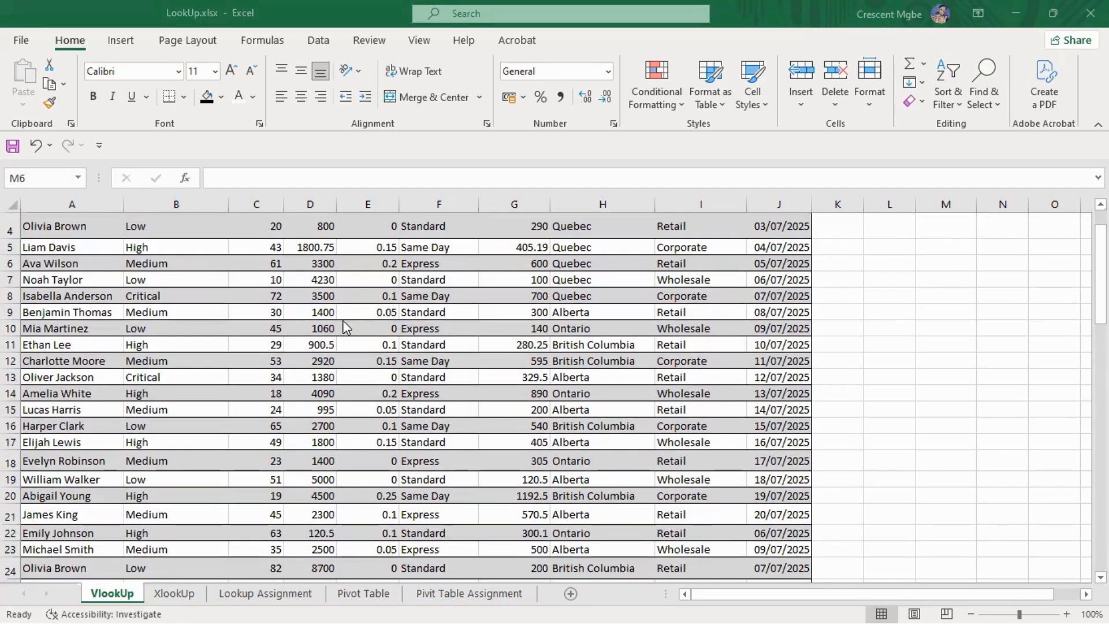
left_click(86, 442)
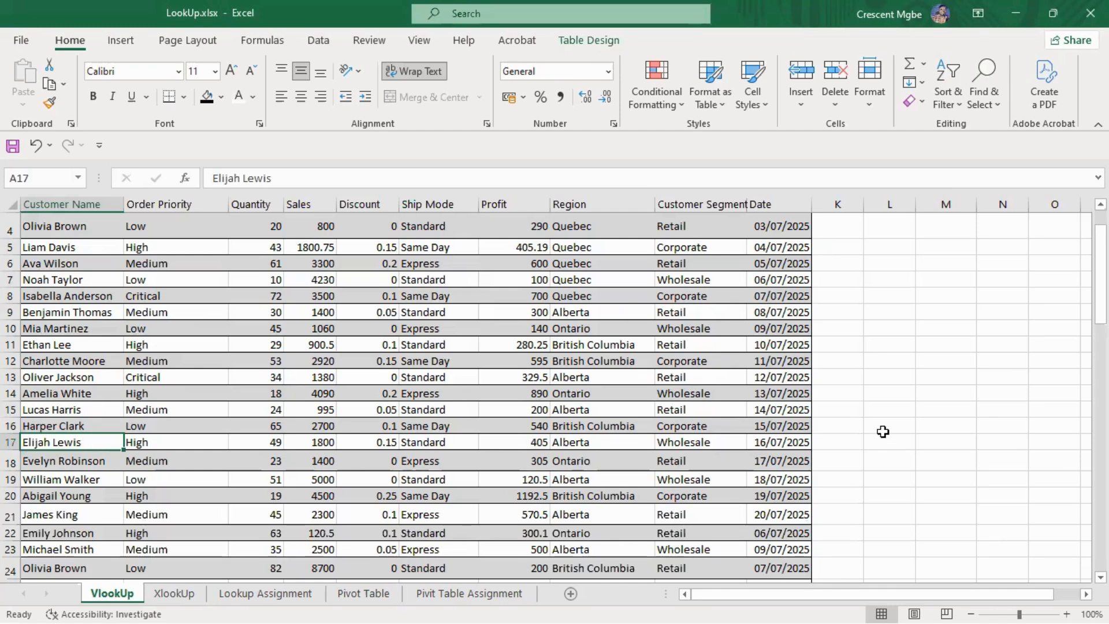
Step: Start a VLOOKUP formula in M12 using the customer name in A16 as the lookup value
left_click(938, 362)
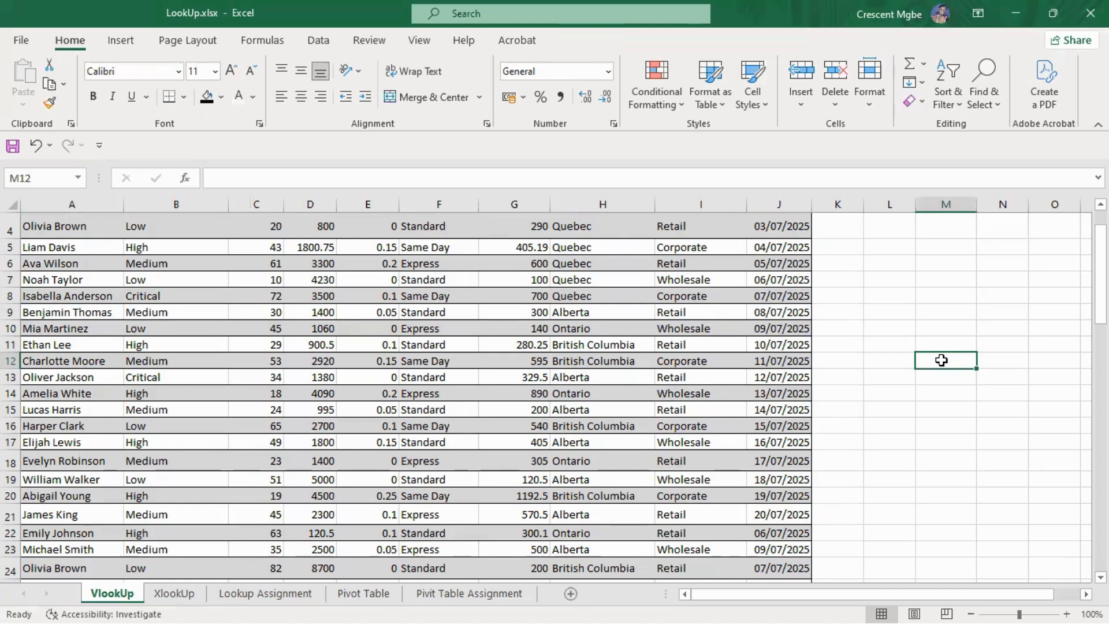
type("=")
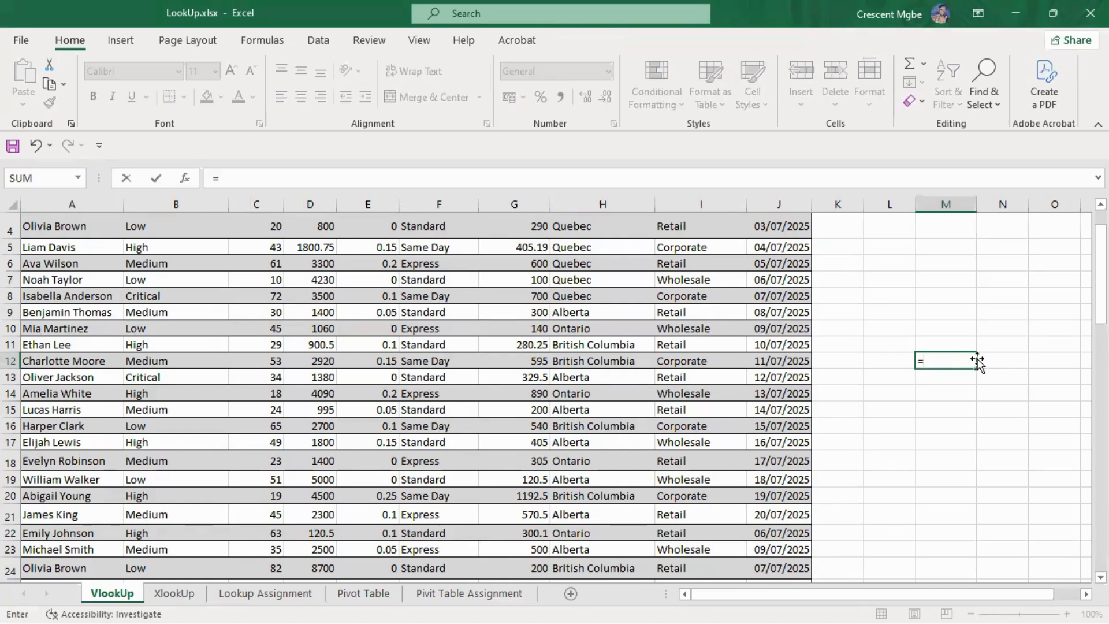
type("V")
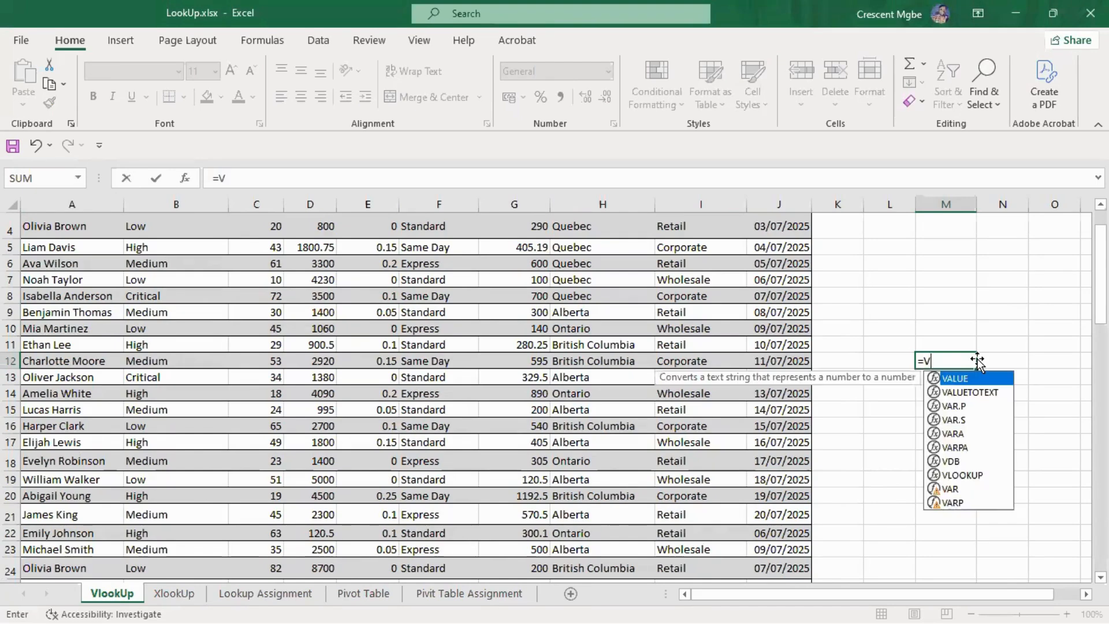
type("LO")
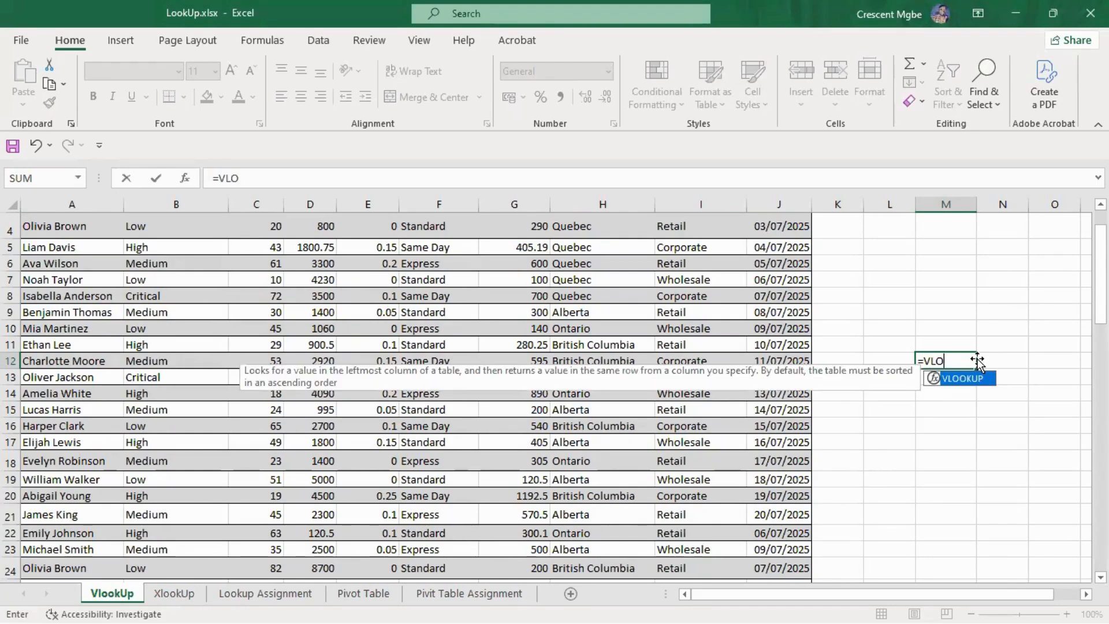
key("Tab")
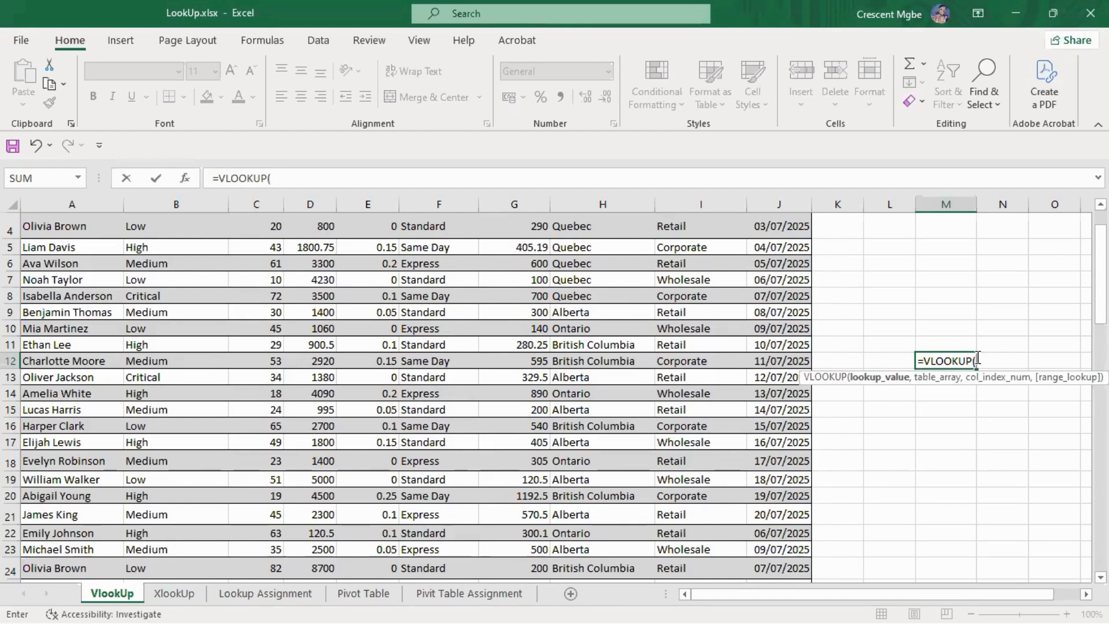
left_click(54, 426)
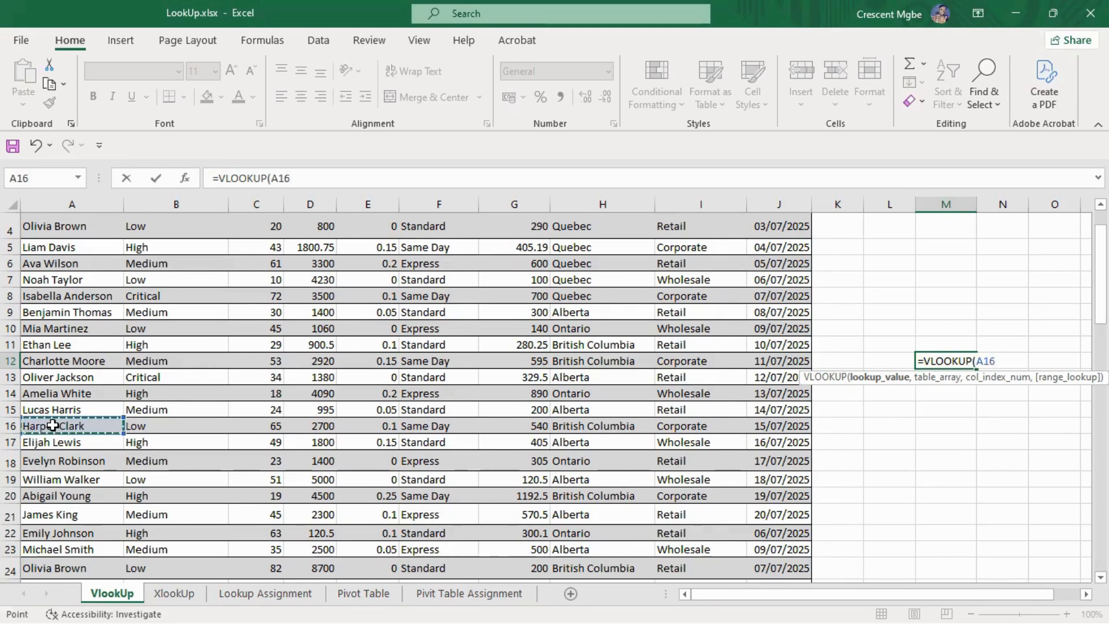
type(",")
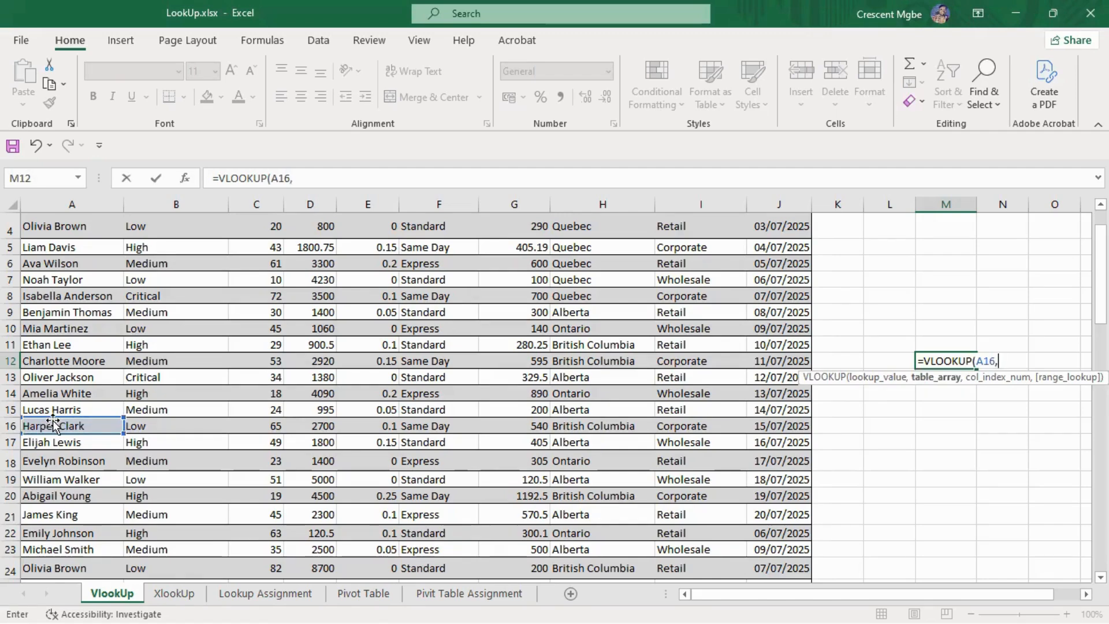
Step: Complete the VLOOKUP in M12 with table array A1:J32, column index 6 and 0 for an exact match
scroll(52, 404, "up", 1)
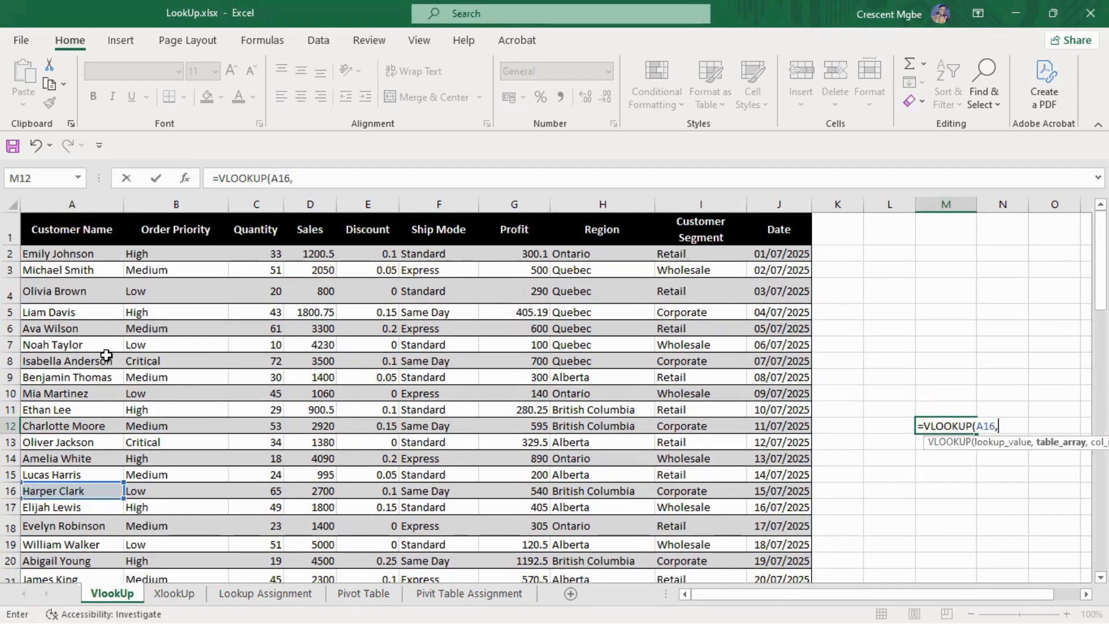
left_click(38, 230)
left_click_drag(395, 514, 540, 587)
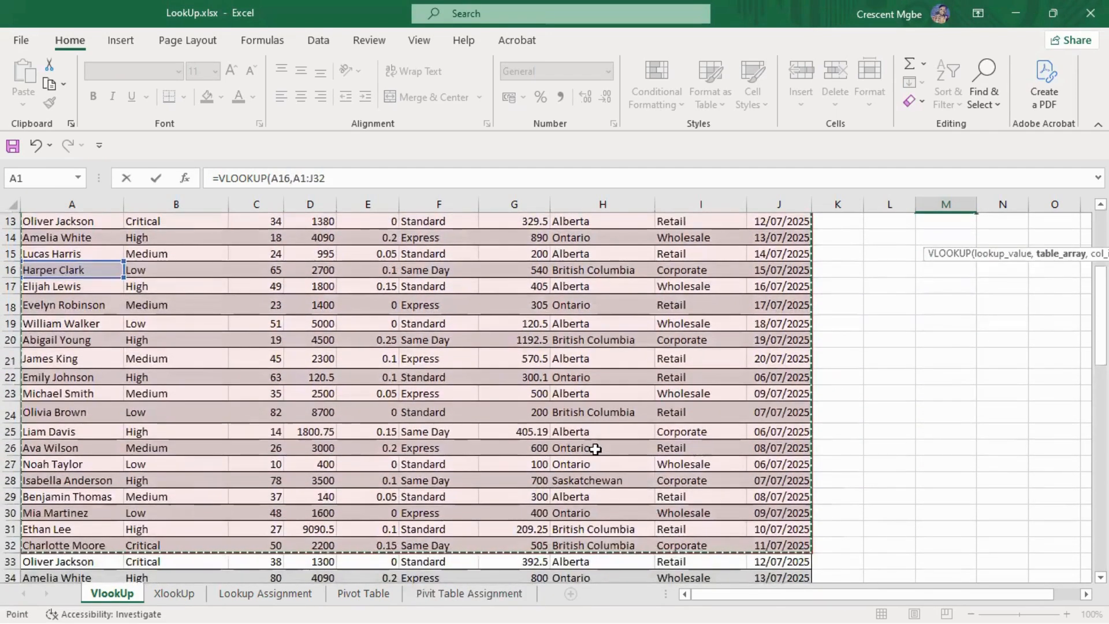
scroll(595, 449, "up", 4)
scroll(569, 425, "up", 1)
type(",")
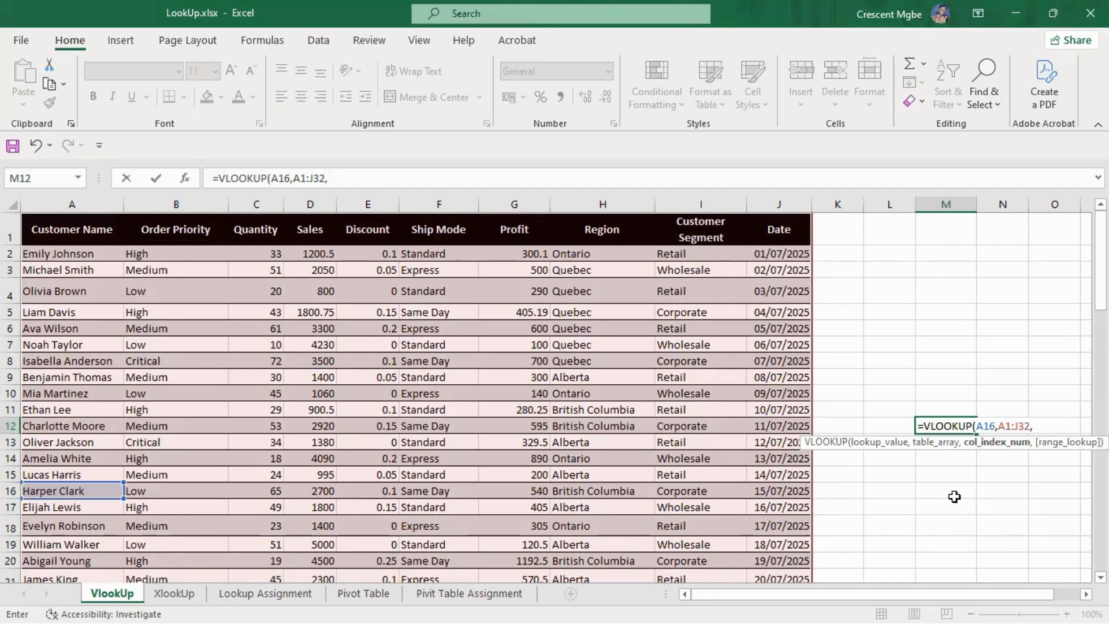
type("6,")
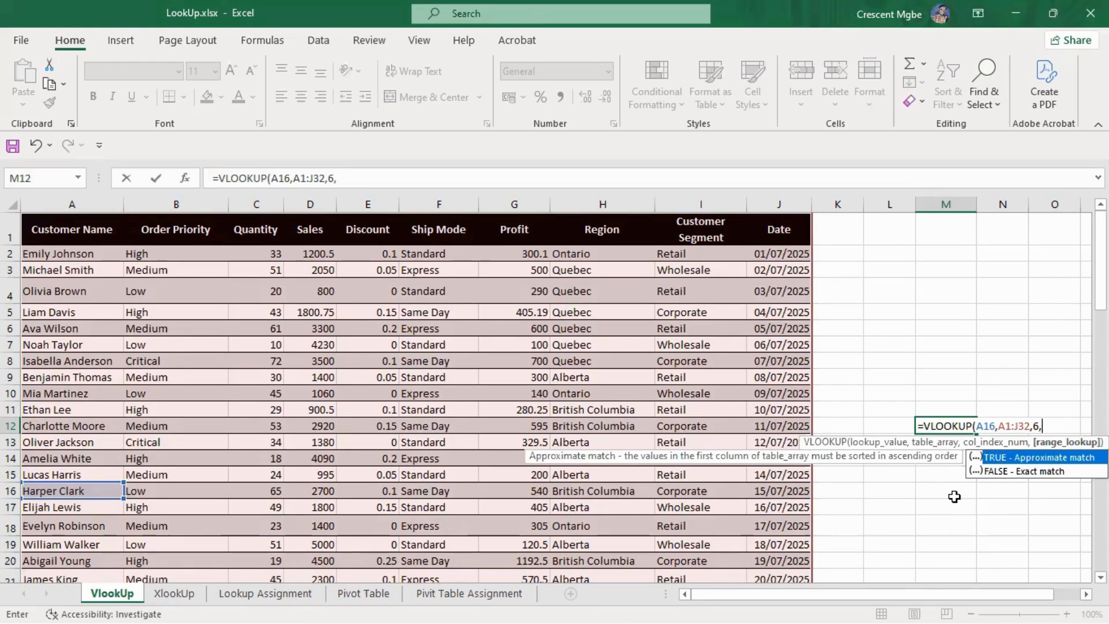
type("0)")
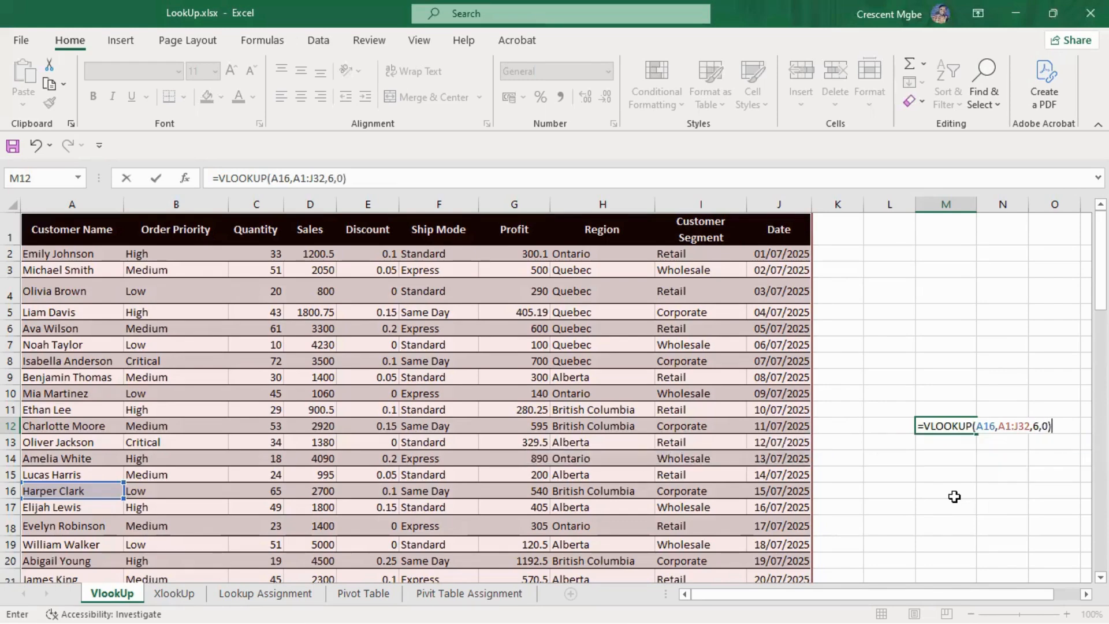
key("Return")
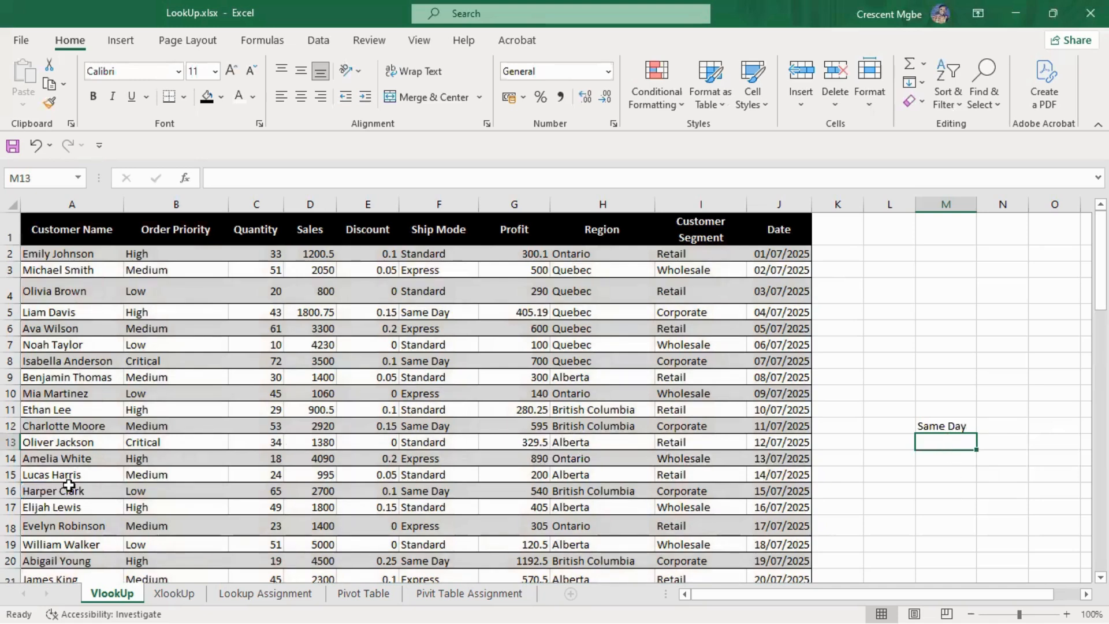
Step: Check the ship mode returned in M12 against row 16, and clear the formula from M12
left_click(48, 491)
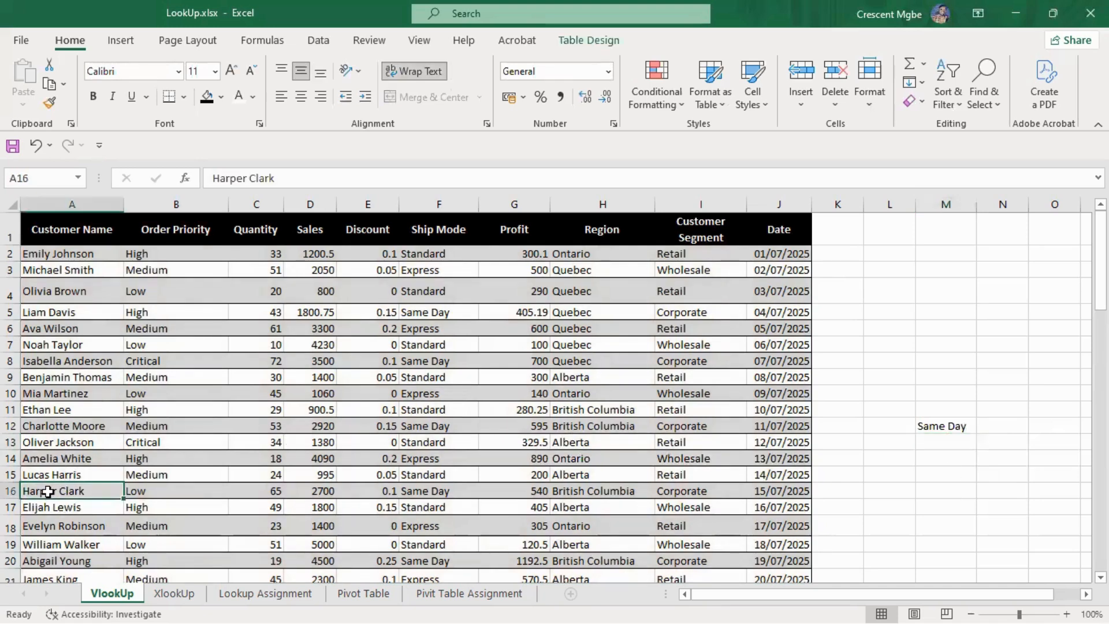
left_click(10, 490)
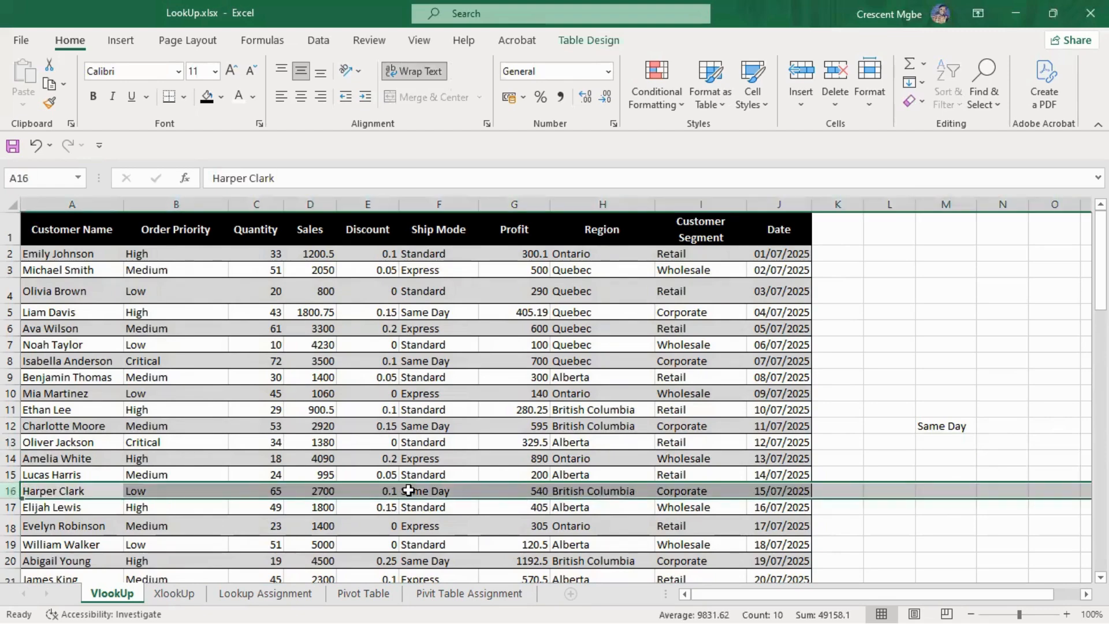
left_click(956, 425)
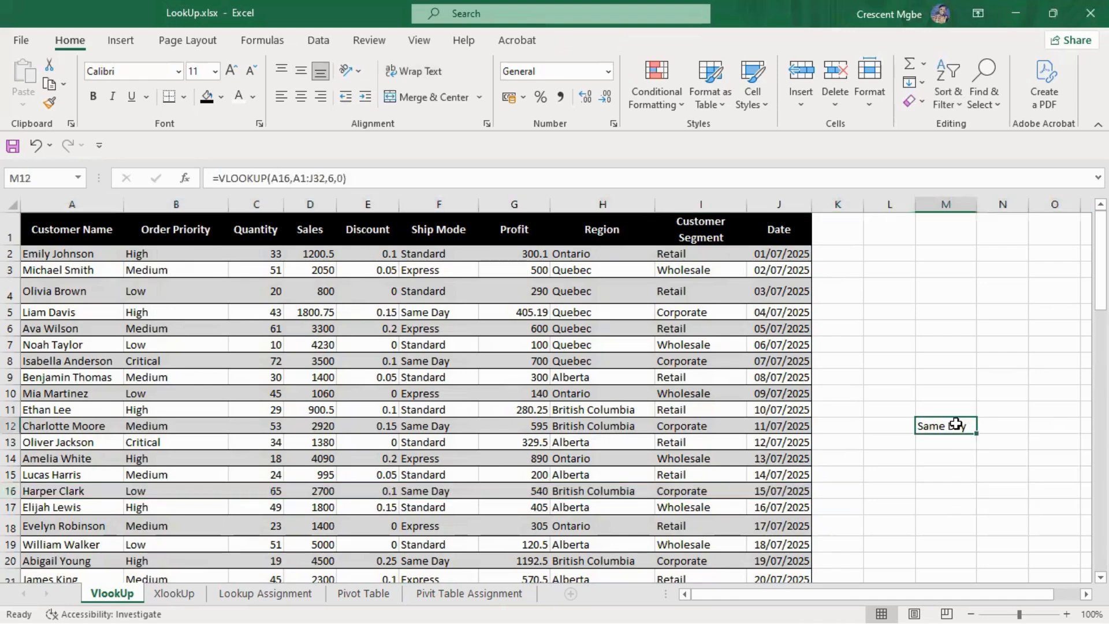
key("Delete")
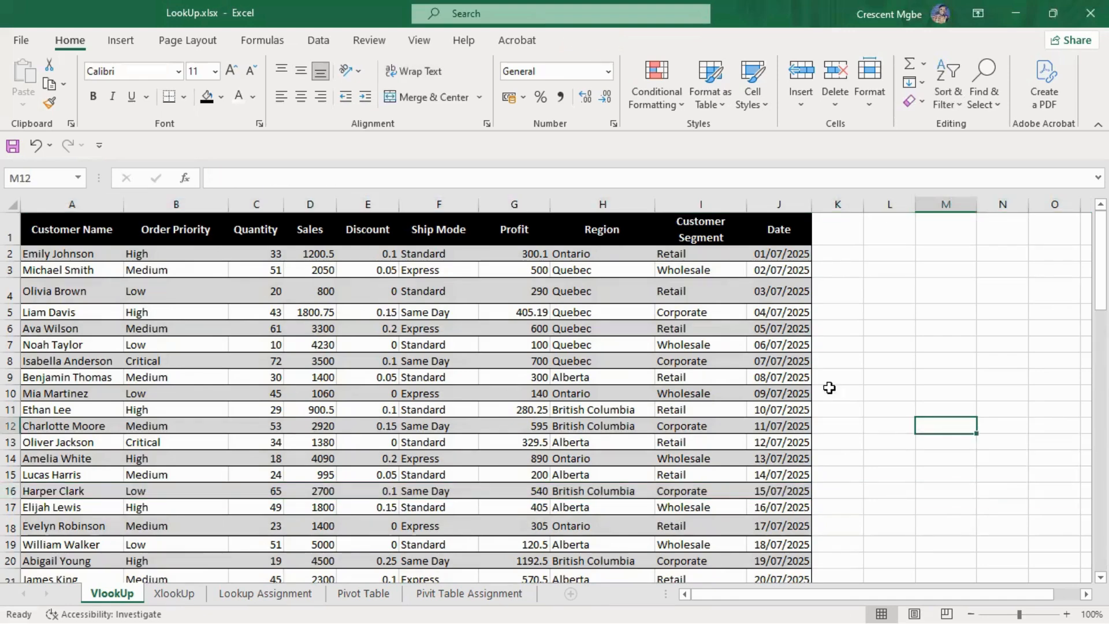
Step: Examine how the VlookUp table is arranged, highlighting the Ship Mode, Customer Name and Order Priority columns and record row 2
scroll(829, 388, "down", 2)
scroll(829, 391, "up", 2)
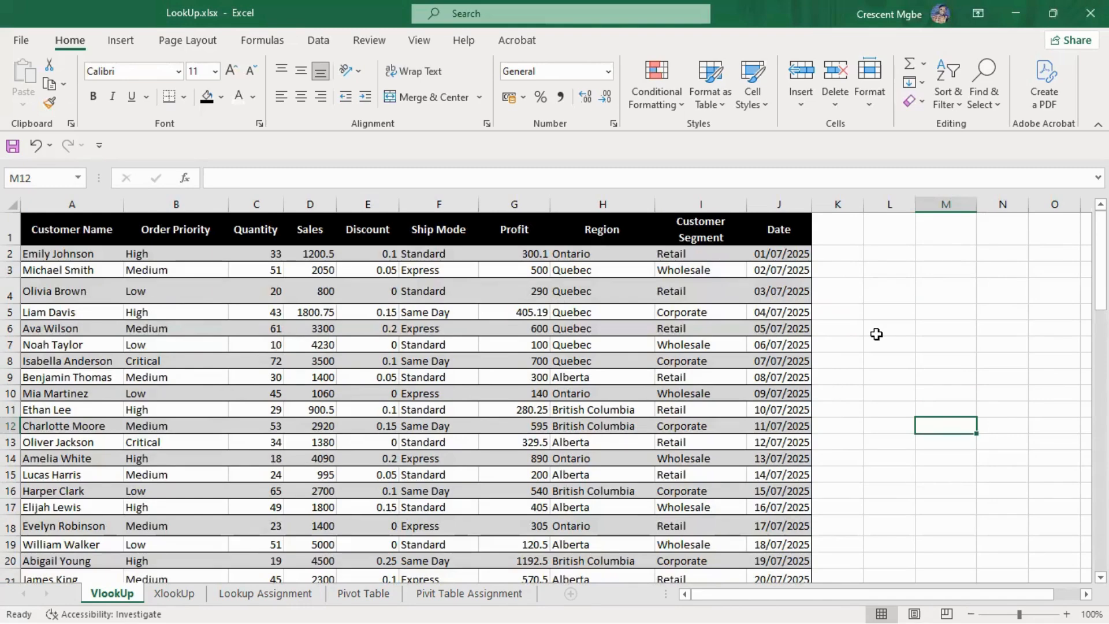
left_click(439, 204)
left_click_drag(439, 225, 812, 334)
left_click(977, 310)
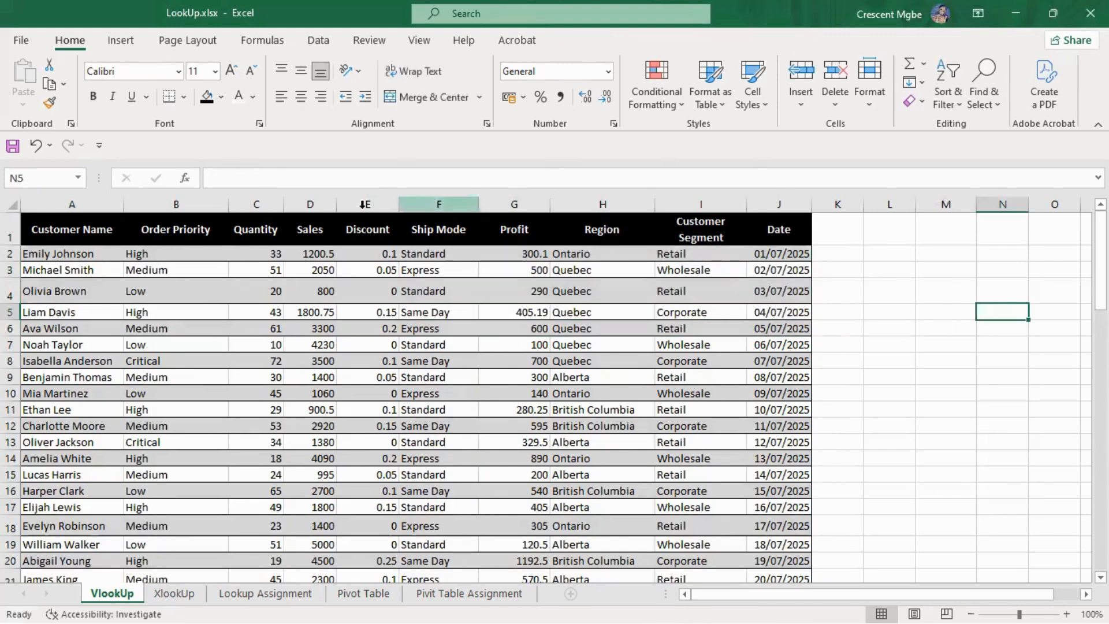
left_click(76, 194)
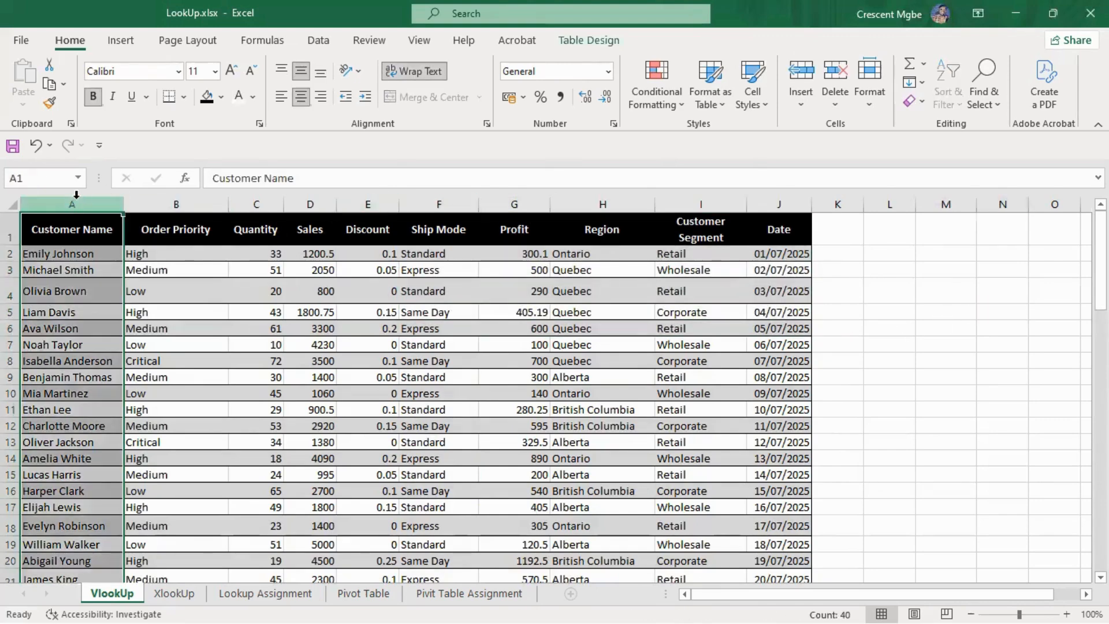
left_click(171, 197)
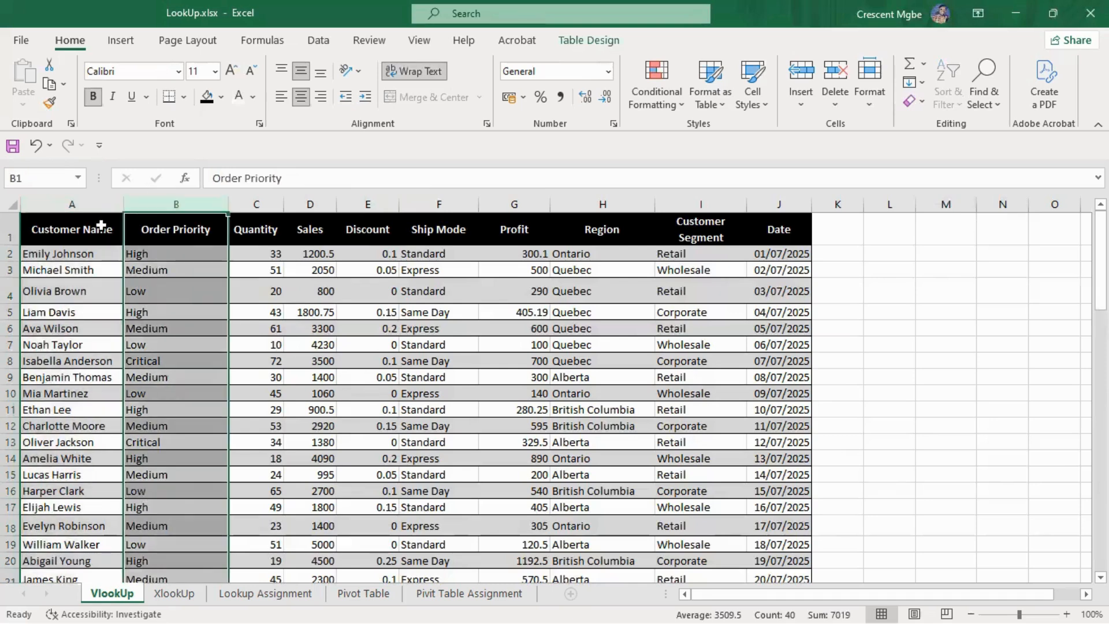
left_click(9, 254)
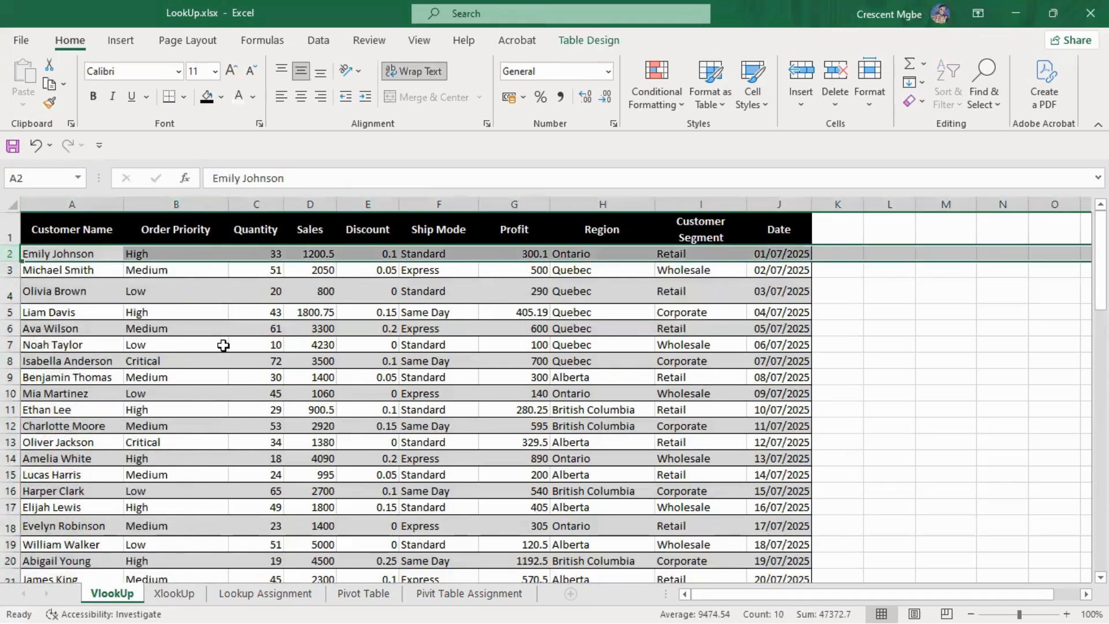
left_click(873, 364)
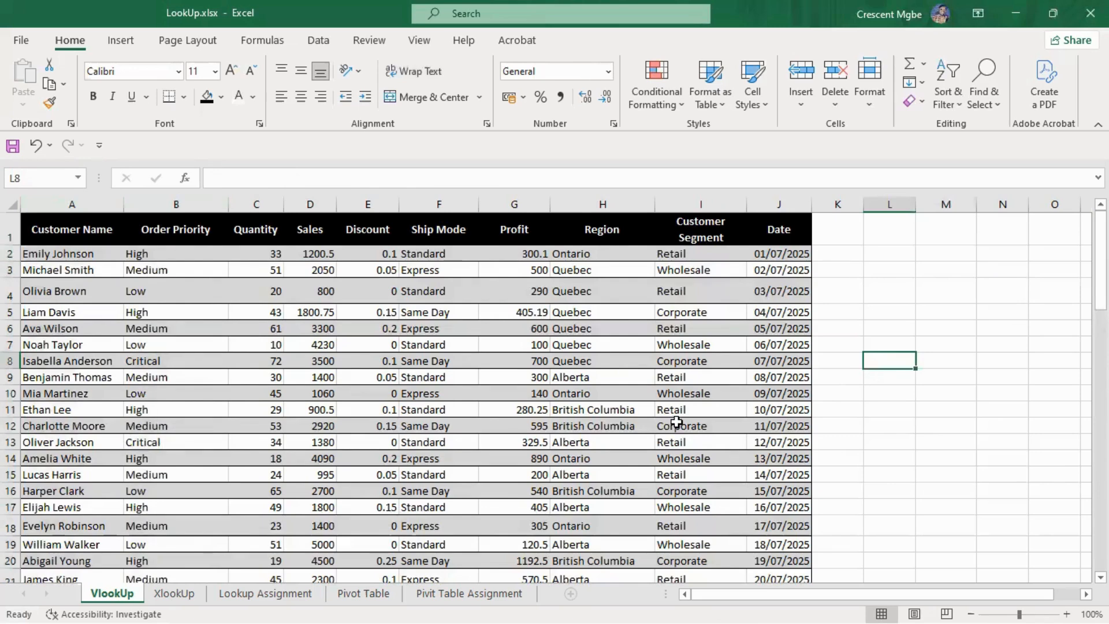
Step: Switch to the PowerPoint slide show and advance to the XLOOKUP (Newer and more flexible) slide
key("super+Tab")
left_click(179, 349)
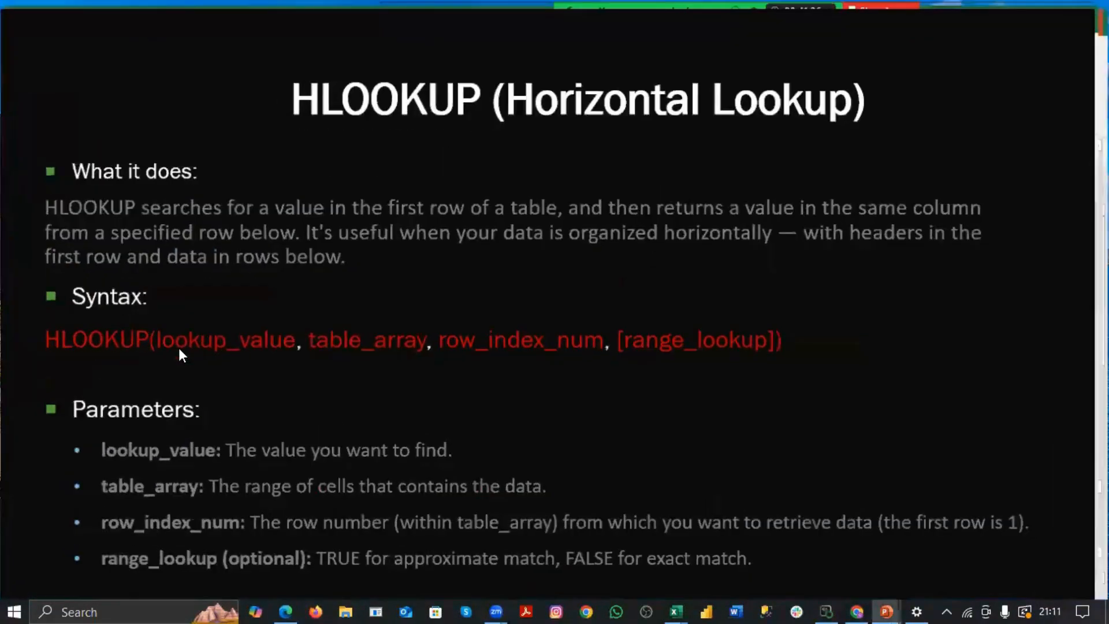
key("super+Tab")
left_click(162, 352)
key("Right")
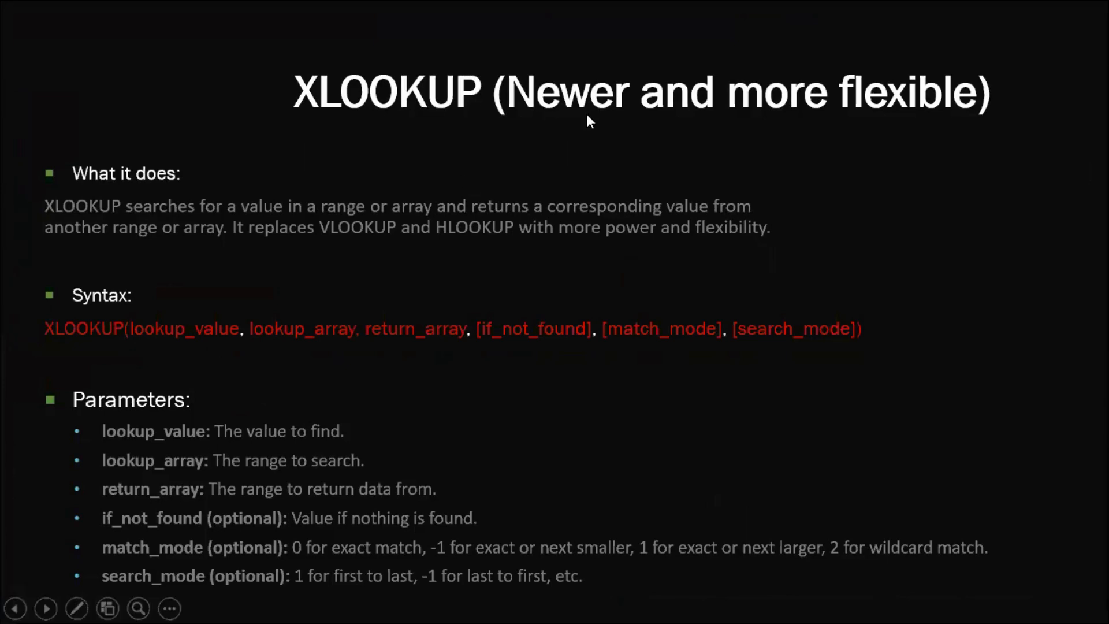
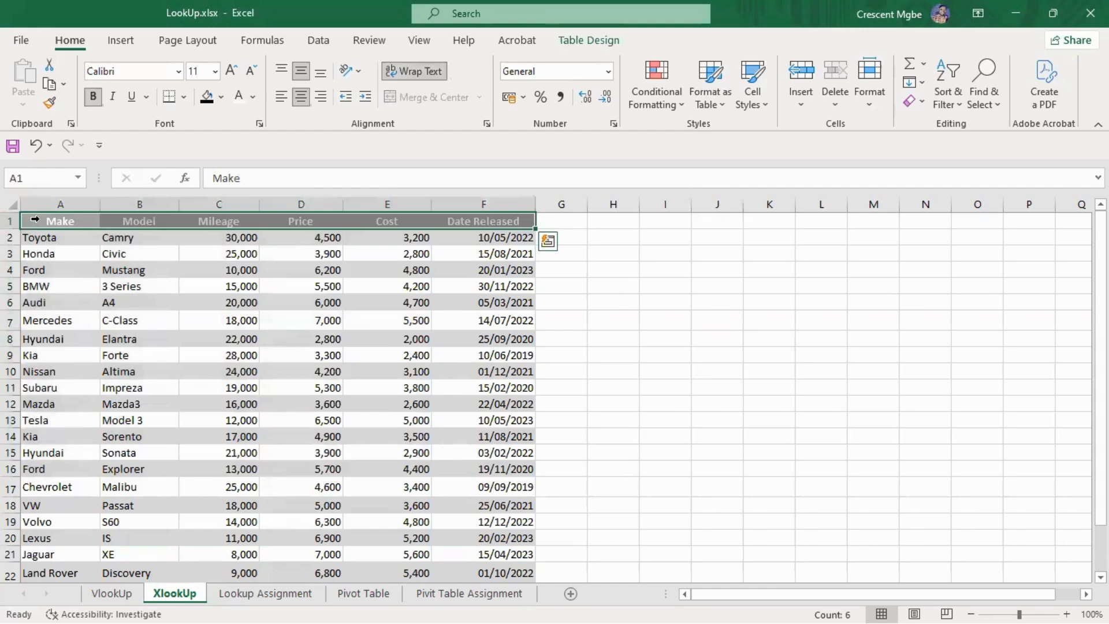
Step: Fill the car table's header row A1:F1 with the black theme color
left_click(221, 97)
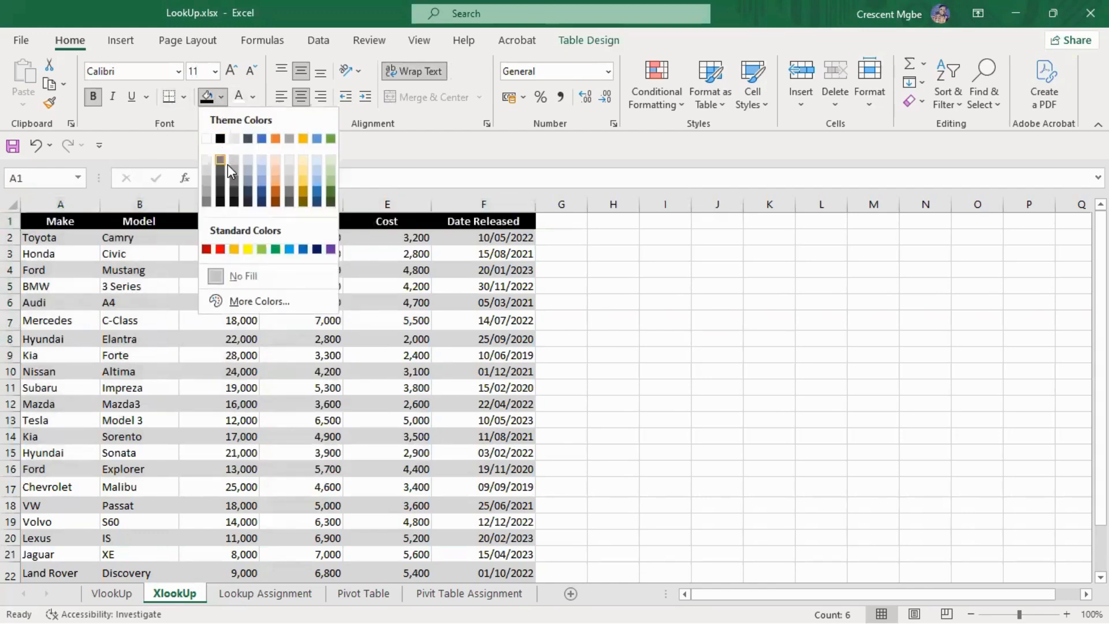
left_click(220, 139)
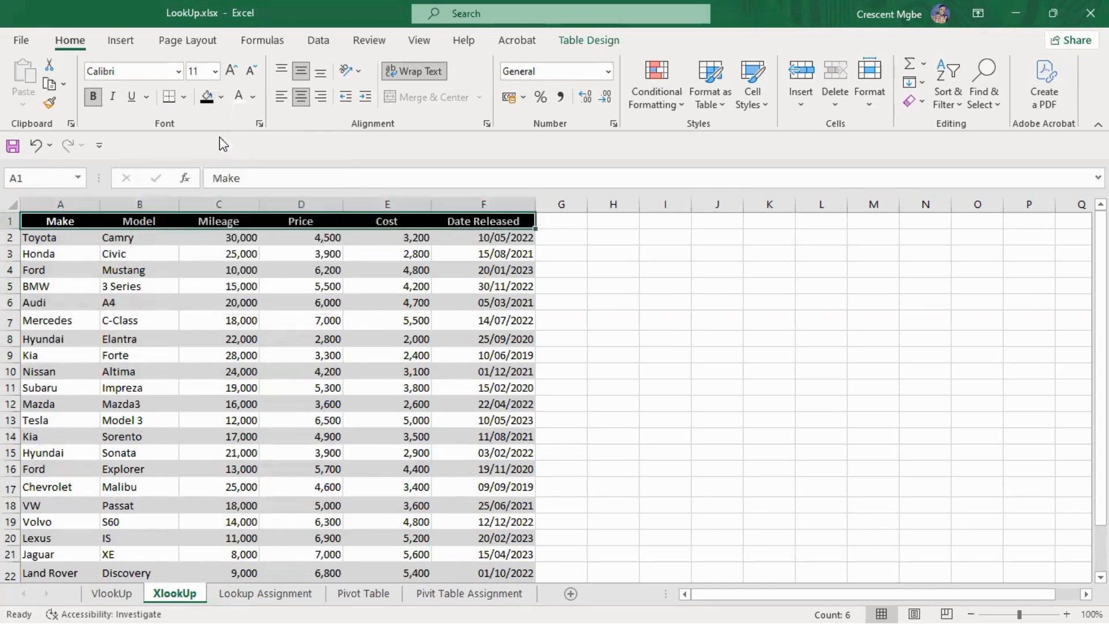
left_click(602, 302)
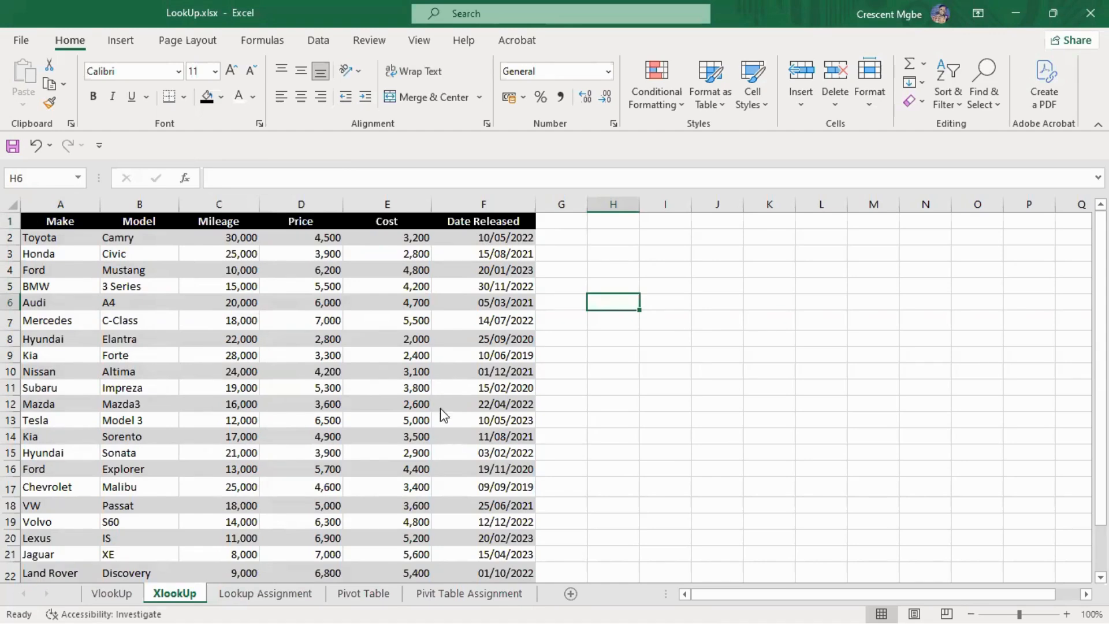
Step: Examine the car table's fields by highlighting the Make, Model, Mileage, Price and Cost columns one after another
left_click(61, 202)
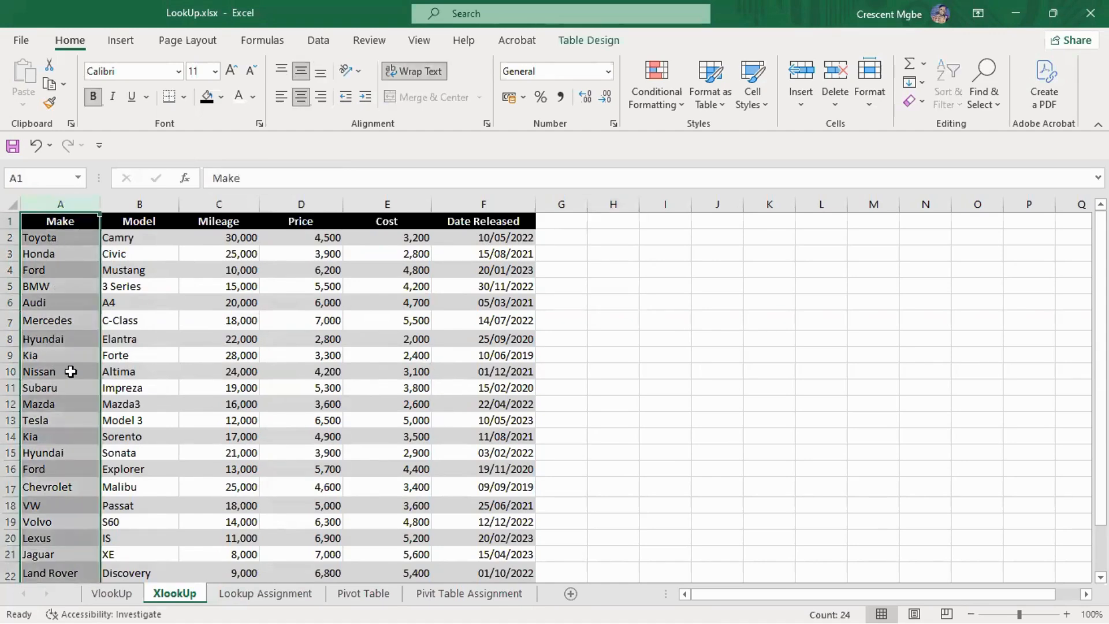
left_click(139, 203)
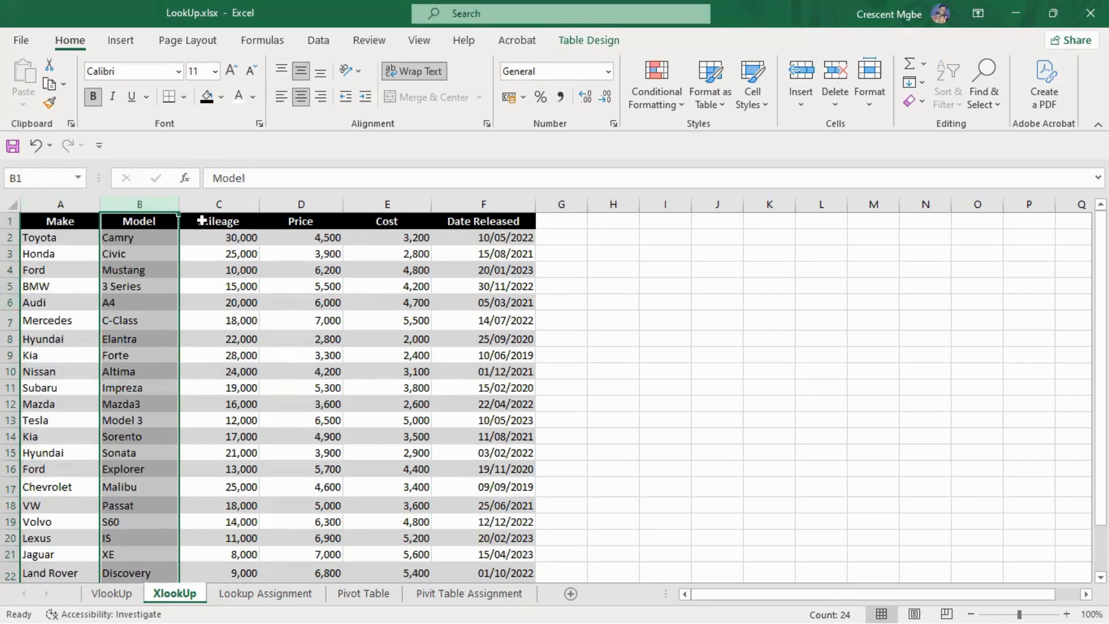
left_click(227, 196)
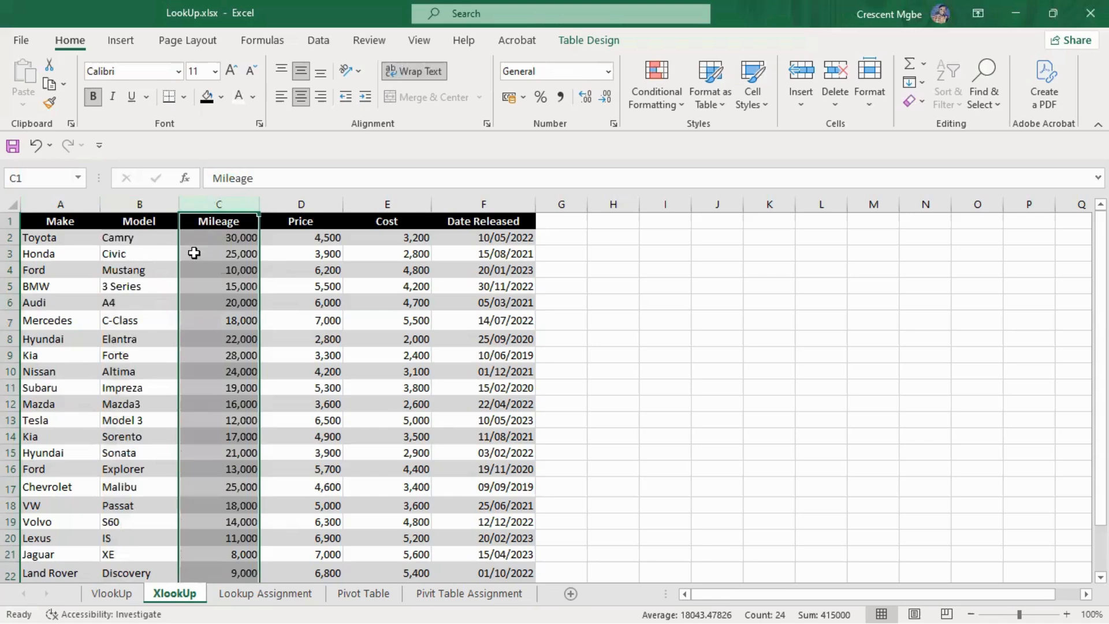
left_click(322, 201)
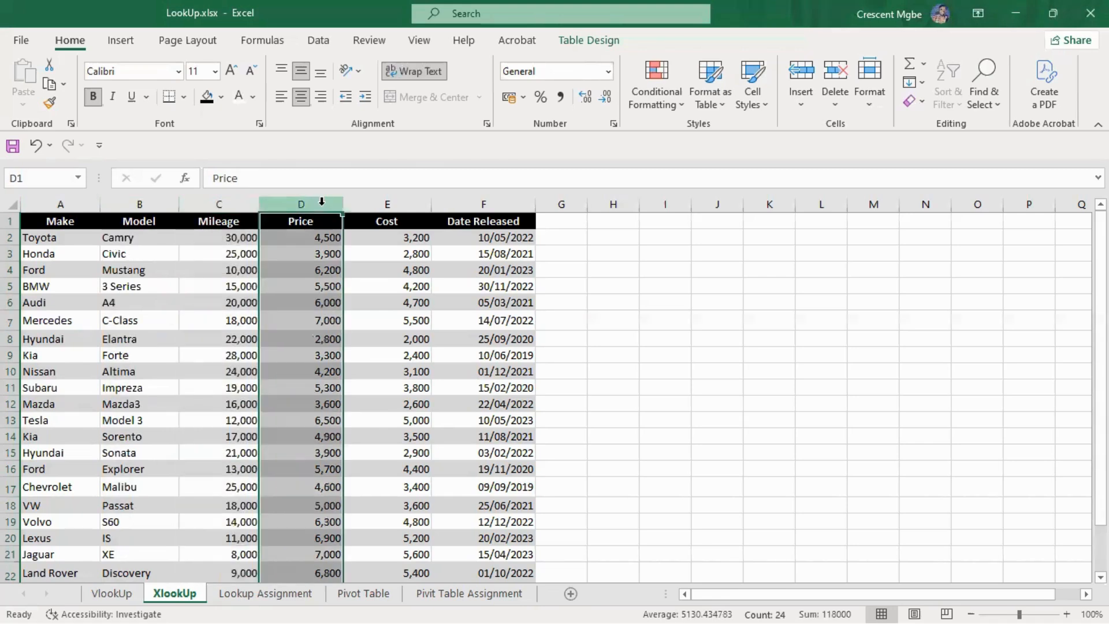
left_click(399, 198)
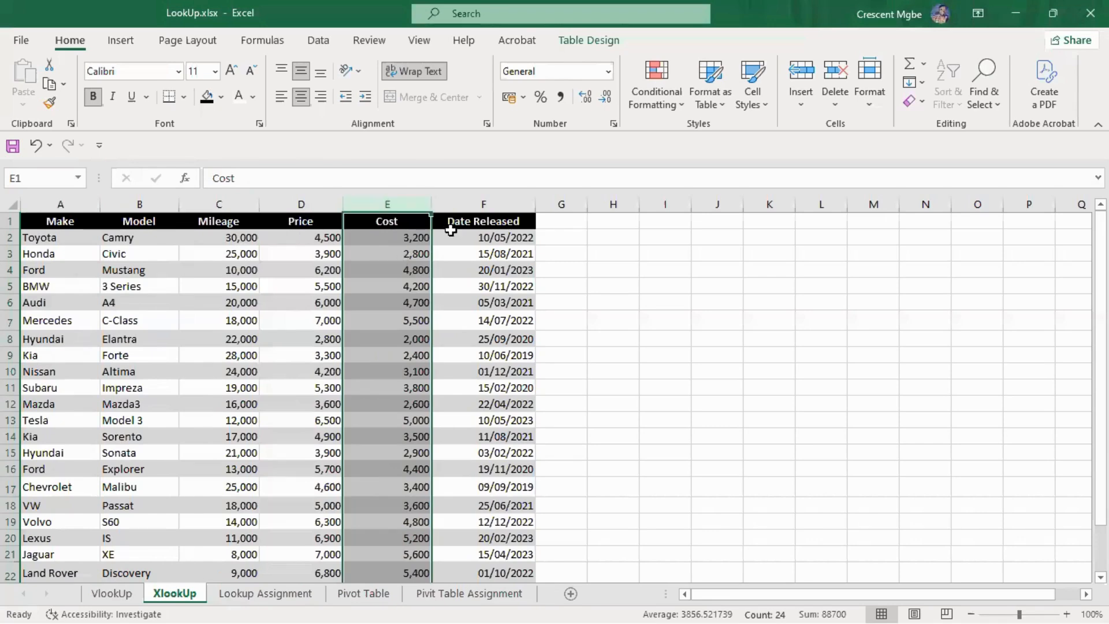
Step: Examine the car table's columns and rows on the XlookUp sheet and compare it with the data on the VlookUp sheet
left_click(500, 201)
scroll(705, 300, "down", 4)
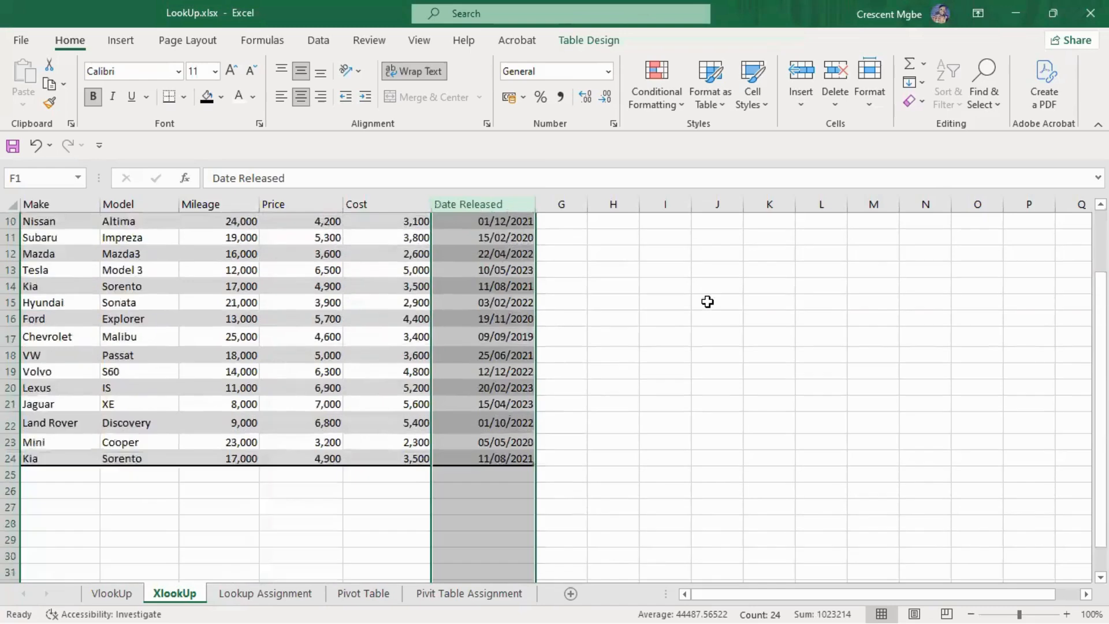
scroll(664, 357, "up", 3)
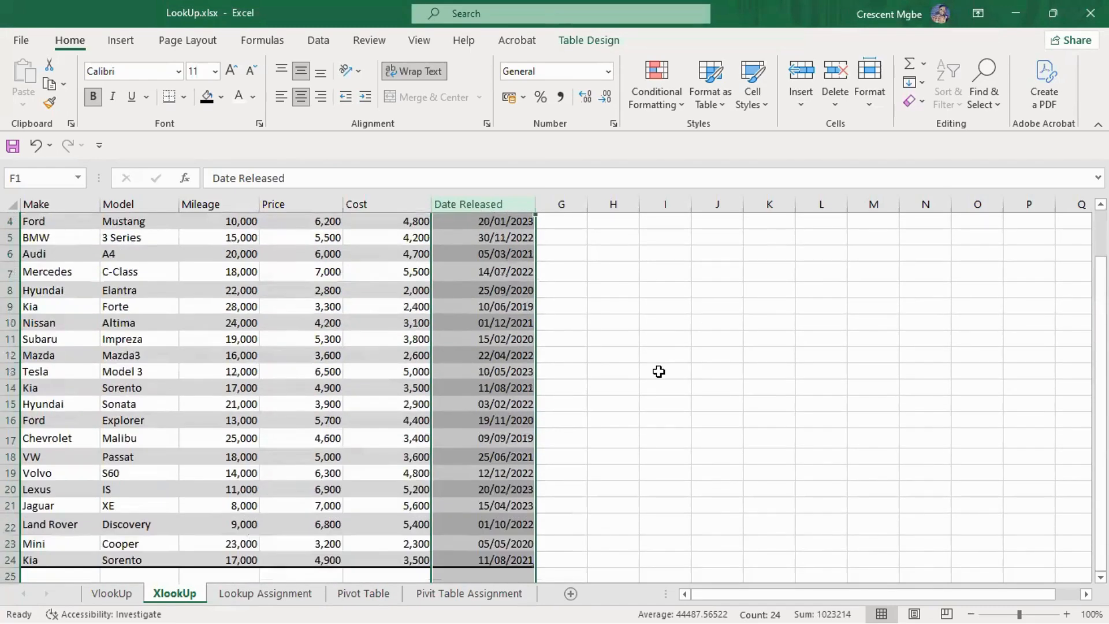
left_click(658, 371)
scroll(658, 370, "up", 1)
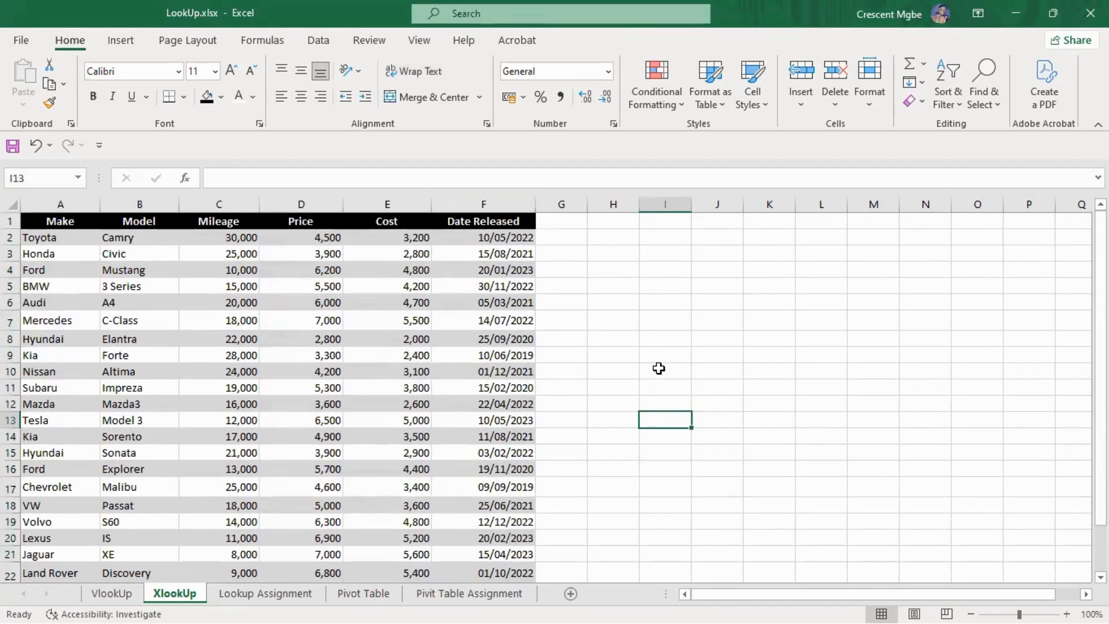
left_click(119, 595)
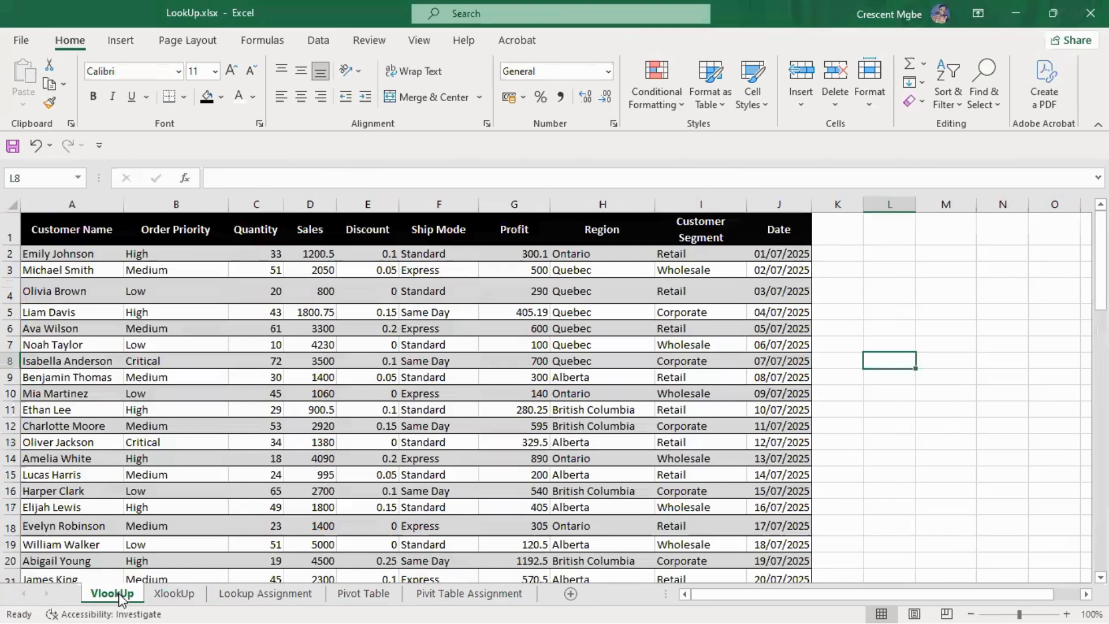
left_click(175, 594)
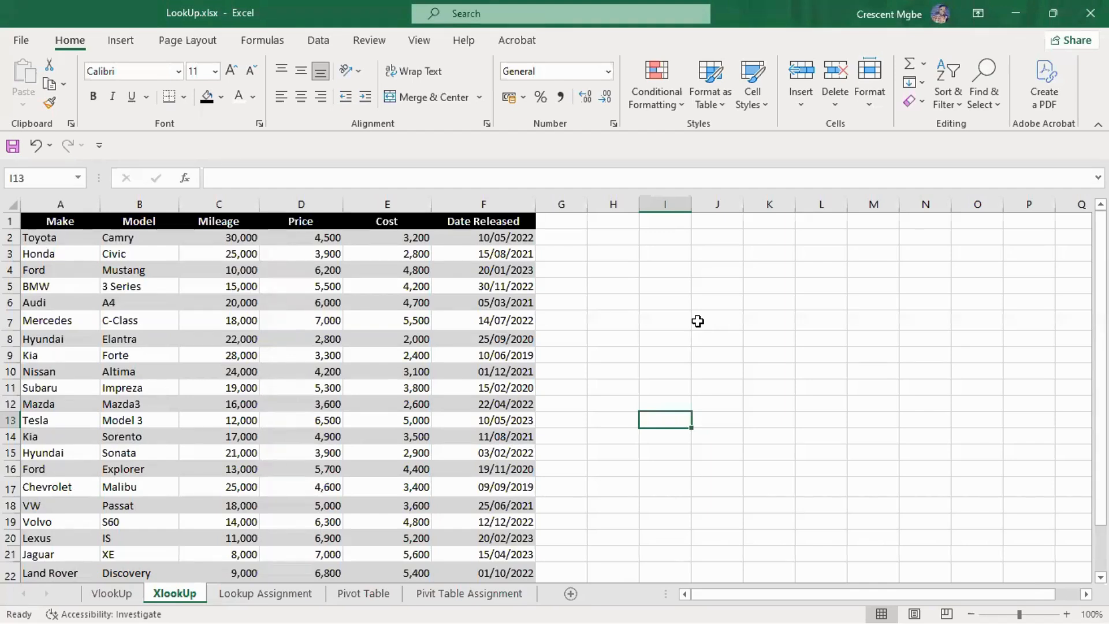
scroll(697, 321, "down", 1)
scroll(698, 321, "up", 1)
Step: Start an XLOOKUP formula in J7 with the Cost in row 7 as lookup value and column E as lookup array
left_click(724, 324)
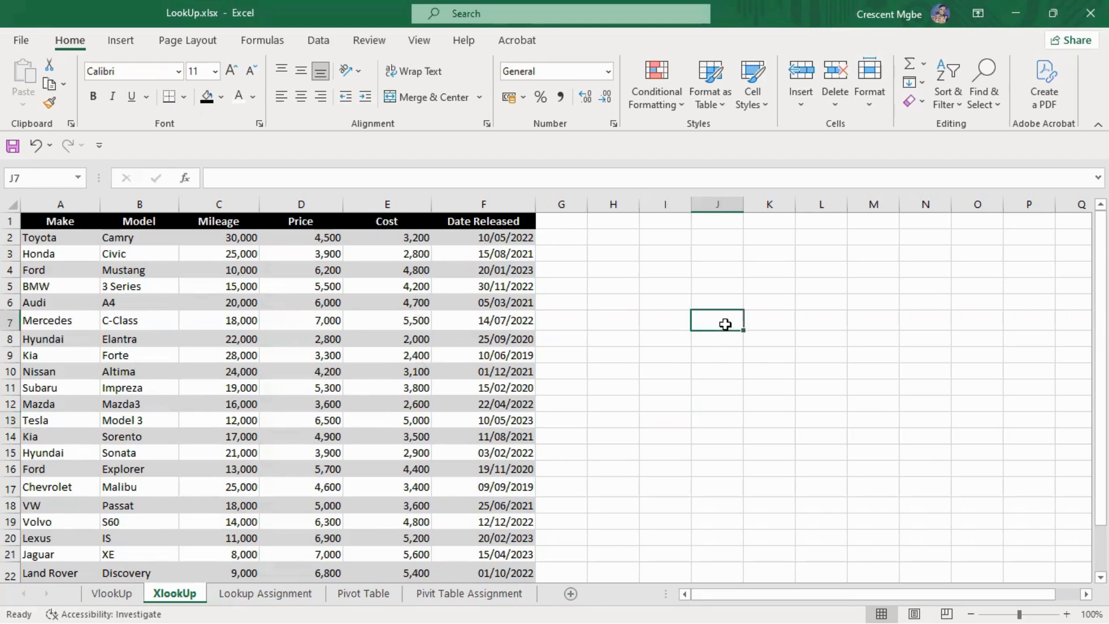
left_click(413, 324)
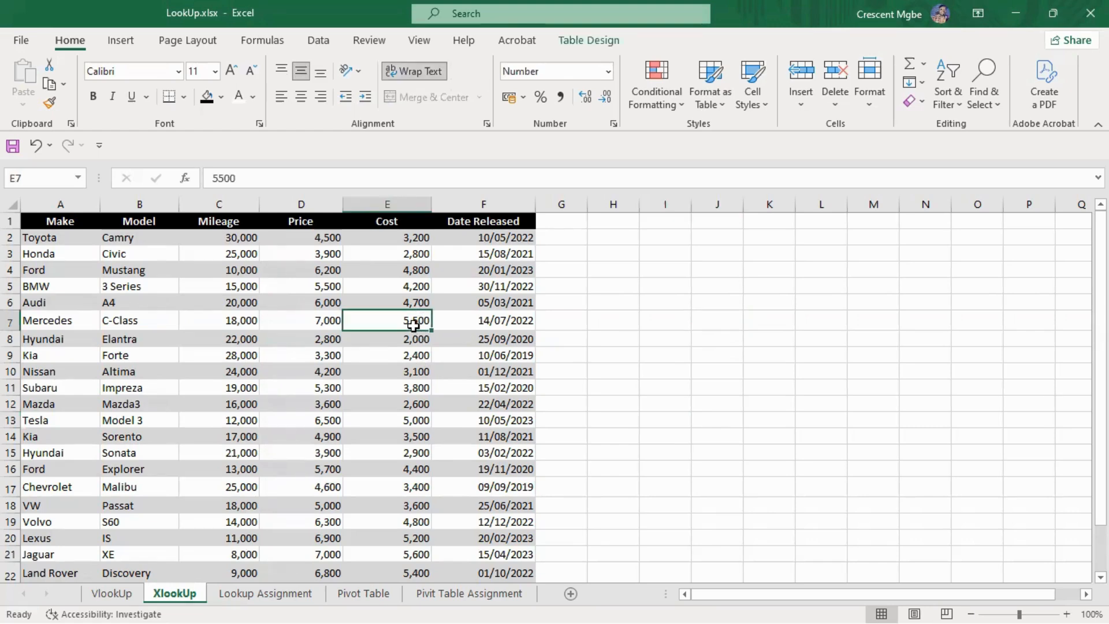
left_click(702, 325)
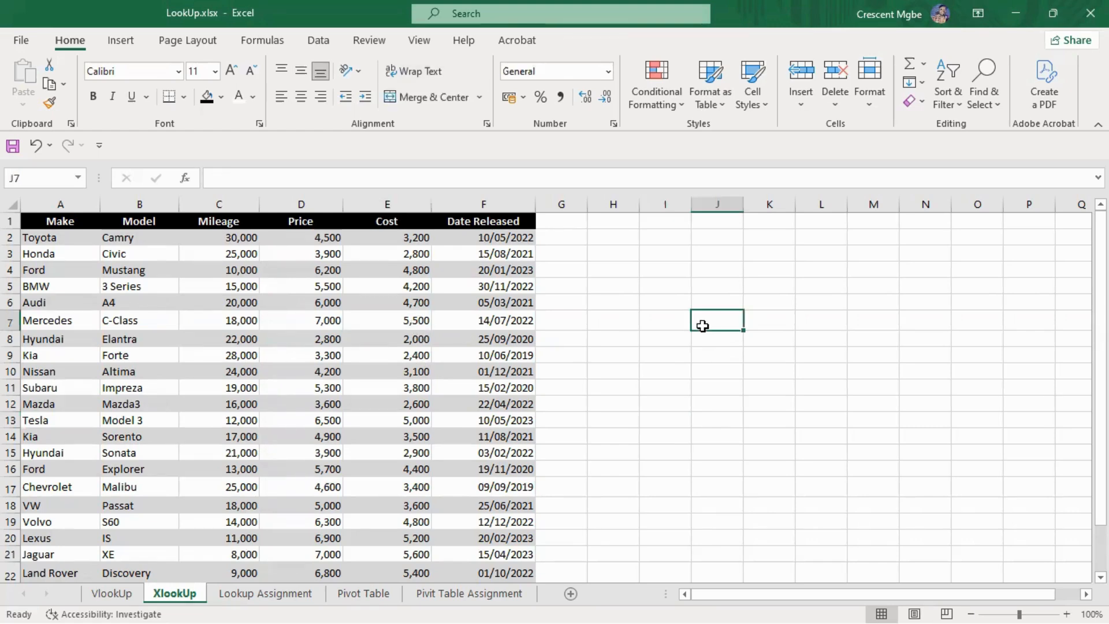
type("=XLO")
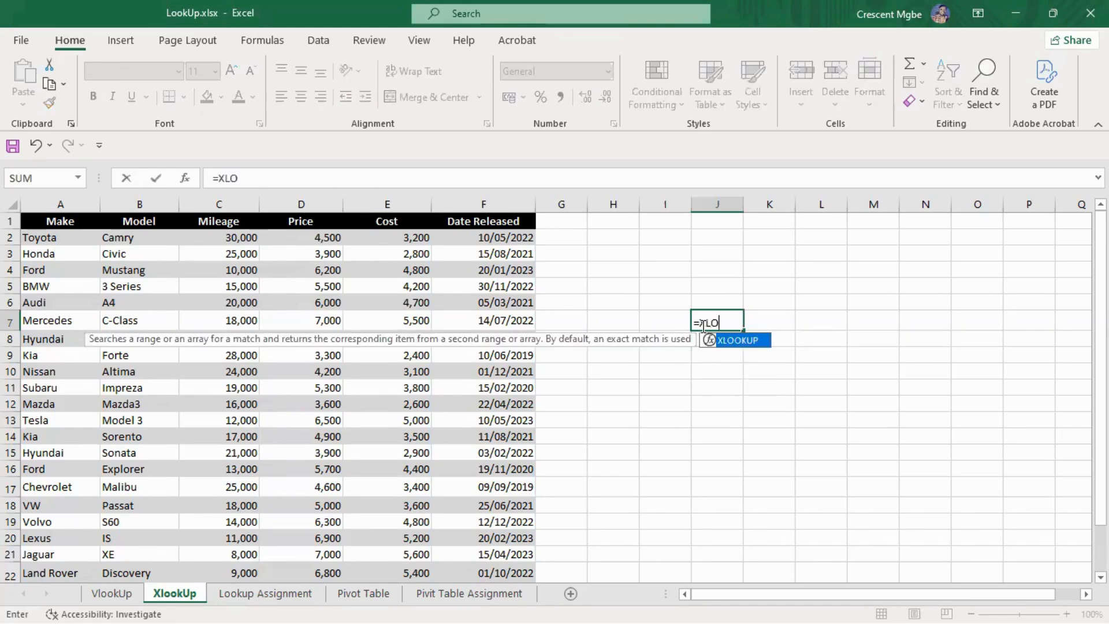
key("Tab")
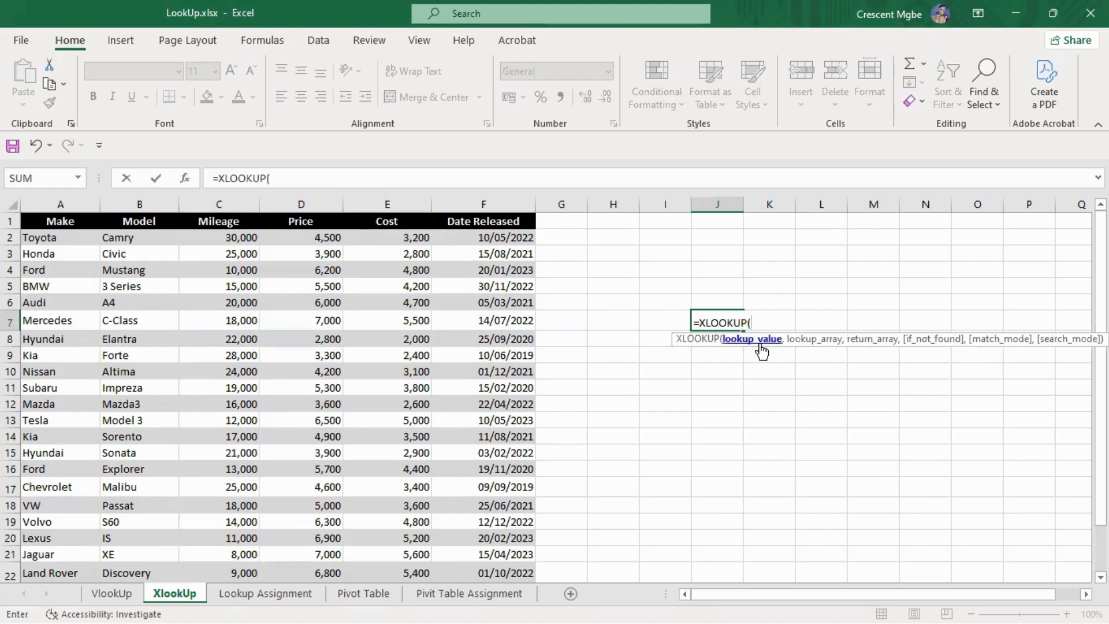
left_click(414, 322)
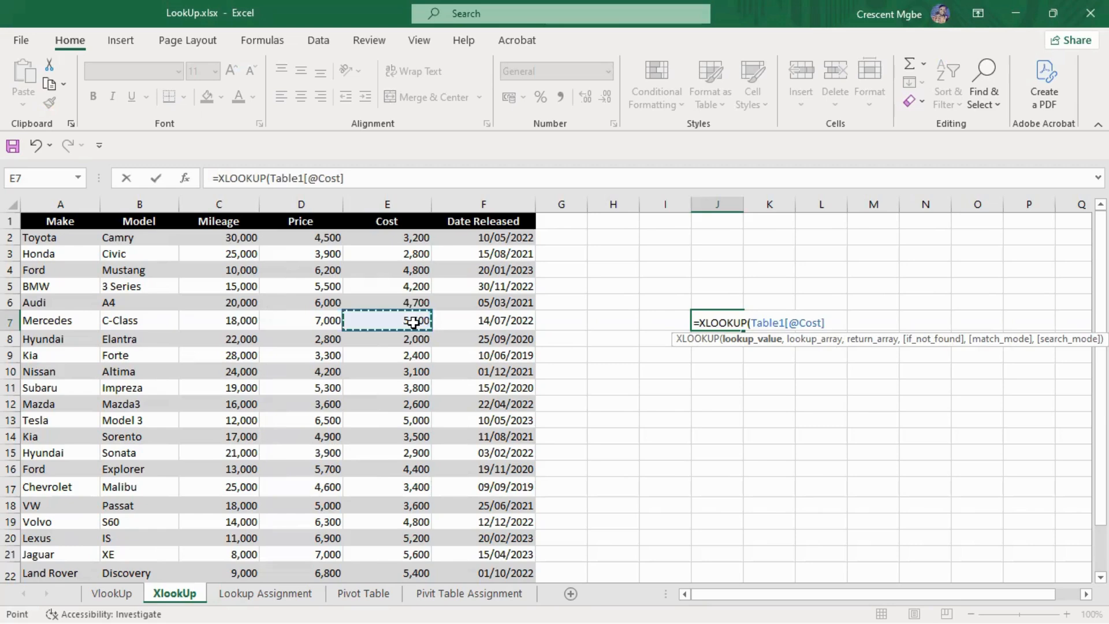
type(",")
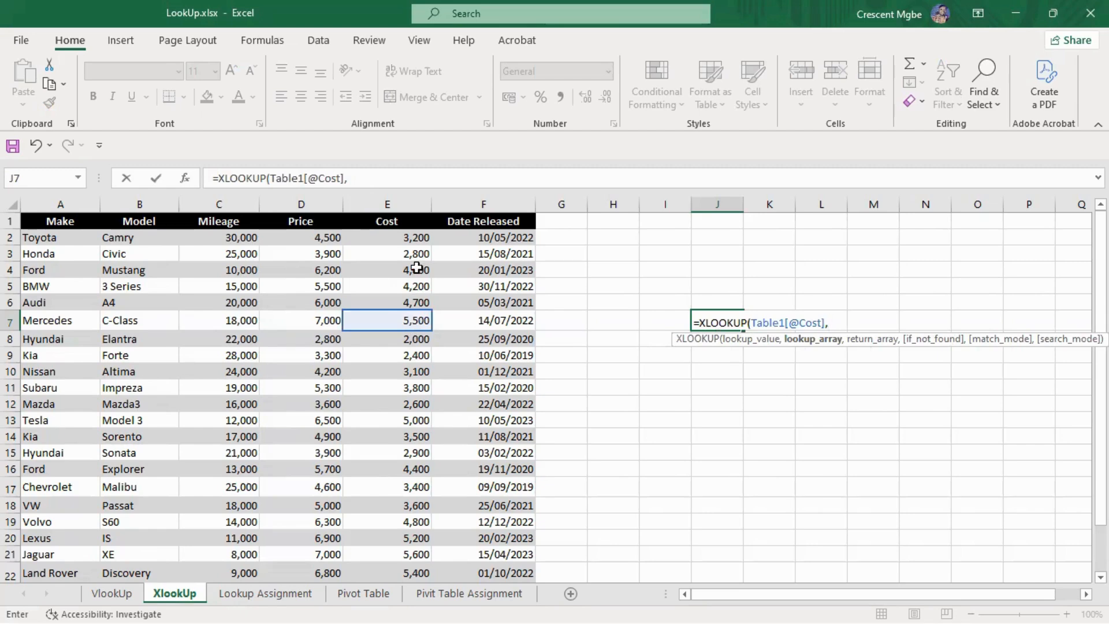
left_click(399, 203)
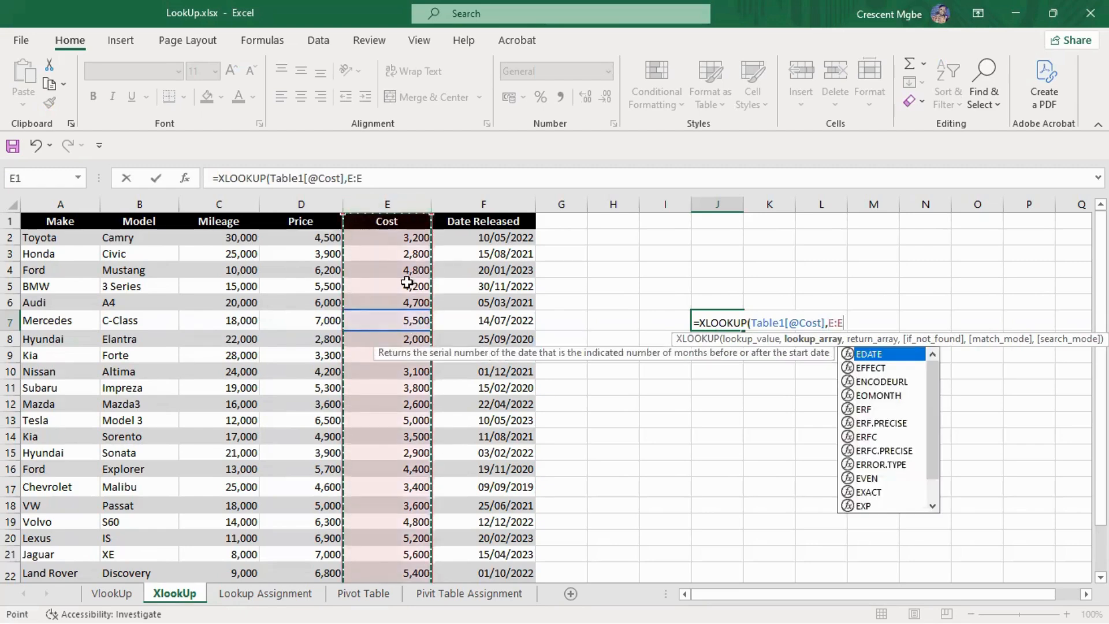
type(",")
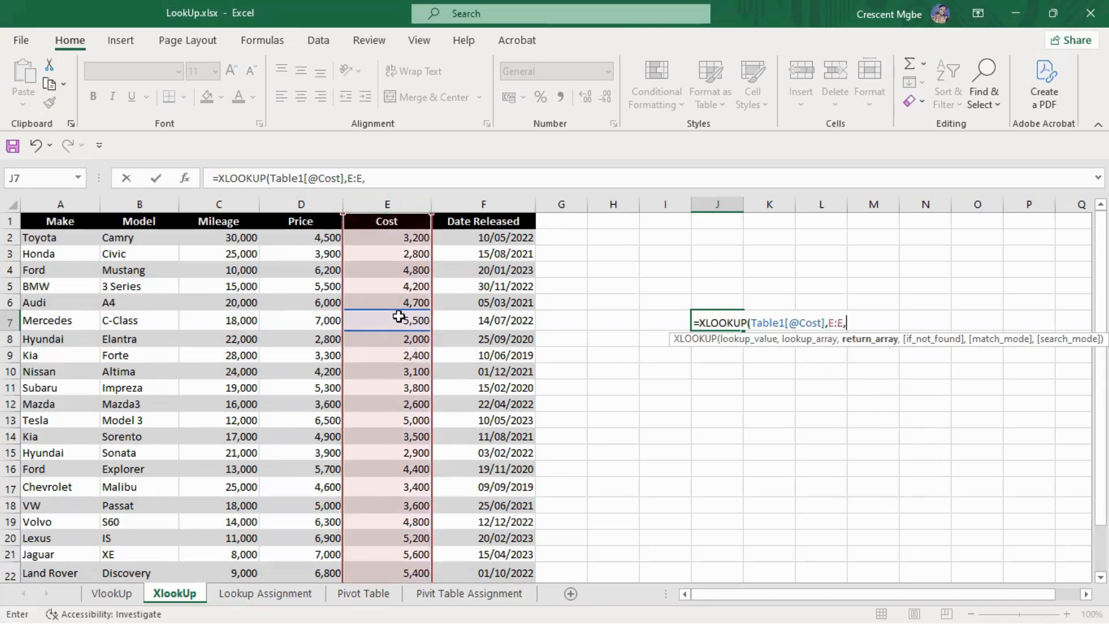
Step: Complete the XLOOKUP with column A as return array, "Not Found" as the fallback text and 0 for an exact match
left_click(55, 202)
type(",")
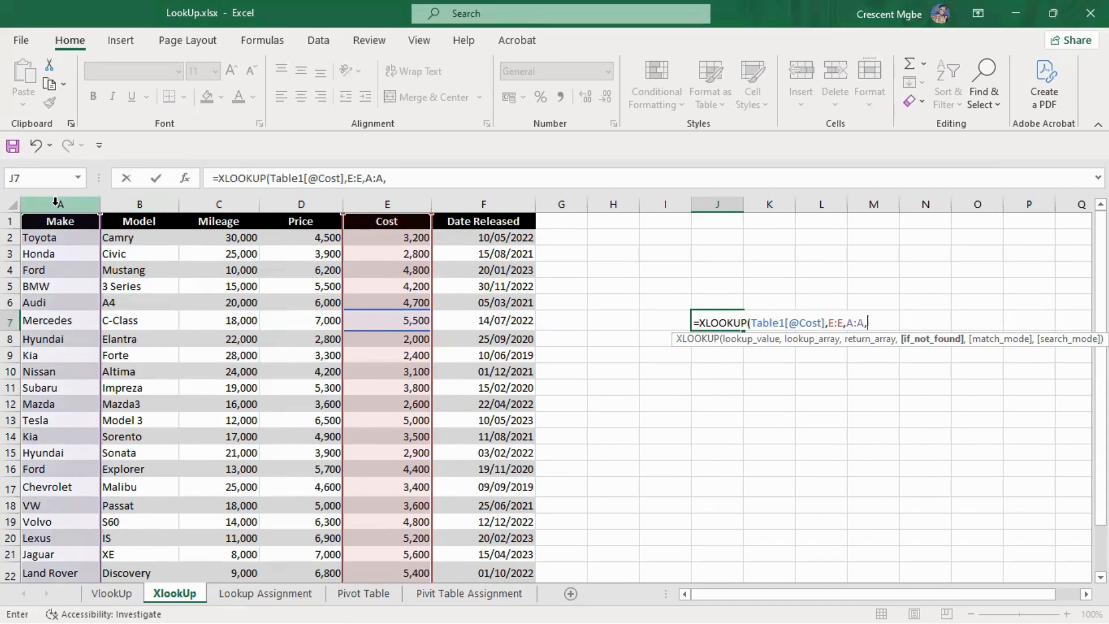
type("\"Not Fou")
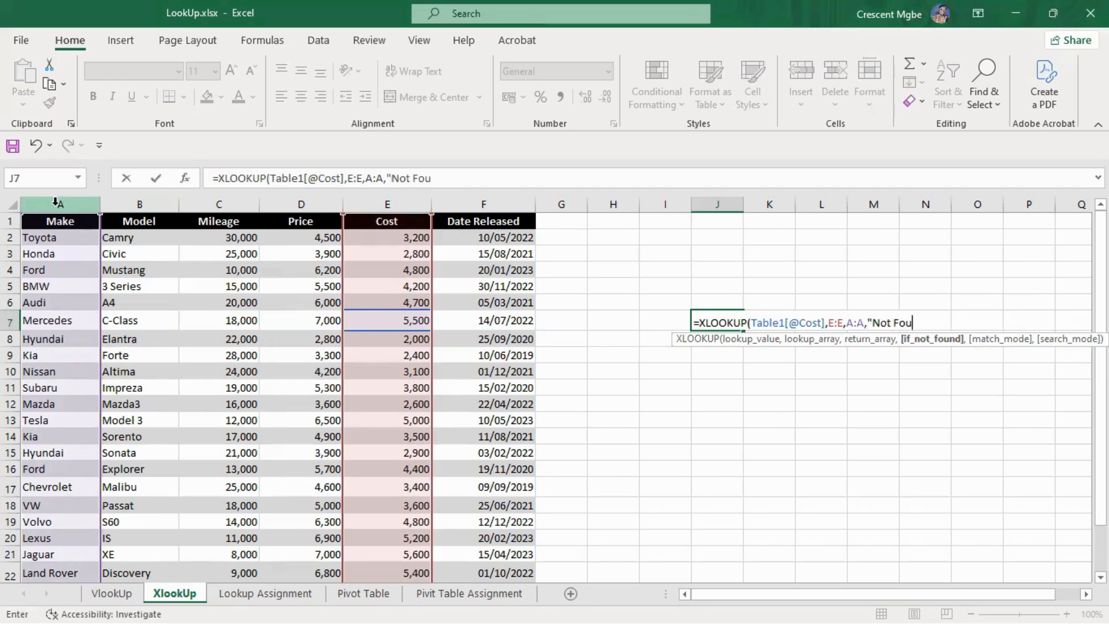
type("nd\",")
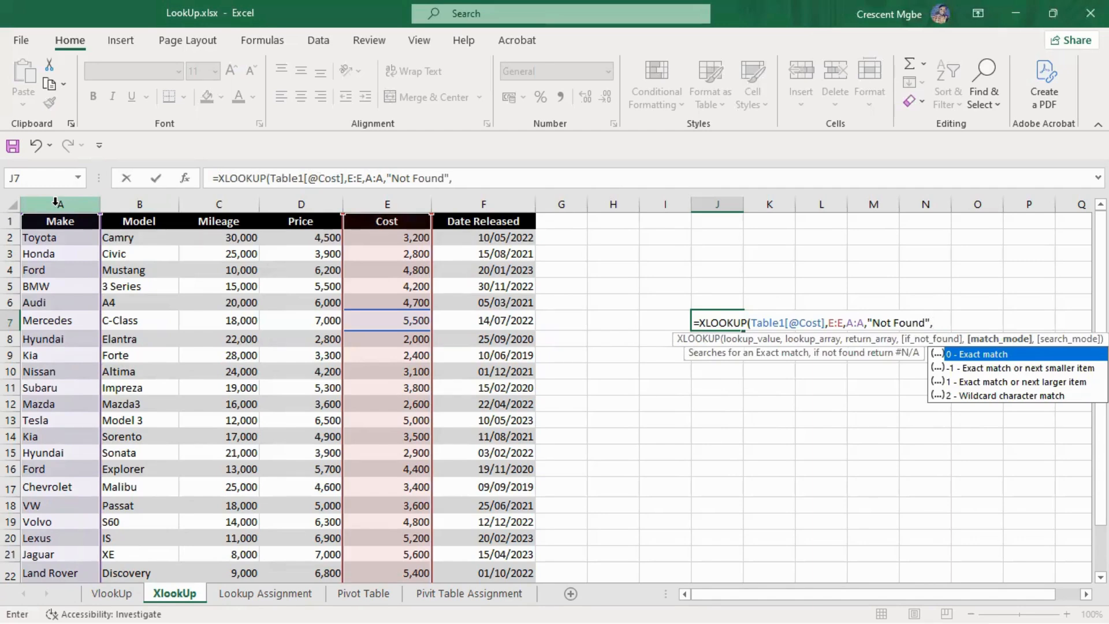
type("0)")
key("Return")
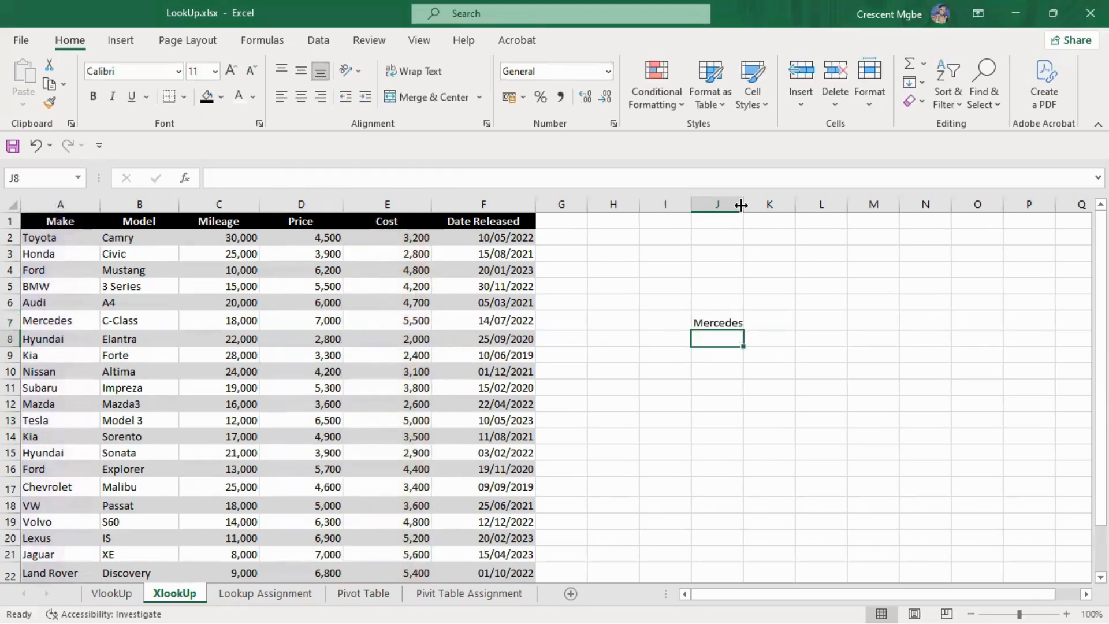
Step: Widen column J slightly and review the XLOOKUP formula in J7
left_click_drag(743, 204, 751, 204)
left_click(794, 432)
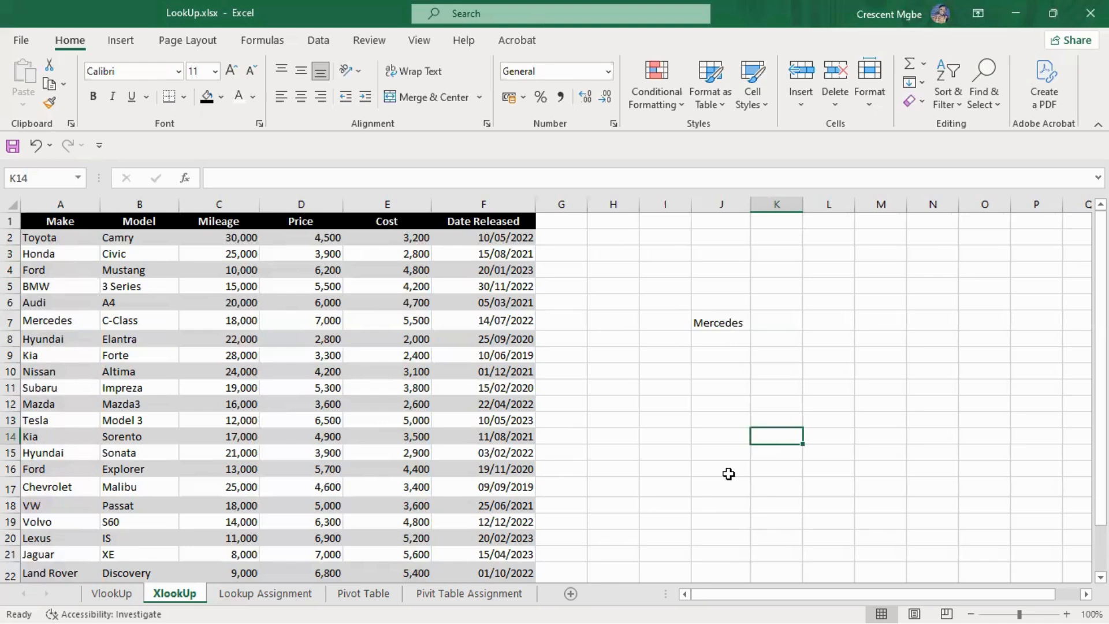
double_click(720, 323)
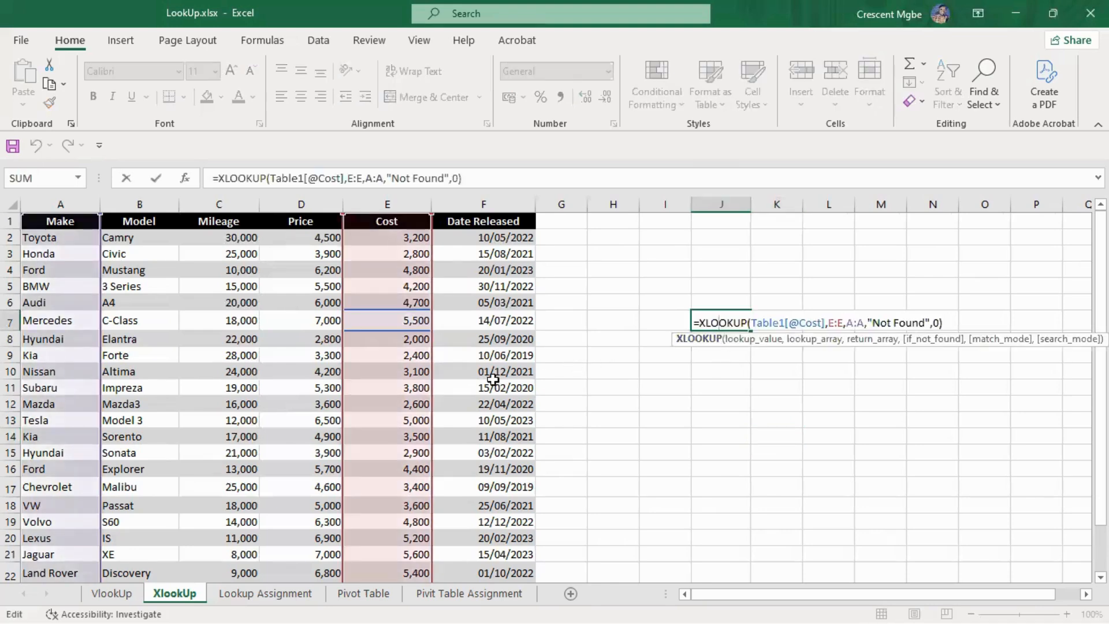
left_click(764, 425)
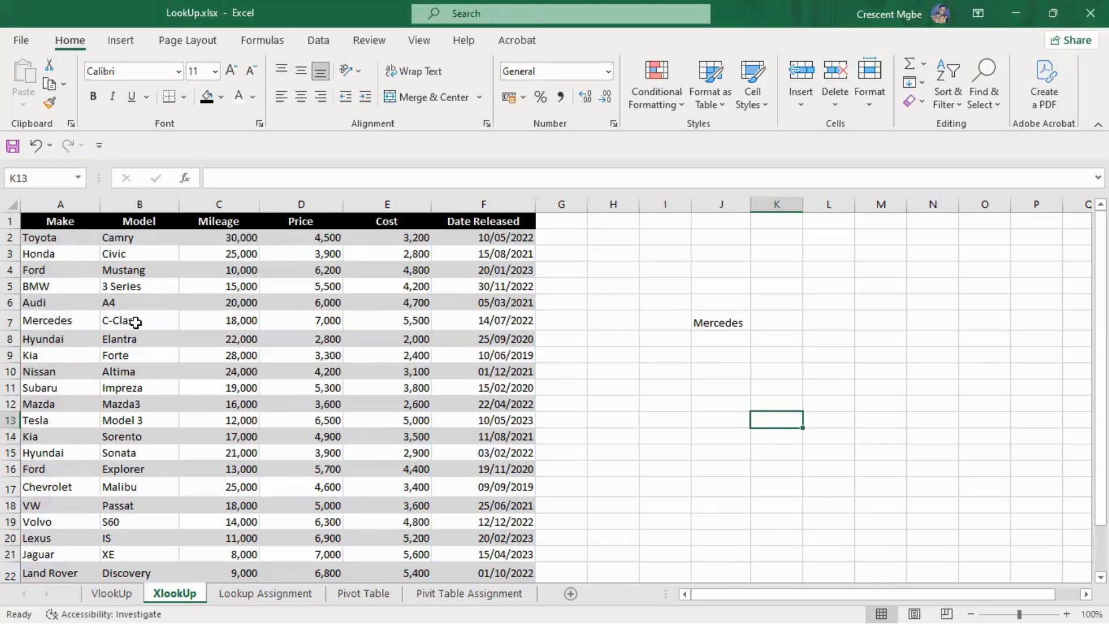
Step: Fill the XLOOKUP formula from J7 across into K7
left_click(740, 320)
left_click_drag(756, 330, 791, 323)
left_click(815, 436)
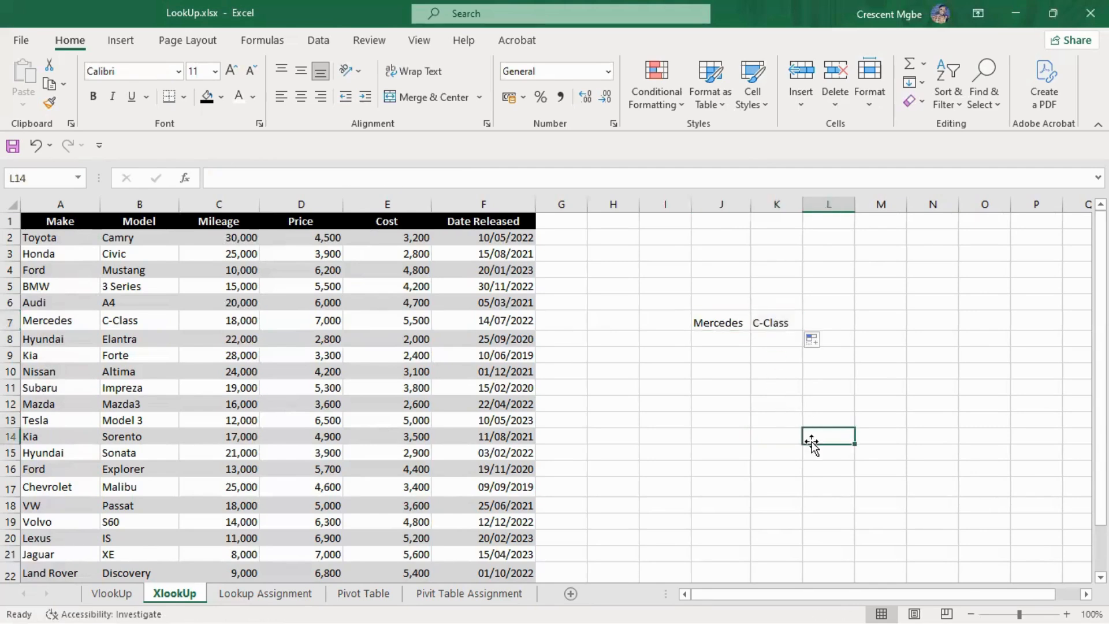
left_click(705, 517)
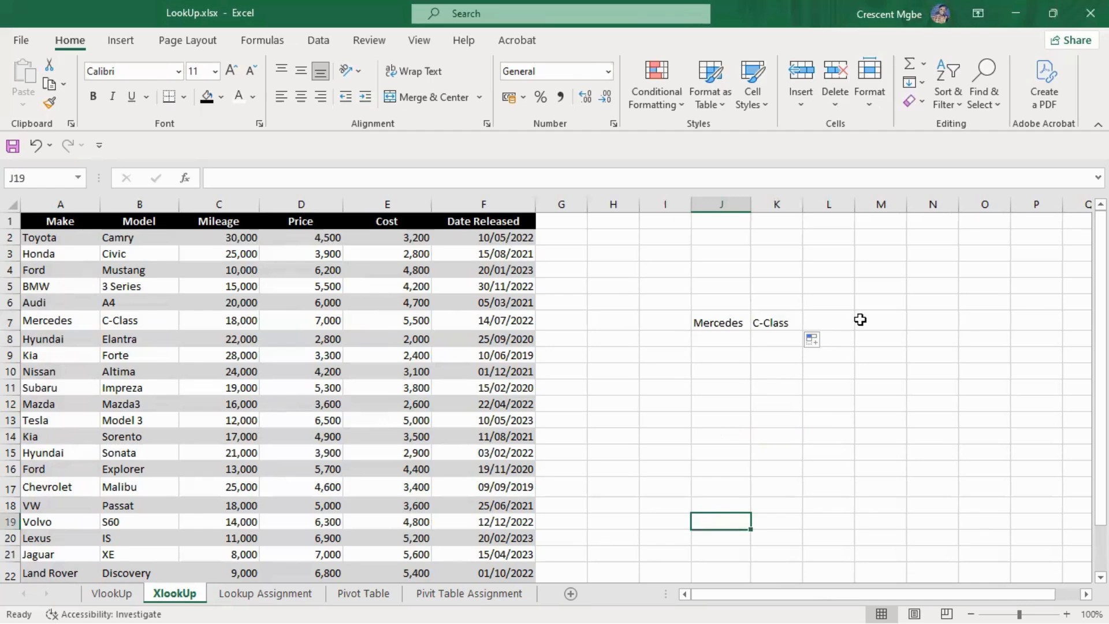
Step: Try extending the formula from J7 across to M7 and cut the filled range back to K7
left_click(732, 322)
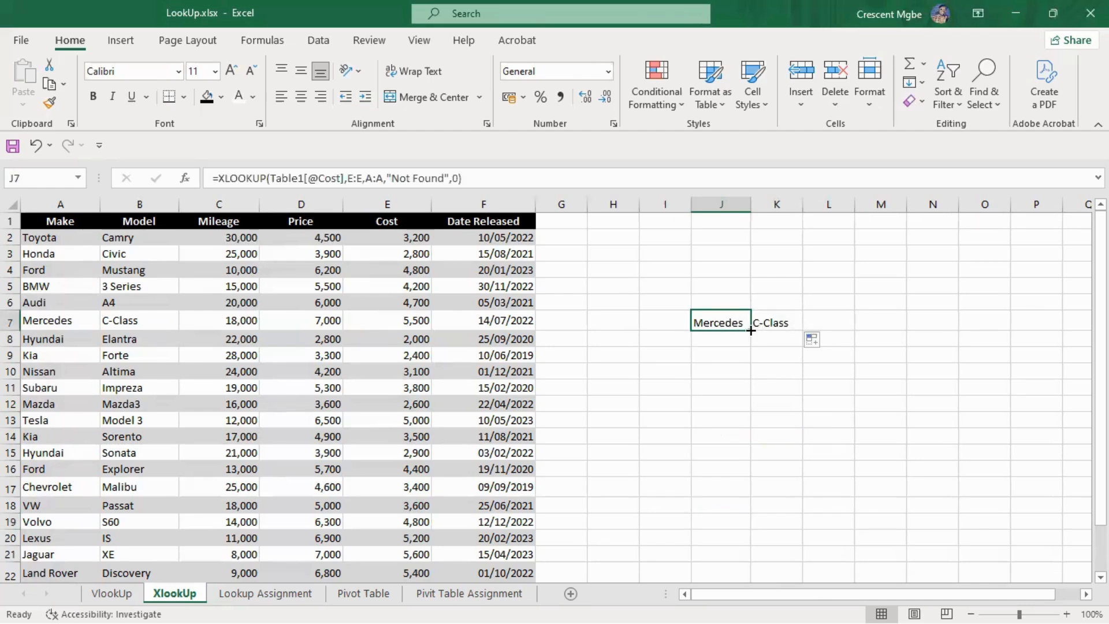
left_click_drag(750, 331, 906, 324)
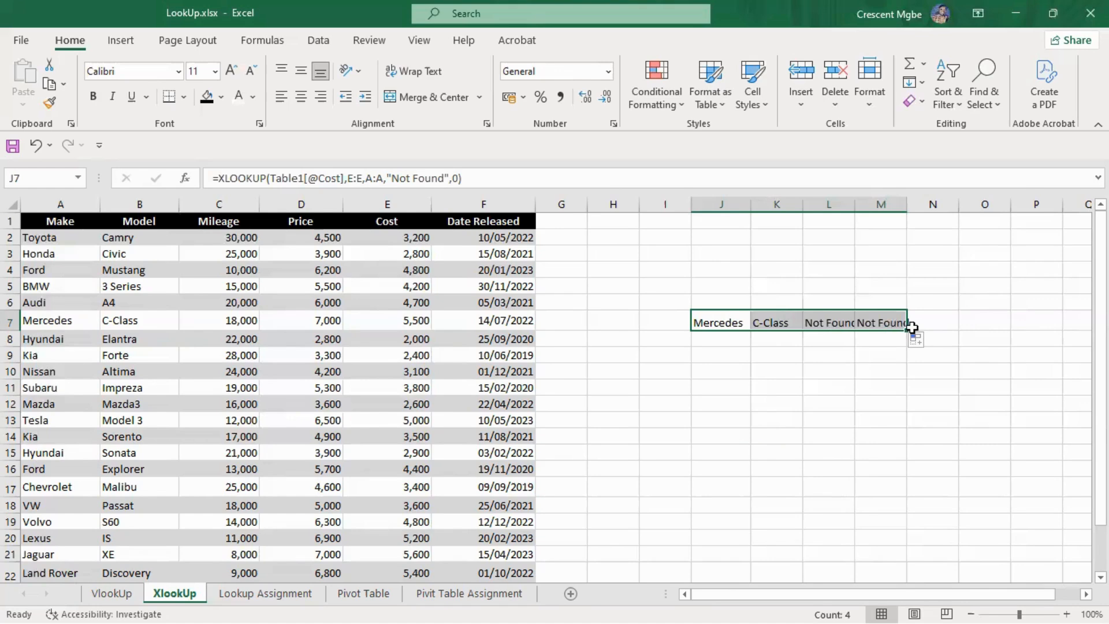
left_click_drag(908, 330, 804, 330)
left_click(777, 436)
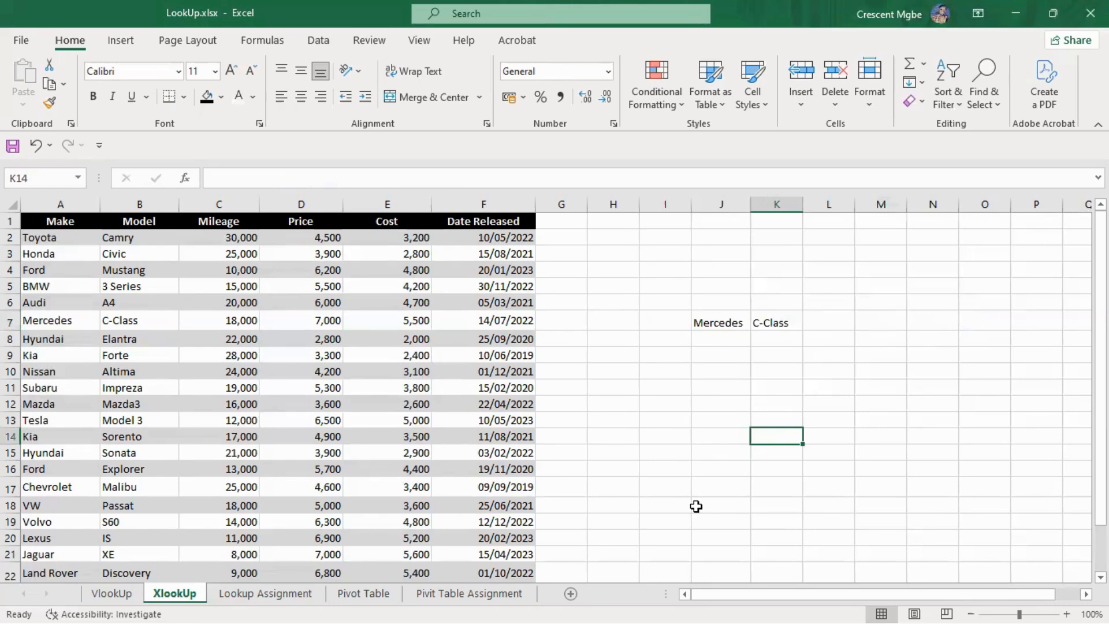
Step: Format the whole Cost column with the £ English (United Kingdom) accounting format
left_click(387, 203)
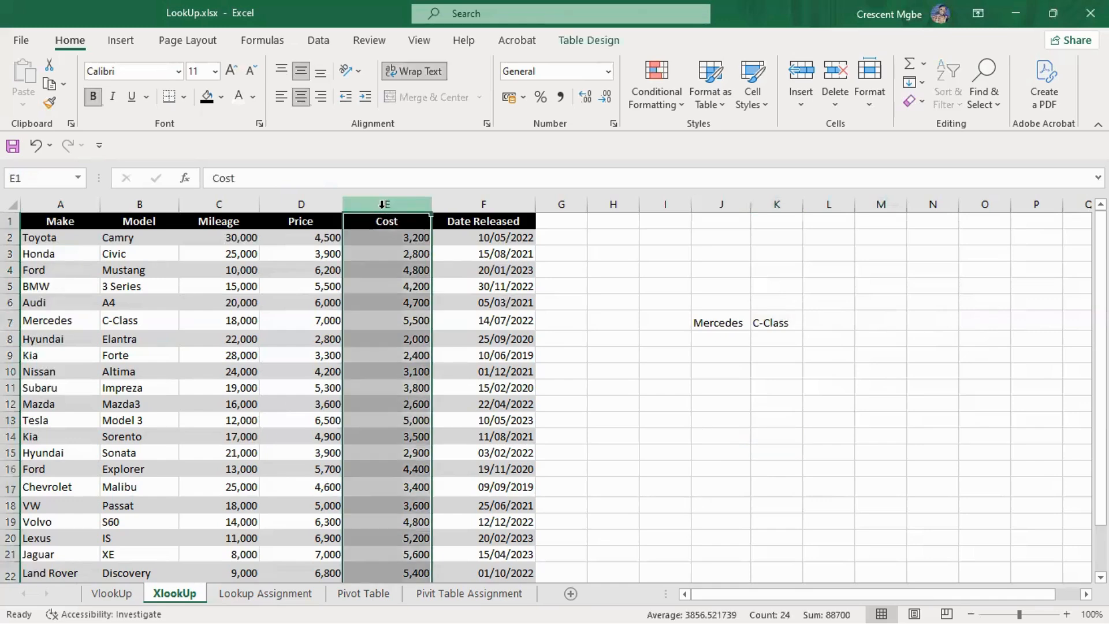
left_click(523, 97)
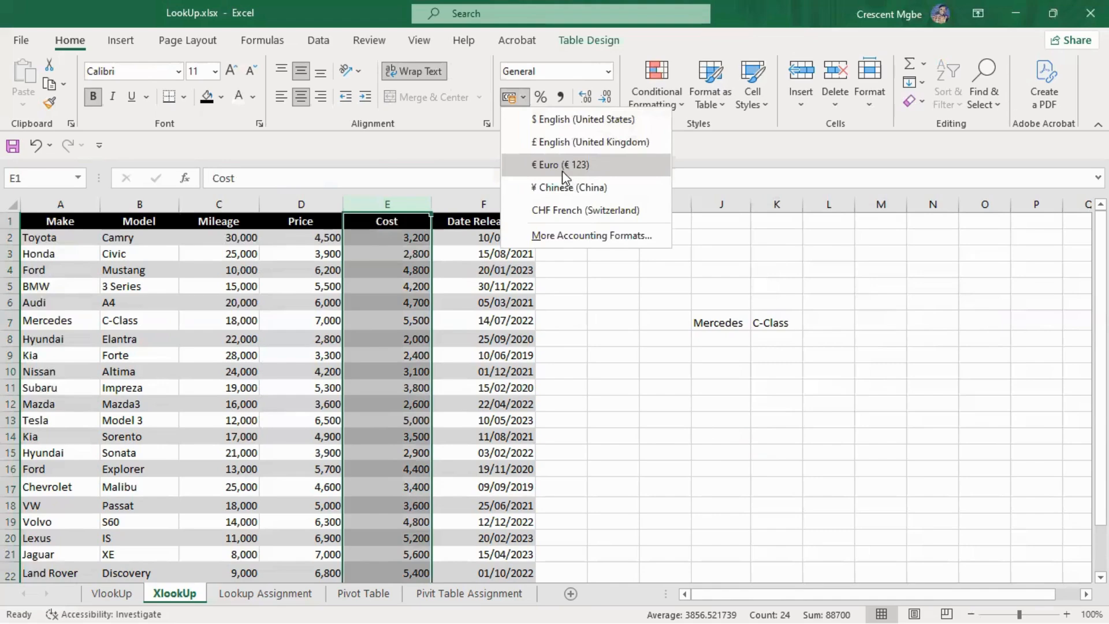
left_click(566, 140)
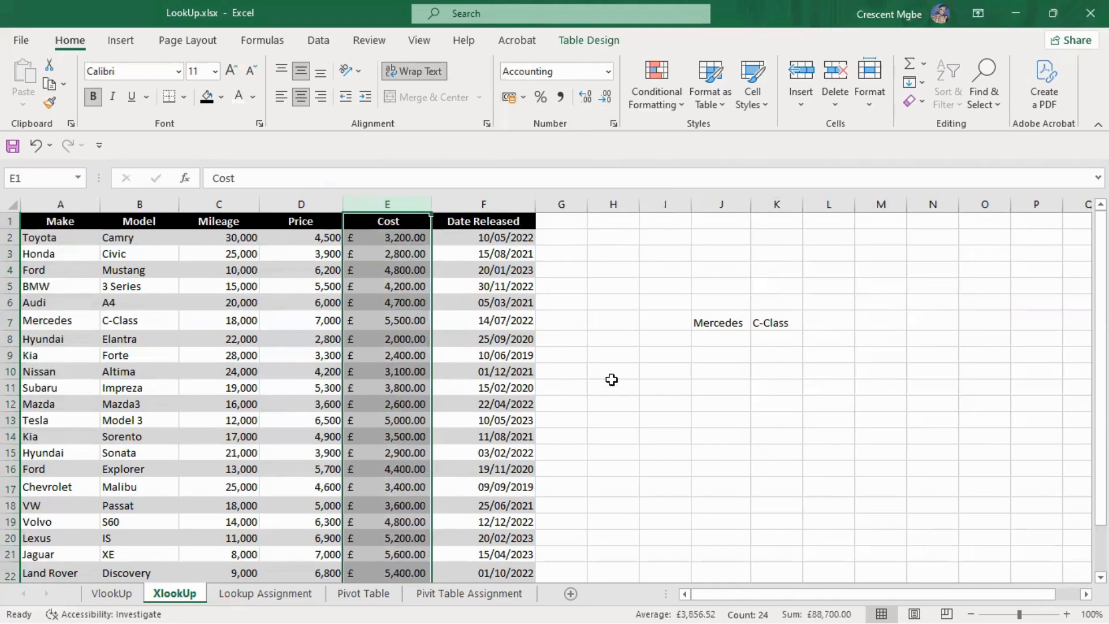
scroll(609, 376, "down", 3)
scroll(608, 376, "up", 3)
Step: Apply the £ English (United Kingdom) accounting format to the whole Price column
left_click(298, 203)
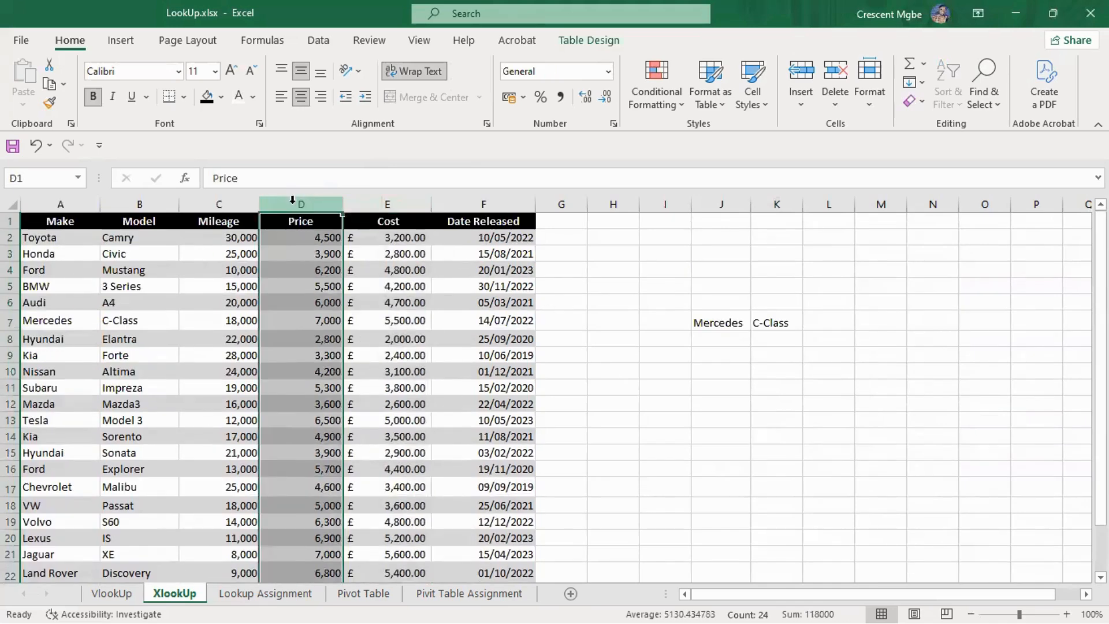
left_click(523, 97)
left_click(563, 145)
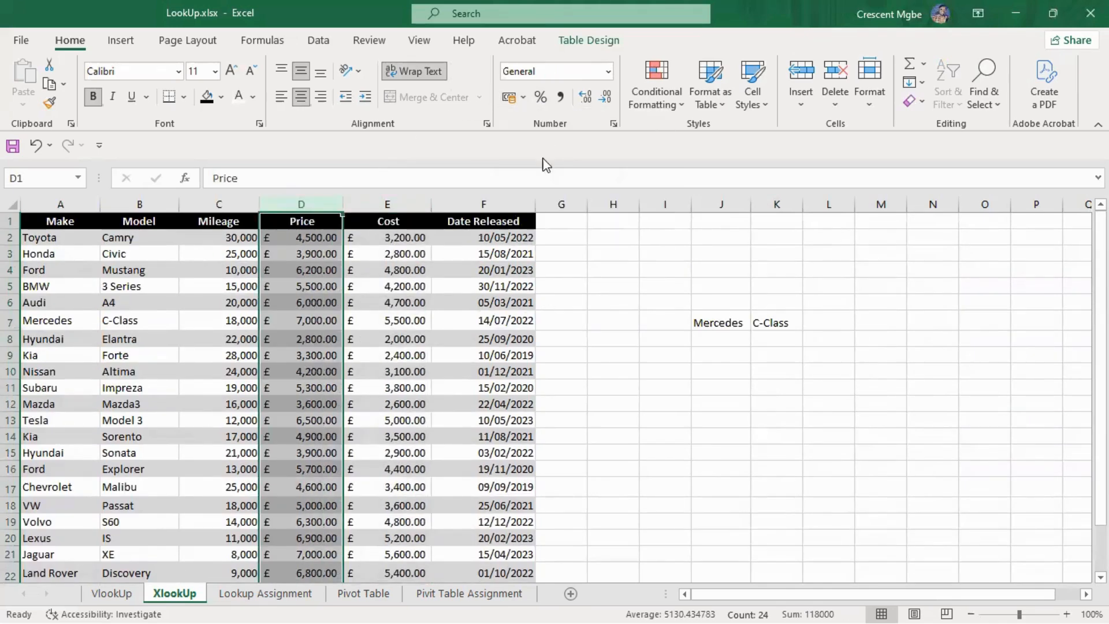
left_click(866, 338)
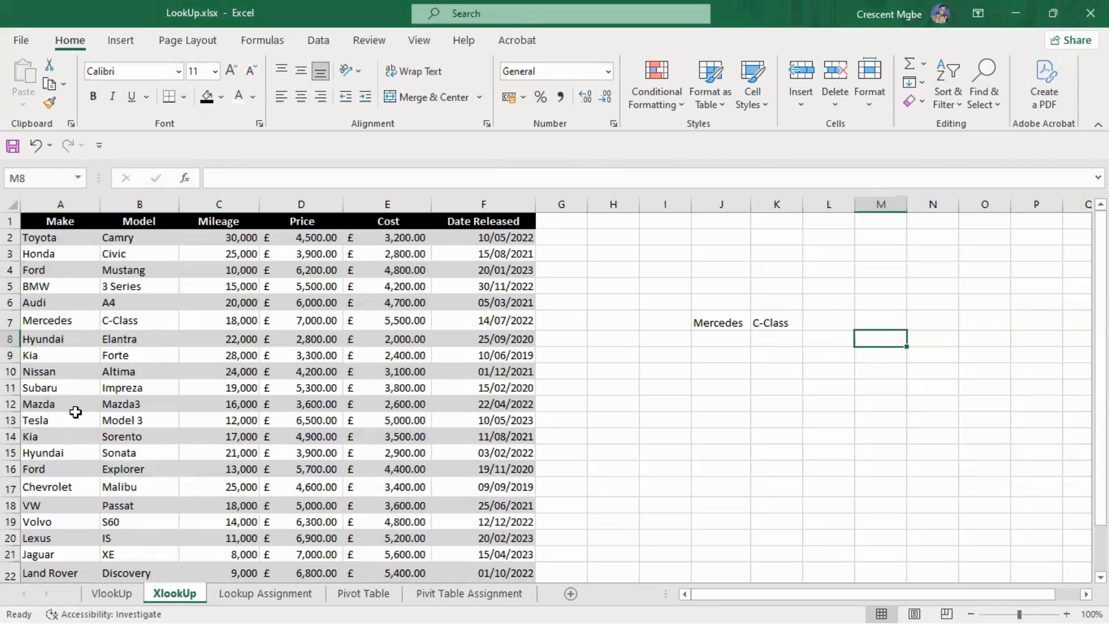
left_click(42, 438)
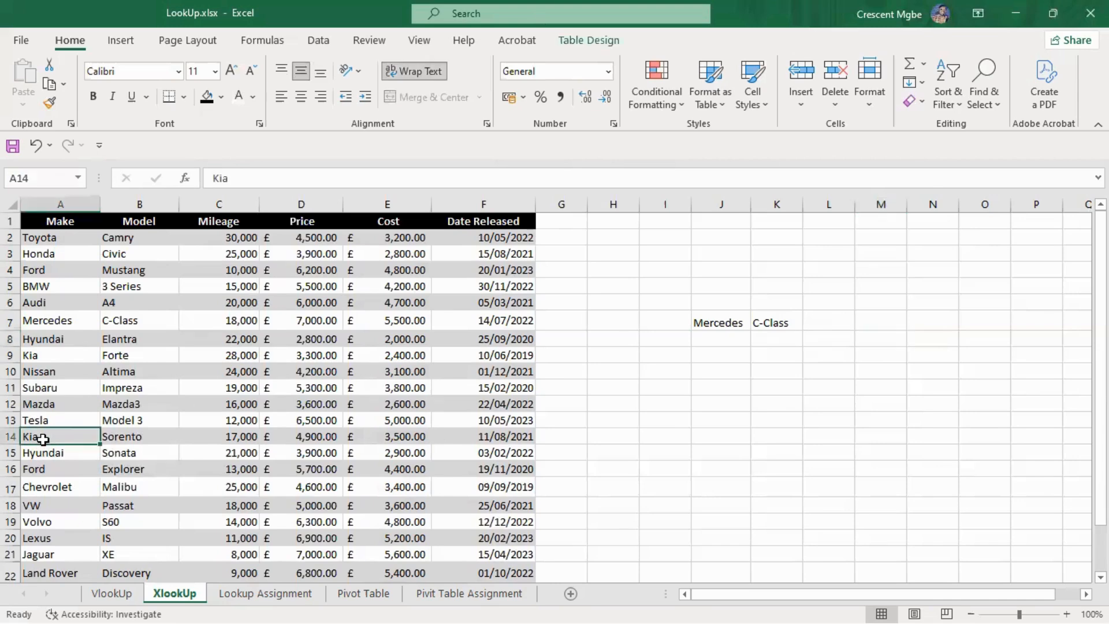
left_click(123, 436)
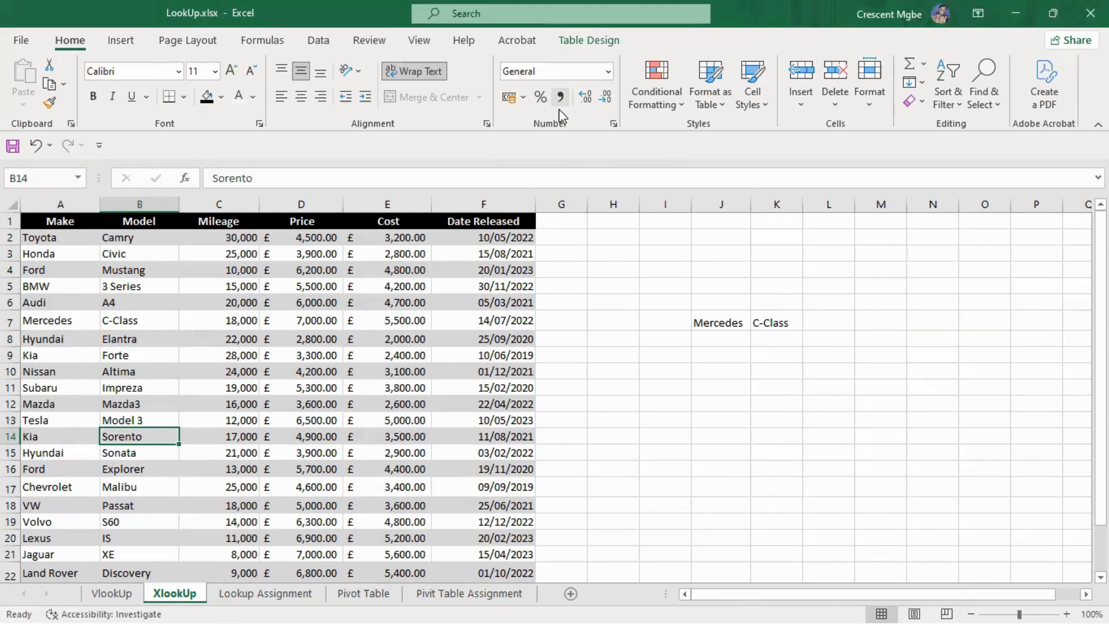
key("alt+Tab")
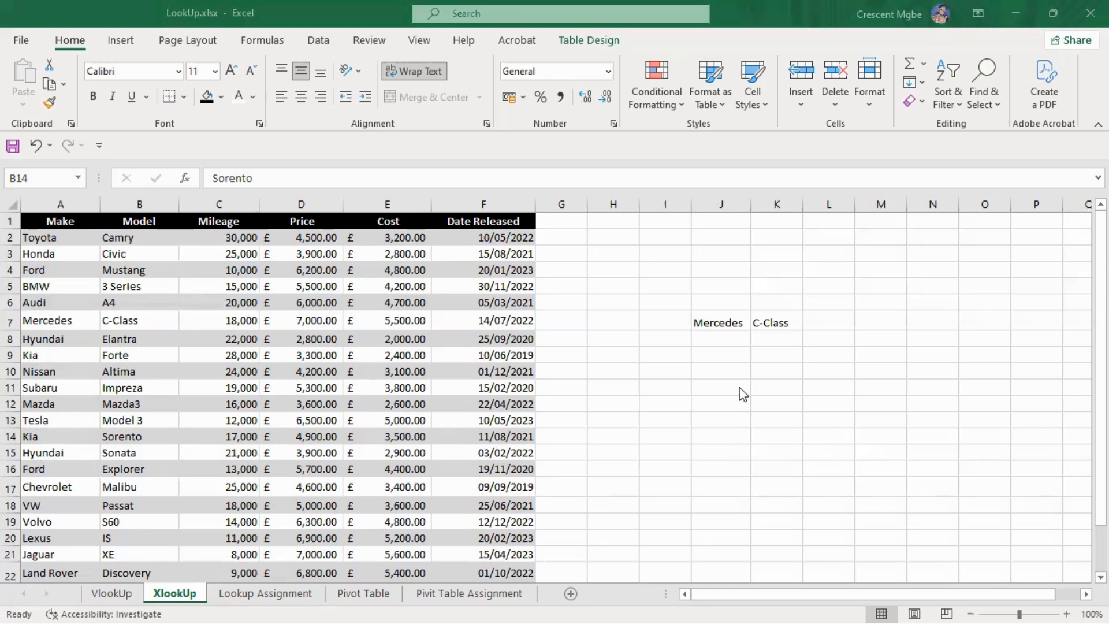
Step: Start an XLOOKUP formula in J9 with the unquoted word Tesla as the lookup value
left_click(732, 354)
left_click(731, 353)
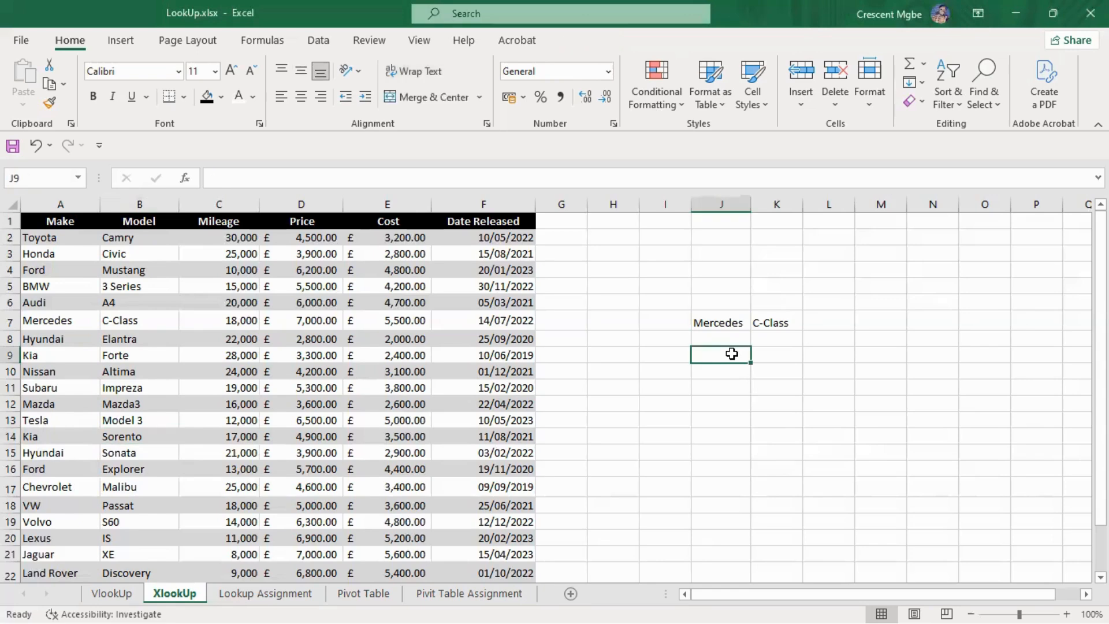
type("=")
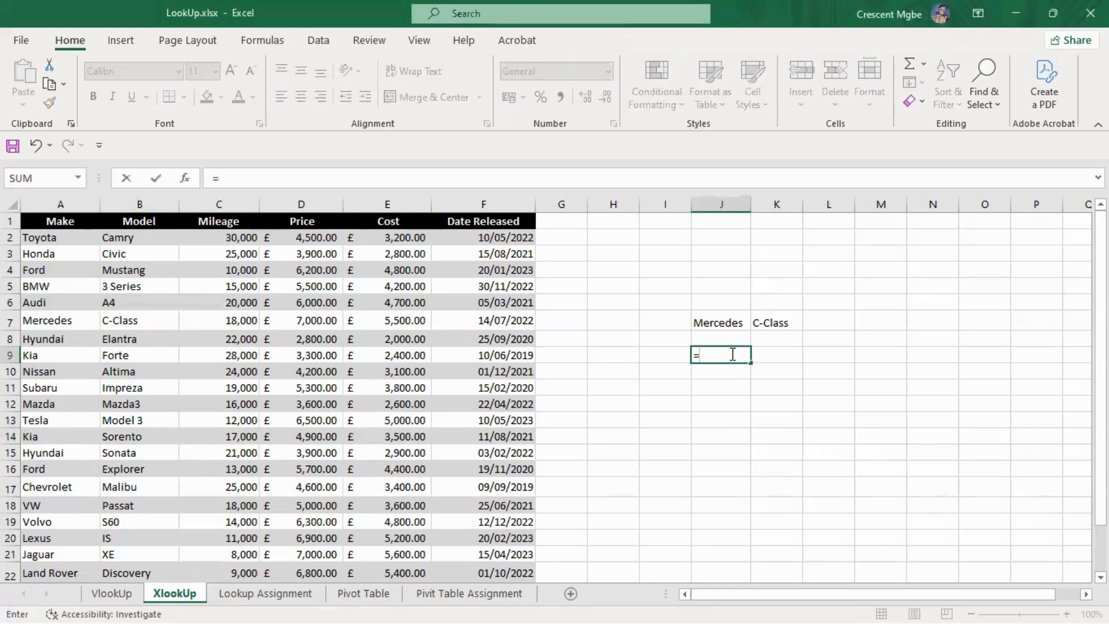
type("xlo")
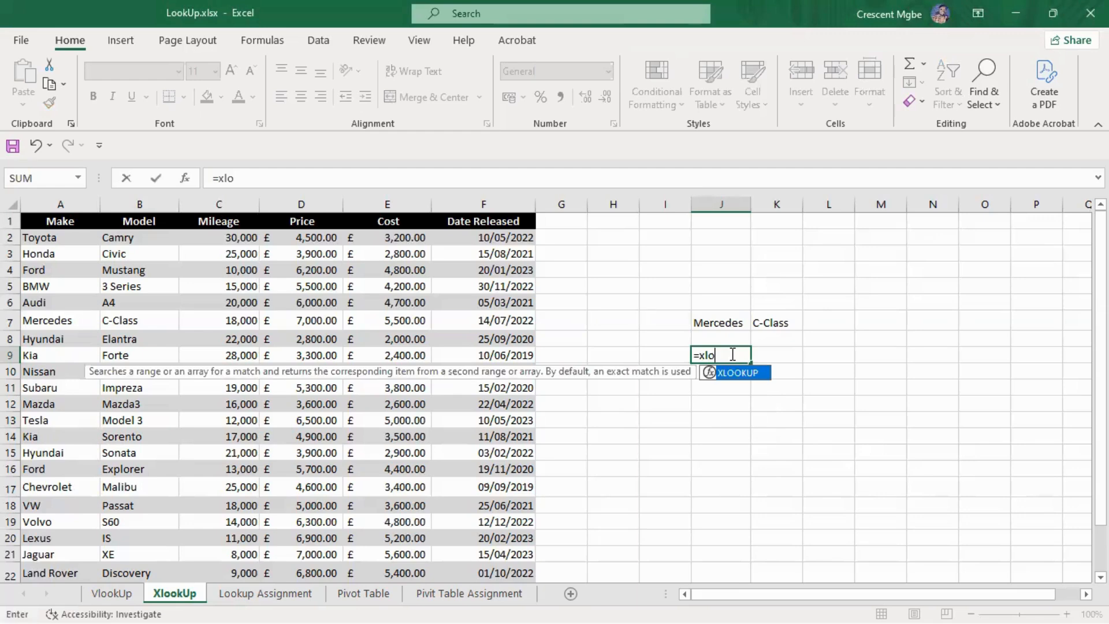
key("Tab")
scroll(347, 370, "down", 8)
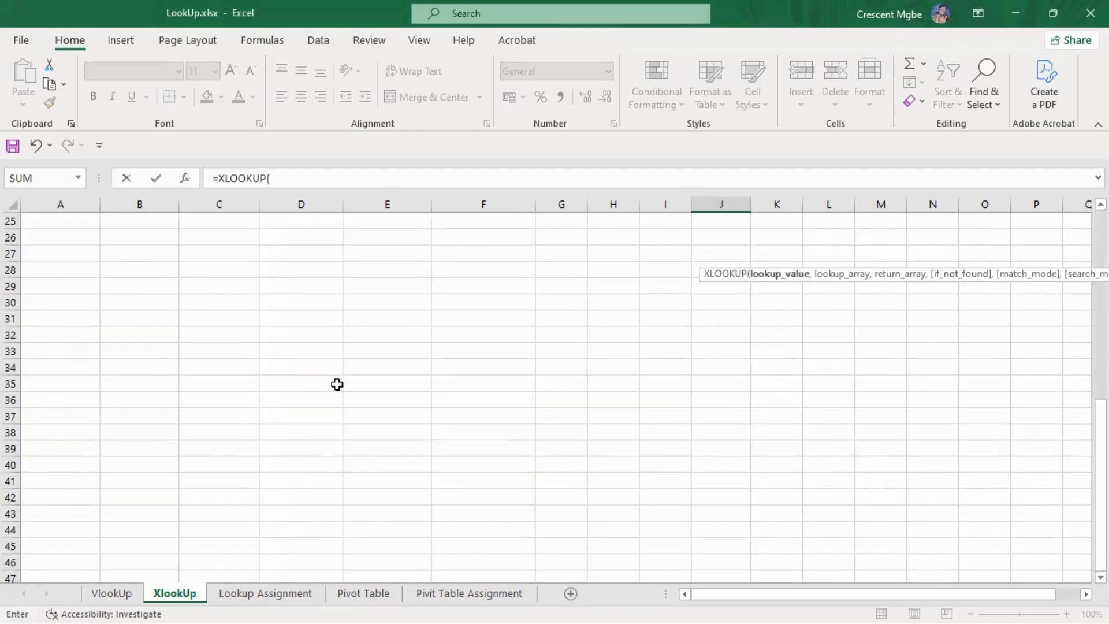
scroll(341, 387, "up", 8)
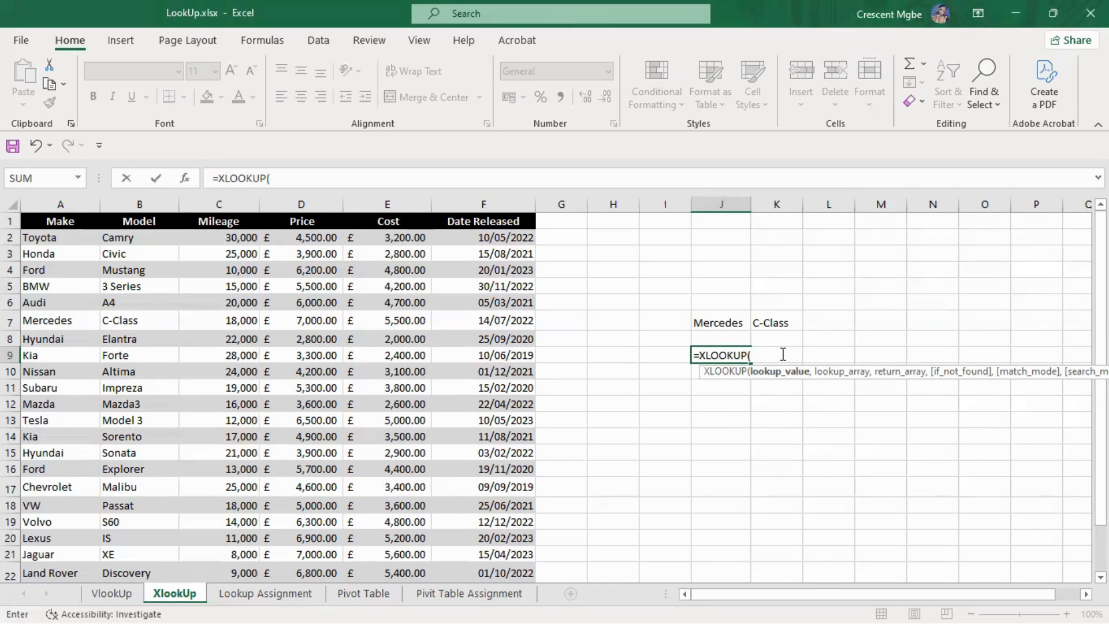
type("TE")
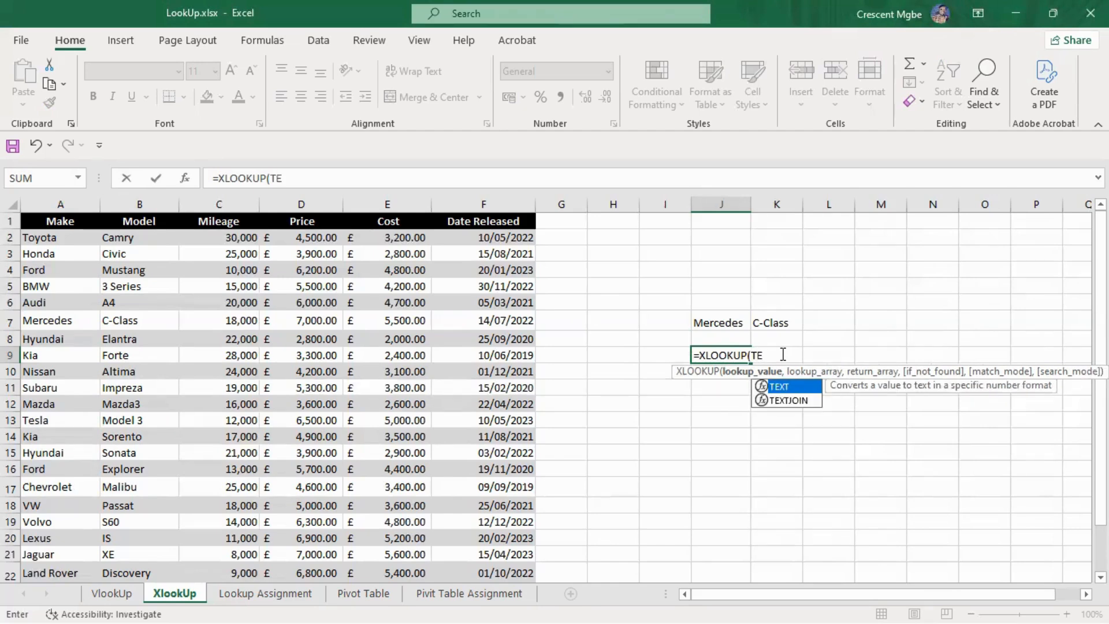
key("BackSpace")
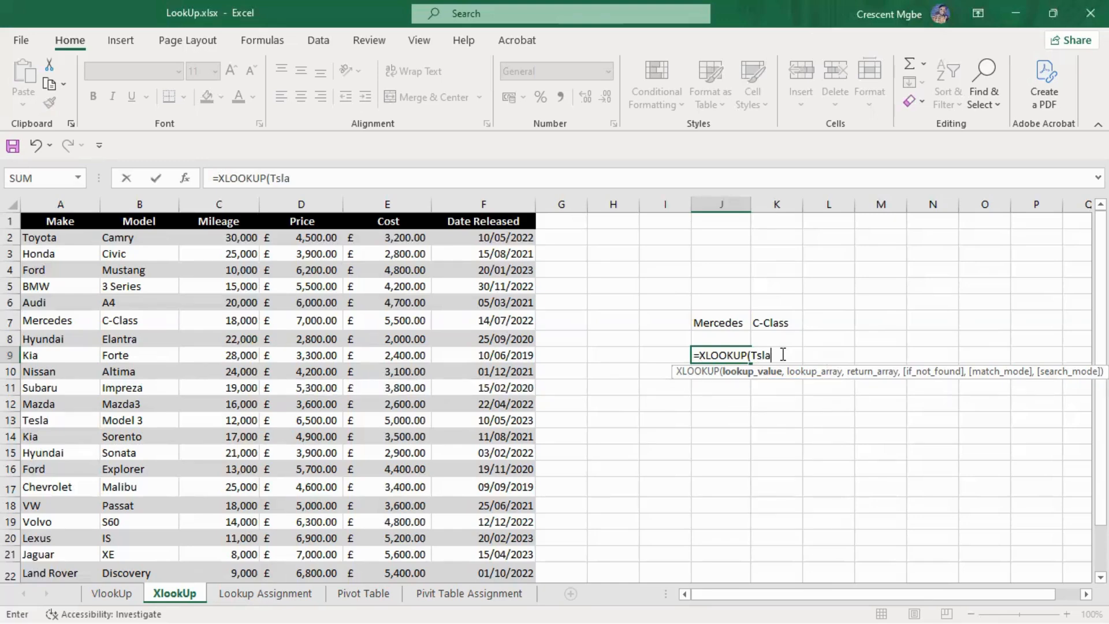
type("sla")
key("BackSpace")
key("BackSpace")
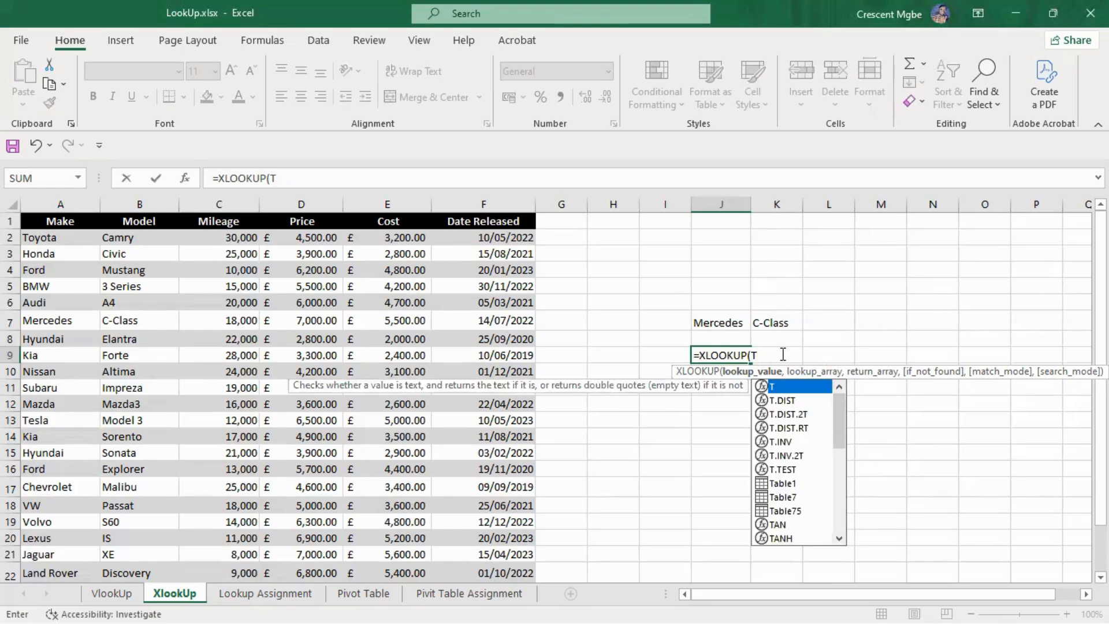
type("es")
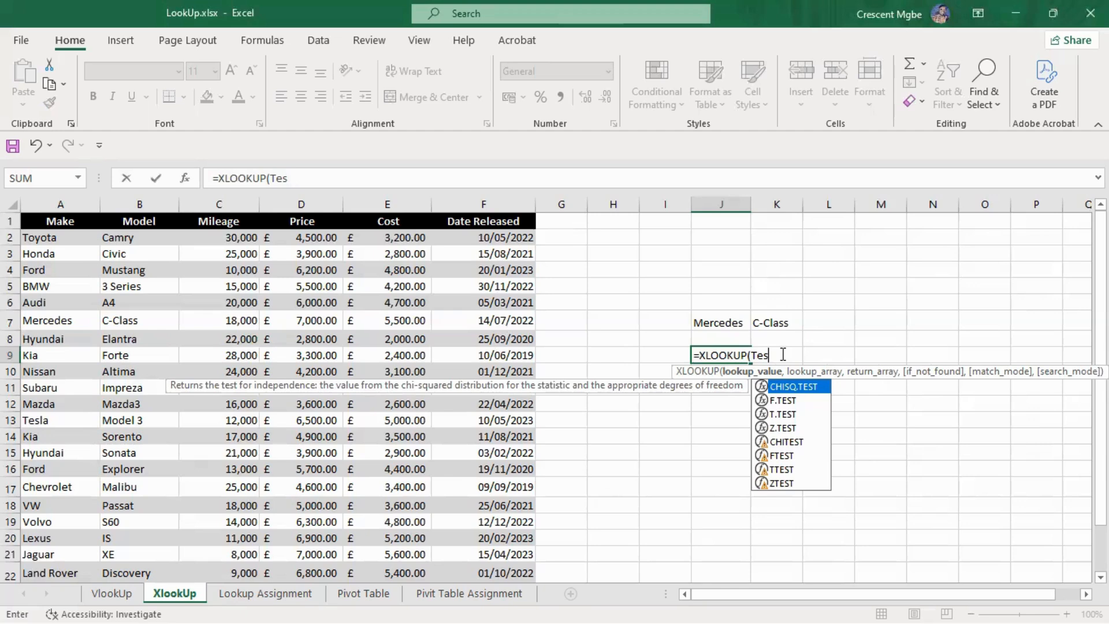
type("la")
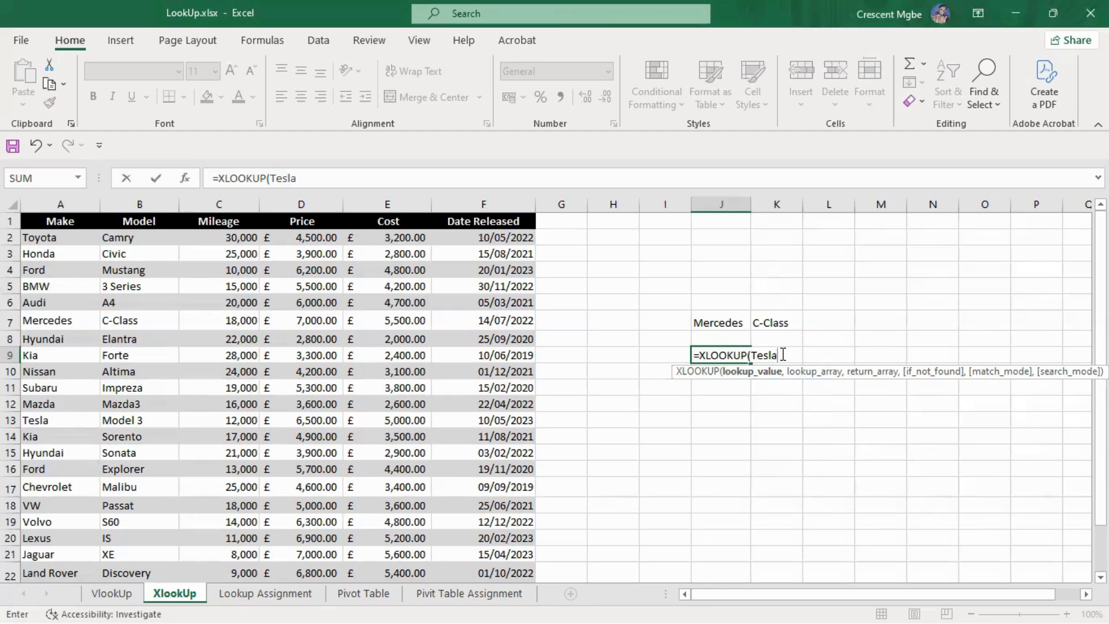
type(",")
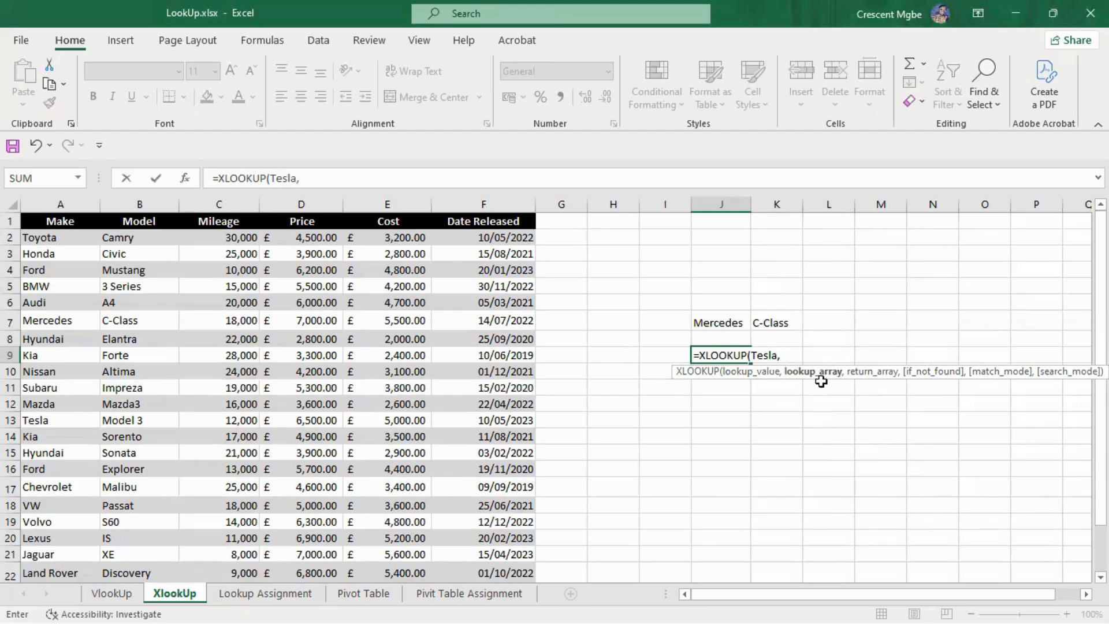
Step: Complete the J9 formula with lookup array A:A, return array D:D, an empty if_not_found argument and match mode 0
left_click(49, 201)
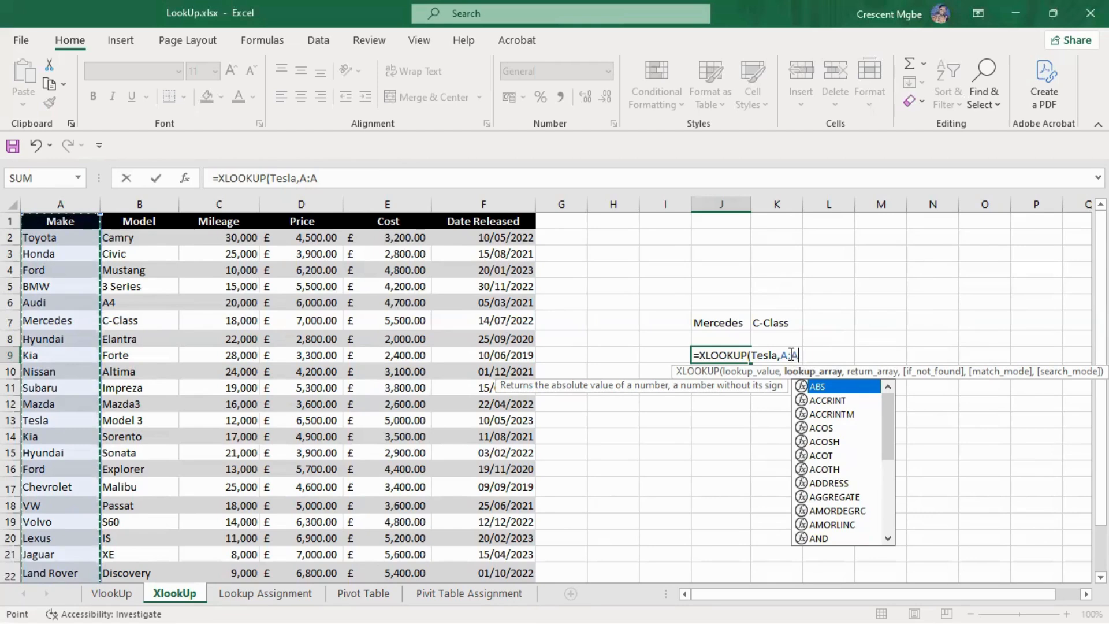
type(",")
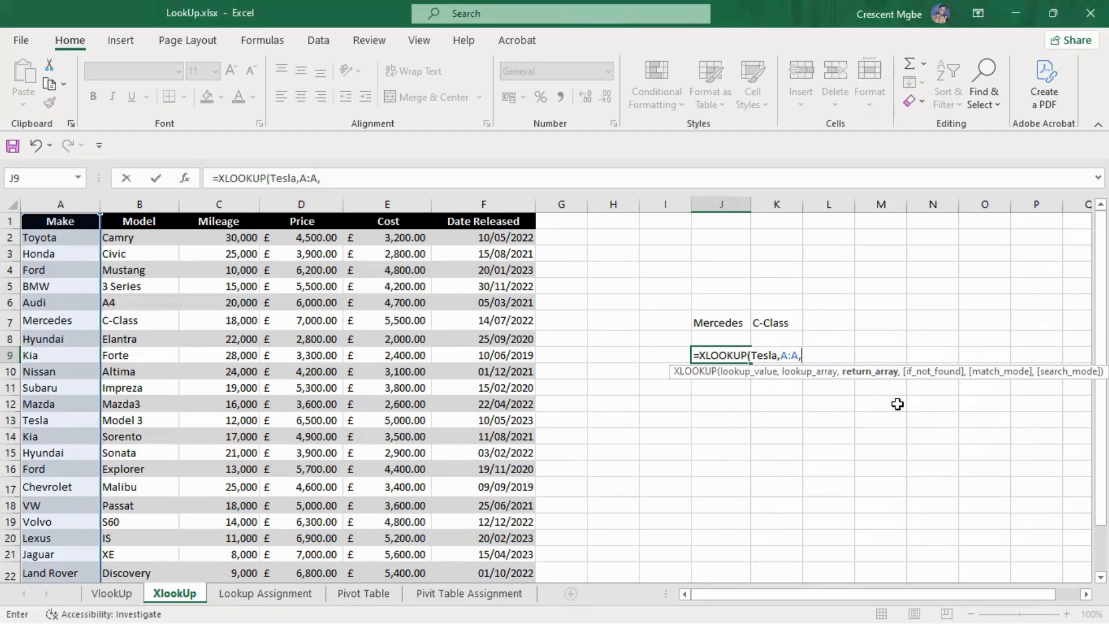
left_click(310, 202)
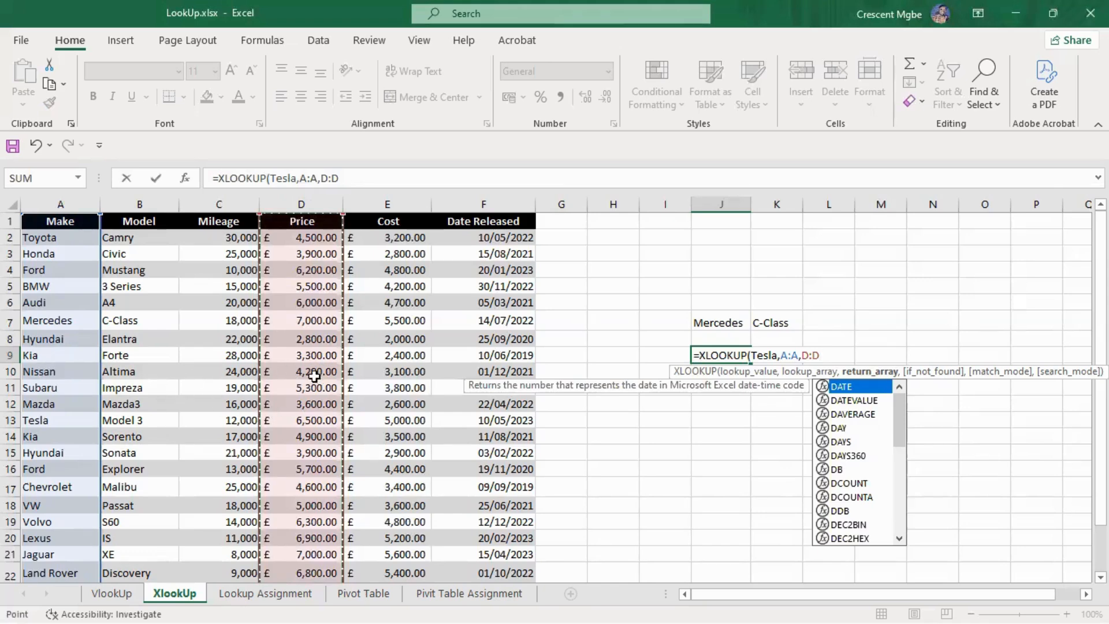
type(",")
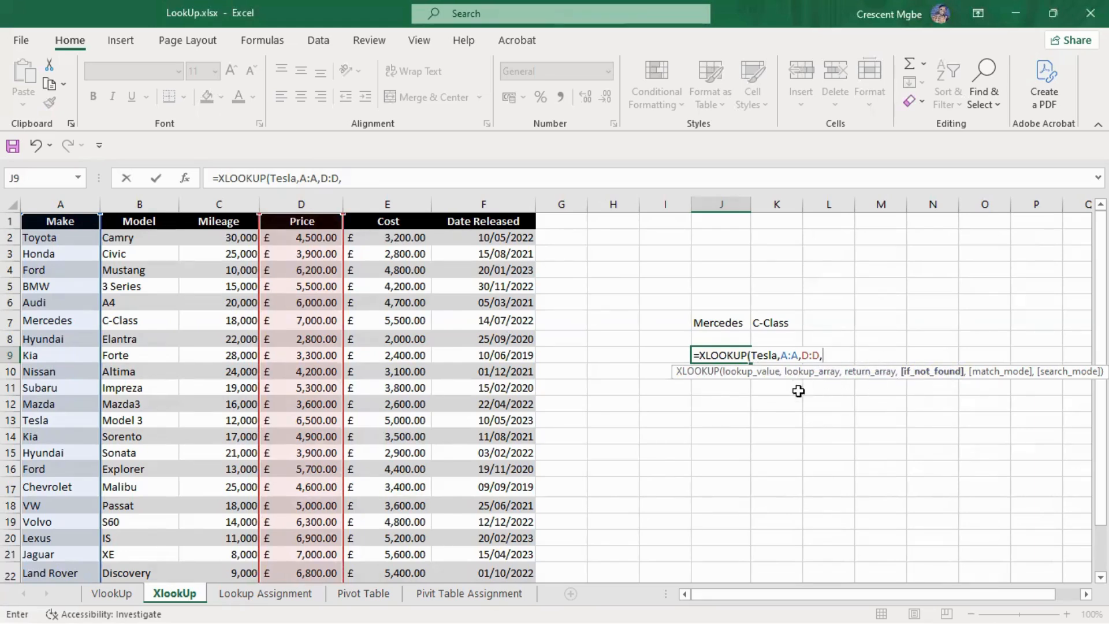
type(",")
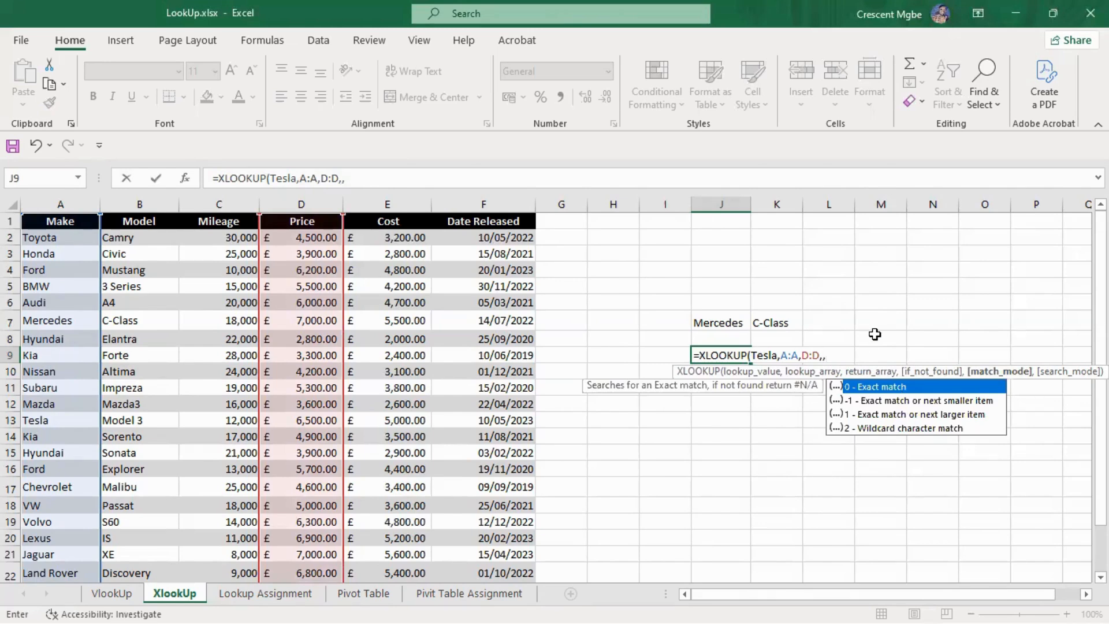
type("0)")
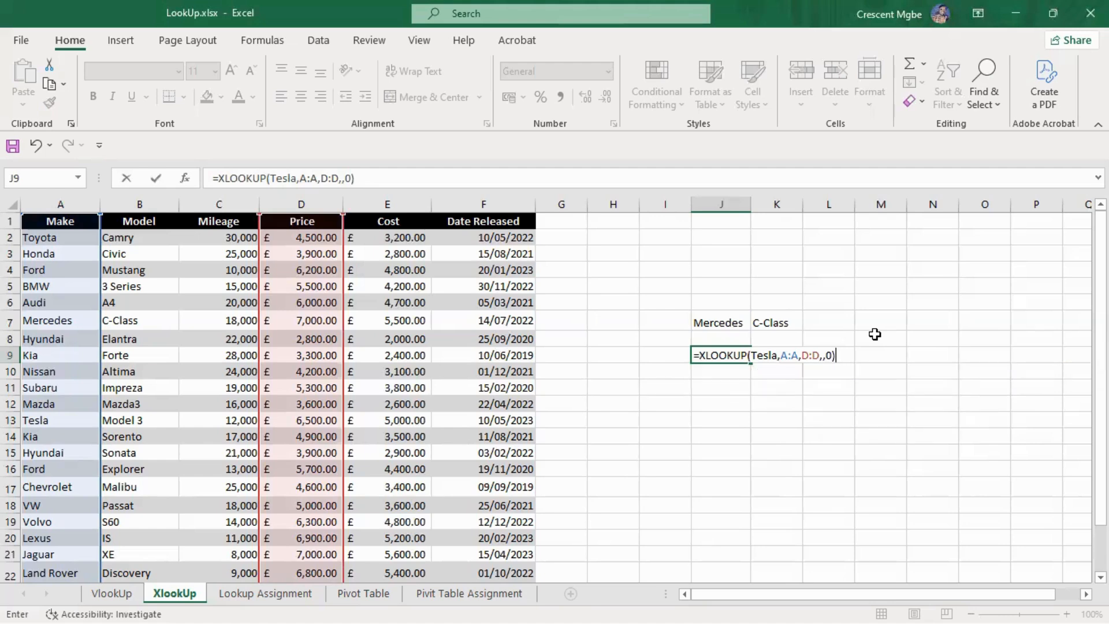
key("Return")
Step: Try to enter the J9 formula with Tesla enclosed in single quotes
left_click(725, 355)
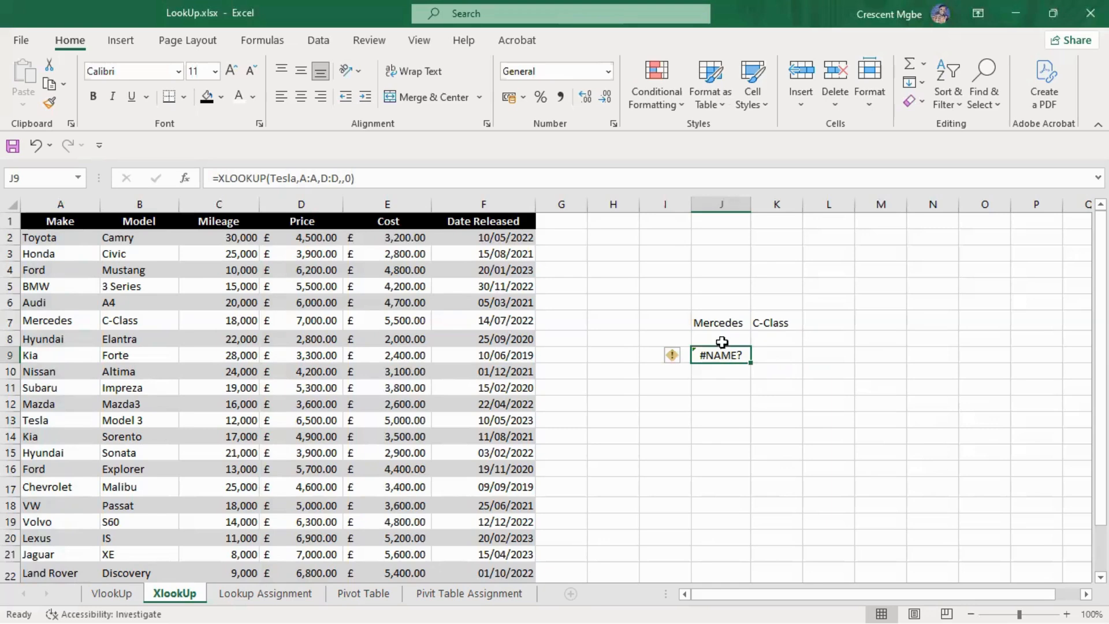
left_click(271, 178)
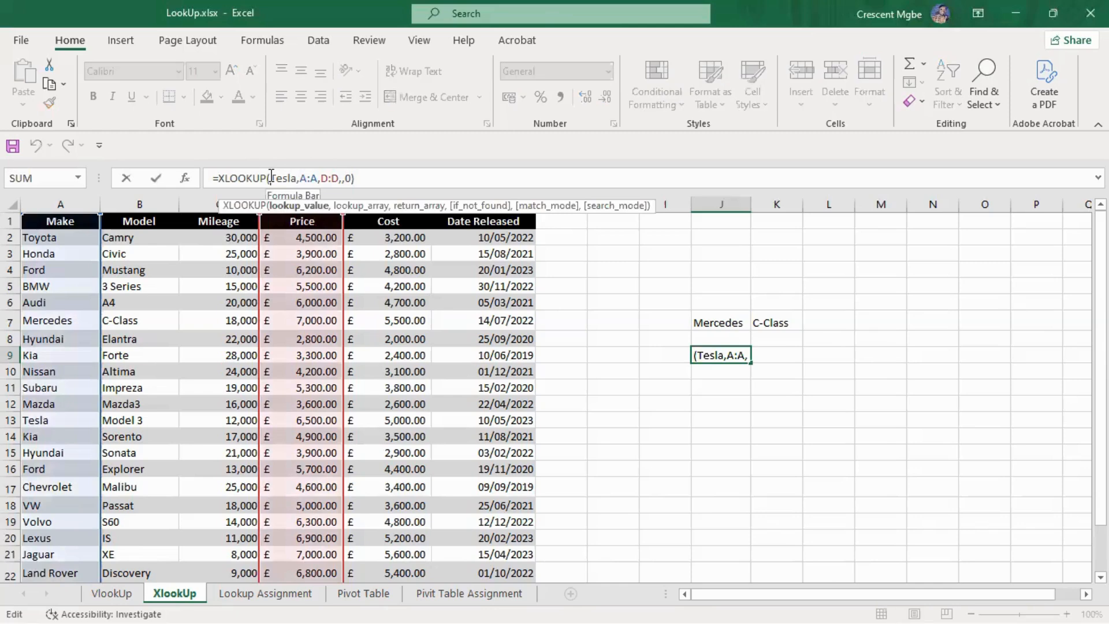
type("\"")
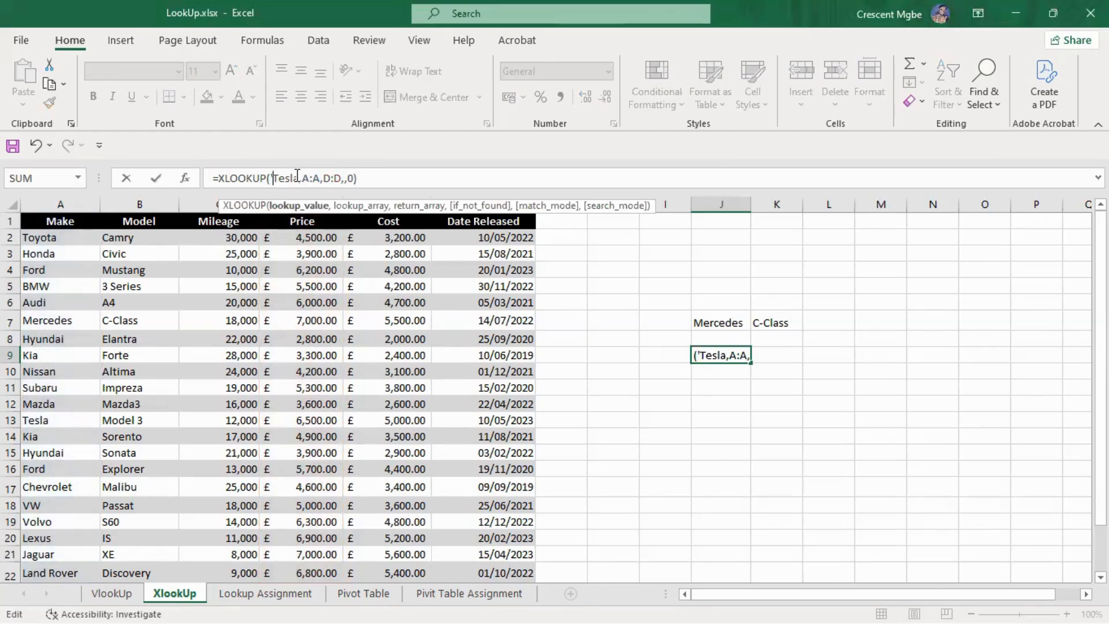
type("\"")
key("Return")
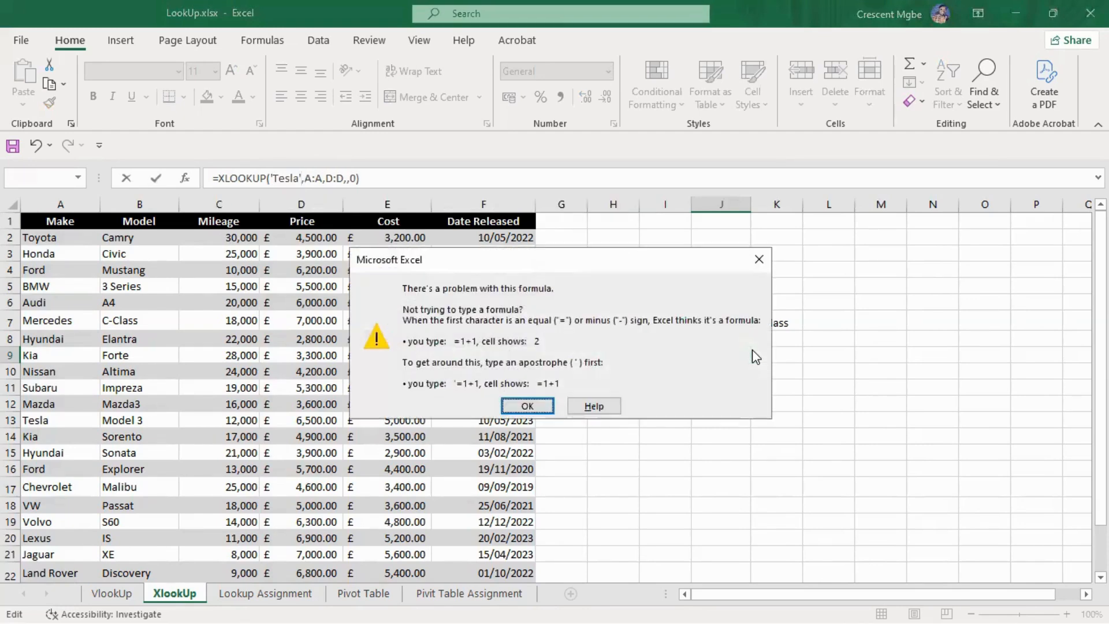
left_click(527, 405)
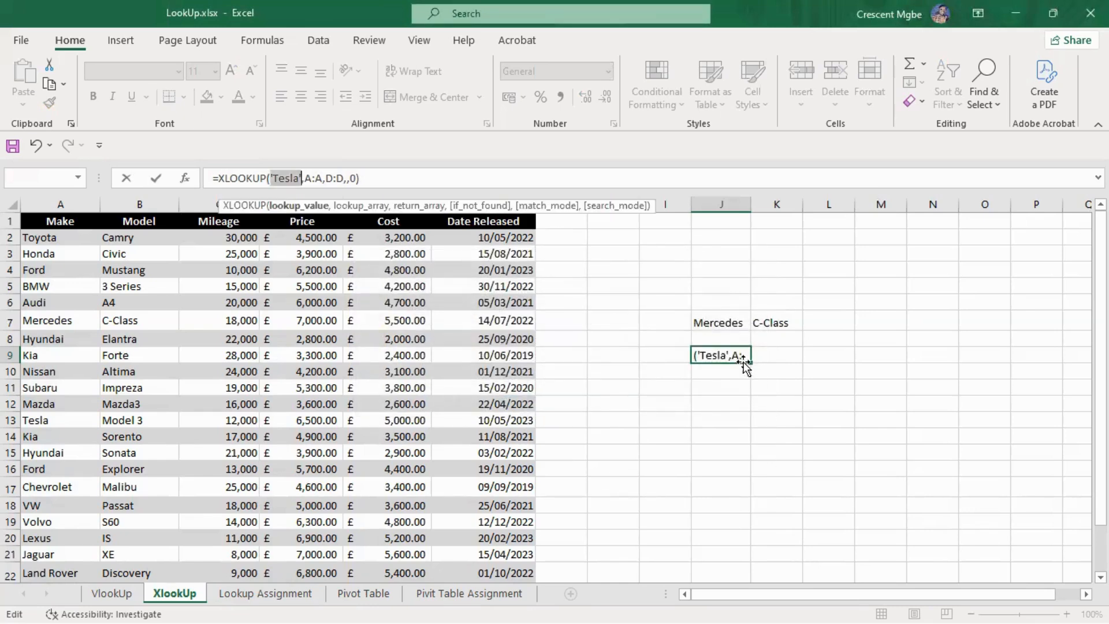
left_click(442, 176)
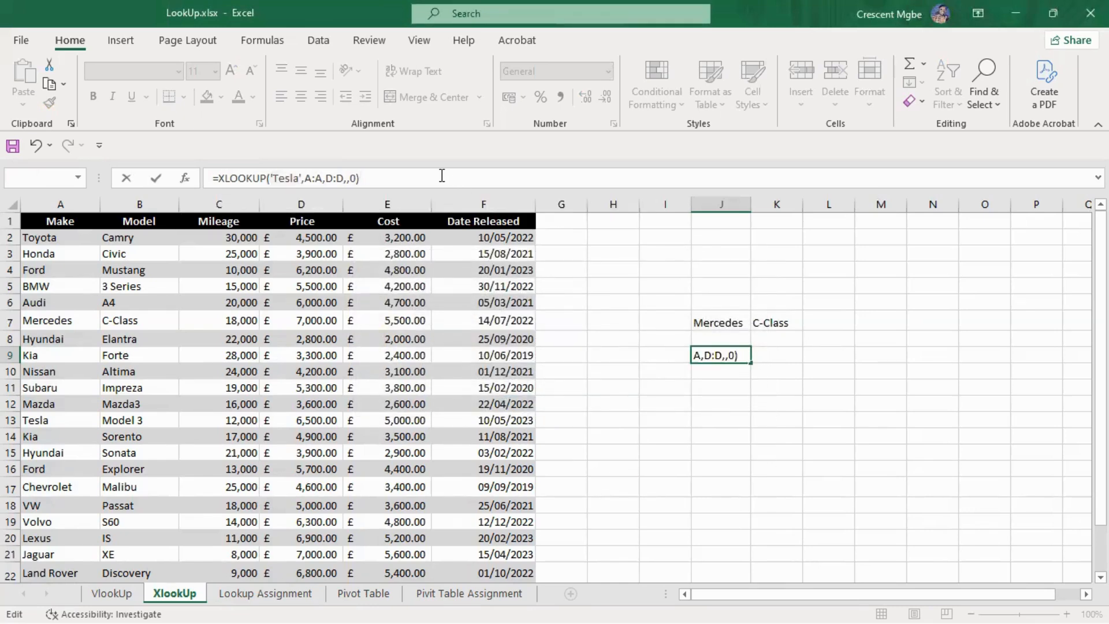
key("Return")
left_click(527, 404)
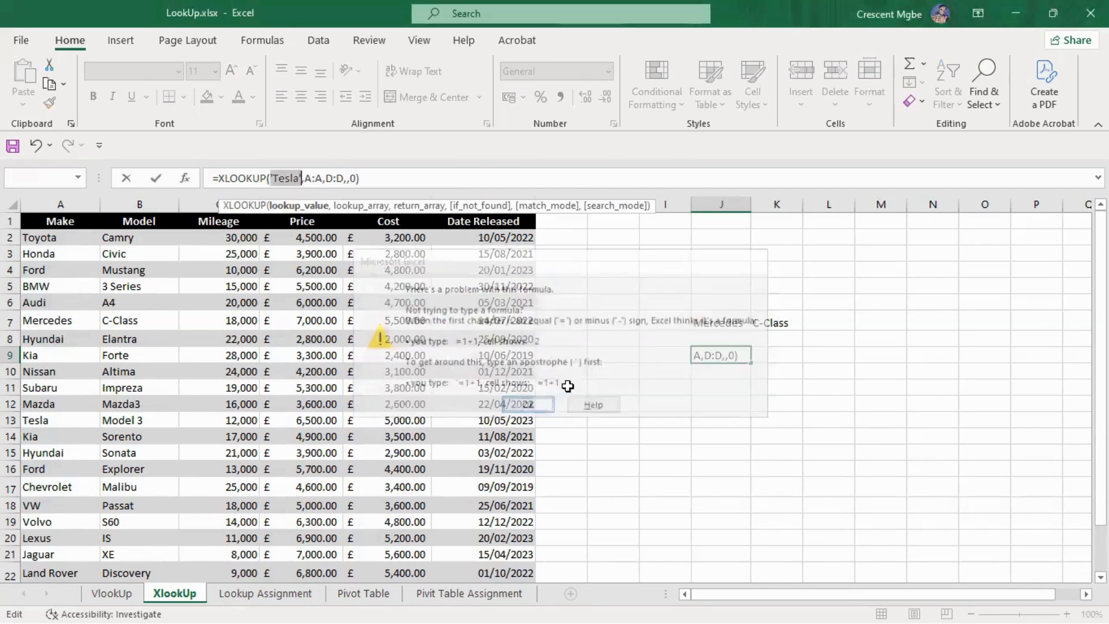
Step: Delete the XLOOKUP function name from the J9 formula and replace the single quotes around Tesla with double quotes
left_click(743, 355)
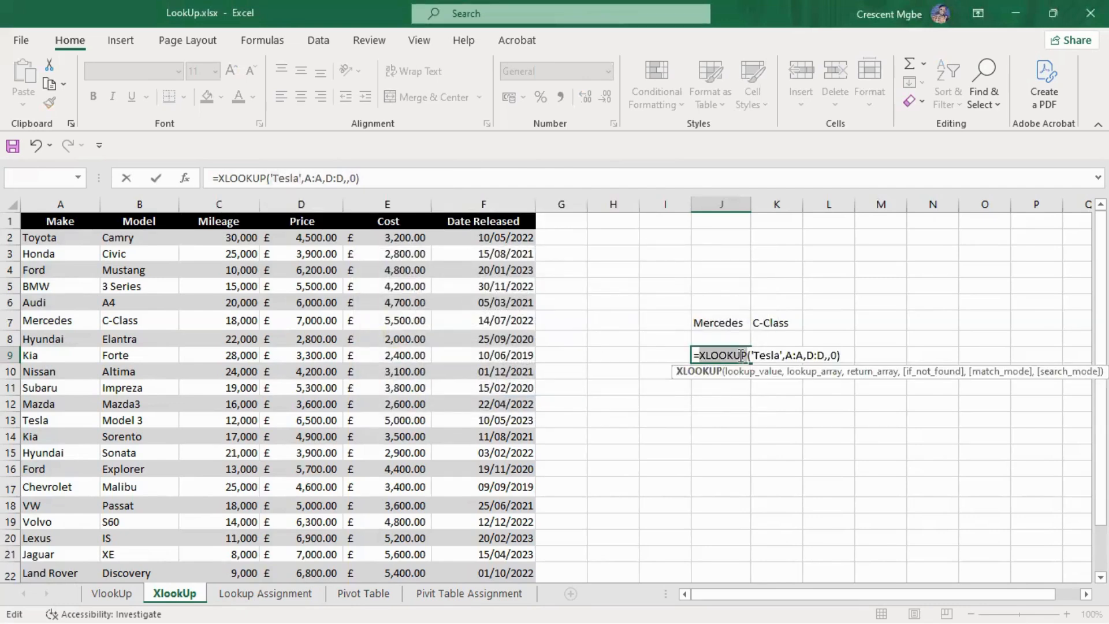
key("BackSpace")
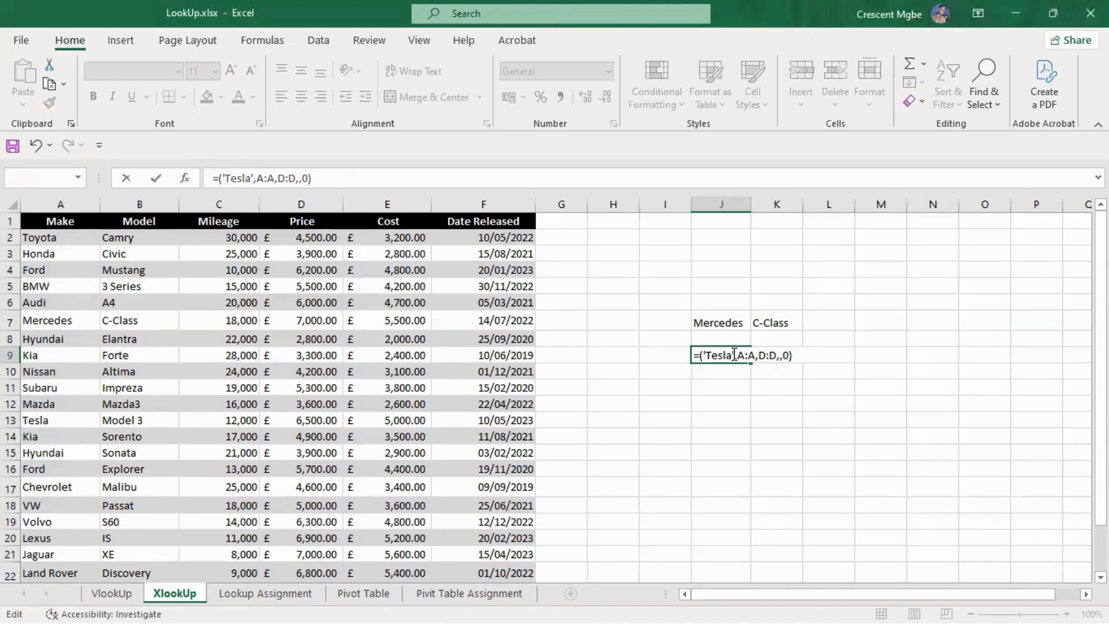
key("BackSpace")
type("\"")
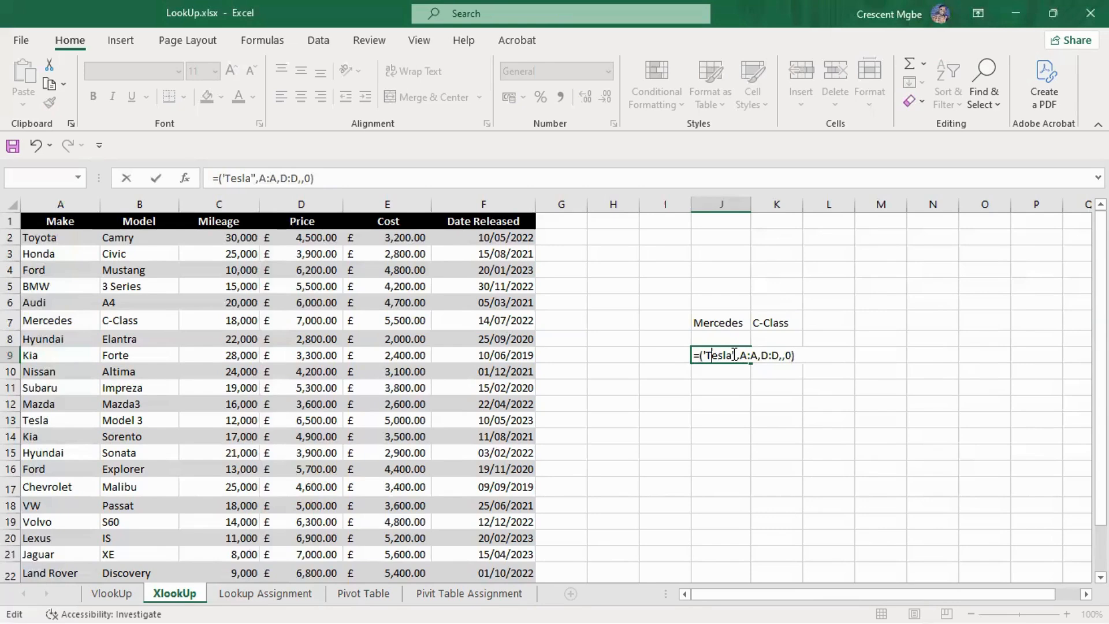
key("Left")
key("Left")
key("Left")
key("Left")
key("Left")
key("Left")
key("BackSpace")
type("\"")
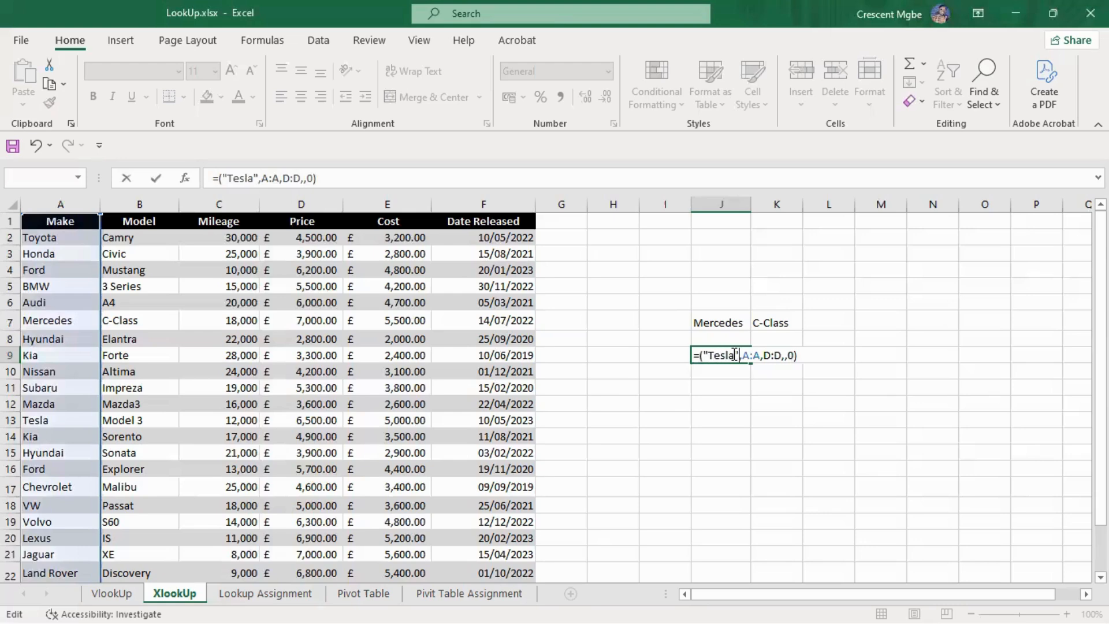
Step: Add "not found" as the if_not_found argument in the J9 formula and try to enter it
key("Right")
key("Right")
key("Right")
key("Right")
key("Right")
key("Right")
key("Right")
type("\",A:A,D:D,\"not found")
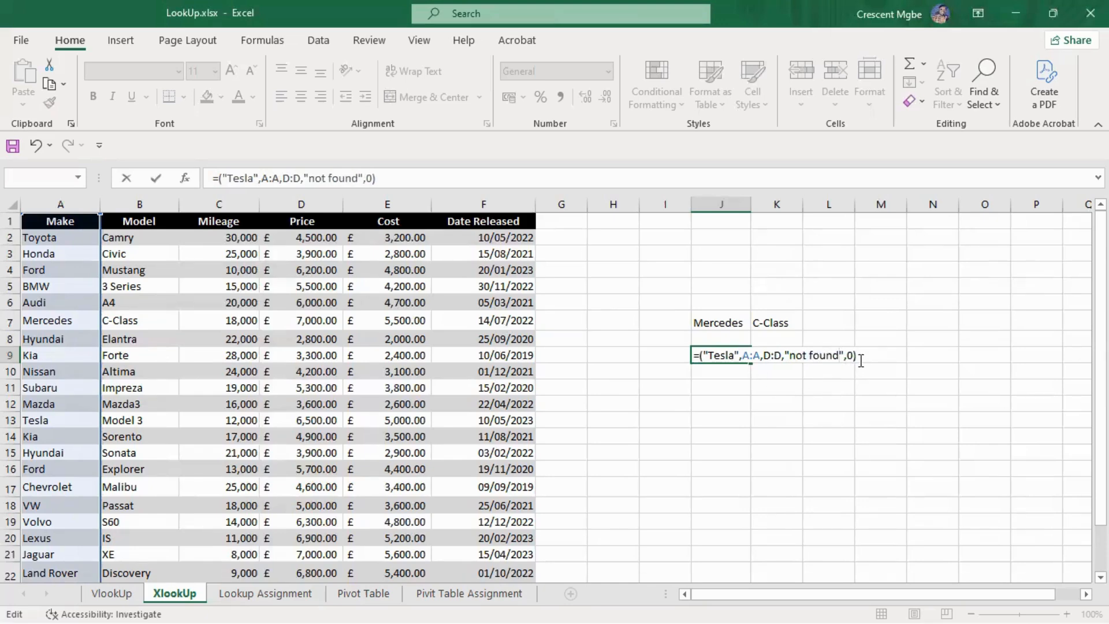
key("Right")
key("Return")
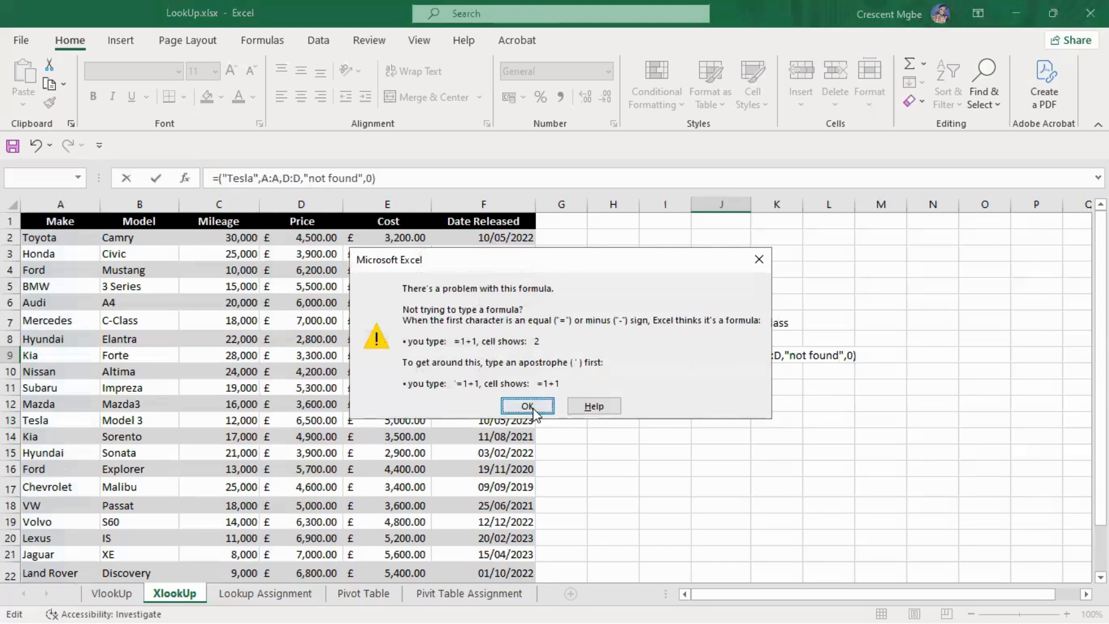
left_click(528, 407)
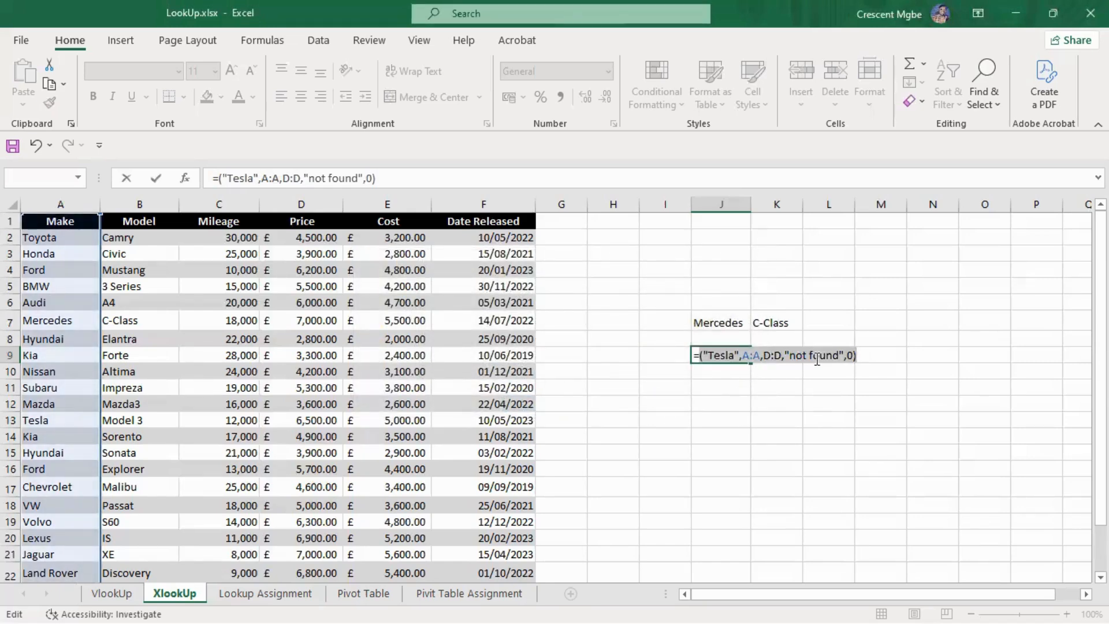
Step: Remove the double quotes around Tesla in the J9 formula and try to enter it again
left_click(729, 355)
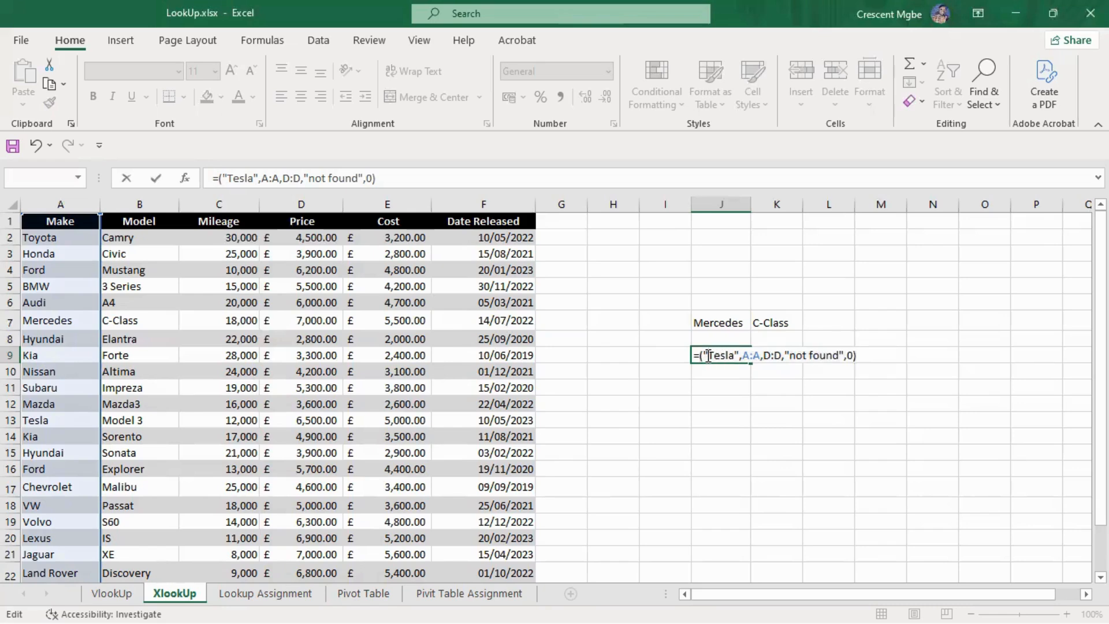
left_click(708, 354)
key("BackSpace")
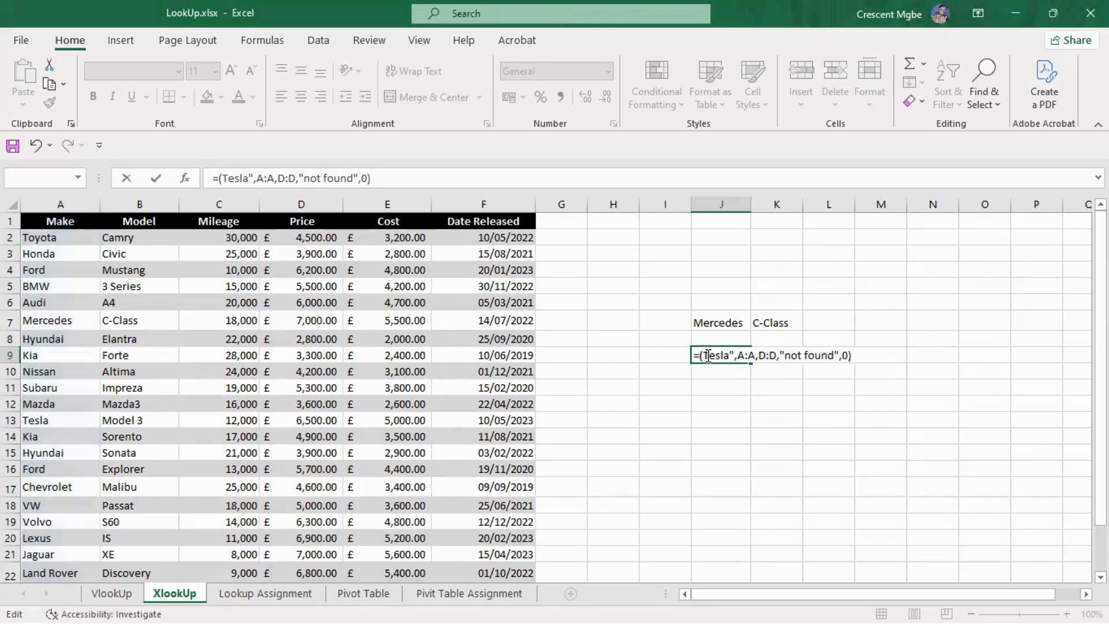
key("Right")
key("Right")
key("Right")
key("Right")
key("Right")
key("Delete")
key("Right")
key("Right")
key("Right")
key("Right")
key("Right")
key("Right")
key("Right")
key("Right")
key("Right")
key("Right")
key("Right")
key("Right")
key("Right")
key("Right")
key("Right")
key("Right")
key("Right")
key("Right")
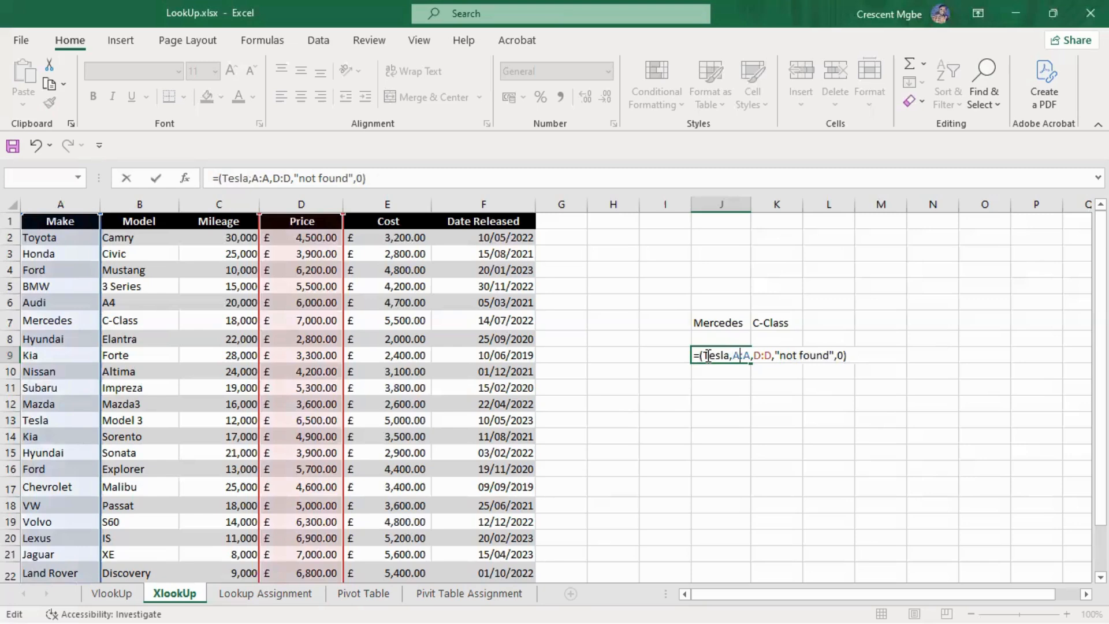
key("Right")
key("Right")
key("Right")
key("Right")
key("Right")
key("Return")
left_click(523, 404)
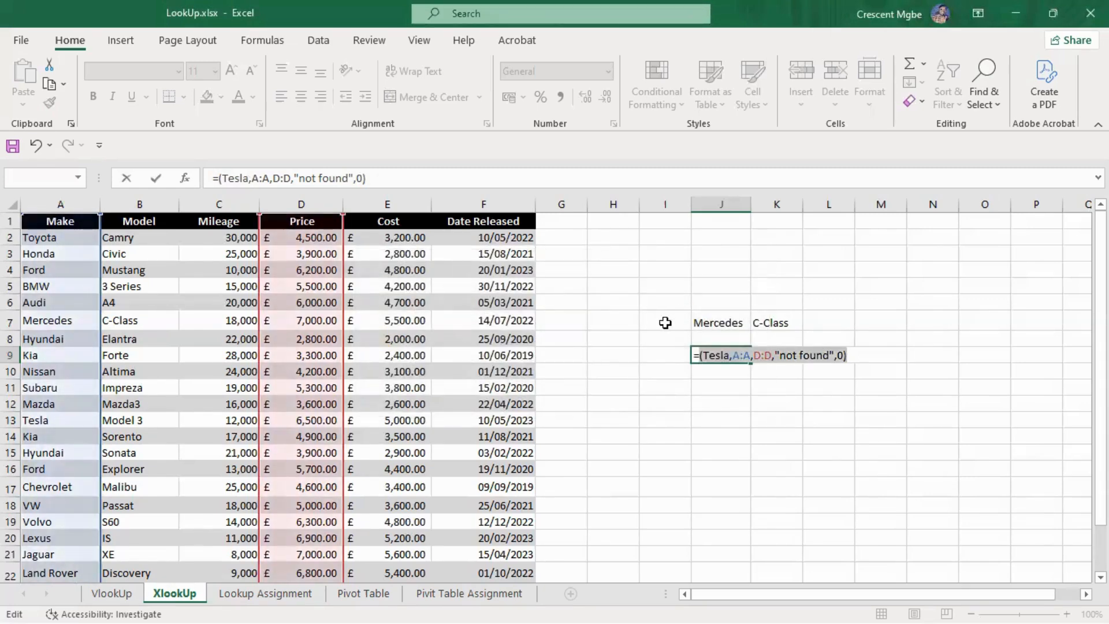
Step: Abandon the faulty formula in J9 and clear the cell
left_click(721, 403)
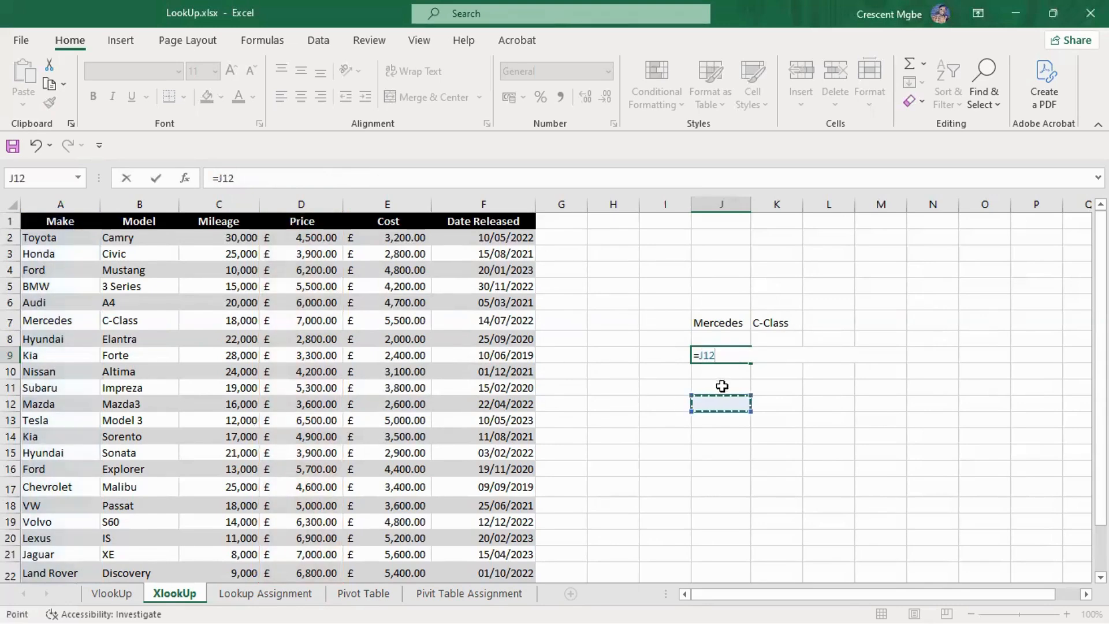
left_click_drag(673, 341, 764, 367)
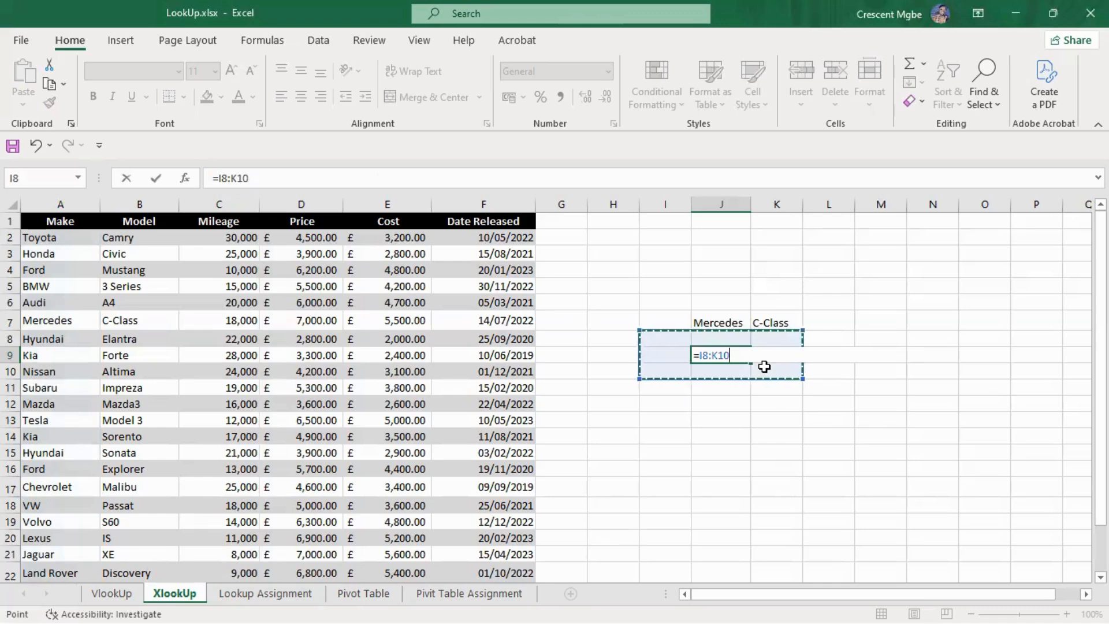
key("Delete")
left_click(787, 434)
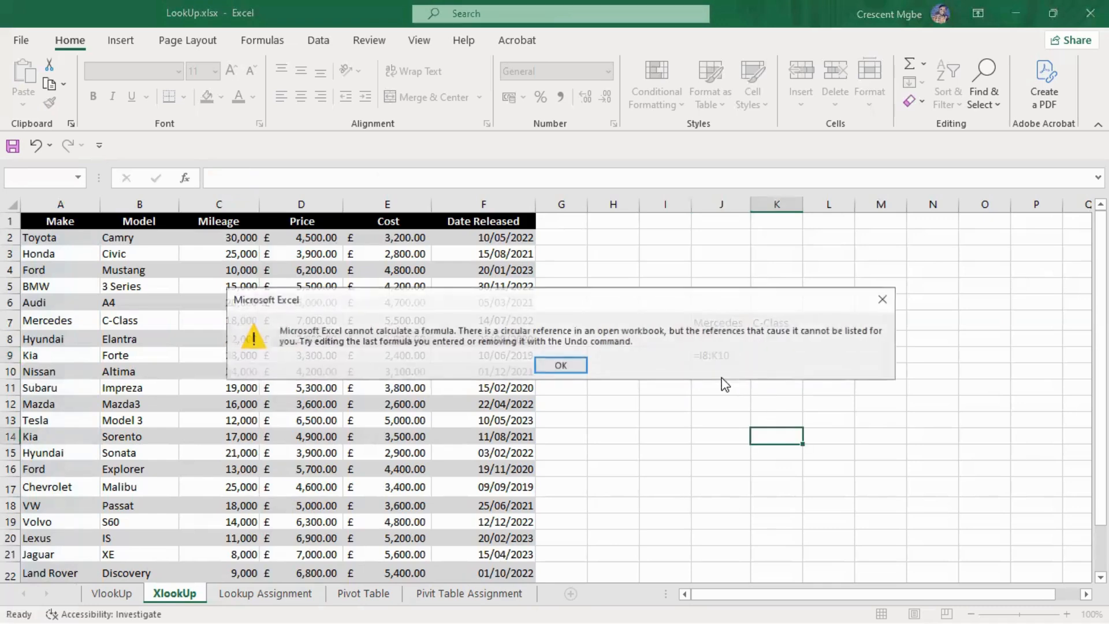
left_click(581, 369)
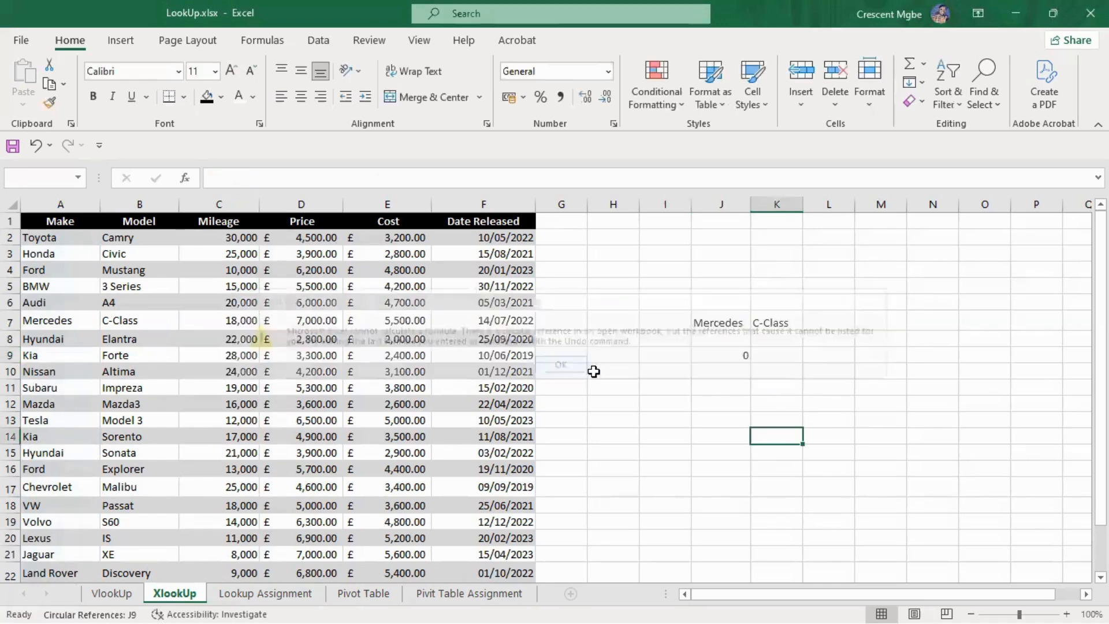
left_click(739, 354)
key("Delete")
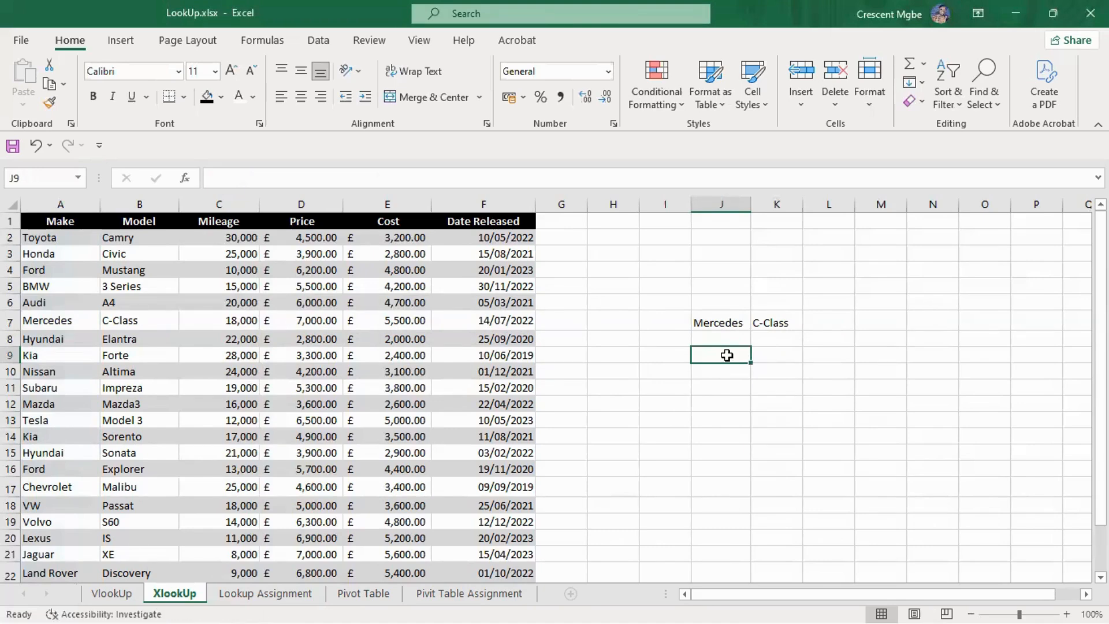
Step: Enter an XLOOKUP formula in J9 that looks up A13 in A:A and returns D:D, with if_not_found empty and match mode 0
type("=xloo")
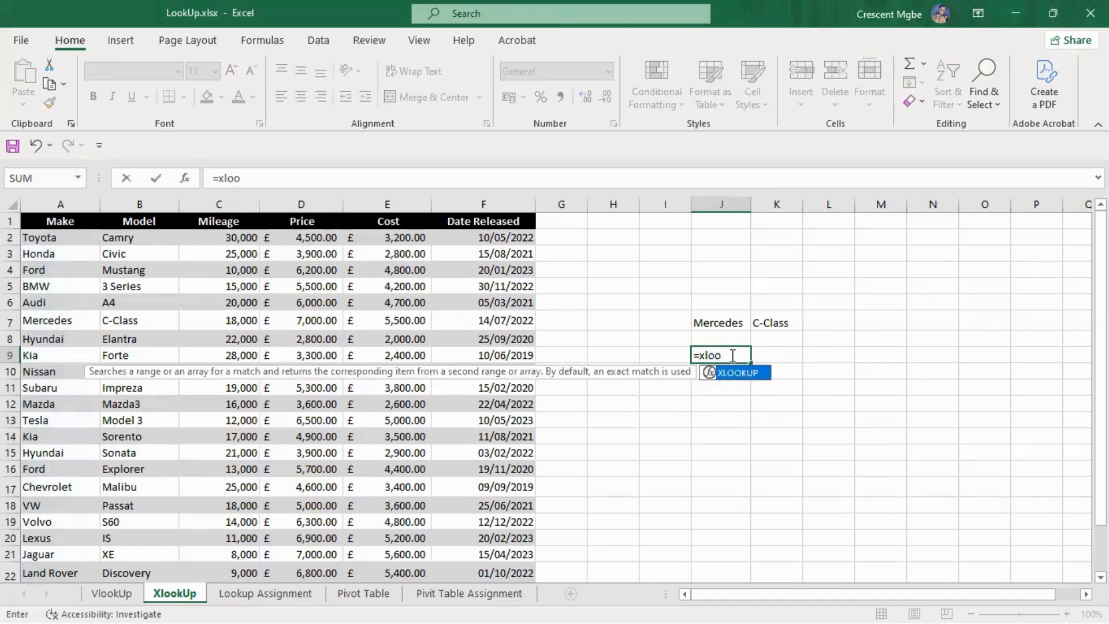
key("Tab")
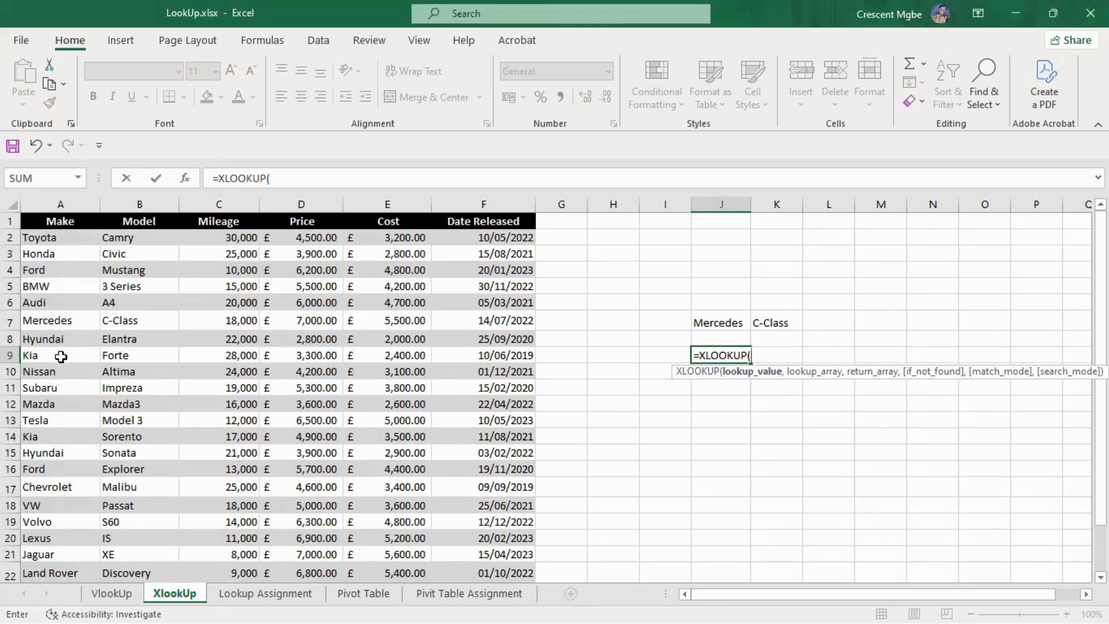
left_click(50, 421)
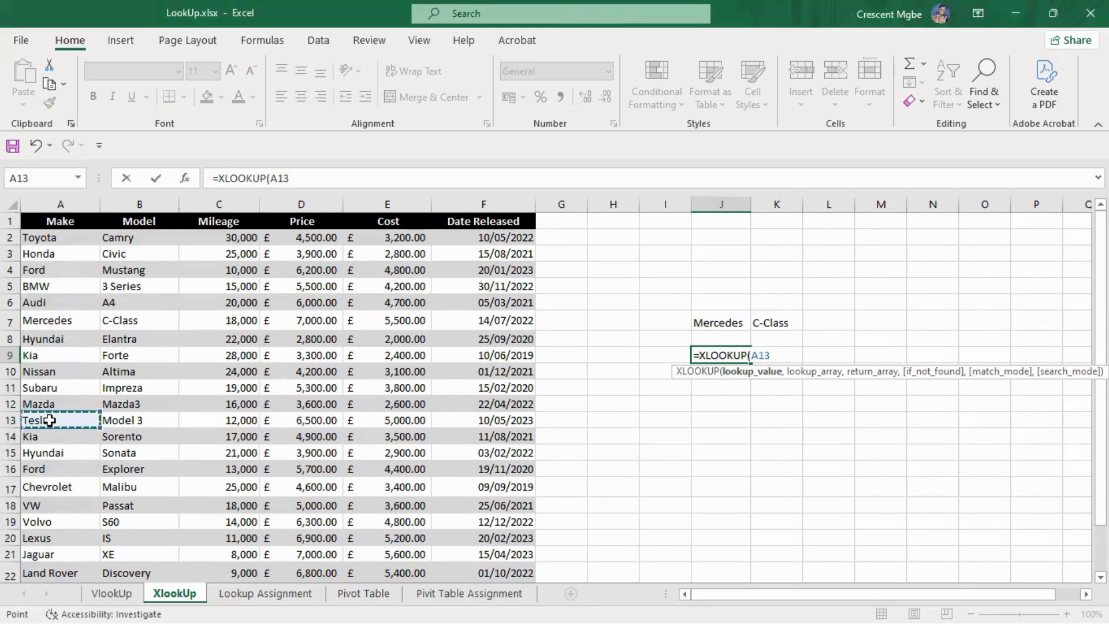
type(",")
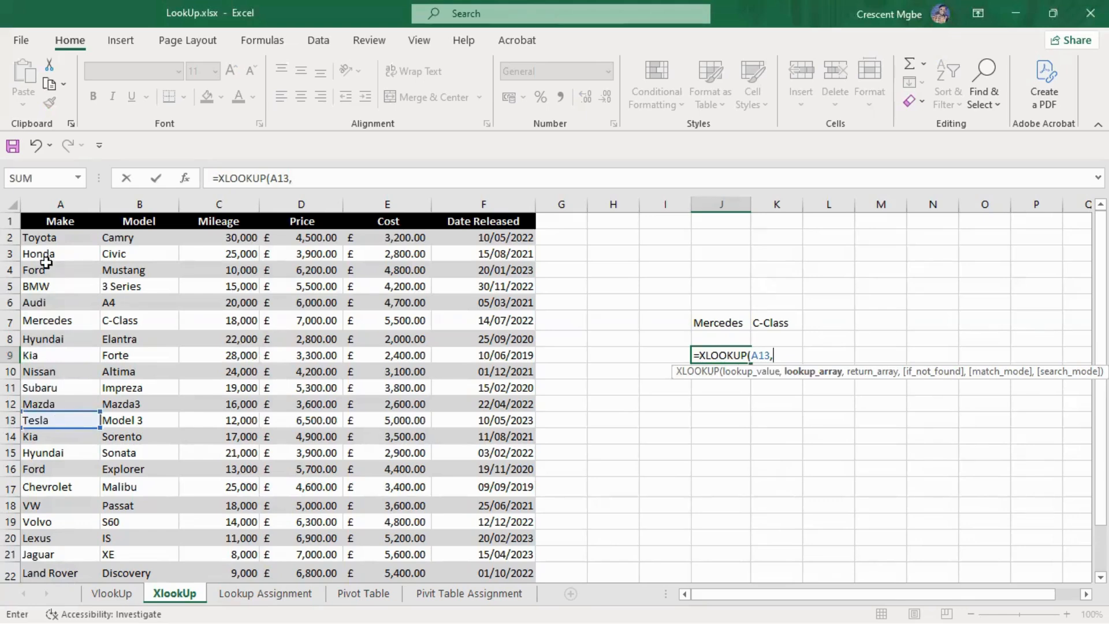
left_click(50, 197)
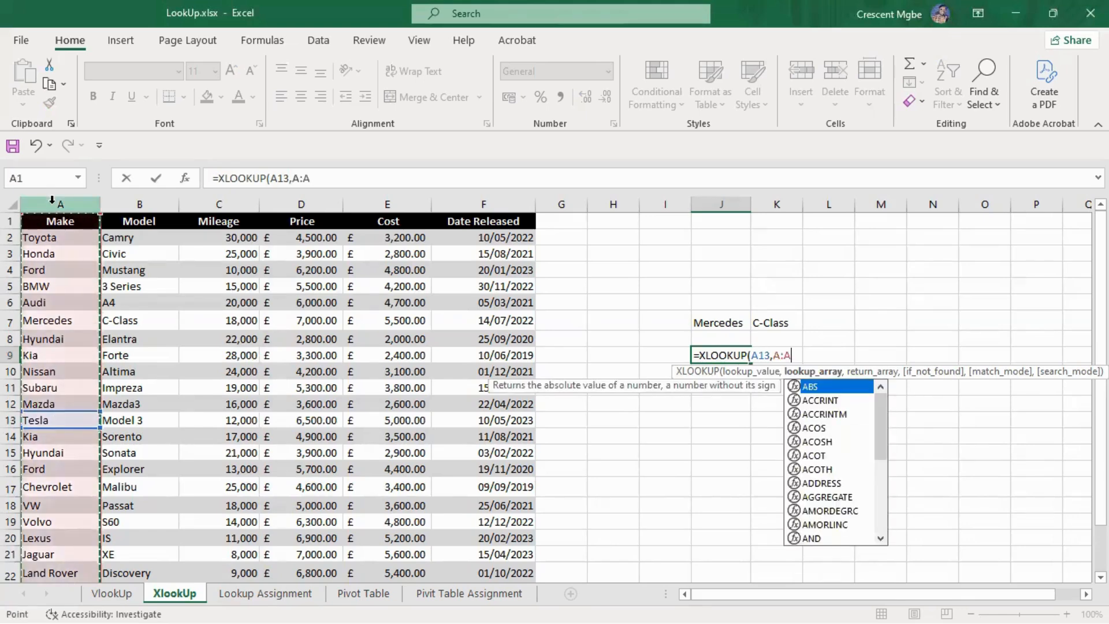
type(",")
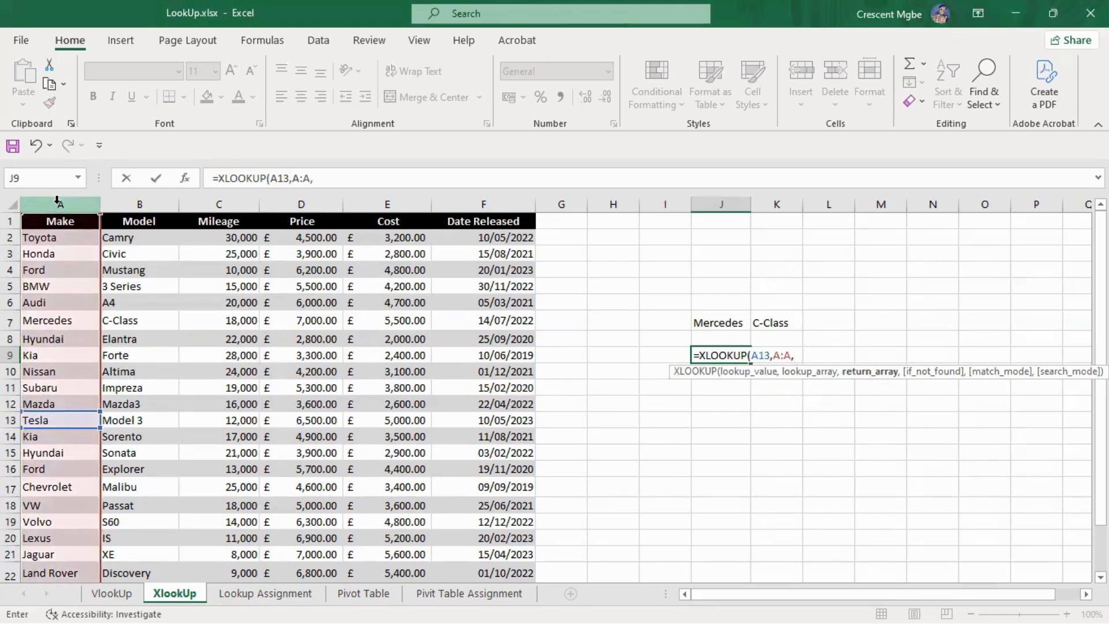
left_click(321, 200)
type(",")
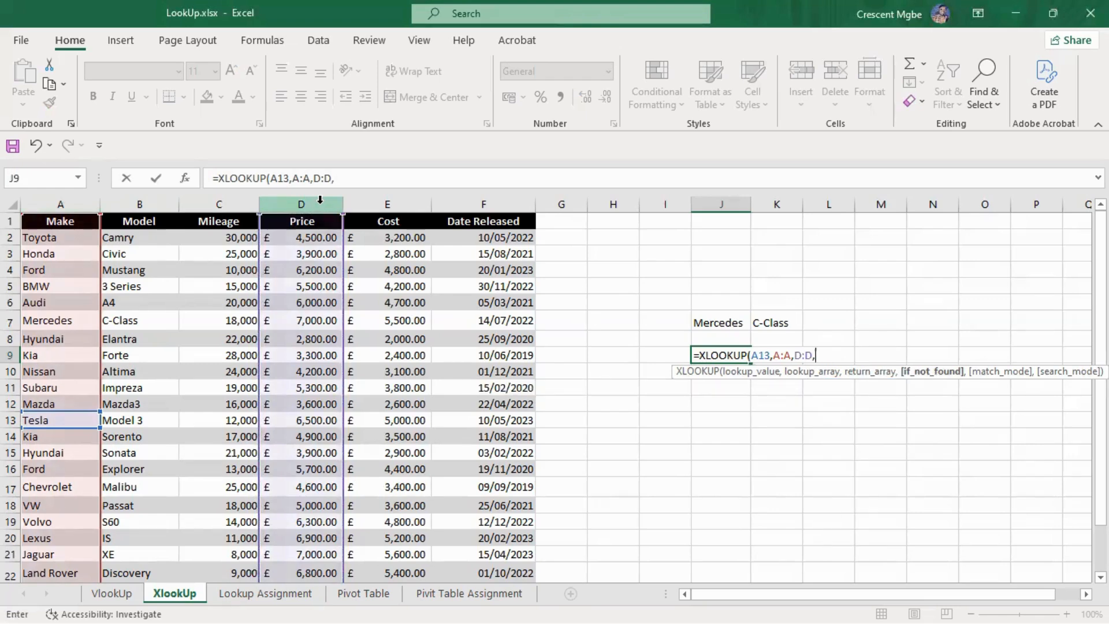
type(",")
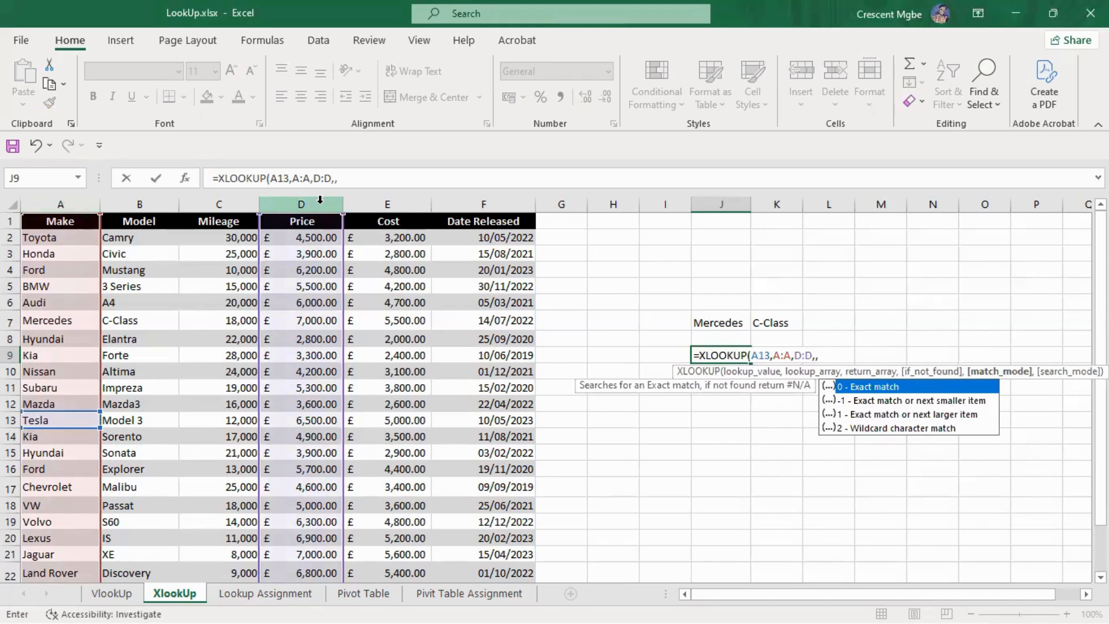
type("0)")
key("Return")
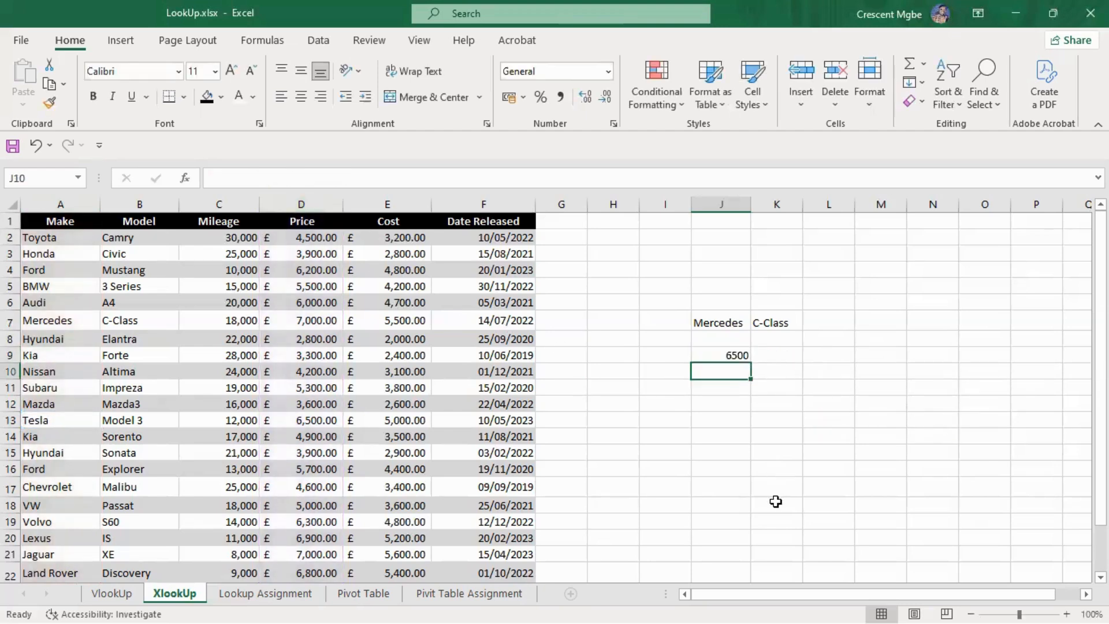
left_click(11, 420)
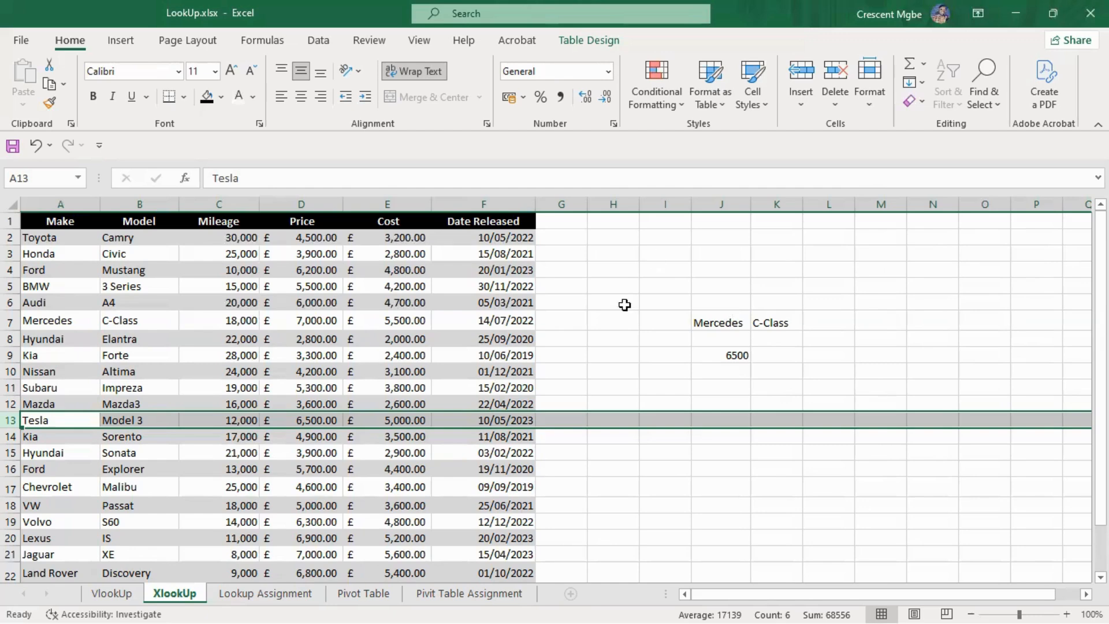
Step: Enter 5,500 as the lookup price in cell H5
left_click(618, 287)
type("5,55")
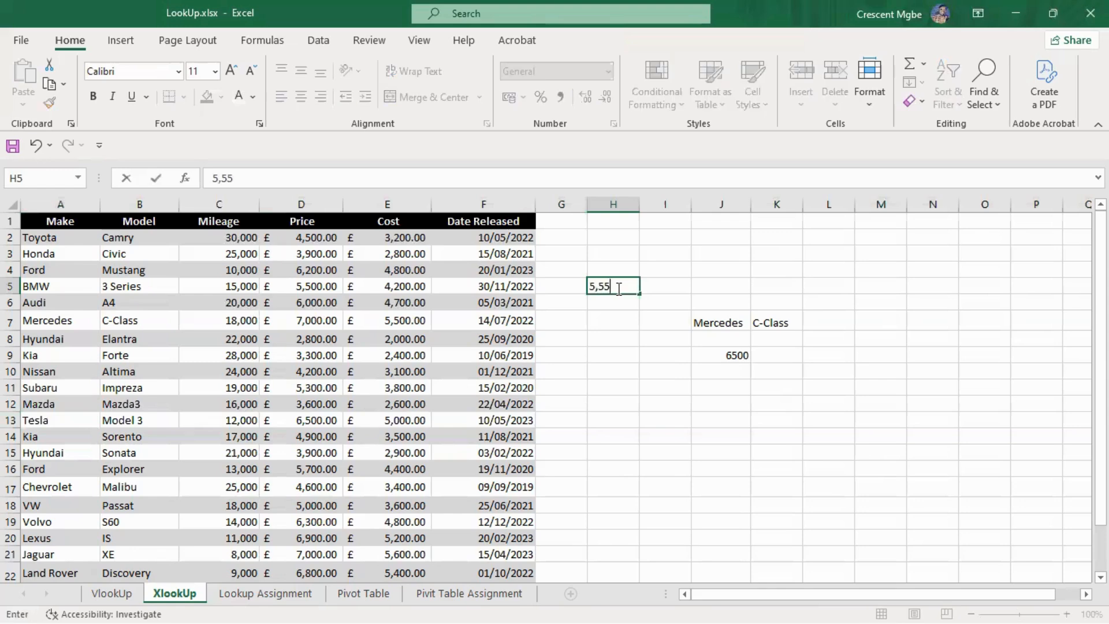
key("BackSpace")
type("00")
left_click(904, 323)
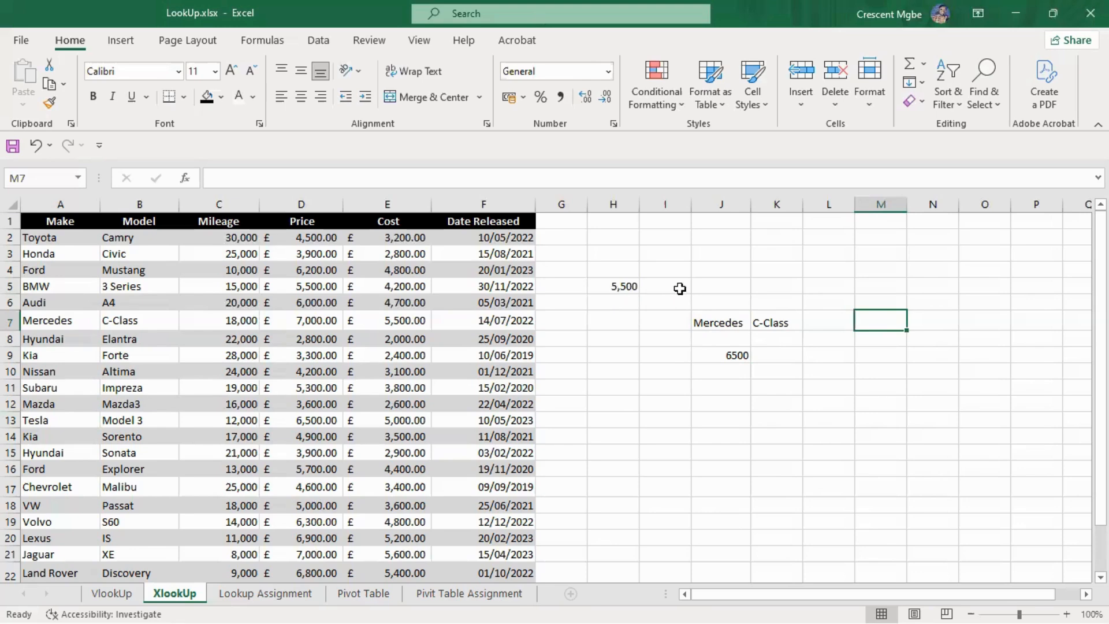
Step: Start an XLOOKUP formula in L5 with H5 as the lookup value and the Price column D:D as the lookup array
left_click(847, 287)
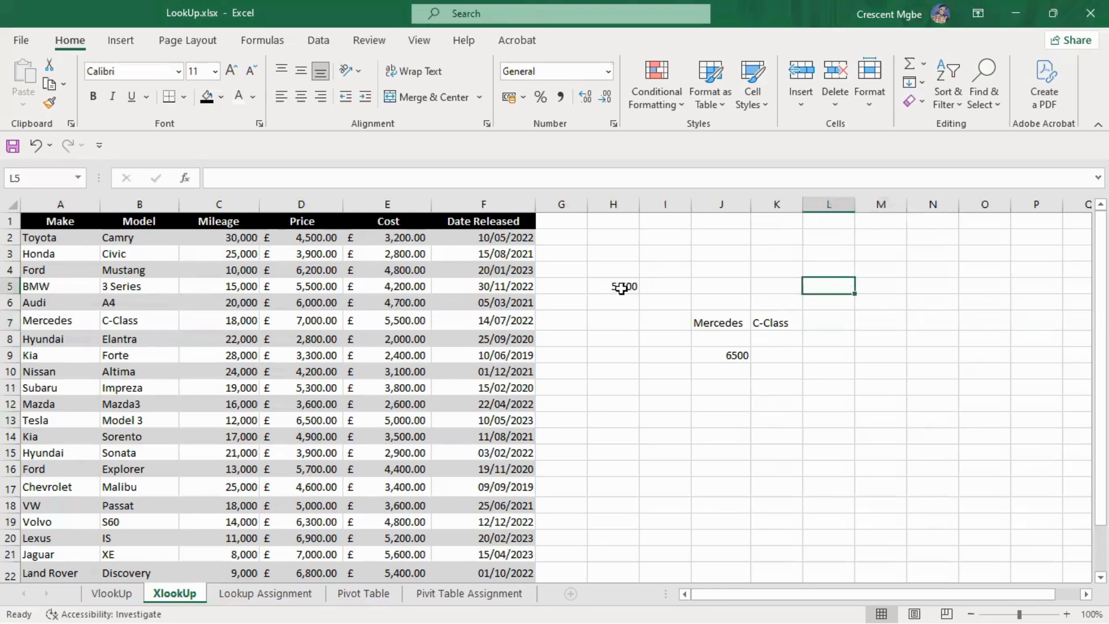
type("=x")
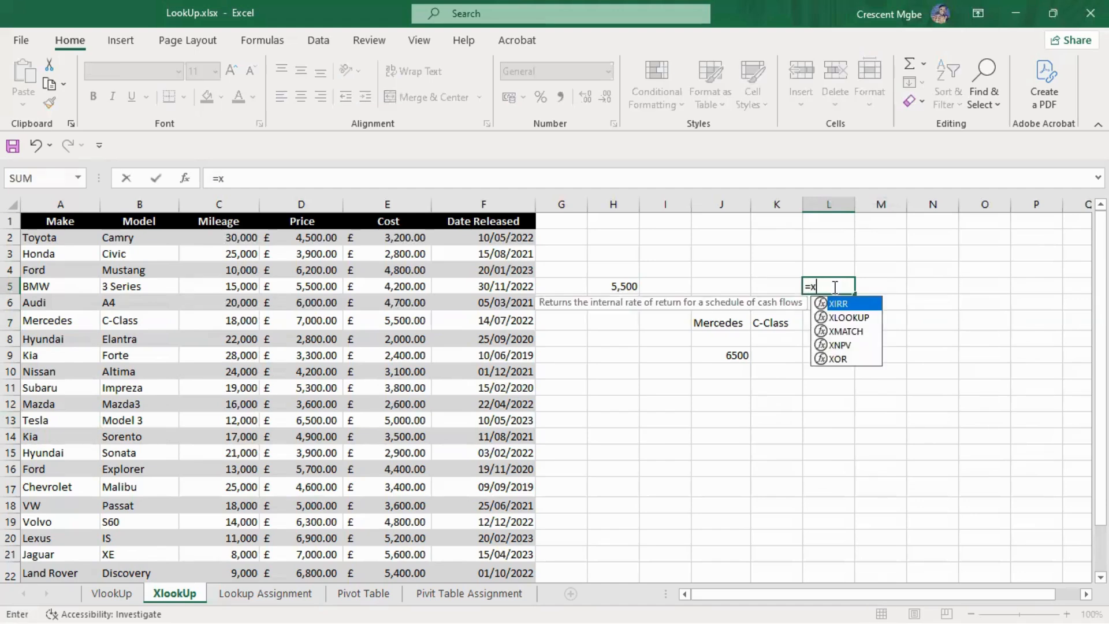
type("lo")
key("Tab")
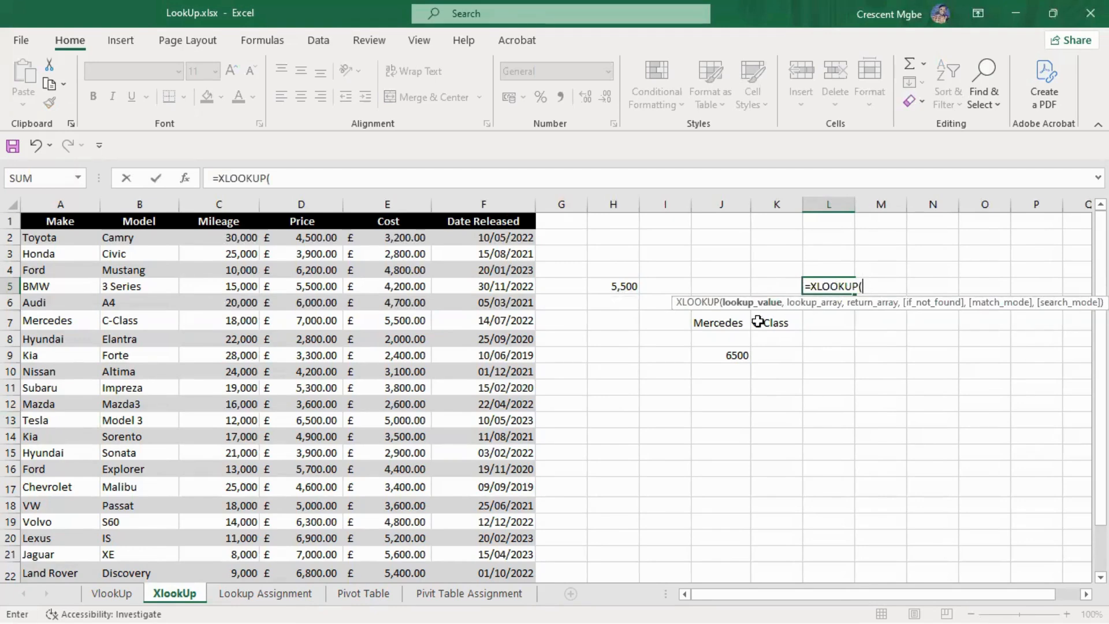
left_click(627, 288)
type(",")
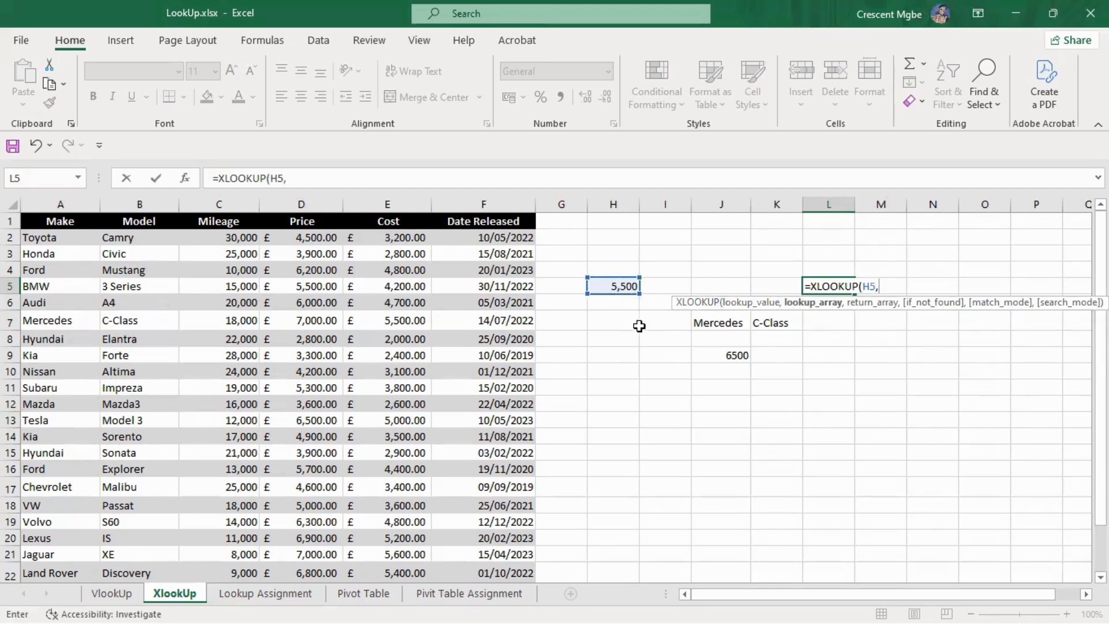
left_click(315, 203)
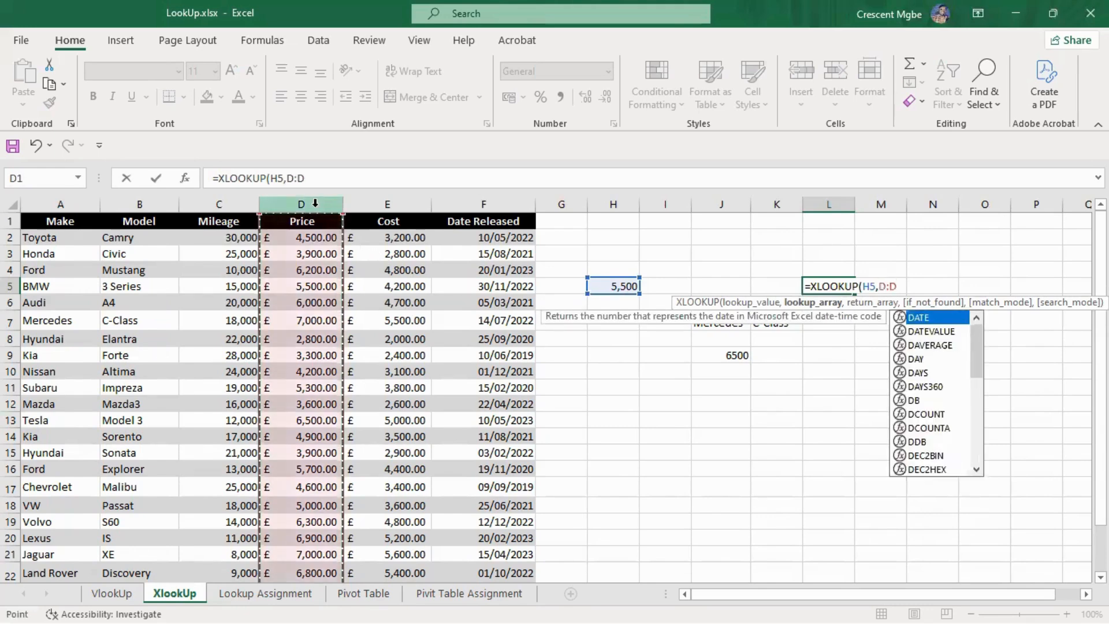
type(",")
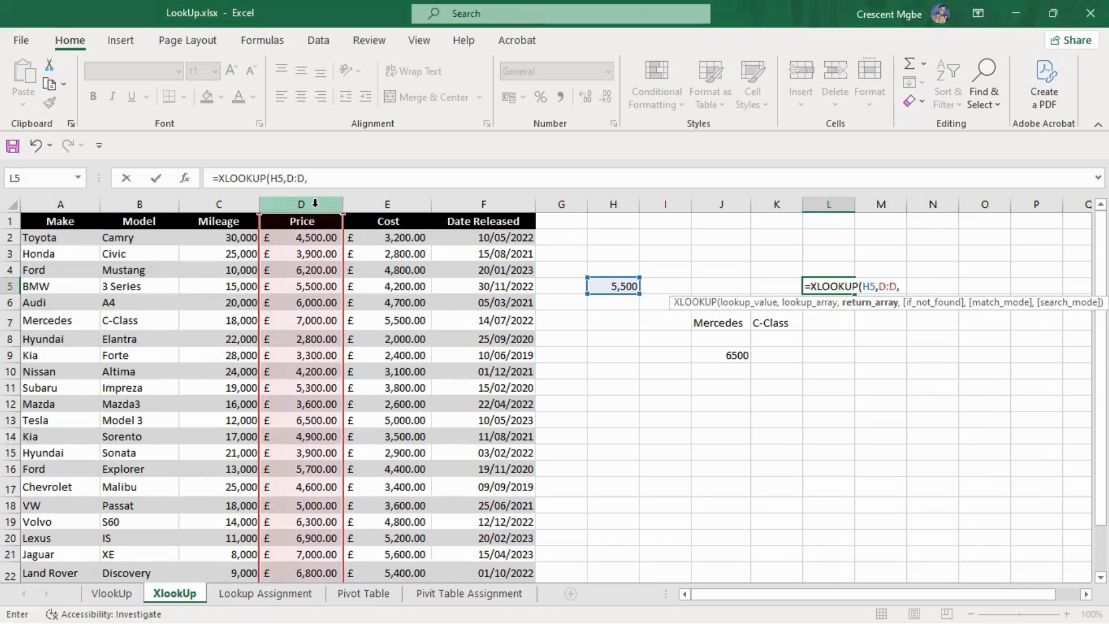
Step: Complete the L5 formula with A:A as the return array, if_not_found empty and match mode 0, and check it against the BMW row
left_click(66, 202)
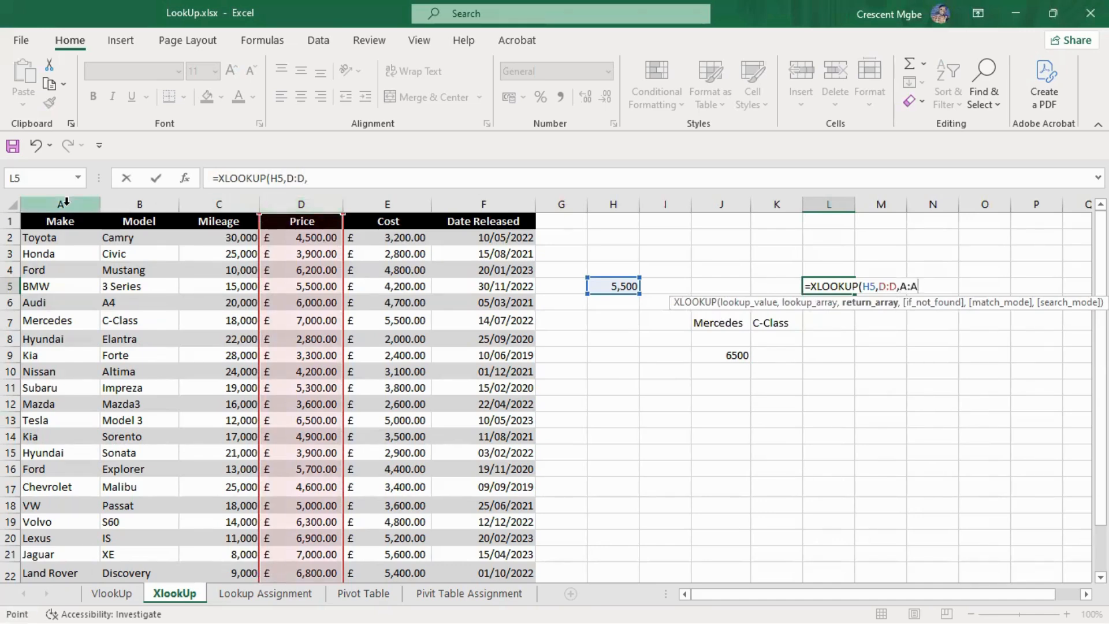
type(",")
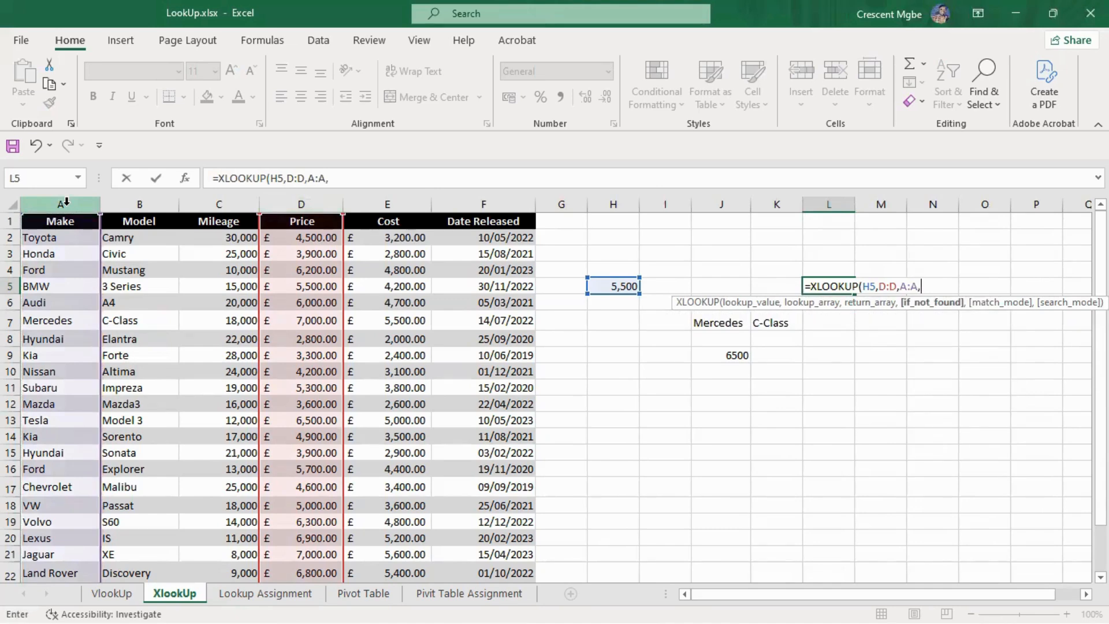
type(",")
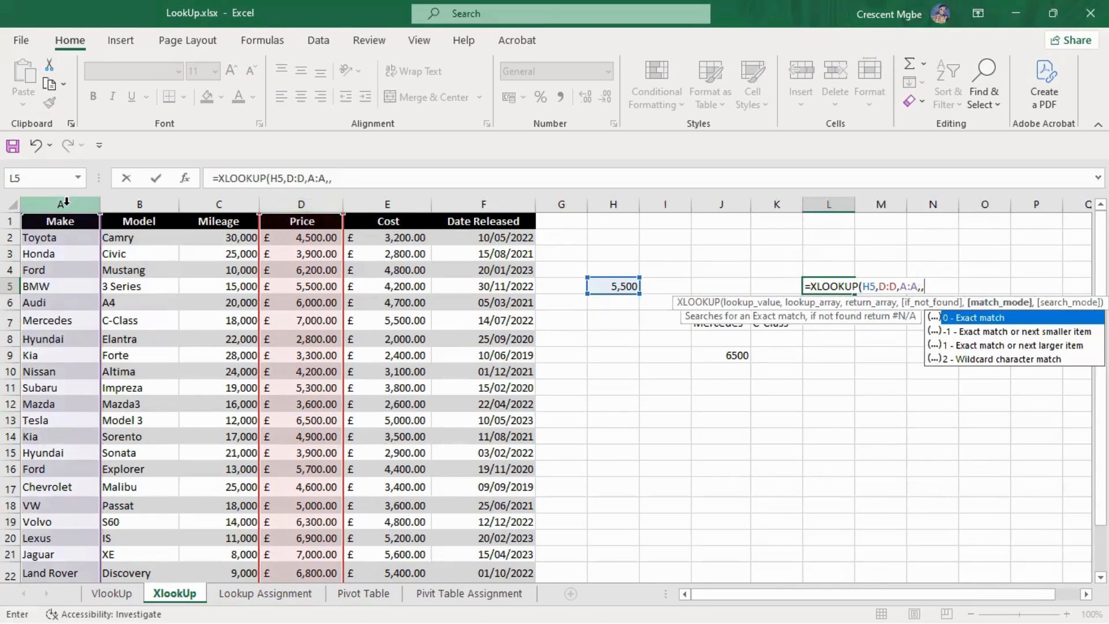
type("0)")
key("Return")
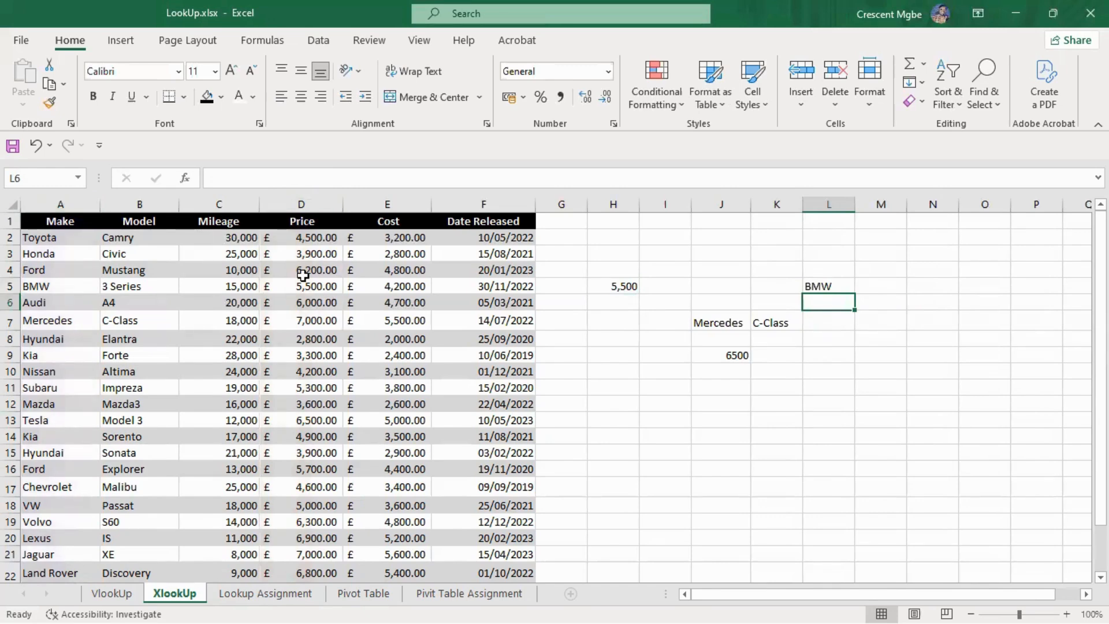
left_click(11, 286)
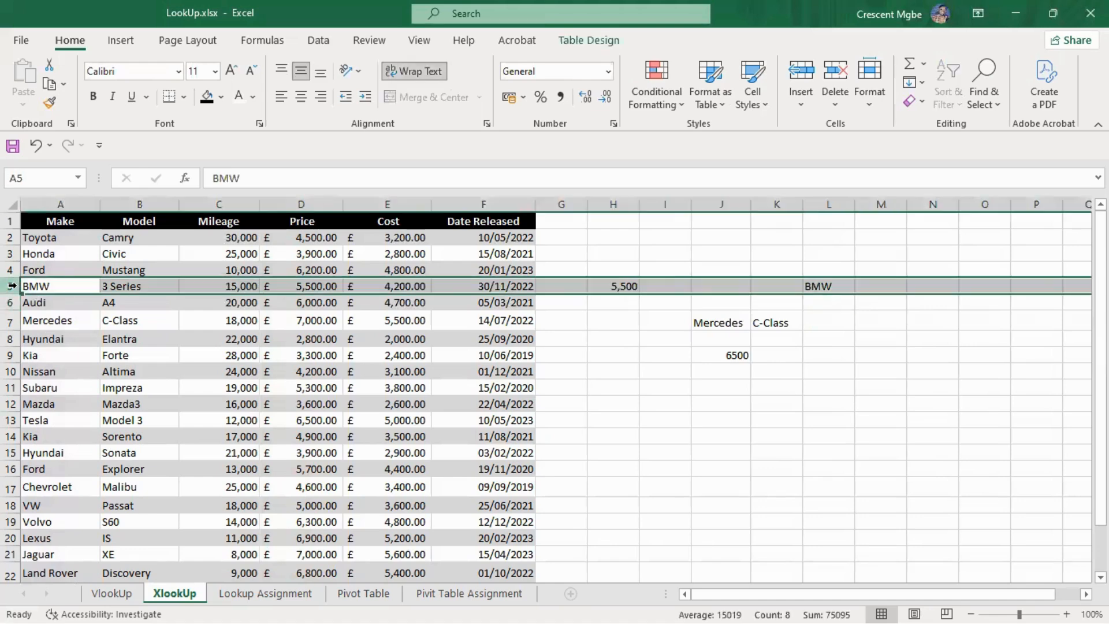
left_click(902, 400)
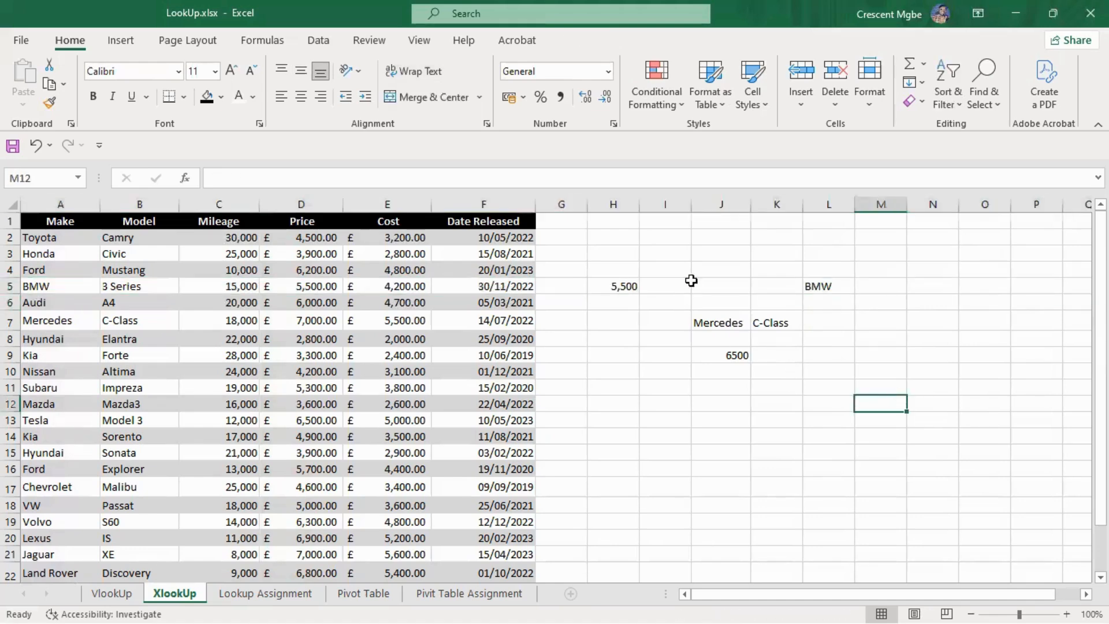
Step: Add a new worksheet after XlookUp and enter 5,500 in its cell I5
left_click(570, 595)
left_click(476, 291)
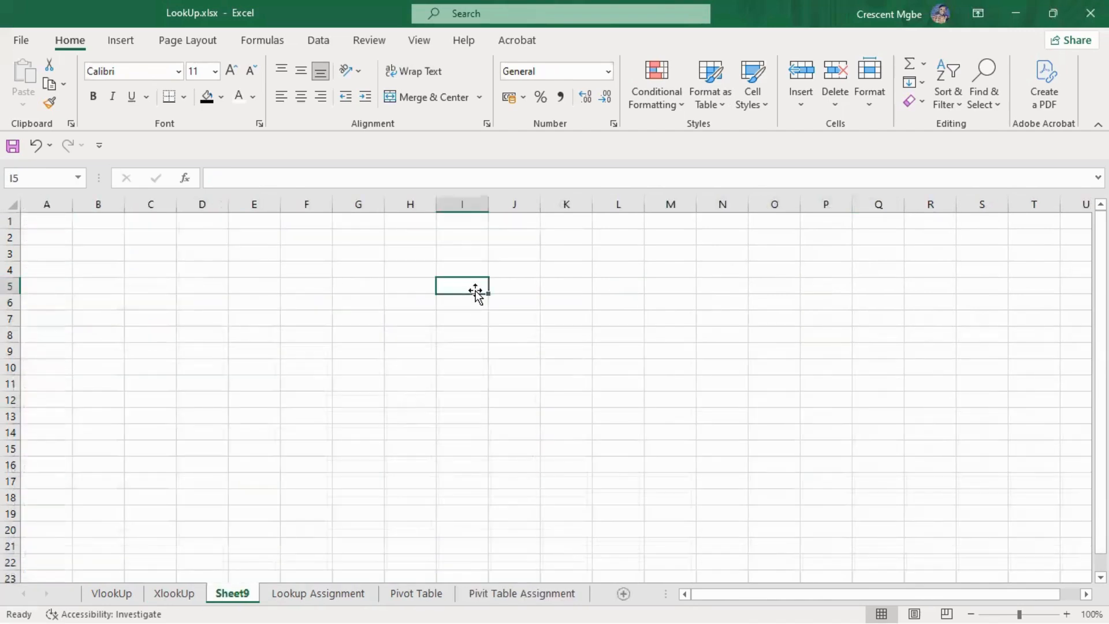
type("5,5")
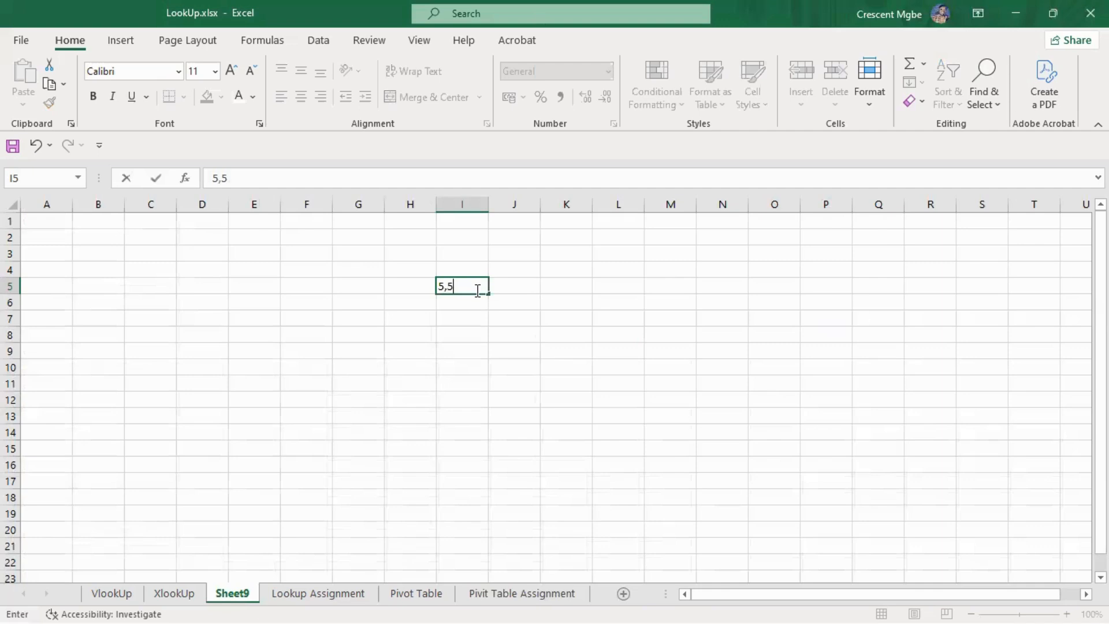
type("00")
left_click(634, 288)
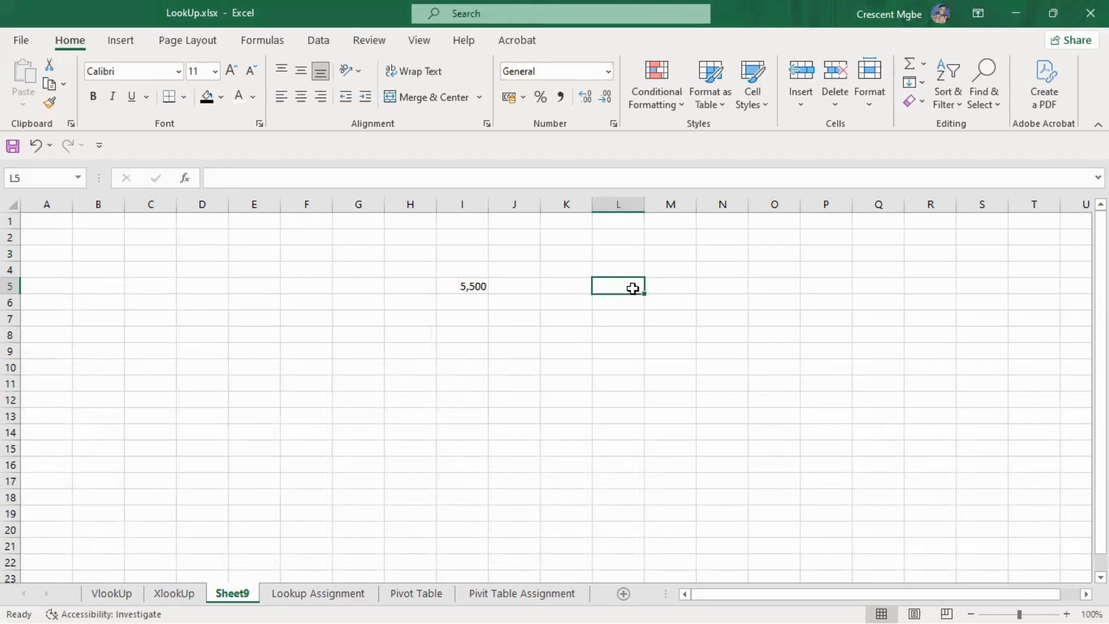
Step: Return to the XlookUp sheet and highlight the Model column of the car table
left_click(116, 594)
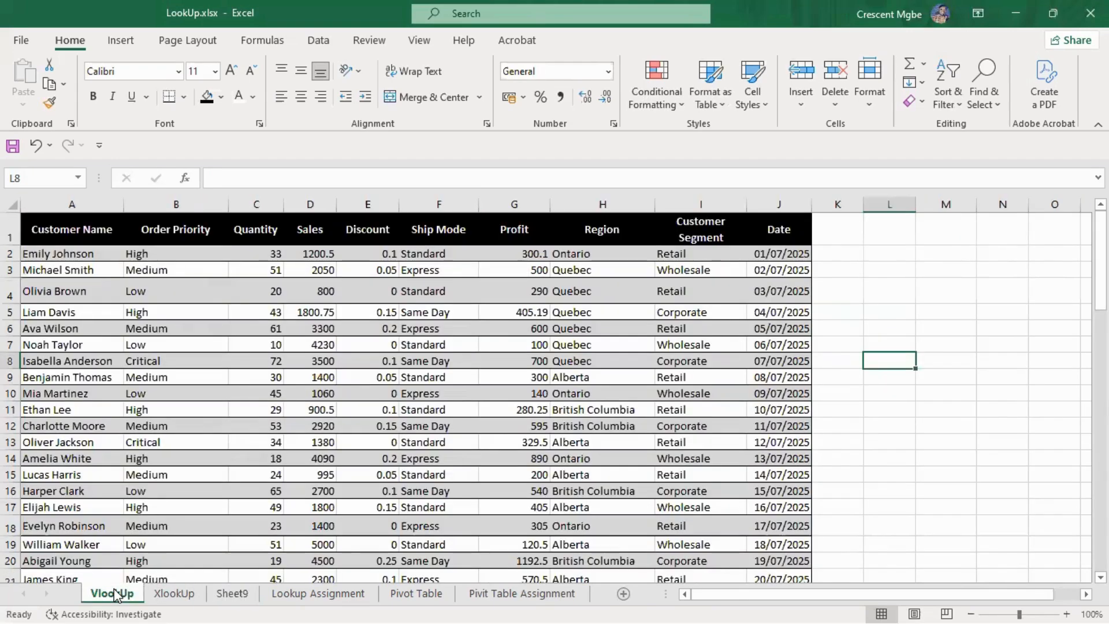
left_click(174, 595)
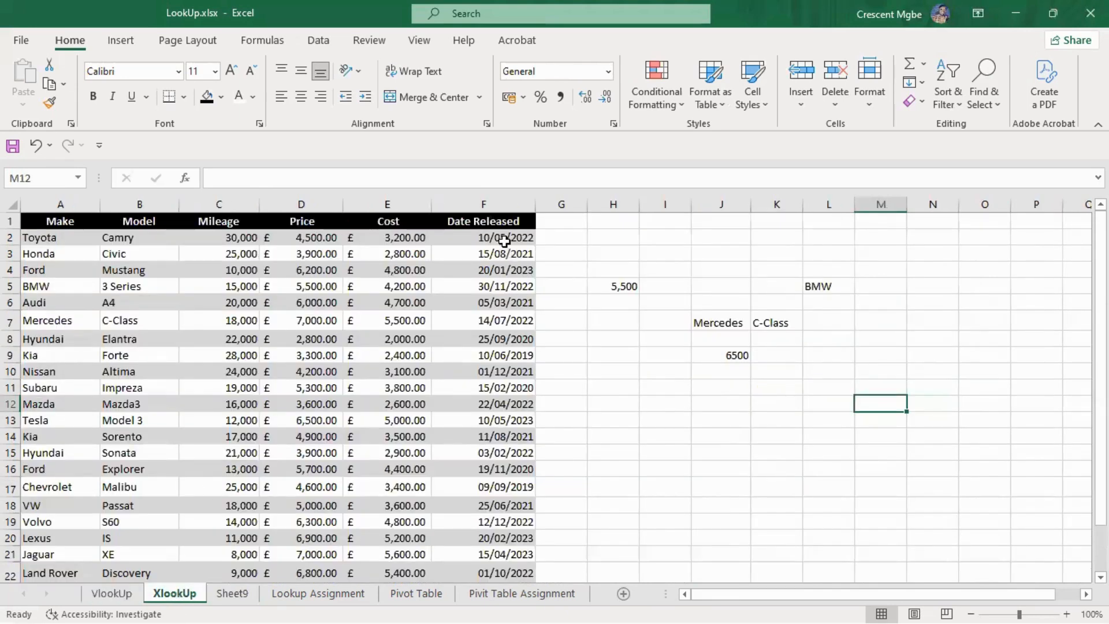
left_click(135, 200)
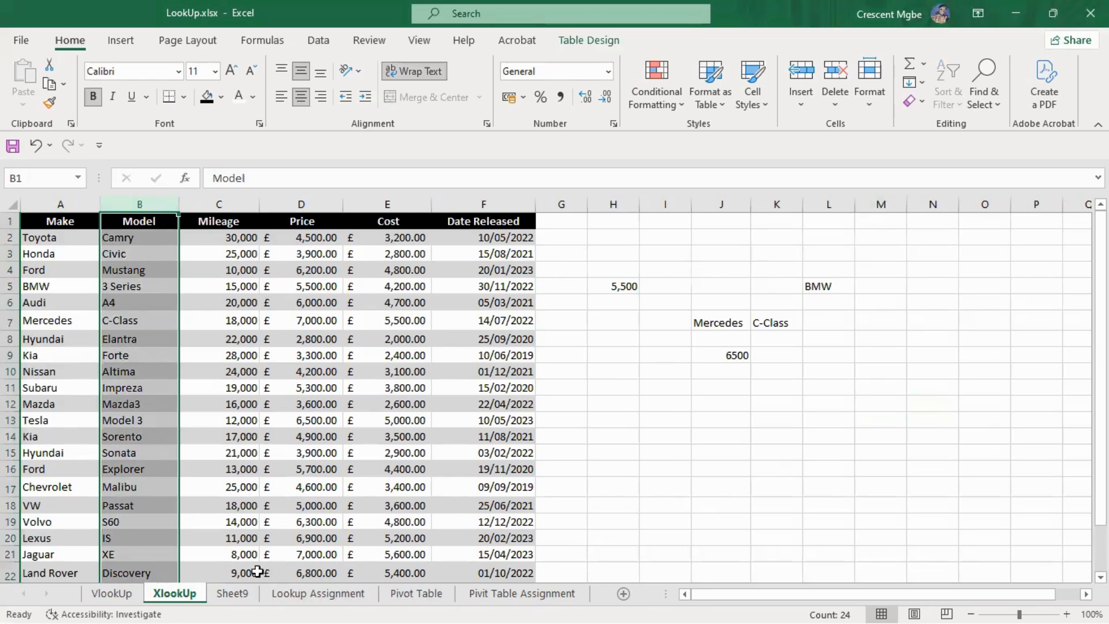
Step: In Sheet9's cell L5, start an XLOOKUP formula with I5 as the lookup value and XlookUp!D:D as the lookup array
left_click(231, 593)
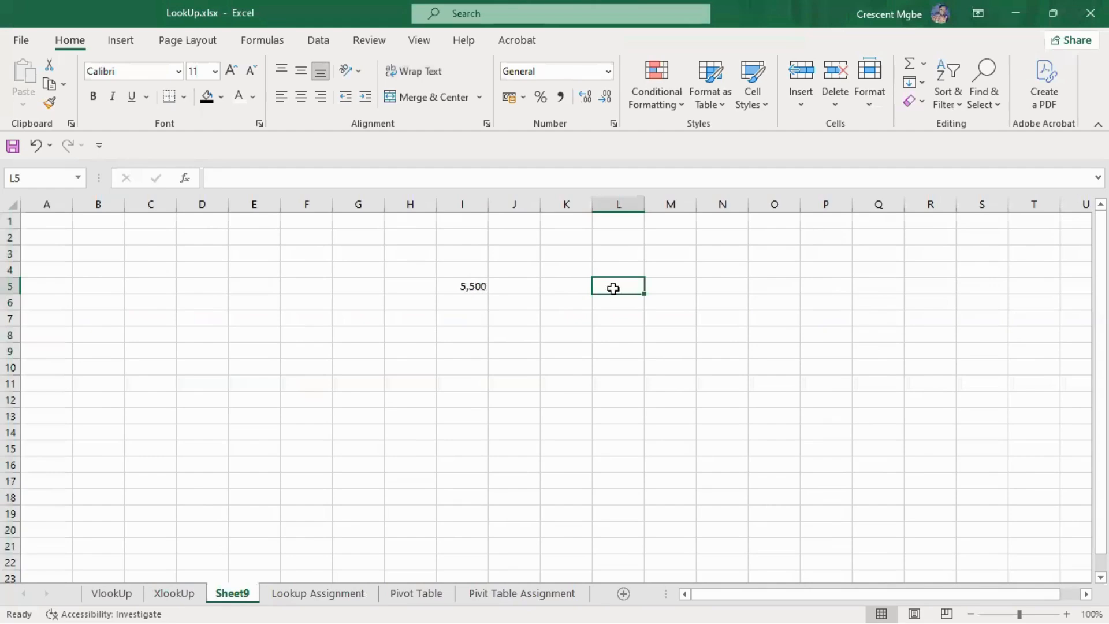
type("=xlo")
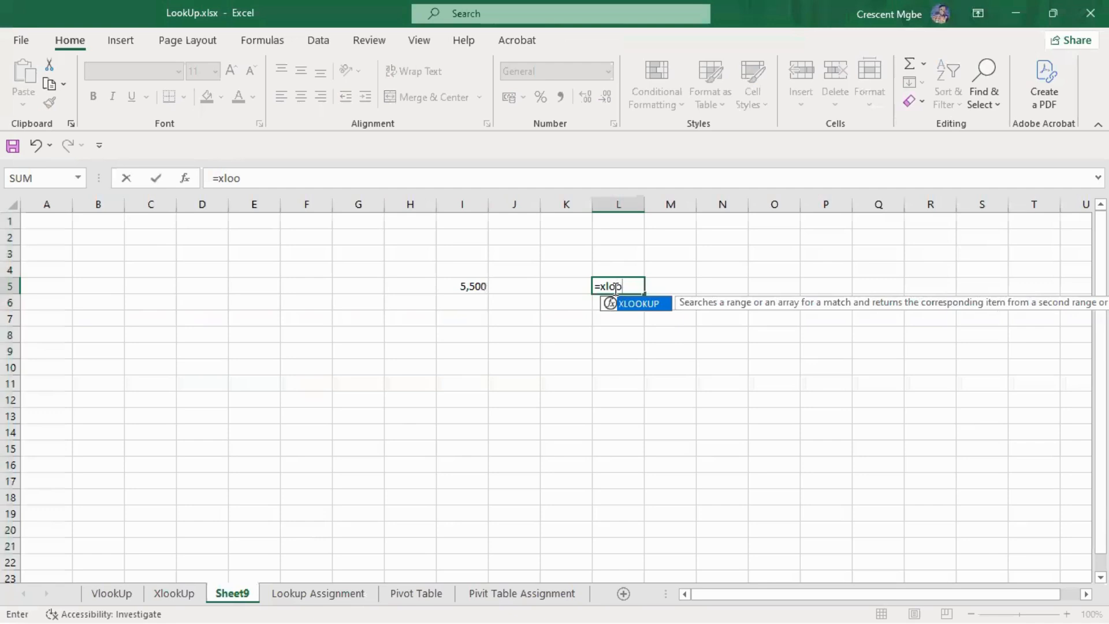
type("o")
key("Tab")
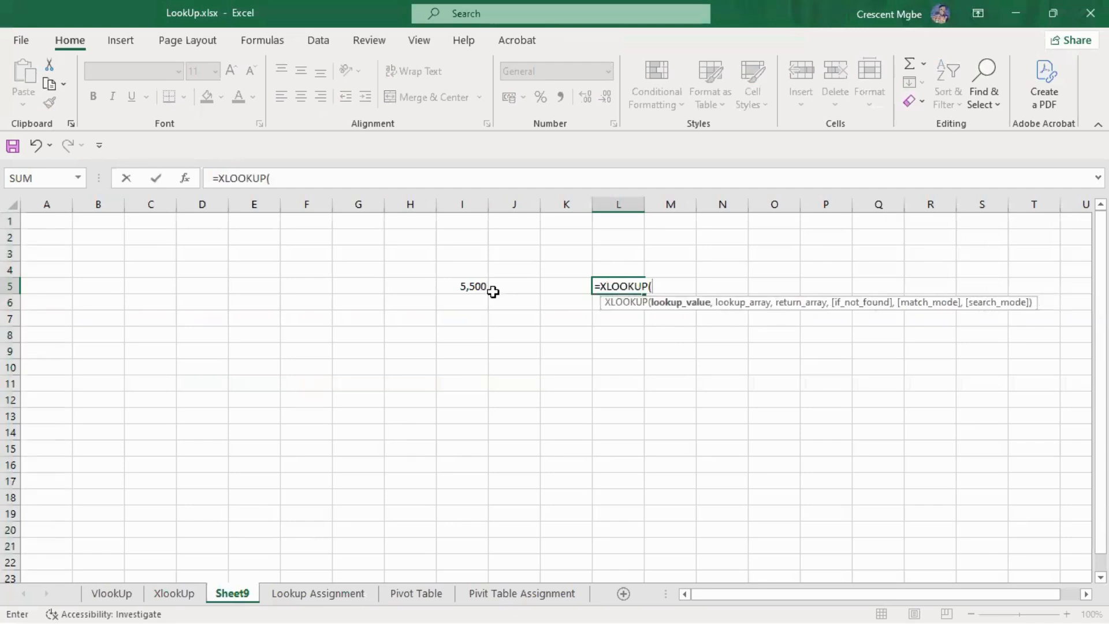
left_click(474, 287)
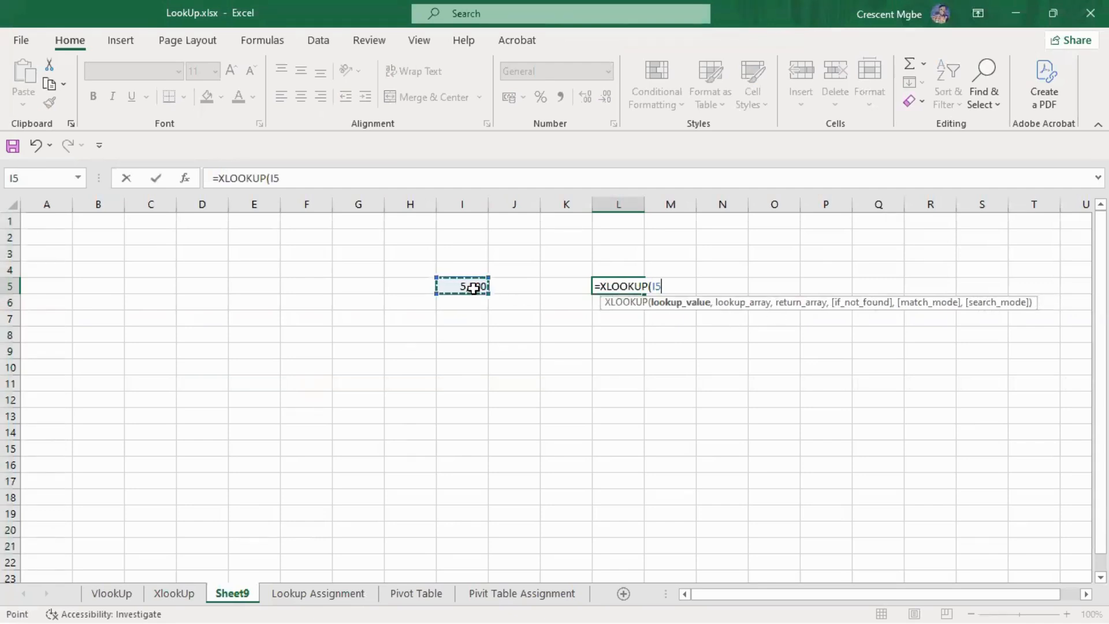
type(",")
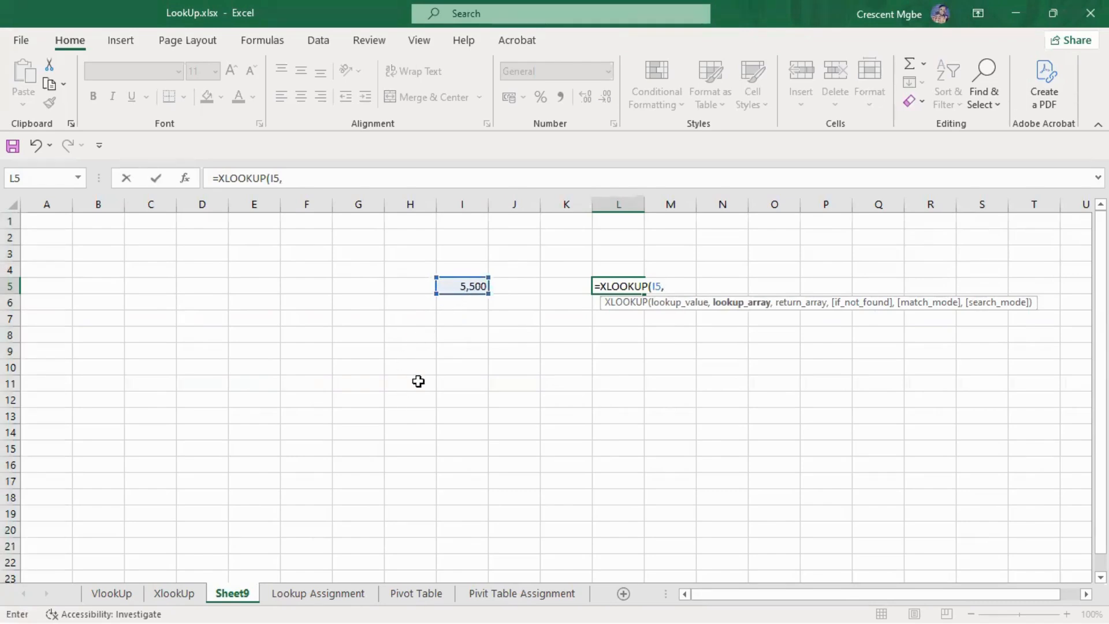
left_click(170, 592)
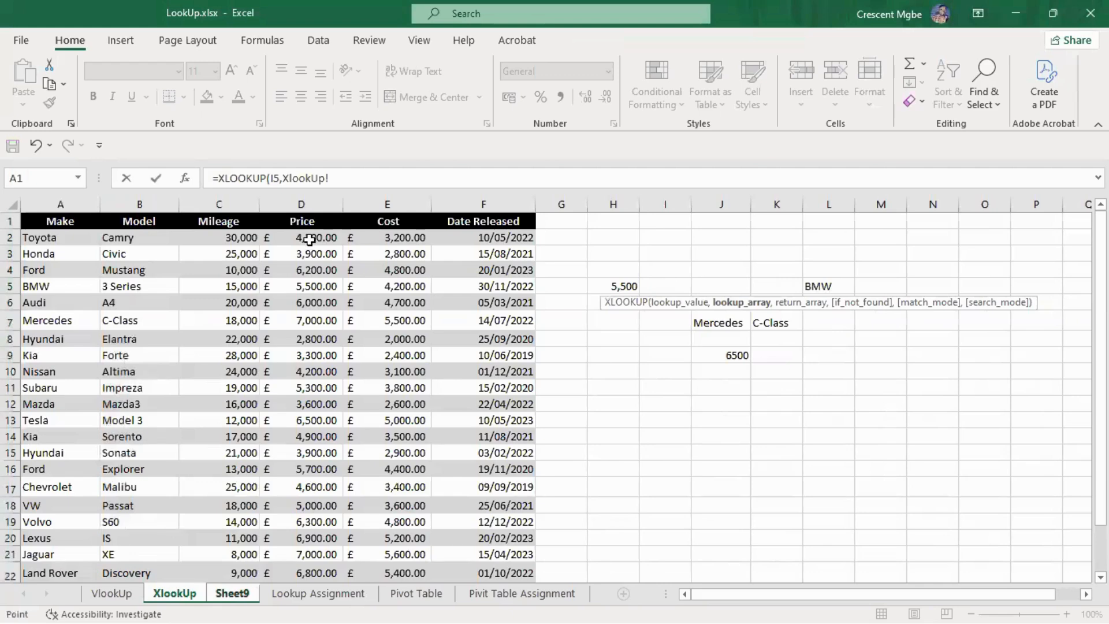
left_click(304, 205)
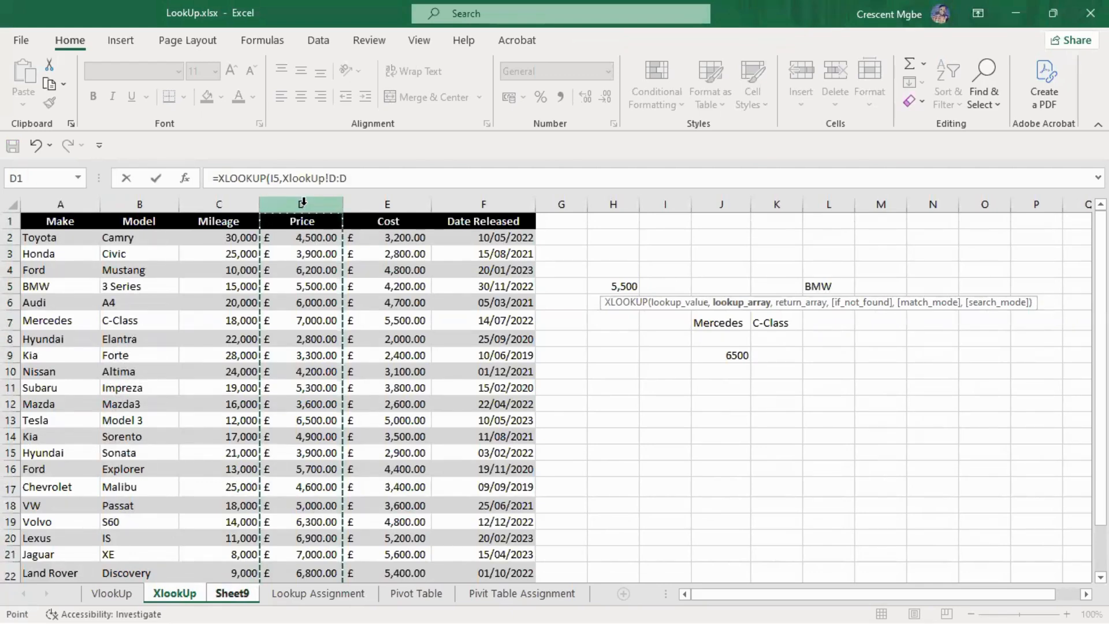
type(",")
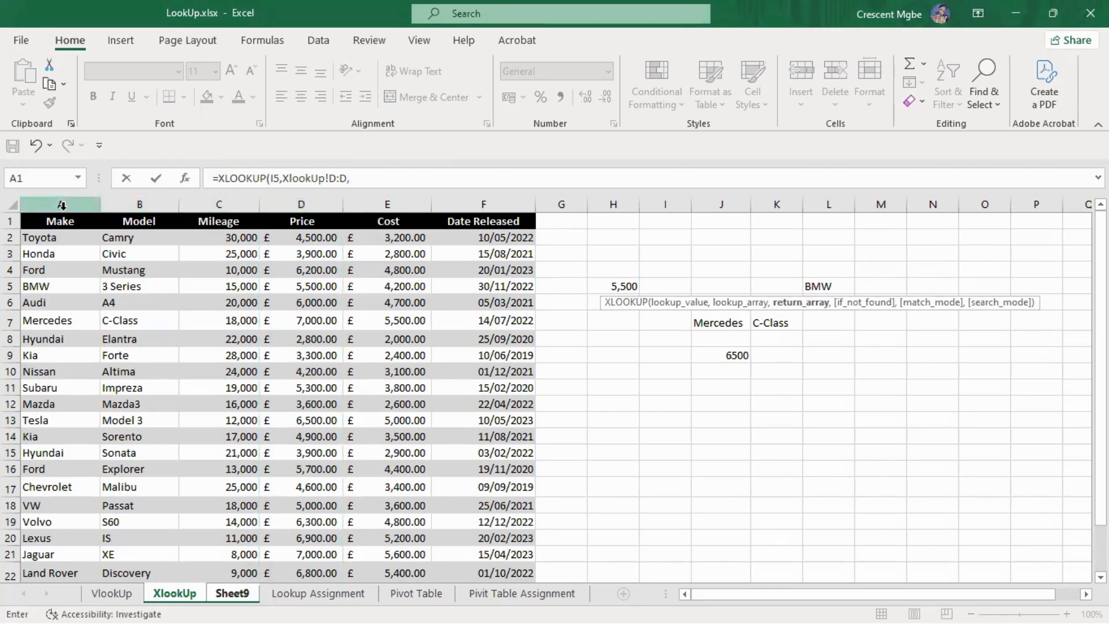
Step: Complete the L5 formula with XlookUp!B:B as the return array, if_not_found empty and match mode 0
left_click(148, 201)
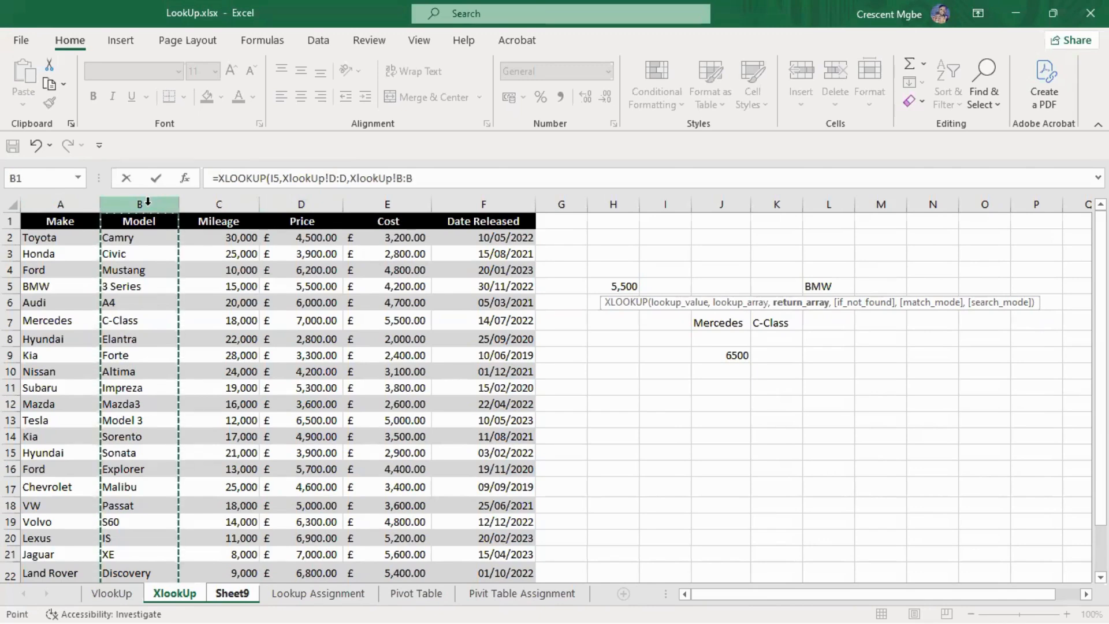
type(",")
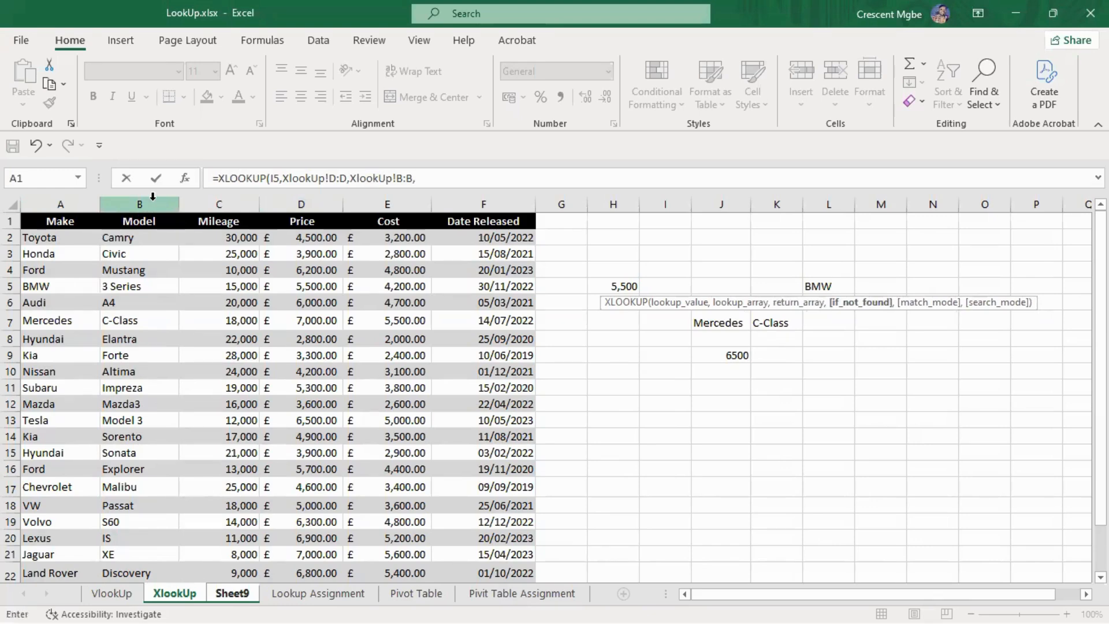
type(",")
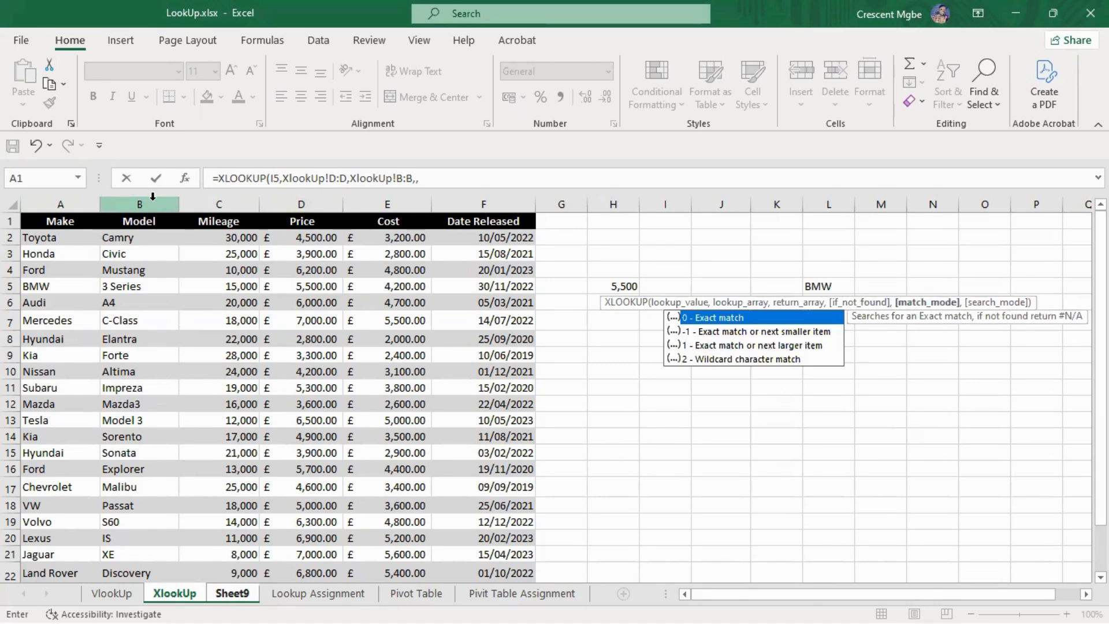
type("0)")
key("Return")
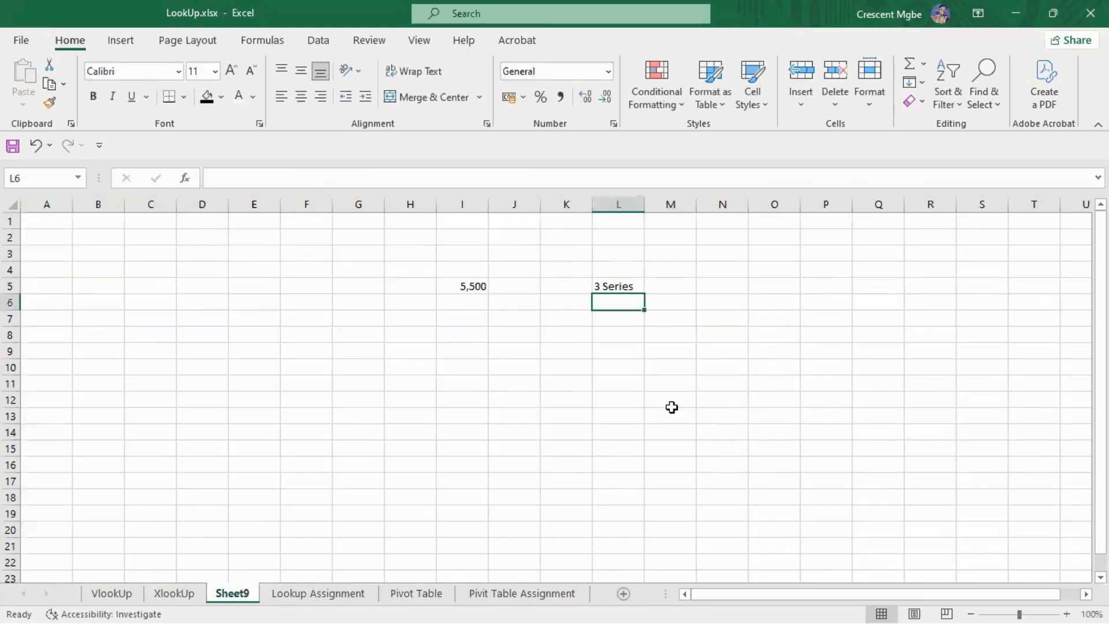
Step: Check the Sheet9 lookup result against the price and model of the BMW row on the XlookUp sheet
left_click(618, 203)
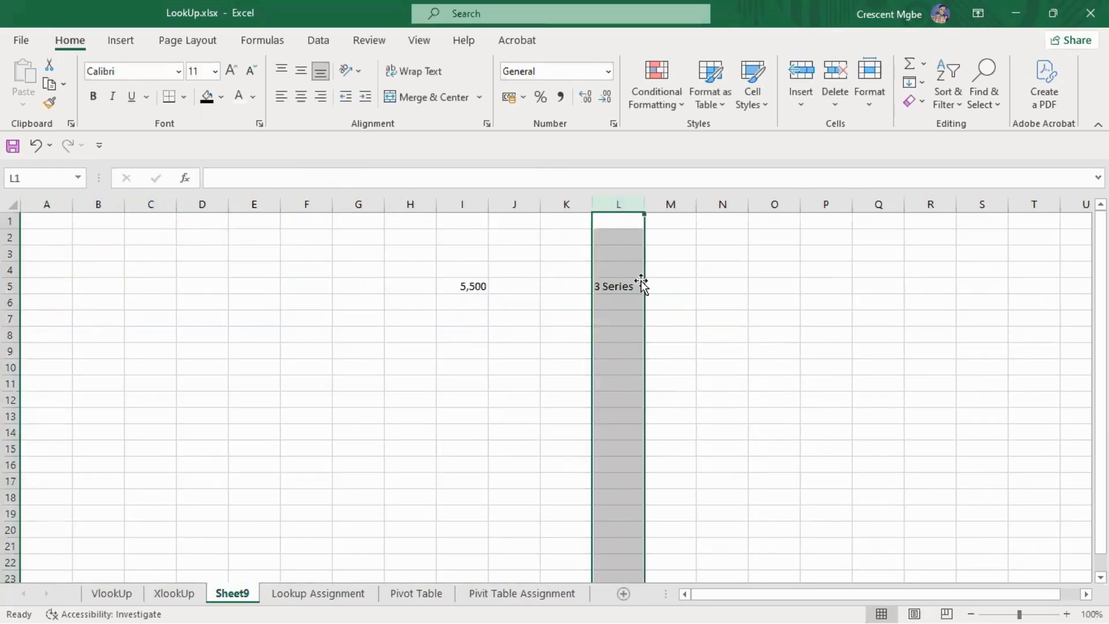
left_click(174, 593)
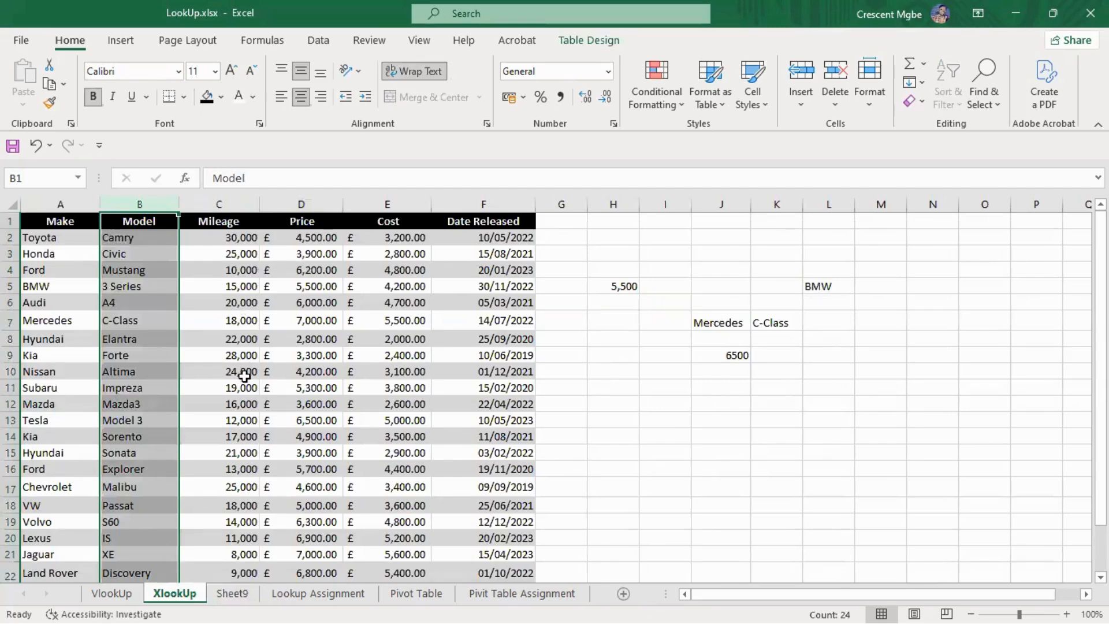
left_click(318, 284)
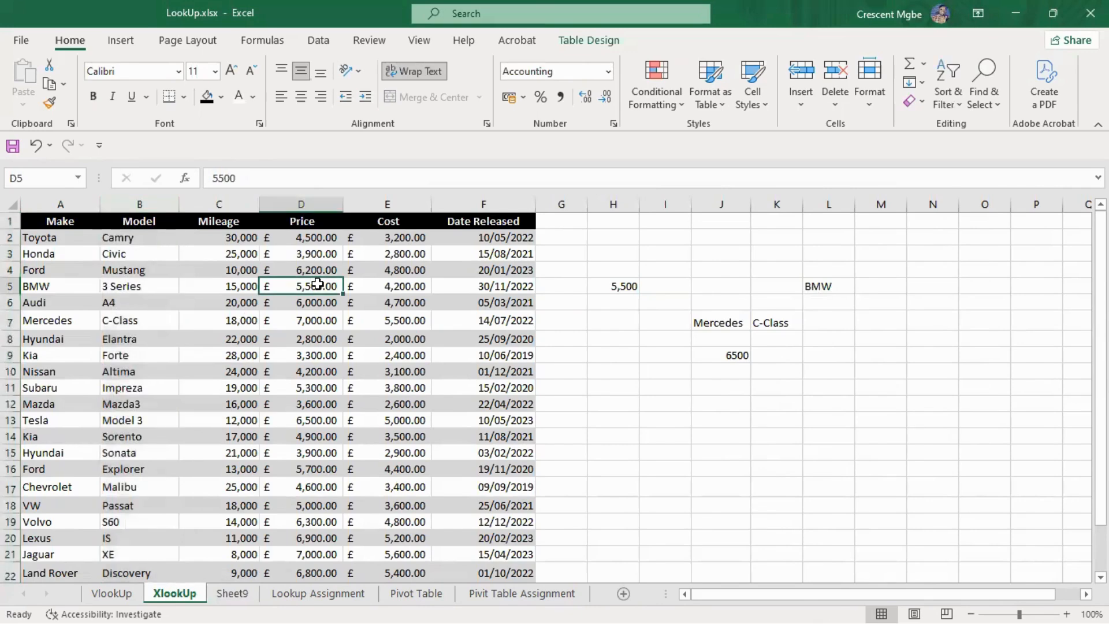
left_click(135, 289)
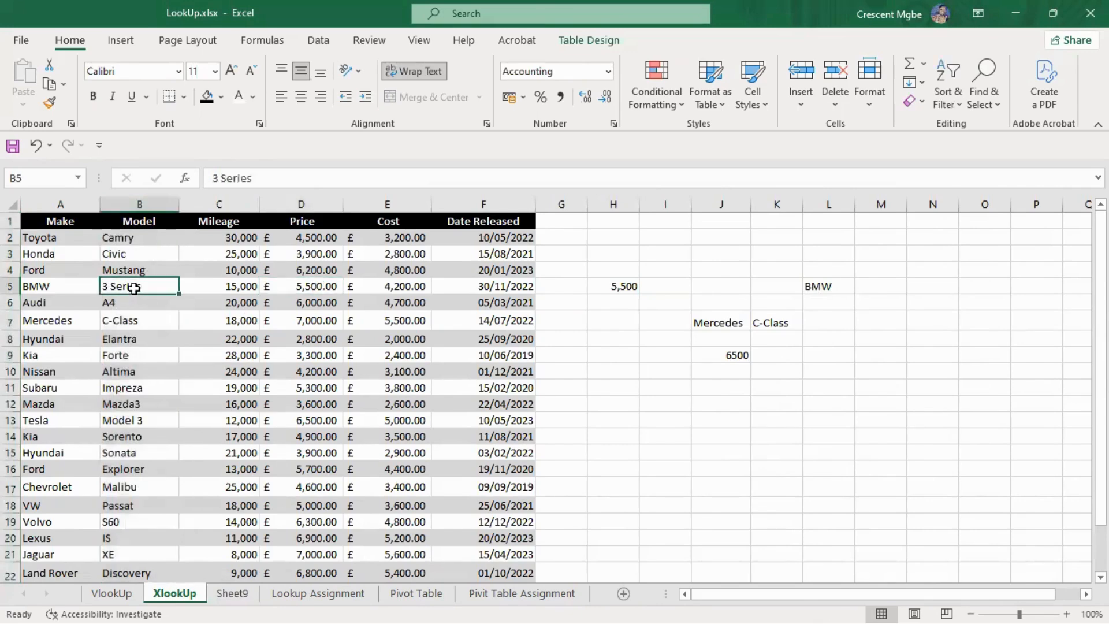
left_click(152, 200)
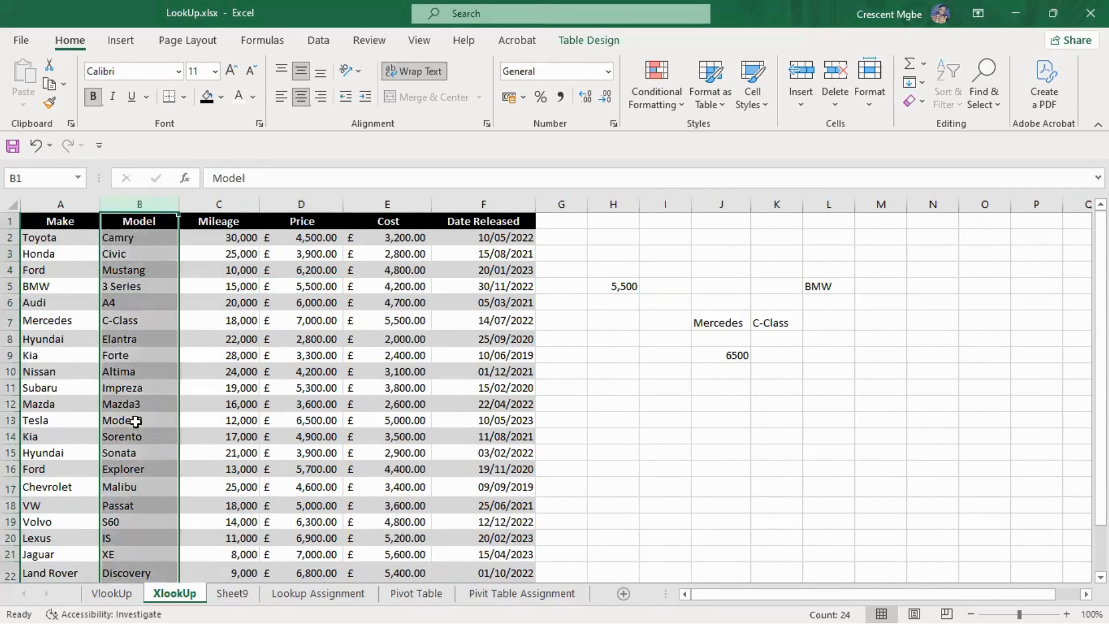
left_click(233, 593)
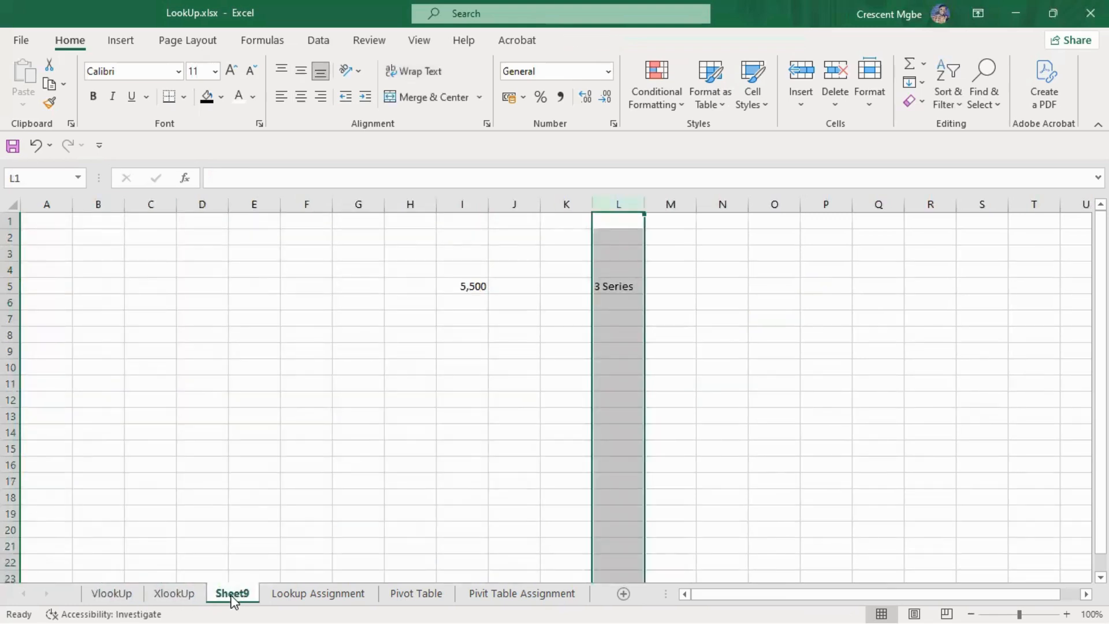
Step: Try filling the L5 formula into neighbouring cells K5 and M5, and clear both copies
left_click(601, 289)
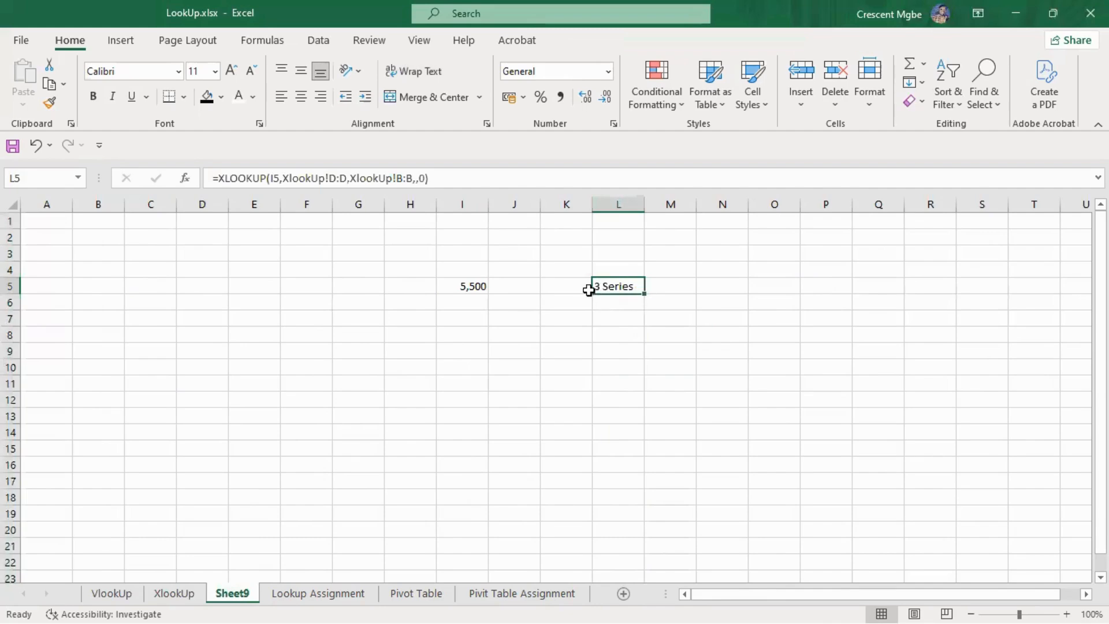
left_click_drag(644, 294, 565, 289)
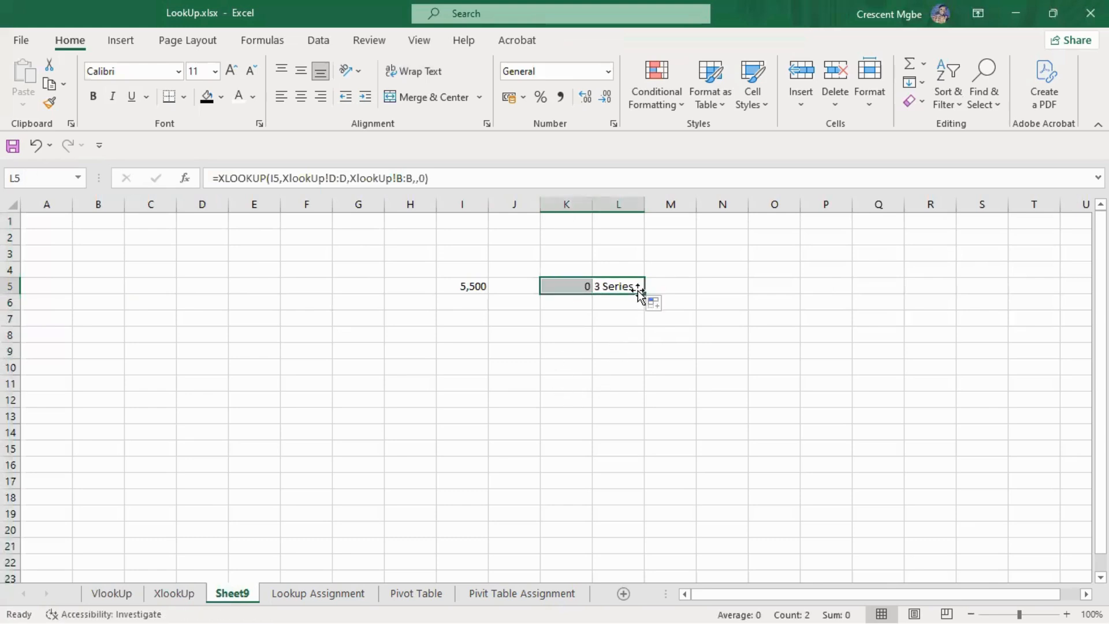
left_click_drag(644, 293, 688, 291)
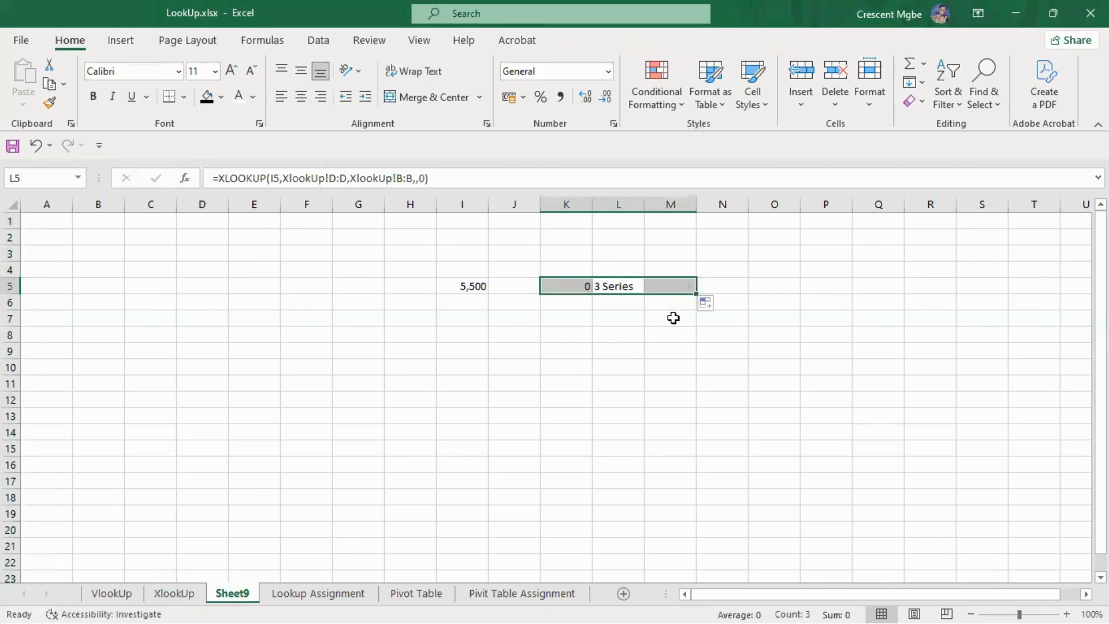
left_click(584, 287)
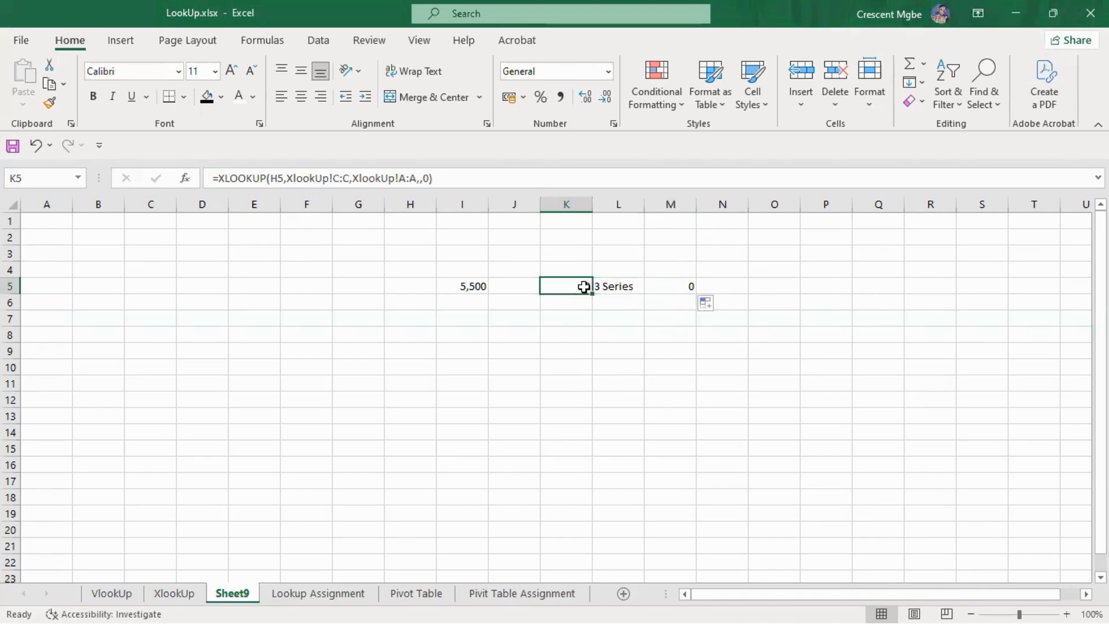
key("Delete")
left_click(677, 288)
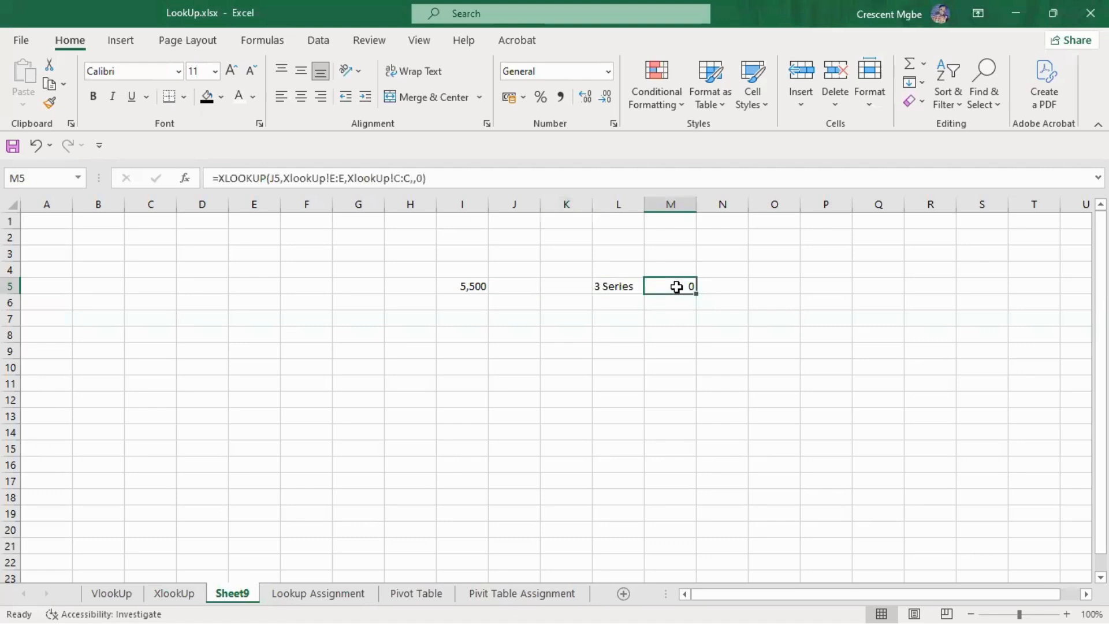
key("Delete")
left_click(687, 345)
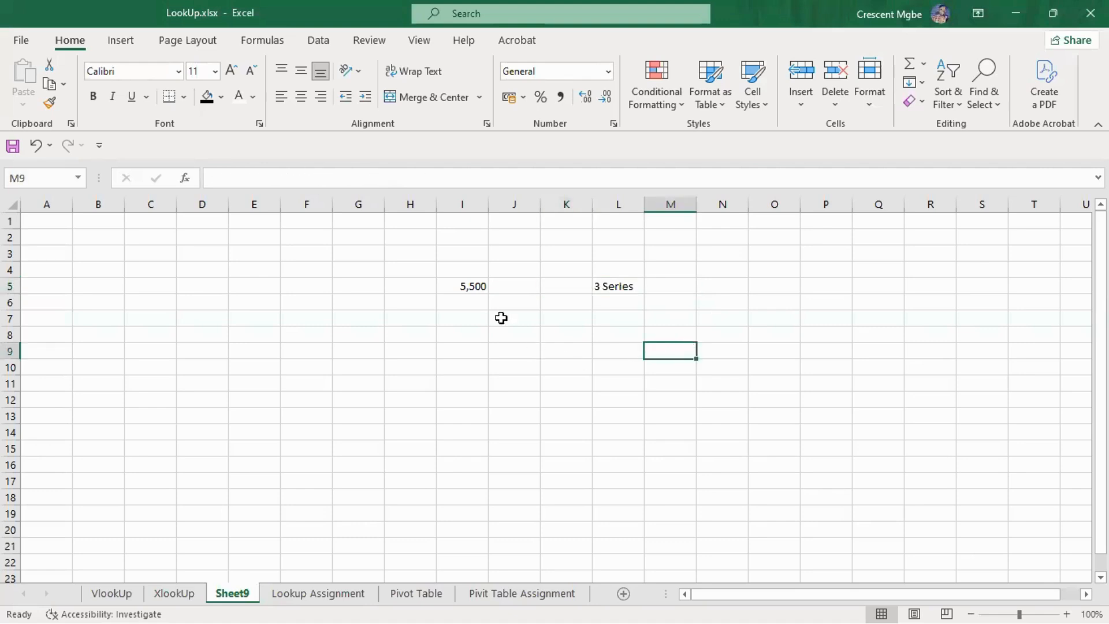
left_click_drag(612, 300, 634, 267)
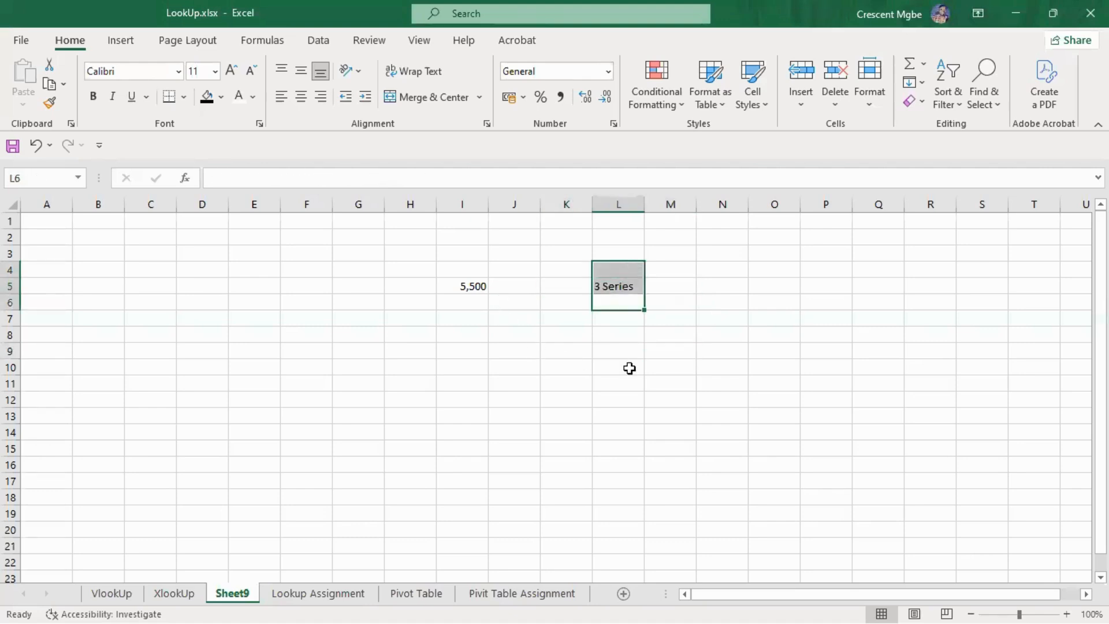
left_click(617, 351)
left_click(610, 306)
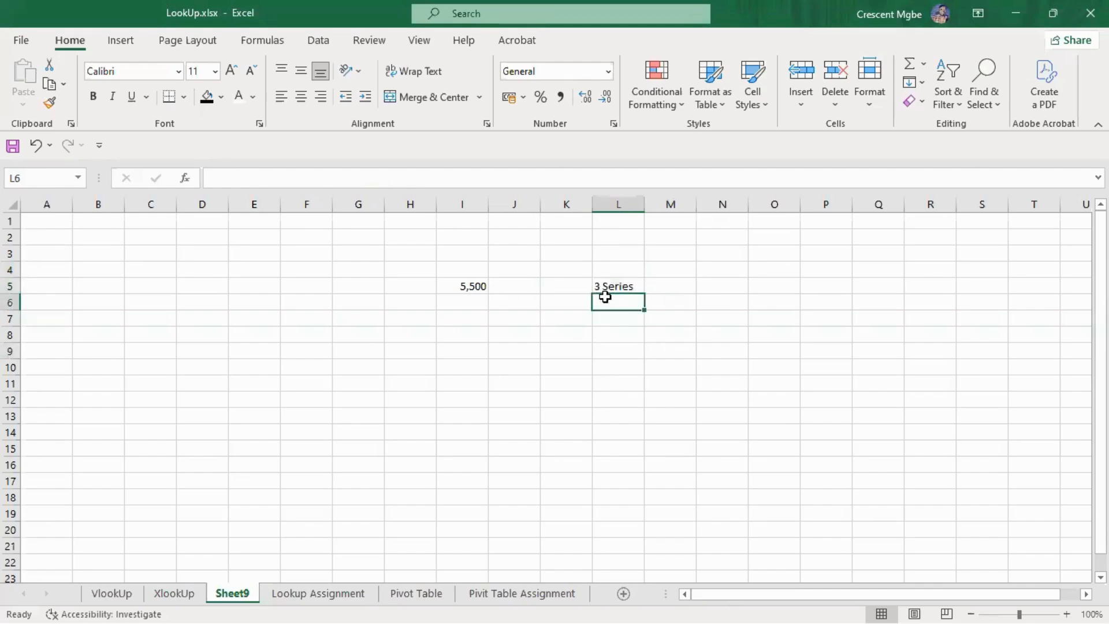
left_click(620, 287)
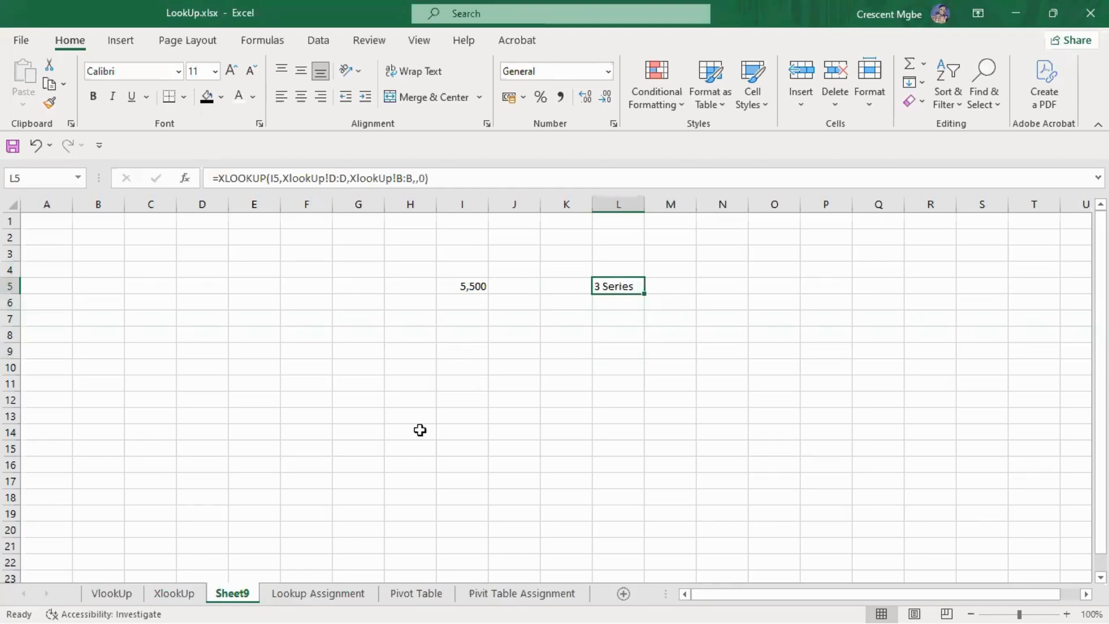
Step: Clear the lookup value and the XLOOKUP formula from range I3:M7 on Sheet9
left_click_drag(417, 272, 706, 309)
key("BackSpace")
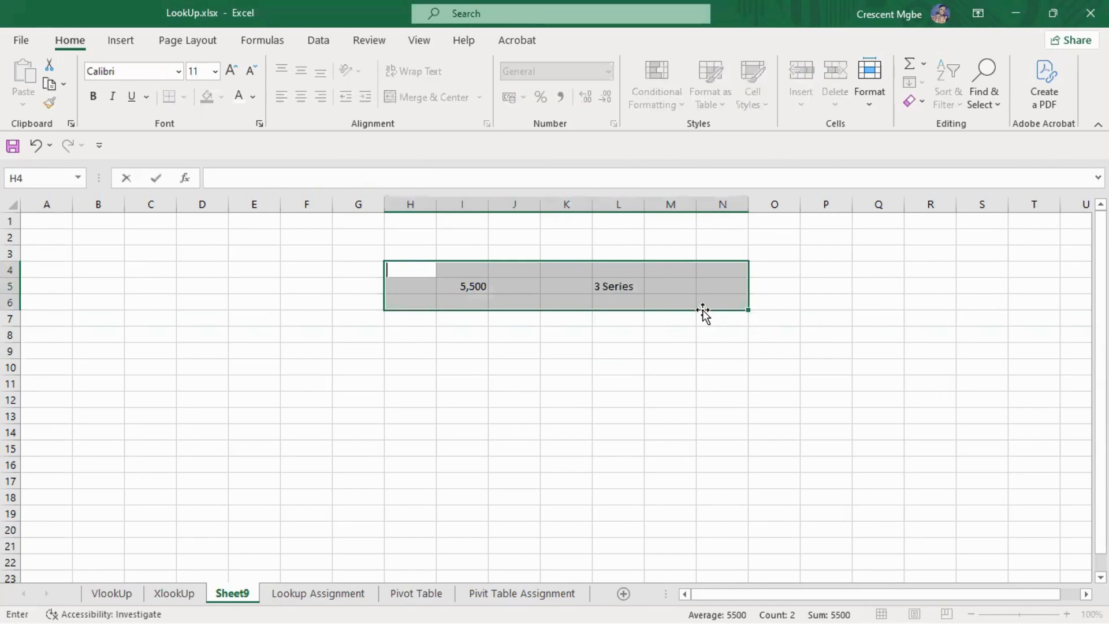
left_click(712, 378)
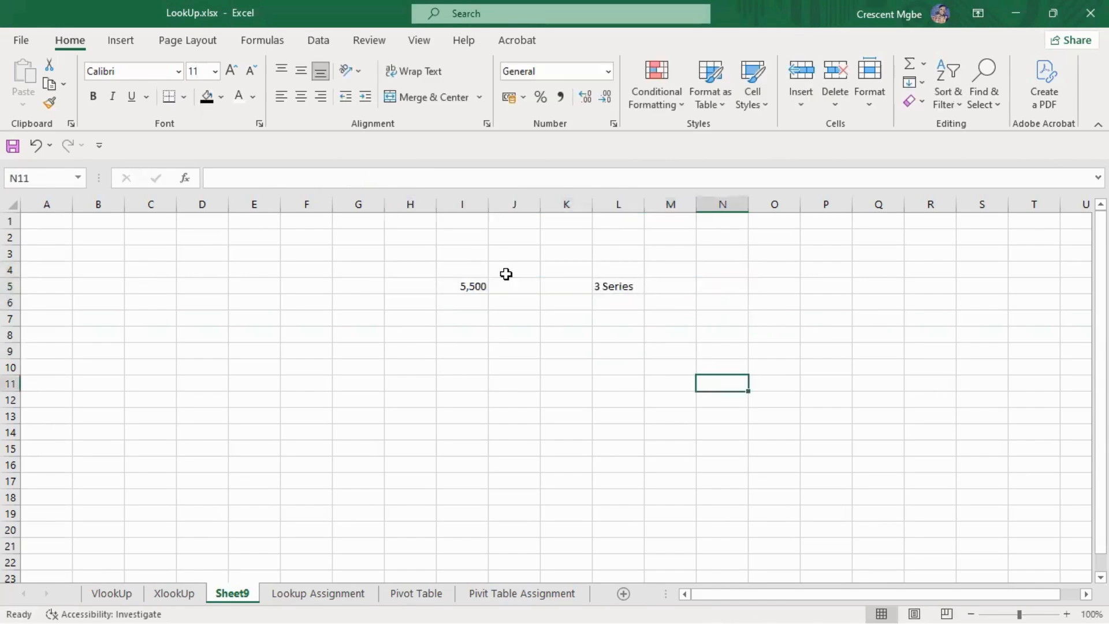
left_click_drag(469, 257, 651, 317)
key("Delete")
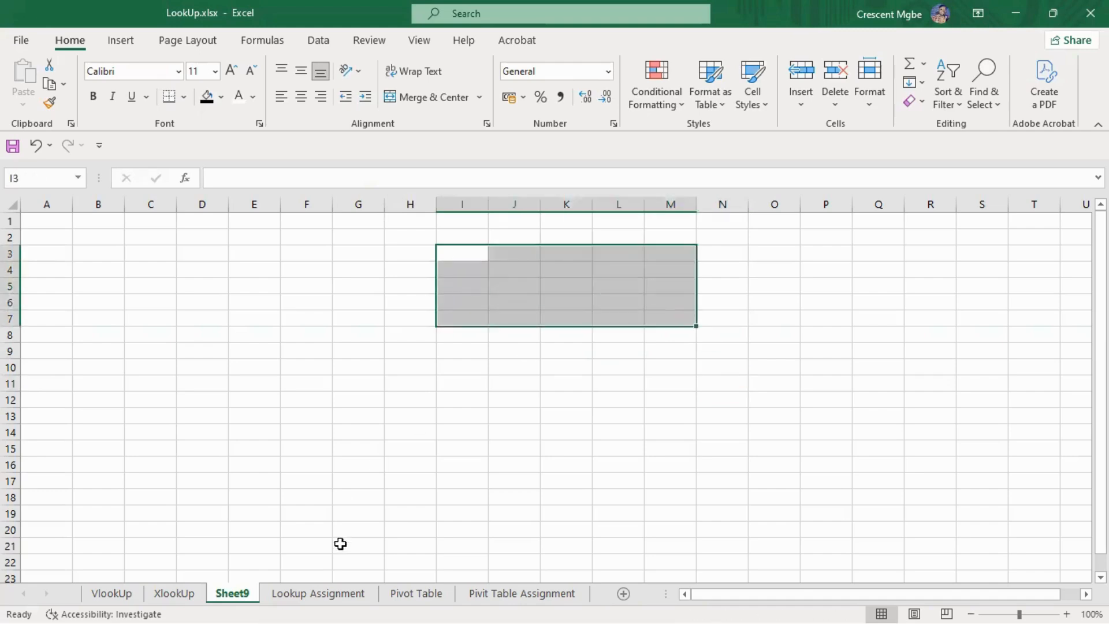
Step: On the XlookUp sheet, review the Mileage column and clear the lookup examples from range H2:M9
left_click(175, 593)
left_click(239, 197)
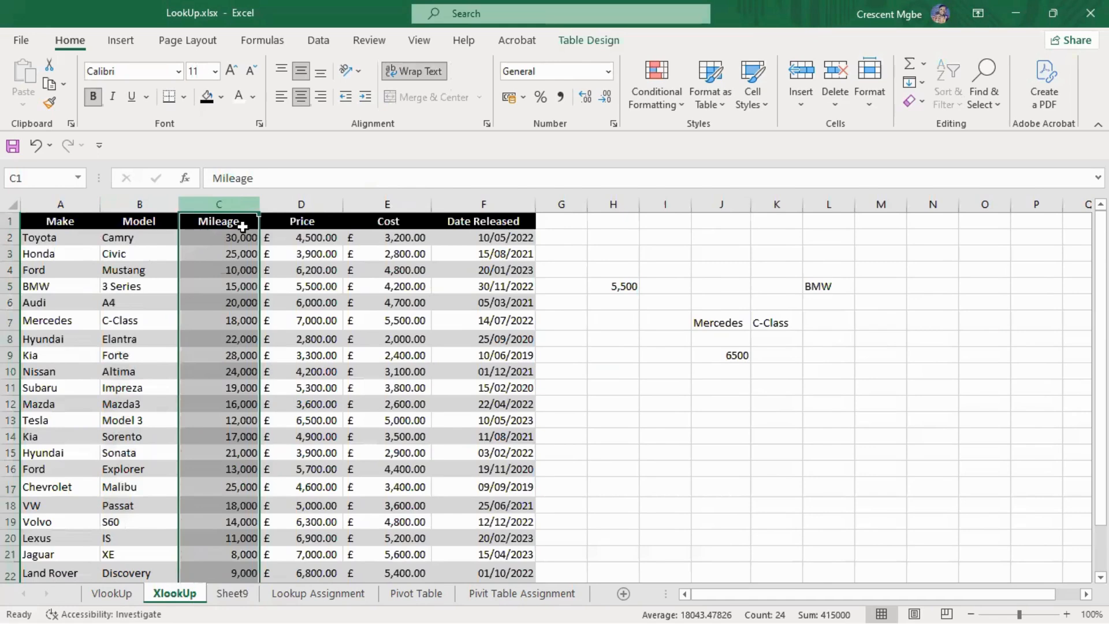
scroll(240, 231, "down", 2)
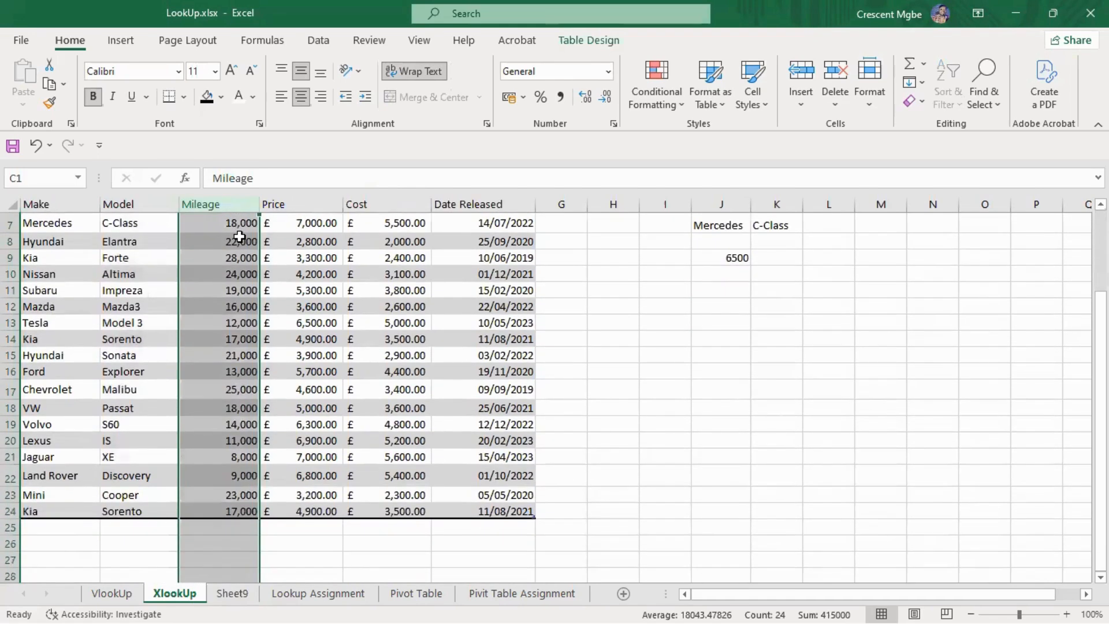
scroll(240, 238, "up", 1)
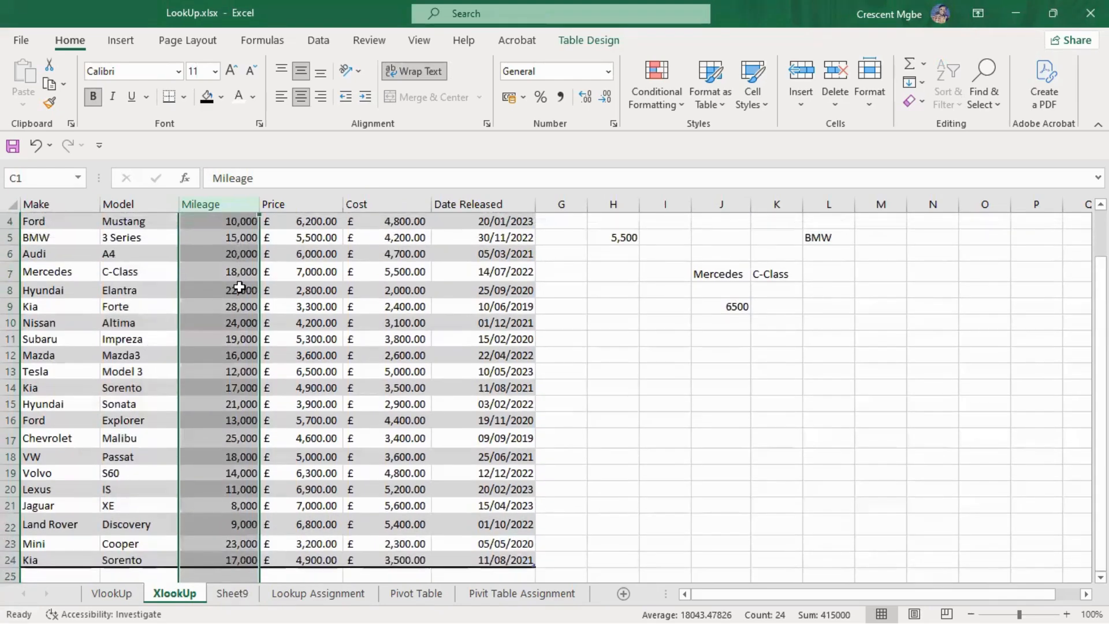
scroll(224, 255, "up", 1)
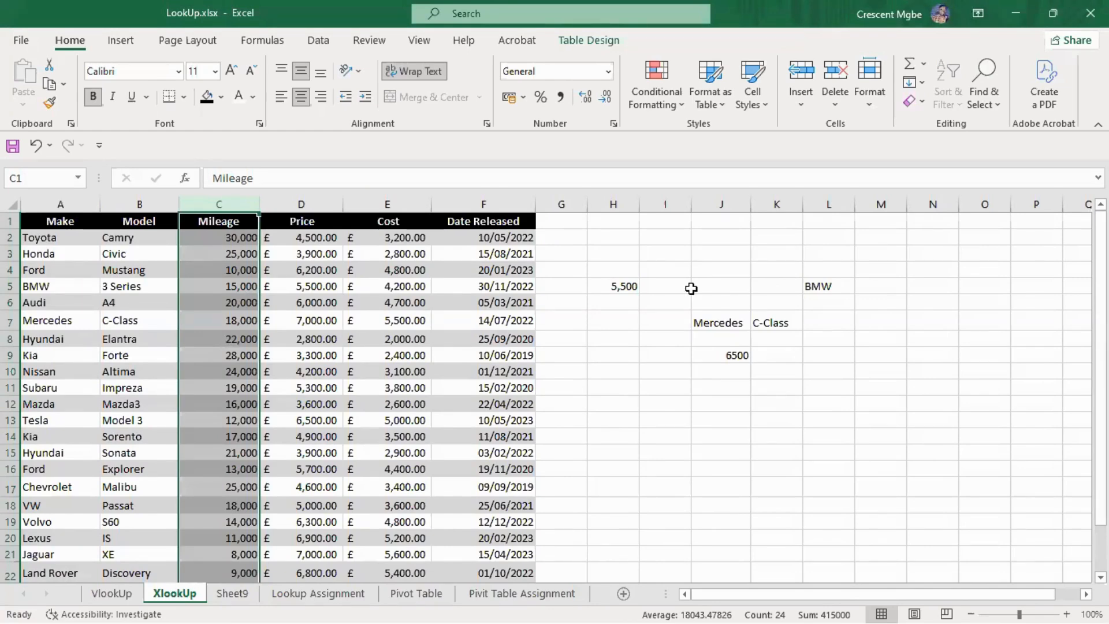
left_click_drag(613, 240, 864, 361)
key("Delete")
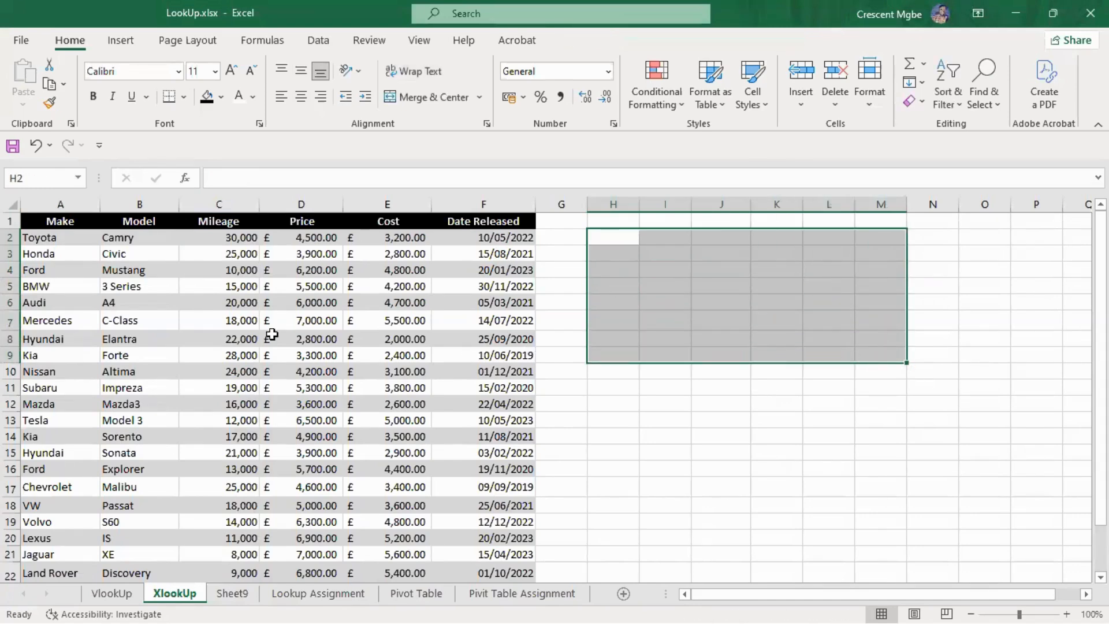
left_click(720, 385)
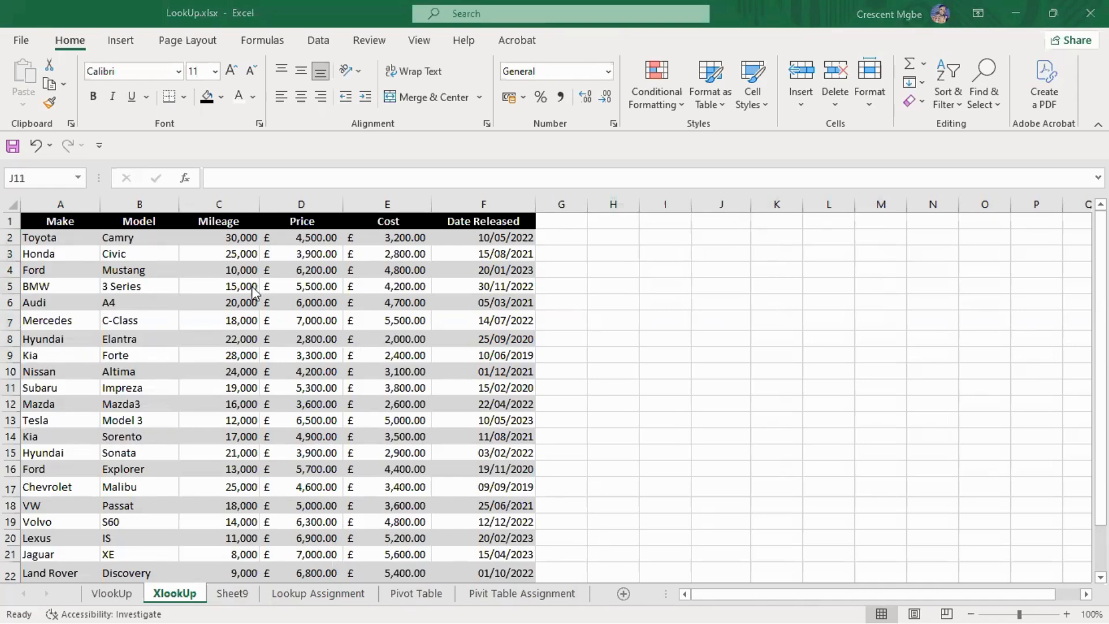
left_click(228, 202)
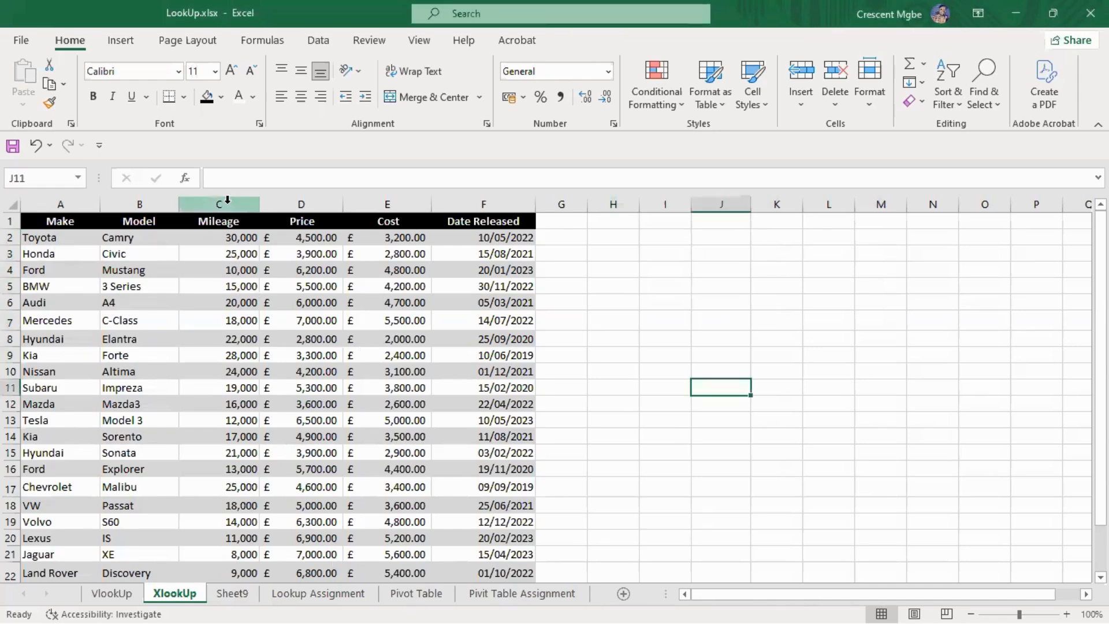
left_click(228, 202)
right_click(222, 267)
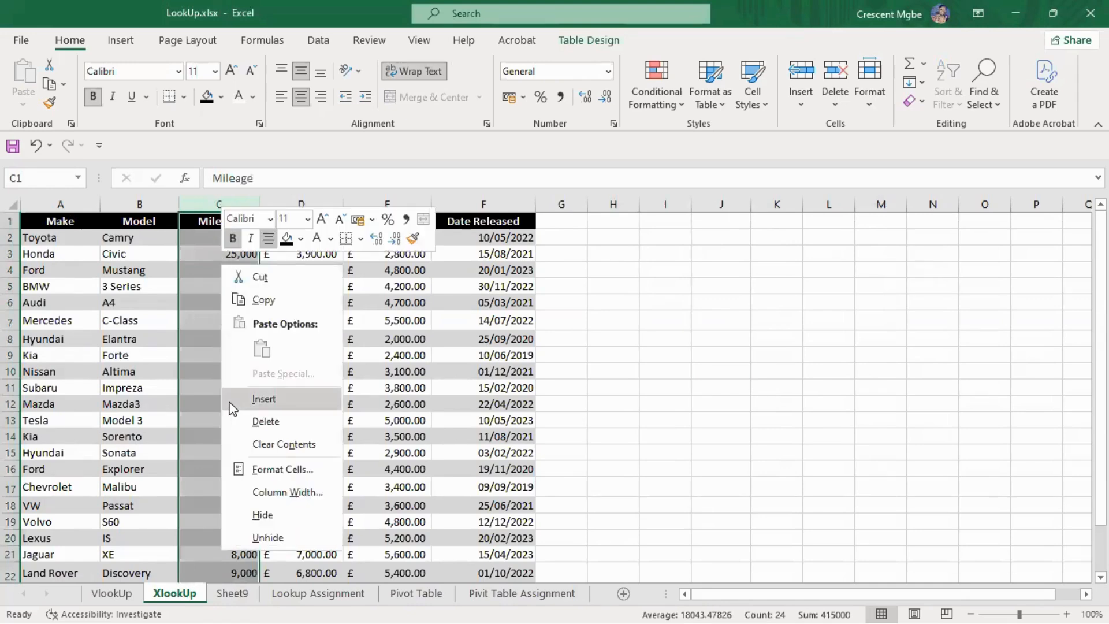
key("Escape")
Step: Sort the car table by the Mileage column from largest to smallest
left_click(213, 238)
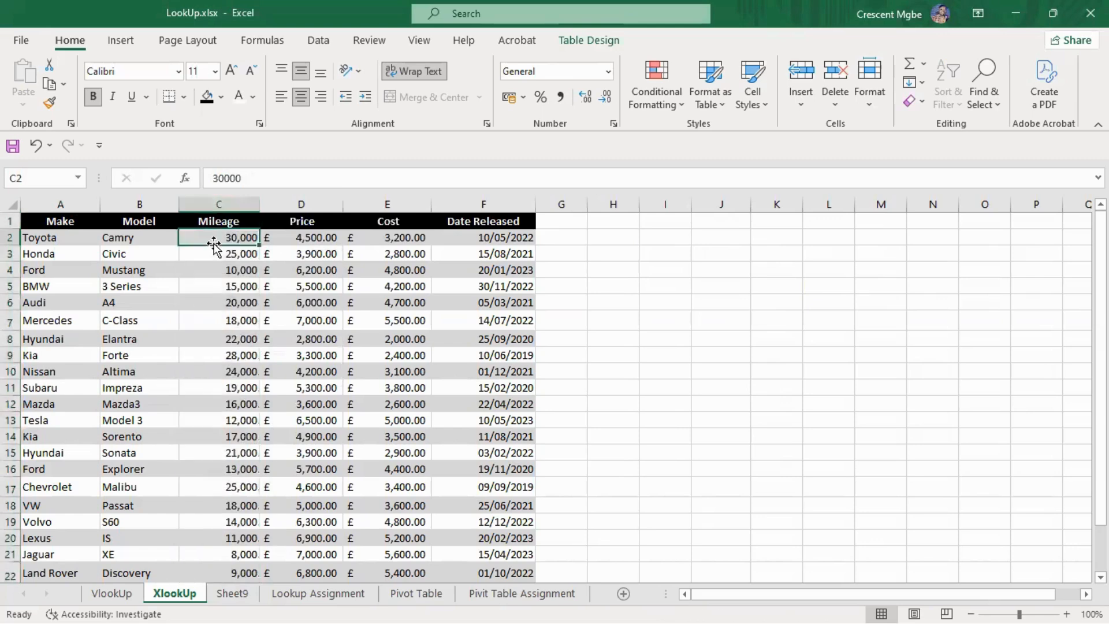
left_click_drag(214, 238, 220, 554)
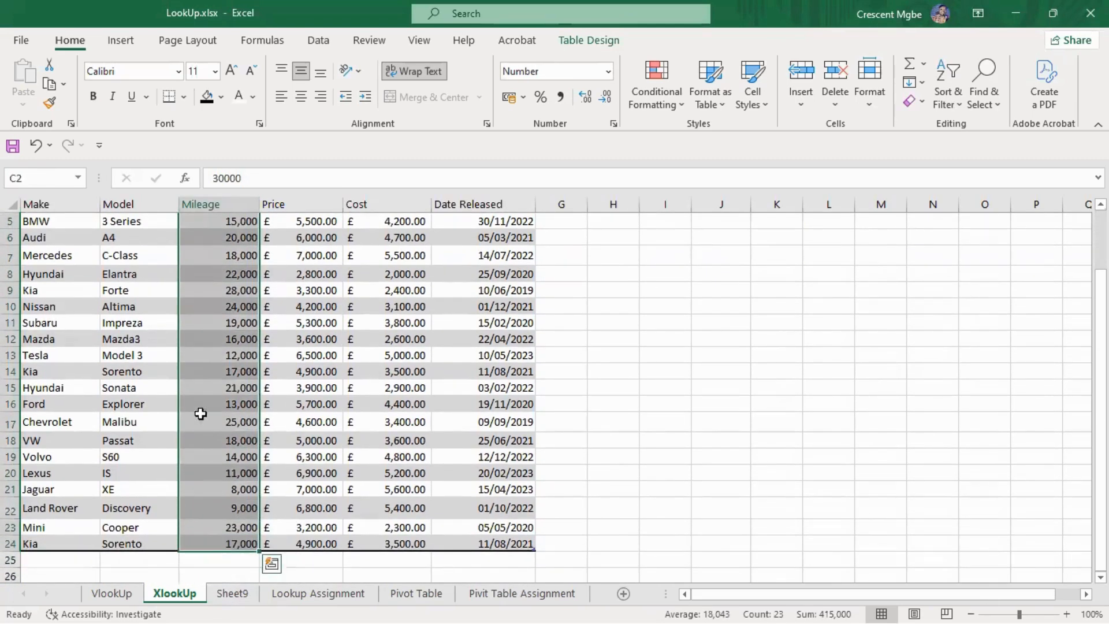
scroll(228, 265, "up", 2)
right_click(232, 244)
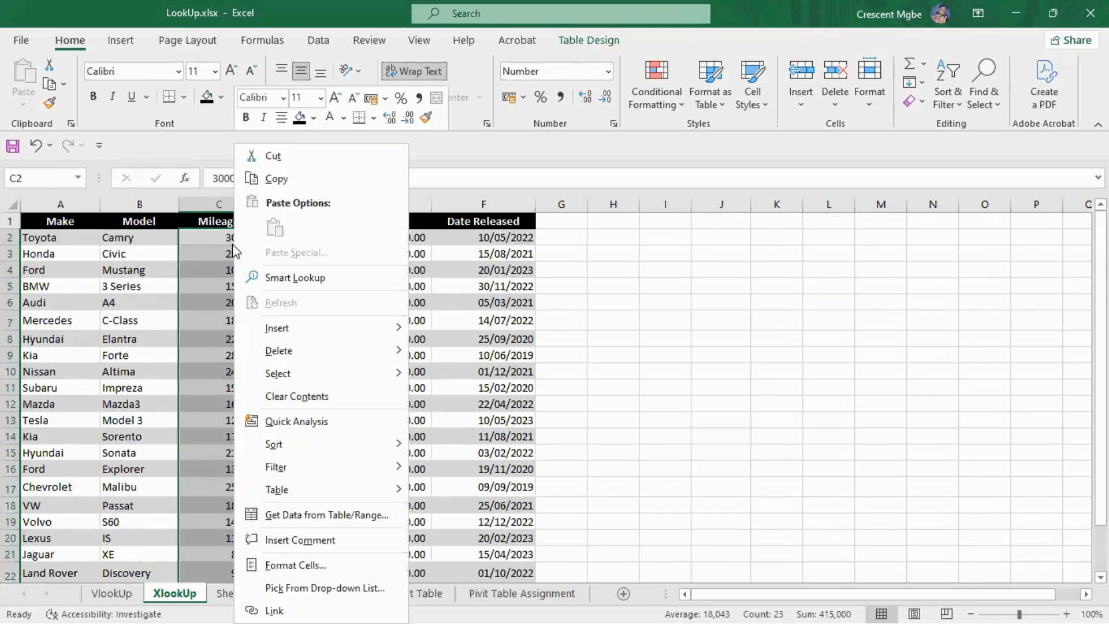
mouse_move(339, 445)
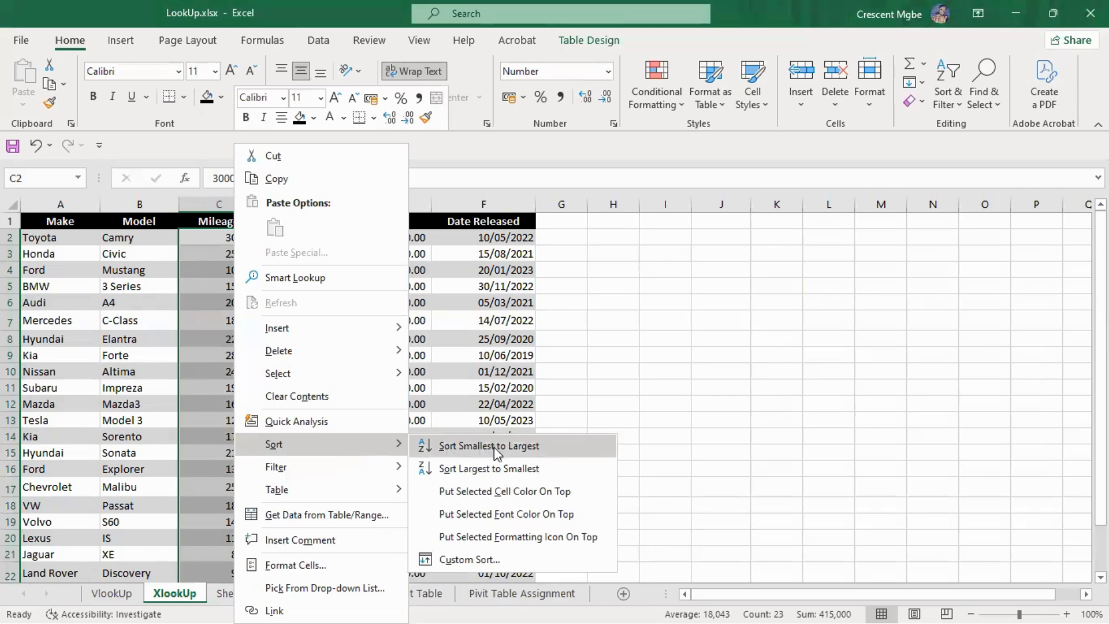
left_click(534, 470)
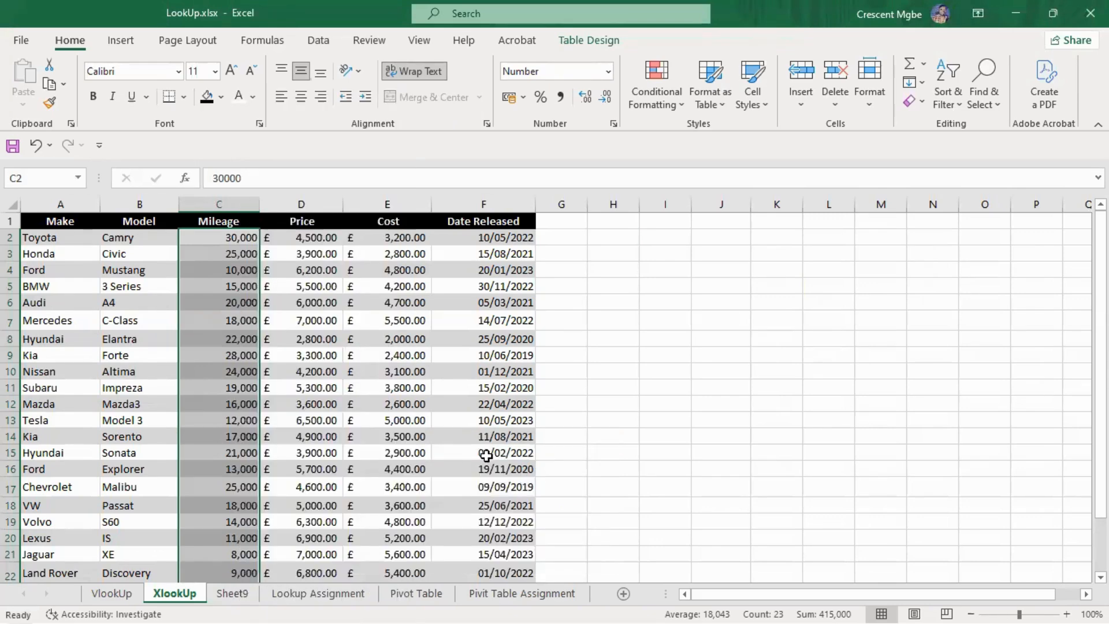
left_click(774, 338)
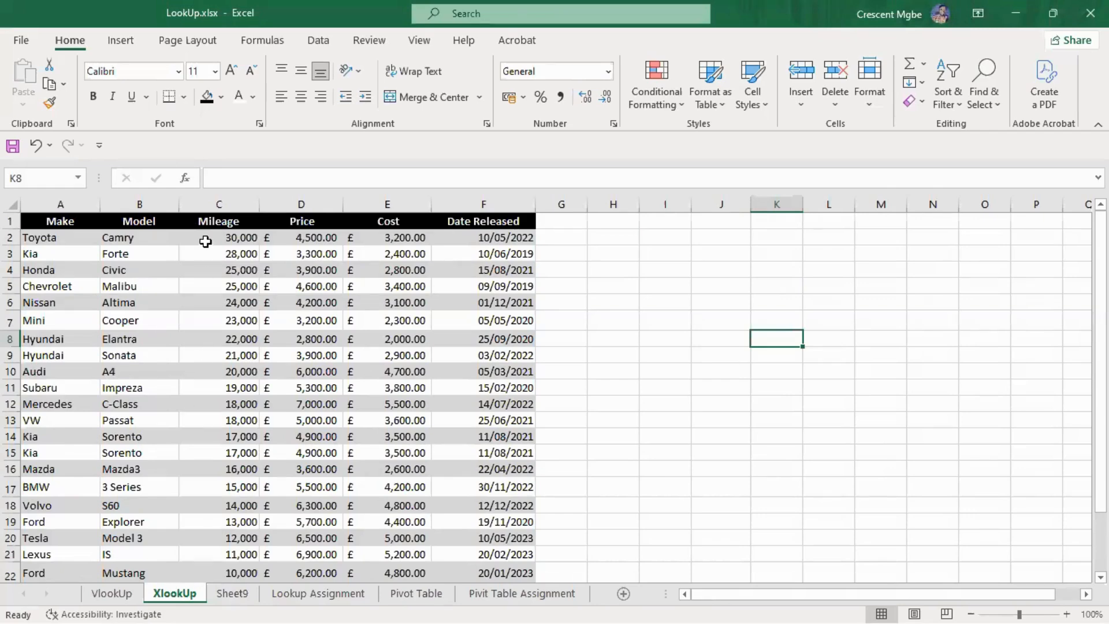
Step: Copy the mileages from 20,000 down to 8,000 (C10:C24) to K10 and widen column K slightly
left_click(201, 371)
left_click_drag(201, 372, 230, 575)
scroll(219, 497, "down", 1)
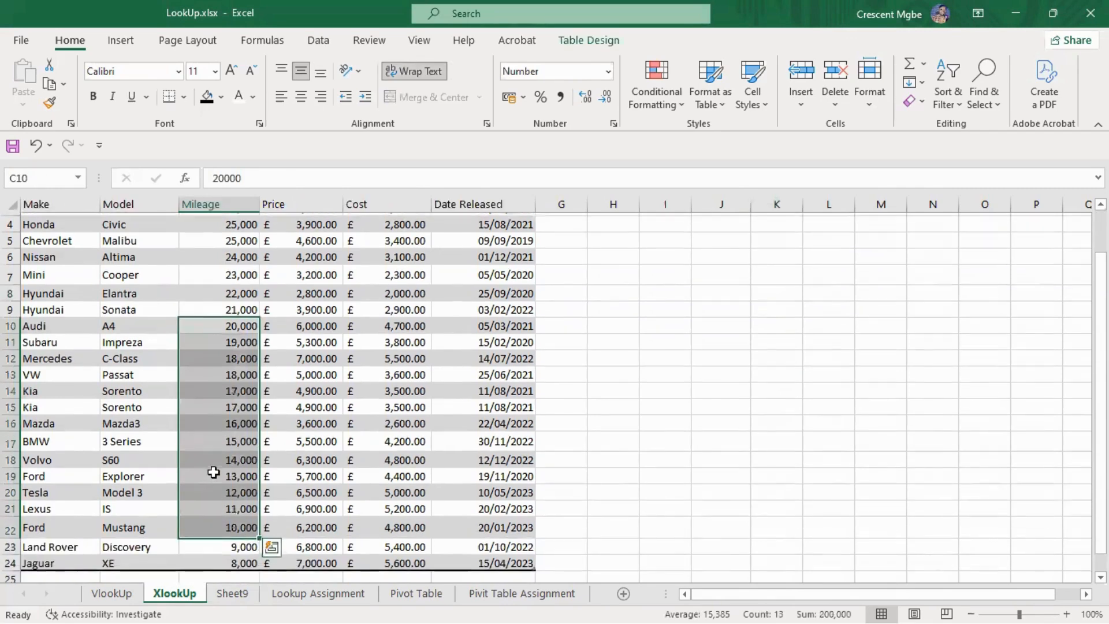
left_click(215, 353)
left_click_drag(210, 322, 225, 561)
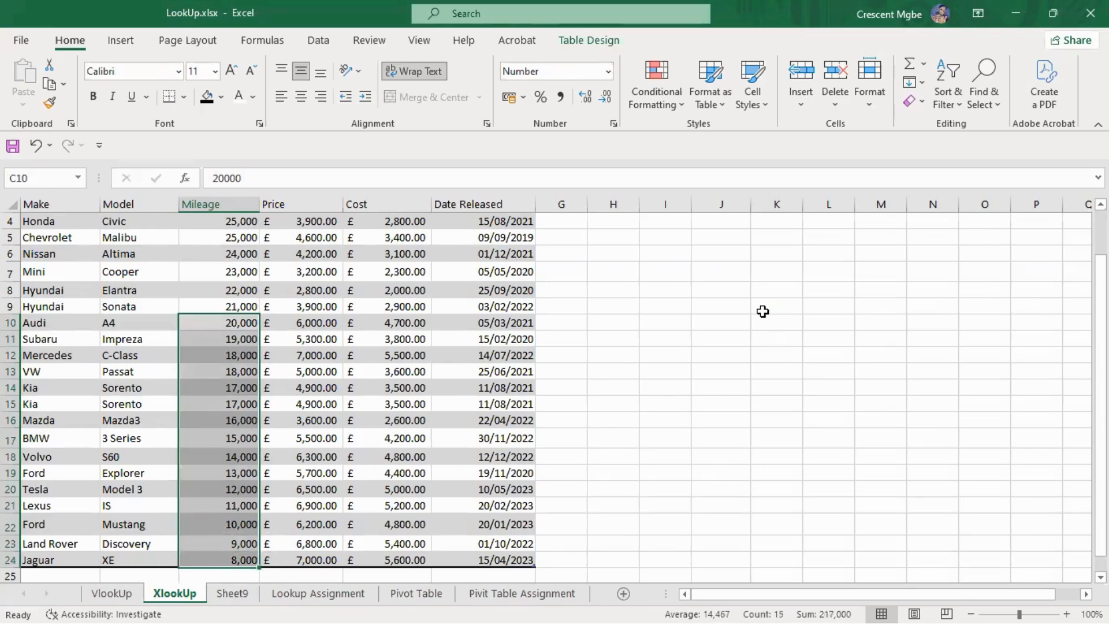
right_click(209, 324)
left_click(265, 182)
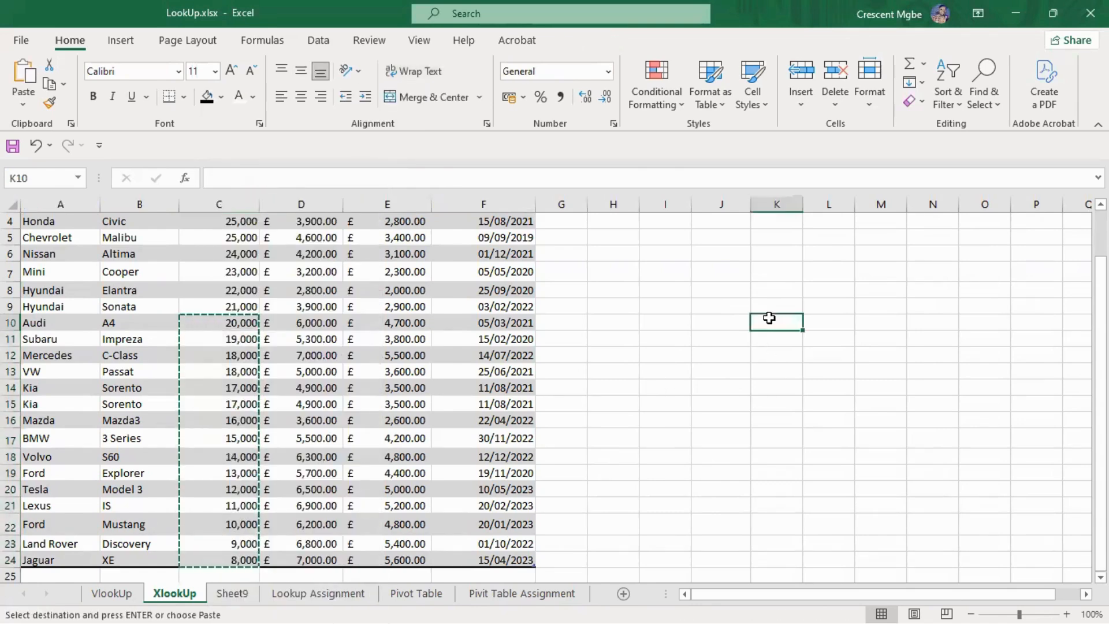
key("ctrl+v")
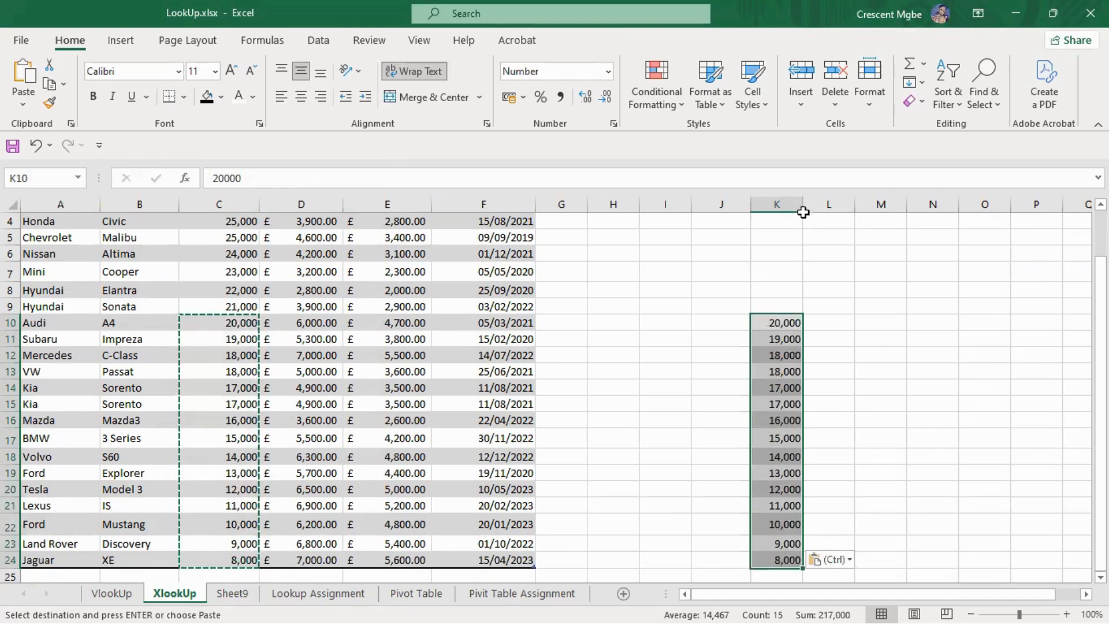
left_click_drag(802, 208, 813, 209)
left_click(899, 341)
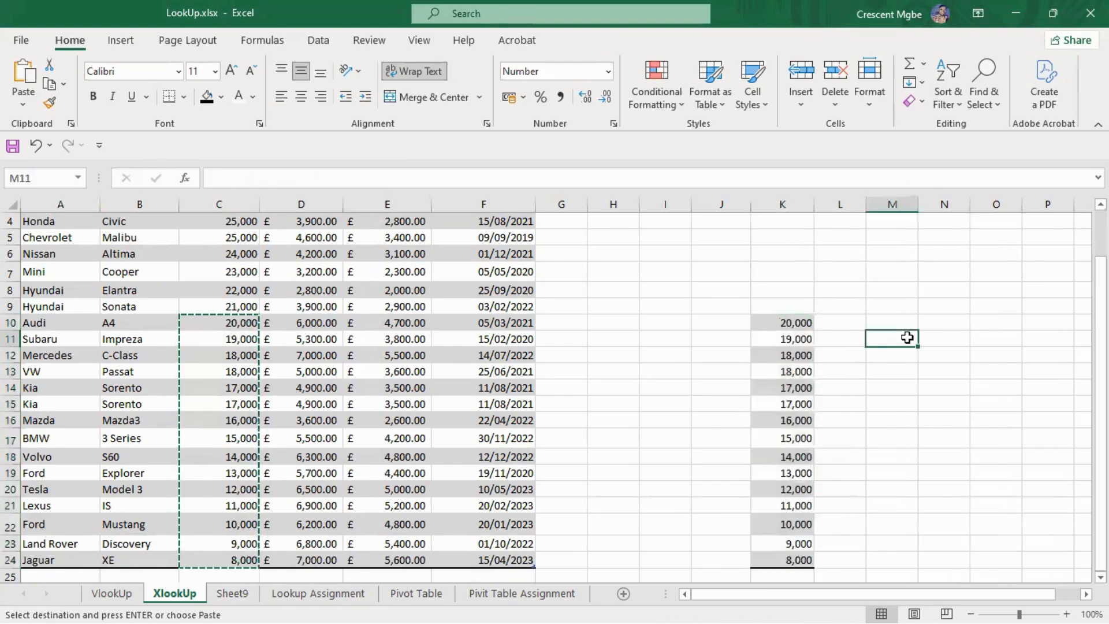
Step: Enter the headings Mileage in K9 and Cars in L9 above the copied values
left_click(787, 289)
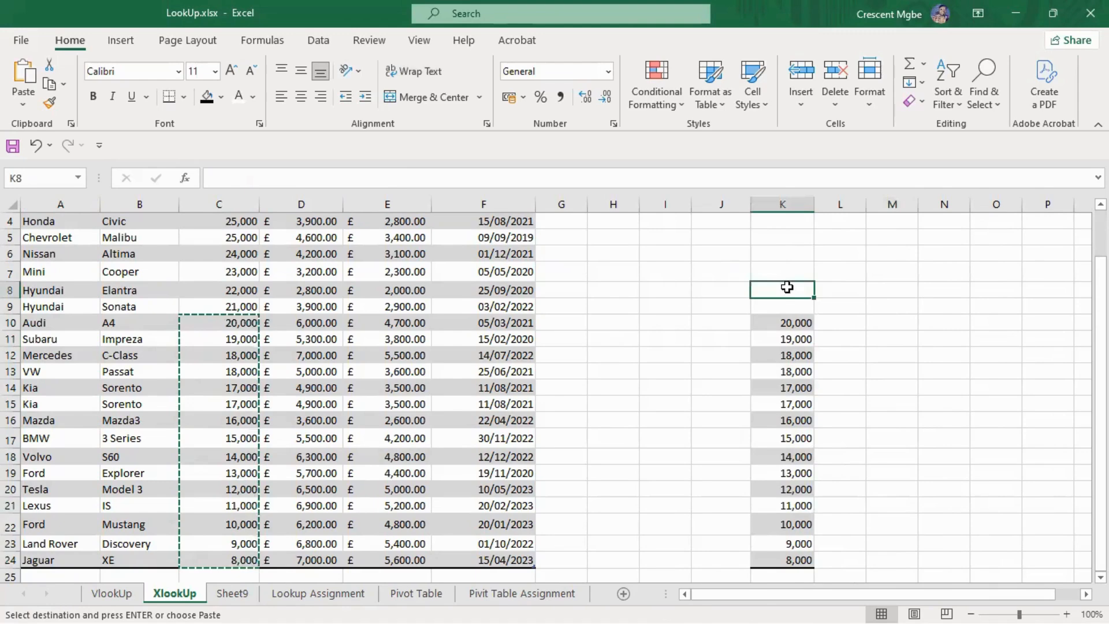
left_click(789, 304)
type("Mi")
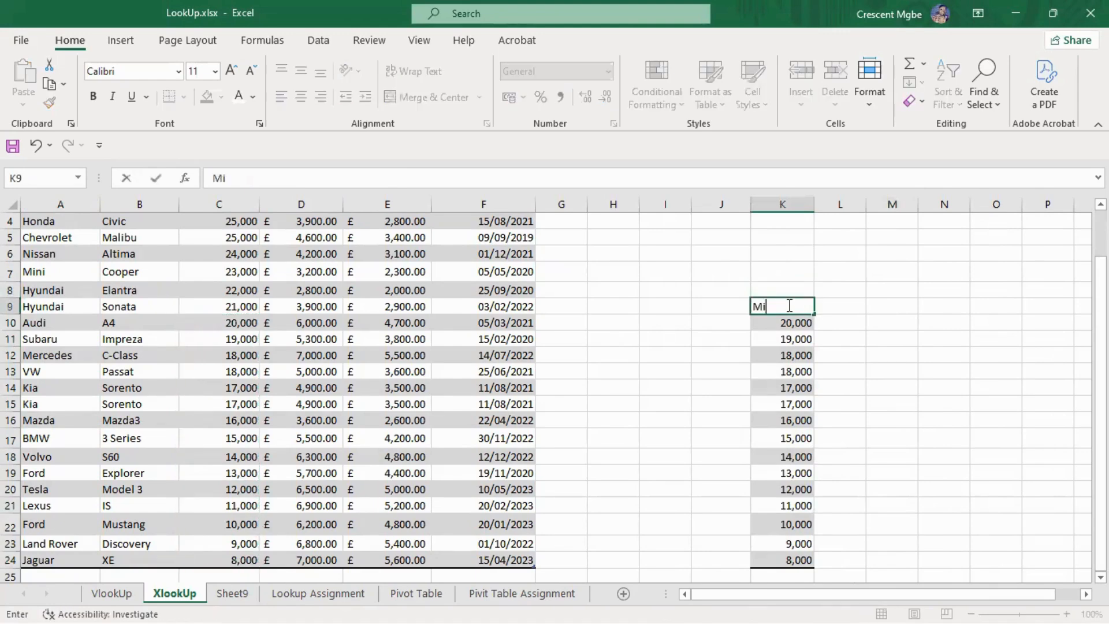
type("leage")
left_click(855, 312)
type("Cars")
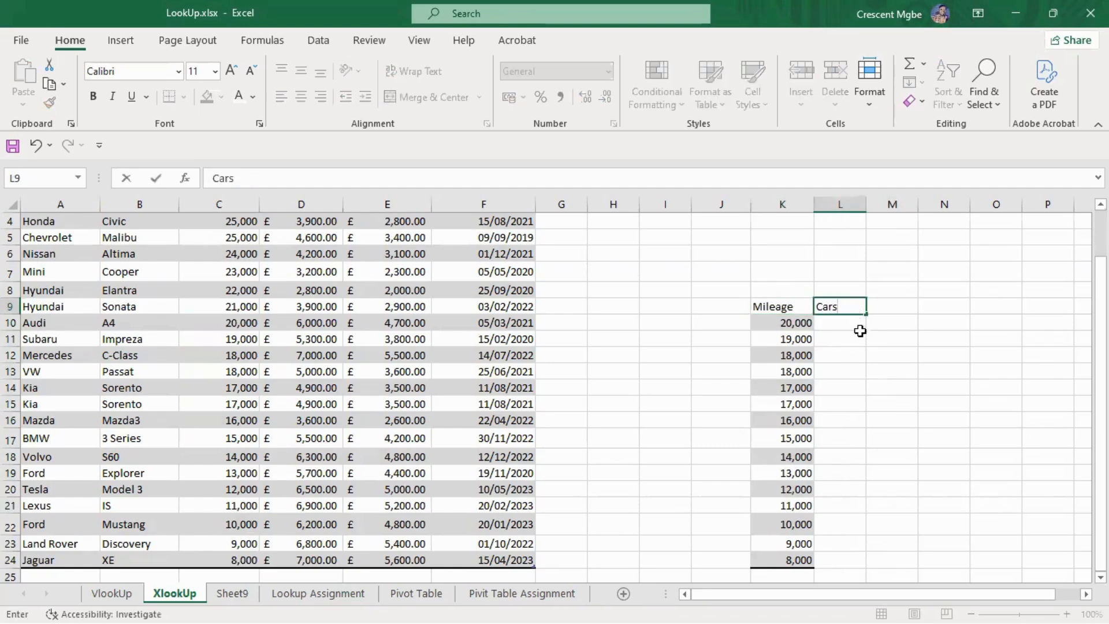
left_click(857, 326)
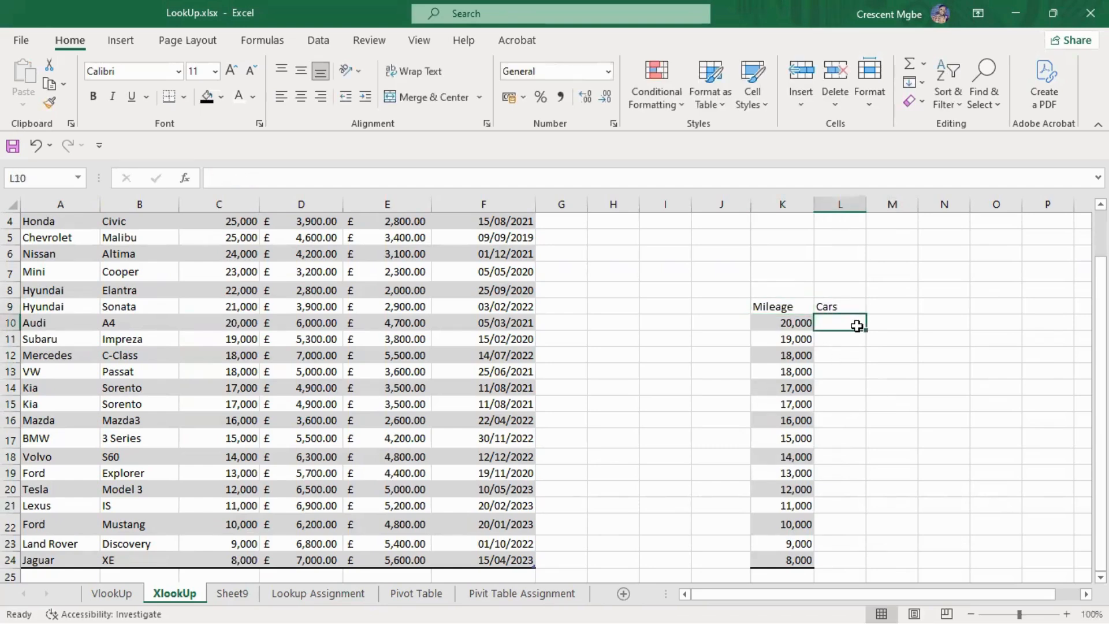
Step: Try an XLOOKUP formula in L10 with the Make in A10 as lookup value and column A as lookup array, and erase its arguments
type("=xlo")
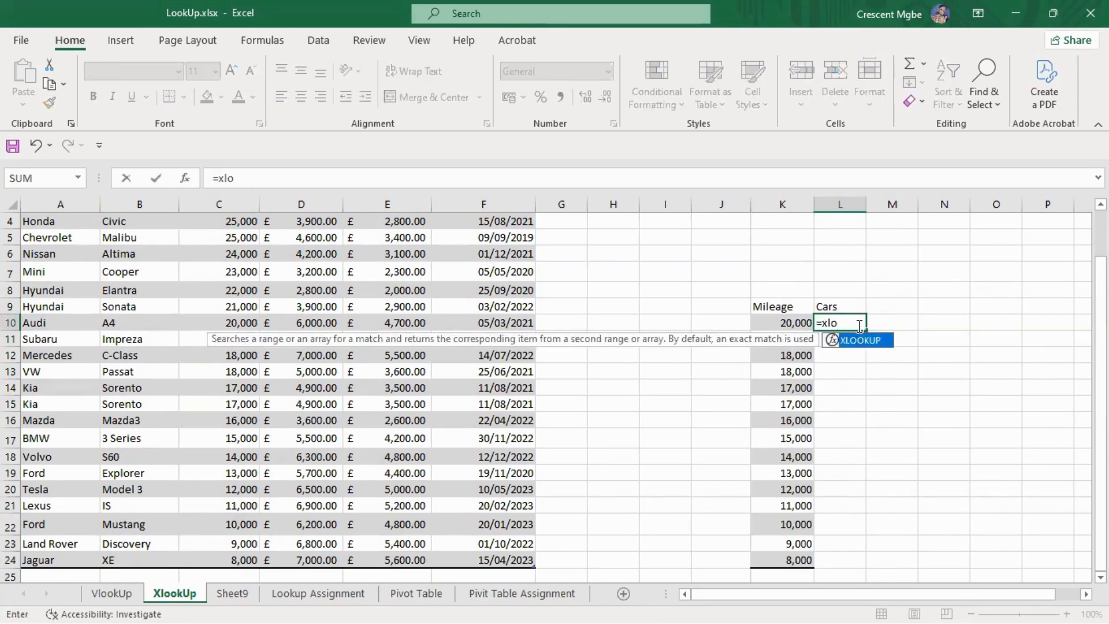
key("Tab")
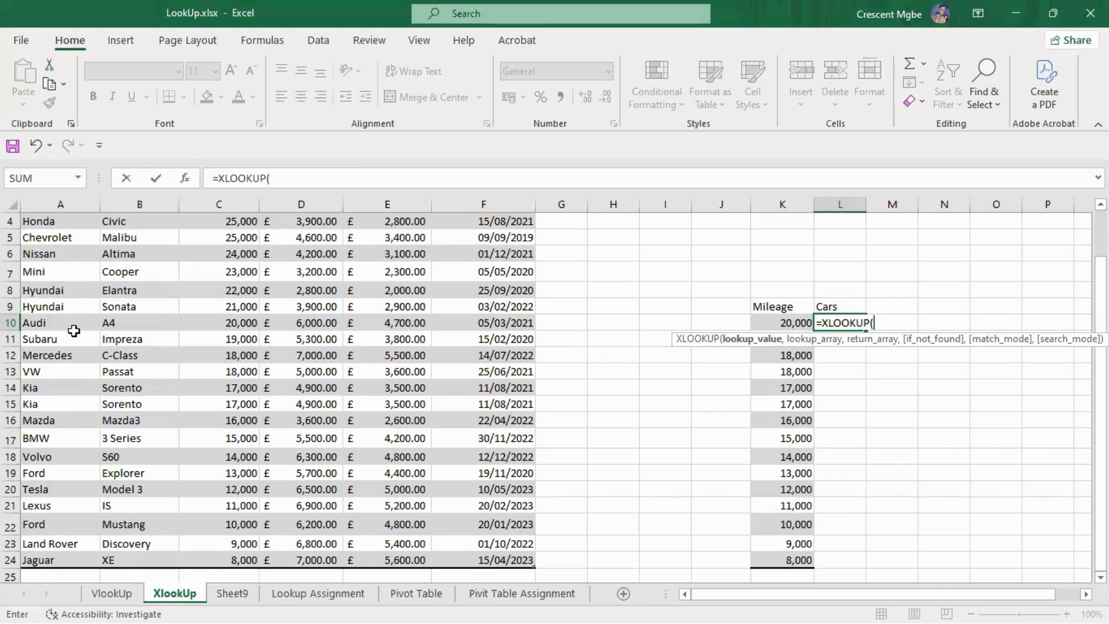
left_click(50, 324)
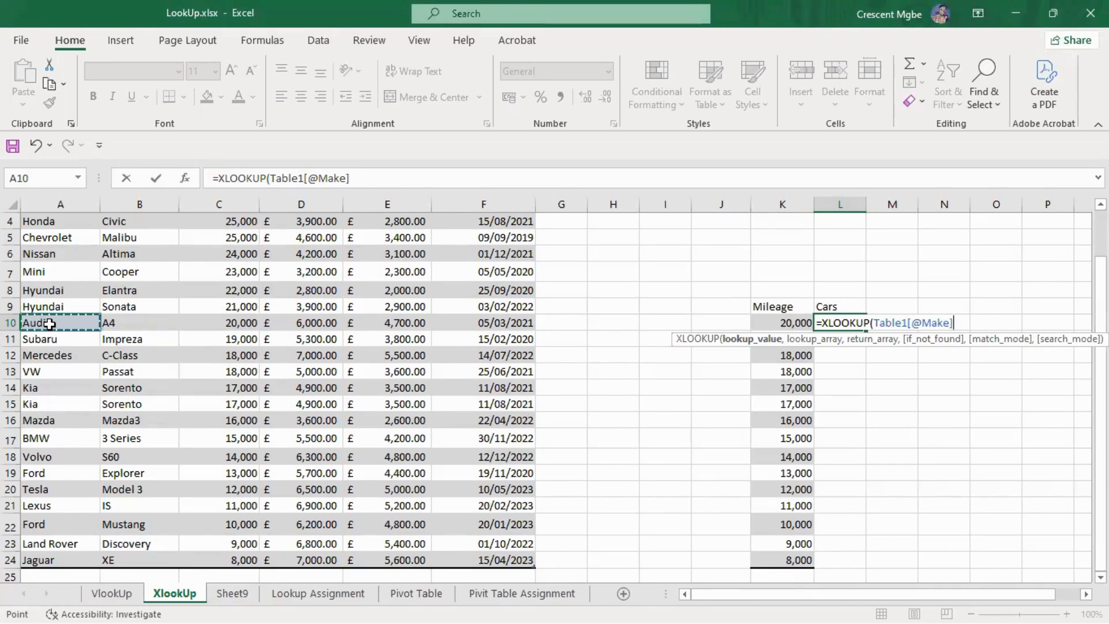
type(",")
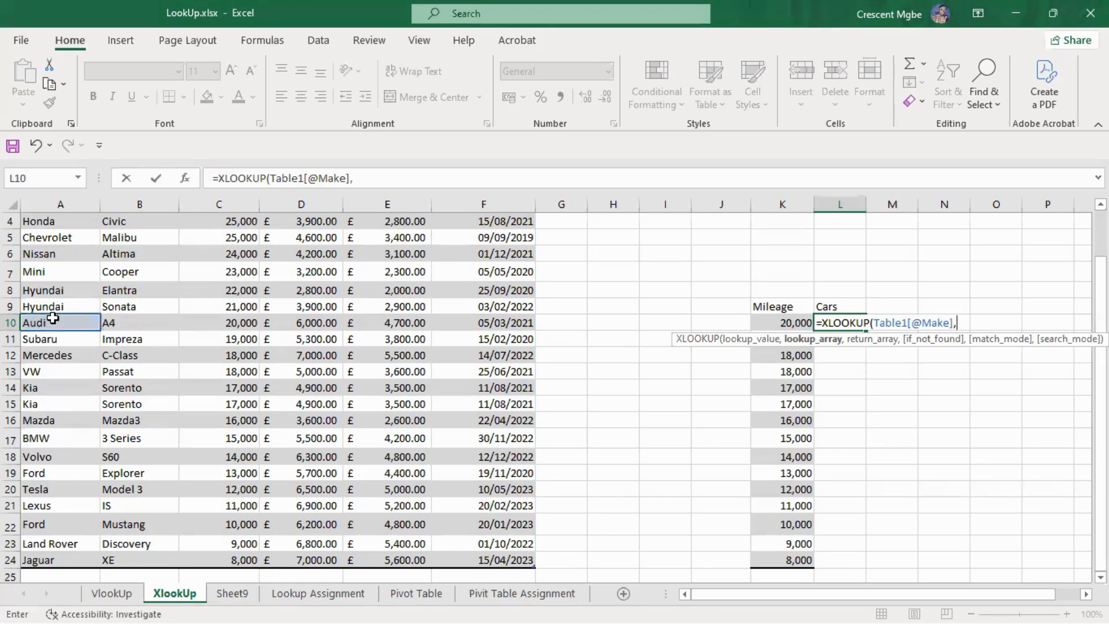
left_click(42, 202)
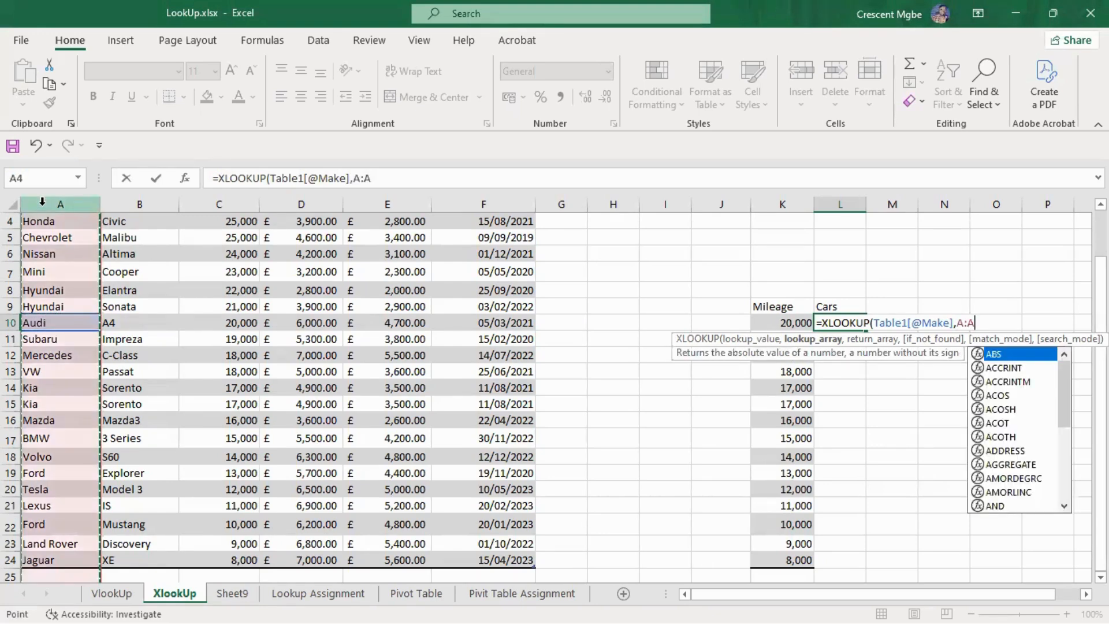
scroll(50, 209, "up", 1)
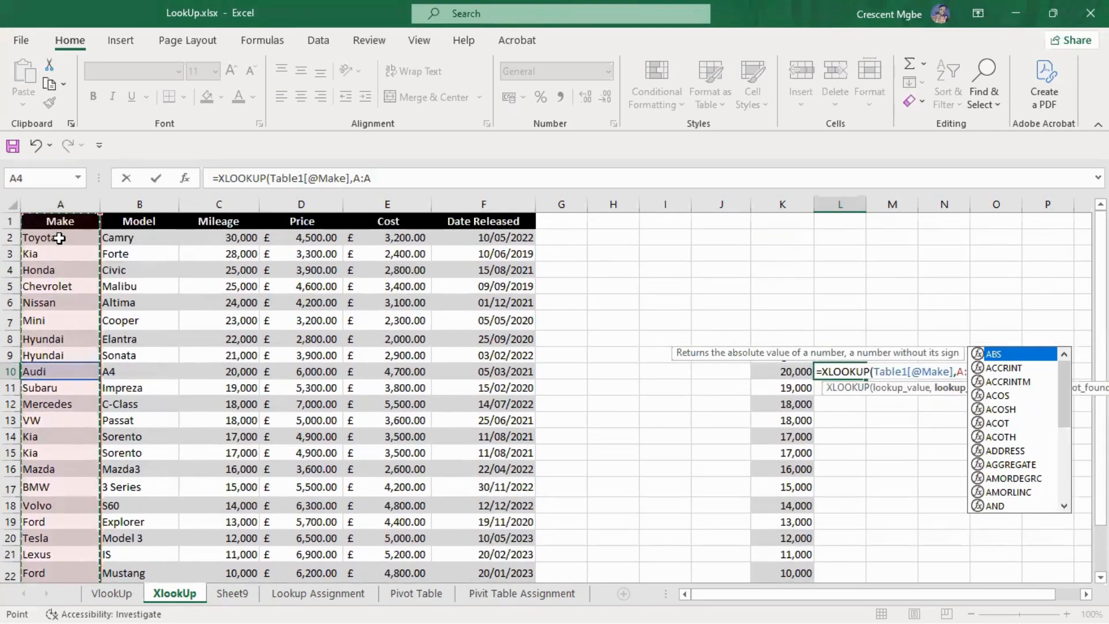
type(",")
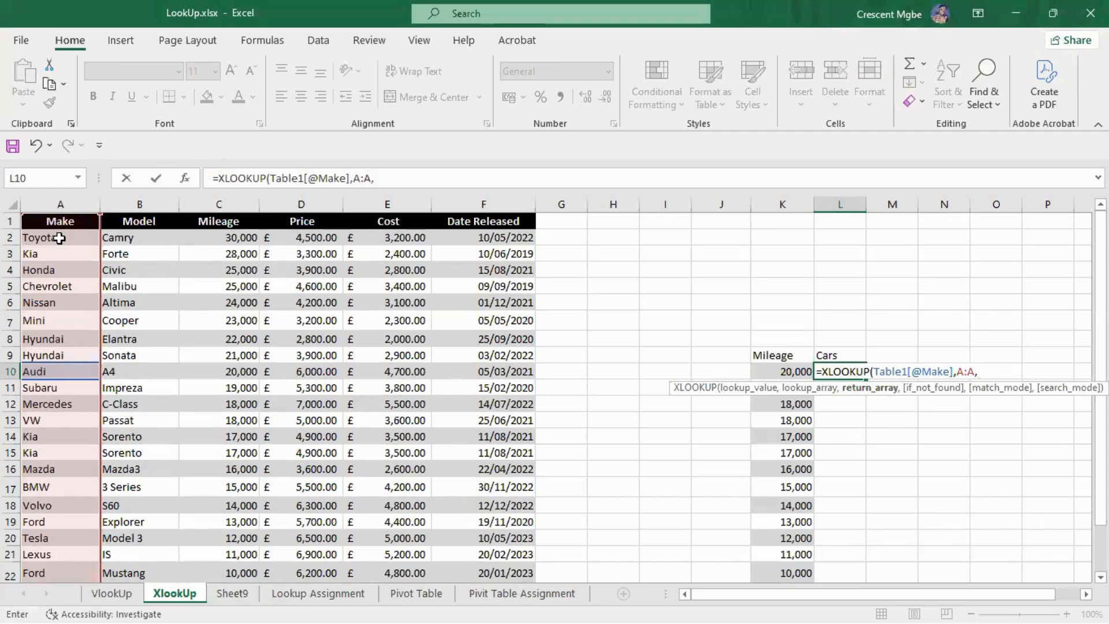
key("BackSpace")
key("BackSpace")
key("BackSpace")
key("BackSpace")
key("BackSpace")
key("BackSpace")
key("BackSpace")
key("BackSpace")
key("BackSpace")
key("BackSpace")
key("BackSpace")
key("BackSpace")
key("BackSpace")
key("BackSpace")
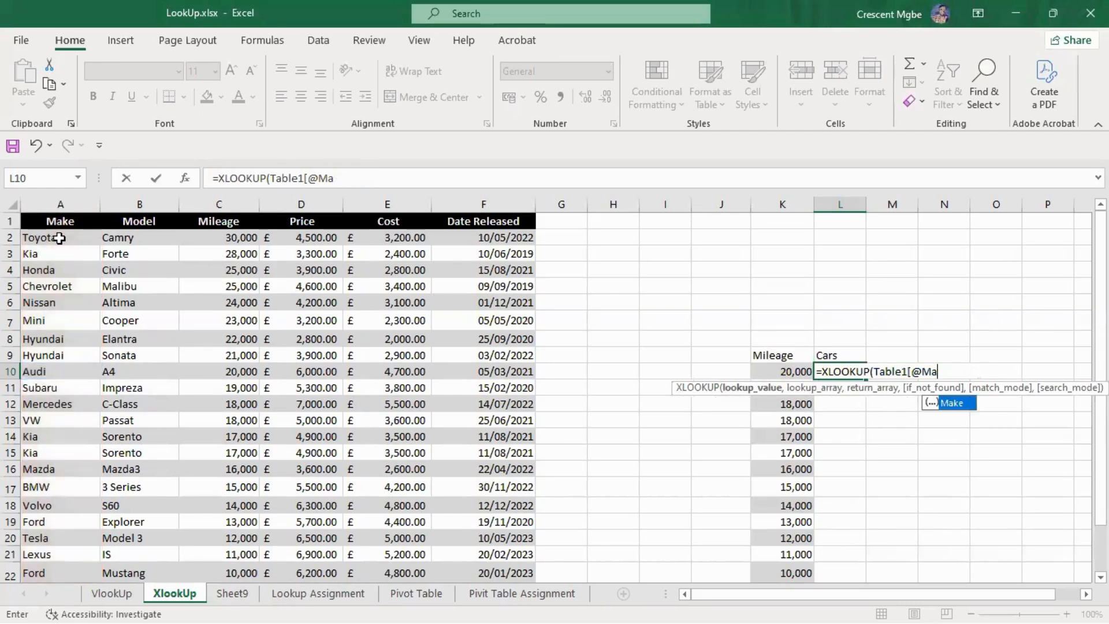
key("BackSpace")
key("BackSpace")
key("BackSpace")
key("BackSpace")
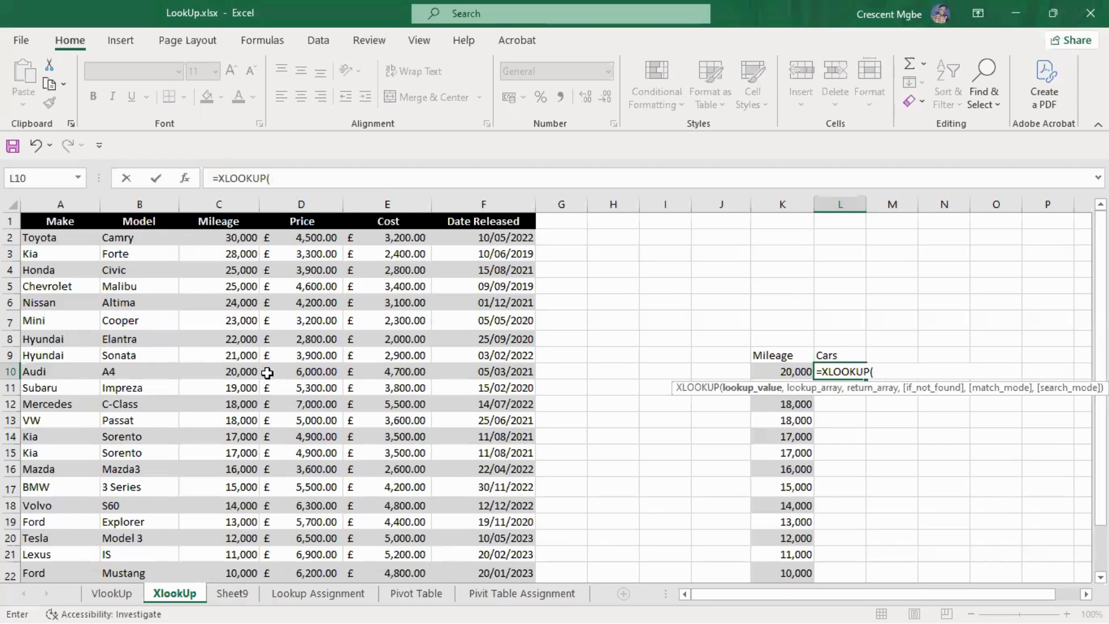
Step: Retry the L10 lookup with the Audi cell and the whole Make column, and erase the formula back to the equals sign
left_click(64, 378)
type(",")
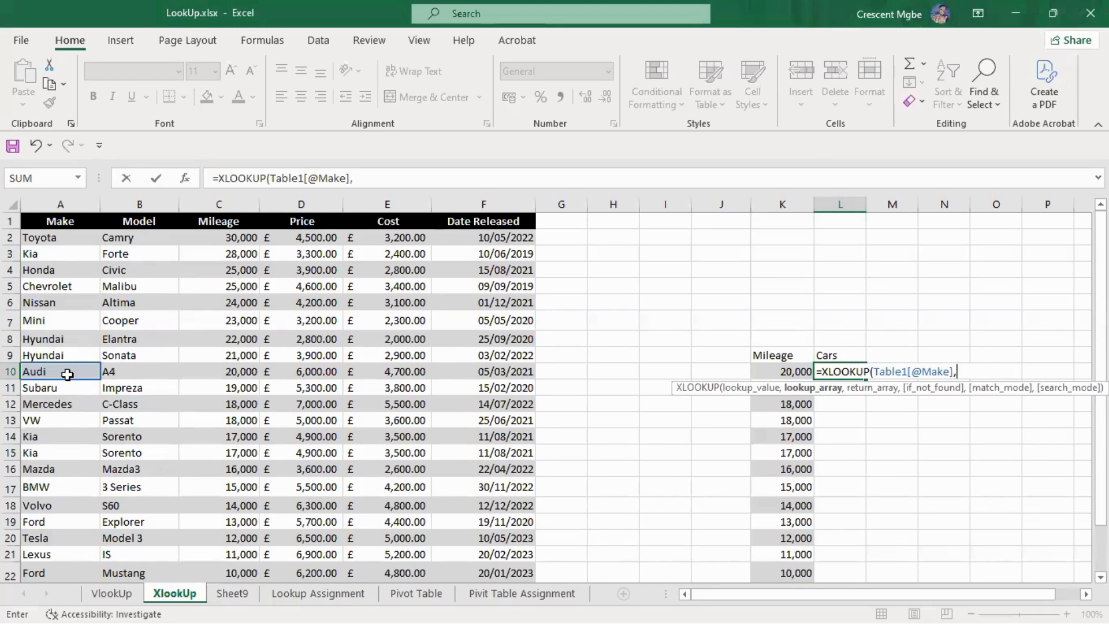
left_click(74, 201)
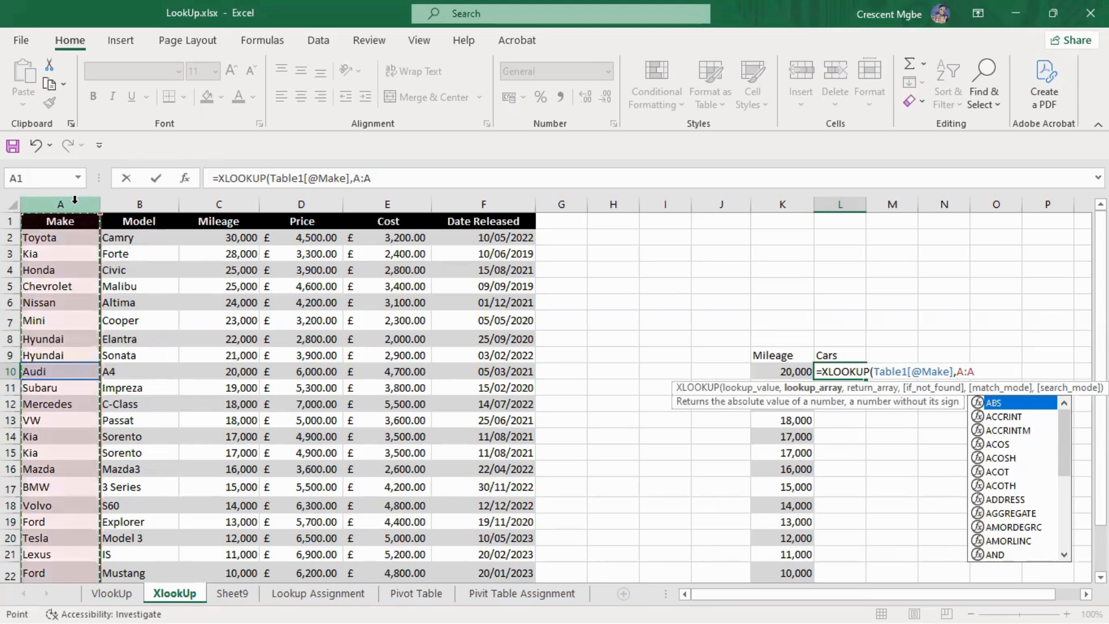
type(",")
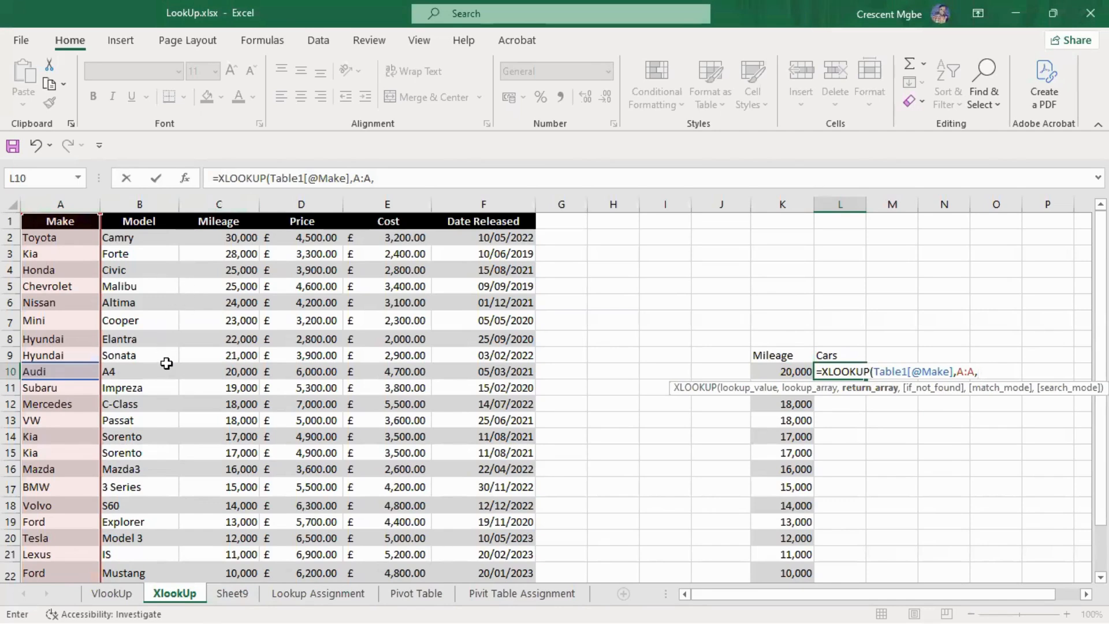
key("BackSpace")
key("BackSpace")
key("BackSpace")
key("BackSpace")
key("BackSpace")
key("BackSpace")
key("BackSpace")
key("BackSpace")
key("BackSpace")
key("BackSpace")
key("BackSpace")
key("BackSpace")
key("BackSpace")
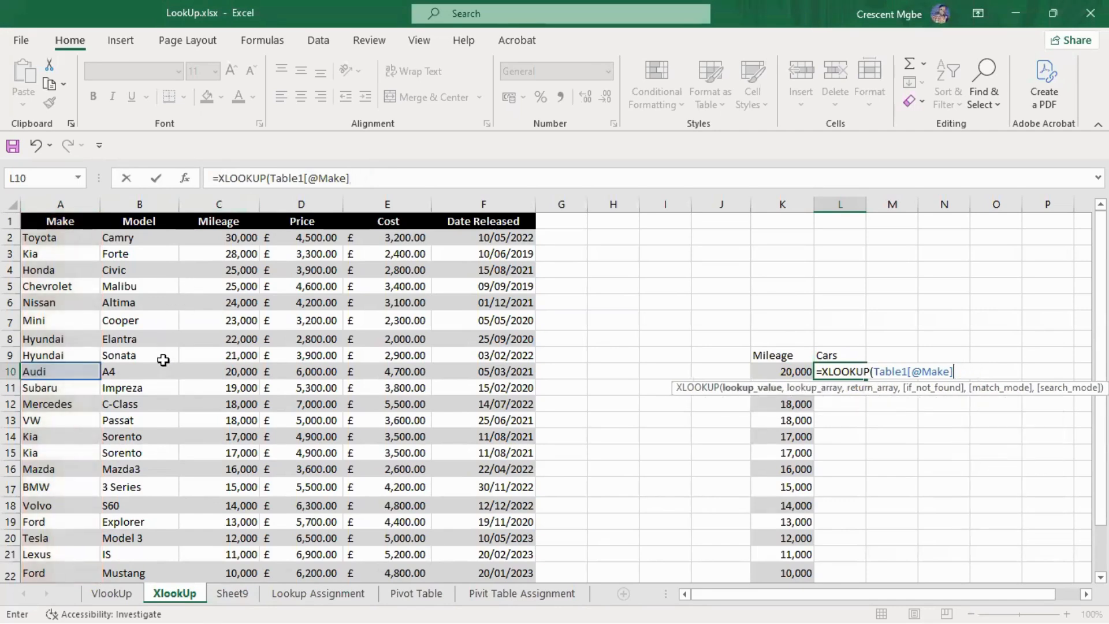
key("BackSpace")
key("BackSpace")
key("BackSpace")
key("BackSpace")
key("BackSpace")
key("BackSpace")
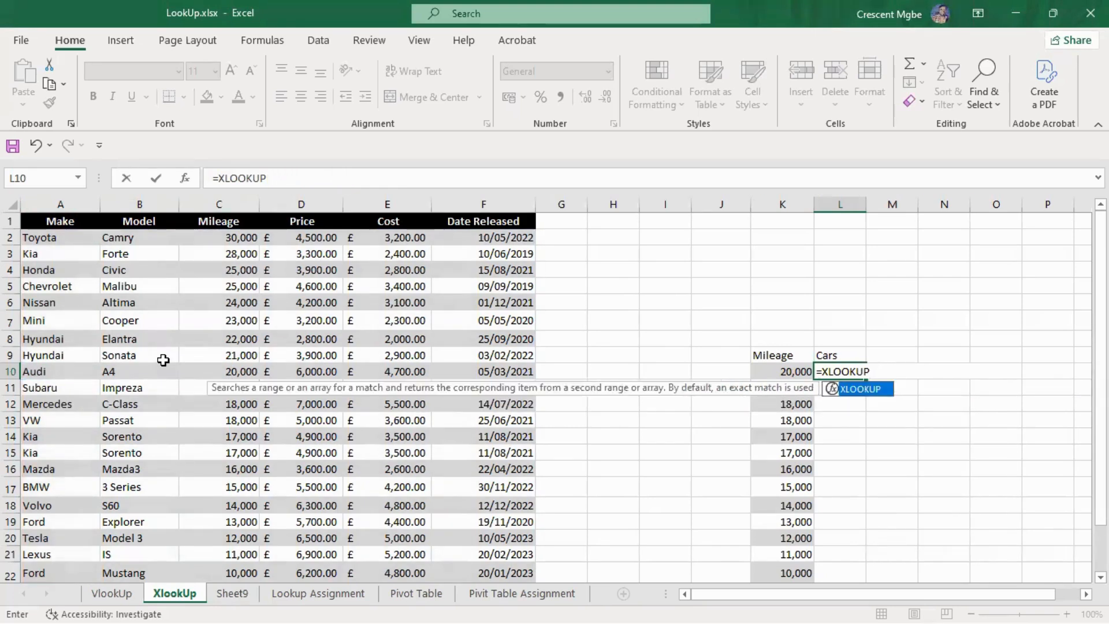
key("BackSpace")
key("BackSpace")
key("BackSpace")
key("BackSpace")
key("BackSpace")
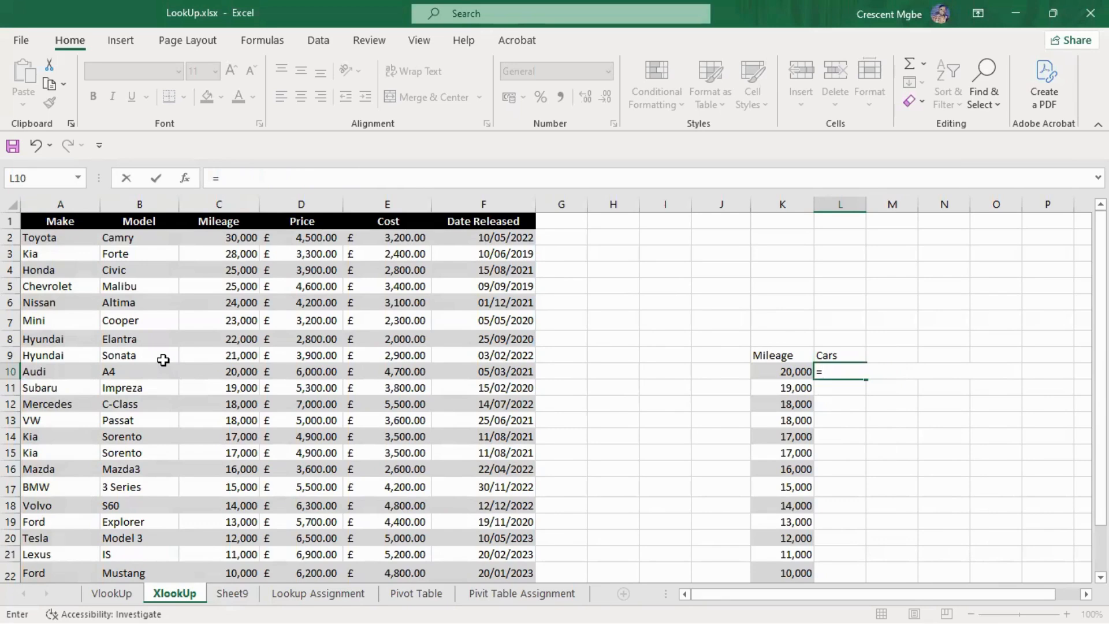
Step: Enter an XLOOKUP in L10 that finds the K10 mileage in column C and returns the Make from column A, using exact match (0)
type("xl")
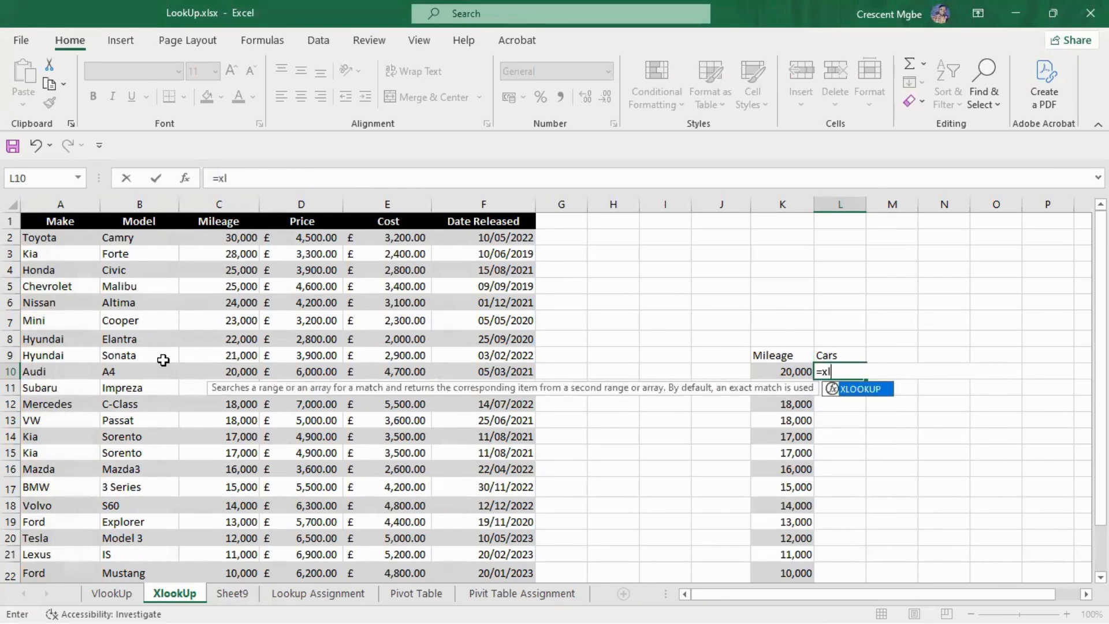
key("Tab")
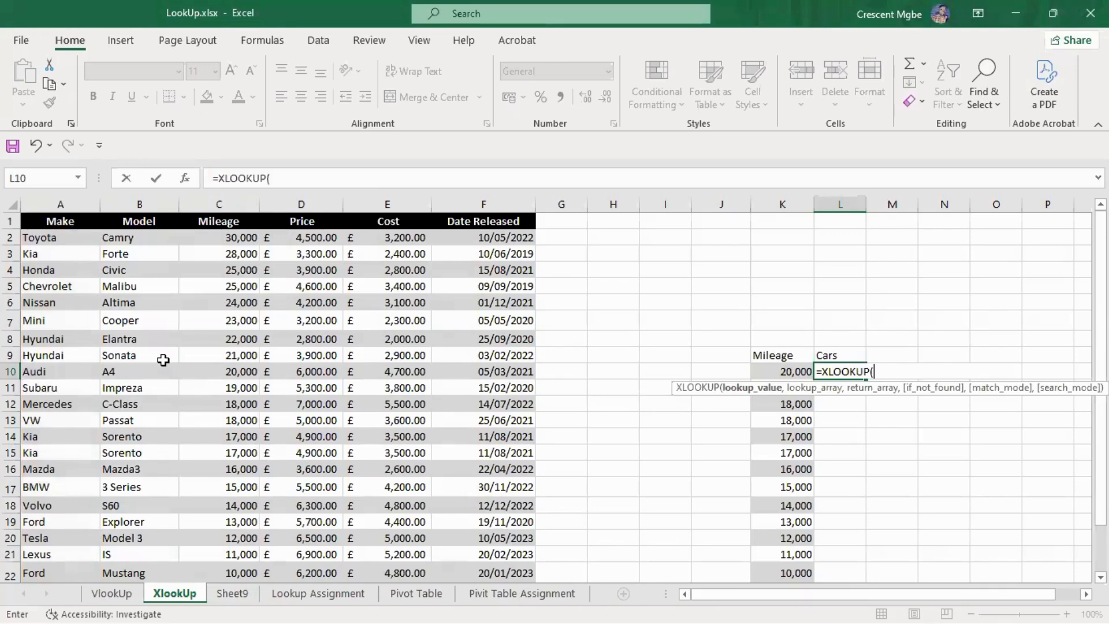
left_click(767, 372)
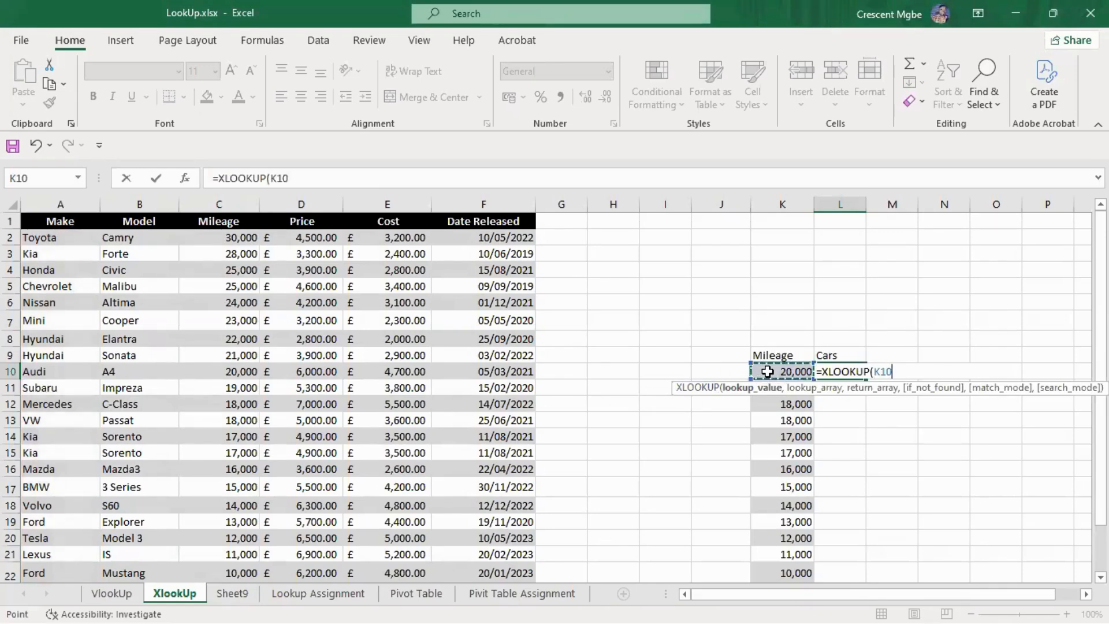
type(",")
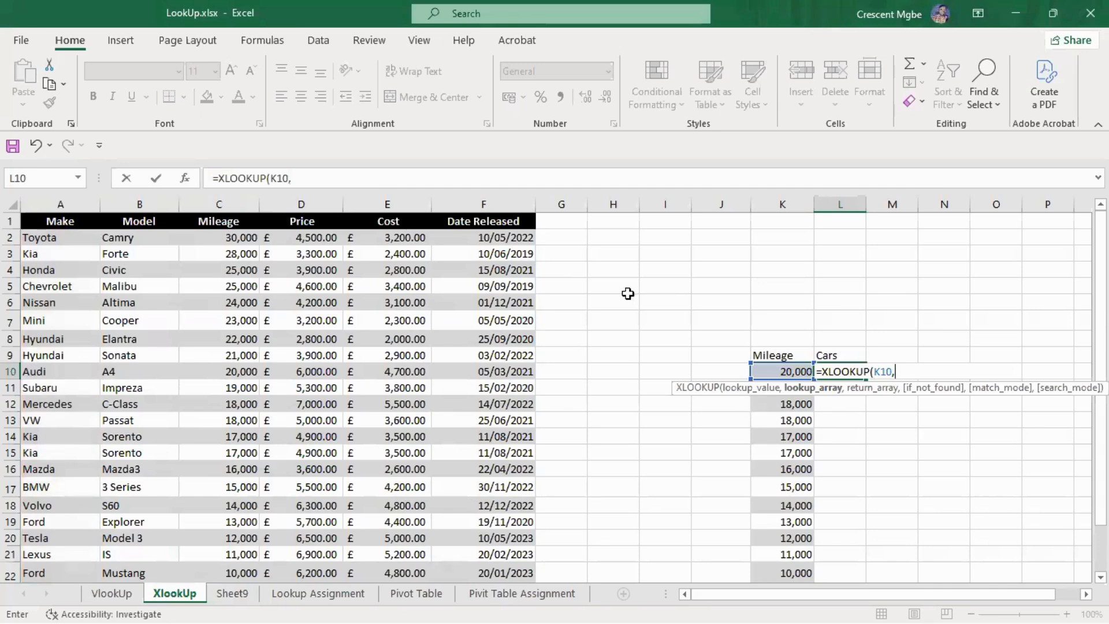
left_click(233, 203)
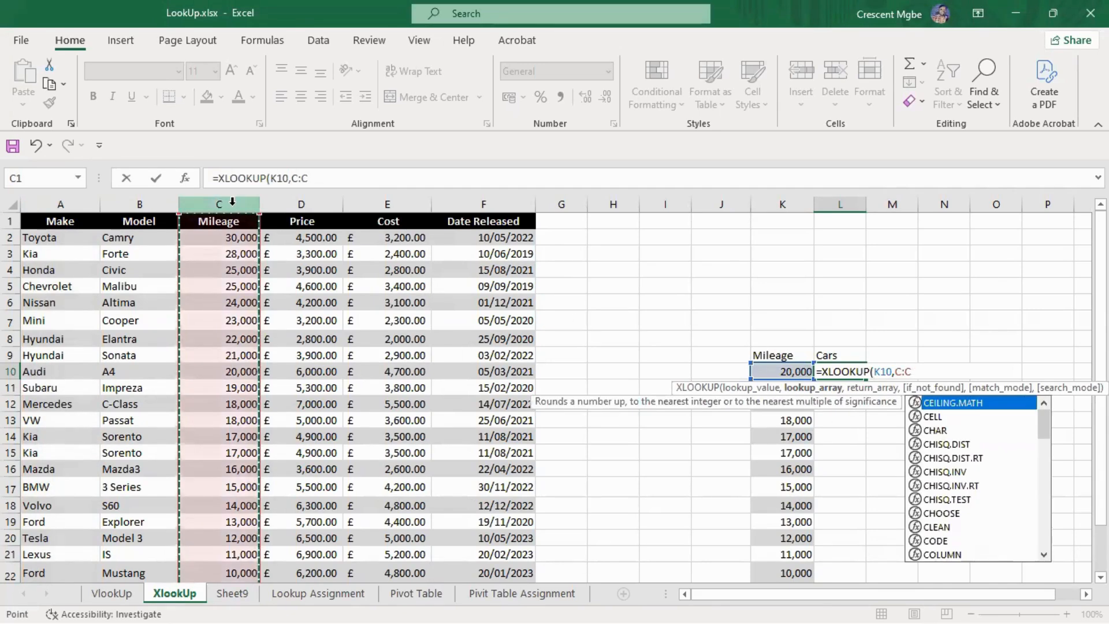
type(",")
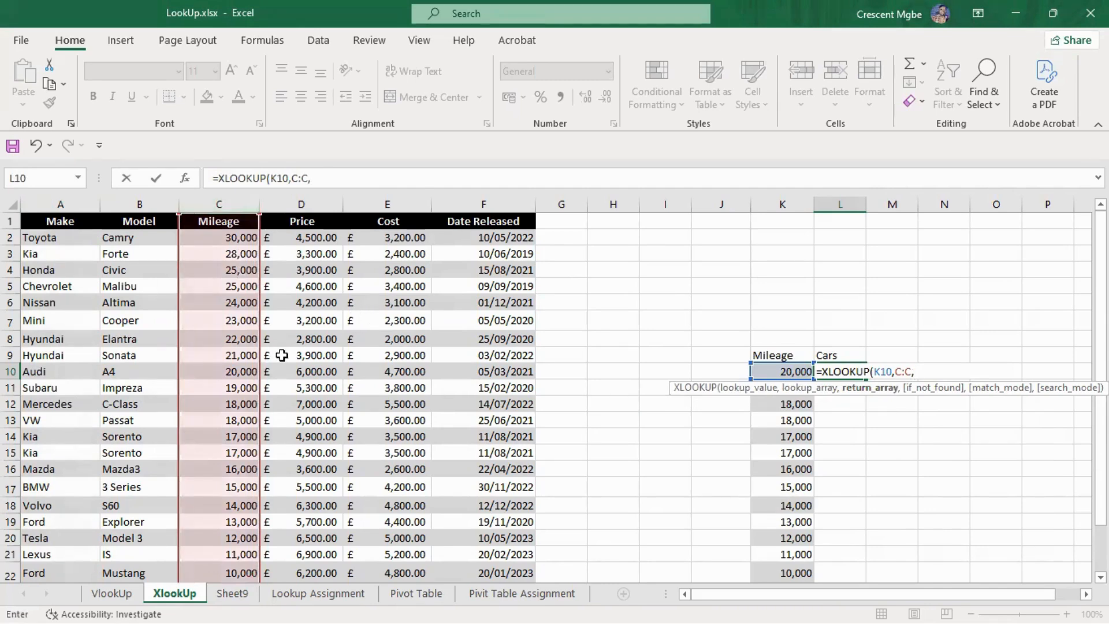
left_click(47, 200)
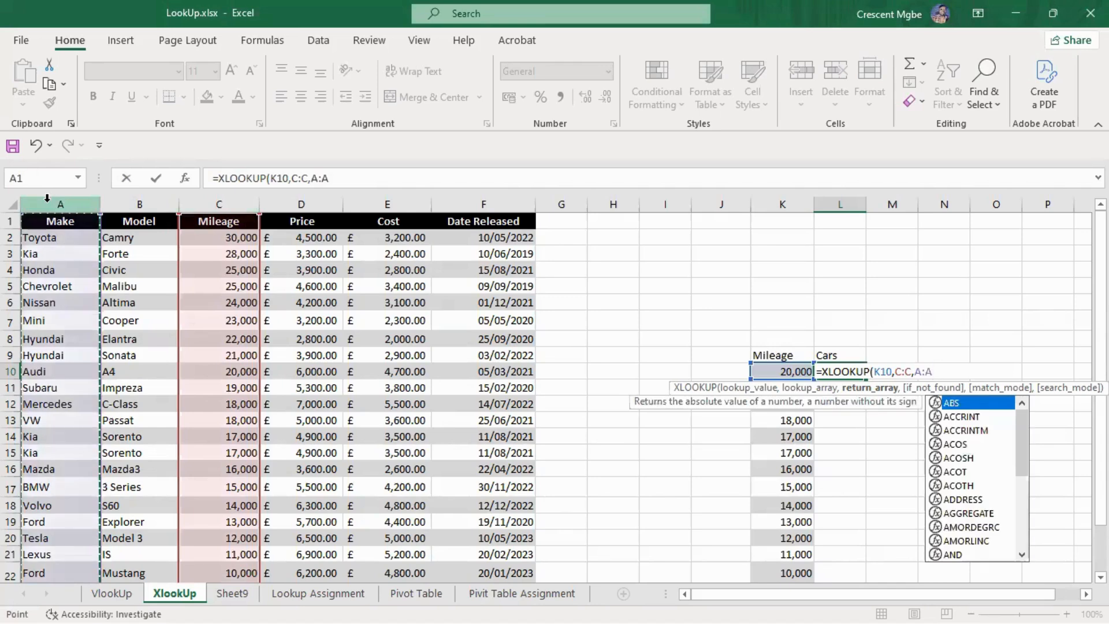
type(",")
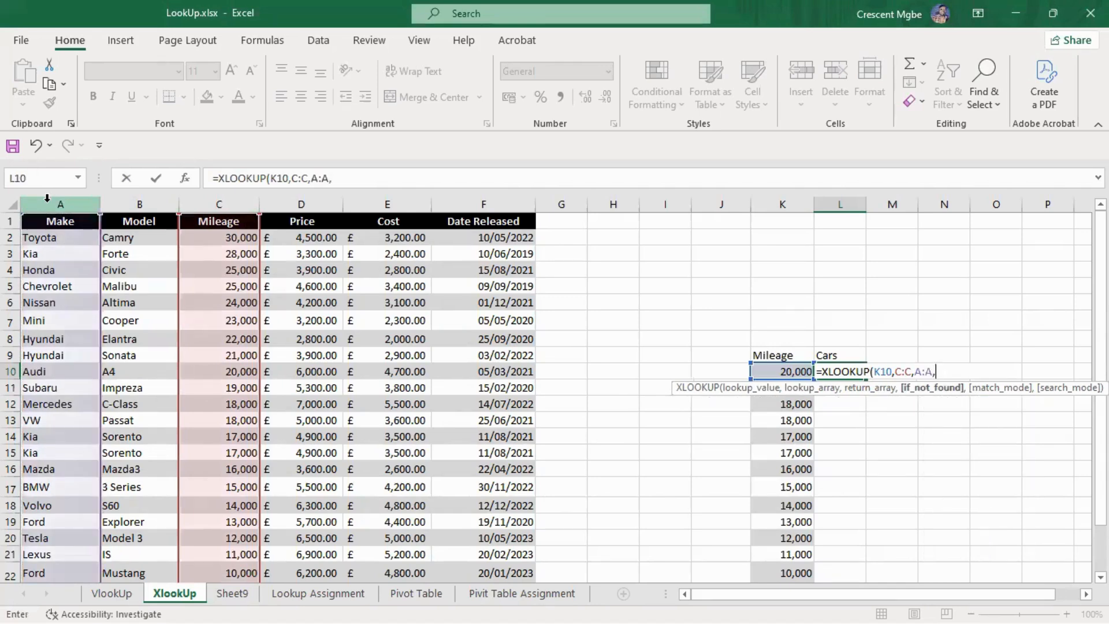
type(",")
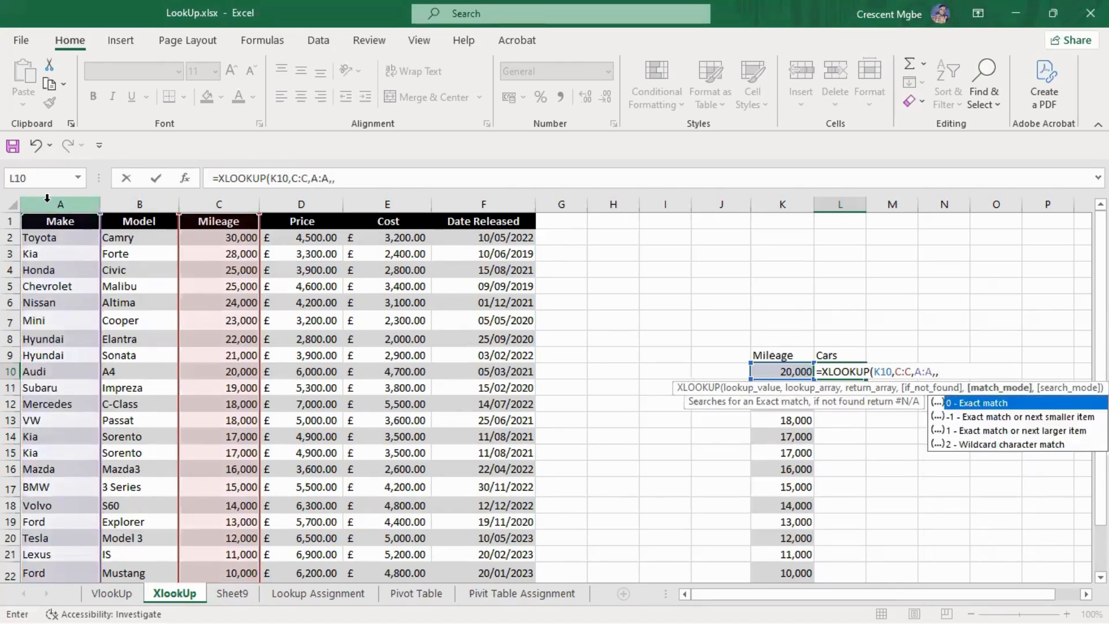
type("0)")
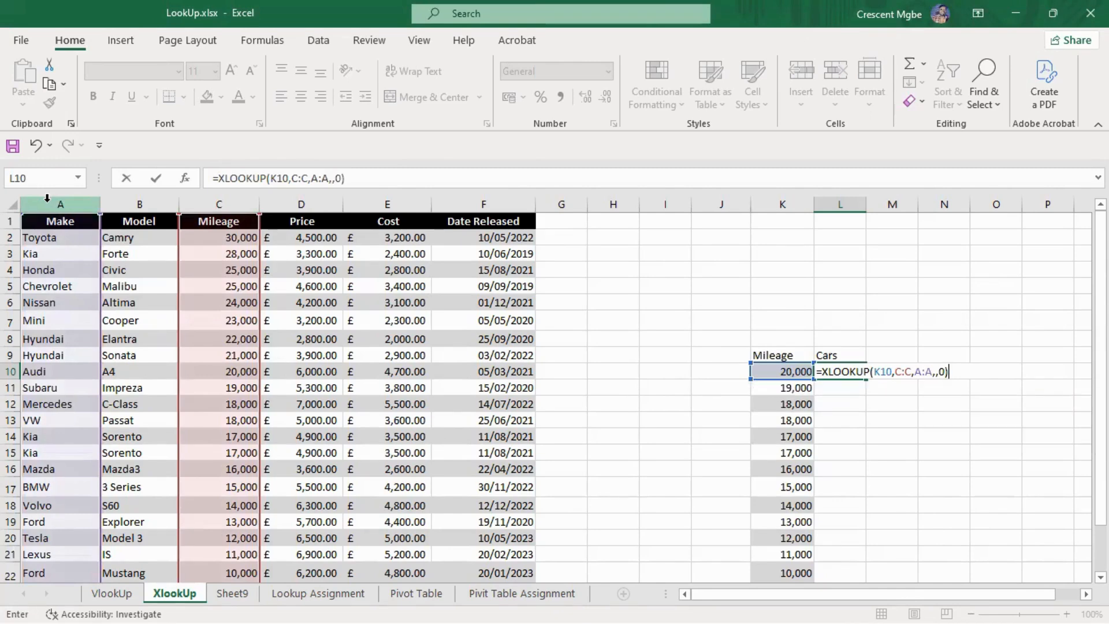
key("Return")
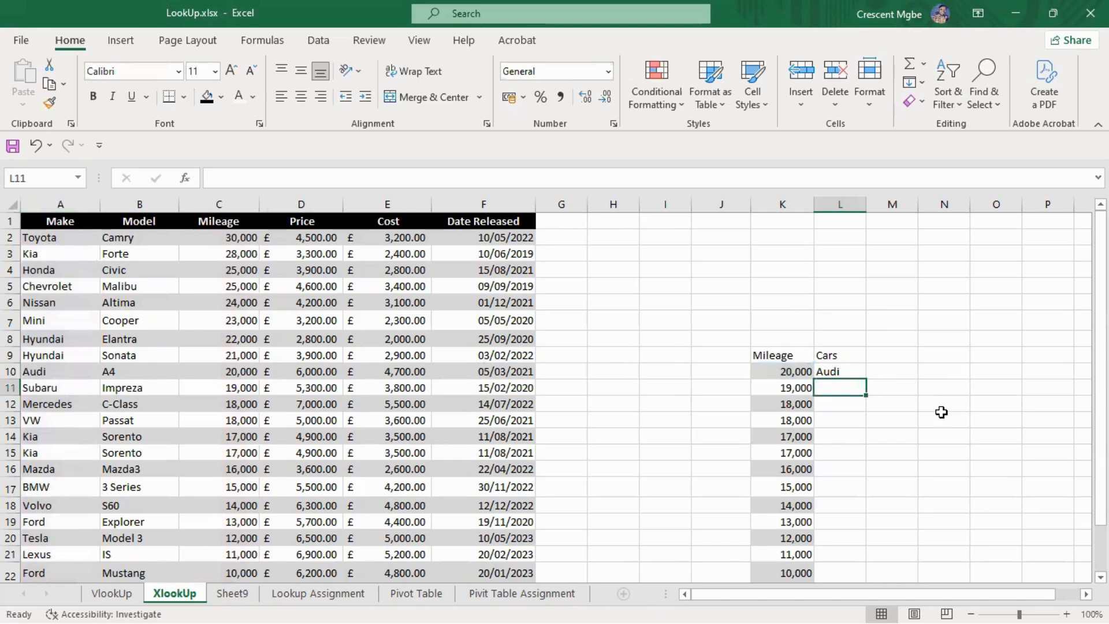
Step: Fill the L10 lookup formula down through L24 for all the copied mileages
left_click(926, 403)
left_click(855, 375)
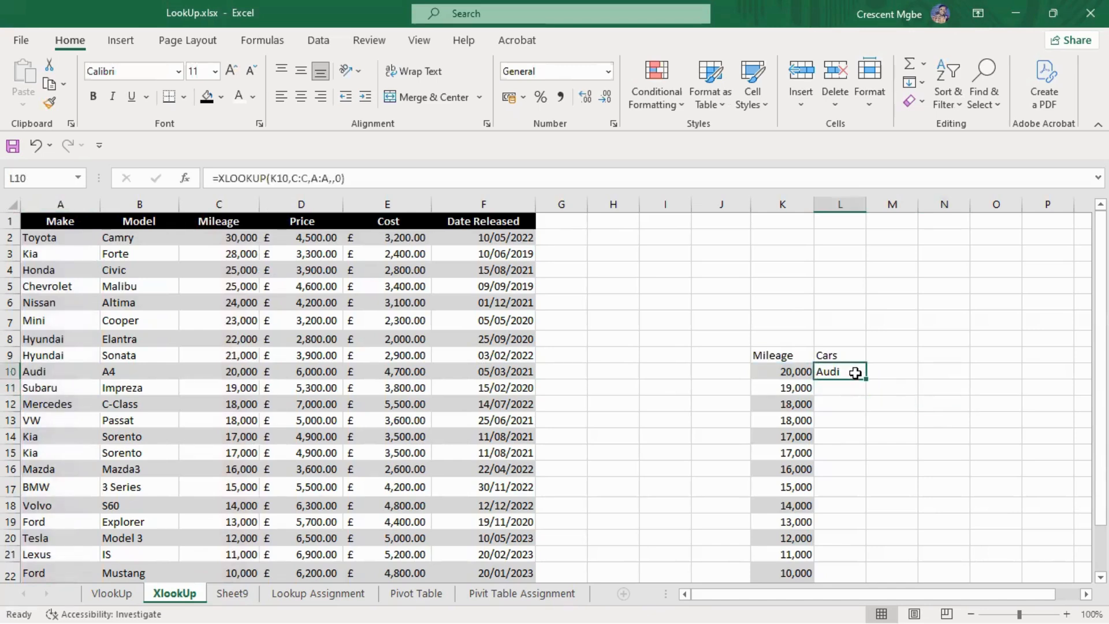
left_click_drag(865, 377, 947, 431)
scroll(973, 386, "down", 1)
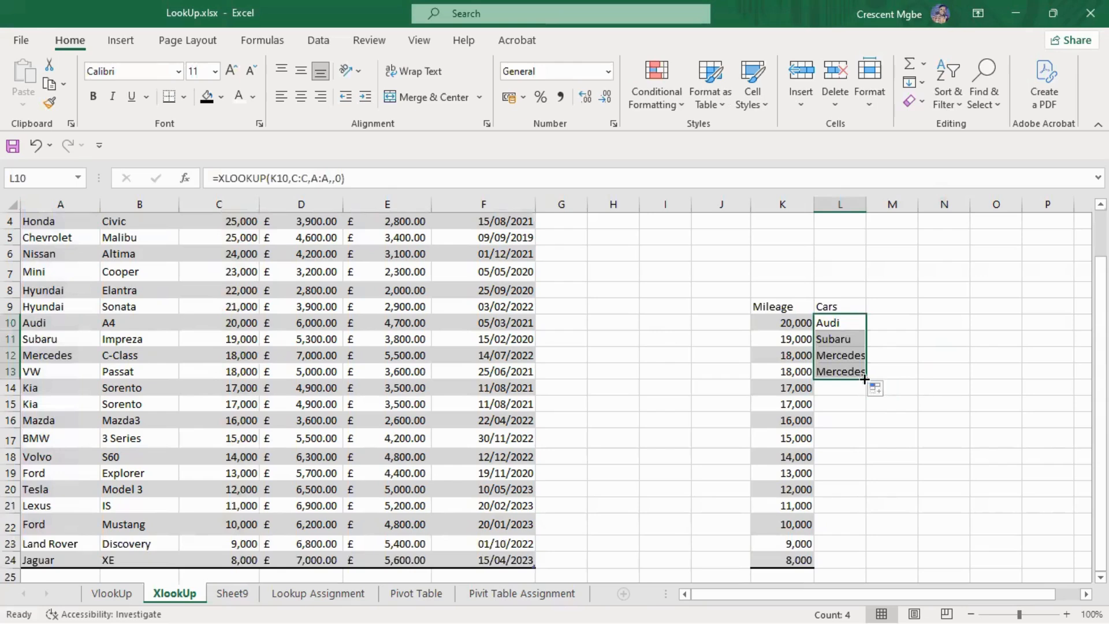
left_click_drag(866, 378, 867, 563)
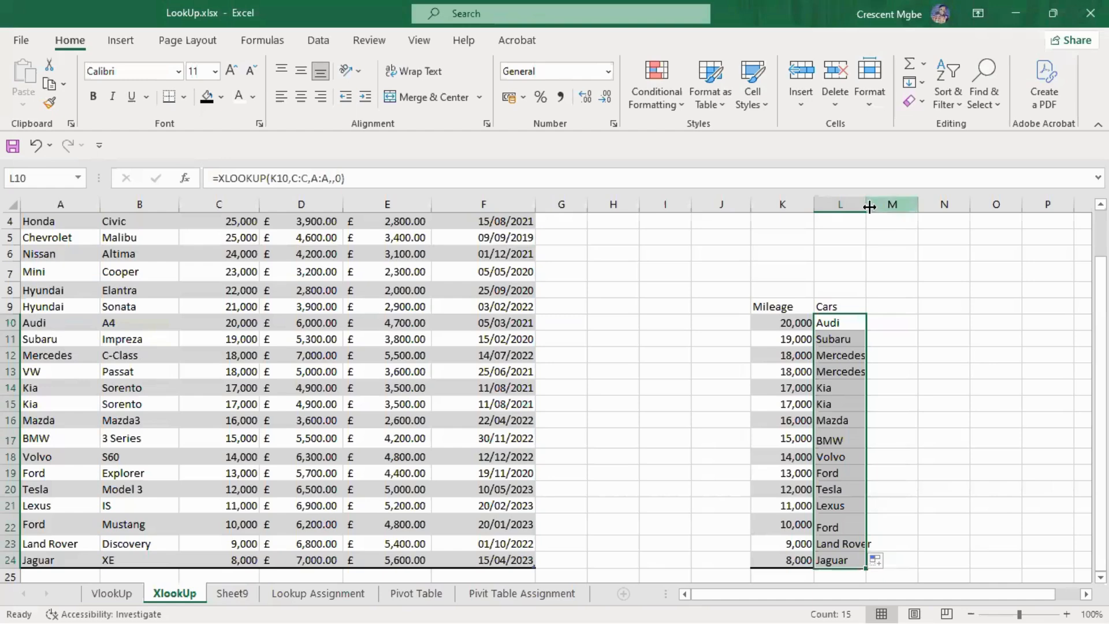
Step: Widen column L to fit the car names and narrow column J
left_click_drag(866, 205, 908, 217)
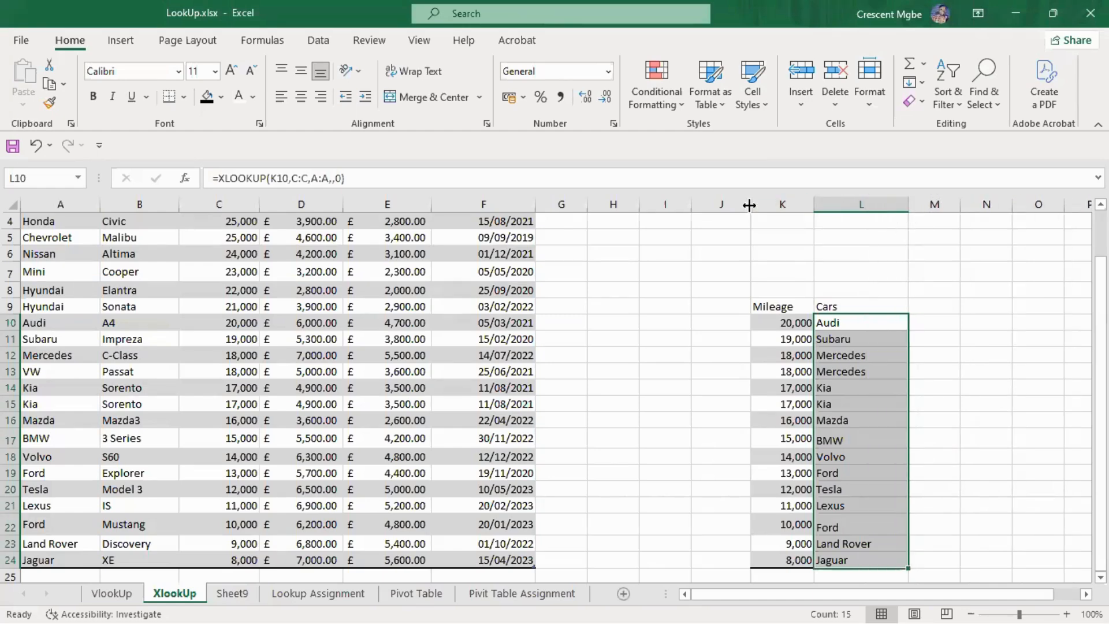
left_click_drag(750, 205, 730, 206)
left_click(958, 322)
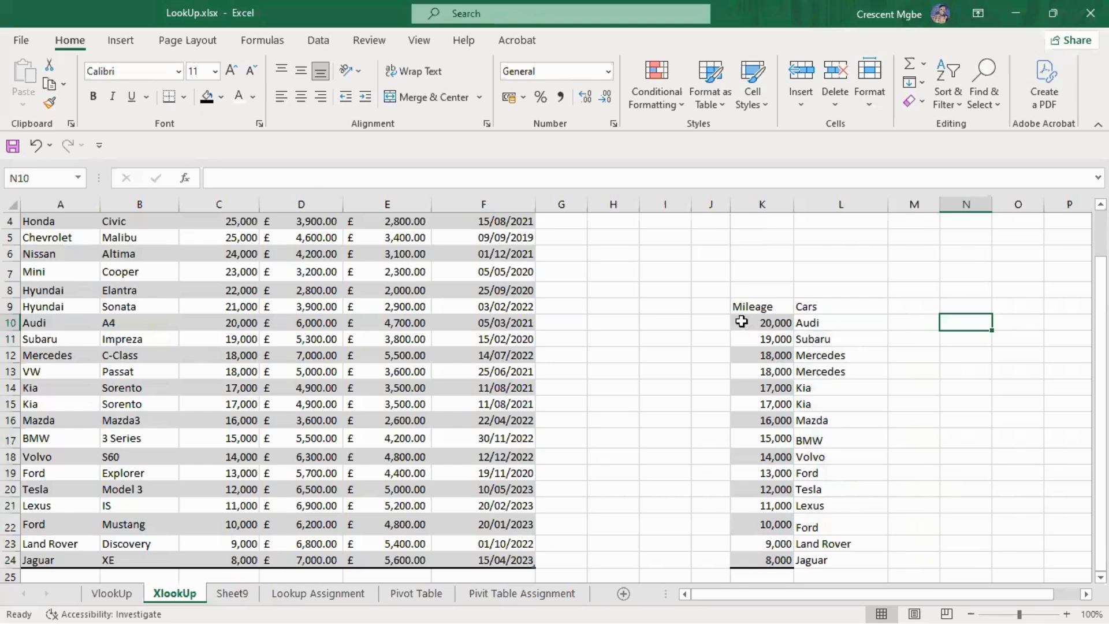
Step: Apply outside borders and all borders to the mileage and car values in K10:L24
left_click_drag(741, 322, 867, 565)
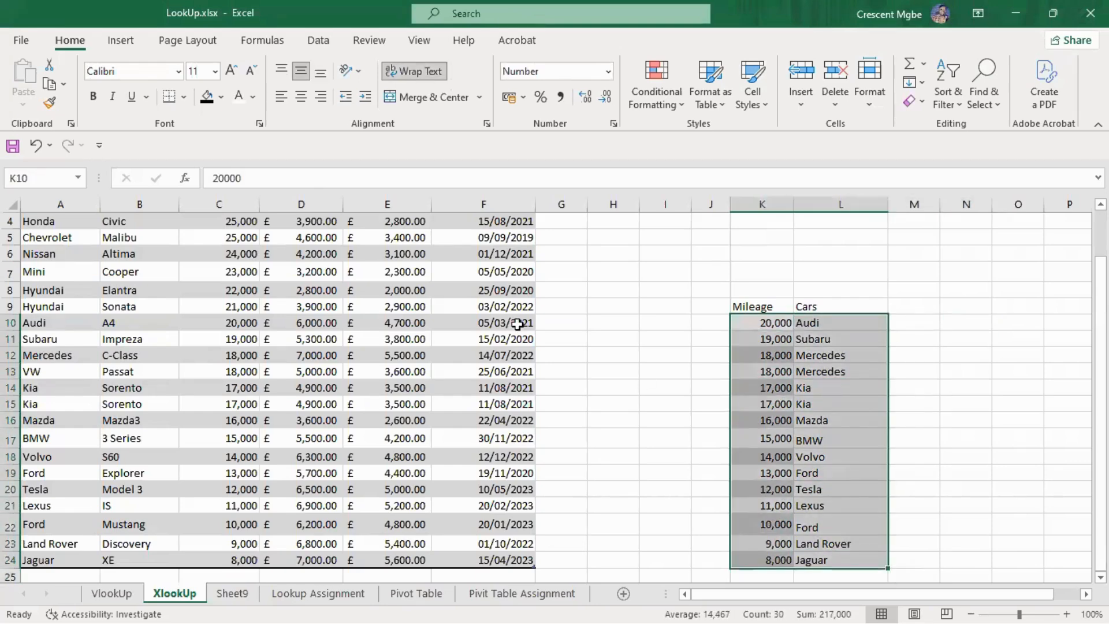
left_click(183, 96)
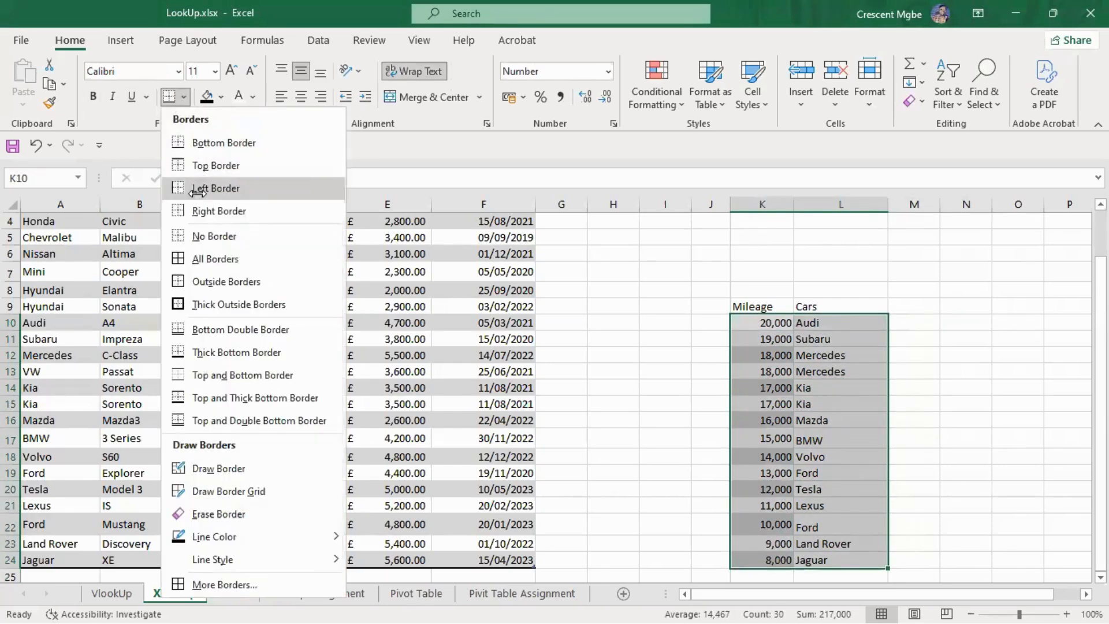
left_click(214, 283)
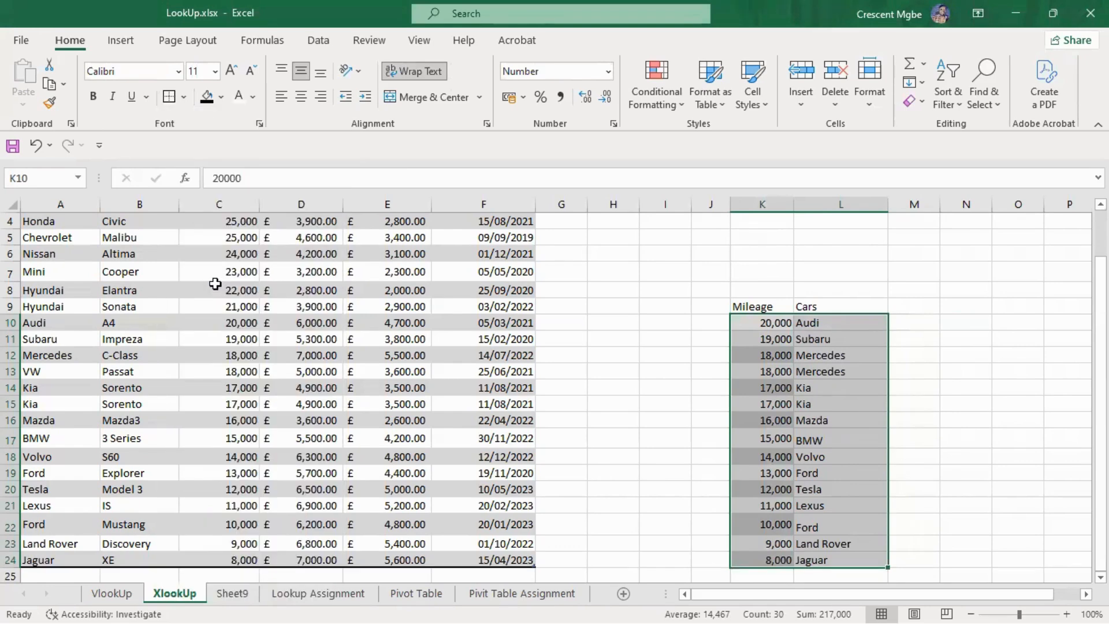
left_click(184, 96)
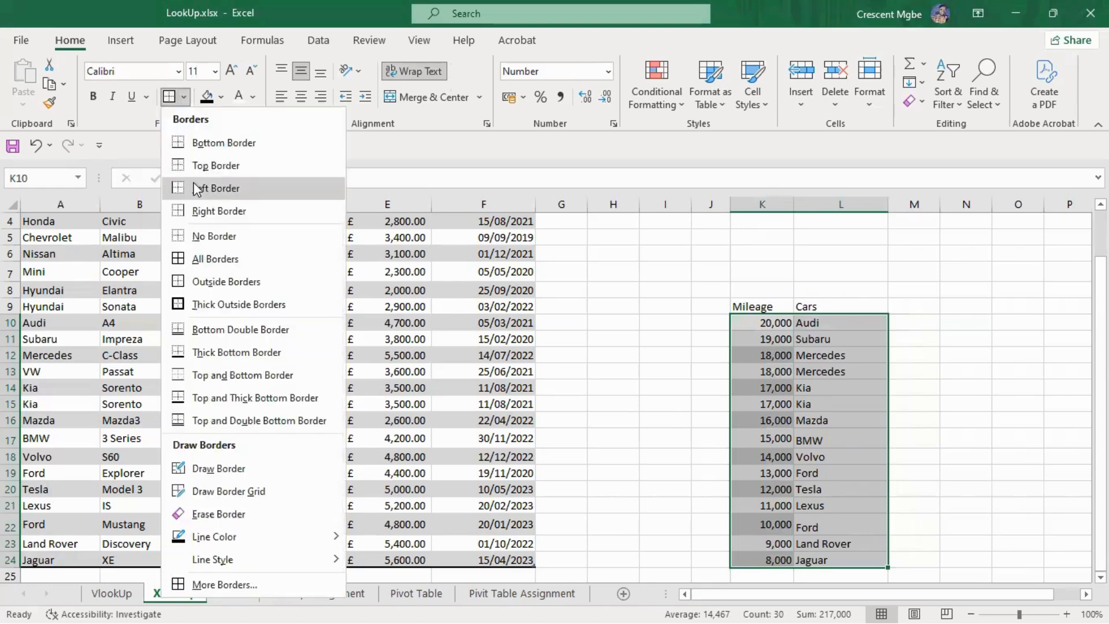
left_click(222, 259)
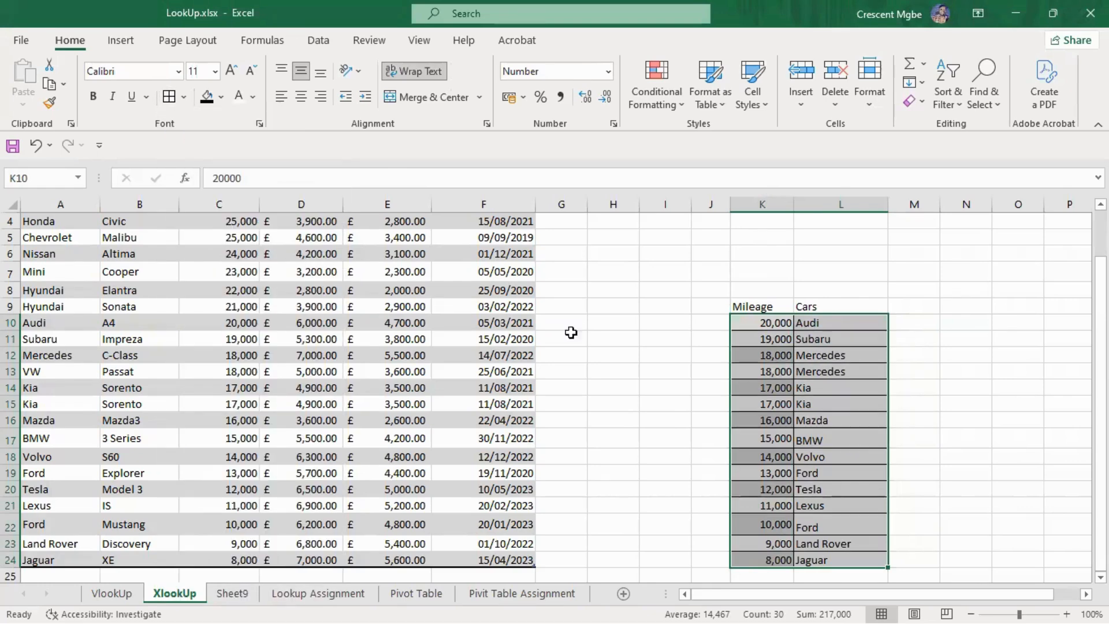
left_click(925, 329)
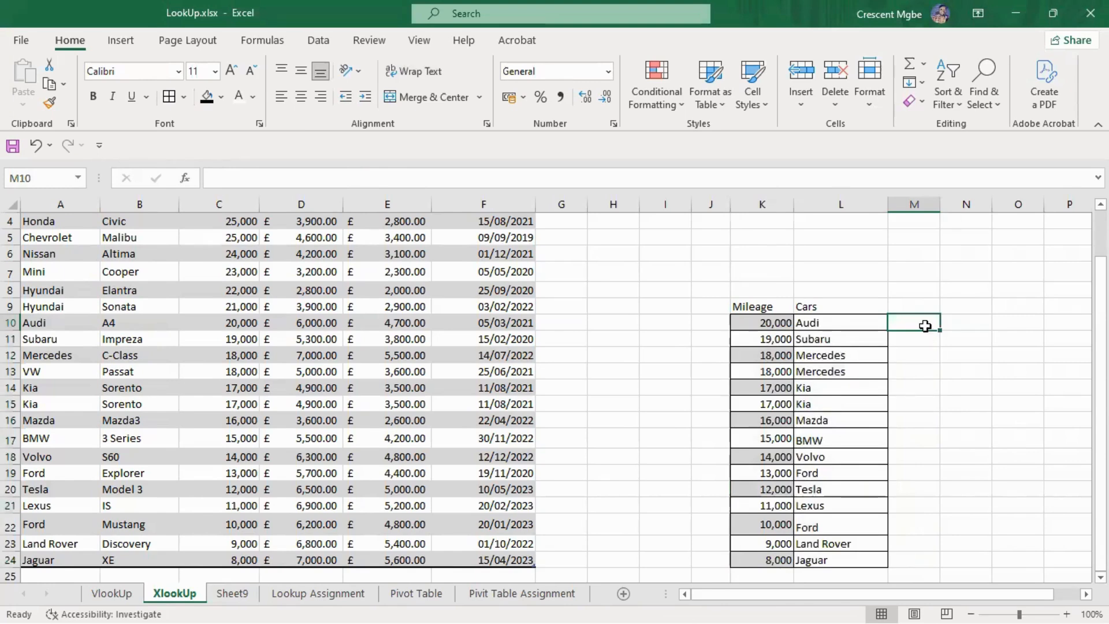
Step: Try to extend the L10 lookup formula across into M10, and clear M10
left_click(872, 322)
left_click_drag(887, 330, 928, 324)
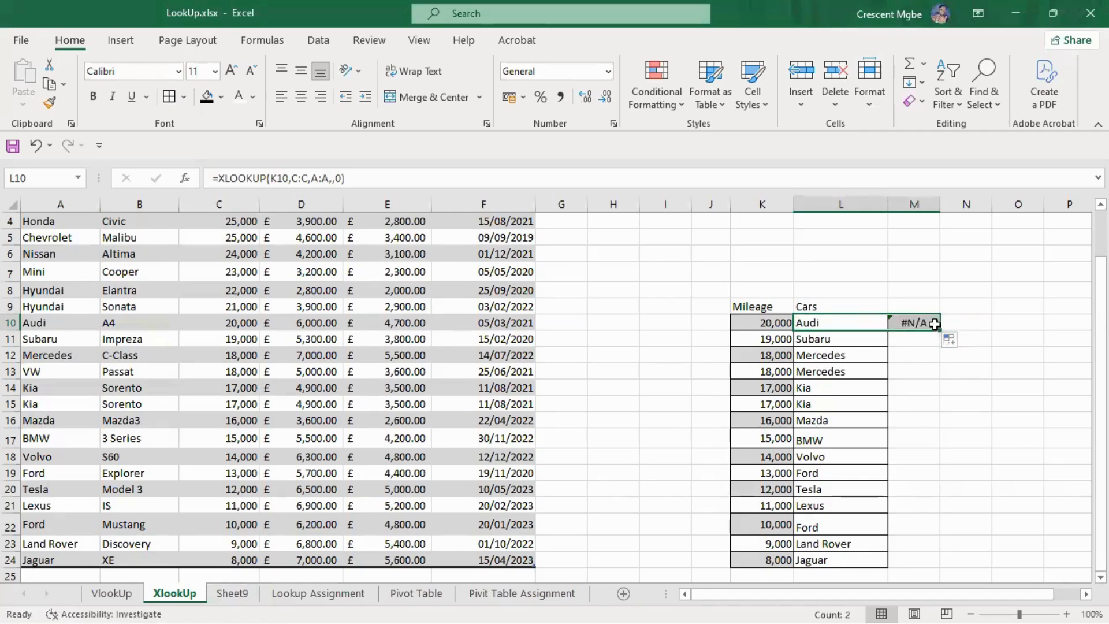
left_click(932, 322)
key("Delete")
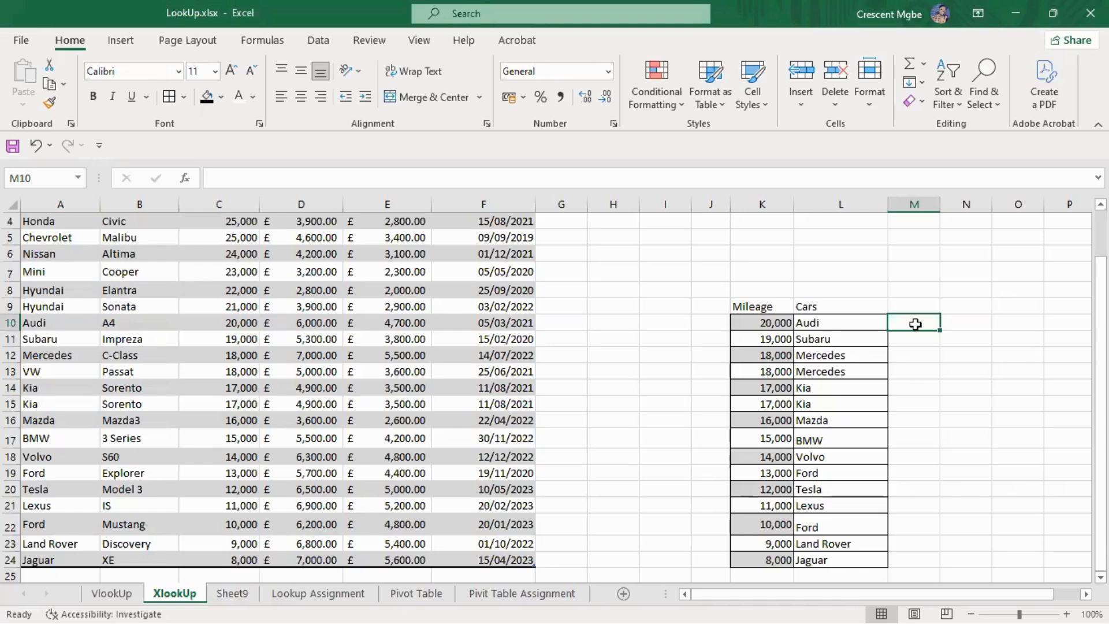
Step: Enter an XLOOKUP in M10 that finds the K10 mileage in column C and returns the Price from column D, using exact match (0)
type("=xlo")
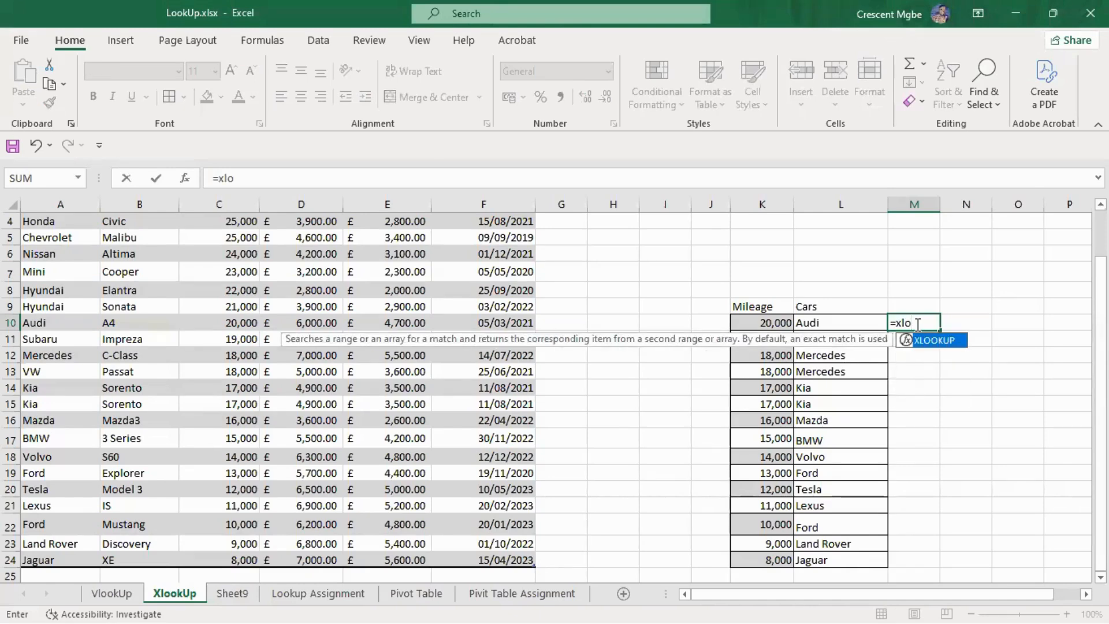
key("Tab")
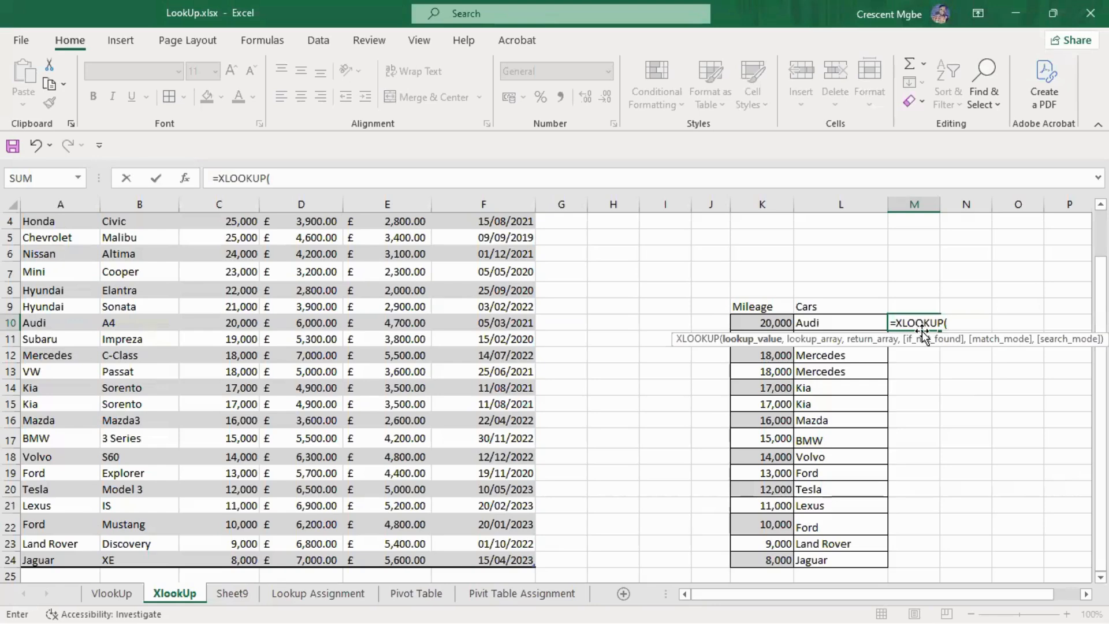
left_click(779, 321)
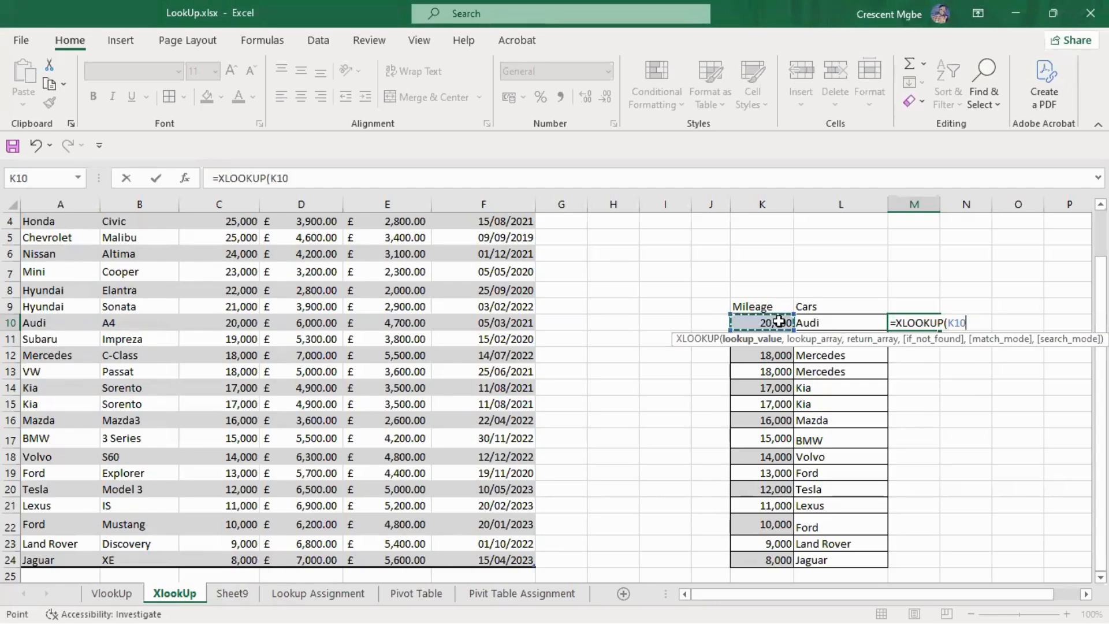
type(",")
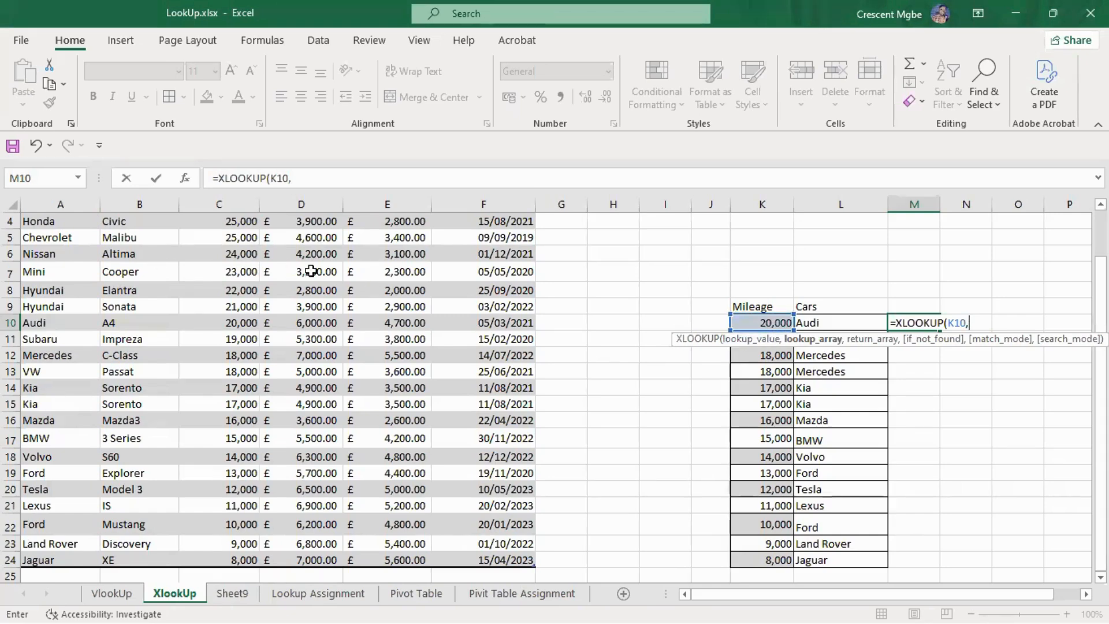
scroll(231, 237, "up", 1)
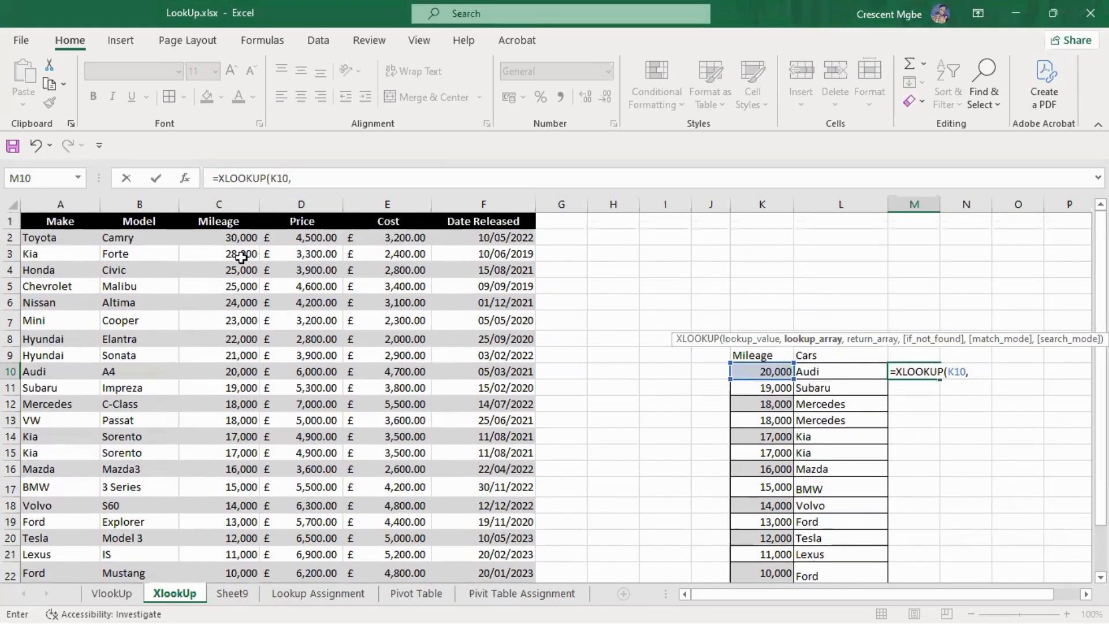
left_click(223, 202)
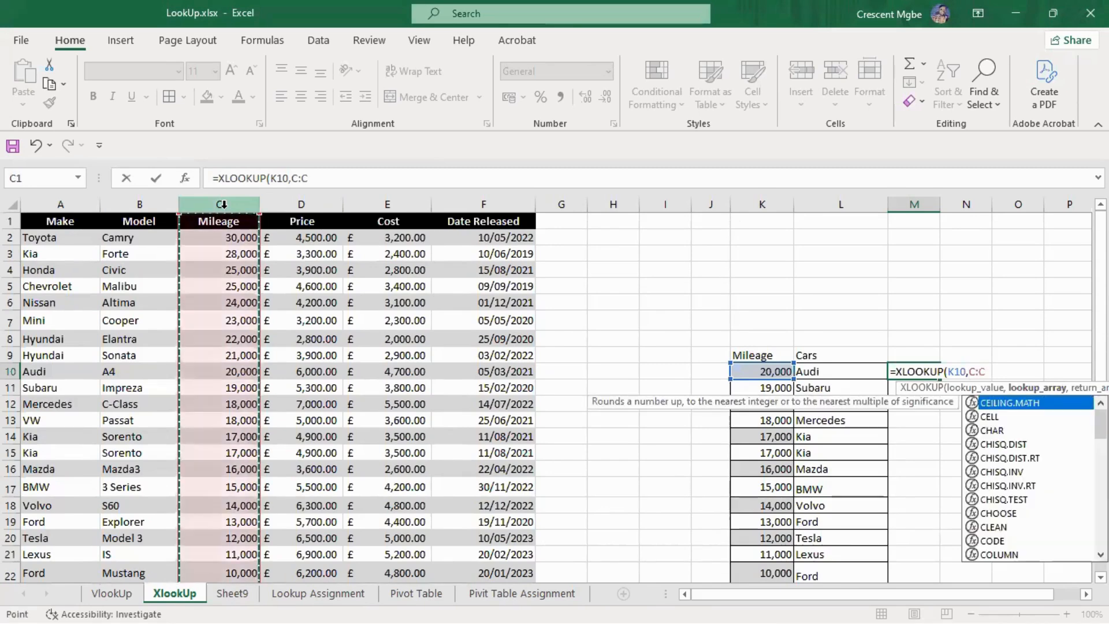
type(",")
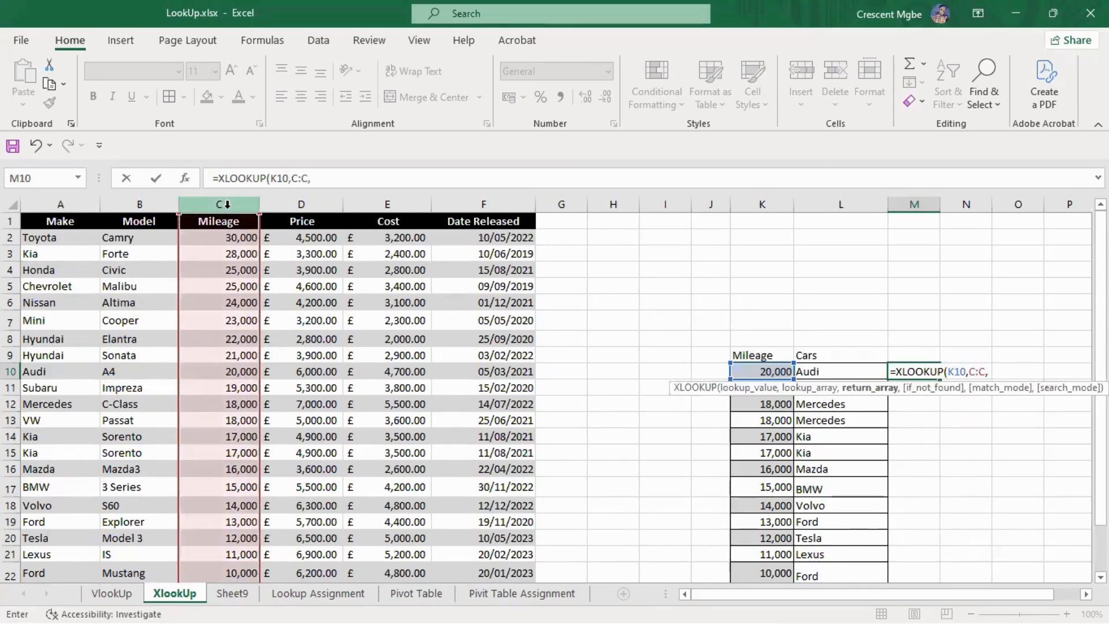
left_click(310, 203)
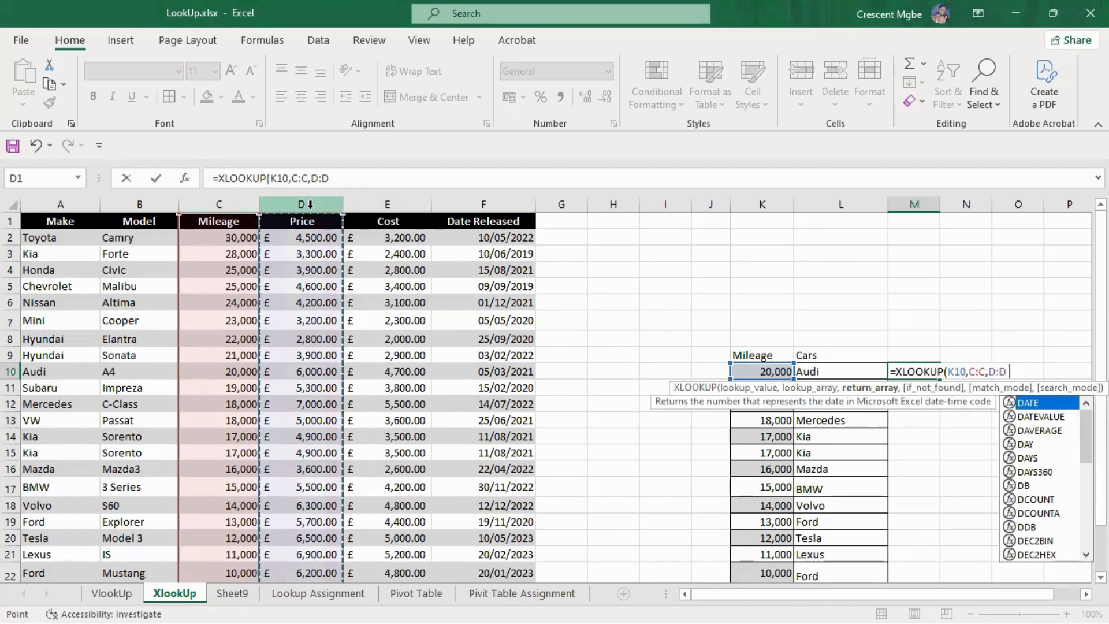
type(",")
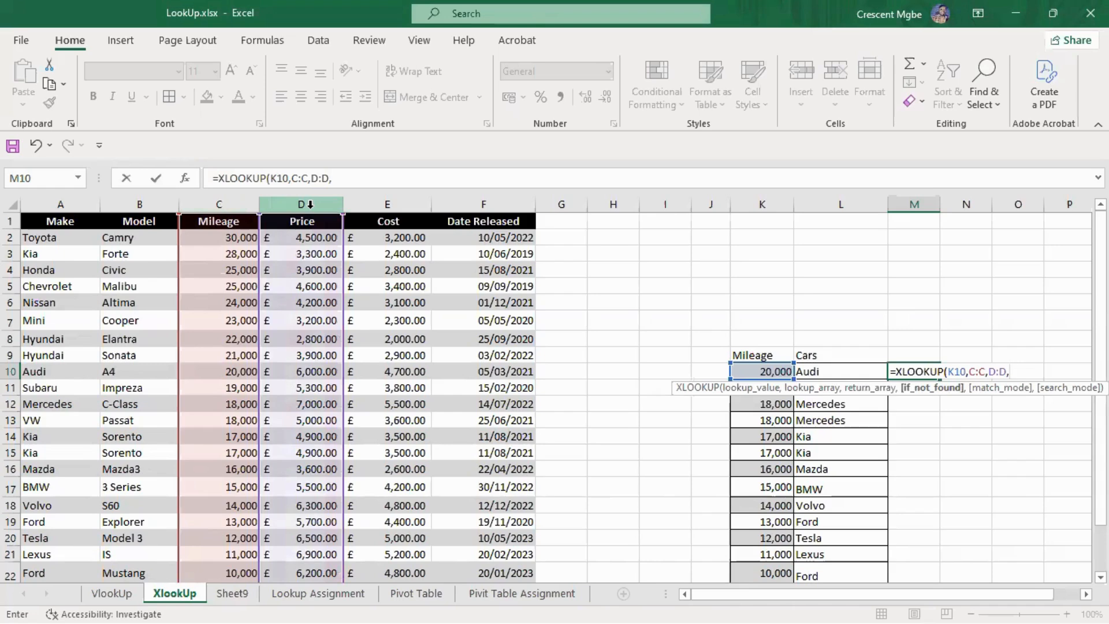
type(",")
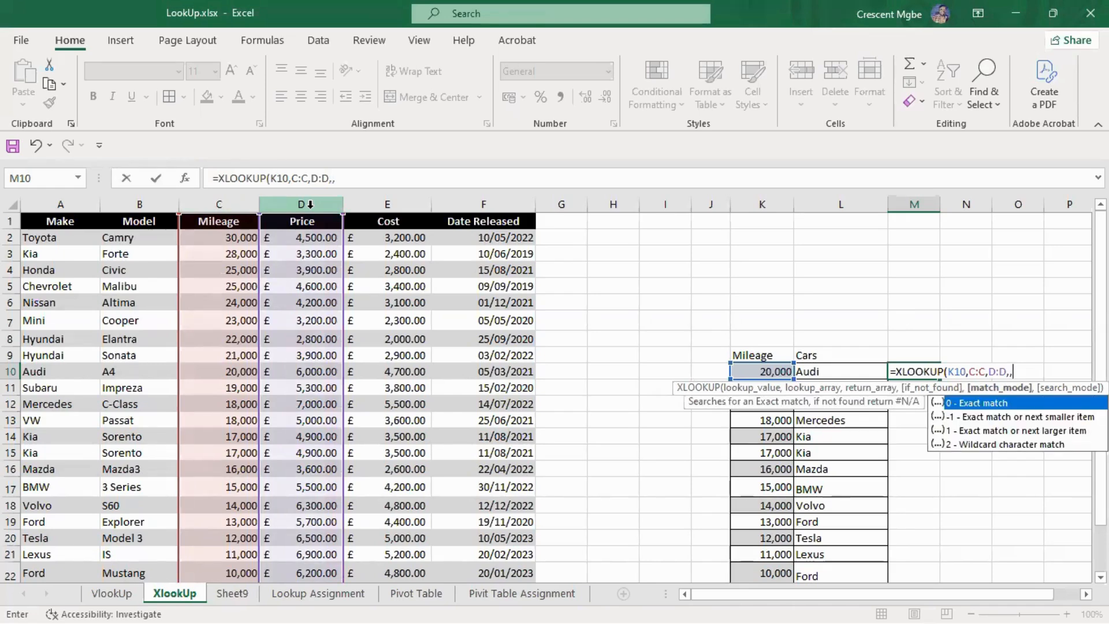
type("0)")
key("Return")
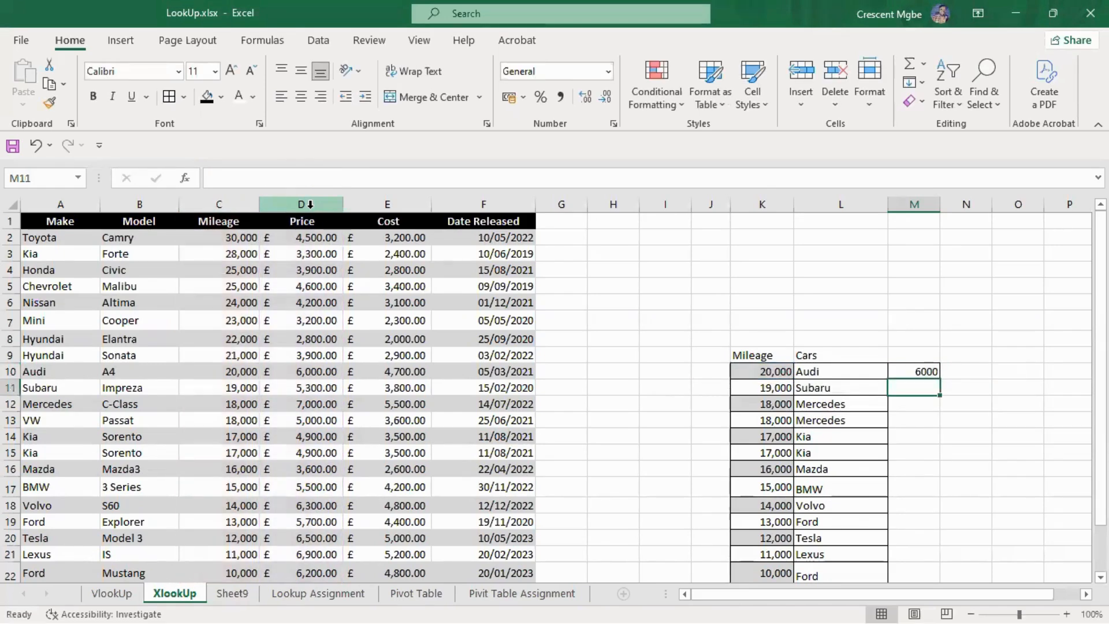
Step: Fill the M10 price lookup down the column to M24
left_click(932, 372)
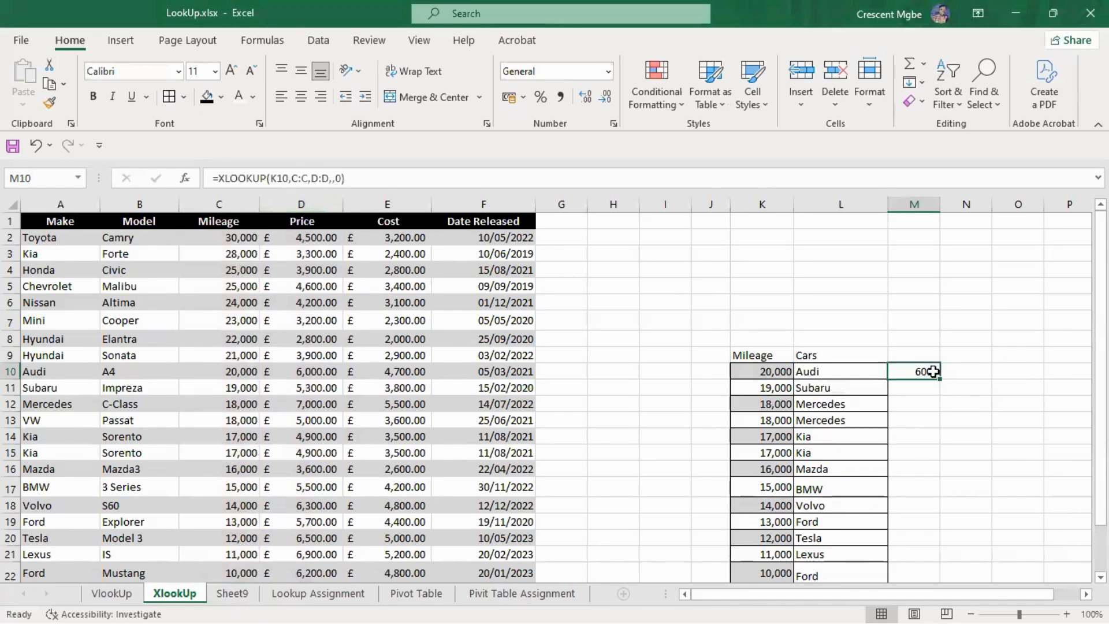
double_click(940, 379)
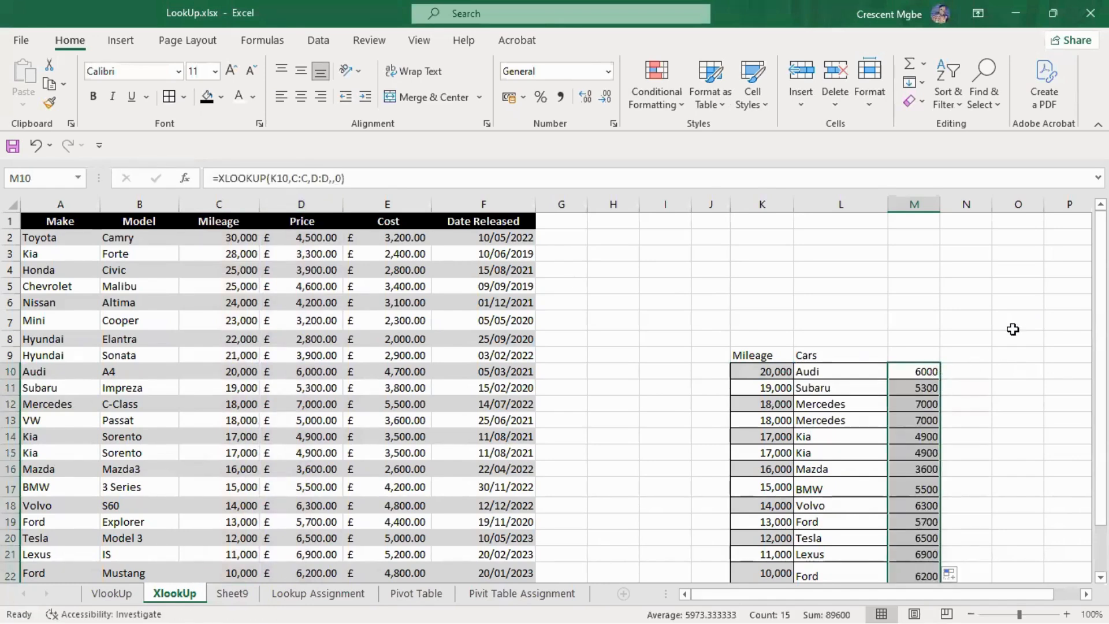
scroll(1013, 326, "down", 1)
left_click(1051, 425)
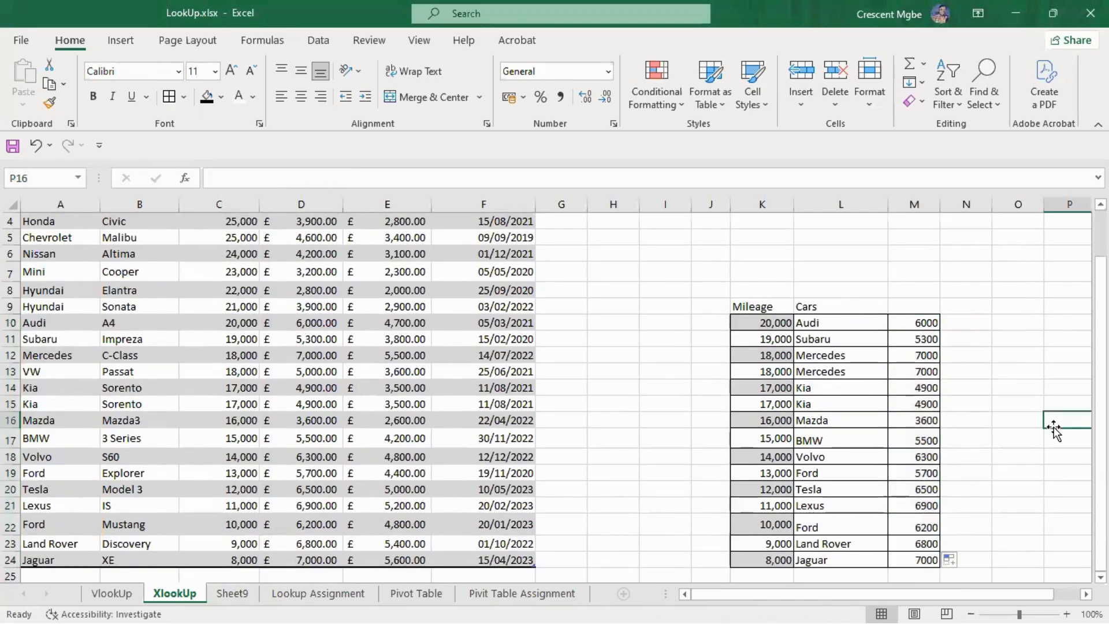
left_click(1066, 522)
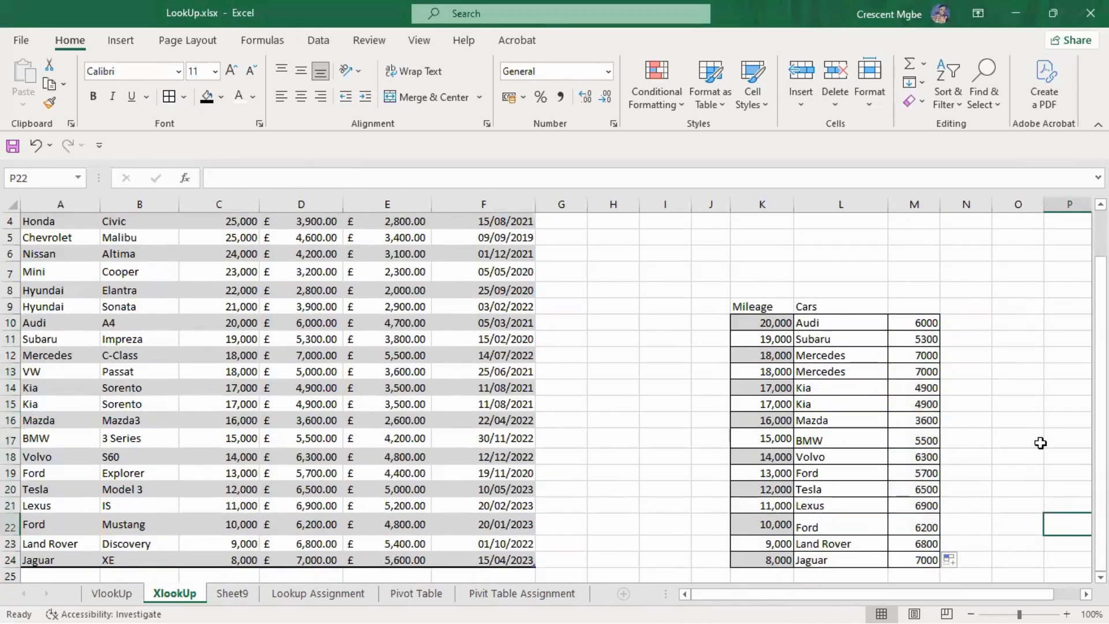
left_click(1034, 442)
left_click(871, 274)
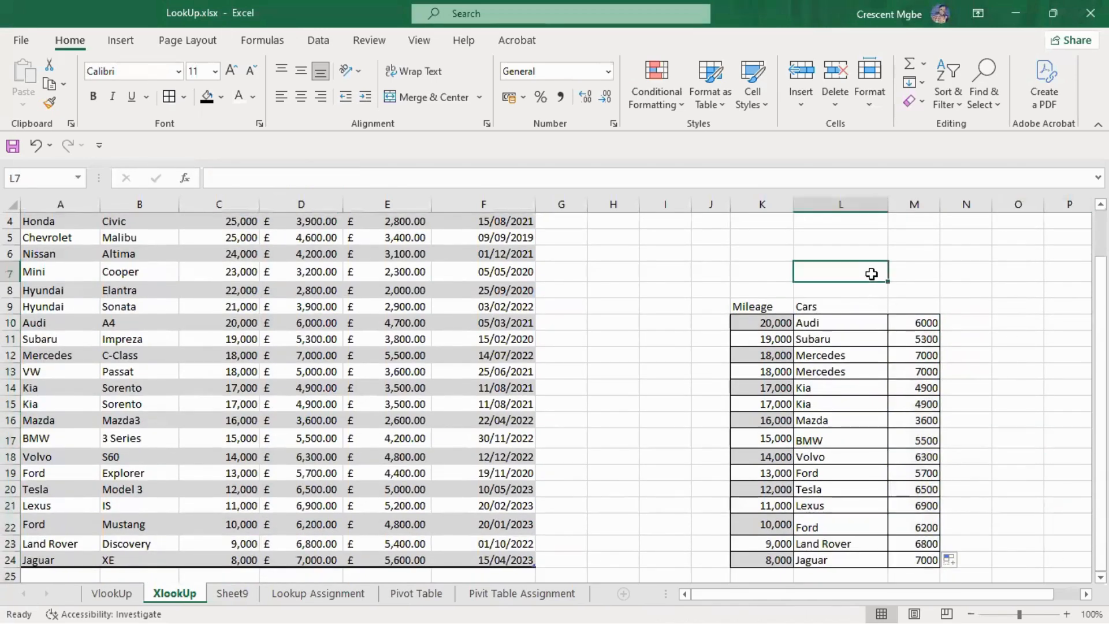
Step: Add the header Price in M9 above the looked-up prices
left_click(905, 303)
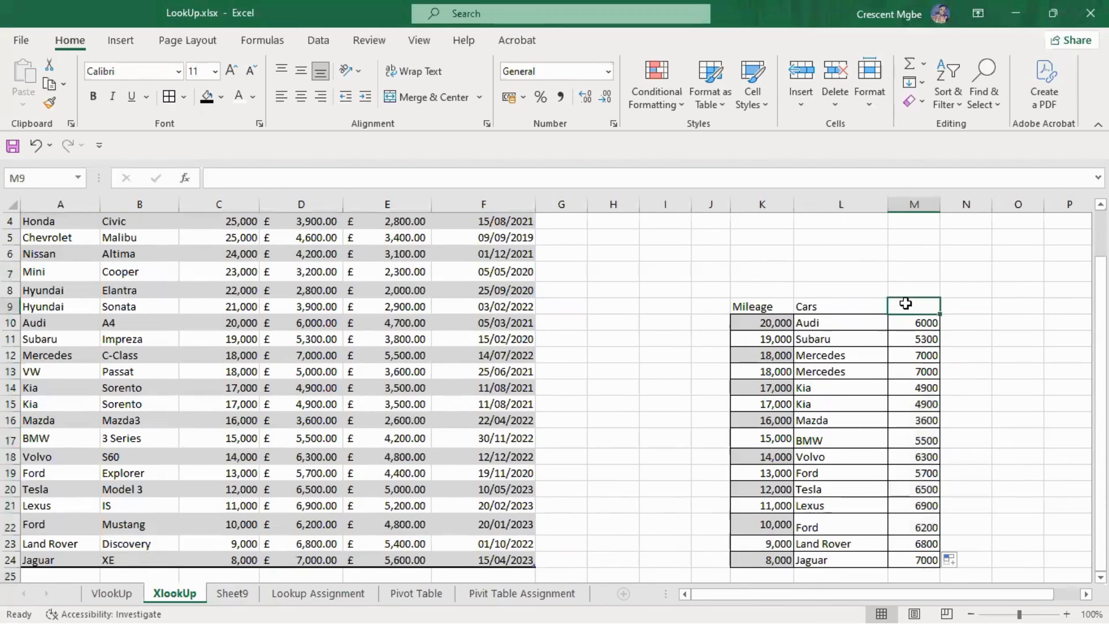
type("Price")
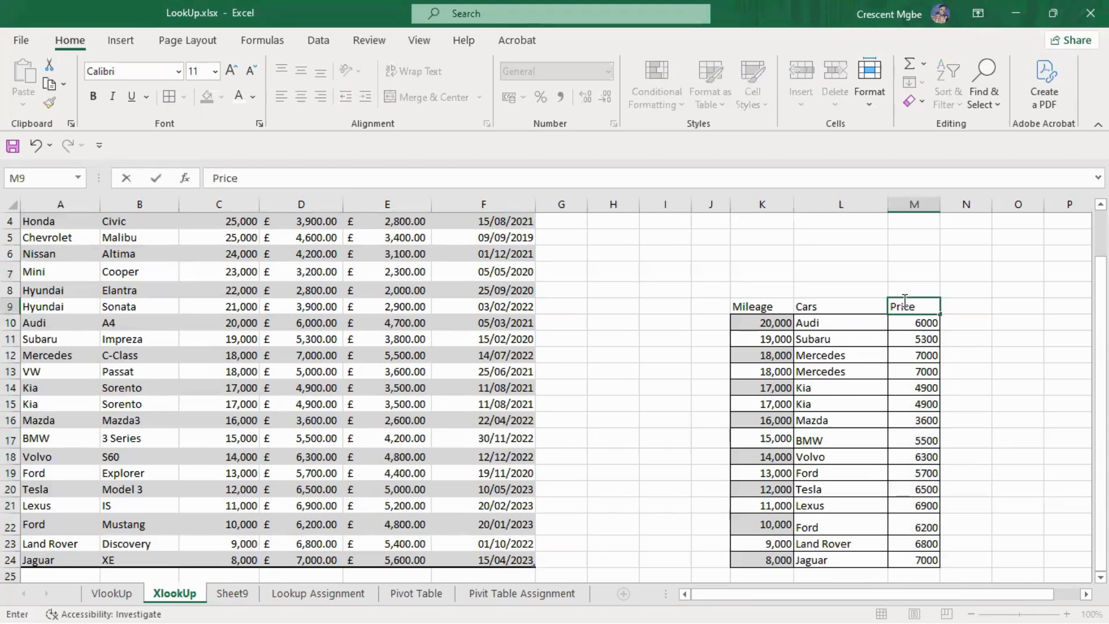
left_click(1025, 251)
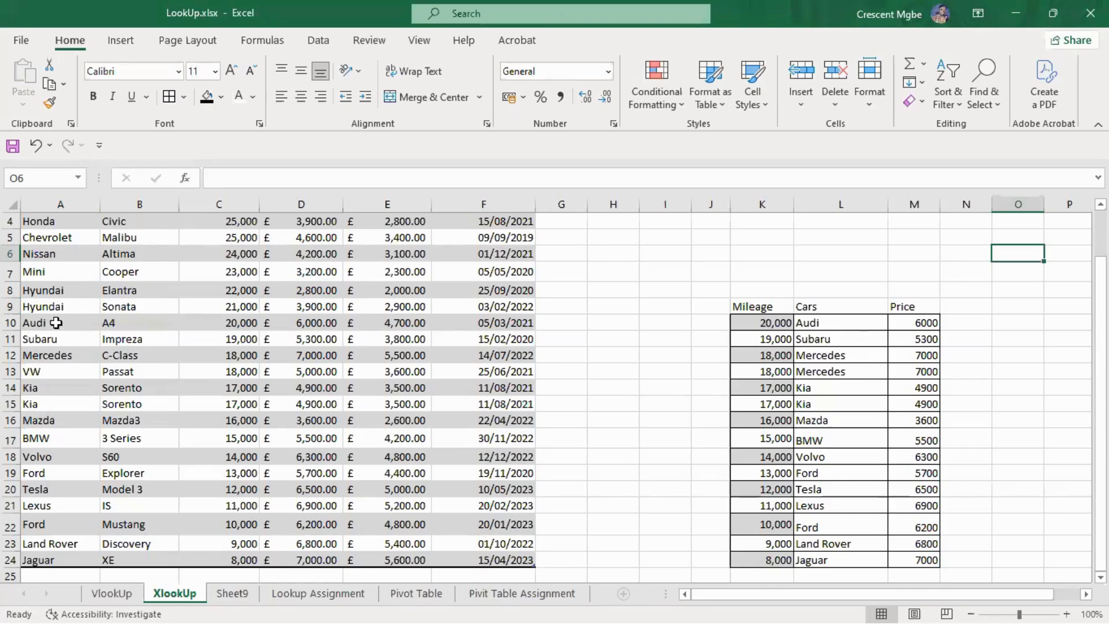
scroll(280, 332, "up", 1)
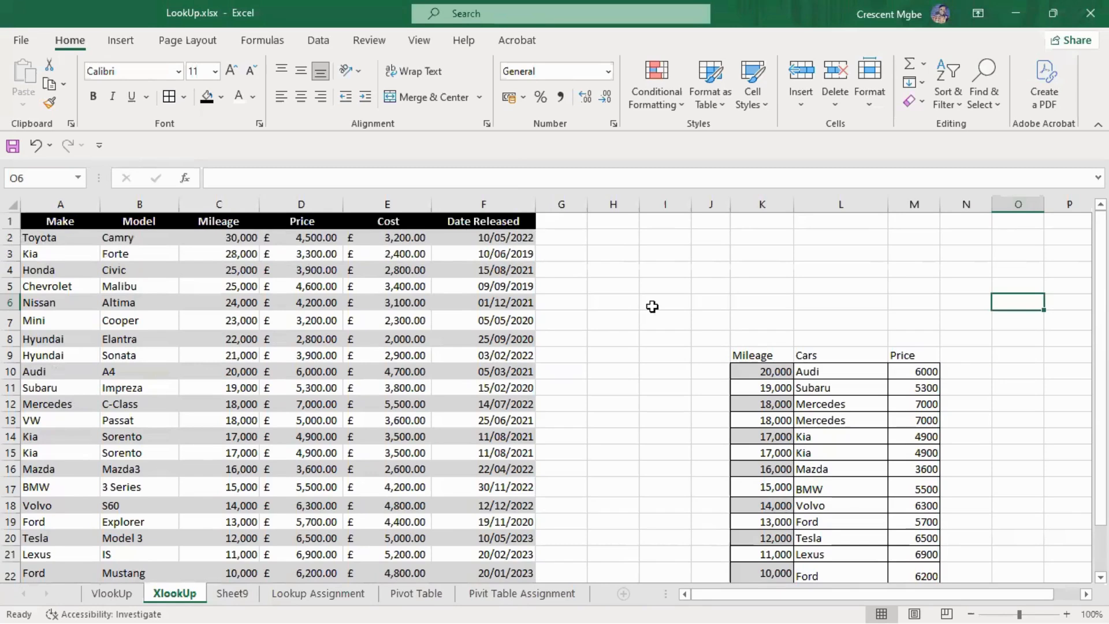
left_click(668, 289)
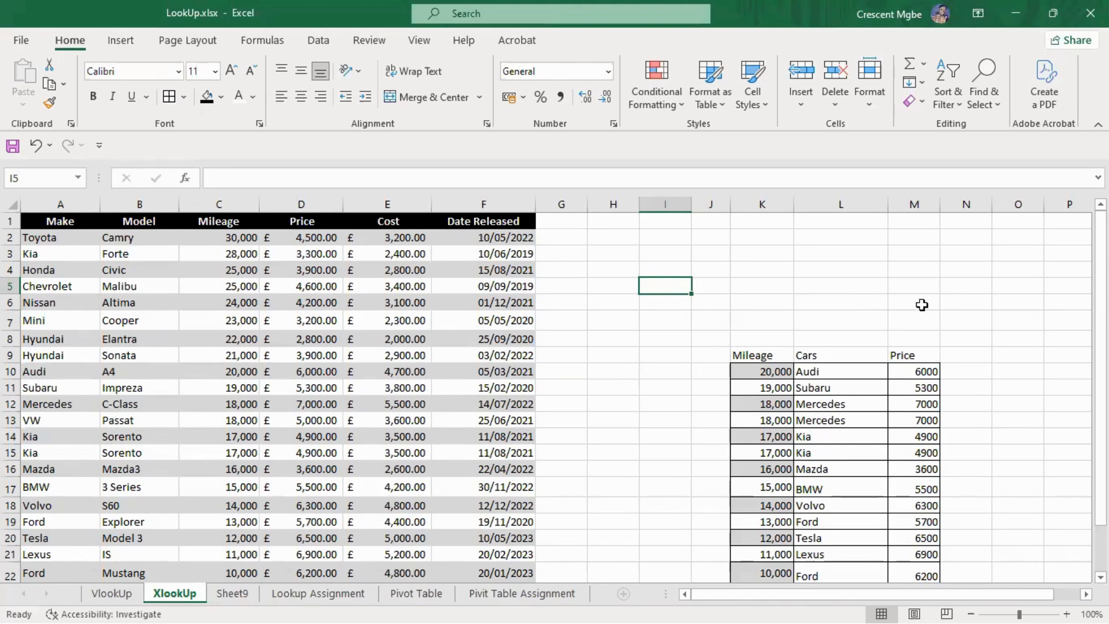
Step: Enter a VLOOKUP in M4 that finds the A6 make in A1:F21 and returns column 4, using exact match (0)
left_click(908, 272)
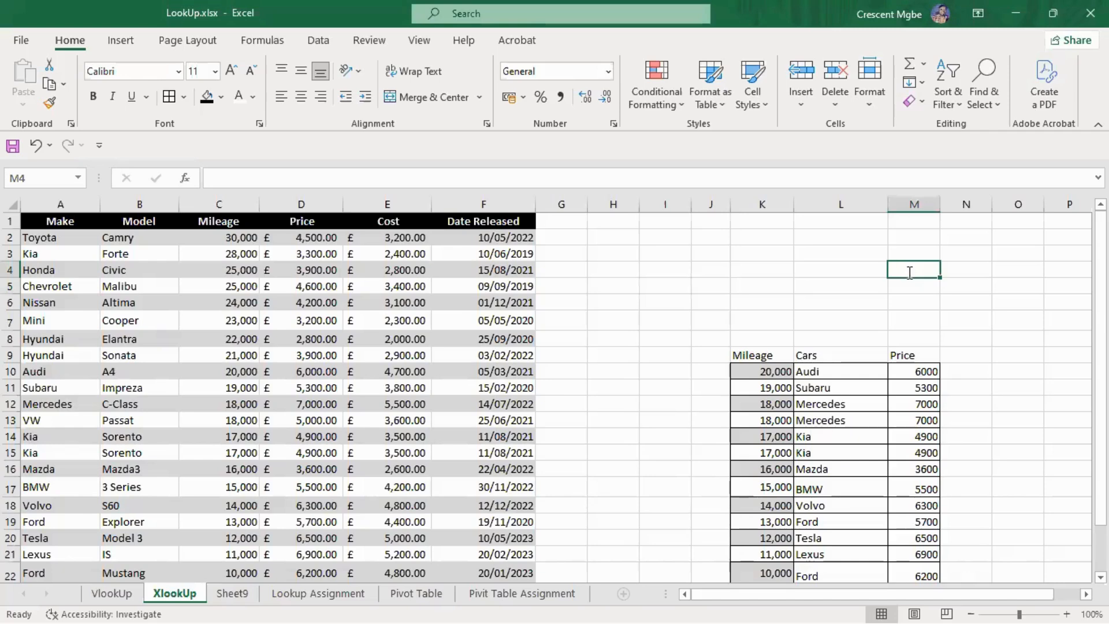
type("v")
key("BackSpace")
type("=vlo")
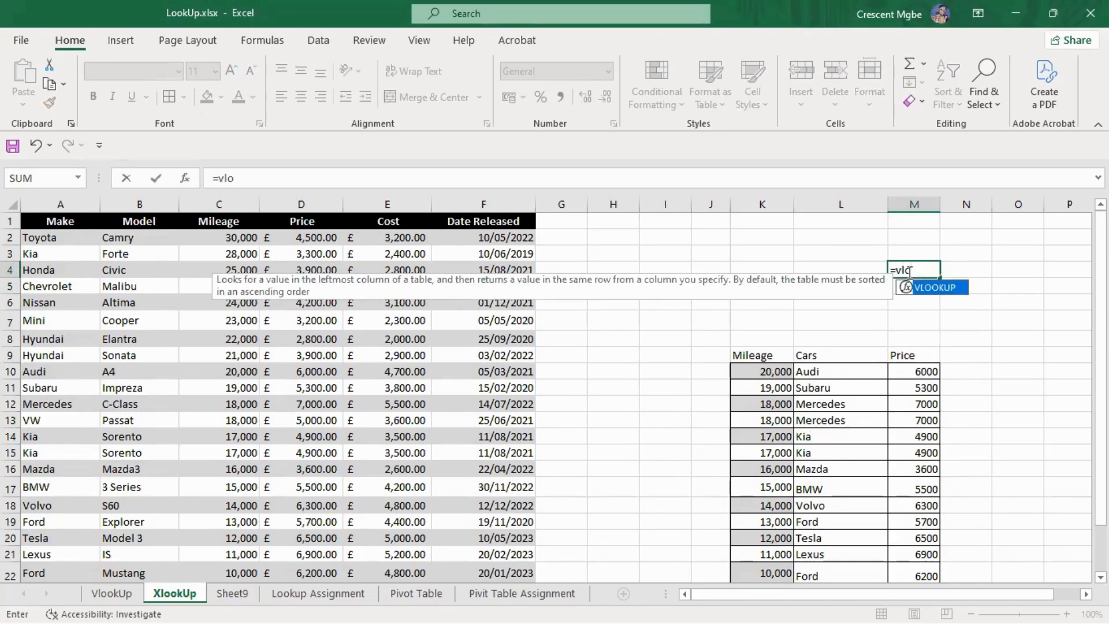
key("Tab")
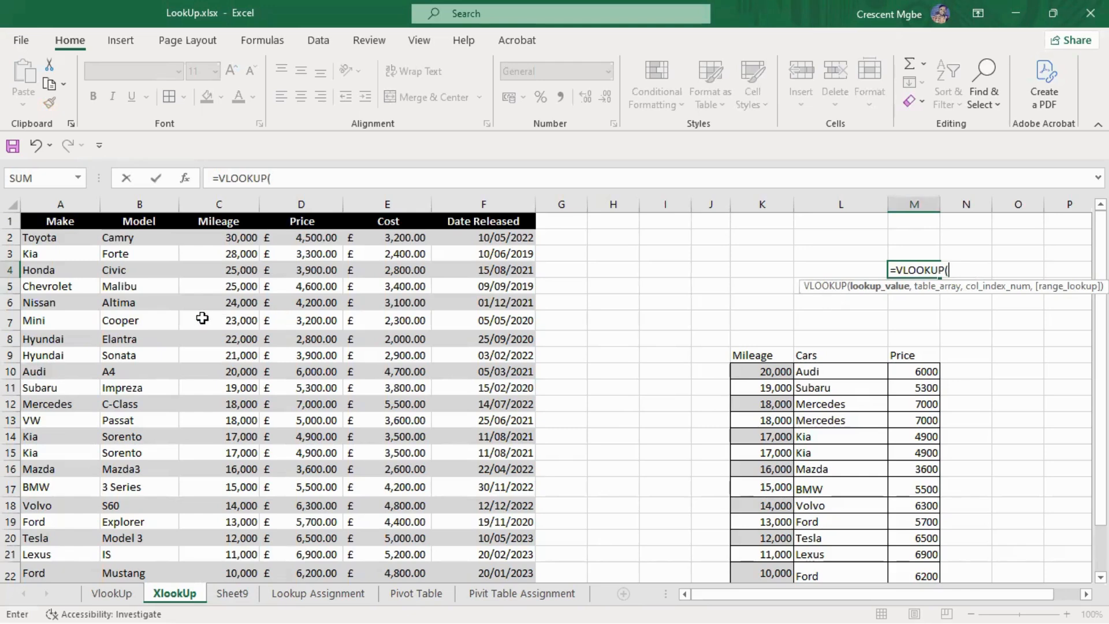
left_click(56, 305)
type(",")
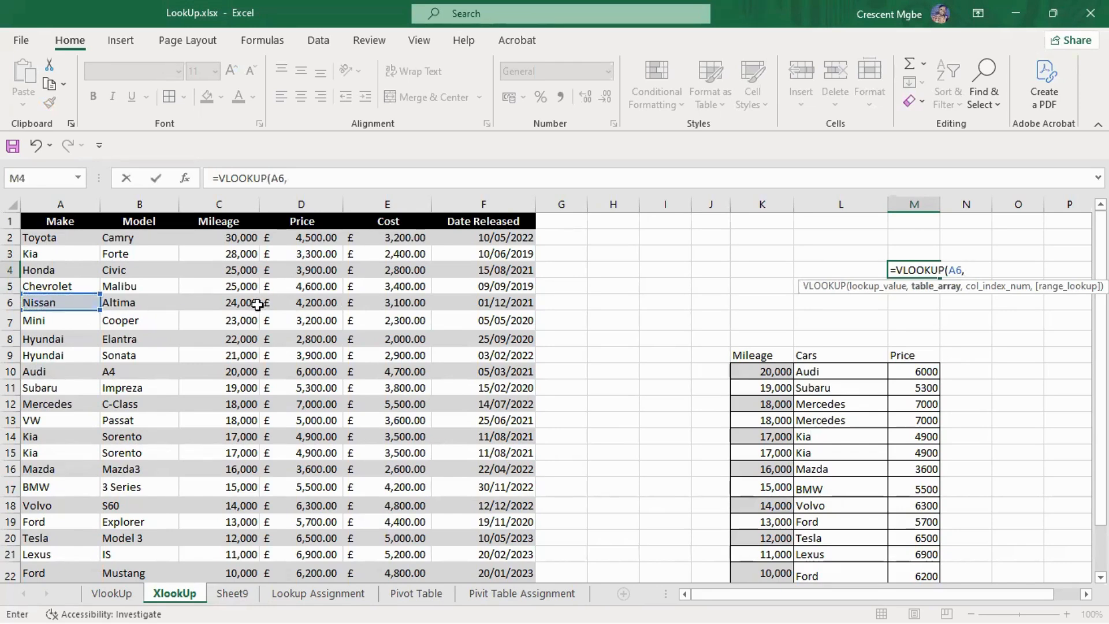
left_click(24, 221)
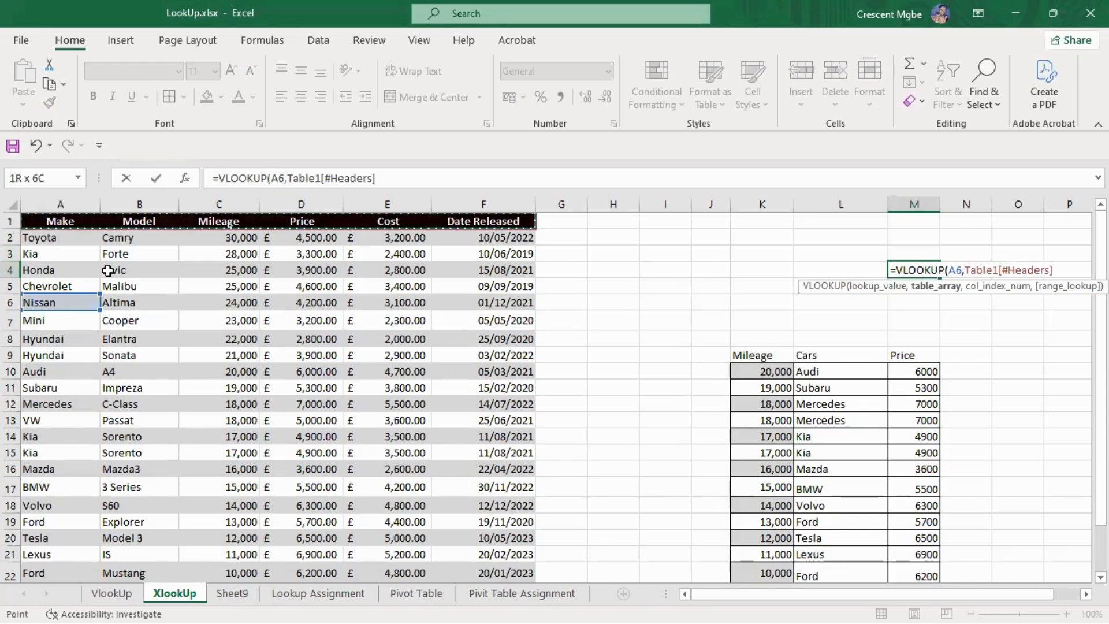
left_click_drag(108, 270, 359, 554)
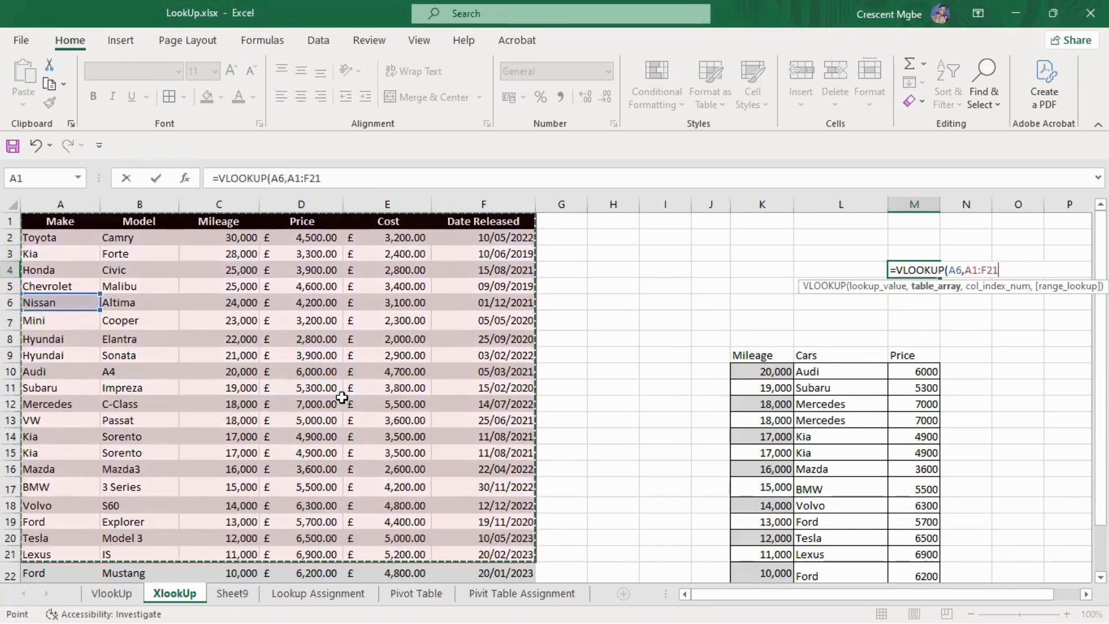
type(",")
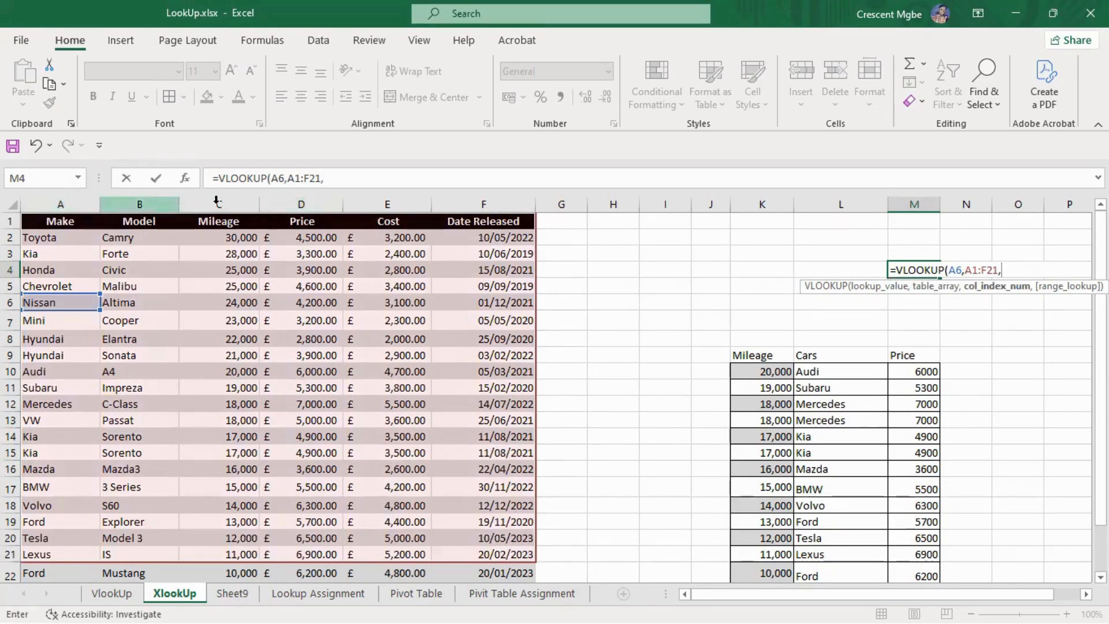
type("4")
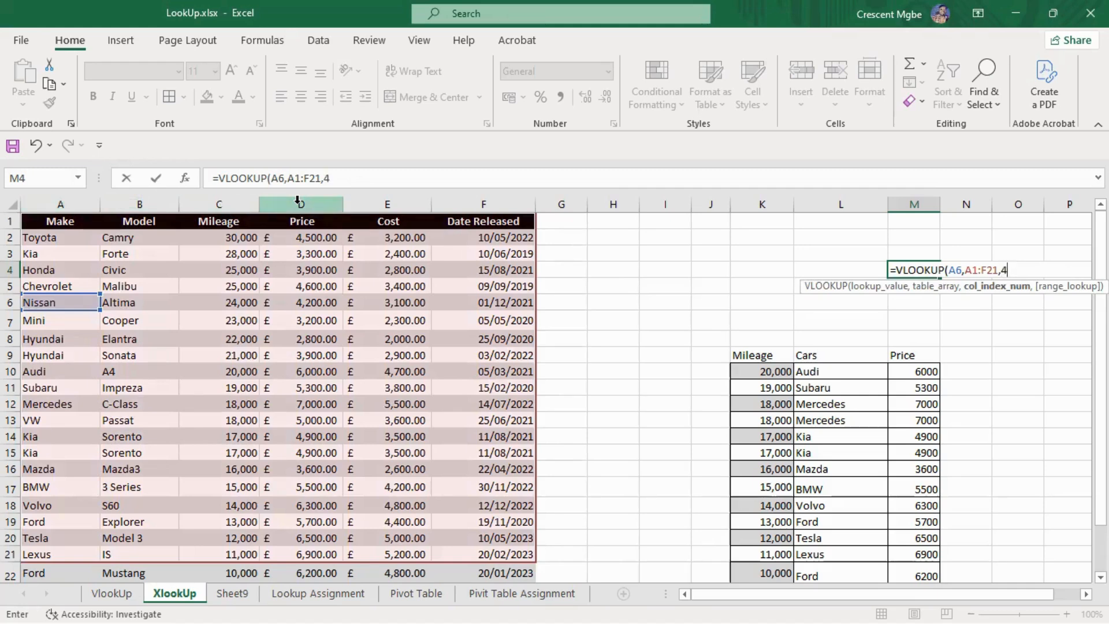
type(",0")
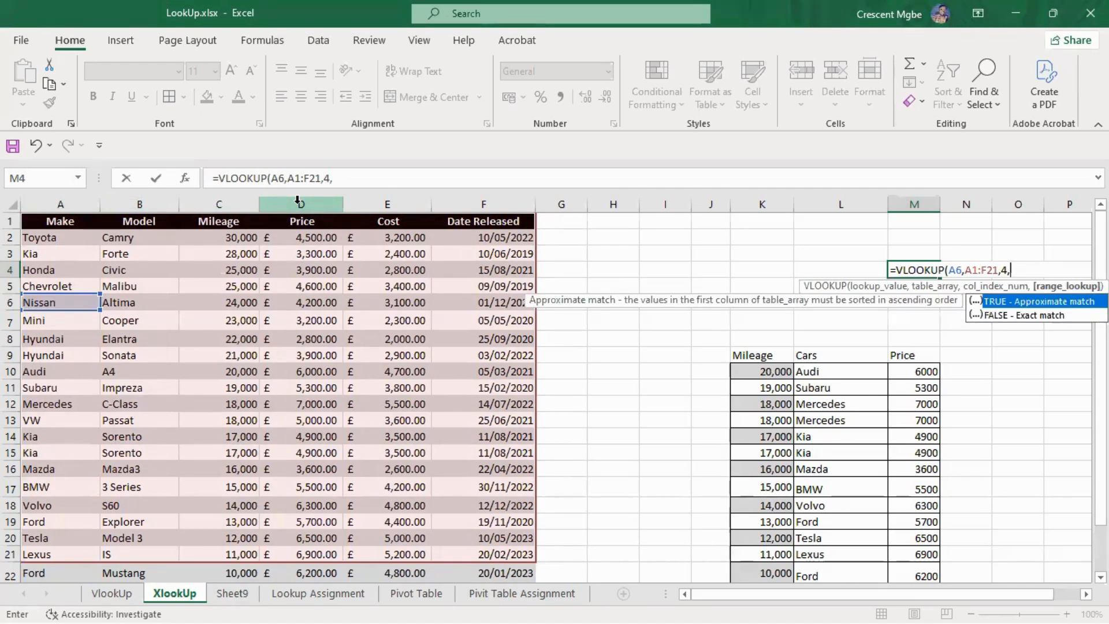
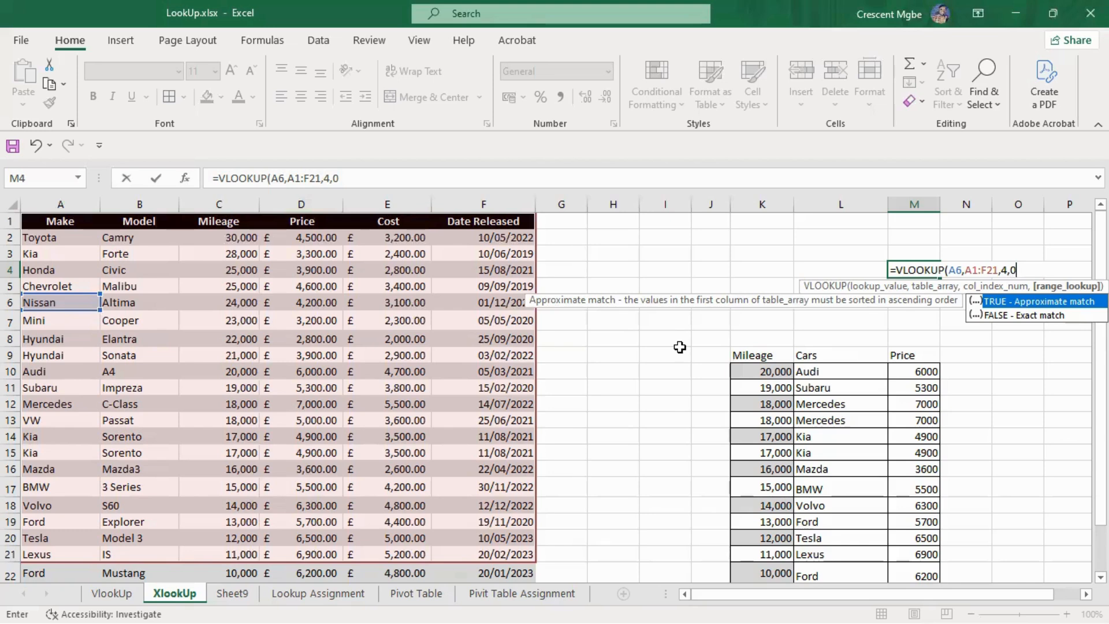
type(")")
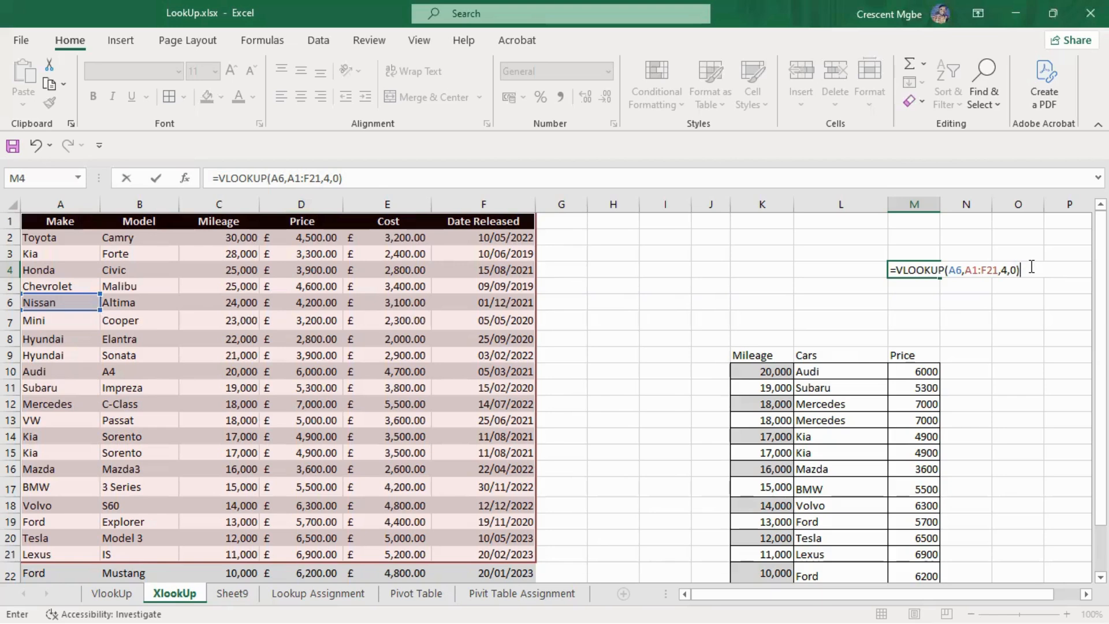
key("Return")
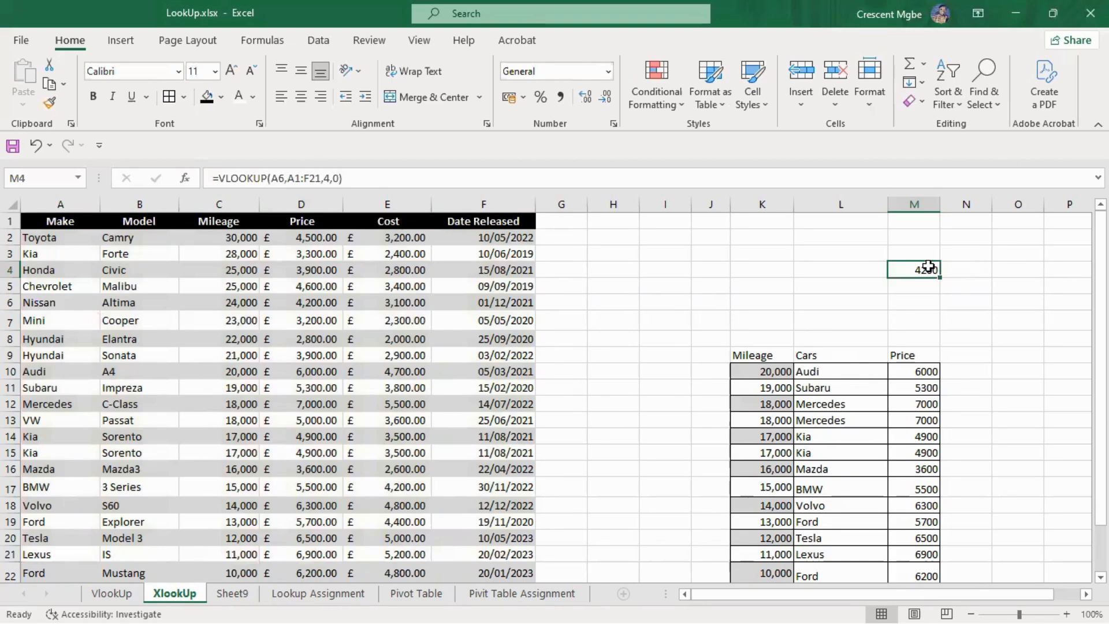
Step: Clear the VLOOKUP formula from M4
key("Delete")
scroll(973, 295, "down", 2)
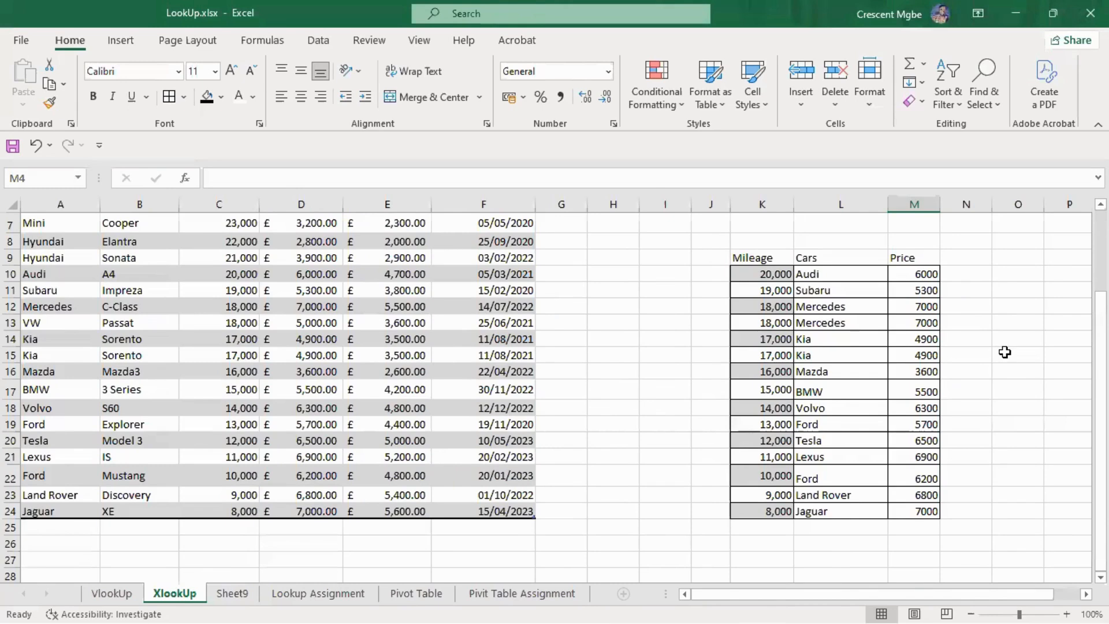
scroll(1005, 354, "up", 2)
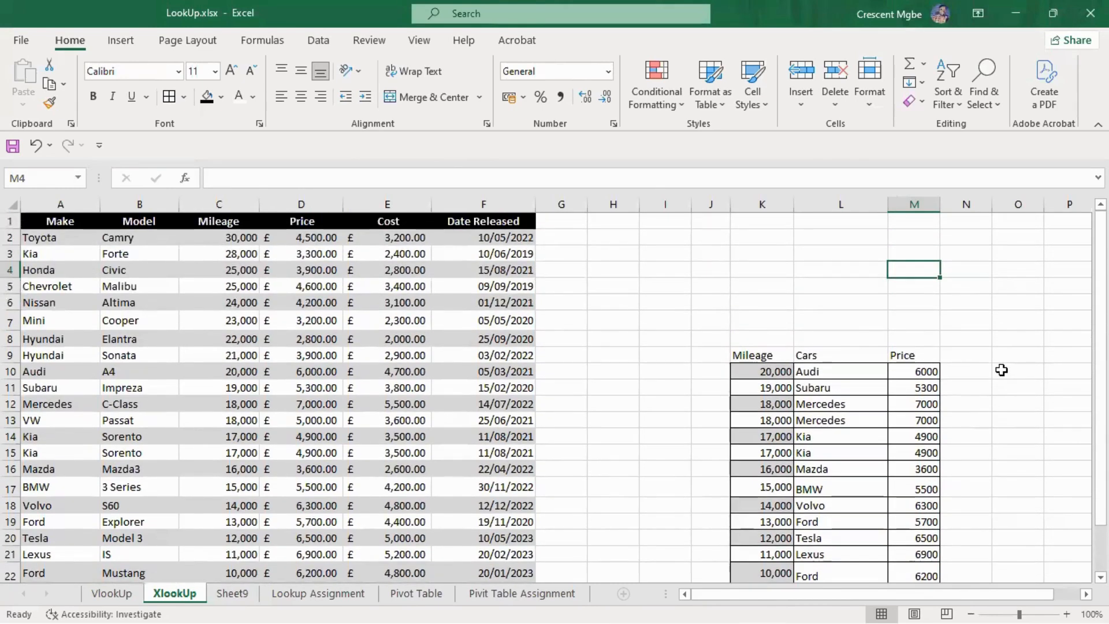
scroll(999, 372, "down", 1)
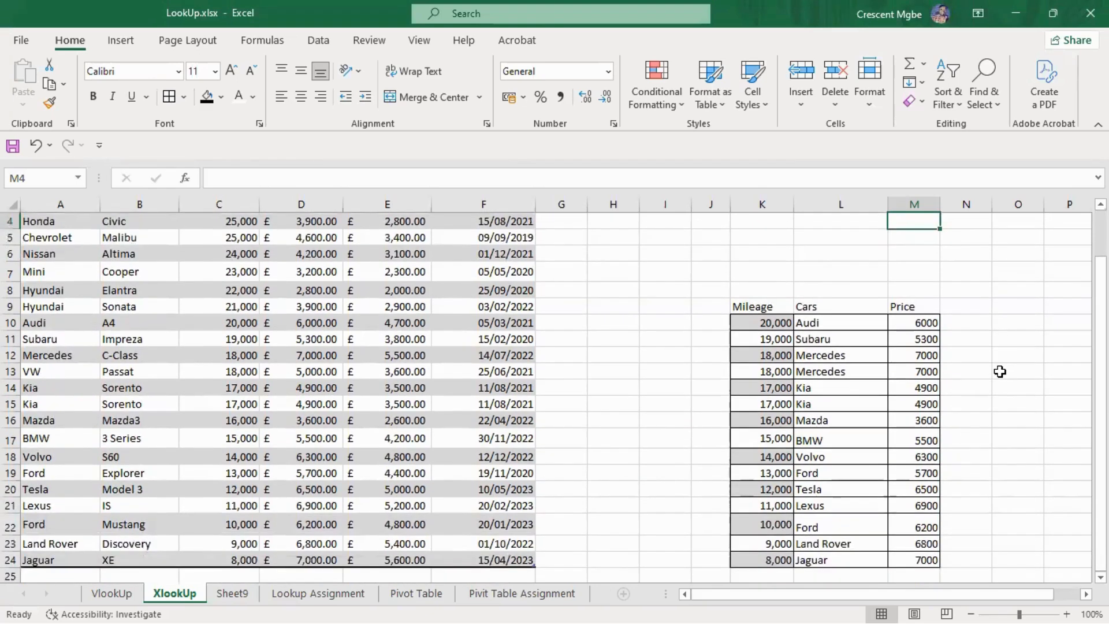
scroll(1000, 372, "up", 1)
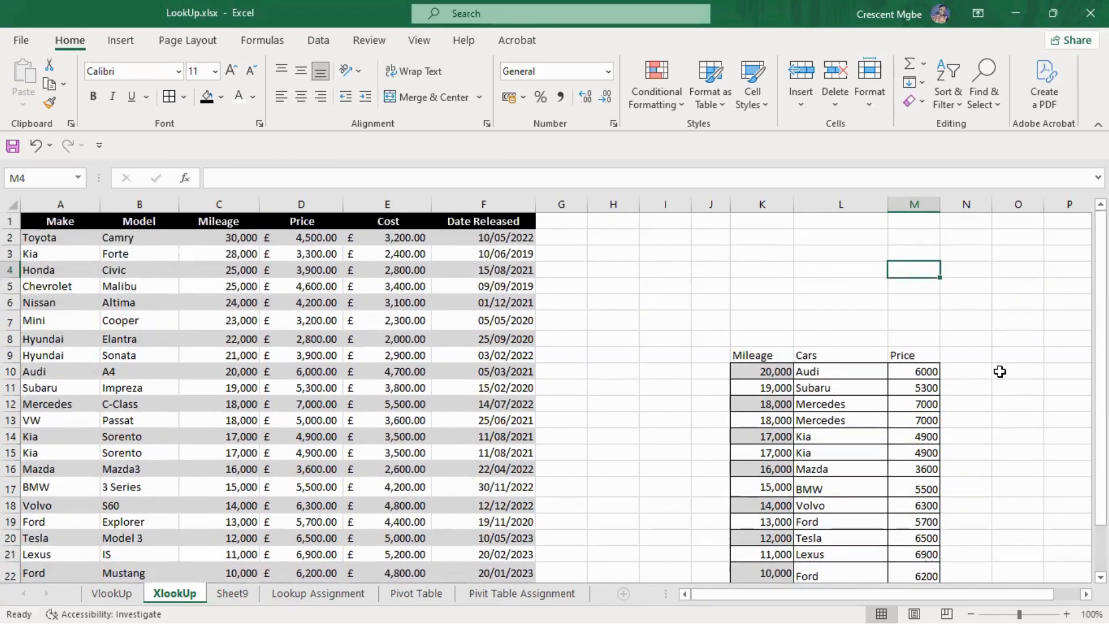
Step: Delete the Sheet9 worksheet and return to the XlookUp sheet
left_click(230, 595)
right_click(231, 597)
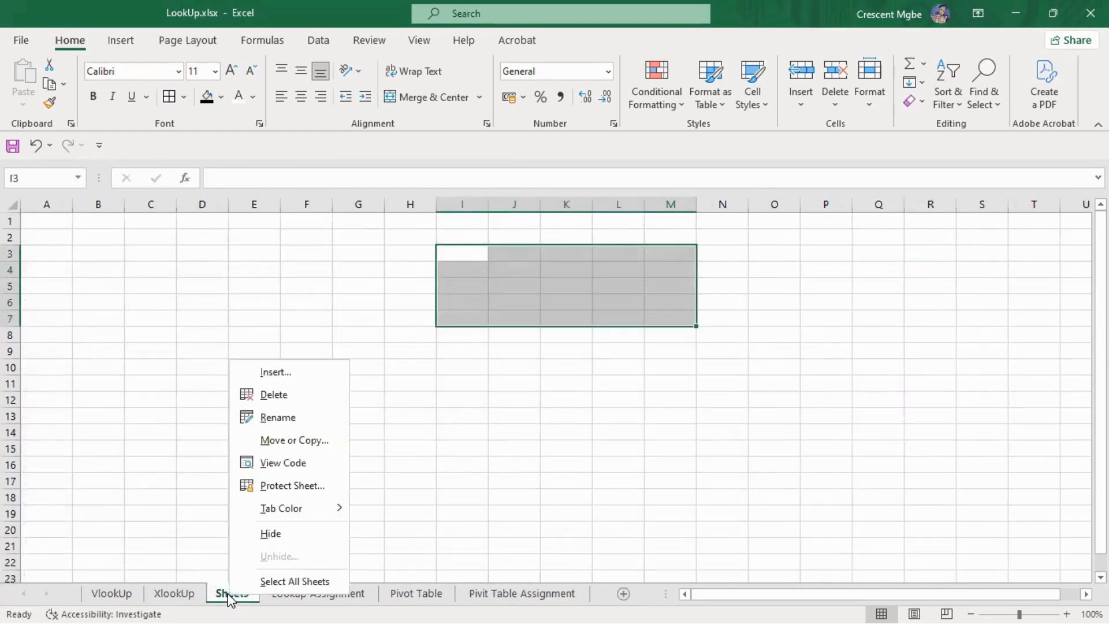
left_click(303, 394)
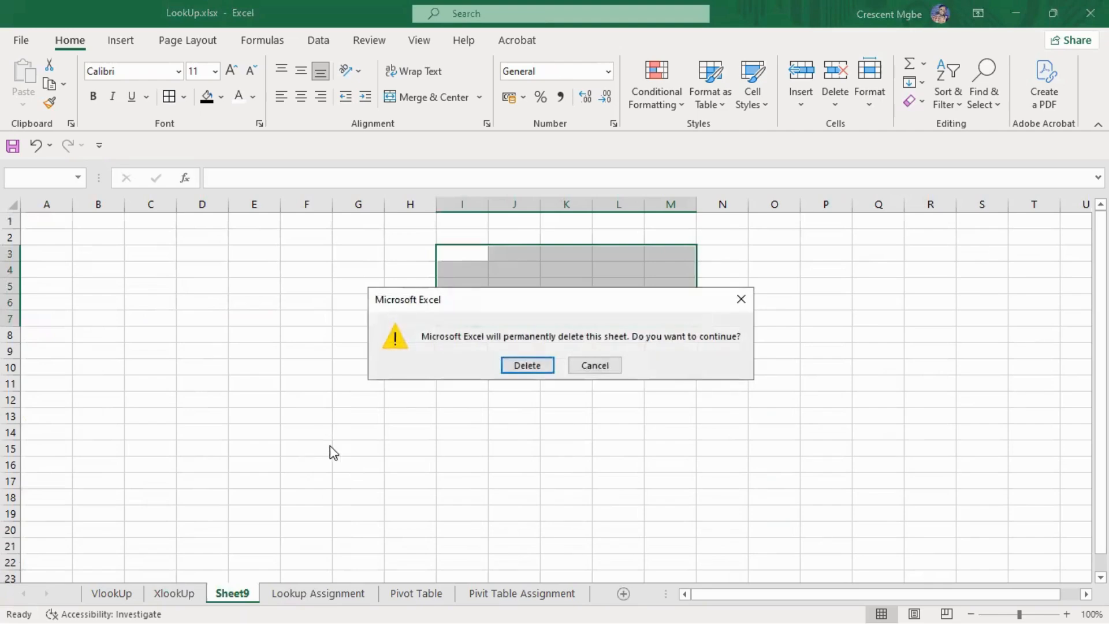
left_click(531, 365)
left_click(174, 593)
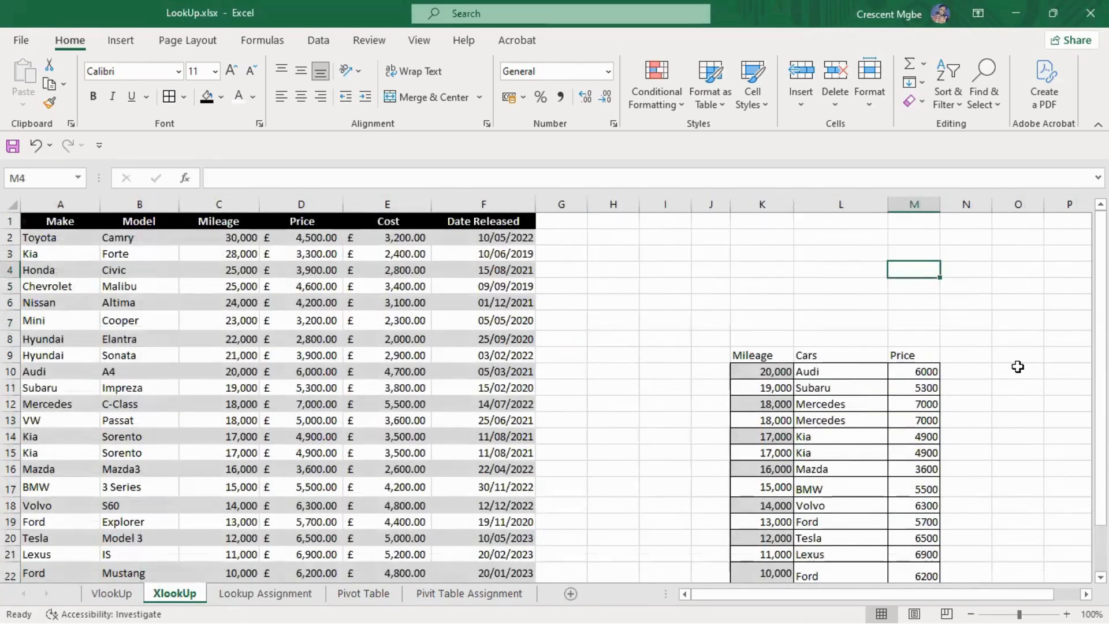
scroll(1015, 366, "down", 1)
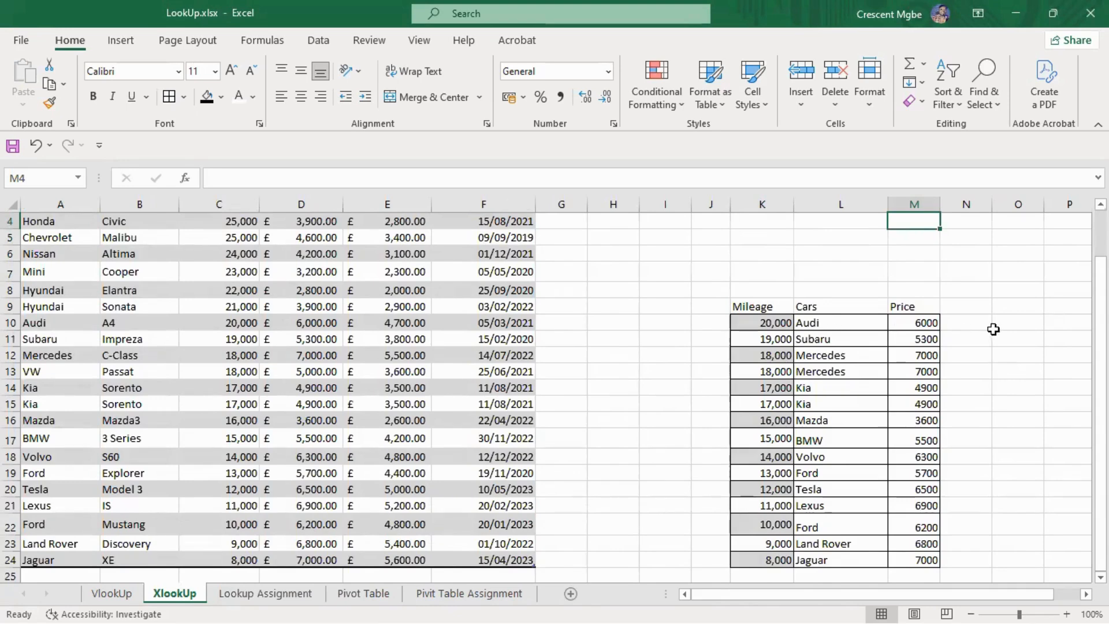
scroll(1000, 347, "up", 1)
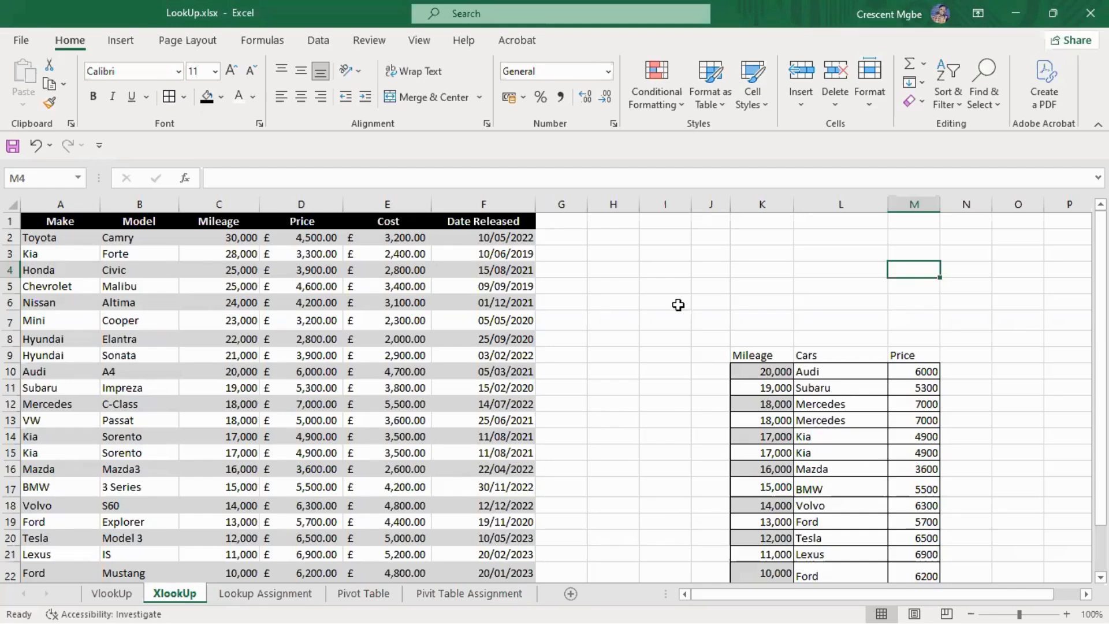
Step: Add list data validation to cell J6, using the car makes in A2:A24 as its source
left_click(700, 304)
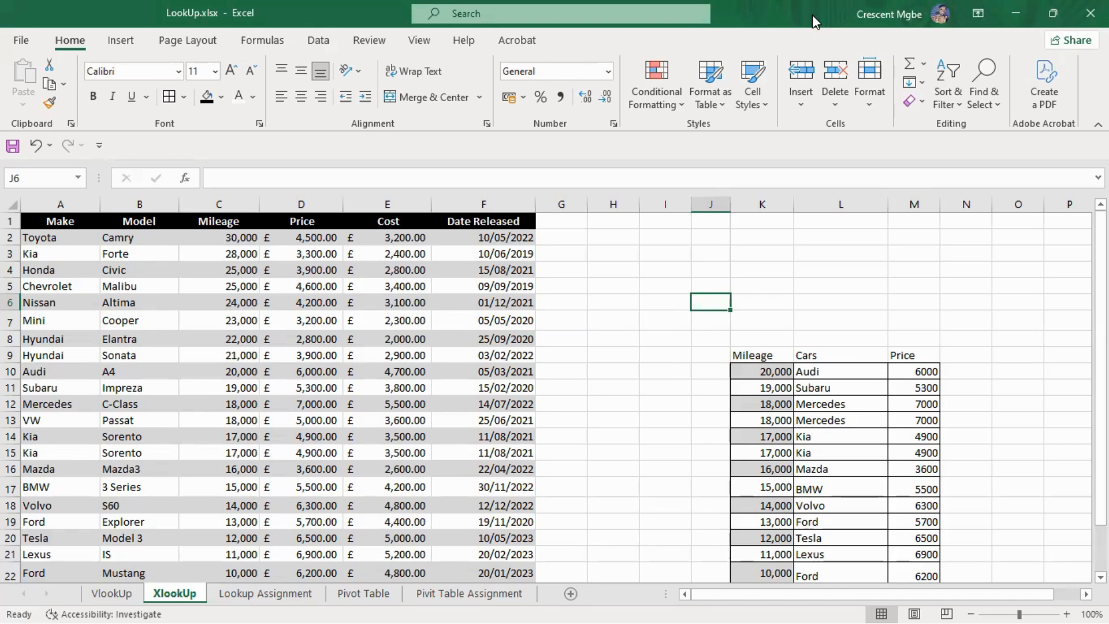
left_click(319, 40)
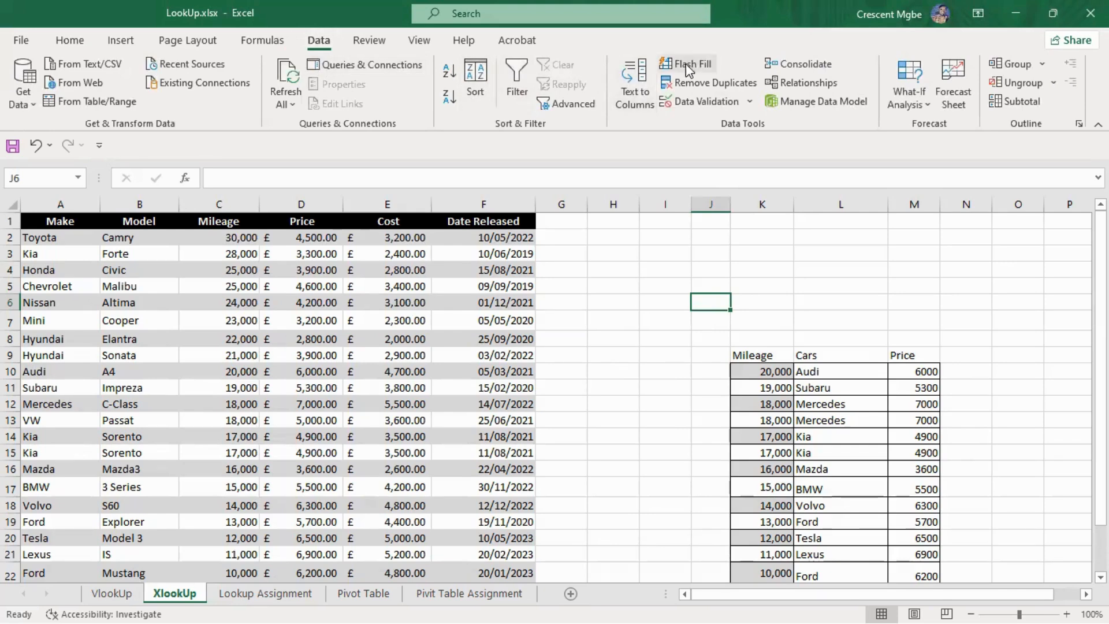
left_click(751, 100)
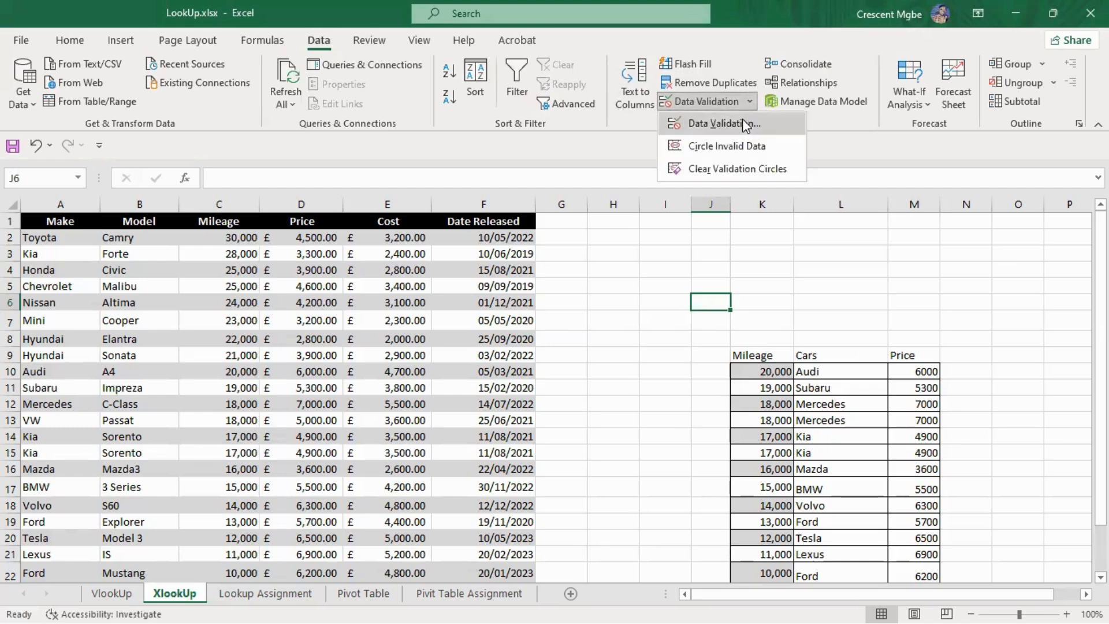
left_click(747, 125)
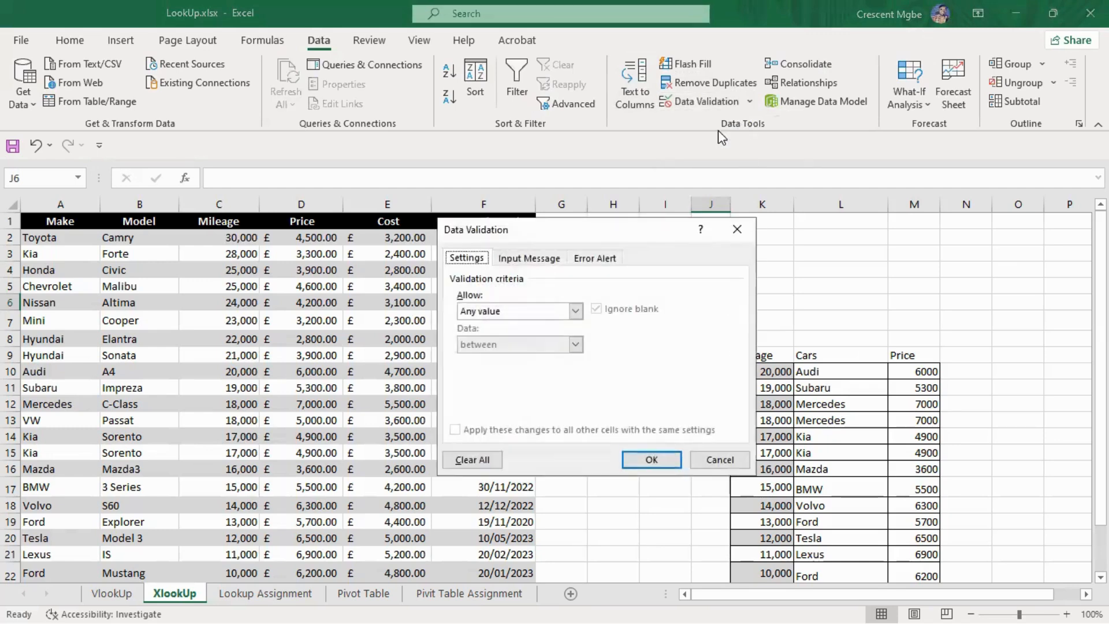
left_click(575, 312)
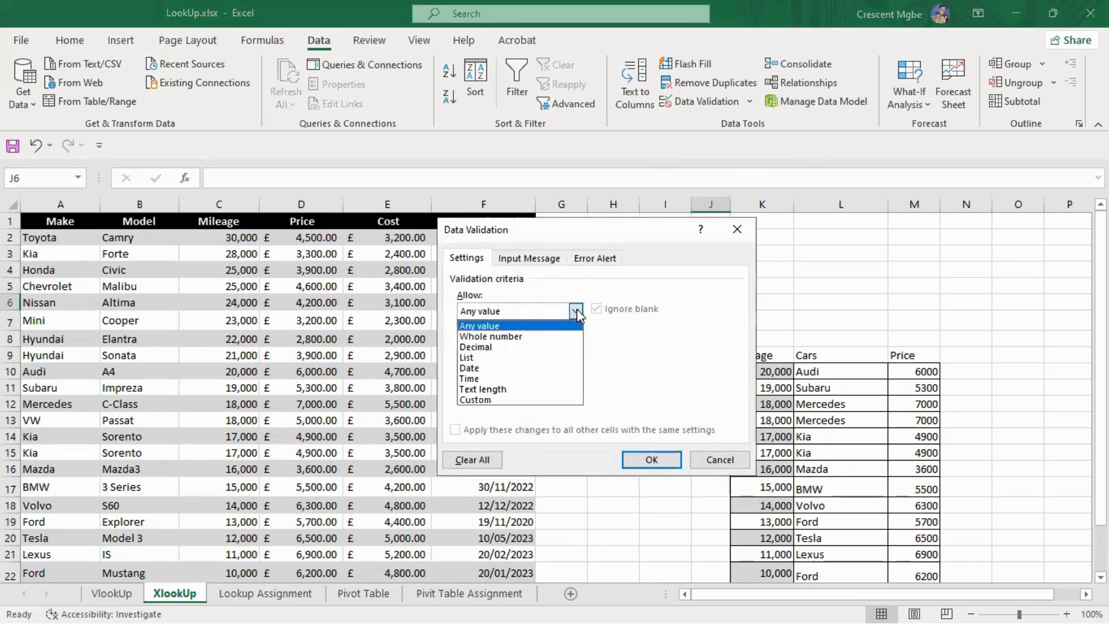
left_click(472, 359)
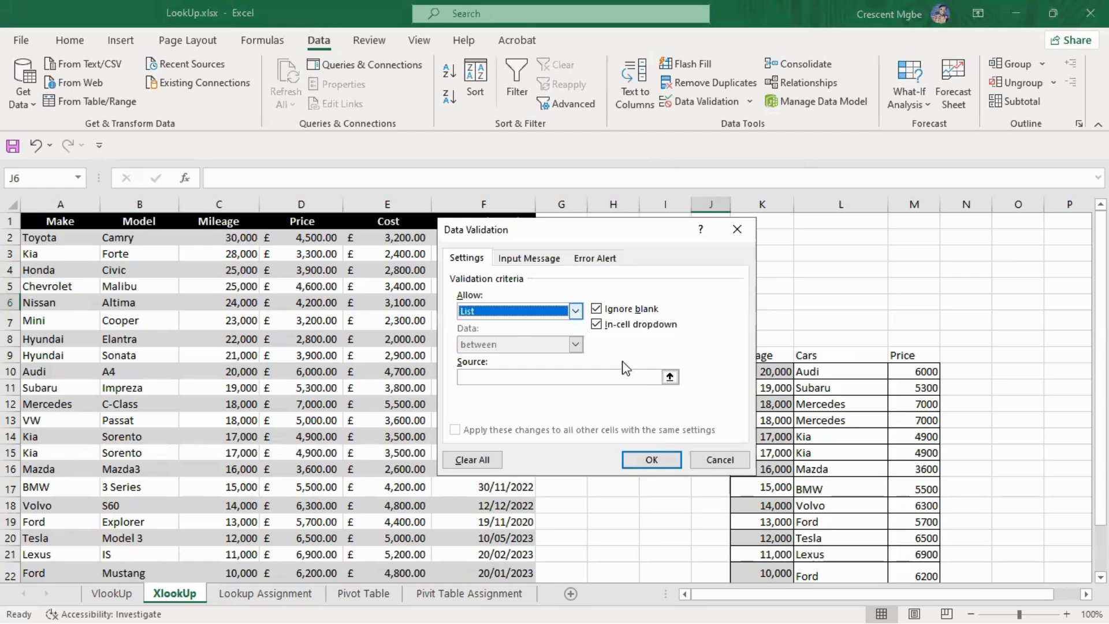
left_click(670, 376)
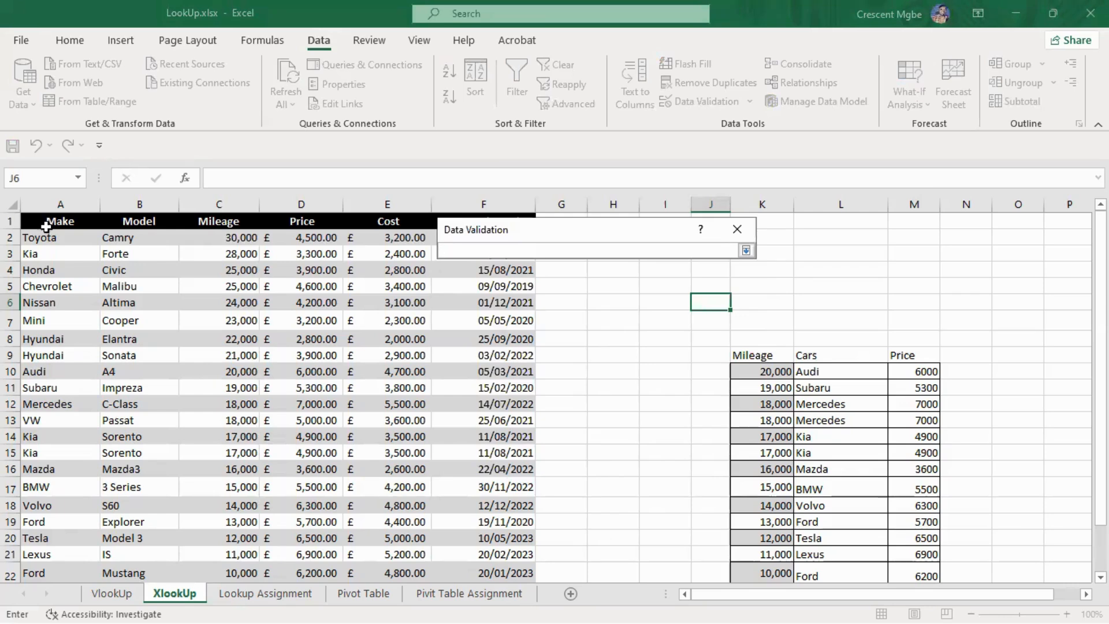
left_click_drag(46, 237, 27, 546)
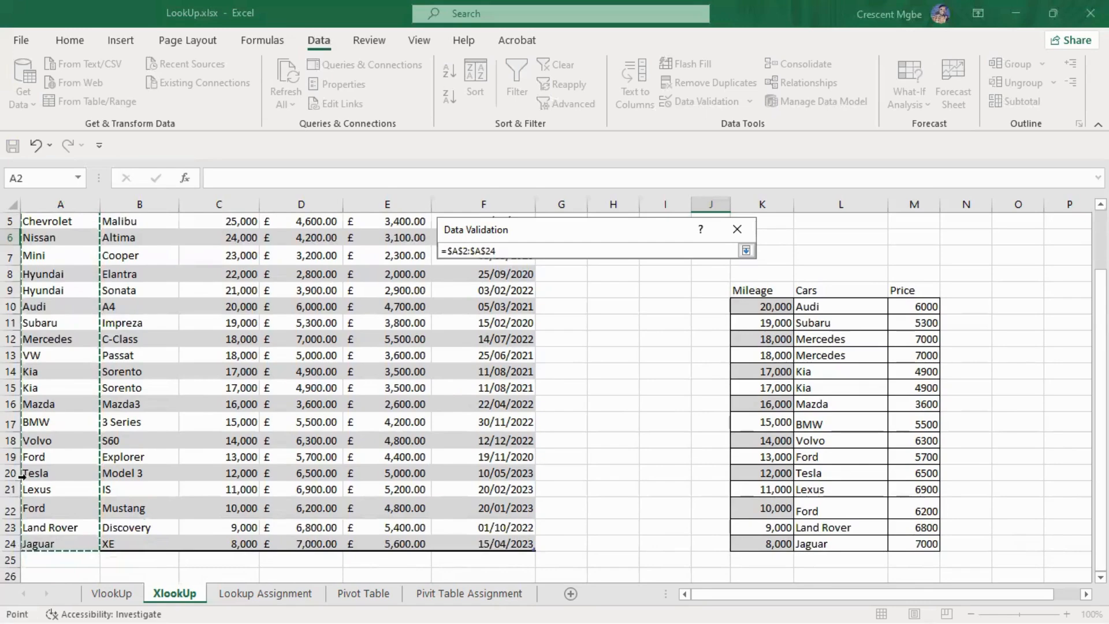
left_click(746, 251)
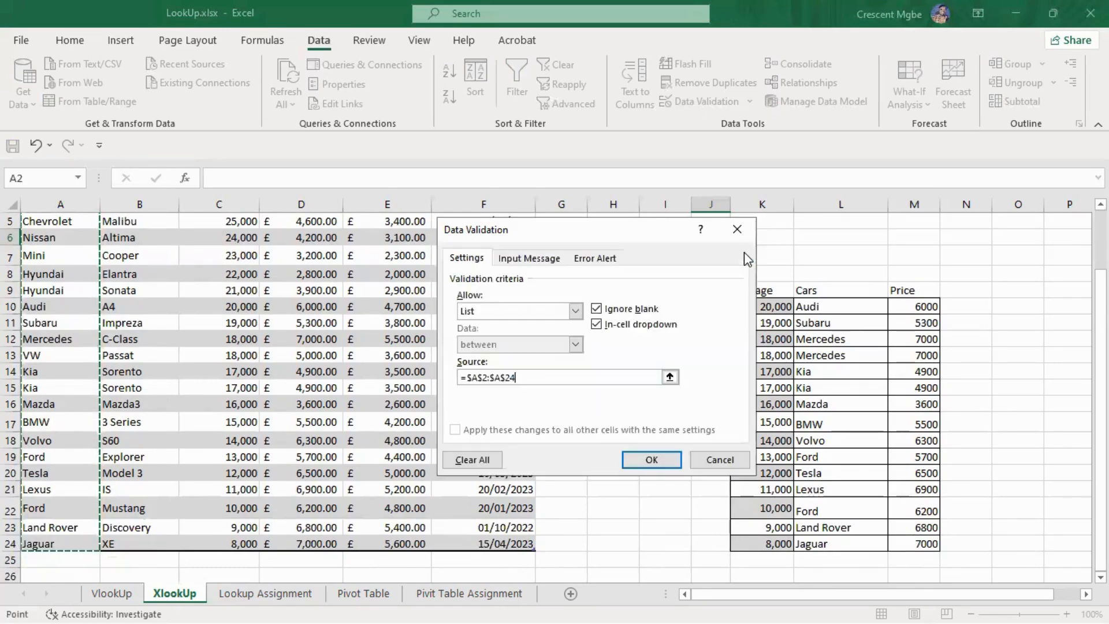
left_click(664, 465)
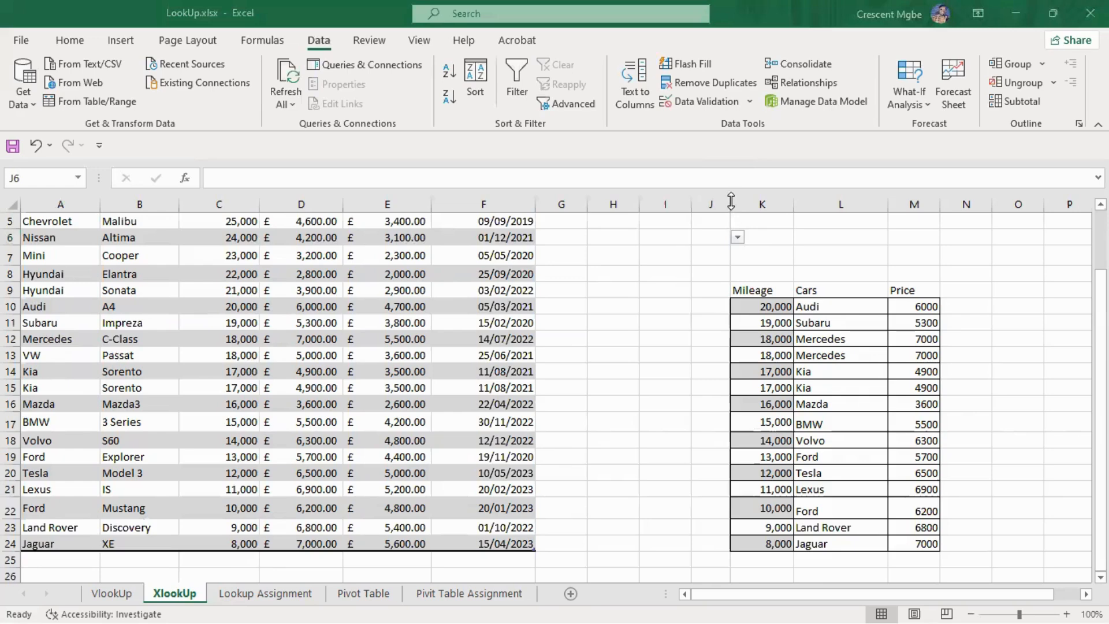
Step: Widen column J slightly and choose Tesla from the drop-down list in J6
left_click(729, 200)
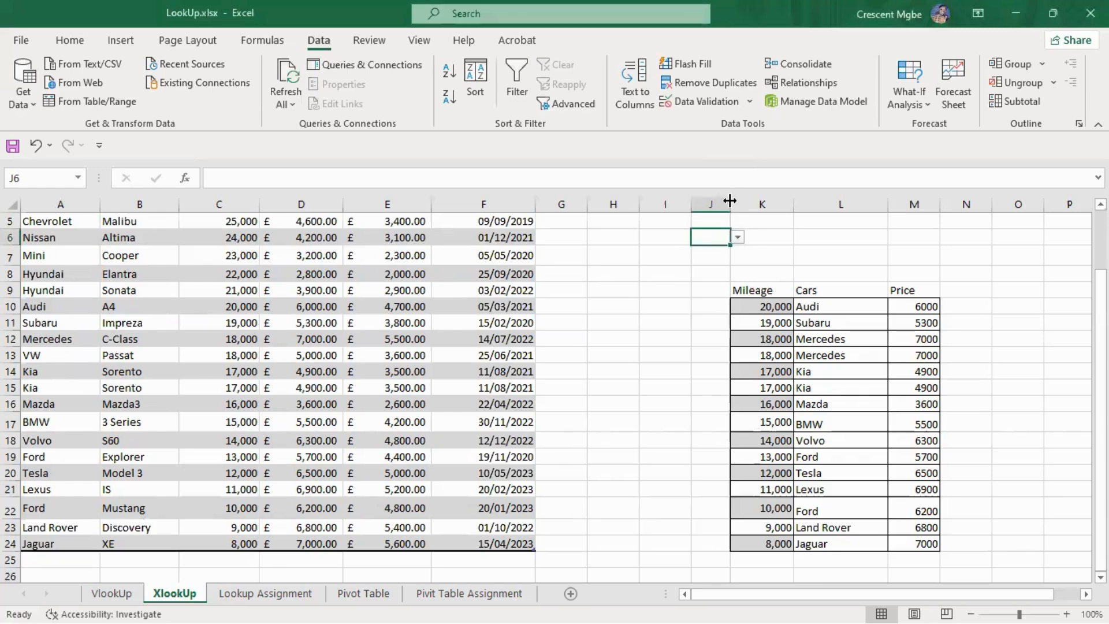
left_click_drag(729, 200, 743, 201)
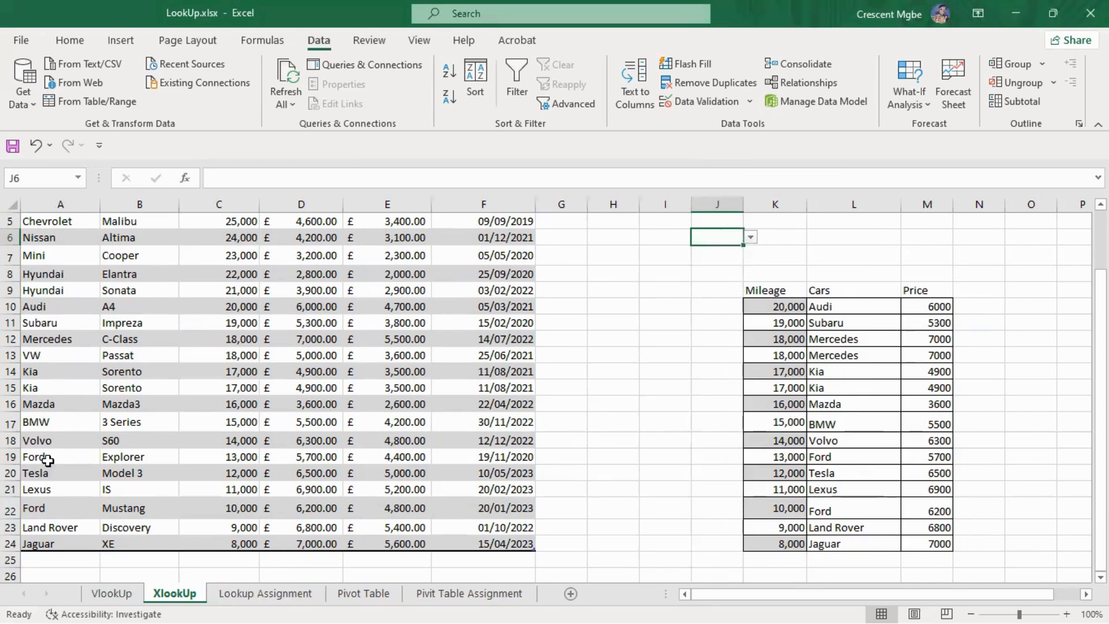
left_click(751, 237)
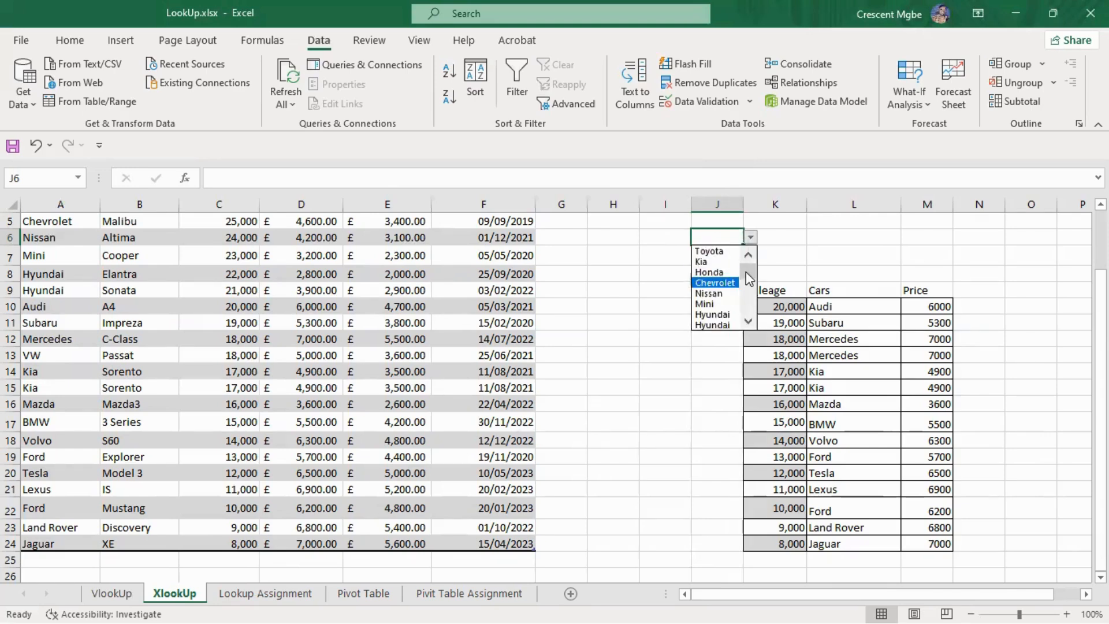
scroll(729, 299, "down", 5)
left_click(705, 292)
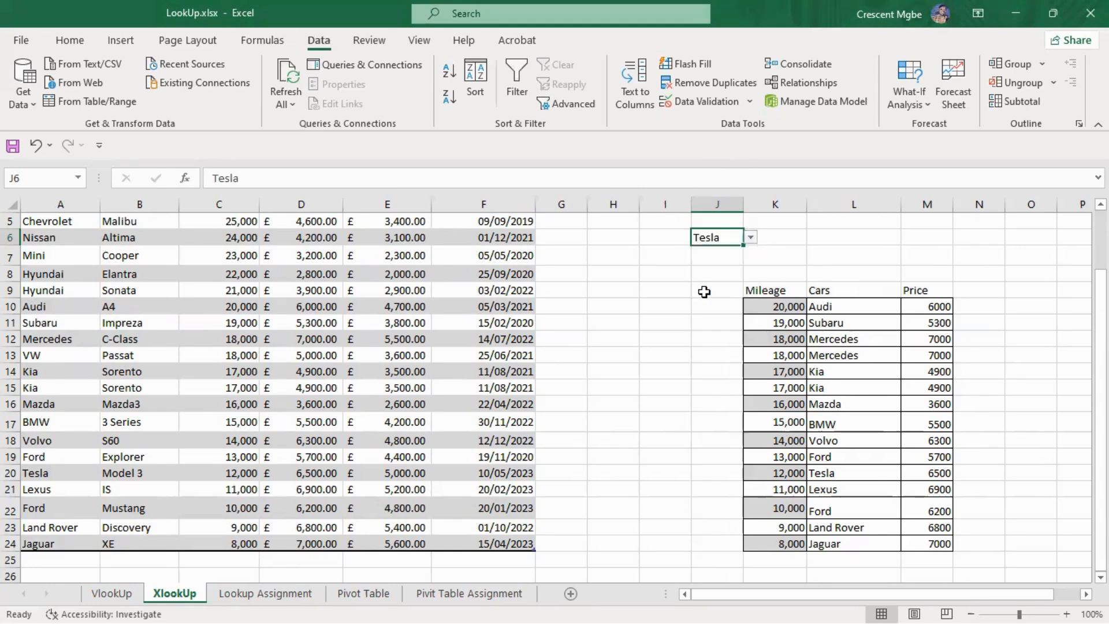
Step: Try out the J6 drop-down list by choosing Ford, Tesla and Ford again
left_click(750, 237)
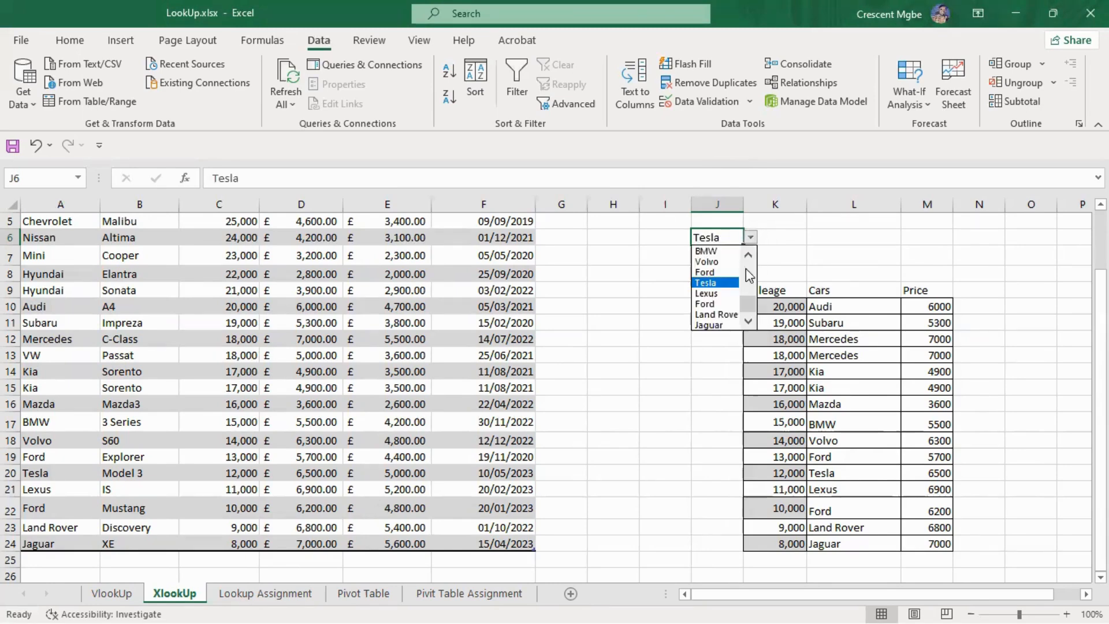
left_click(714, 308)
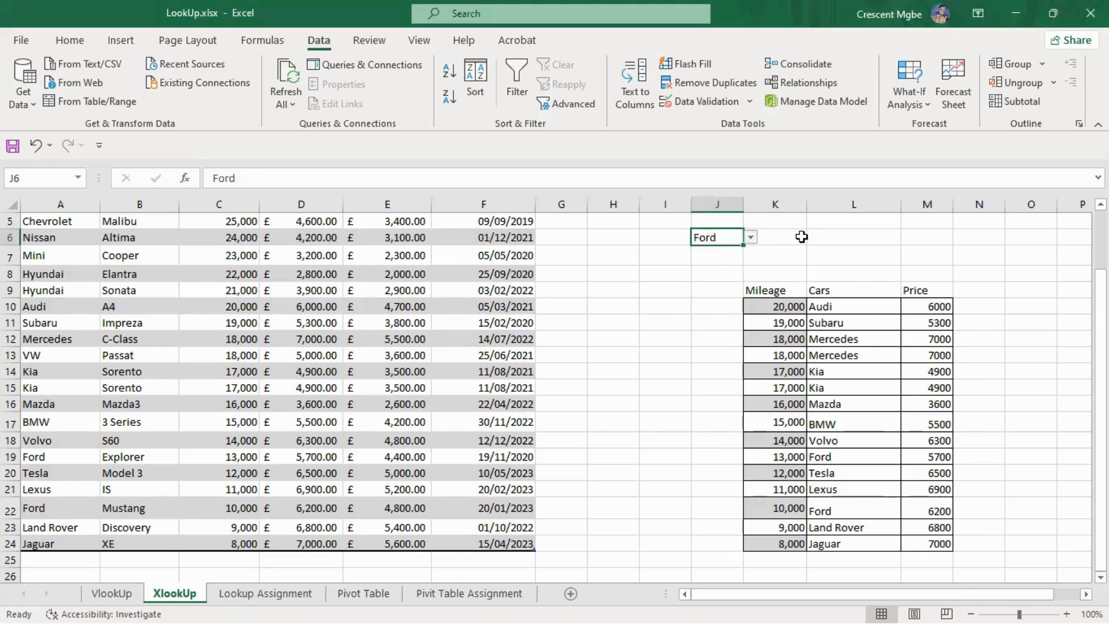
scroll(104, 250, "up", 2)
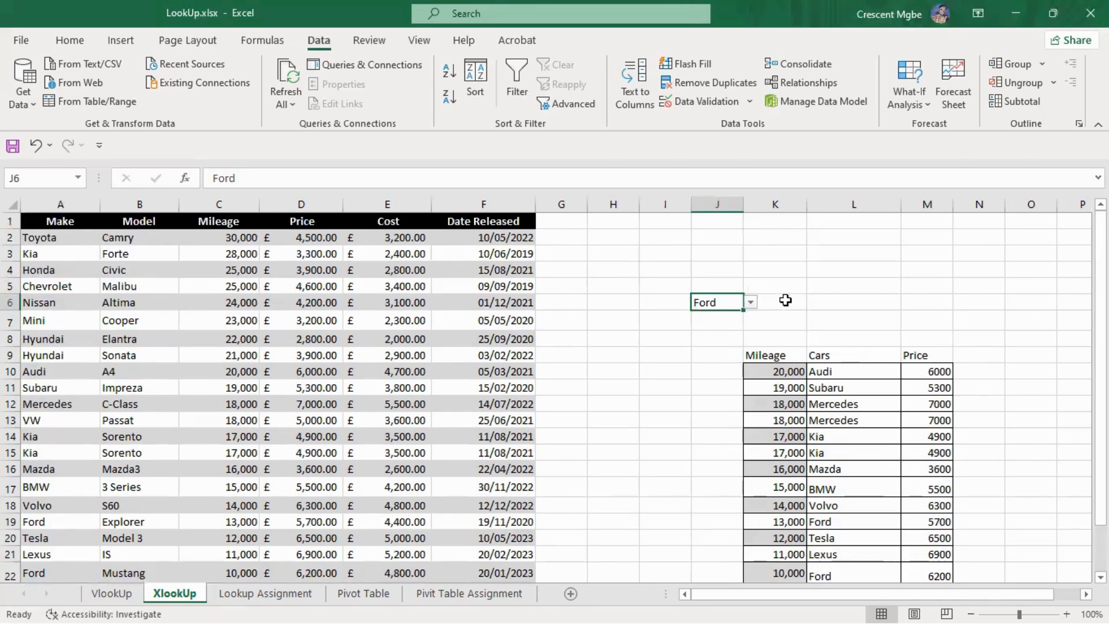
left_click_drag(927, 304, 1030, 303)
left_click(741, 305)
left_click(750, 302)
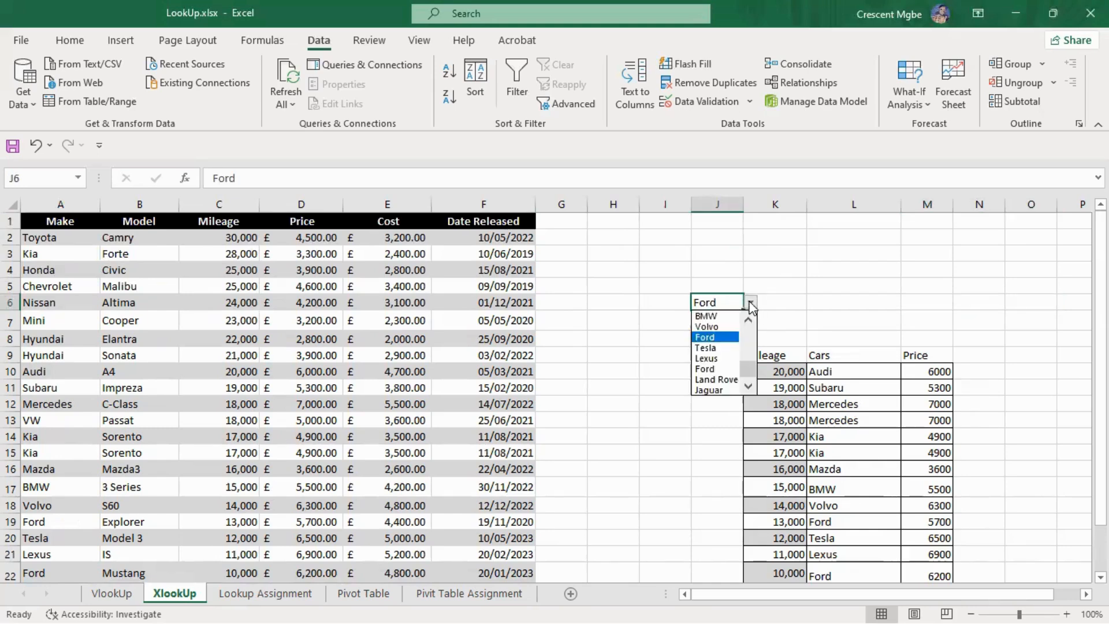
left_click(709, 348)
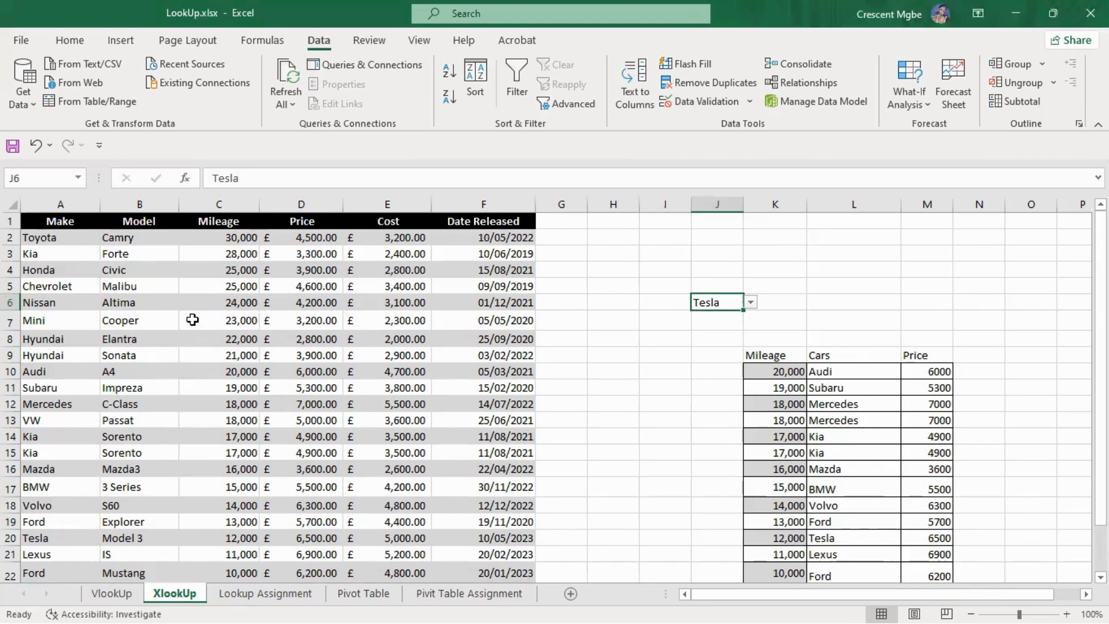
left_click(750, 302)
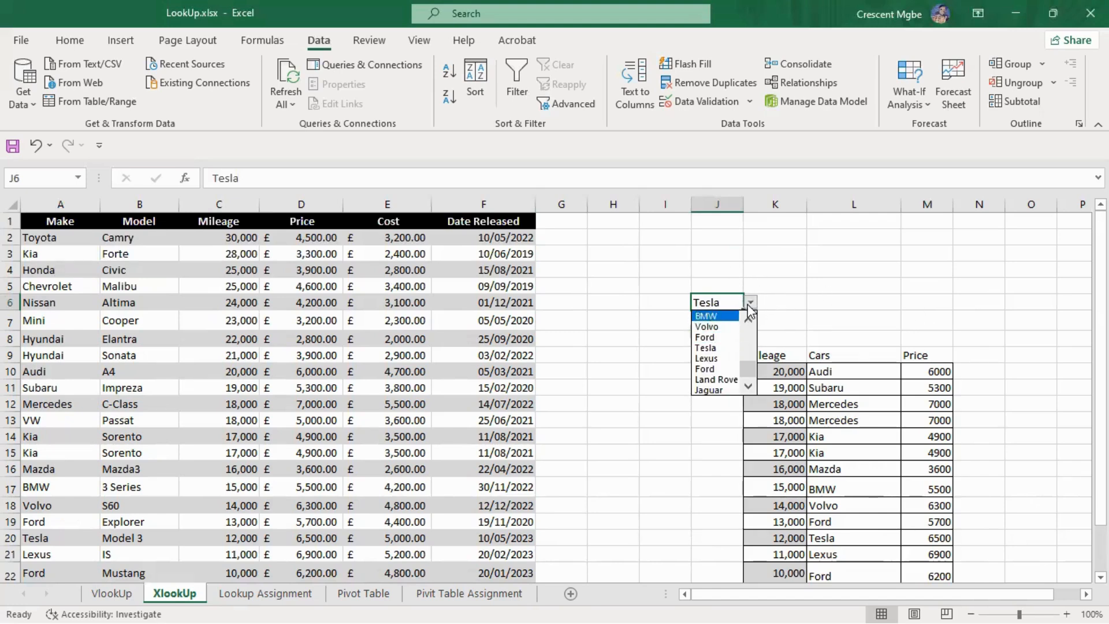
left_click(706, 344)
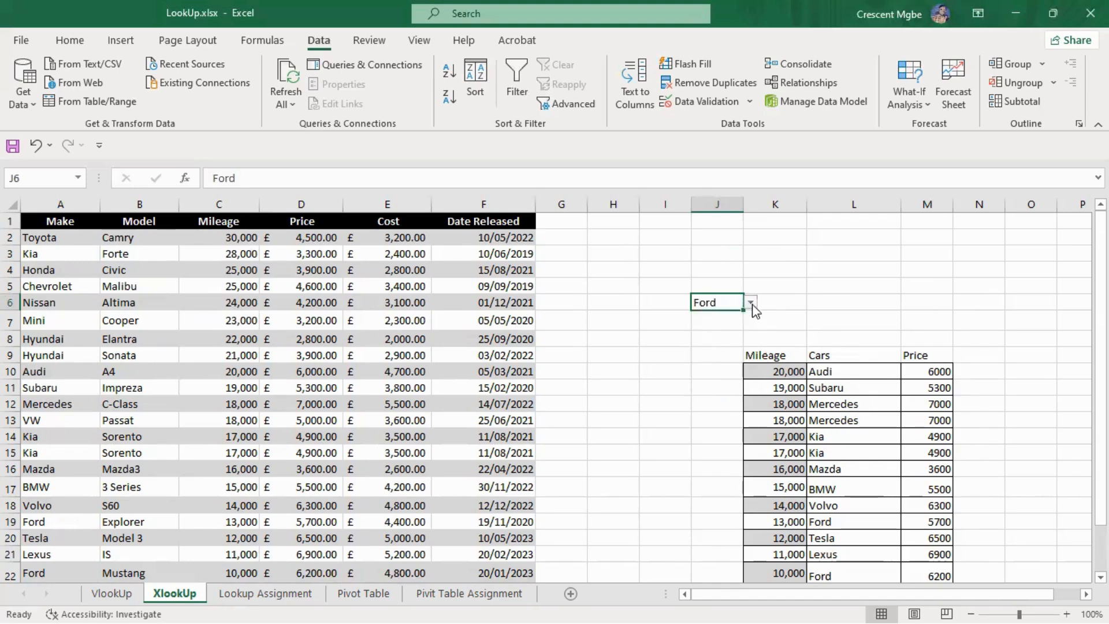
Step: Clear the contents of cells I4:K7
left_click_drag(675, 263, 762, 316)
key("Delete")
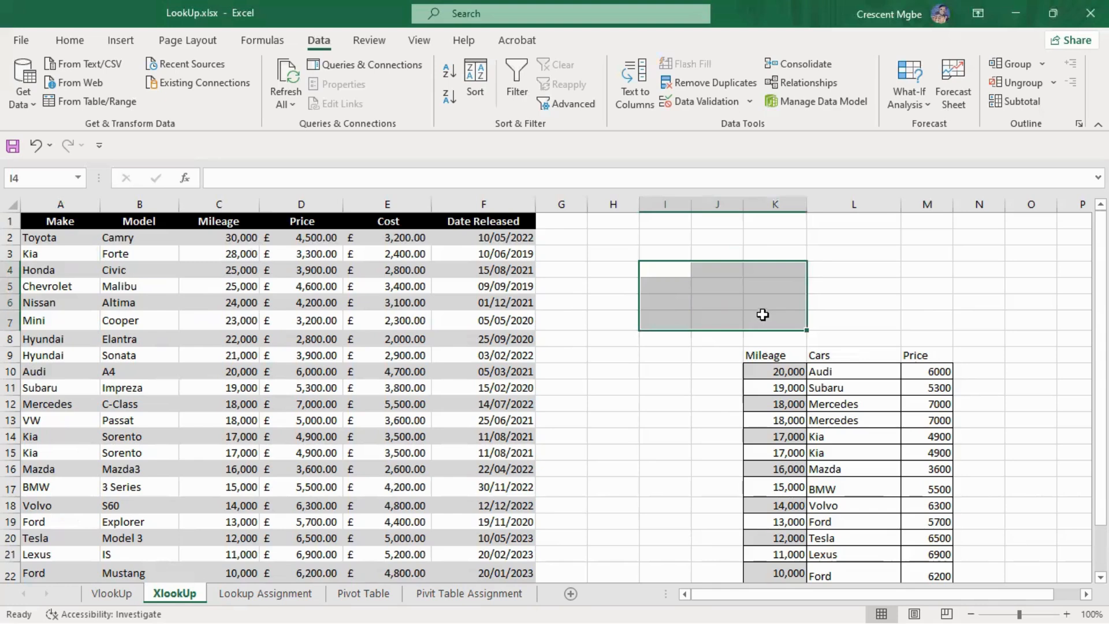
left_click(819, 301)
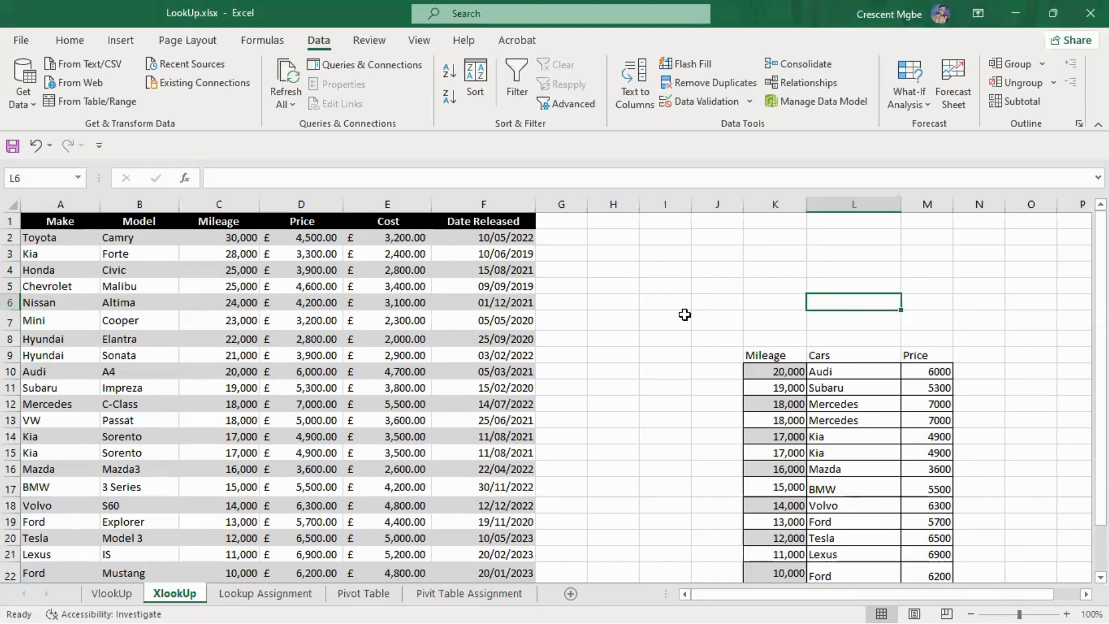
Step: Enter a VLOOKUP in I5 that finds the makes in A2:A15 in Table1[#All] and returns column 4, using exact match (0)
left_click(682, 286)
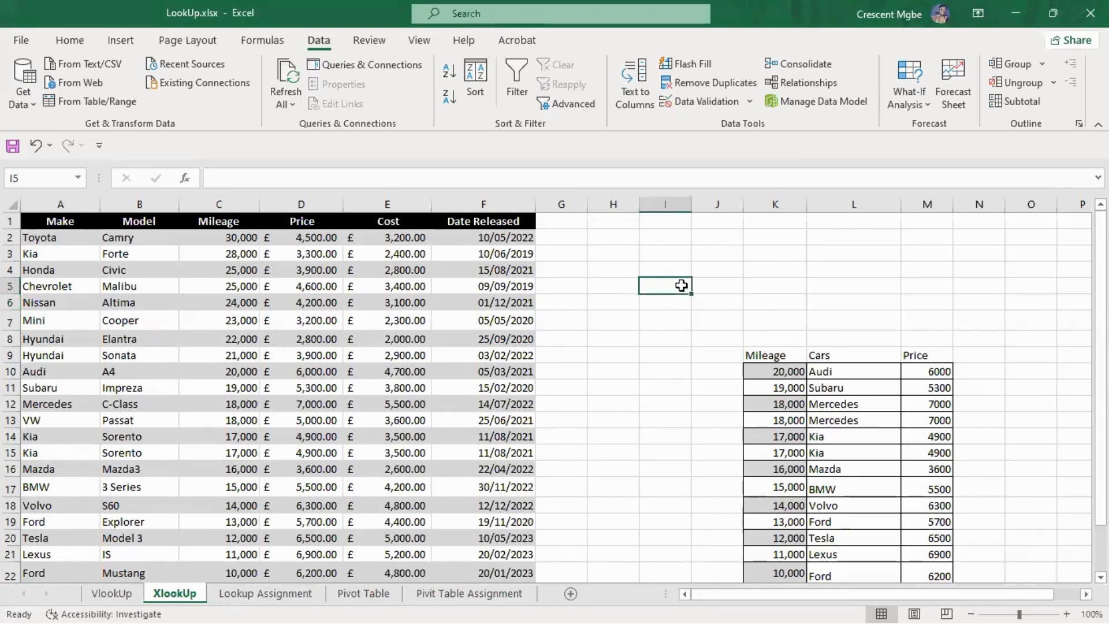
type("=vloo")
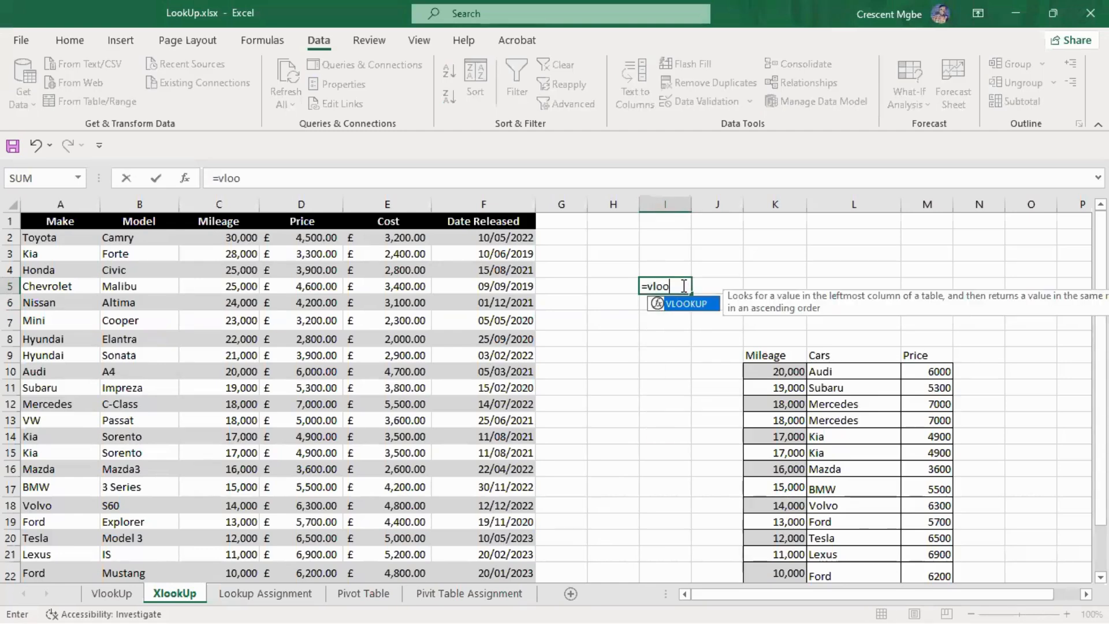
key("Tab")
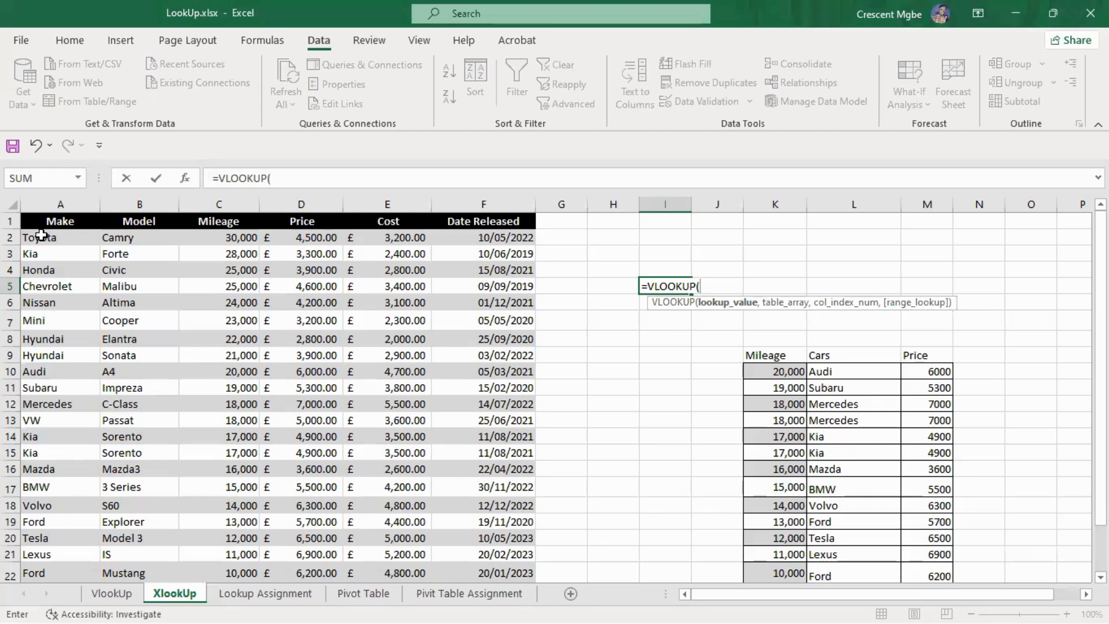
left_click_drag(41, 235, 50, 451)
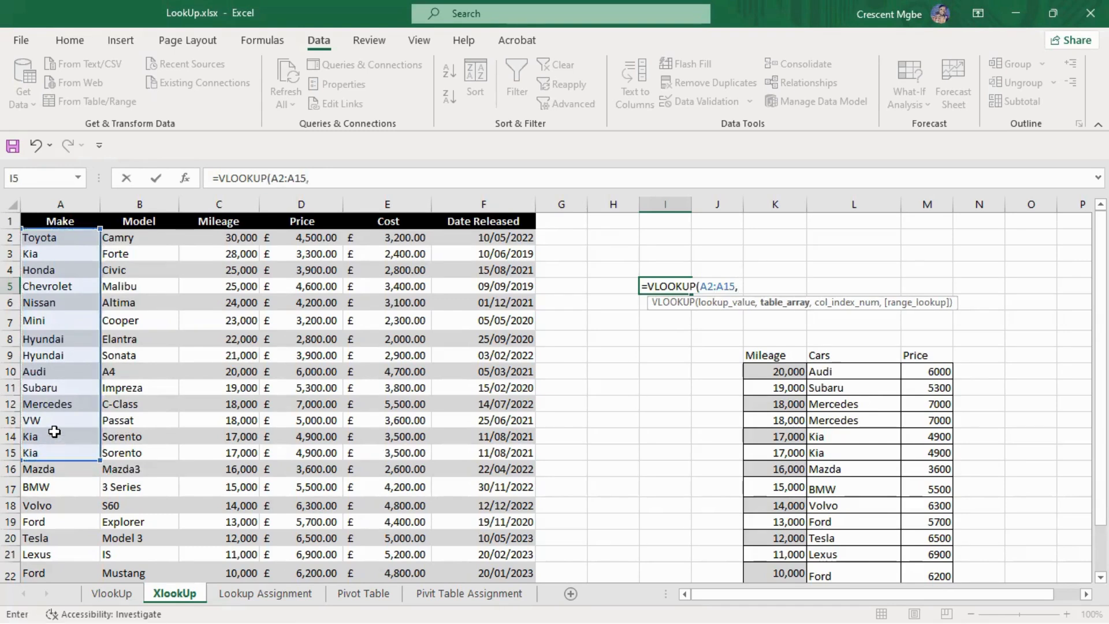
left_click(26, 218)
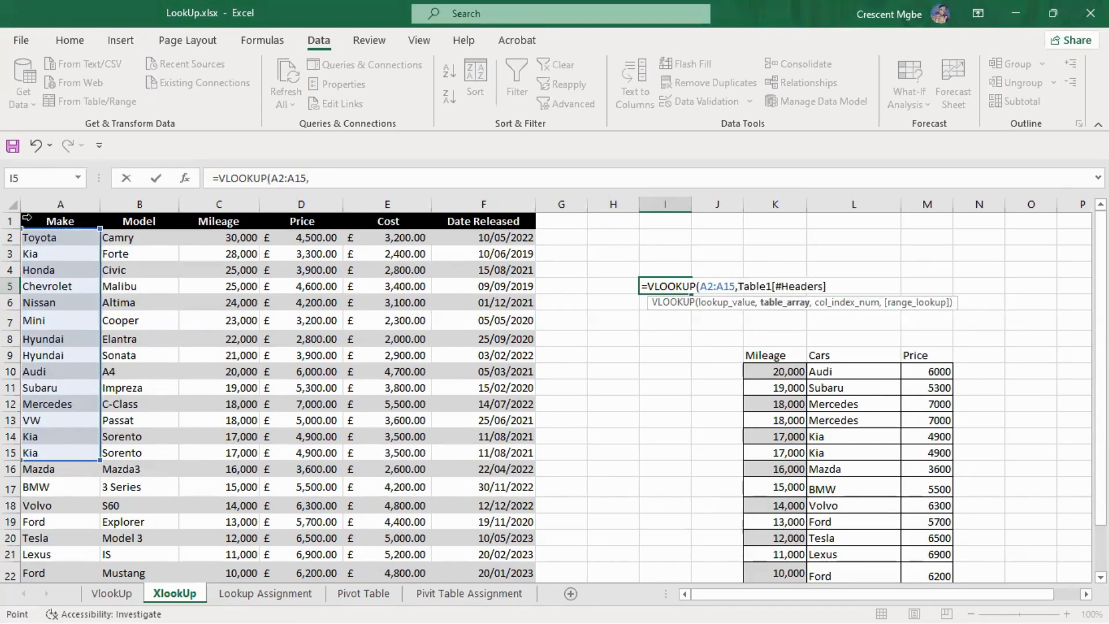
left_click_drag(26, 218, 245, 520)
scroll(281, 472, "up", 2)
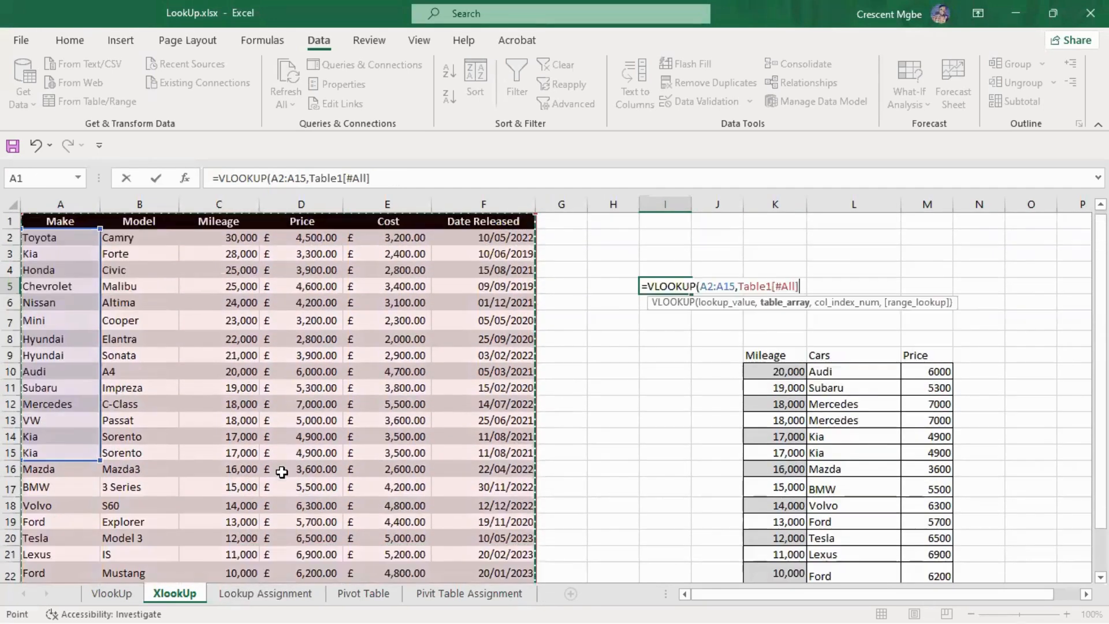
type(",")
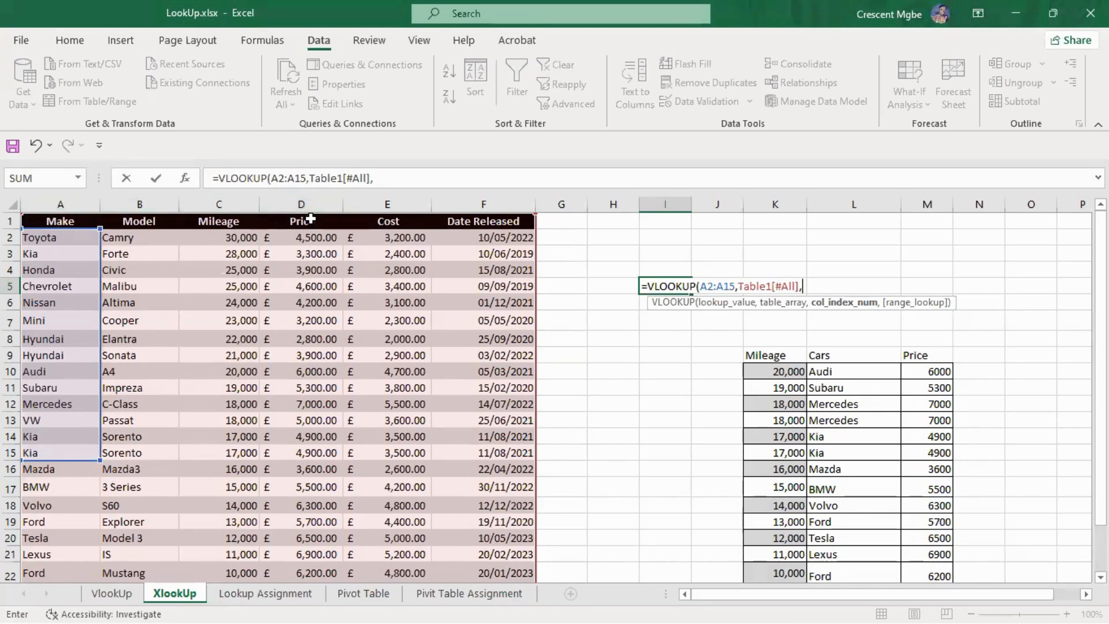
type("4,")
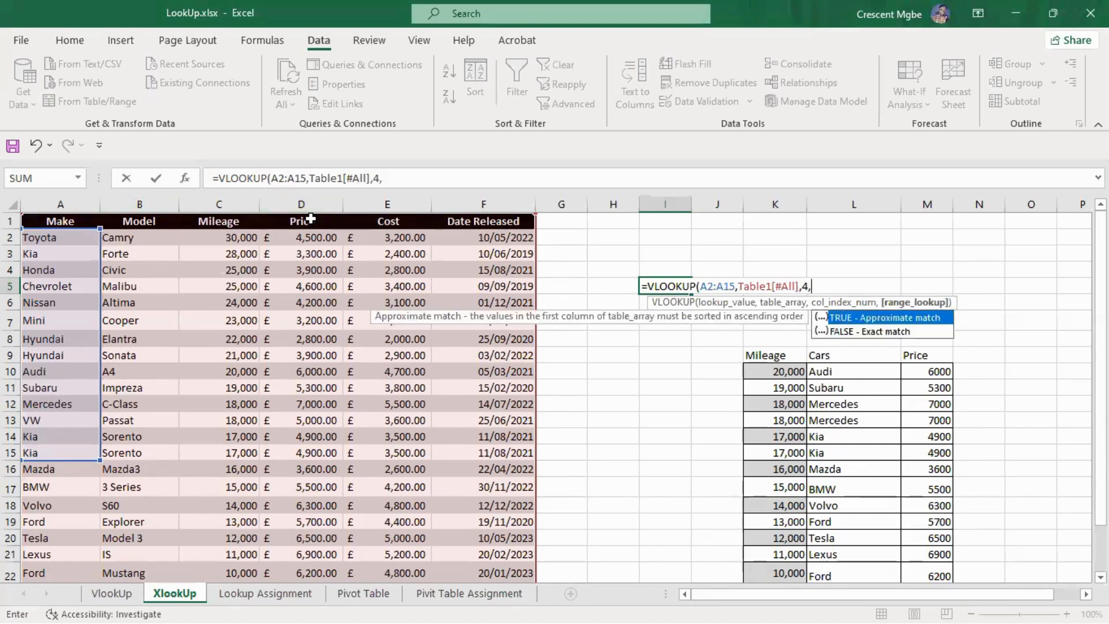
type("0)")
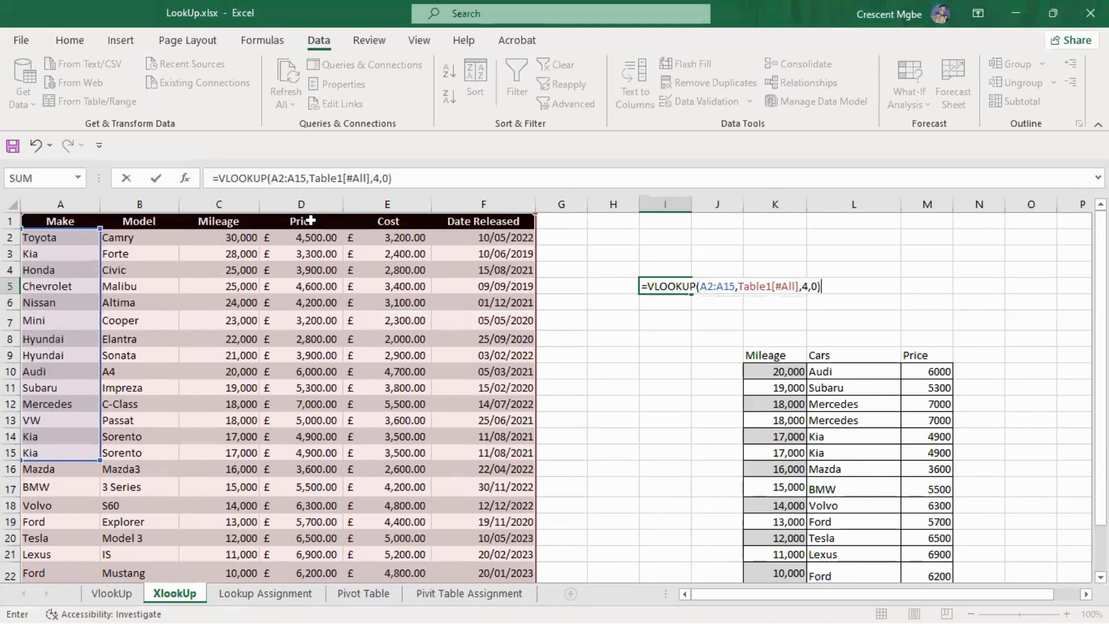
key("Return")
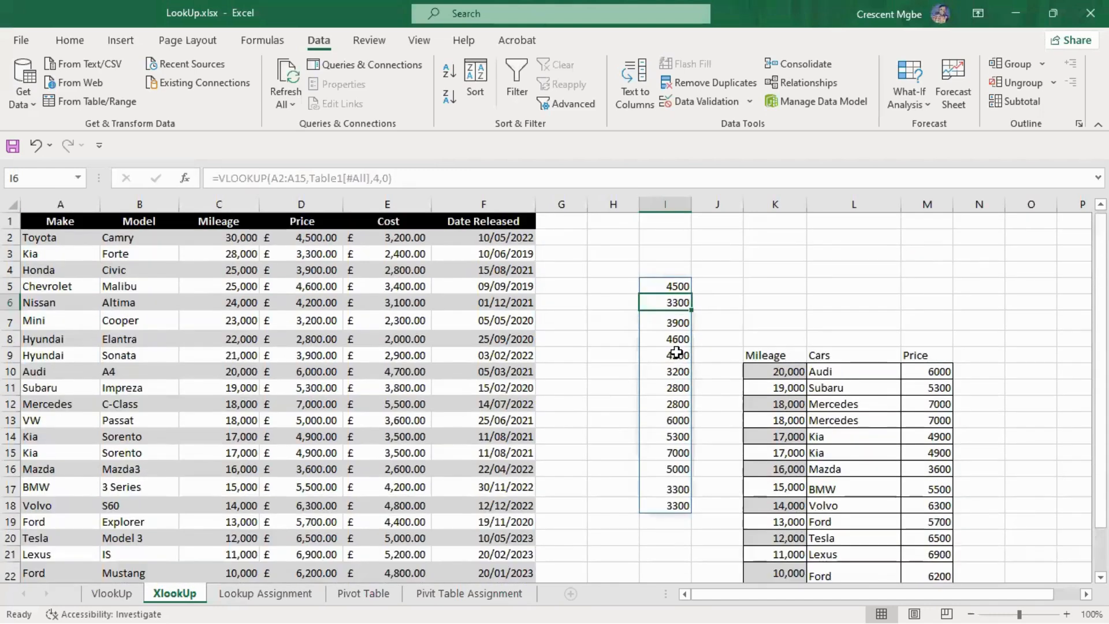
Step: Insert a blank column before the Mileage column of the lookup table, at column K
left_click(757, 204)
right_click(757, 205)
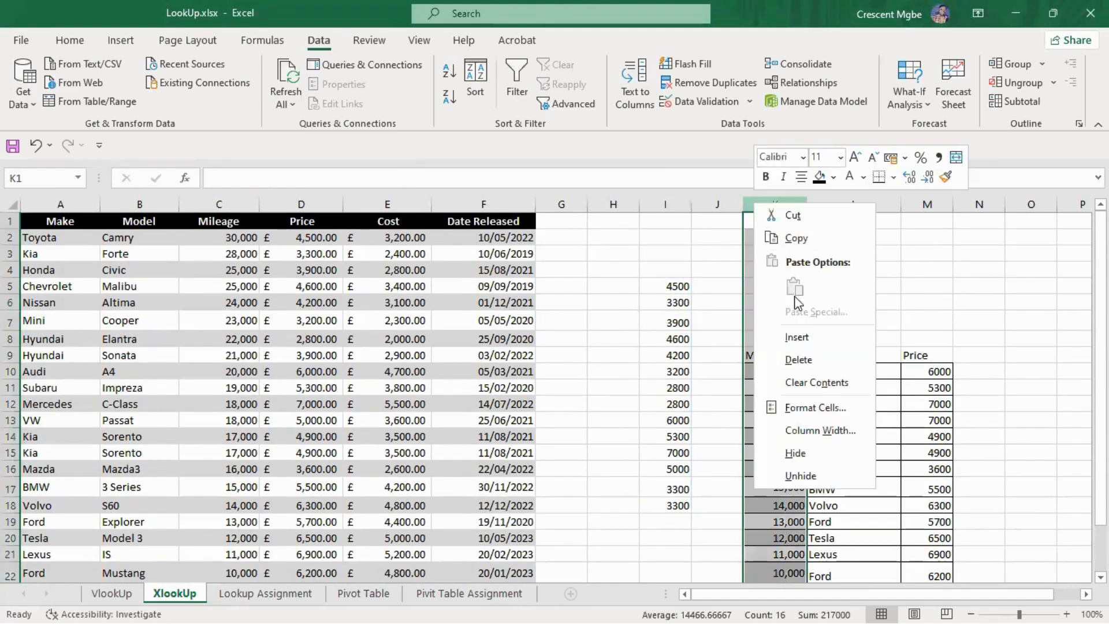
left_click(809, 337)
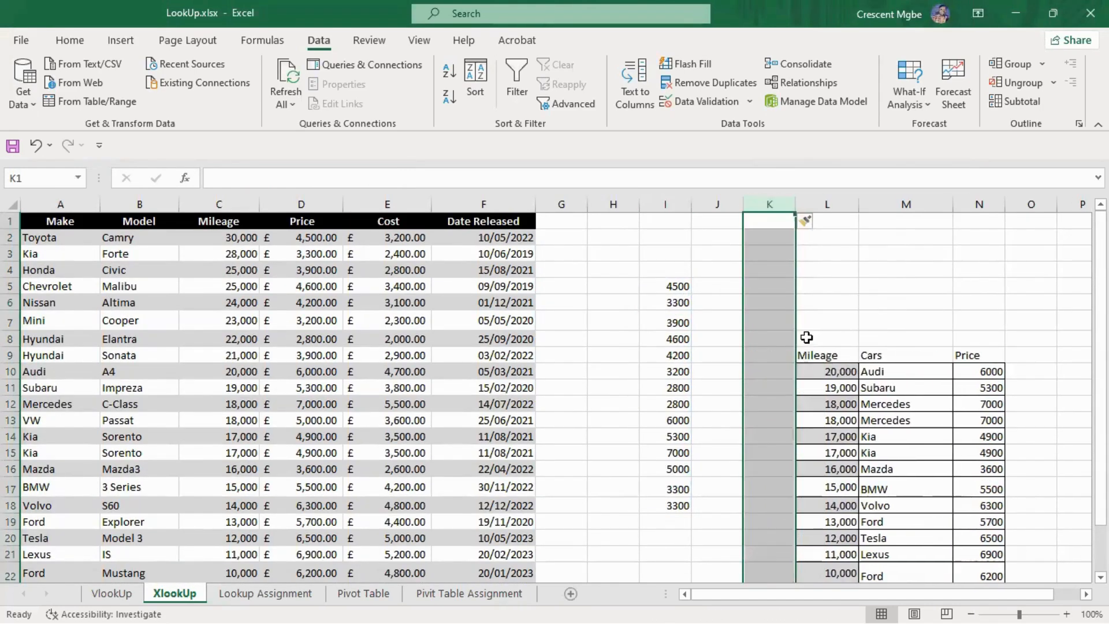
Step: Insert another blank column before the Mileage column of the lookup table, at column L
right_click(826, 207)
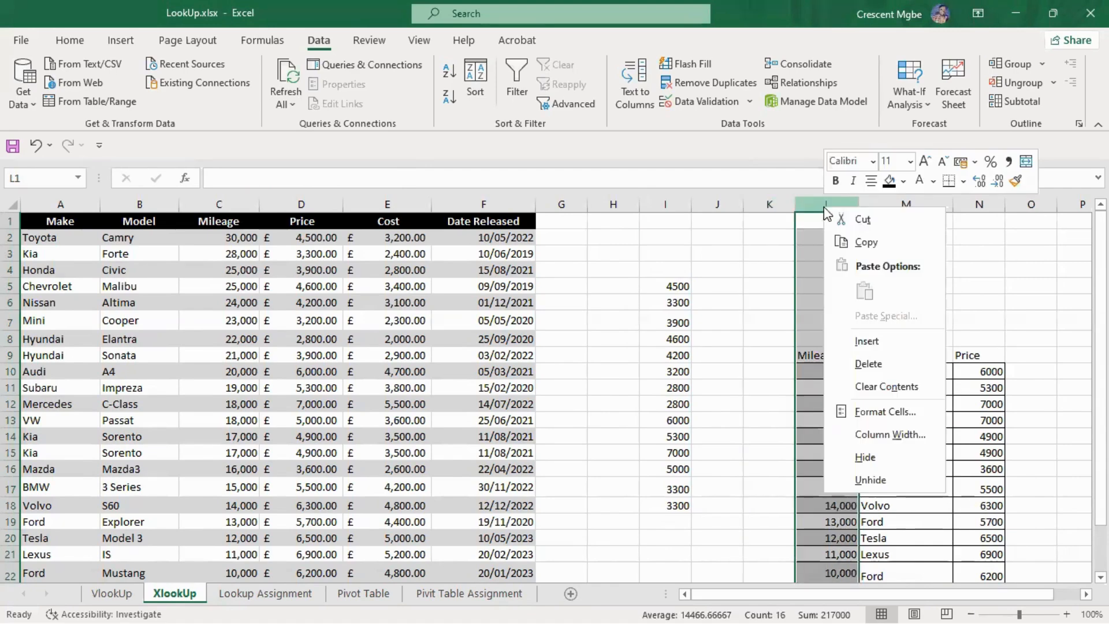
left_click(869, 340)
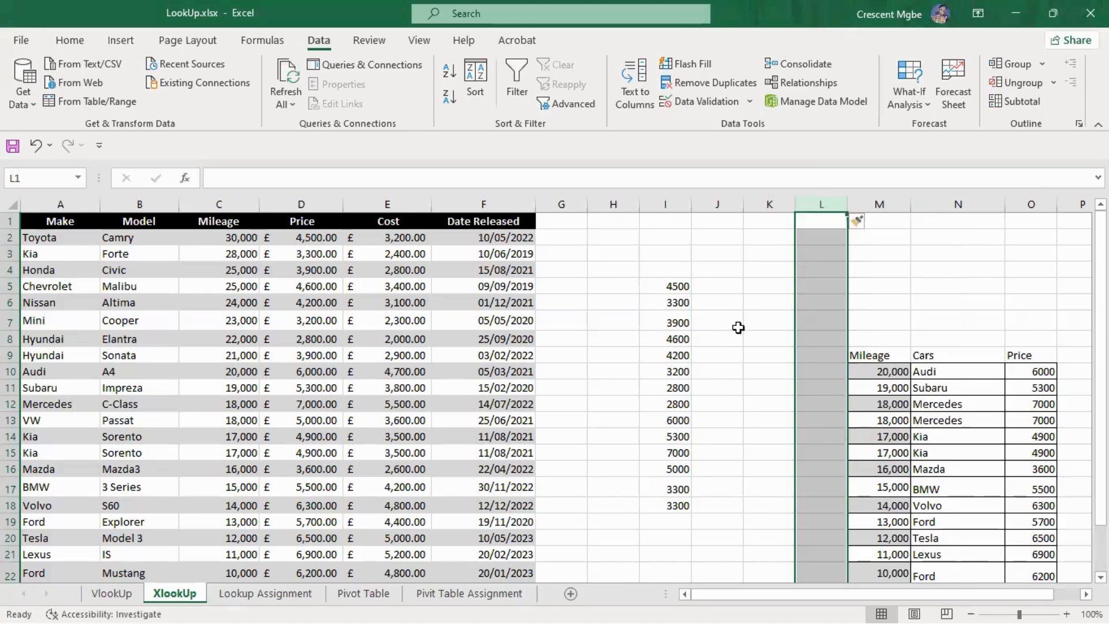
left_click(726, 291)
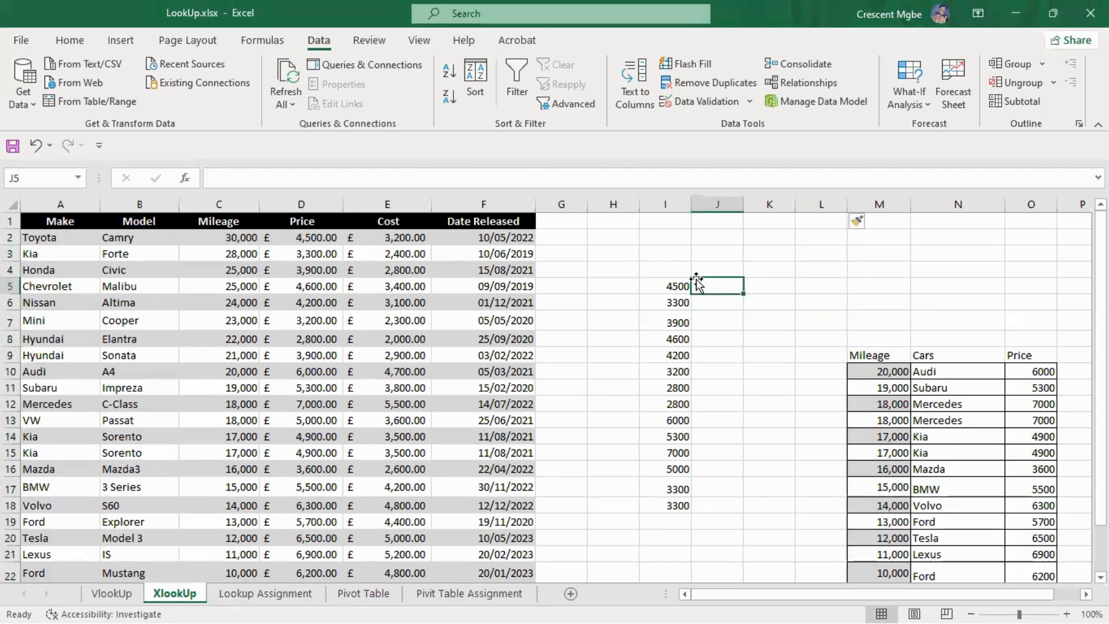
Step: Try to fill the VLOOKUP formula from I5 across into J5, and undo the fill
left_click(675, 287)
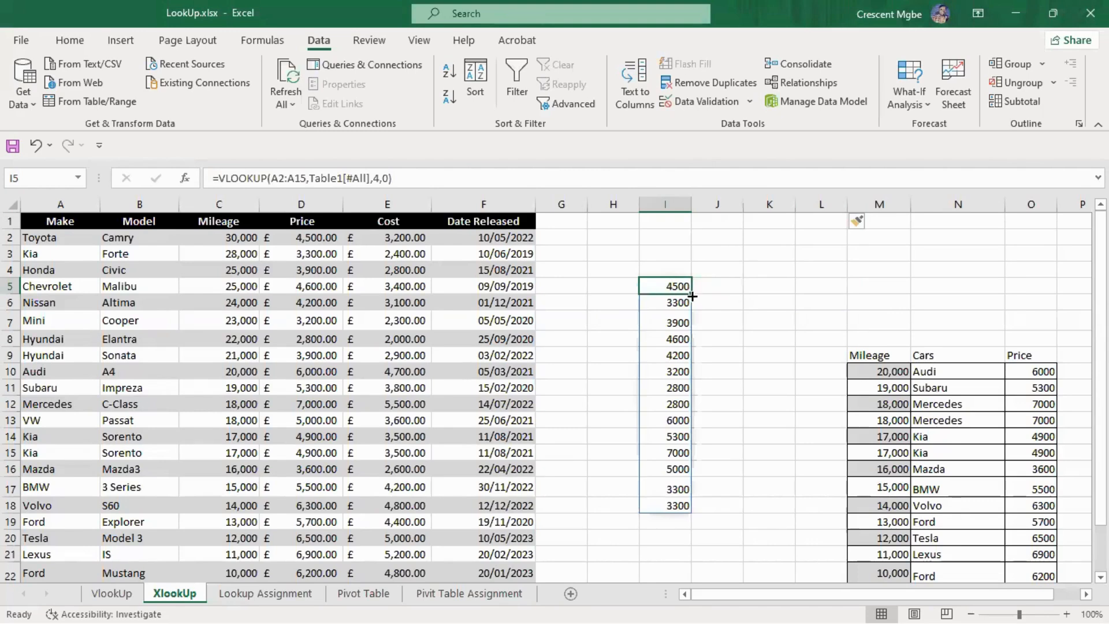
left_click_drag(694, 293, 740, 291)
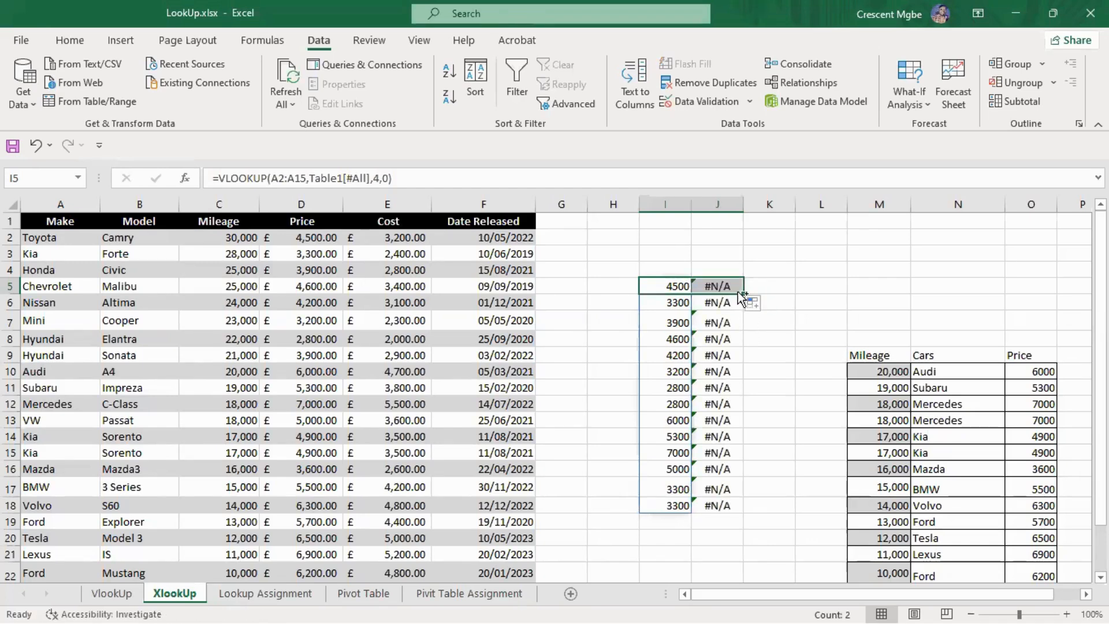
key("ctrl+z")
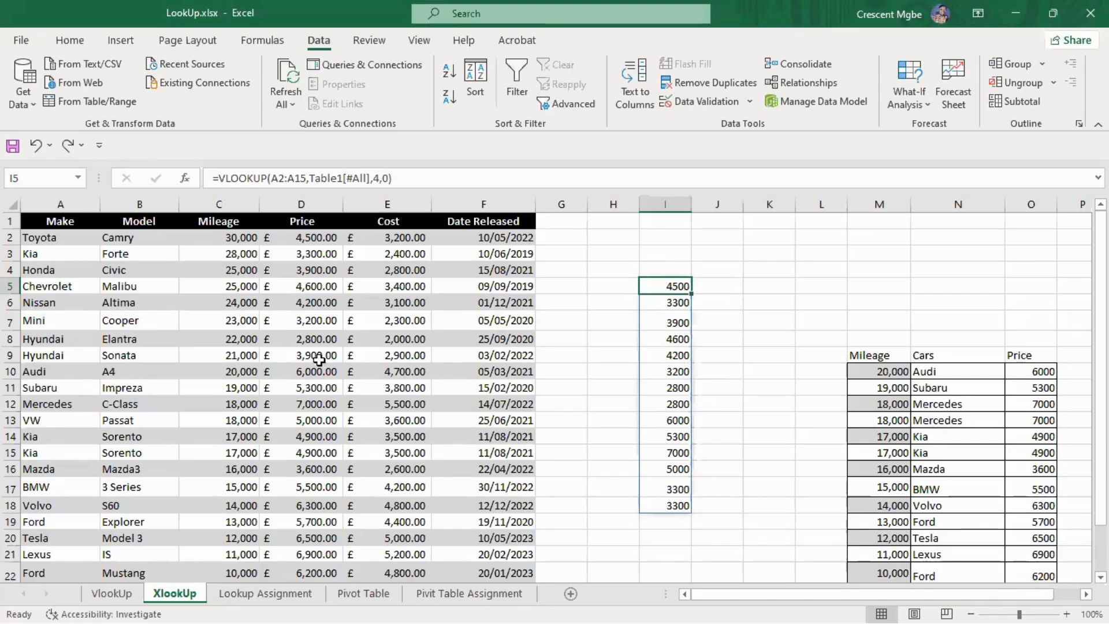
Step: Clear the contents of column I to remove the VLOOKUP results
left_click(665, 204)
key("Delete")
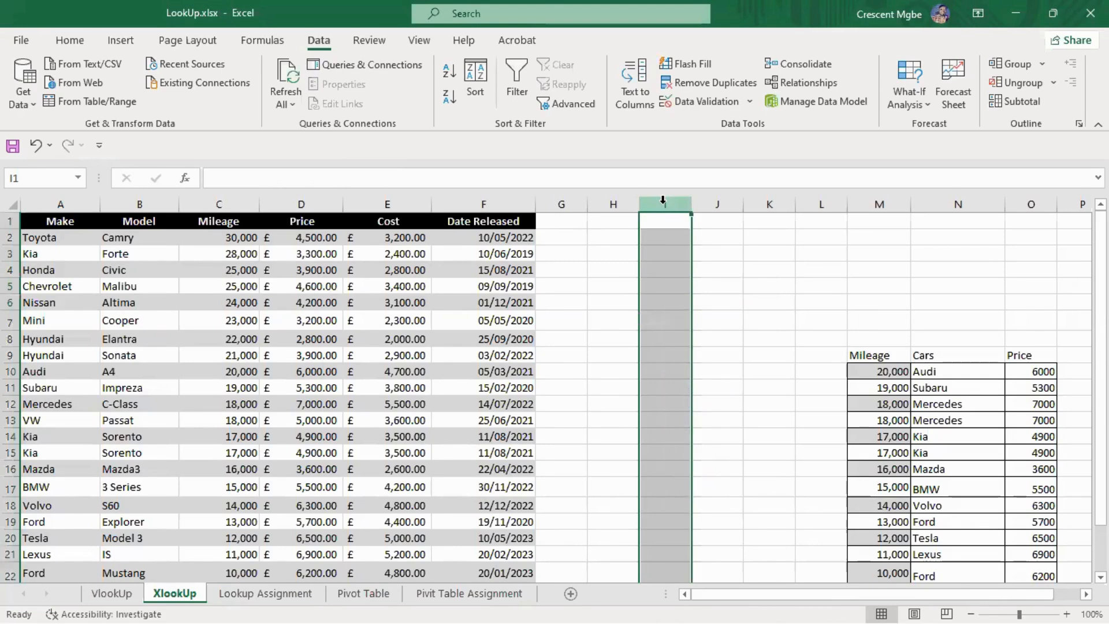
left_click_drag(629, 300, 770, 319)
Step: Enter an XLOOKUP in I4 that finds the mileages C2:C9 in column C and returns columns A:B, with exact match (0)
left_click(674, 270)
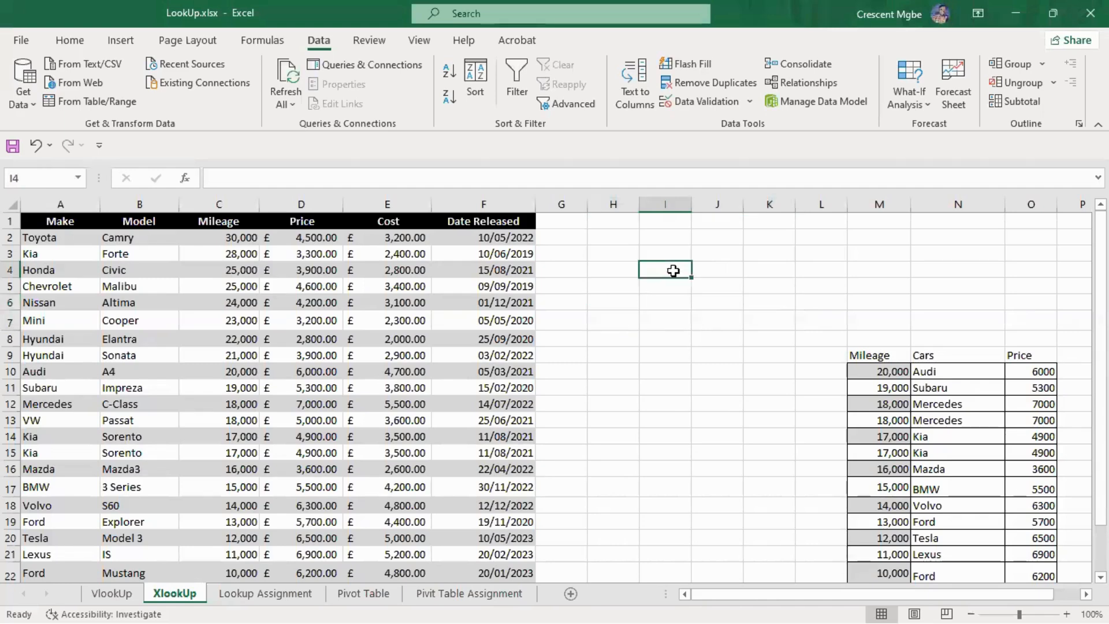
type("=")
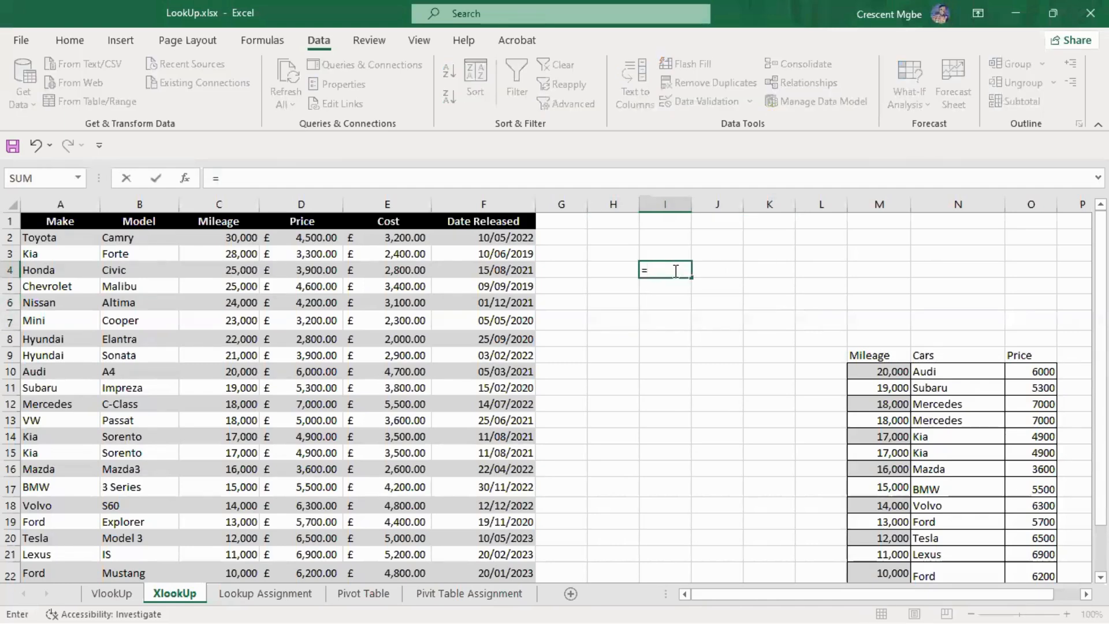
type("xlo")
key("Tab")
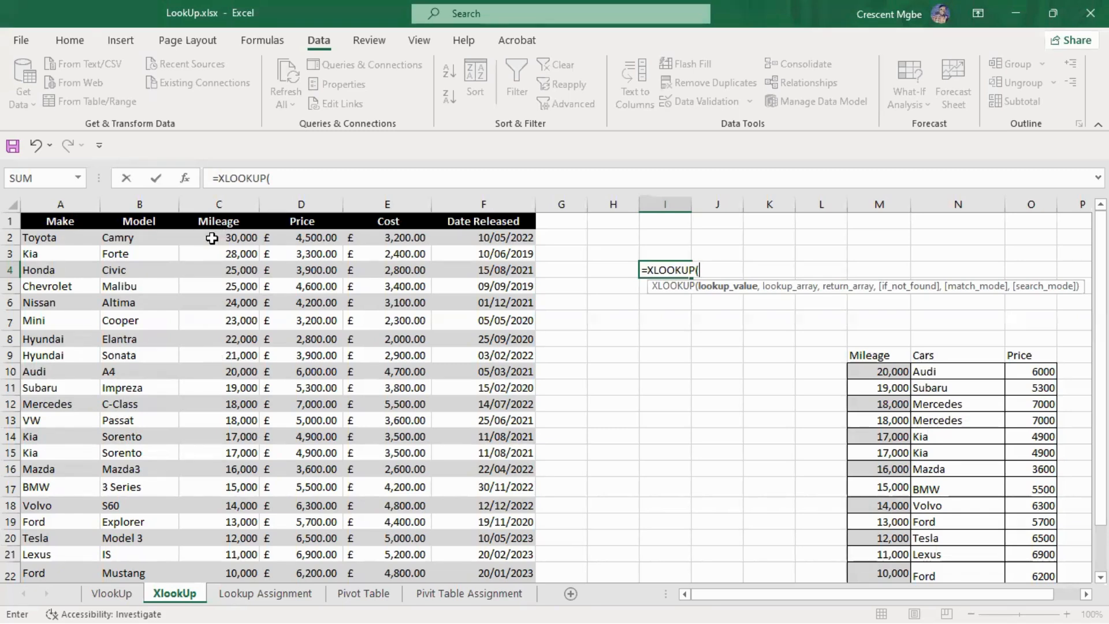
left_click_drag(212, 238, 216, 351)
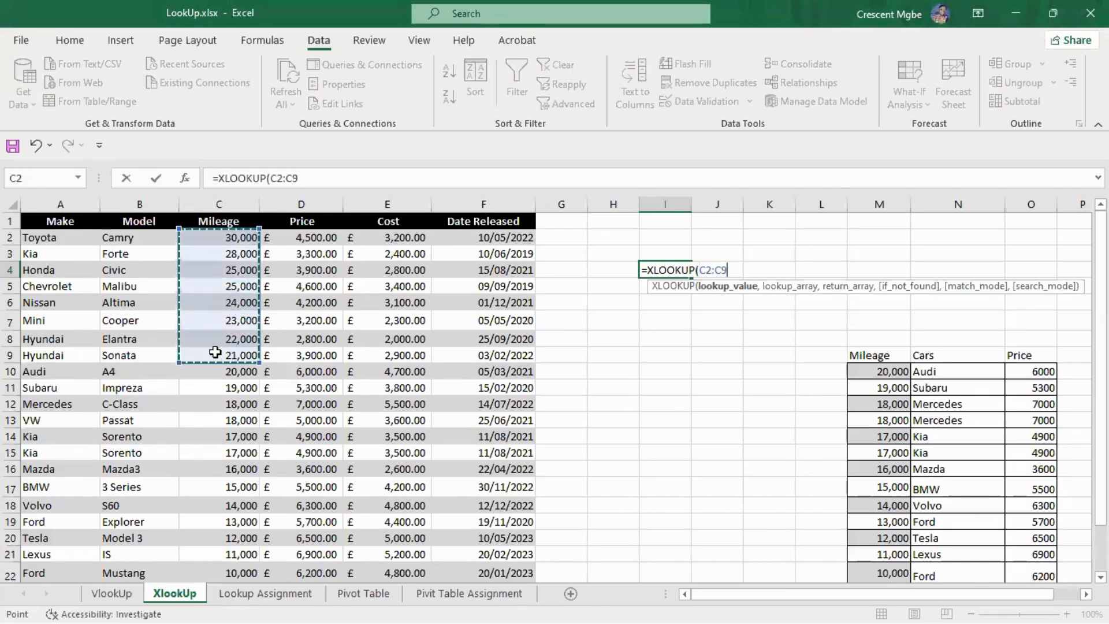
type(",")
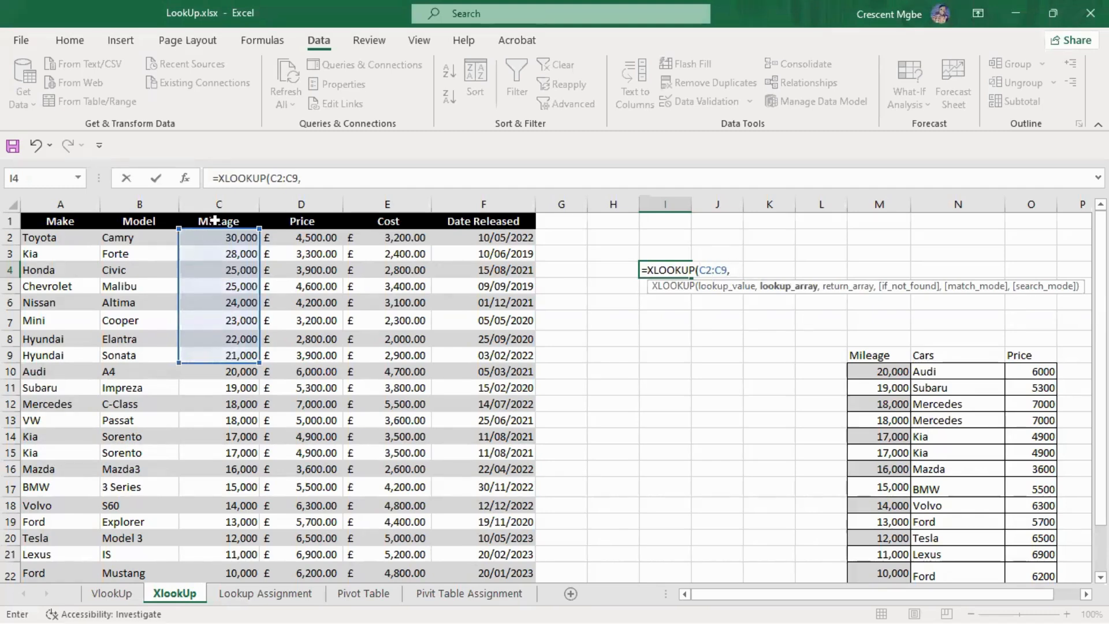
left_click(219, 199)
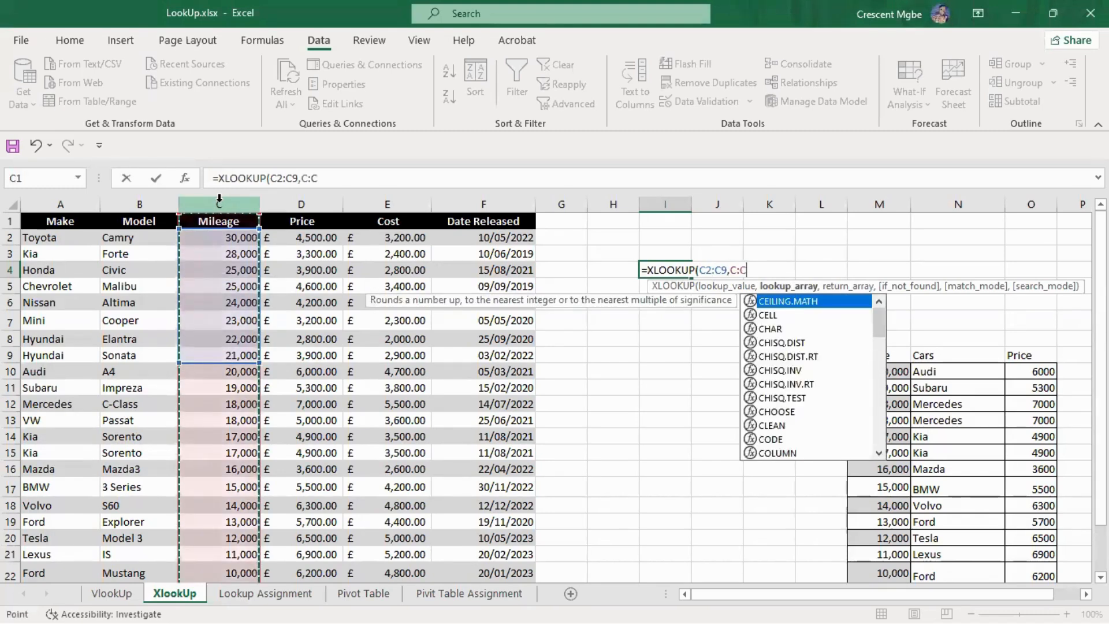
type(",")
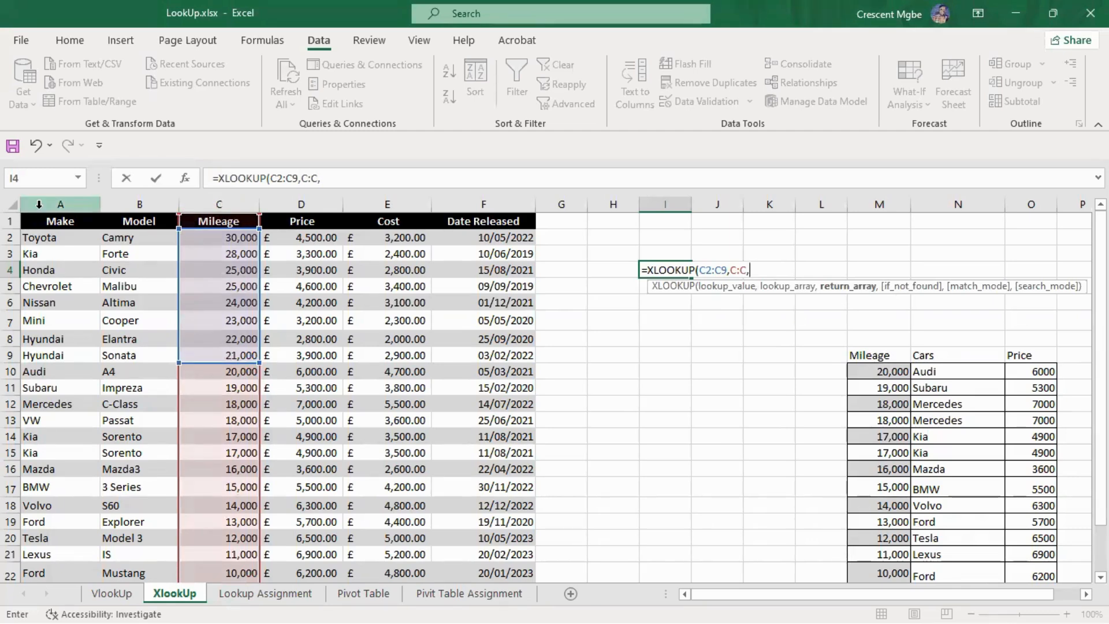
left_click_drag(39, 204, 124, 249)
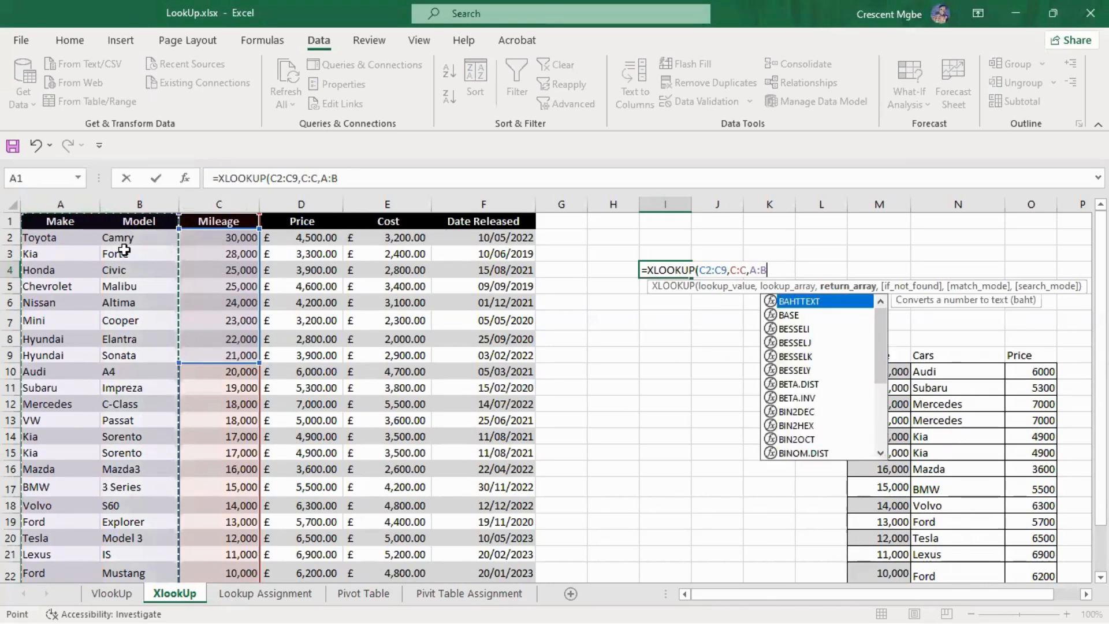
type(",")
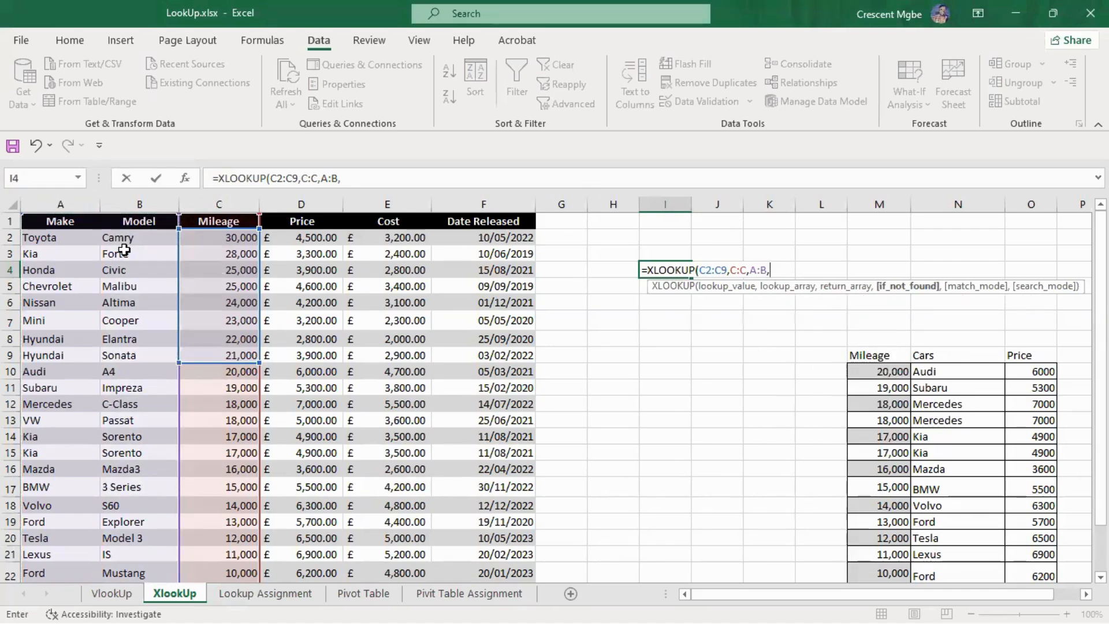
type(",")
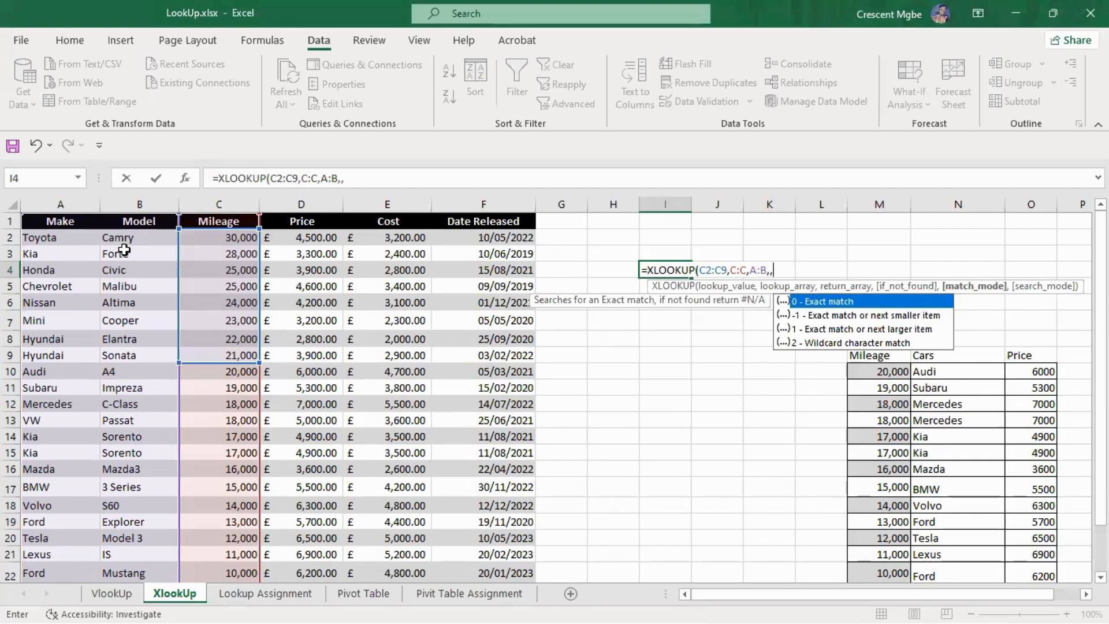
type("0)")
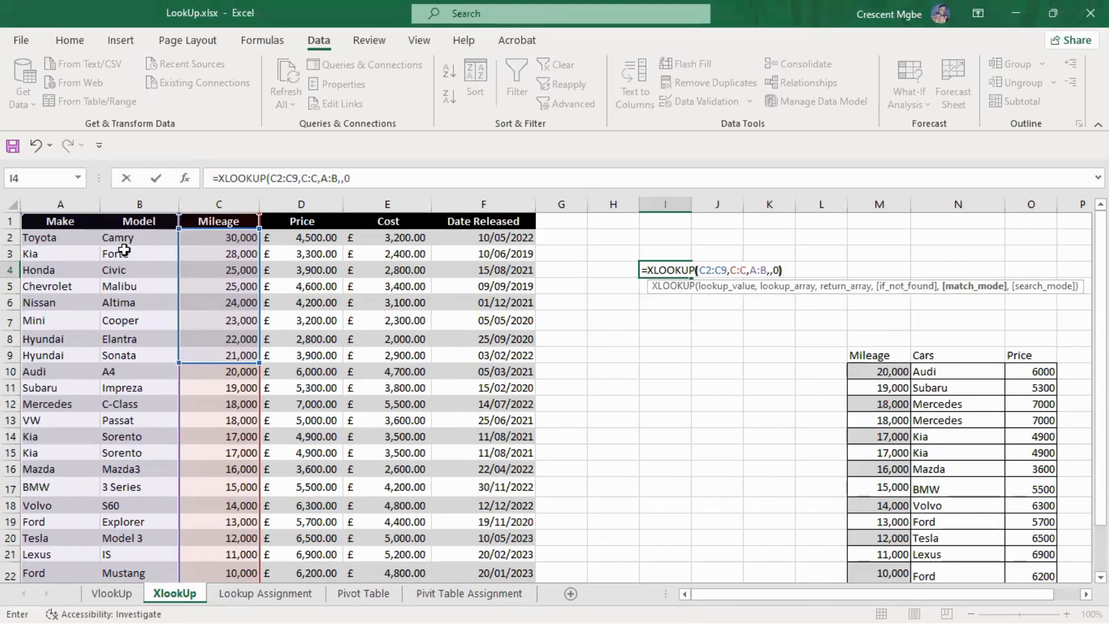
key("Return")
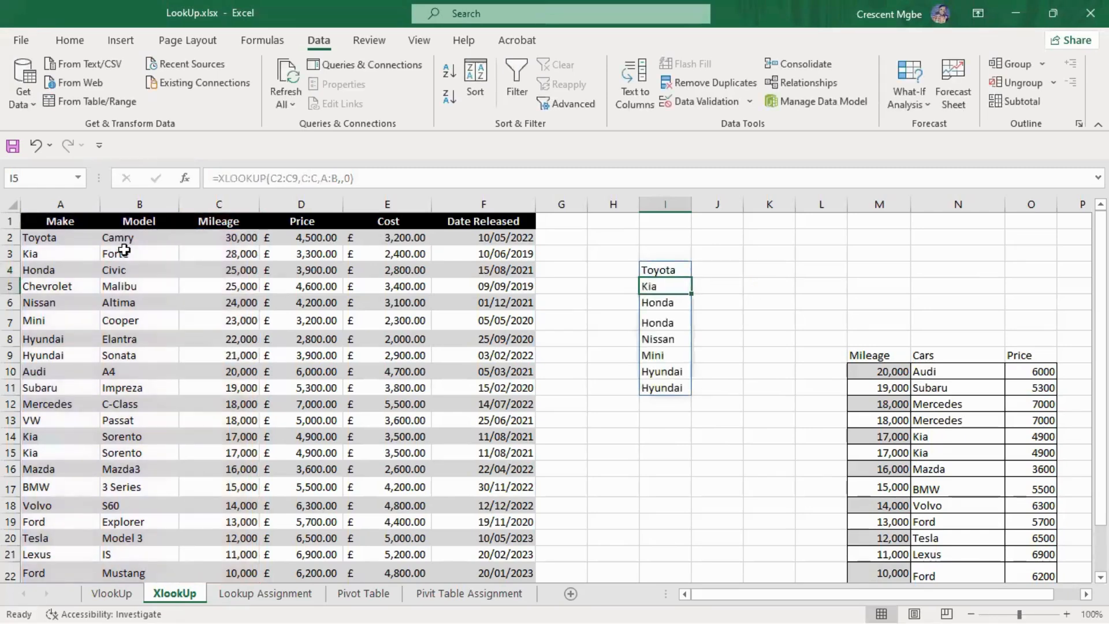
Step: Fill the XLOOKUP formula from I4 across into J4 to return the models
left_click(686, 265)
left_click_drag(692, 277, 725, 274)
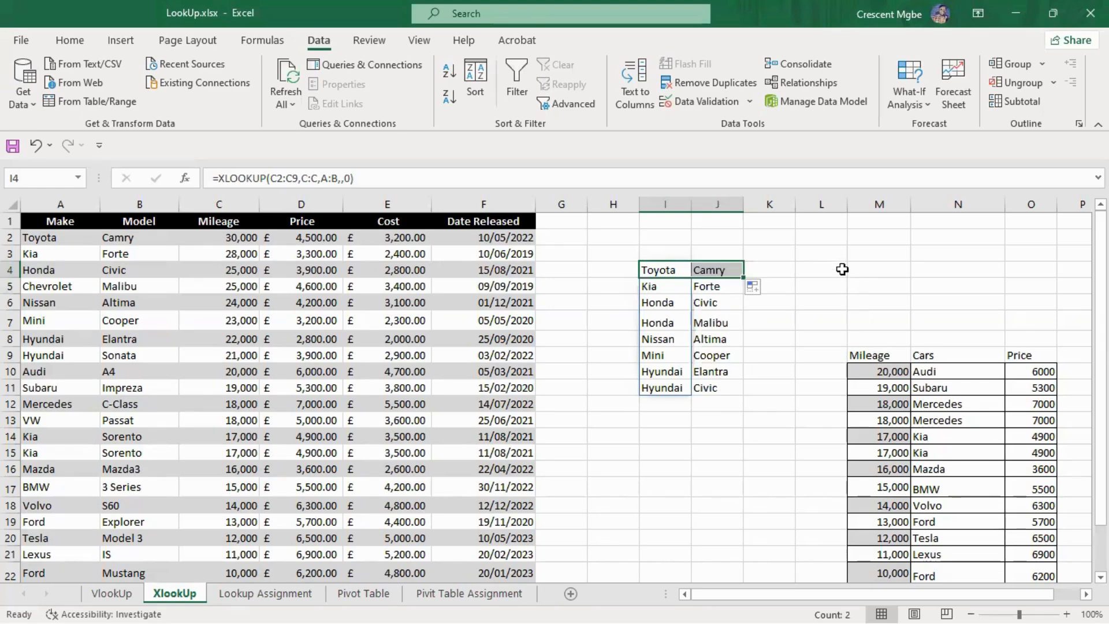
left_click(837, 240)
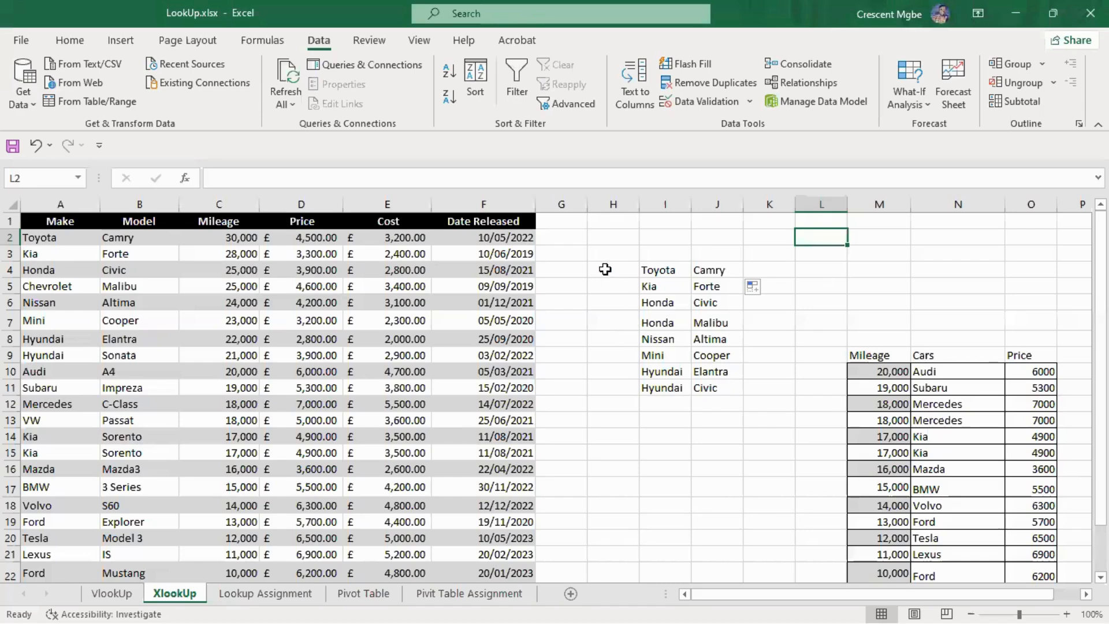
Step: Copy the mileages in C2:C9 and paste them starting at K4, beside the returned makes and models
left_click(785, 270)
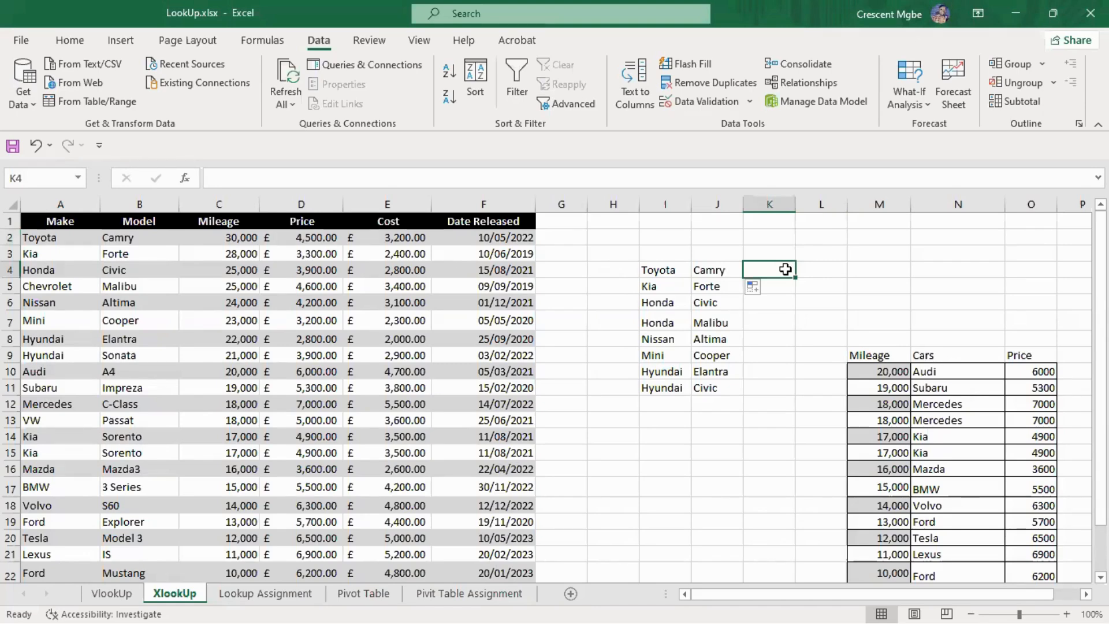
left_click_drag(230, 237, 229, 350)
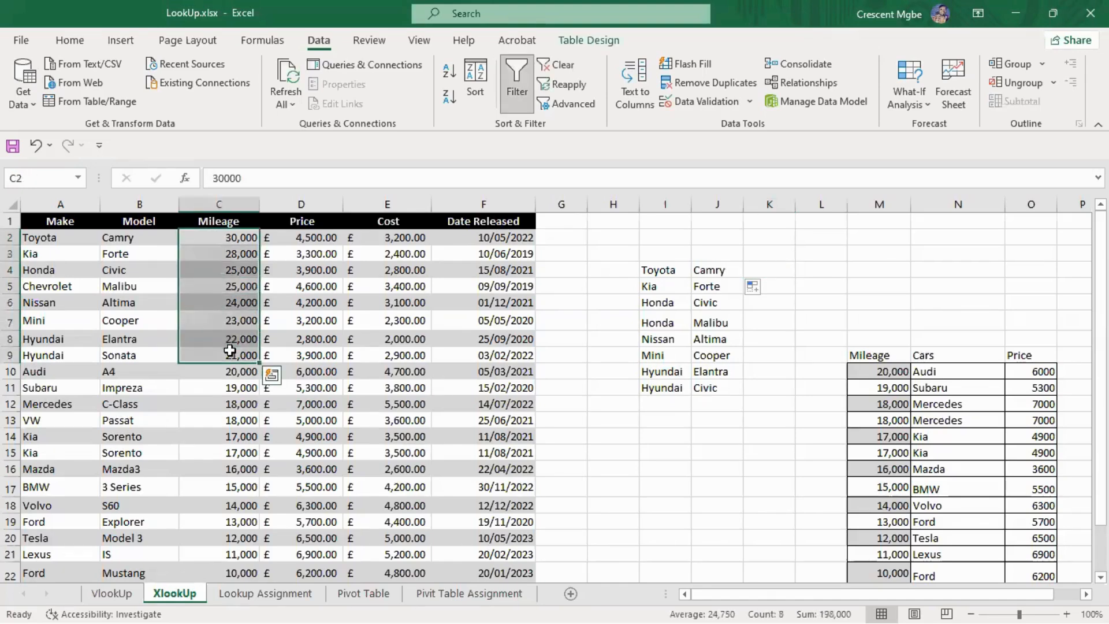
key("ctrl+c")
left_click(784, 270)
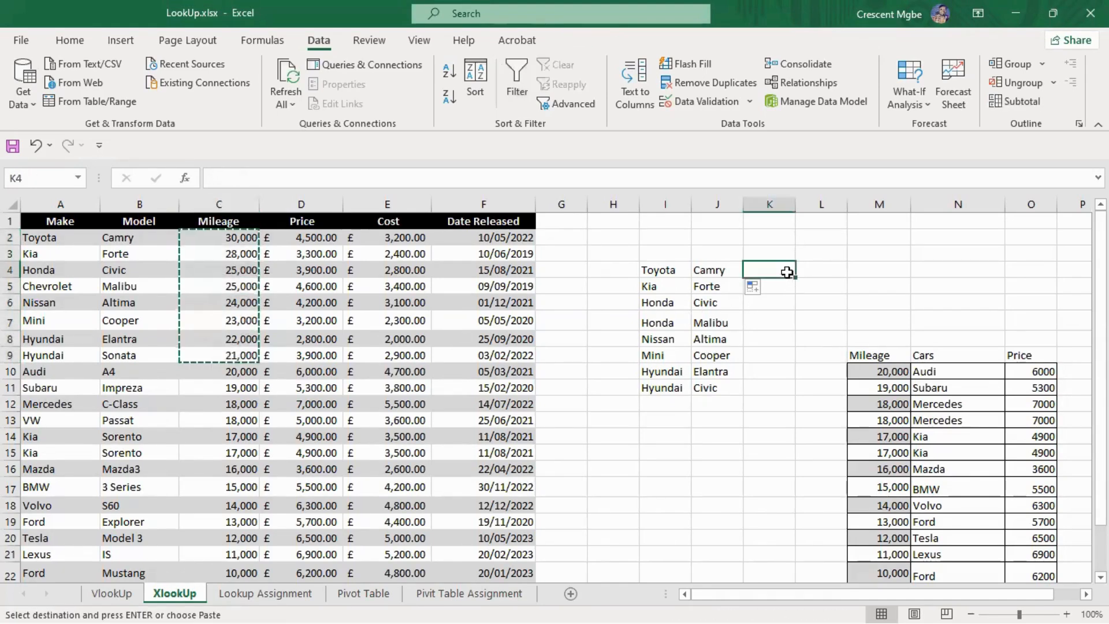
key("ctrl+v")
left_click(871, 267)
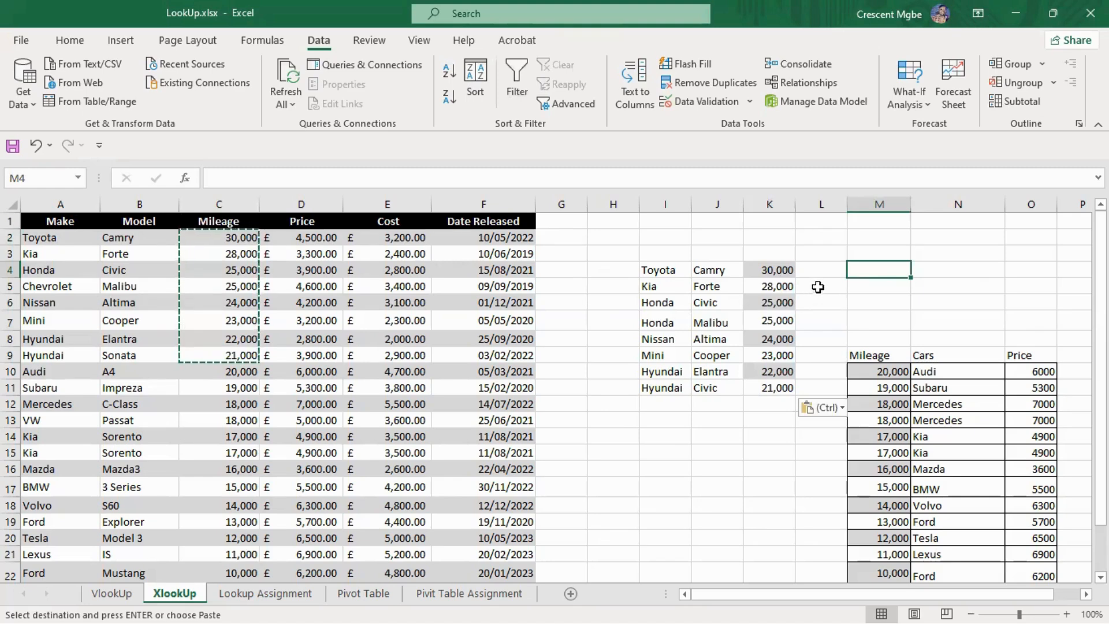
left_click(857, 287)
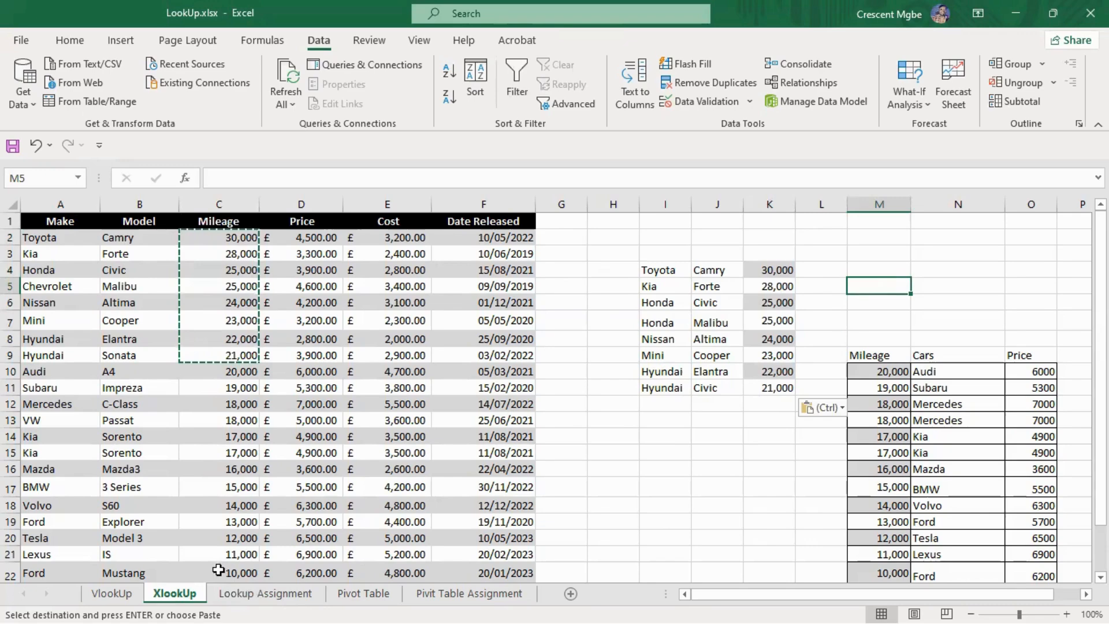
Step: Add a blank worksheet after the XlookUp sheet, and return to the XlookUp sheet
left_click(571, 593)
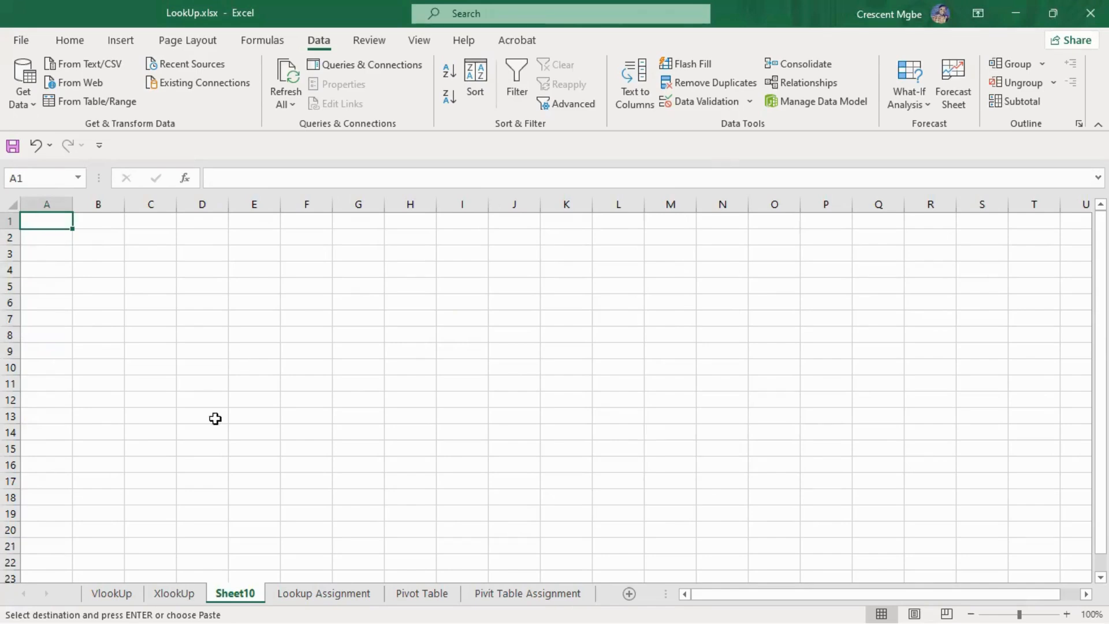
left_click(171, 595)
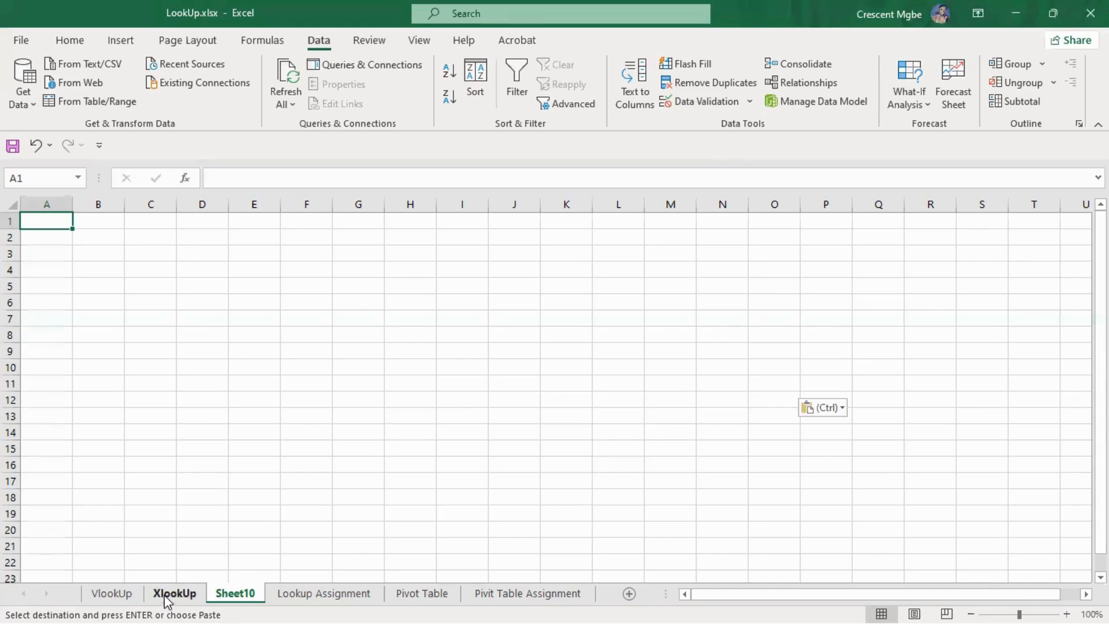
left_click(235, 594)
left_click_drag(49, 220, 71, 519)
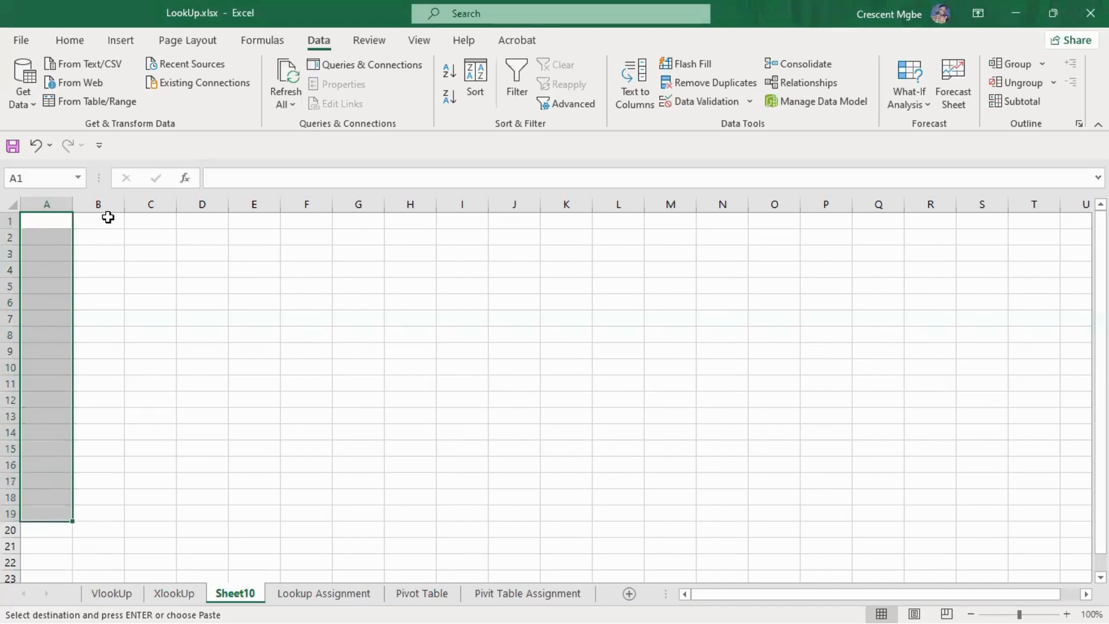
left_click_drag(107, 220, 114, 409)
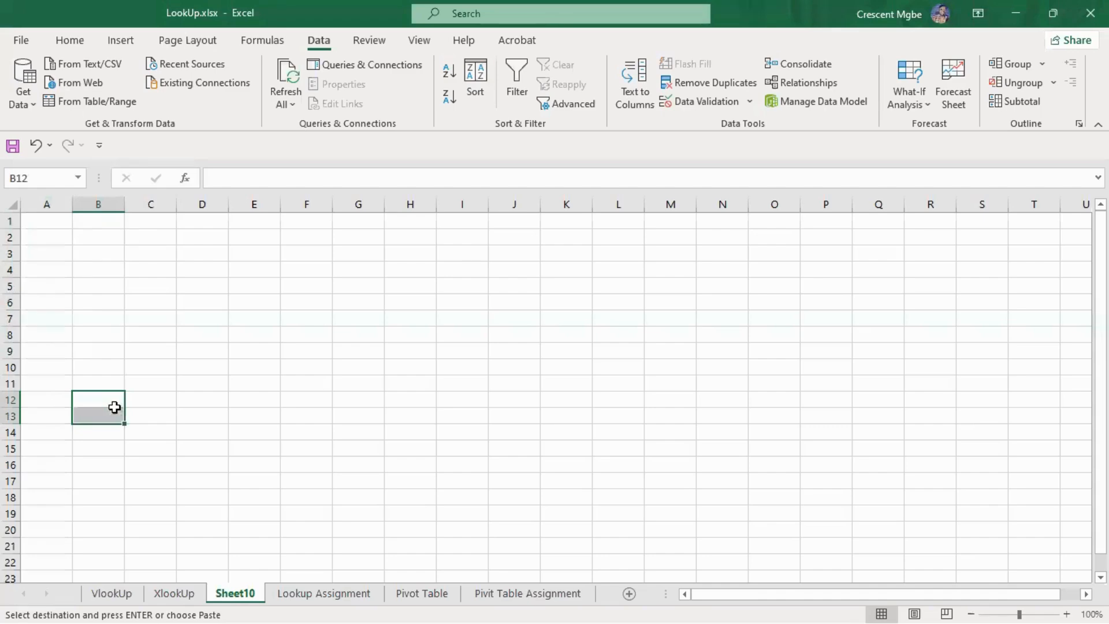
left_click_drag(104, 221, 113, 385)
left_click(174, 593)
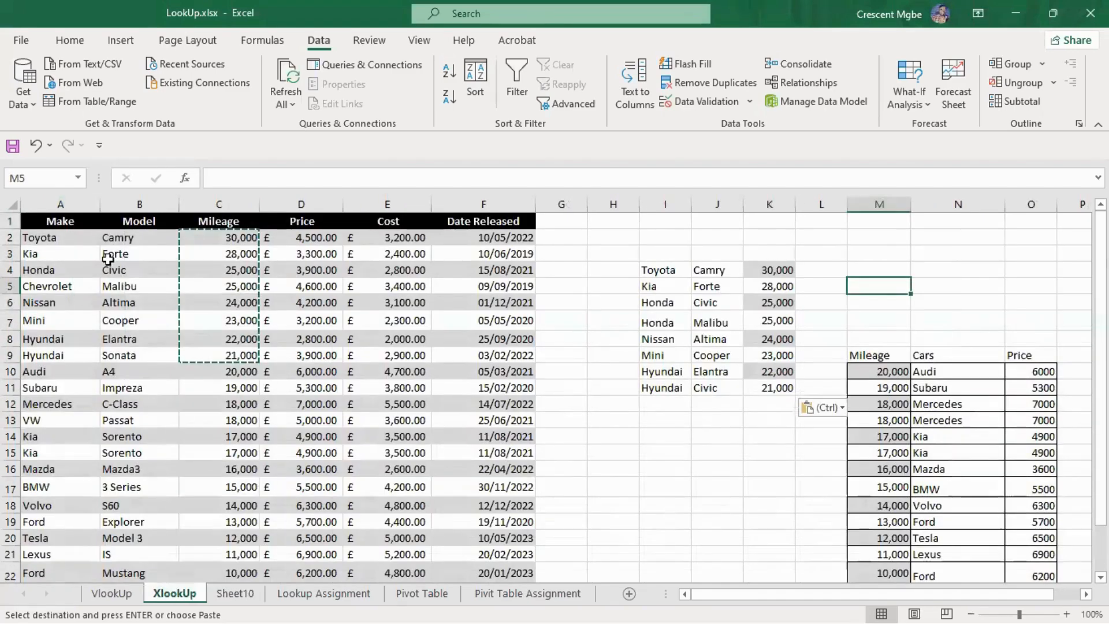
left_click(679, 477)
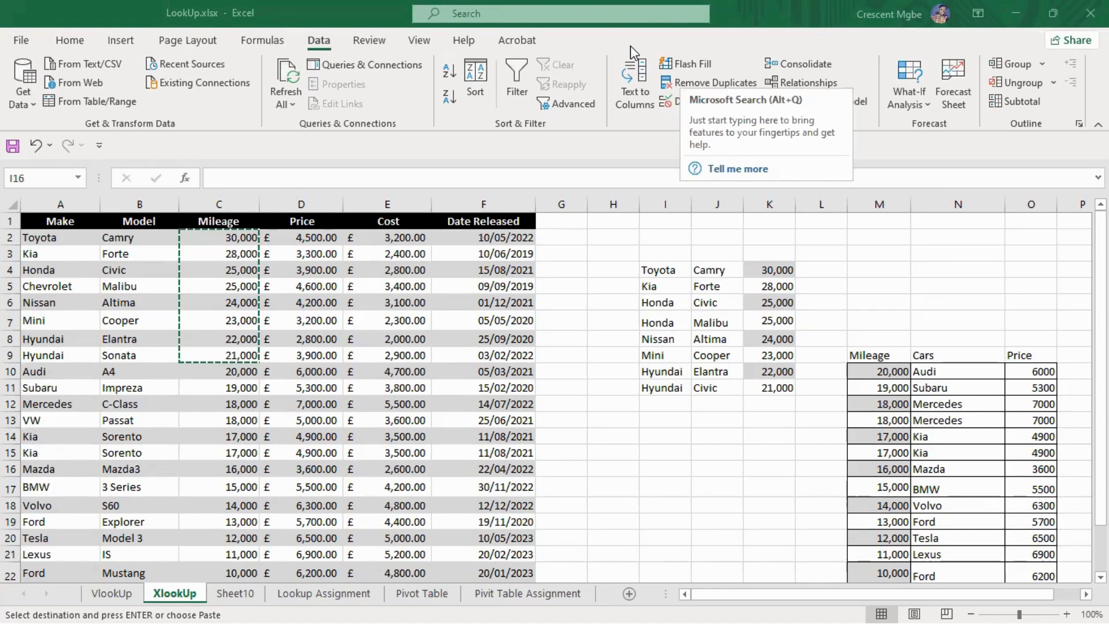
scroll(460, 321, "down", 1)
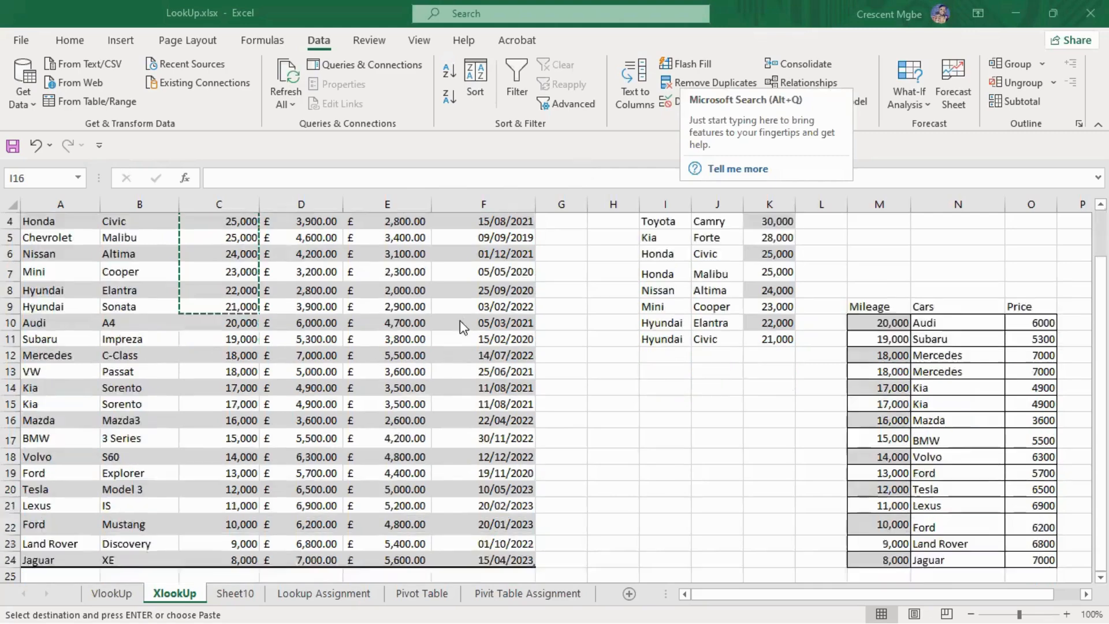
scroll(458, 305, "up", 1)
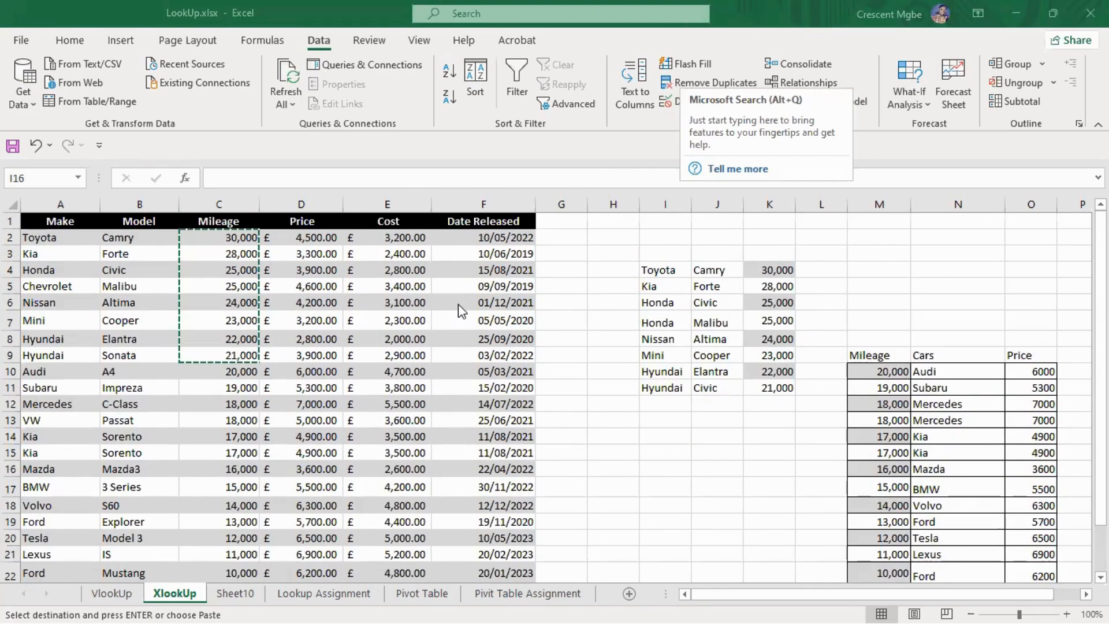
scroll(643, 384, "down", 3)
scroll(642, 377, "up", 3)
Step: Delete the blank Sheet10 worksheet
right_click(237, 595)
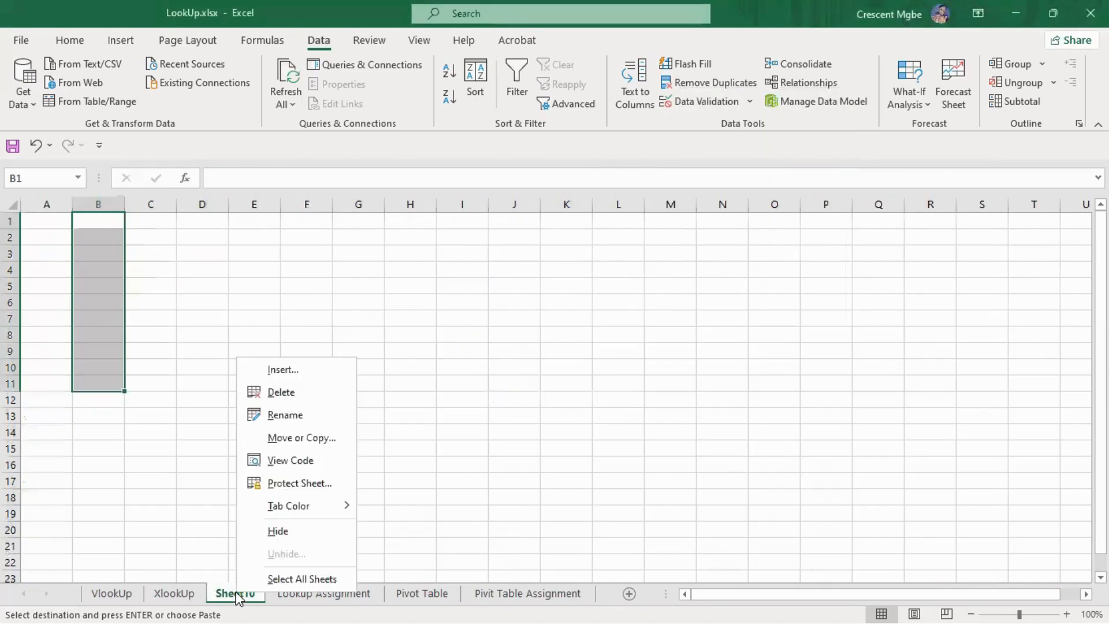
left_click(317, 392)
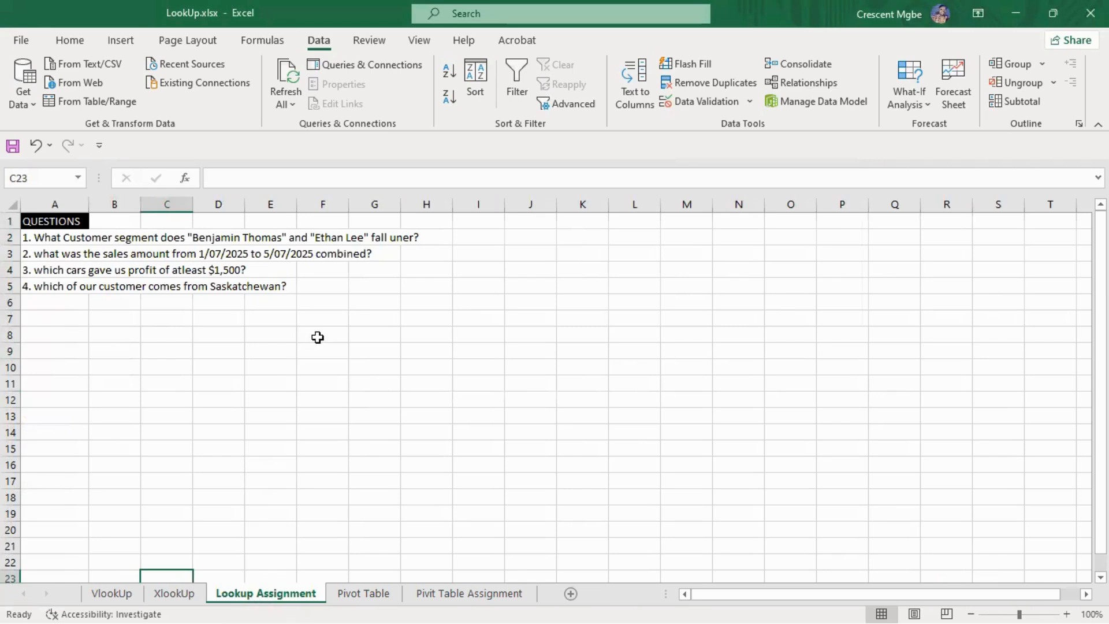
left_click(286, 378)
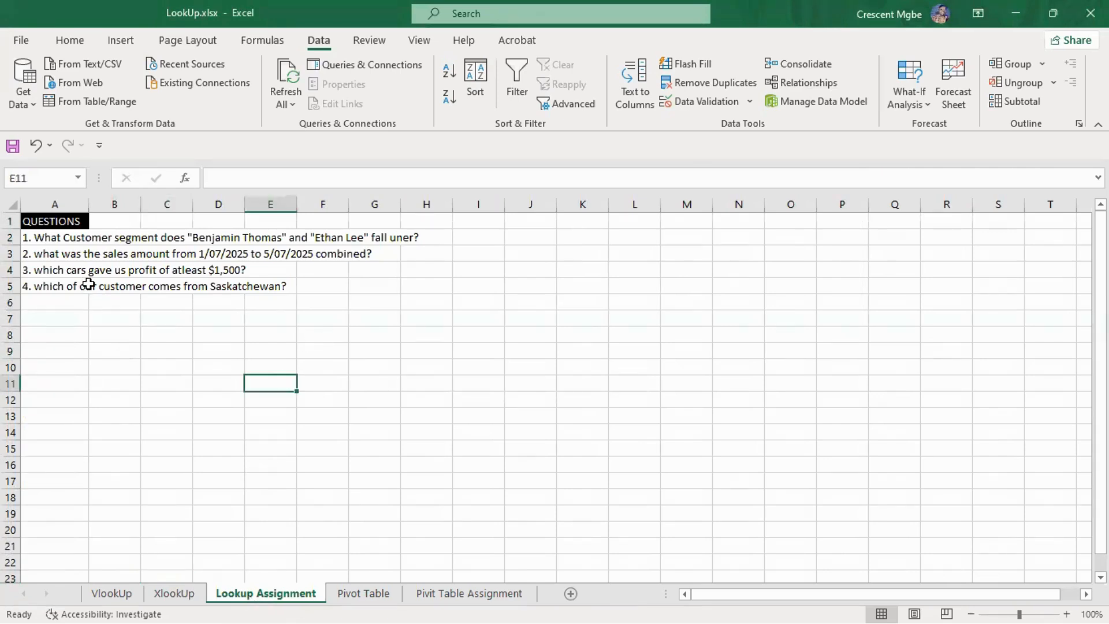
Step: Read through the four questions listed on the Lookup Assignment sheet
mouse_move(317, 310)
left_mouse_down()
mouse_move(86, 225)
mouse_move(37, 225)
left_mouse_up()
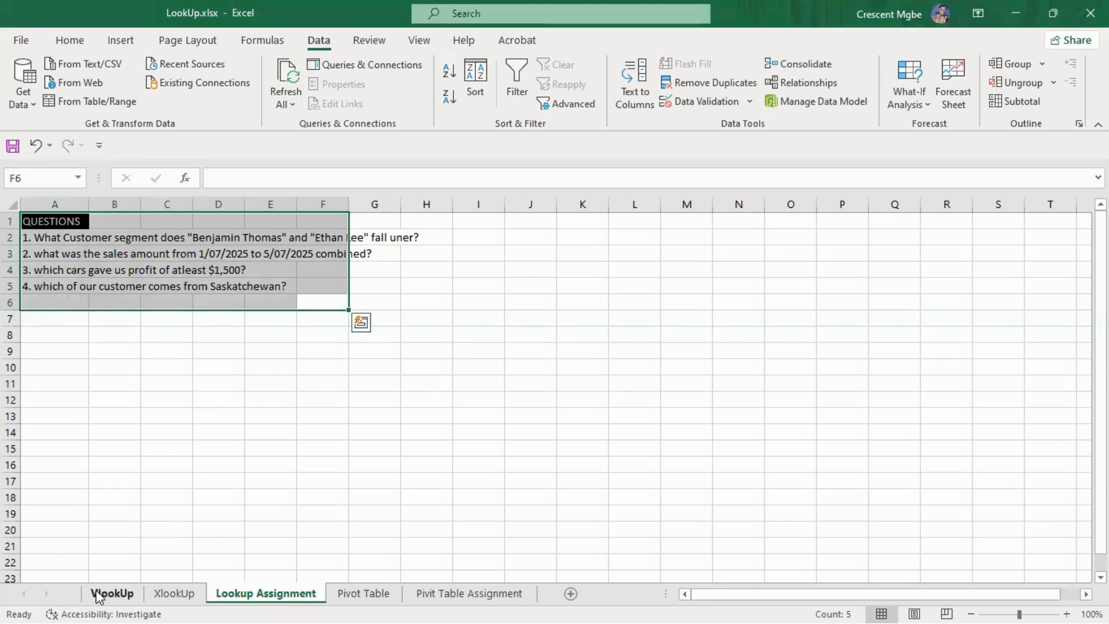
left_click(132, 298)
left_click(64, 237)
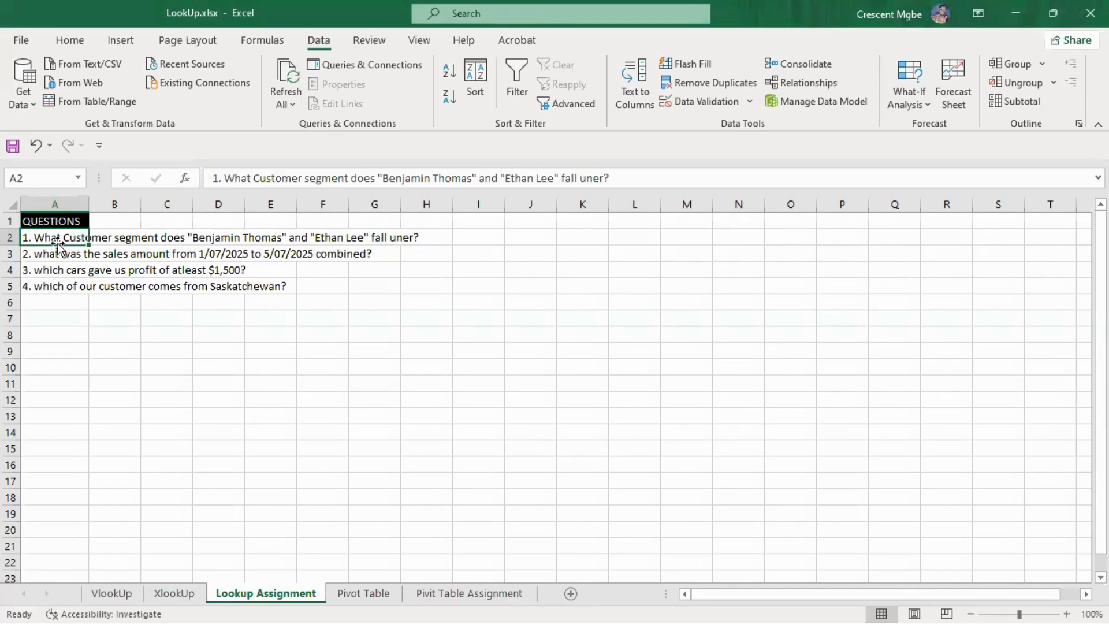
left_click(515, 353)
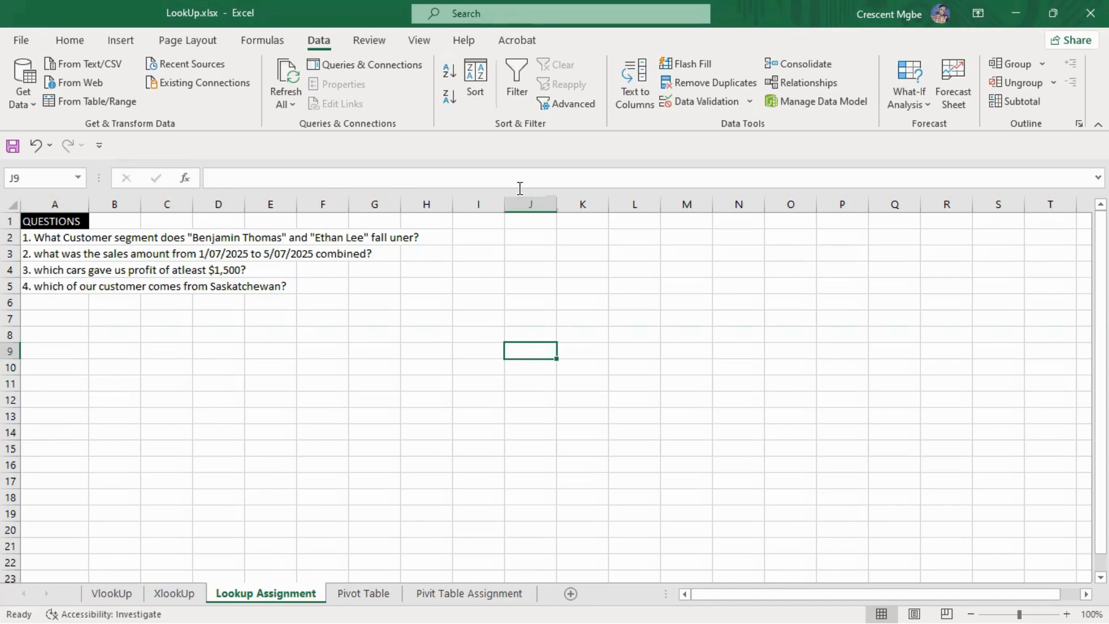
key("alt+Tab")
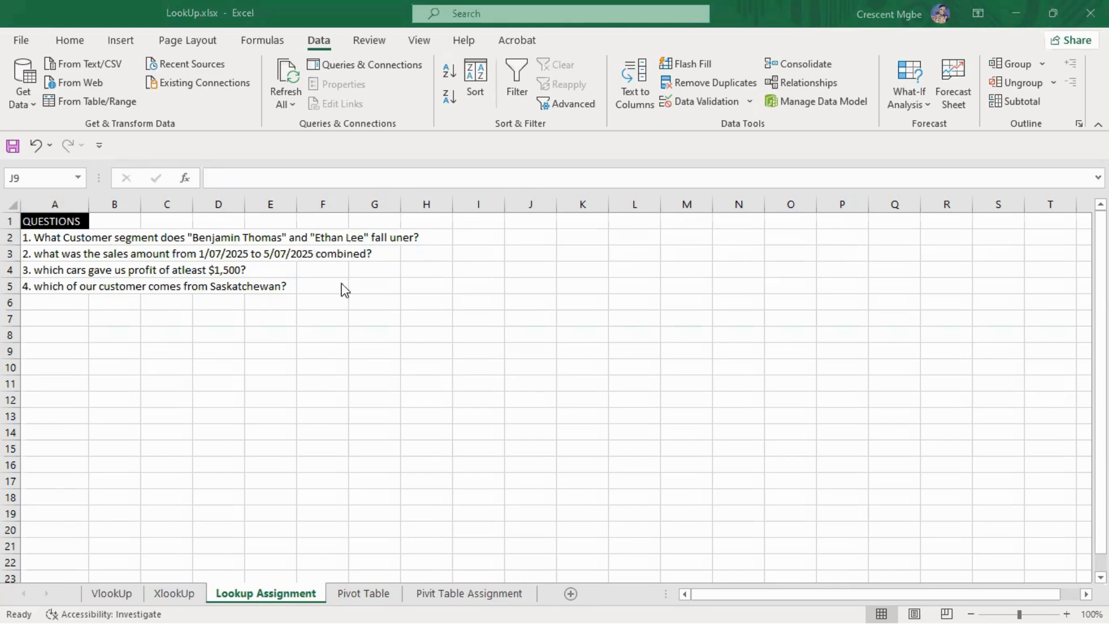
Step: View the customer sales table on the VlookUp sheet and the car table on the XlookUp sheet, ending on the Lookup Assignment sheet
left_click(106, 597)
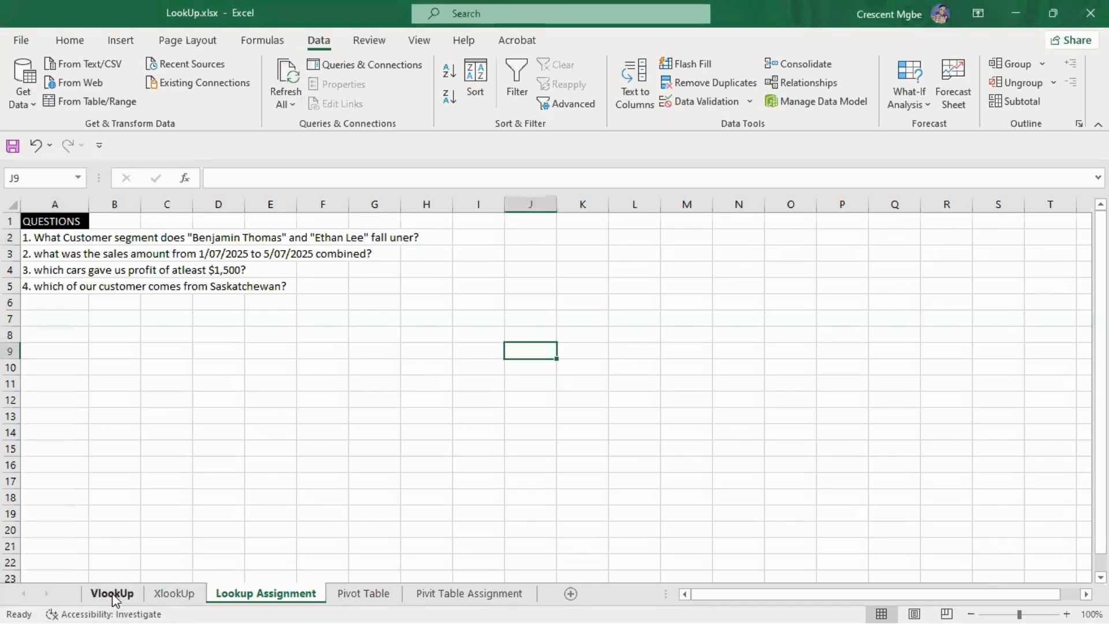
left_click(112, 594)
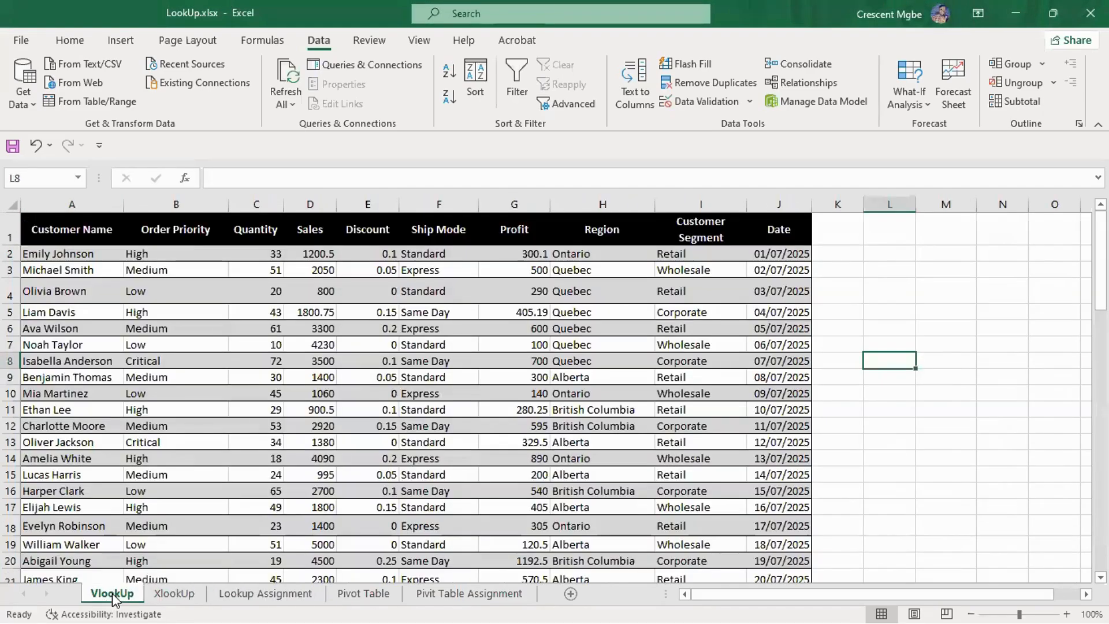
left_click(174, 596)
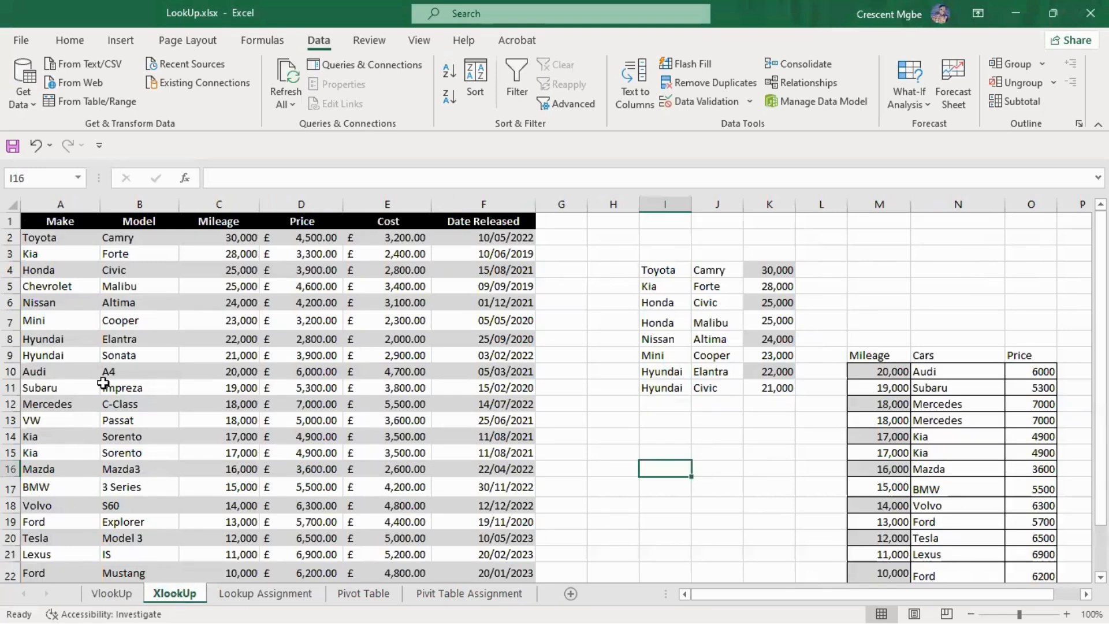
left_click(113, 595)
left_click(266, 596)
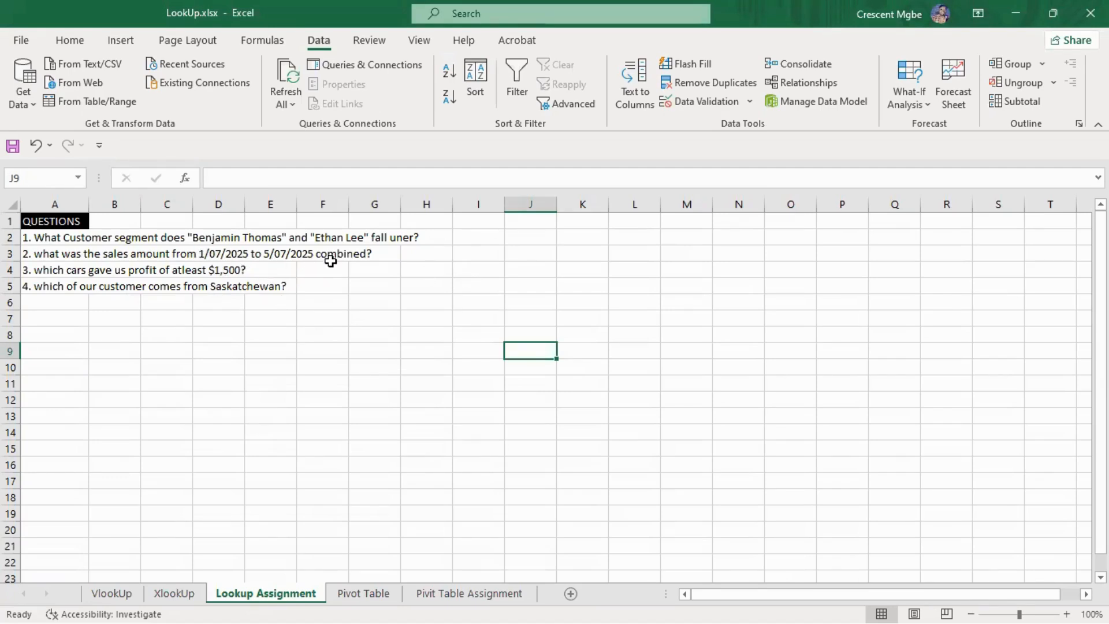
Step: Examine the 01/07/2025 to 05/07/2025 dates and the Quantity cells C2:C7 on the VlookUp sheet, and return to assignment question 2
left_click(115, 593)
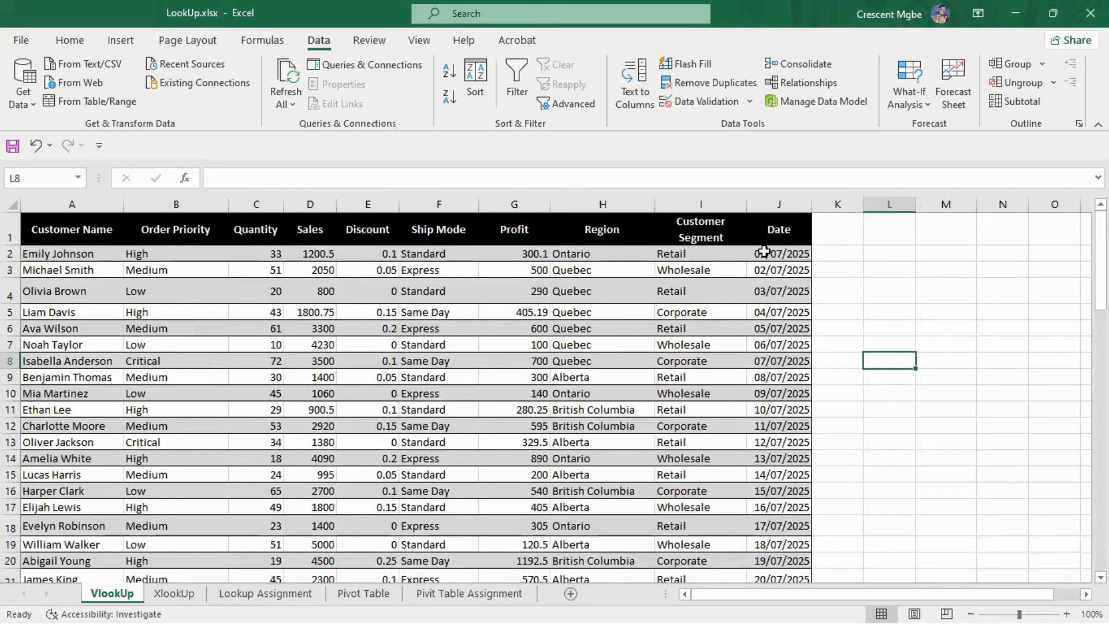
left_click_drag(764, 251, 770, 324)
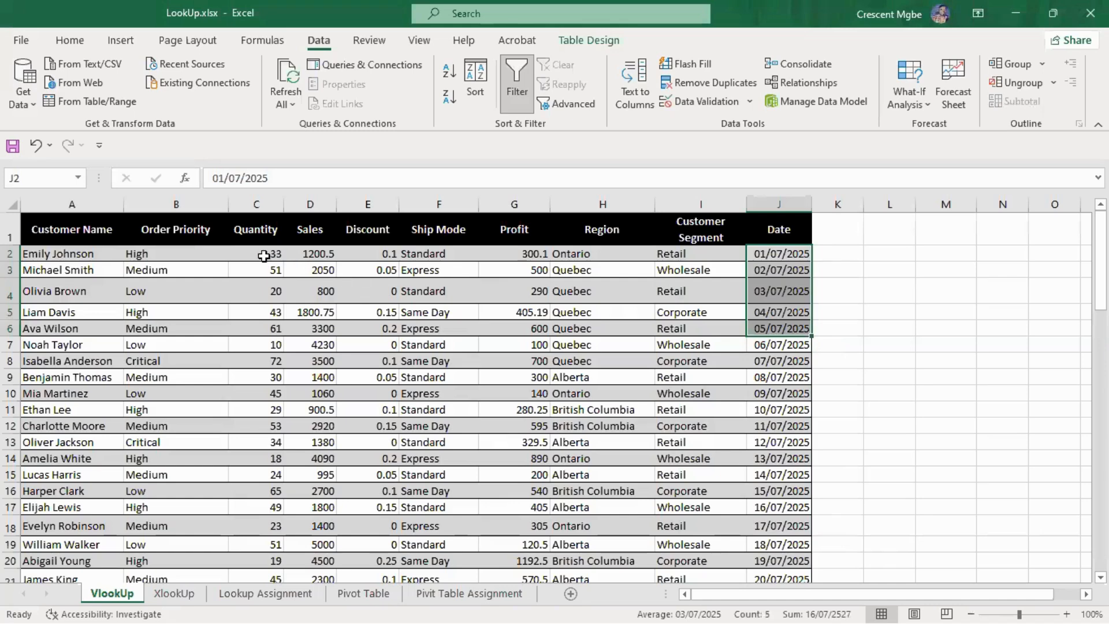
left_click_drag(264, 256, 261, 346)
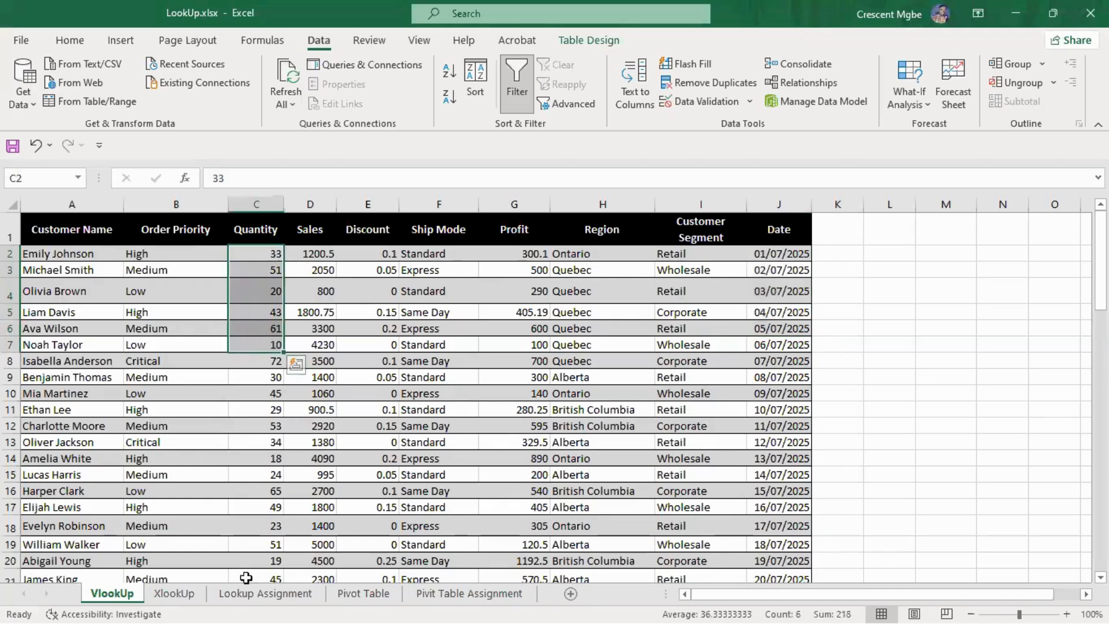
left_click(239, 596)
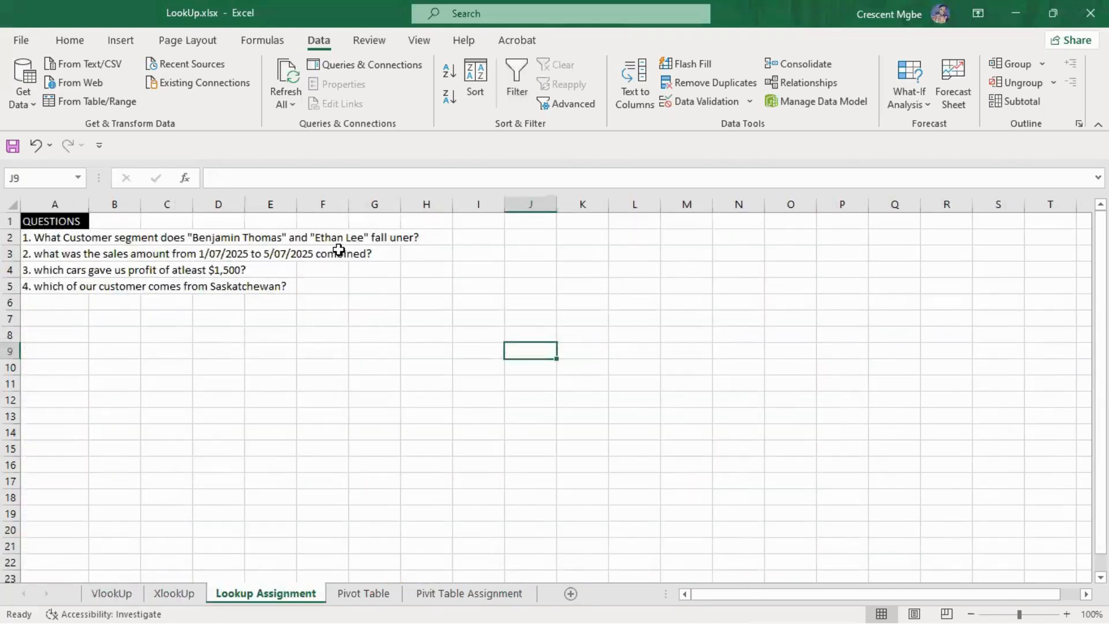
left_click(370, 254)
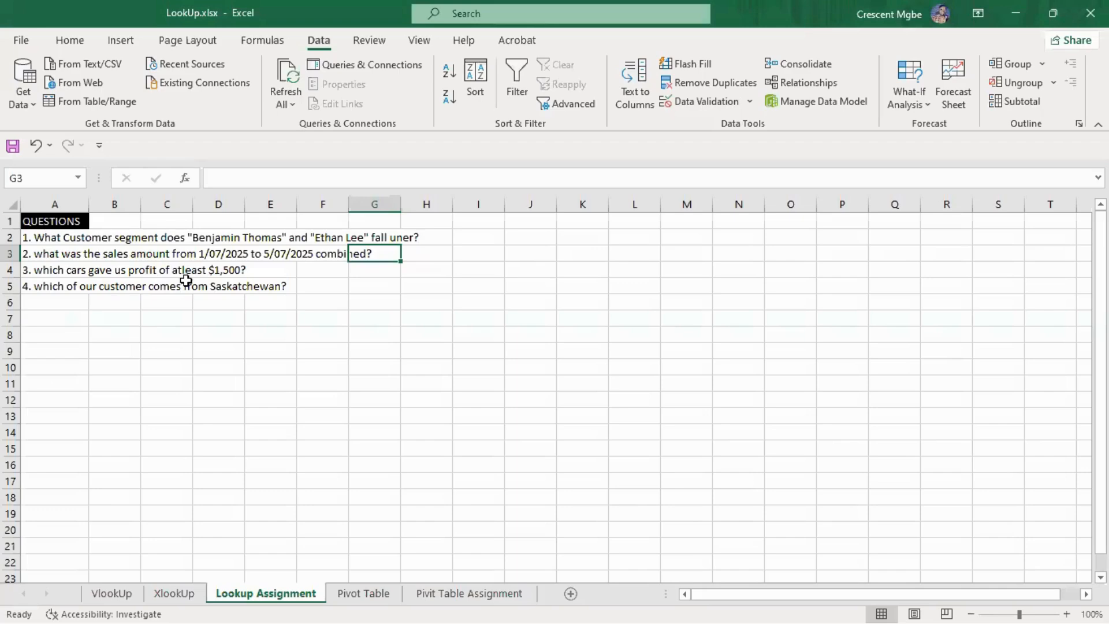
Step: Check the XlookUp car table and the VlookUp table for the data behind the car profit question, and return to the Lookup Assignment sheet
left_click(175, 595)
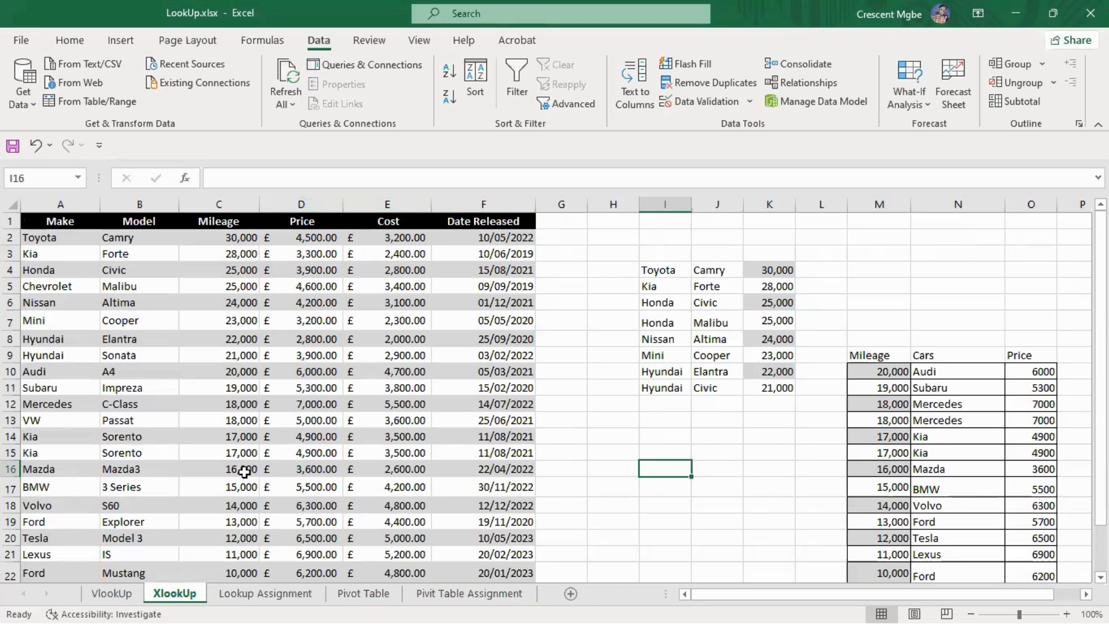
scroll(312, 408, "down", 4)
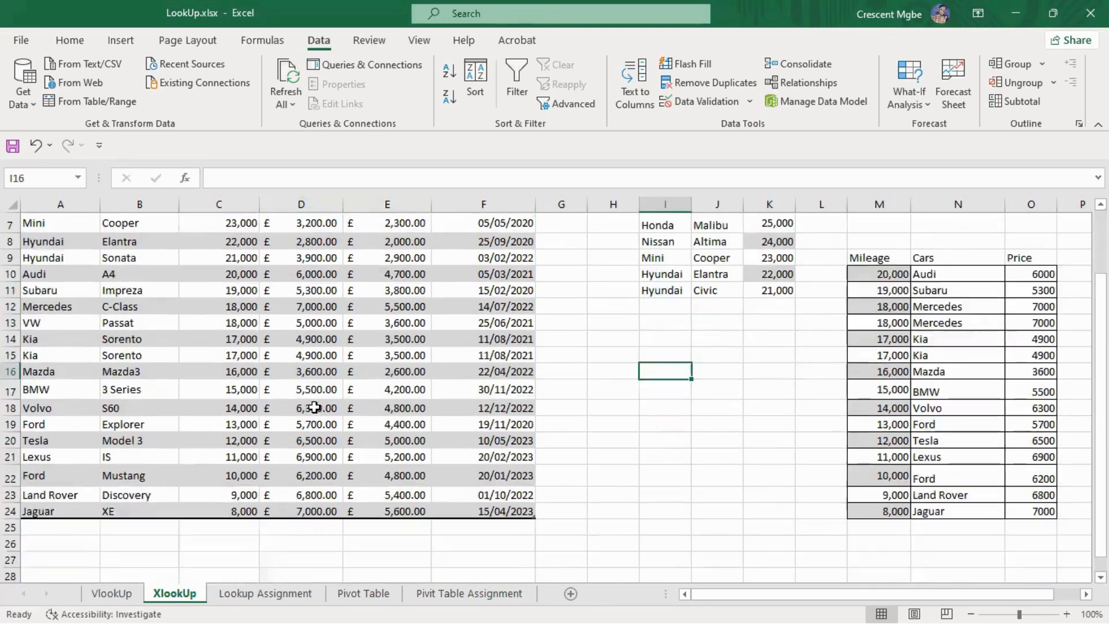
scroll(314, 407, "up", 4)
left_click(112, 593)
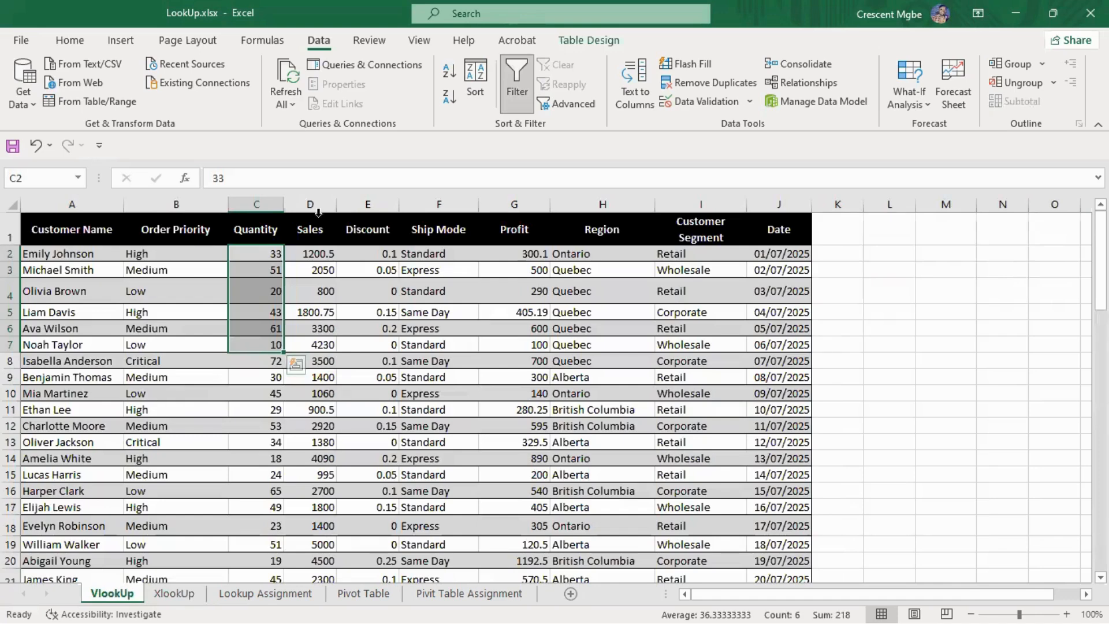
left_click(272, 594)
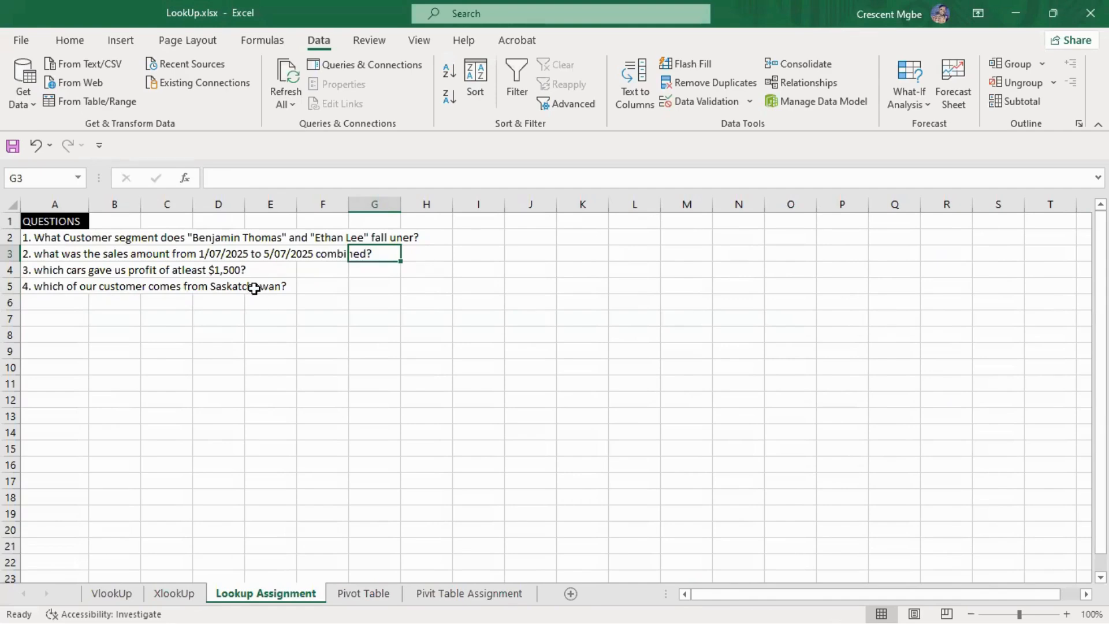
Step: Find Saskatchewan in the Region column of the VlookUp sheet for question 4, and return to the Lookup Assignment sheet
left_click(173, 595)
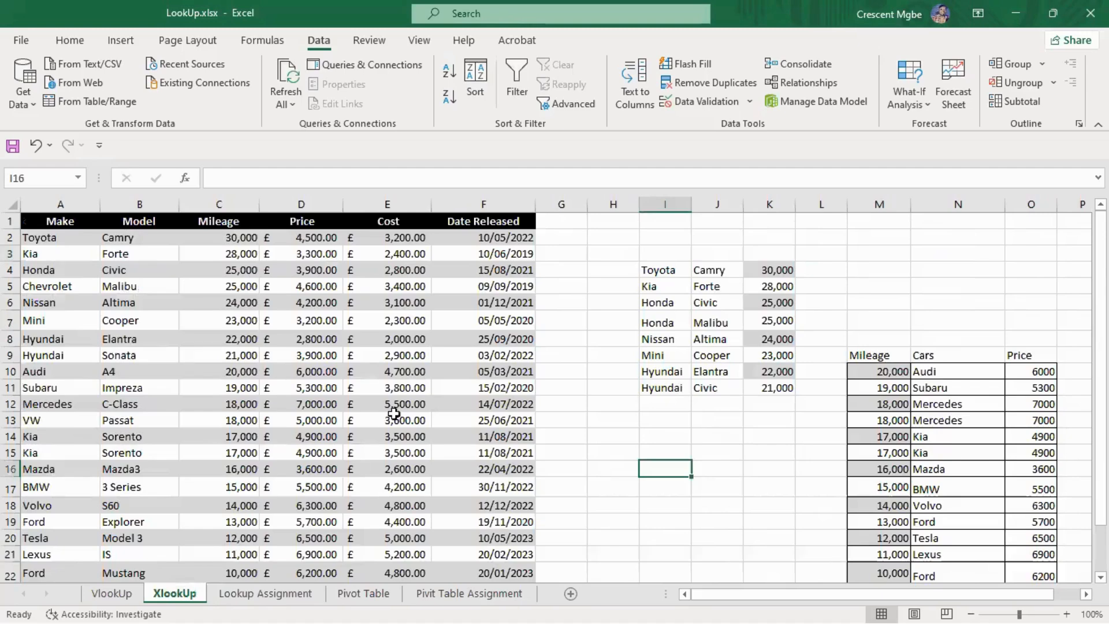
scroll(398, 361, "down", 3)
left_click(110, 594)
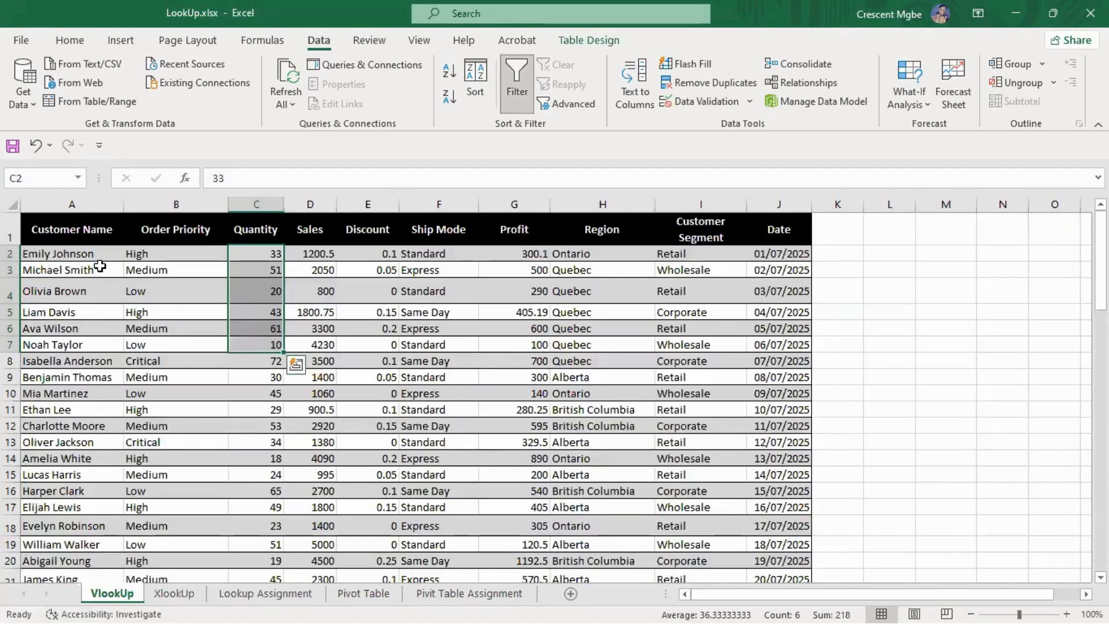
scroll(101, 272, "down", 6)
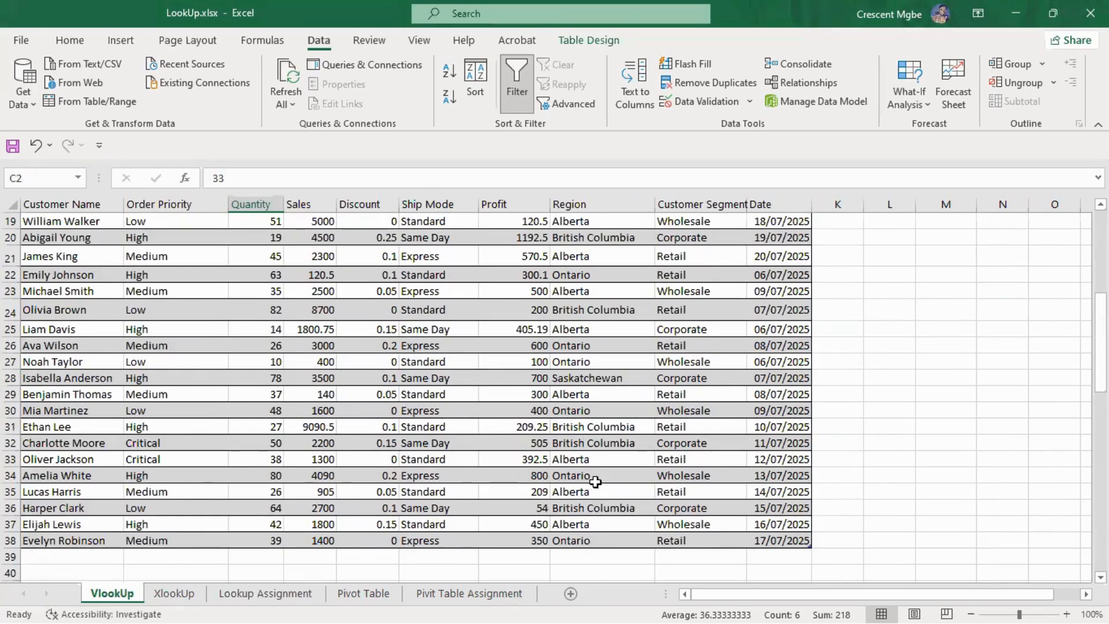
left_click(600, 379)
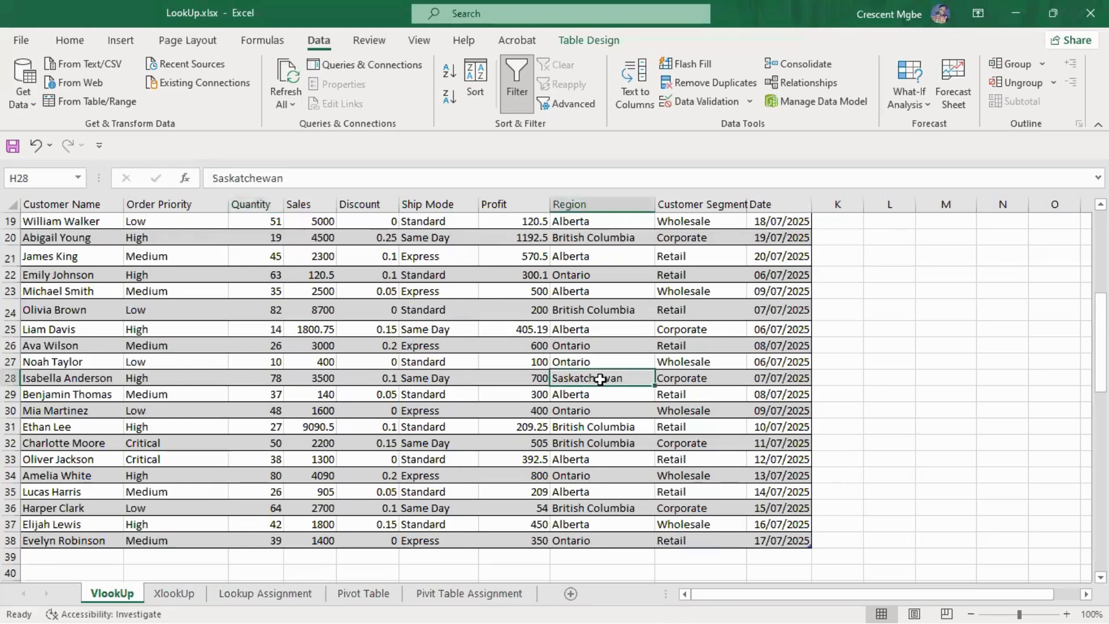
scroll(549, 346, "up", 6)
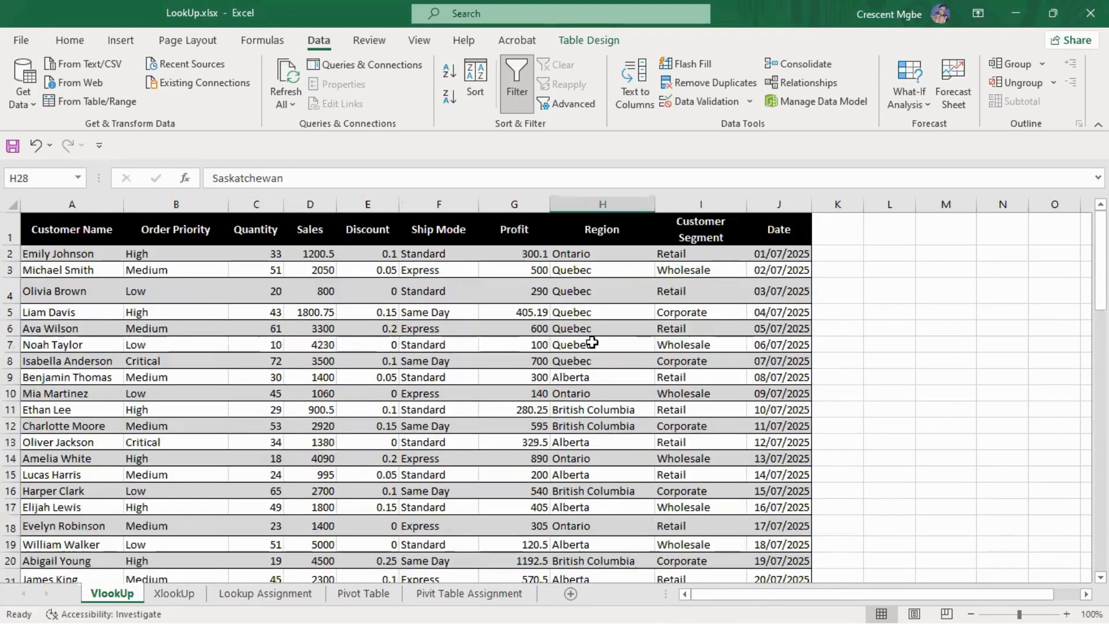
left_click(262, 594)
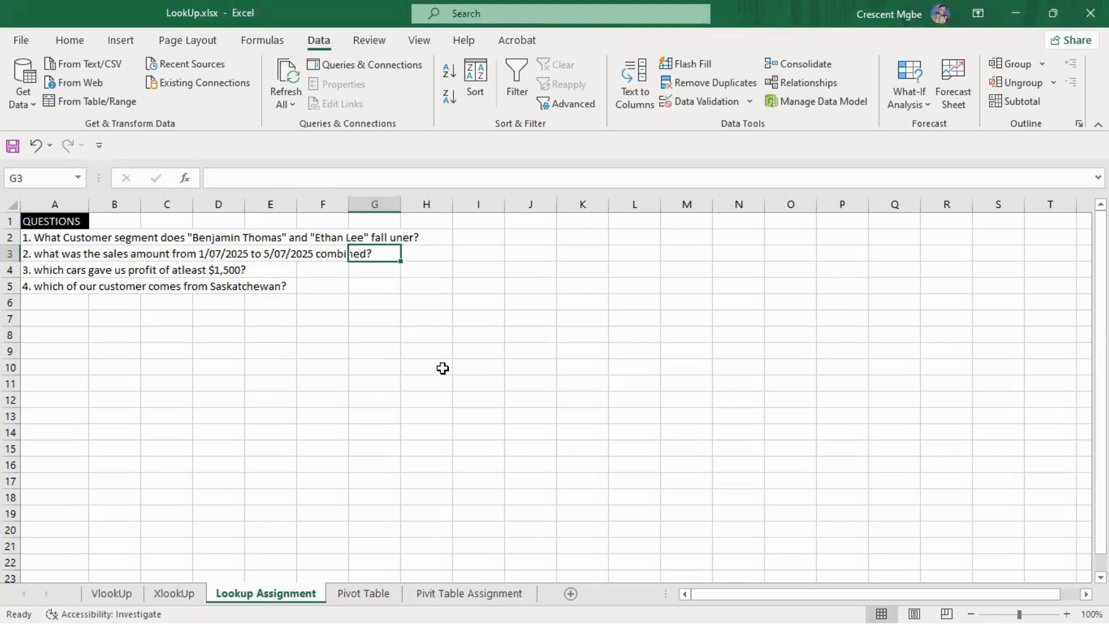
Step: View the data on the Pivot Table sheet and return to the Lookup Assignment sheet
key("super")
key("super")
key("super+Tab")
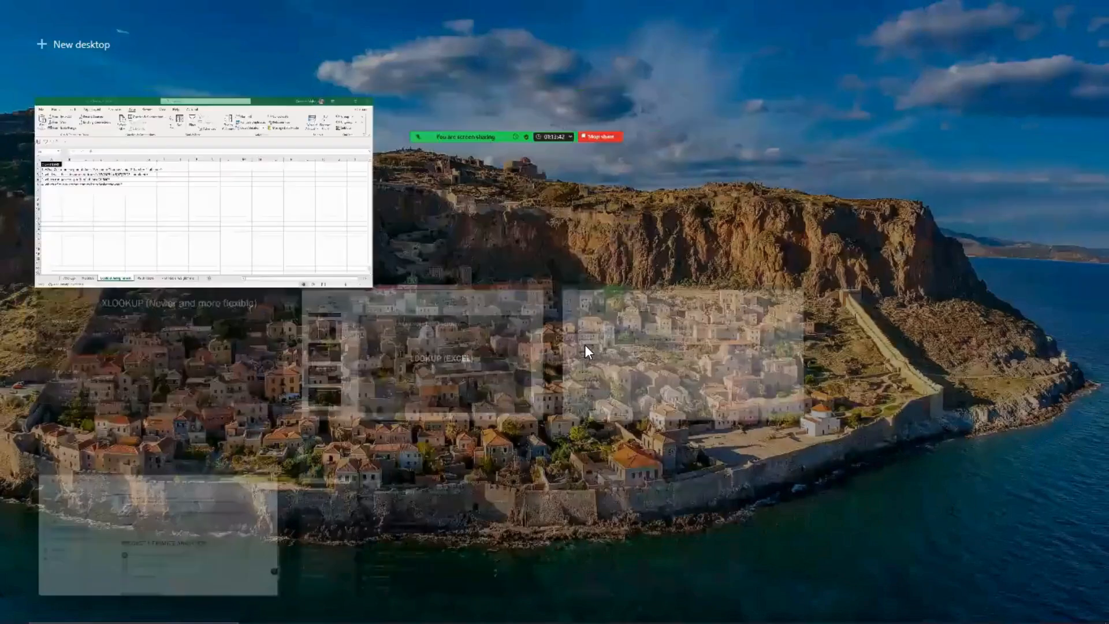
left_click(216, 182)
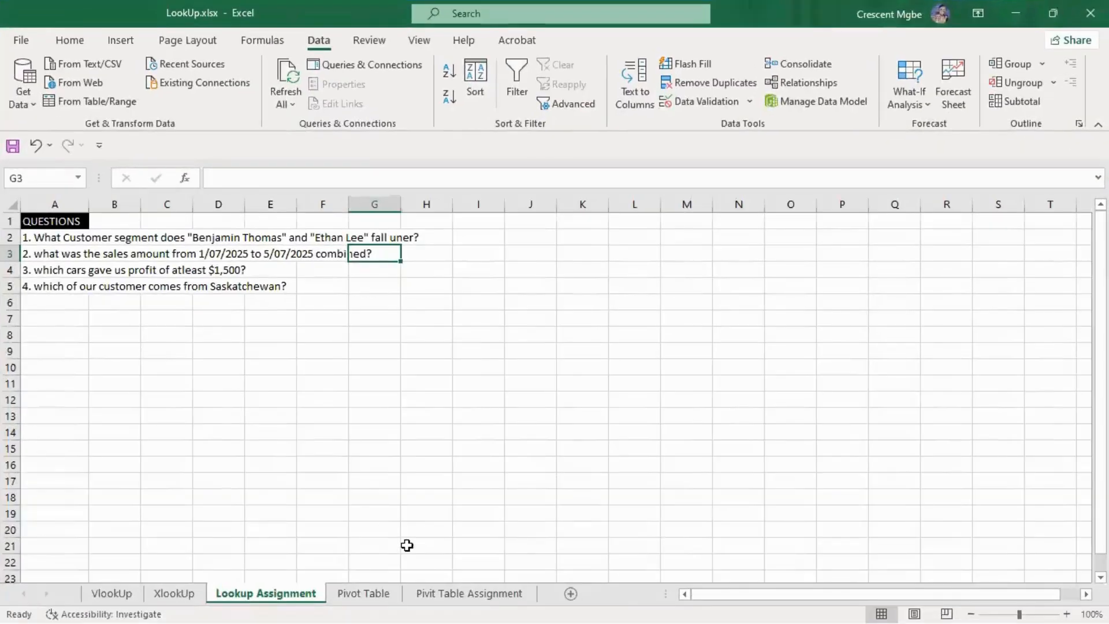
left_click(367, 595)
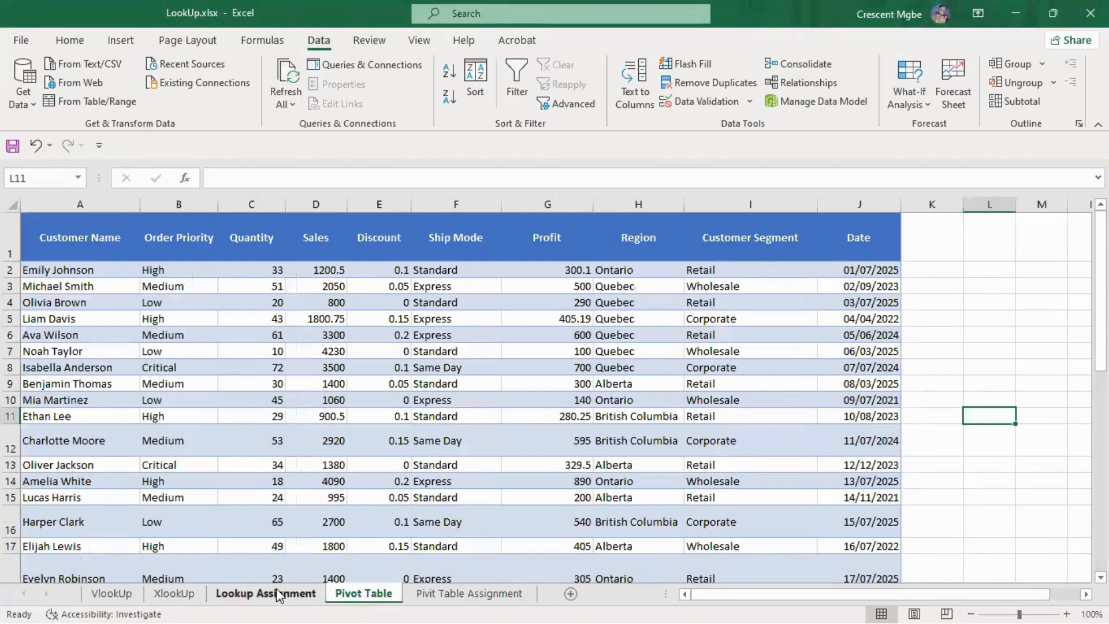
left_click(277, 593)
Step: Switch to the running PowerPoint slide show and advance to the Sorting & Filtering Data (Excel) title slide
key("super+Tab")
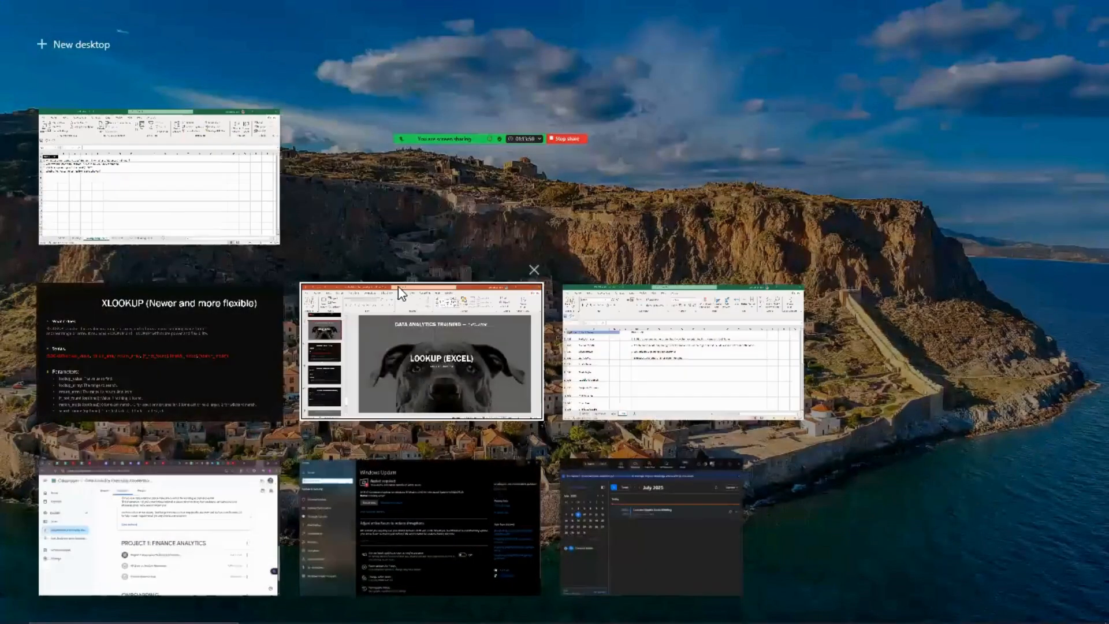
left_click(177, 348)
key("Right")
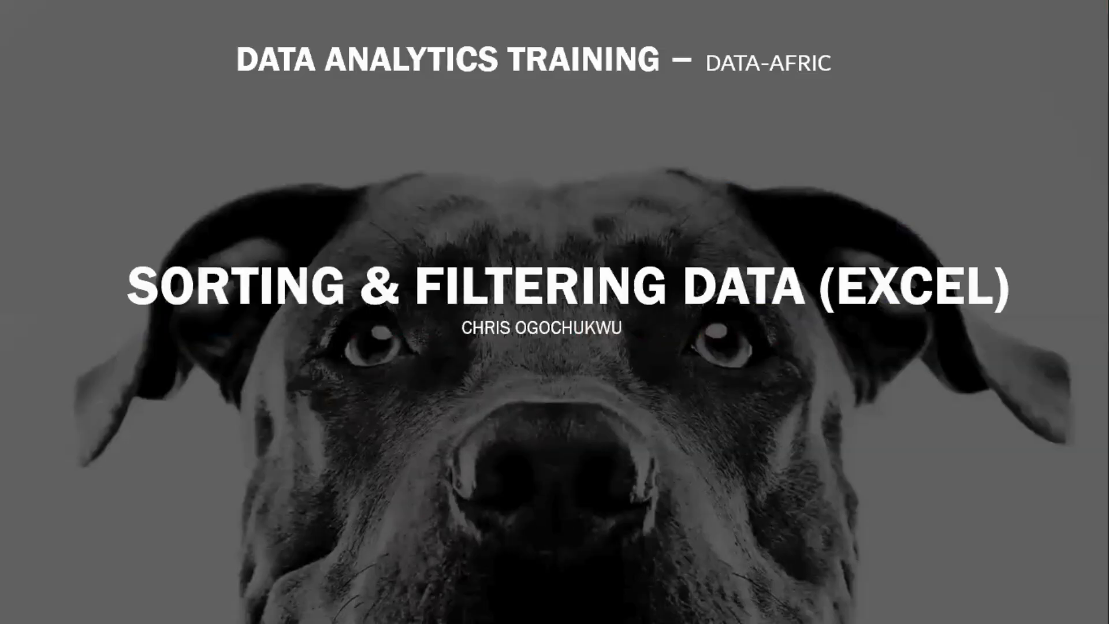